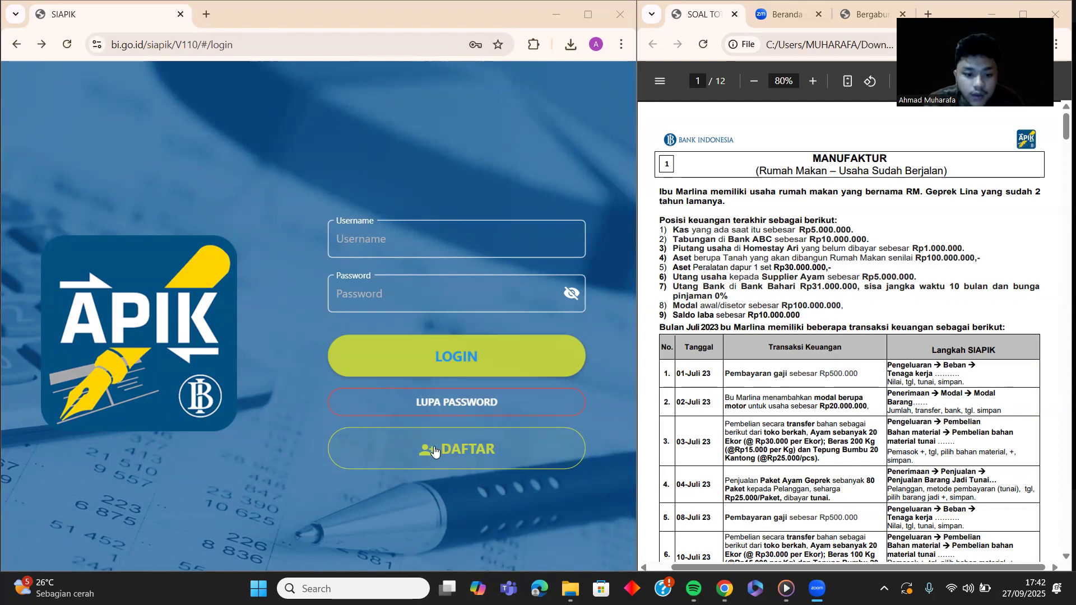
Step: Open the sign-up page, accept the terms, then return to the login page
{"action": "left_click", "coordinate": [467, 459]}
{"action": "left_click", "coordinate": [468, 458]}
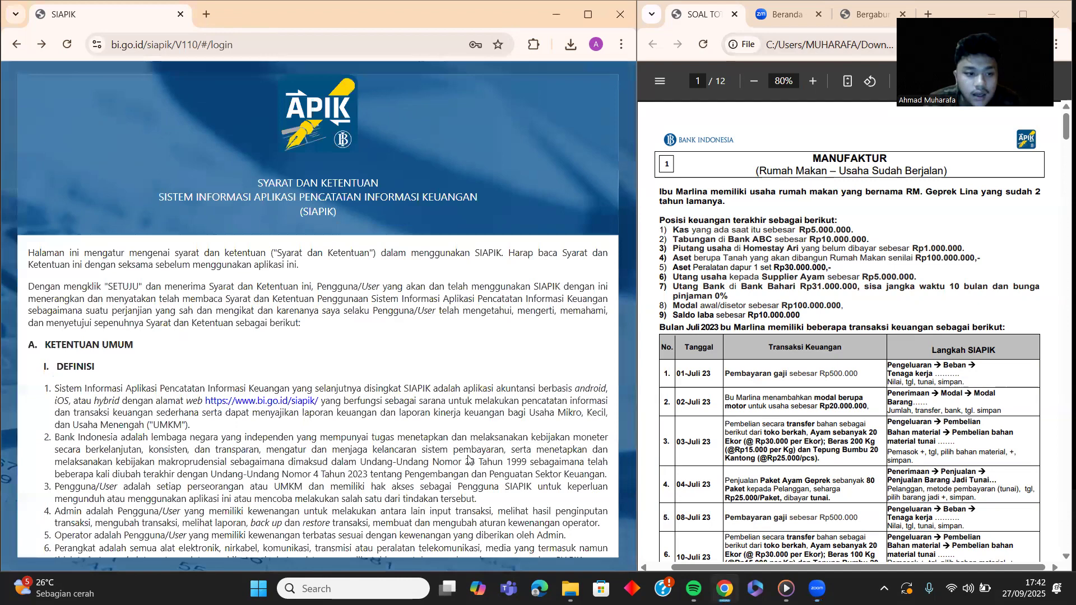
{"action": "scroll", "coordinate": [108, 308], "scroll_direction": "down", "scroll_amount": 10}
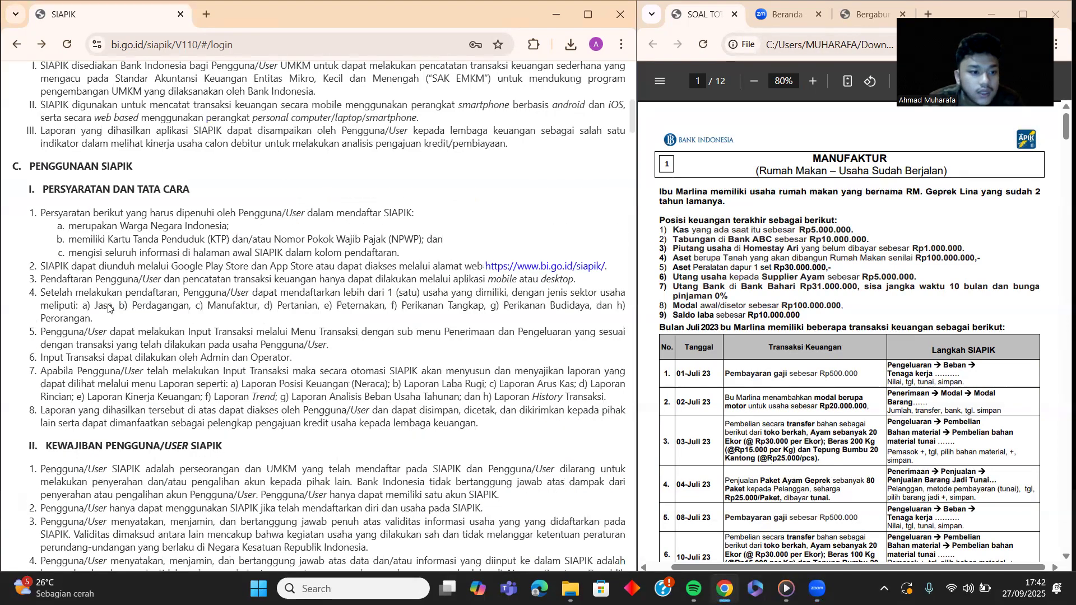
{"action": "scroll", "coordinate": [108, 308], "scroll_direction": "down", "scroll_amount": 10}
{"action": "scroll", "coordinate": [109, 308], "scroll_direction": "down", "scroll_amount": 10}
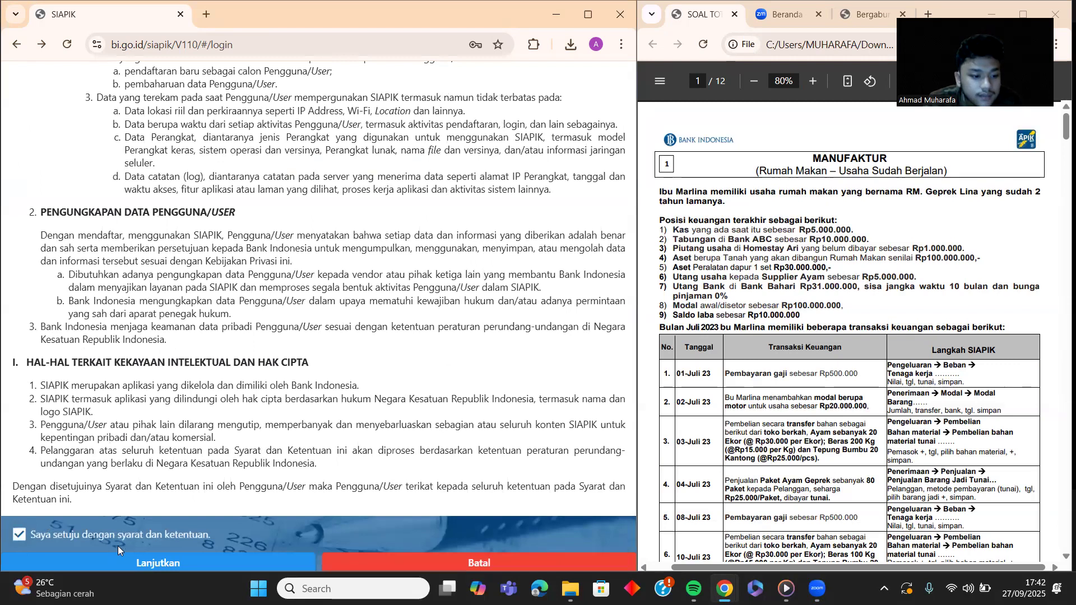
{"action": "left_click", "coordinate": [139, 562]}
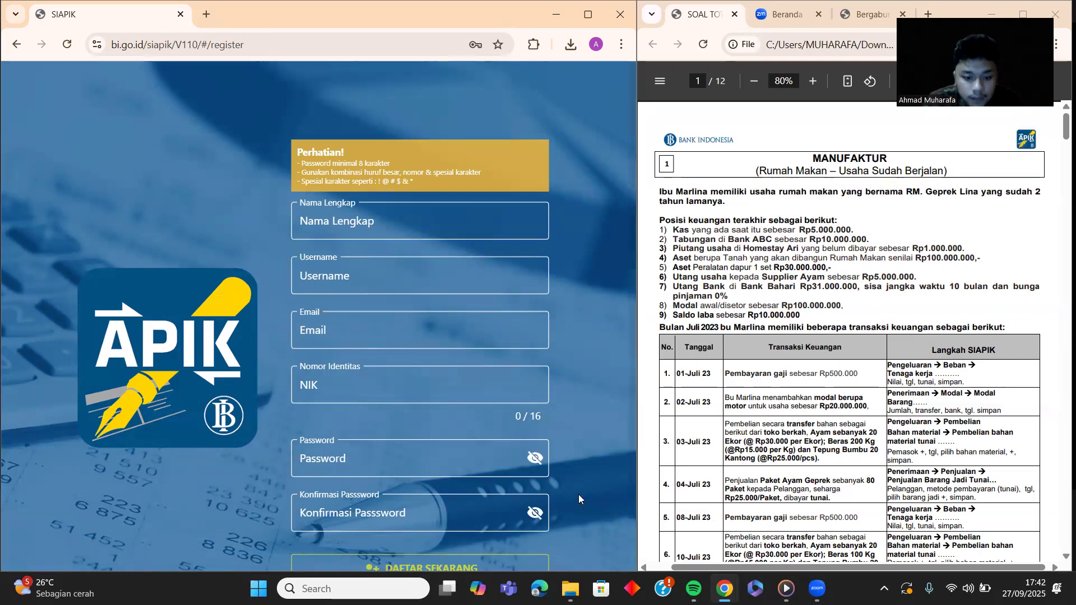
{"action": "scroll", "coordinate": [402, 406], "scroll_direction": "down", "scroll_amount": 2}
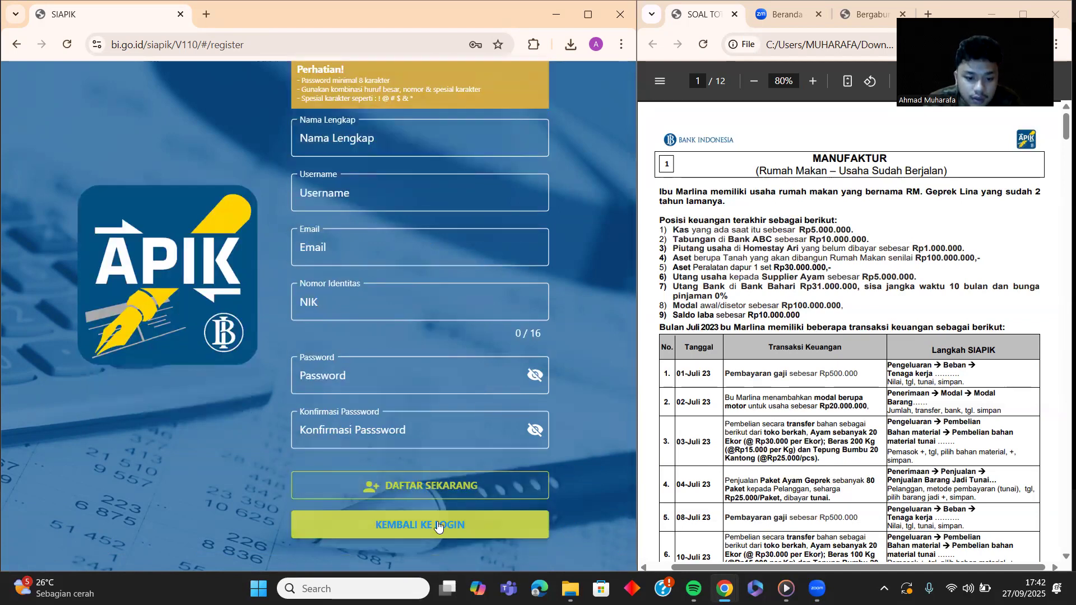
{"action": "left_click", "coordinate": [438, 526]}
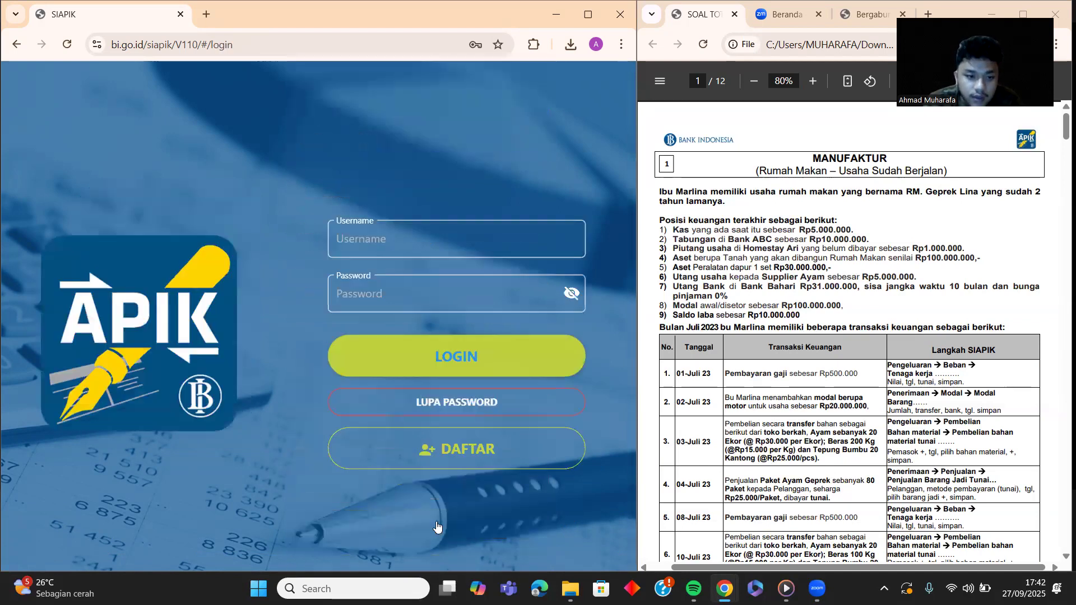
Step: Log in to SIAPIK with the account username and password
{"action": "left_click", "coordinate": [416, 233]}
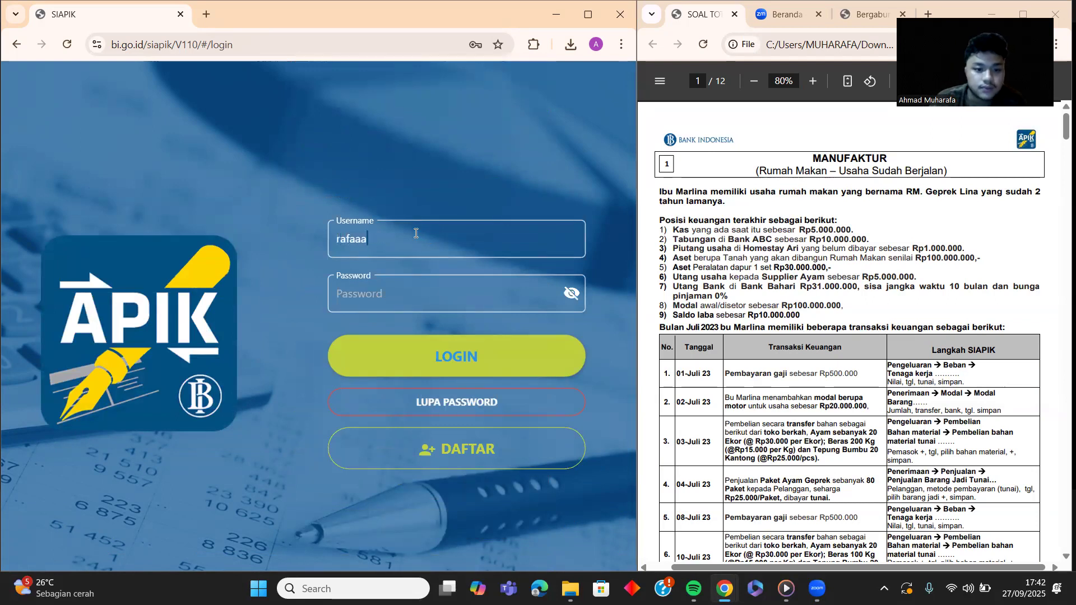
{"action": "left_click", "coordinate": [419, 289]}
{"action": "key", "text": "ctrl+v"}
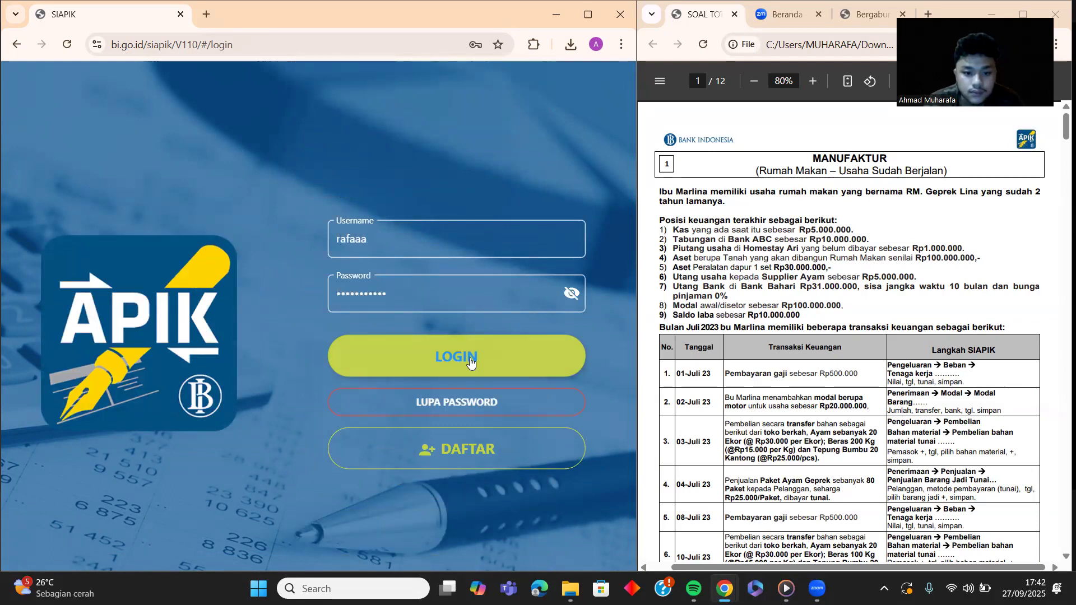
{"action": "left_click", "coordinate": [470, 361]}
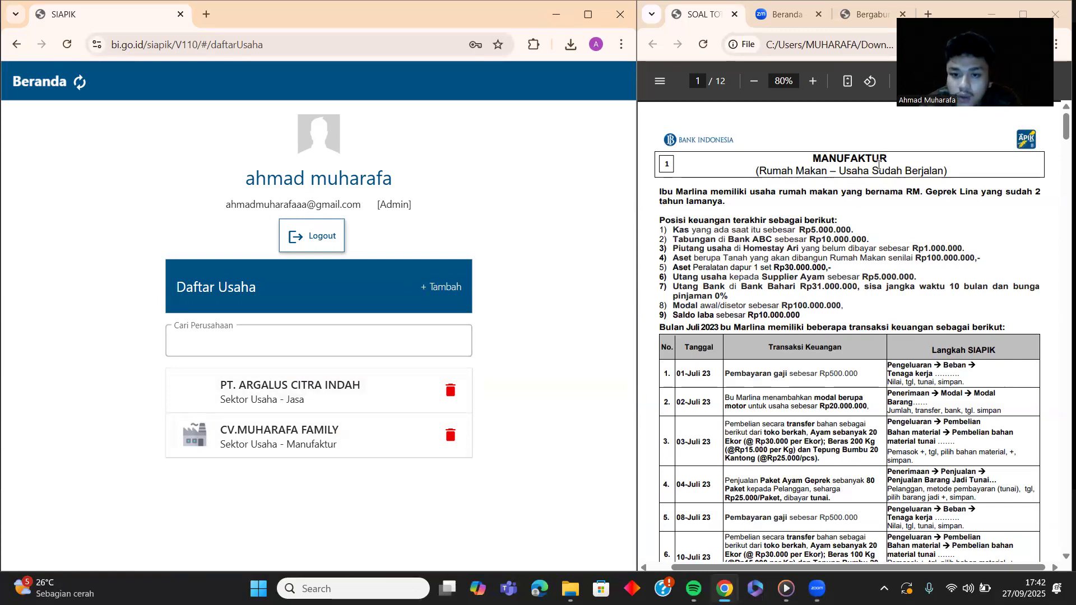
Step: Start a new business, dismiss the notice, and choose Sektor Usaha - Manufaktur
{"action": "left_click", "coordinate": [445, 291]}
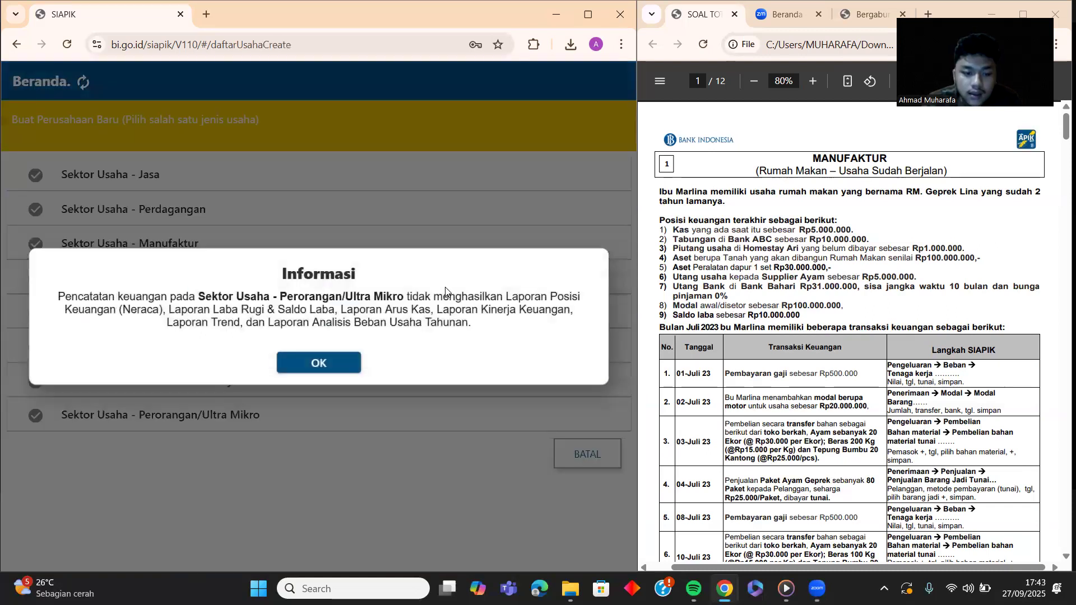
{"action": "left_click", "coordinate": [308, 369]}
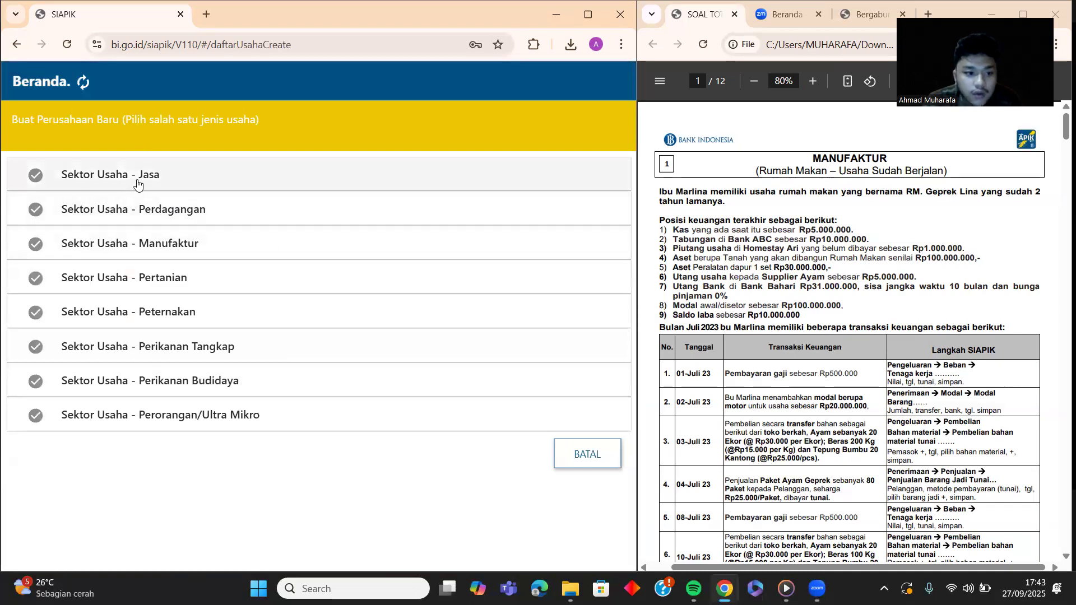
{"action": "left_click", "coordinate": [145, 242]}
{"action": "scroll", "coordinate": [279, 267], "scroll_direction": "up", "scroll_amount": 1}
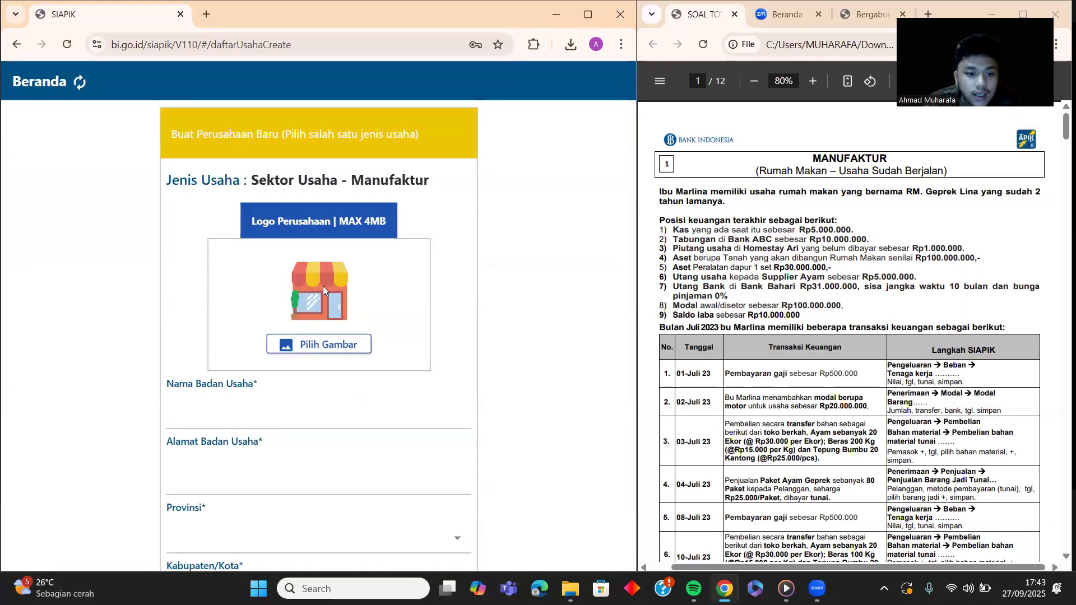
{"action": "scroll", "coordinate": [323, 286], "scroll_direction": "down", "scroll_amount": 1}
{"action": "scroll", "coordinate": [324, 286], "scroll_direction": "down", "scroll_amount": 1}
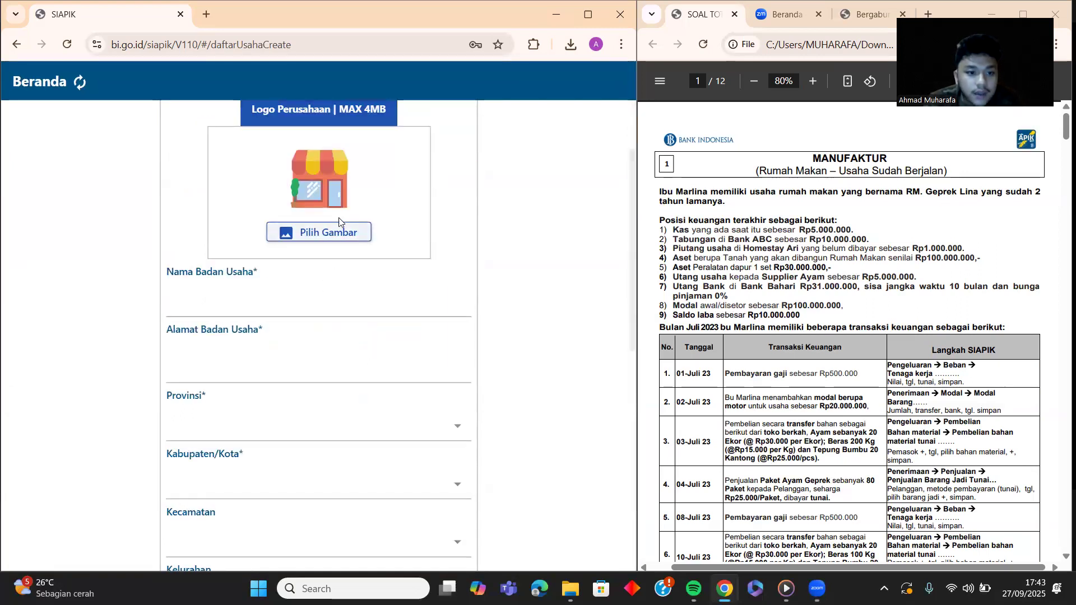
Step: Enter the business name 'RM. GEPREK NYOS' and its street address
{"action": "left_click", "coordinate": [208, 306]}
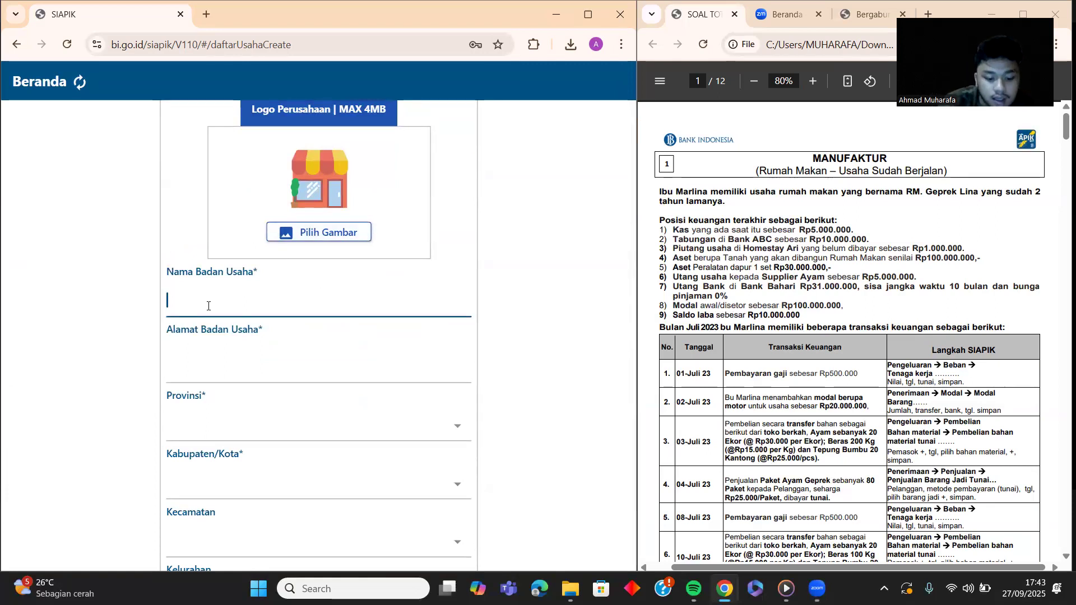
{"action": "type", "text": "RM"}
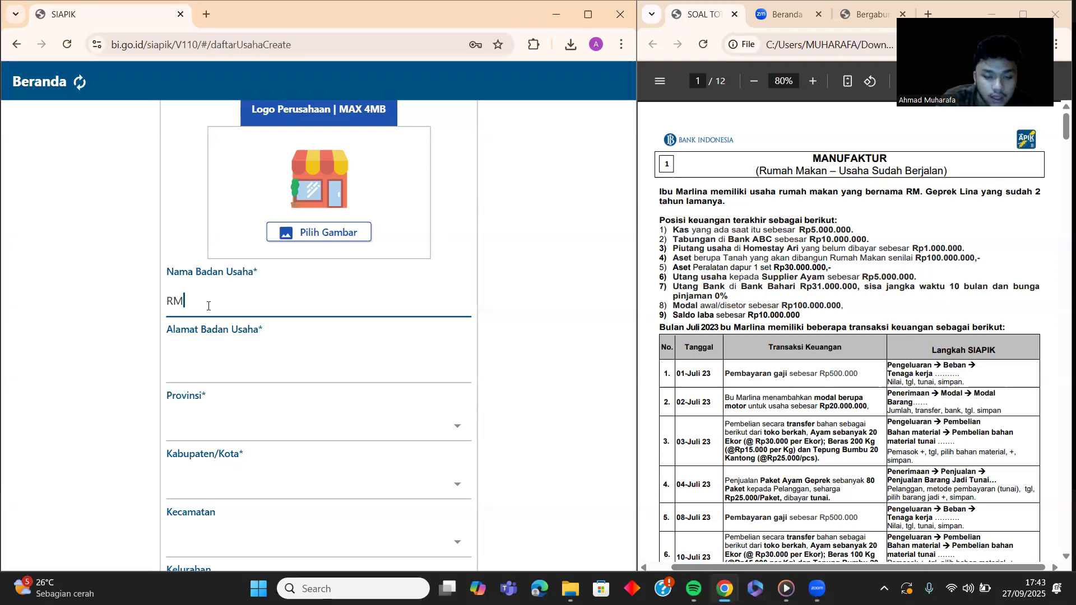
{"action": "type", "text": "."}
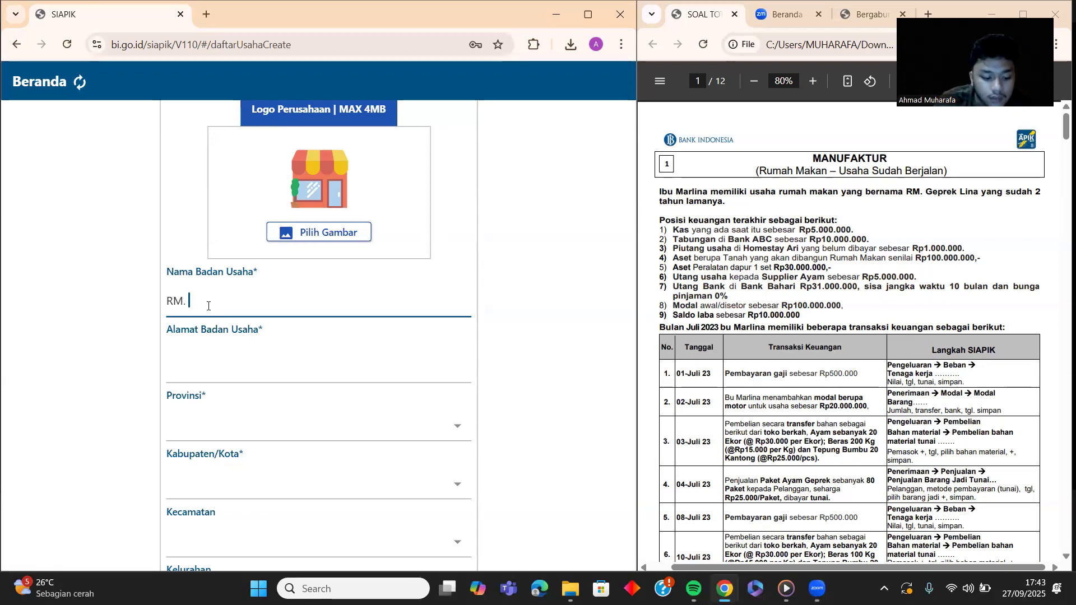
{"action": "type", "text": " GEPREK NYOS"}
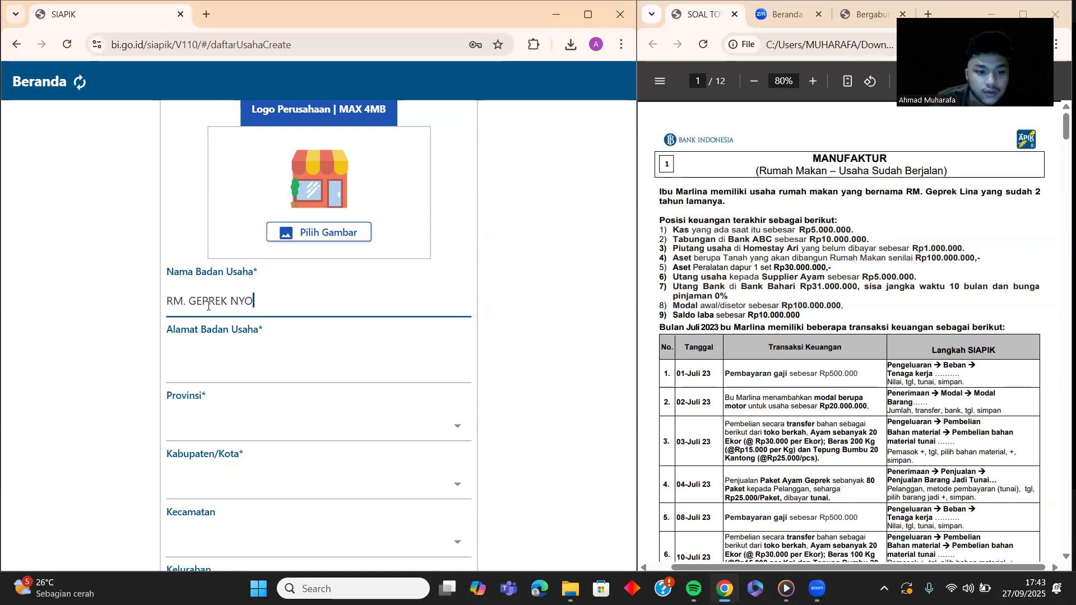
{"action": "left_click", "coordinate": [248, 370]}
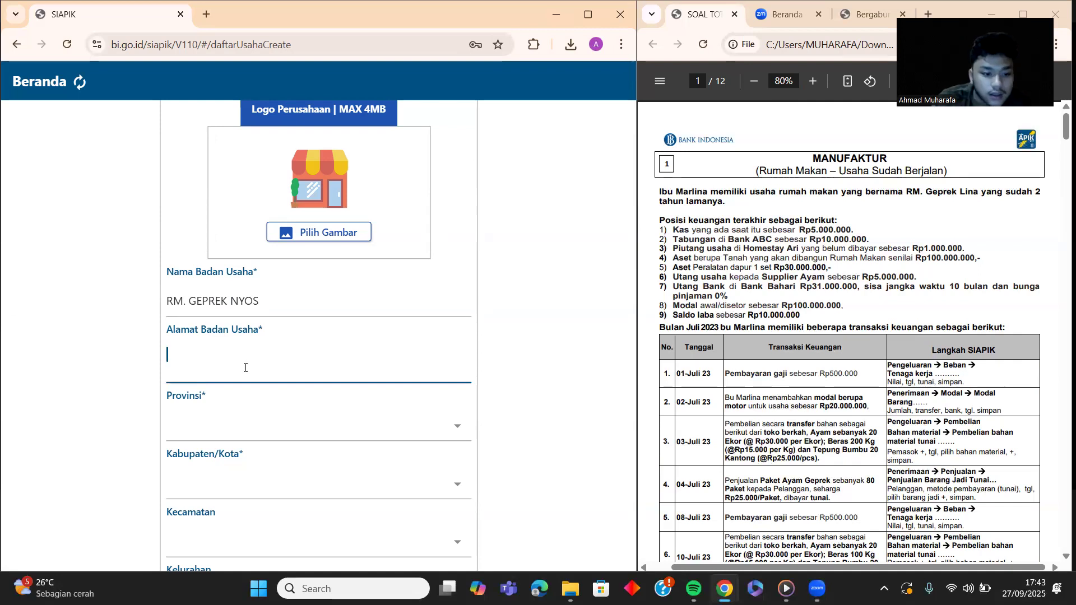
{"action": "type", "text": "GAYO"}
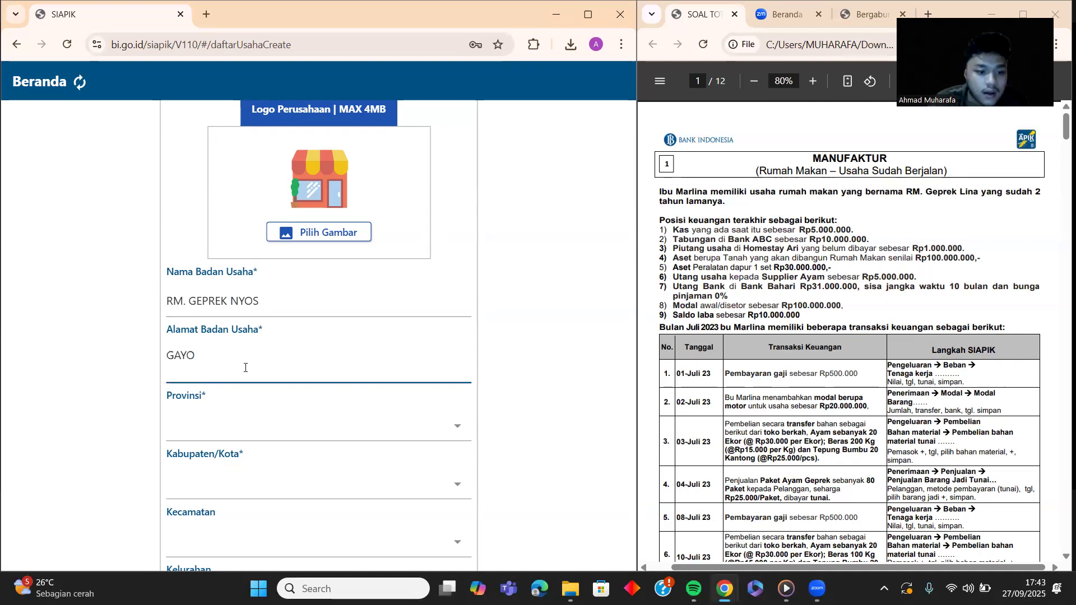
Step: Set the location to ACEH, KABUPATEN GAYO LUES, BLANGKEJEREN, KOTA BLANGKEJEREN
{"action": "left_click", "coordinate": [283, 428]}
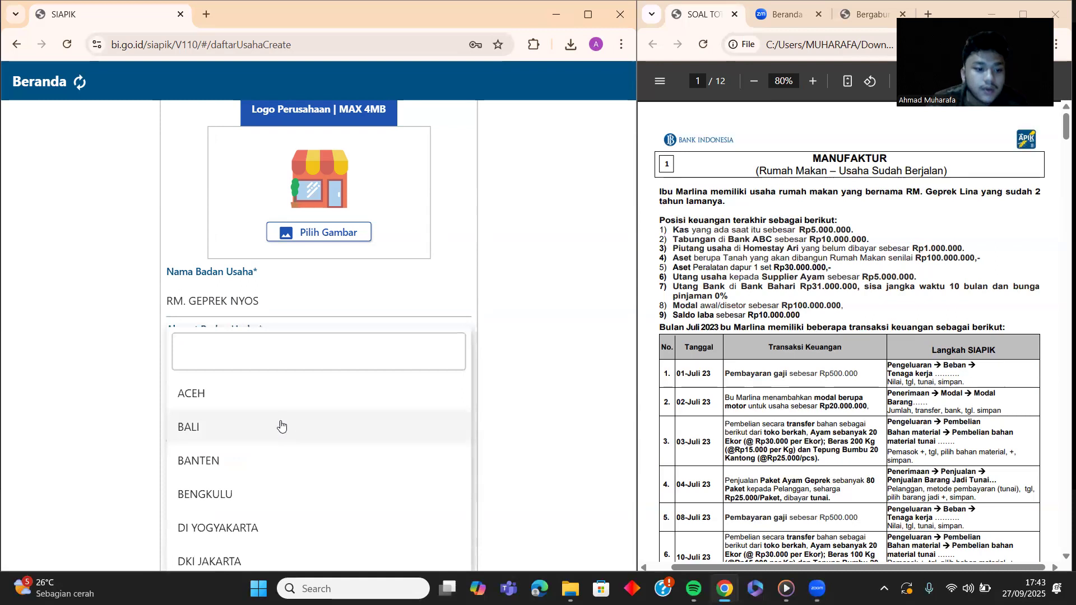
{"action": "left_click", "coordinate": [247, 393]}
{"action": "scroll", "coordinate": [246, 391], "scroll_direction": "down", "scroll_amount": 2}
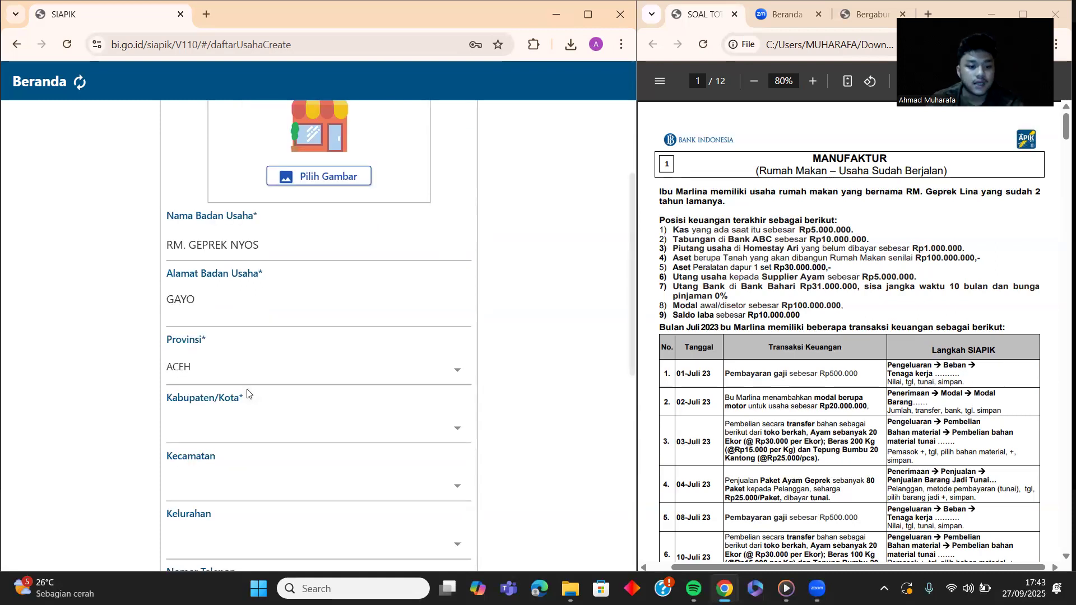
{"action": "left_click", "coordinate": [248, 368]}
{"action": "scroll", "coordinate": [250, 426], "scroll_direction": "down", "scroll_amount": 6}
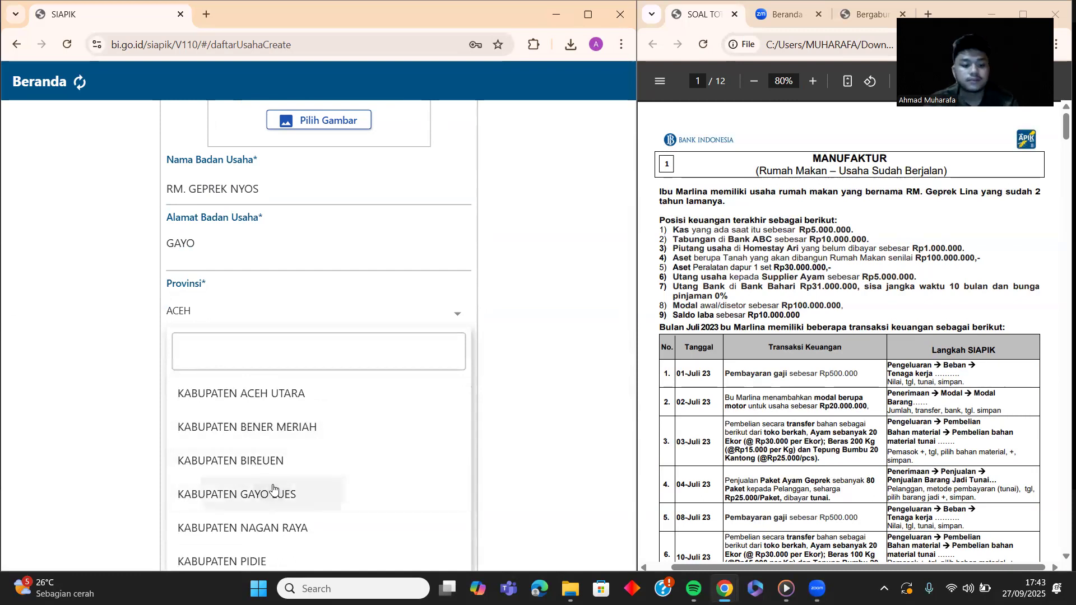
{"action": "left_click", "coordinate": [273, 493]}
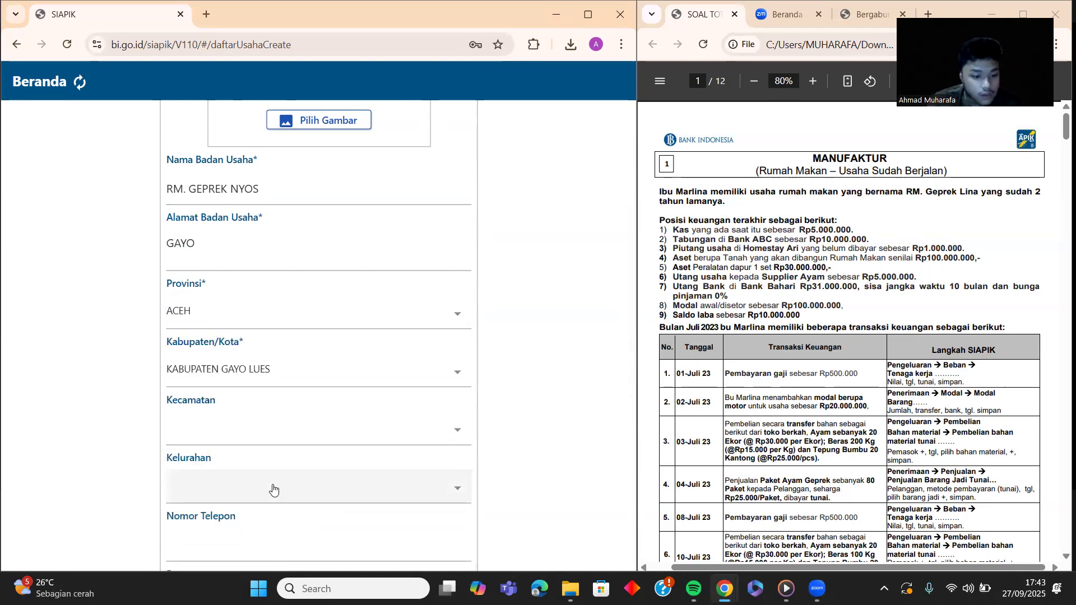
{"action": "left_click", "coordinate": [272, 434]}
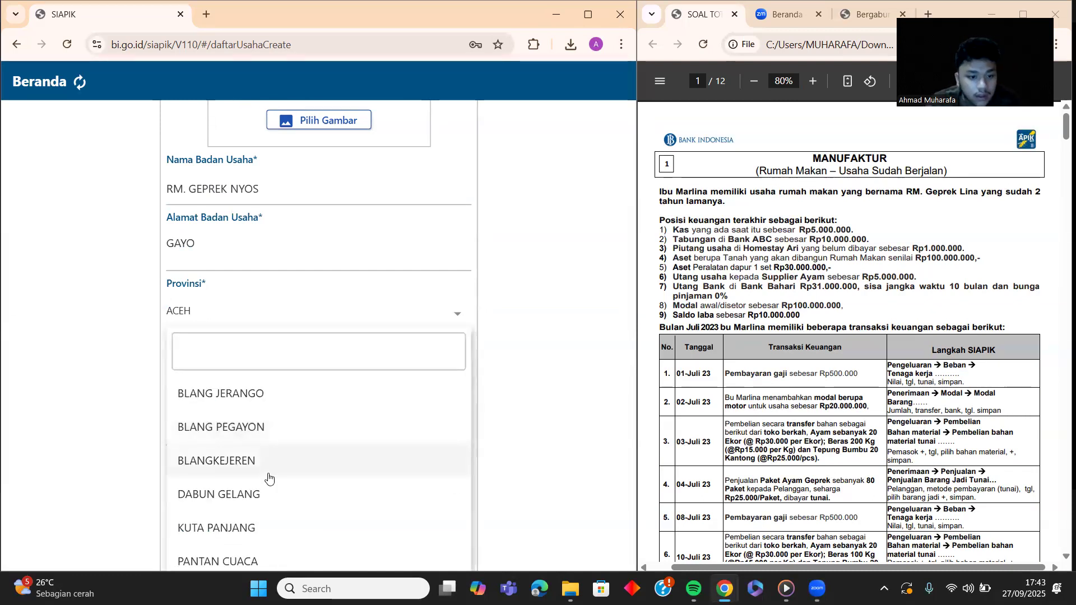
{"action": "left_click", "coordinate": [268, 468]}
{"action": "scroll", "coordinate": [269, 468], "scroll_direction": "down", "scroll_amount": 1}
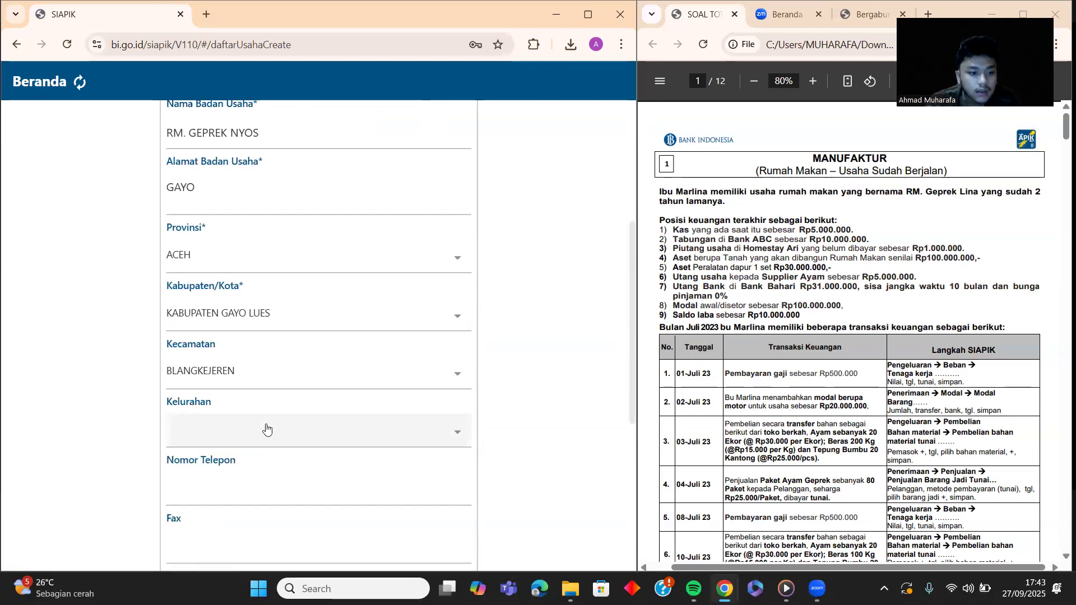
{"action": "left_click", "coordinate": [266, 429]}
{"action": "scroll", "coordinate": [267, 429], "scroll_direction": "down", "scroll_amount": 1}
{"action": "scroll", "coordinate": [257, 443], "scroll_direction": "down", "scroll_amount": 3}
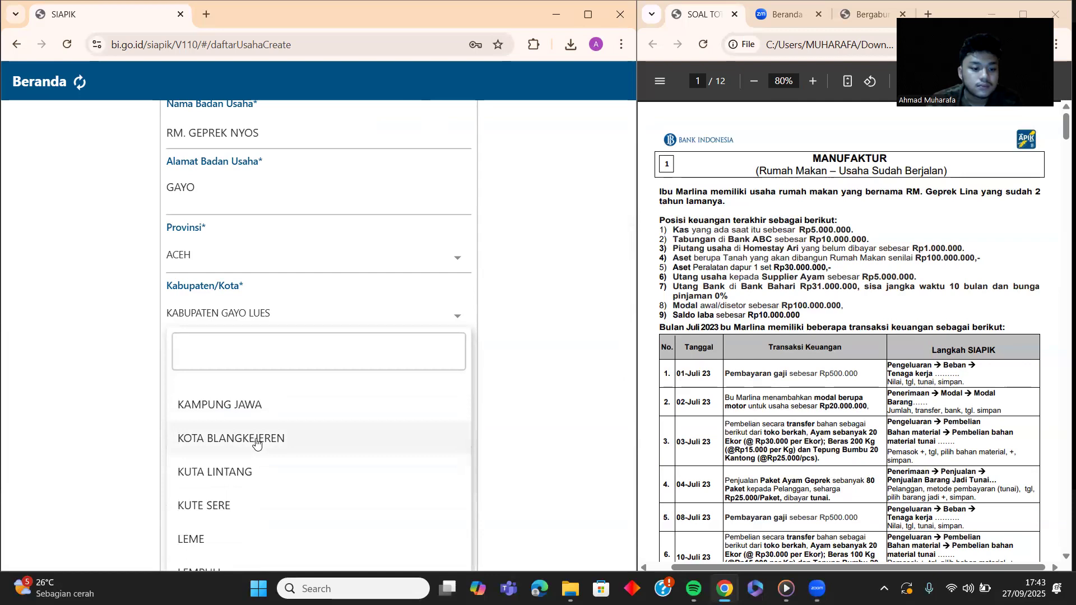
{"action": "left_click", "coordinate": [257, 444]}
{"action": "scroll", "coordinate": [240, 389], "scroll_direction": "up", "scroll_amount": 1}
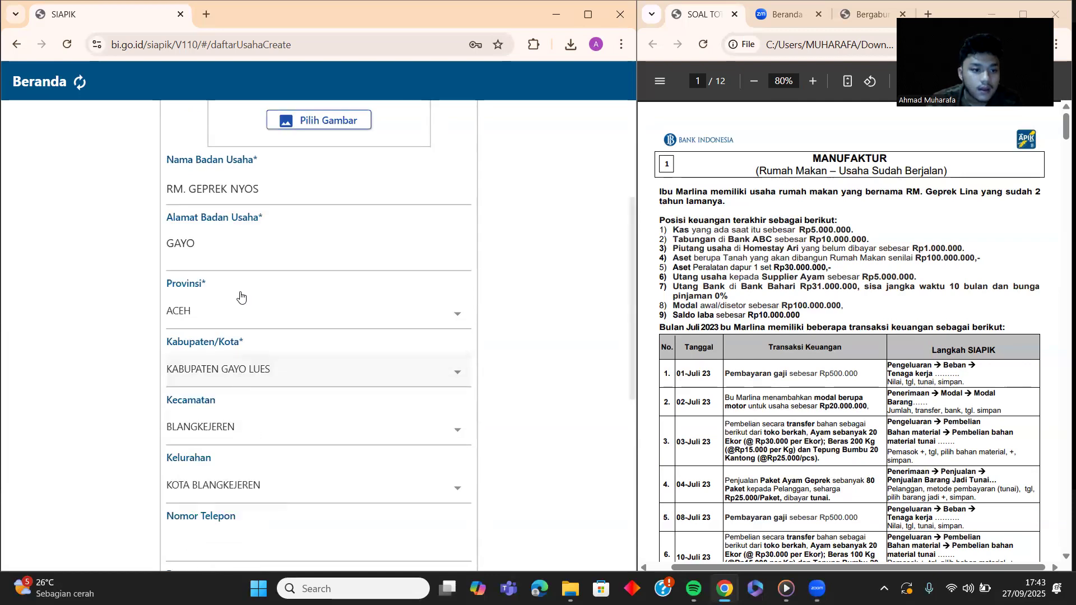
{"action": "scroll", "coordinate": [235, 330], "scroll_direction": "down", "scroll_amount": 2}
Step: Fill in the business phone number and the e-mail from the saved suggestion
{"action": "scroll", "coordinate": [248, 337], "scroll_direction": "down", "scroll_amount": 1}
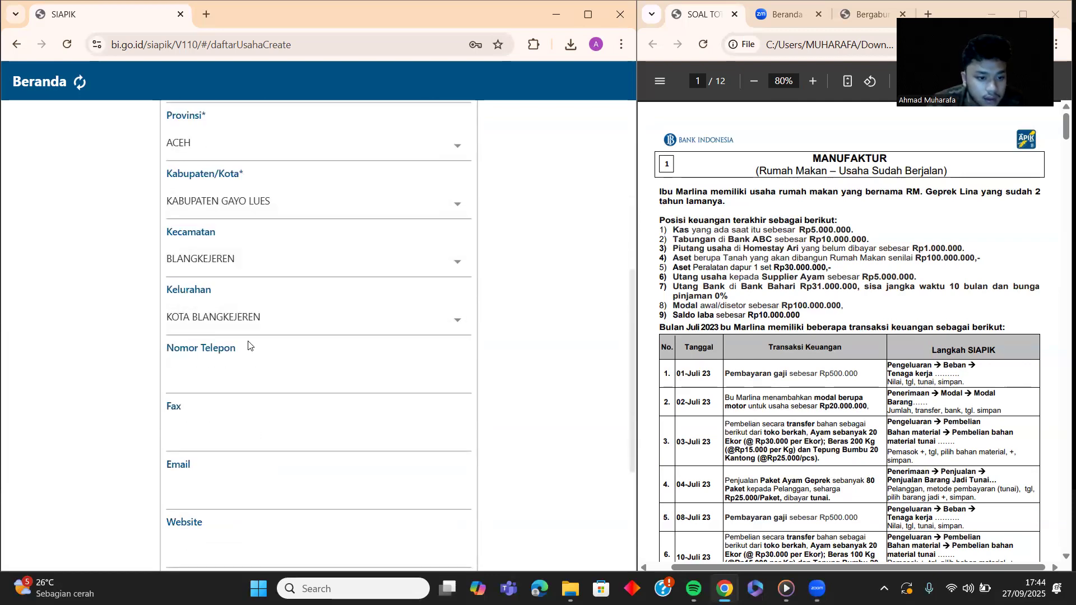
{"action": "left_click", "coordinate": [241, 390]}
{"action": "type", "text": "0"}
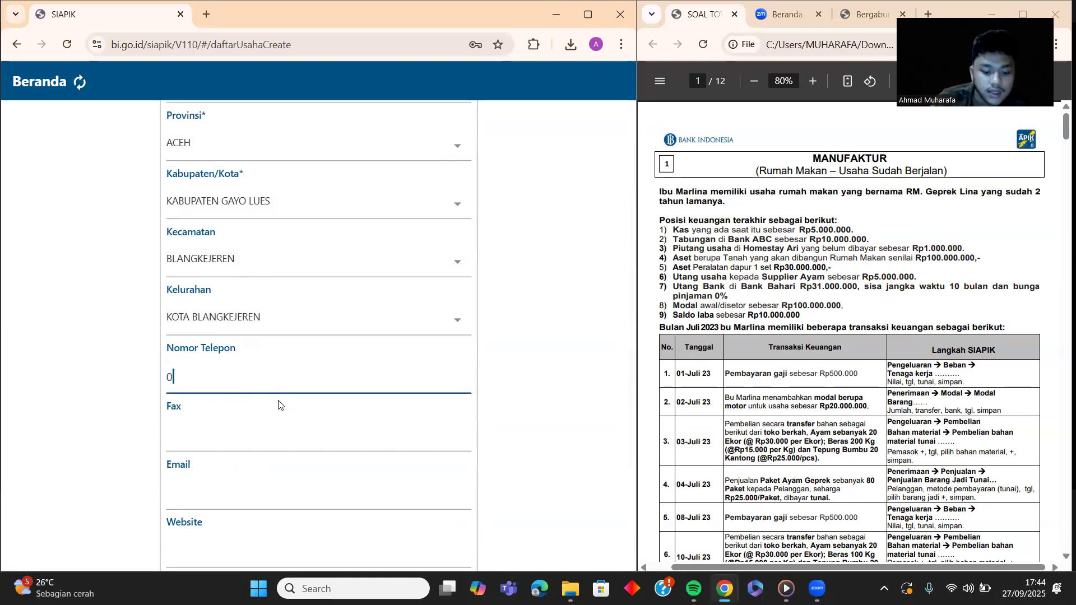
{"action": "type", "text": "81122"}
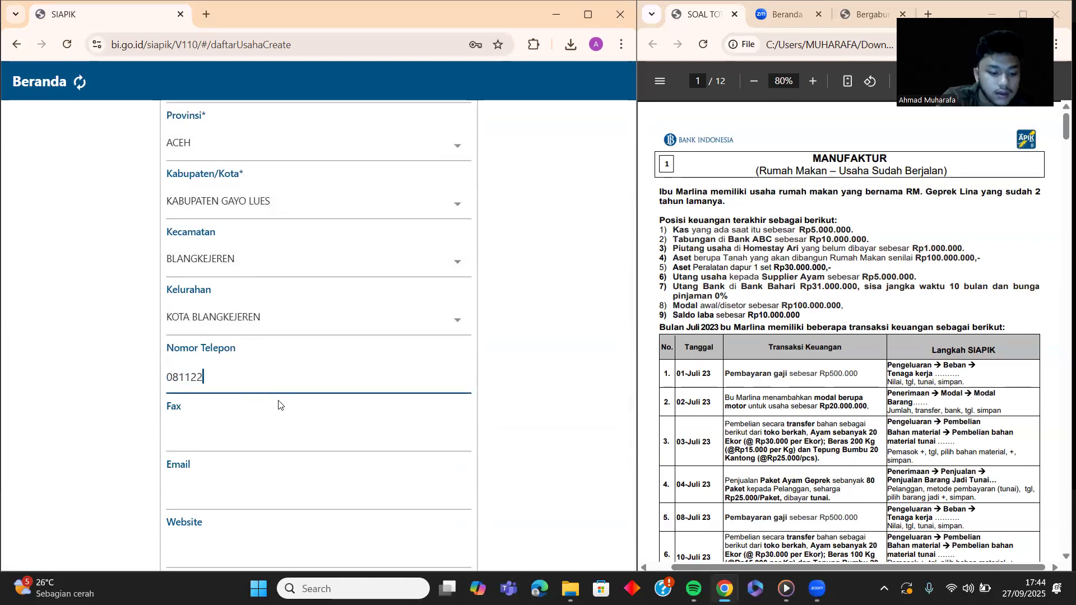
{"action": "type", "text": "334455"}
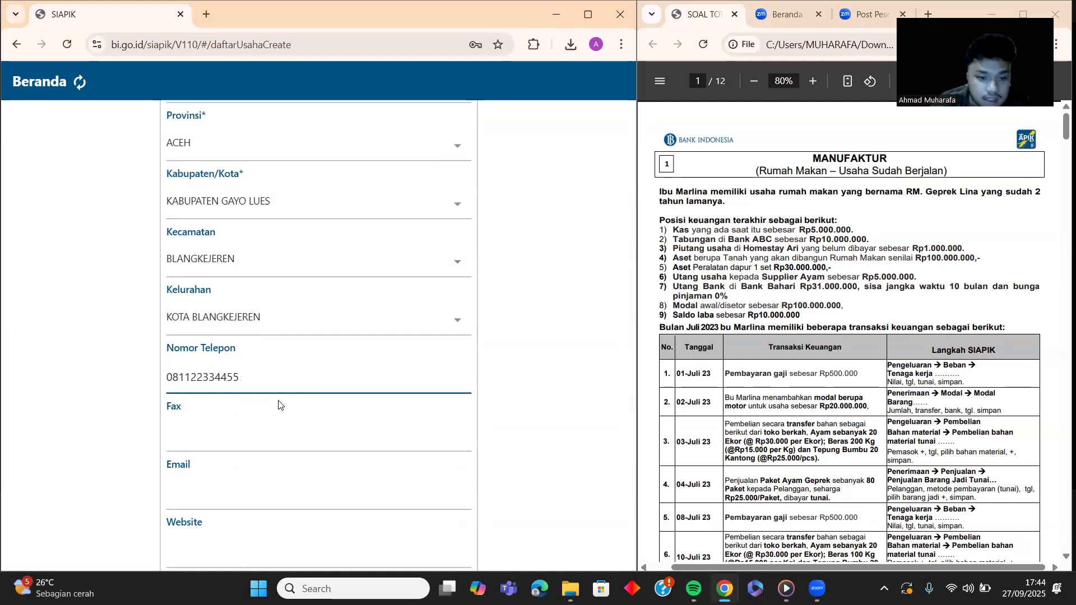
{"action": "scroll", "coordinate": [278, 405], "scroll_direction": "down", "scroll_amount": 2}
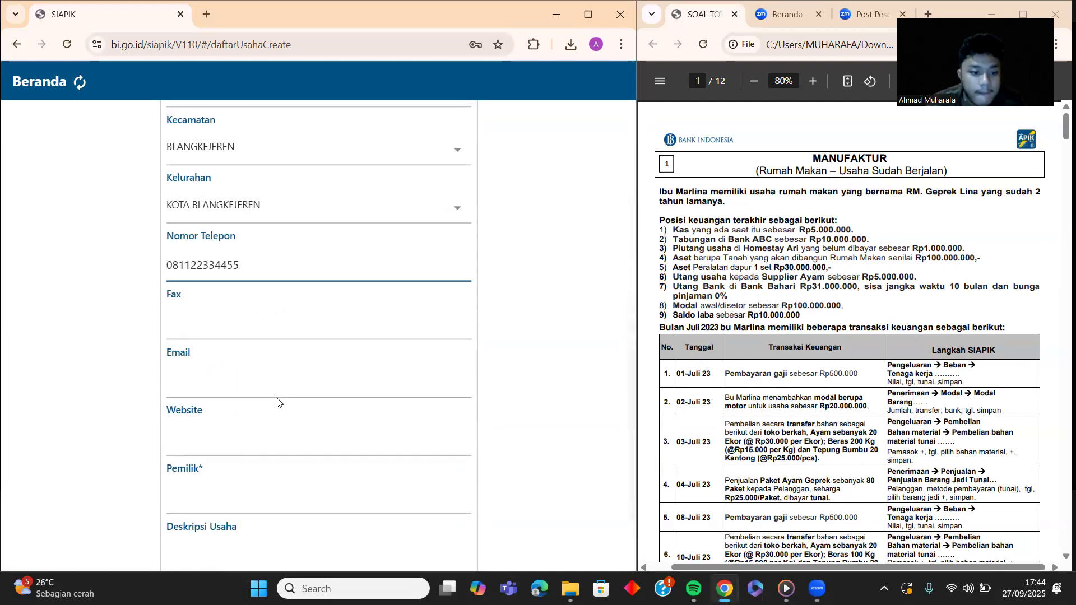
{"action": "scroll", "coordinate": [271, 379], "scroll_direction": "down", "scroll_amount": 1}
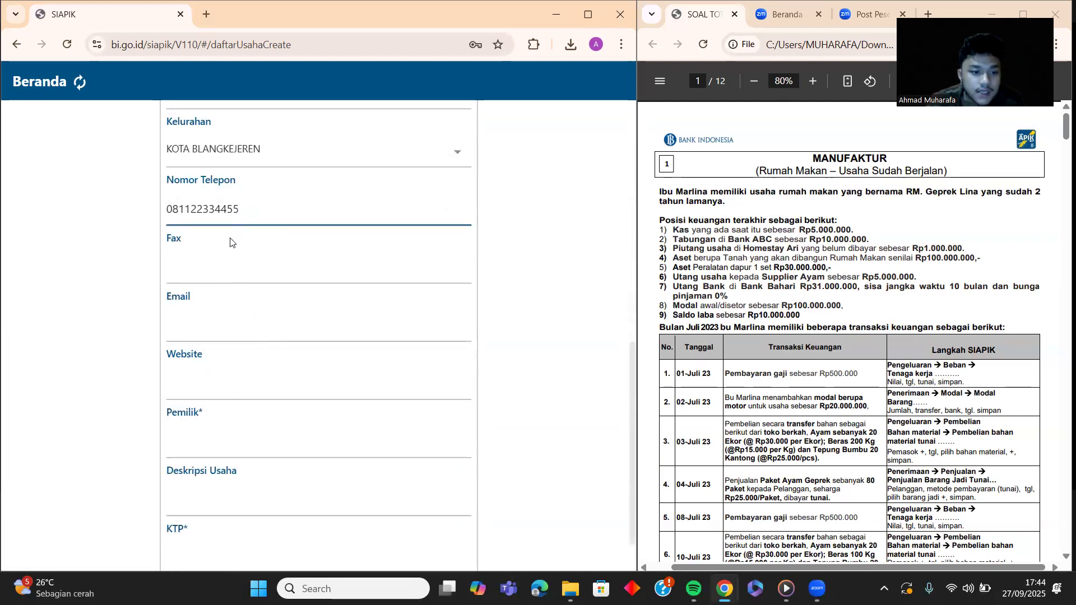
{"action": "left_click", "coordinate": [245, 322]}
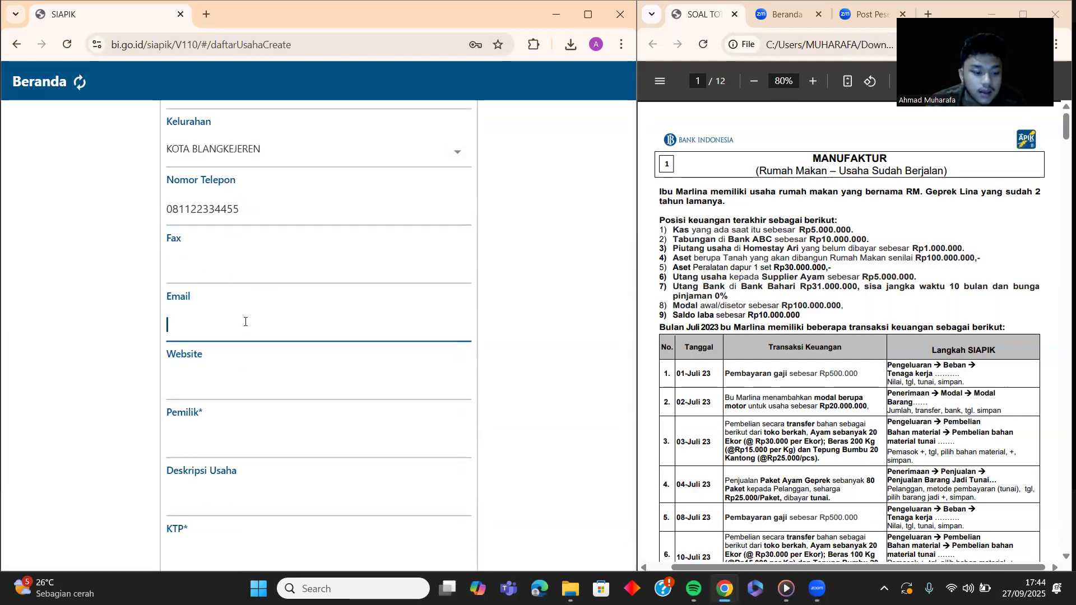
{"action": "type", "text": "ah"}
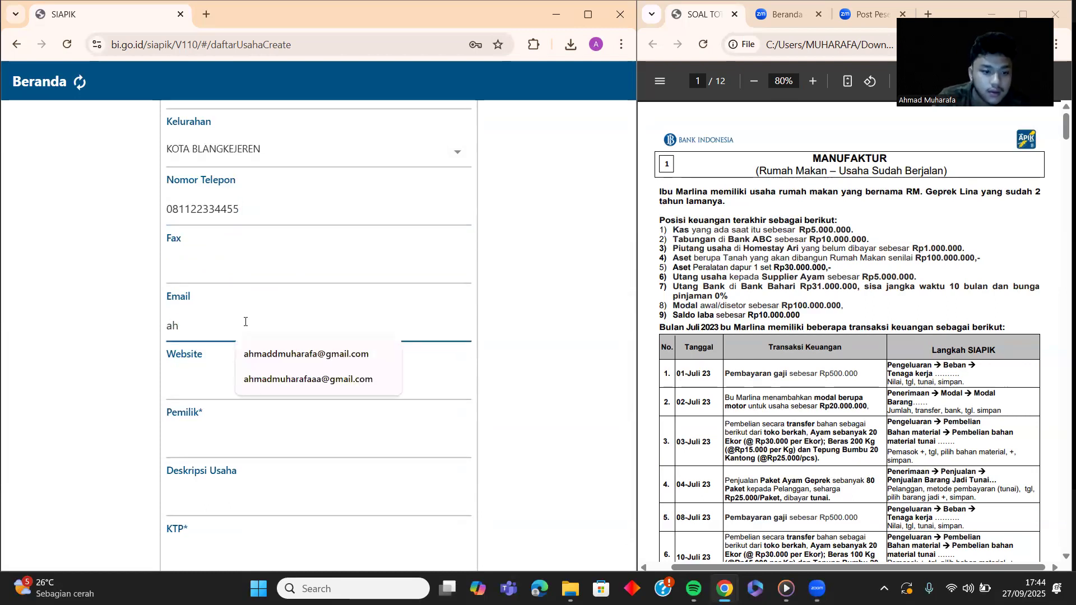
{"action": "left_click", "coordinate": [245, 379]}
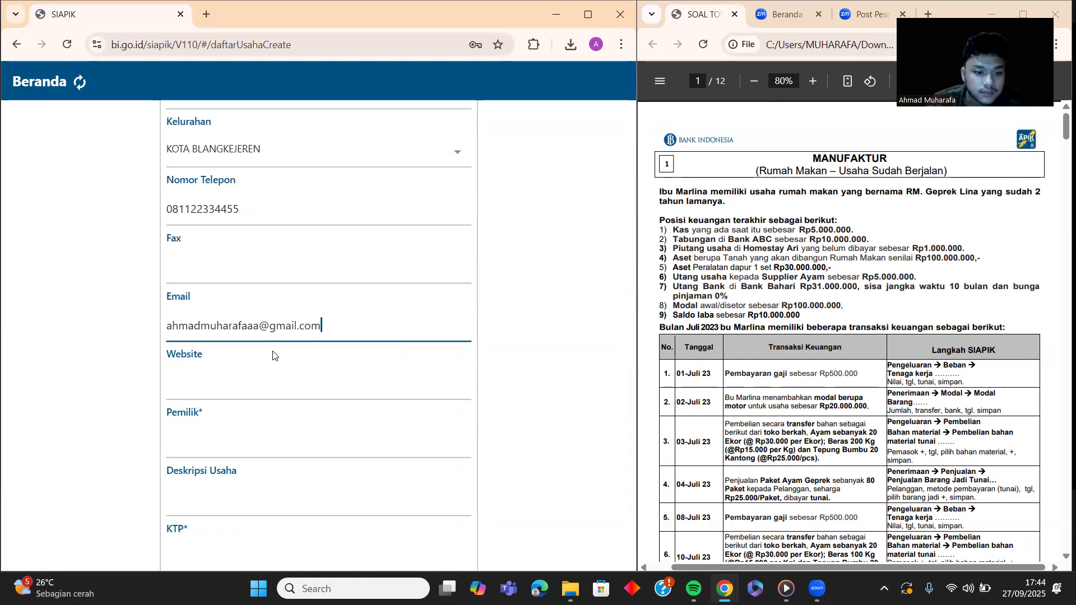
{"action": "left_click", "coordinate": [262, 399]}
Step: Enter the owner's full name and the description 'menjual ayam geprek'
{"action": "scroll", "coordinate": [261, 398], "scroll_direction": "down", "scroll_amount": 1}
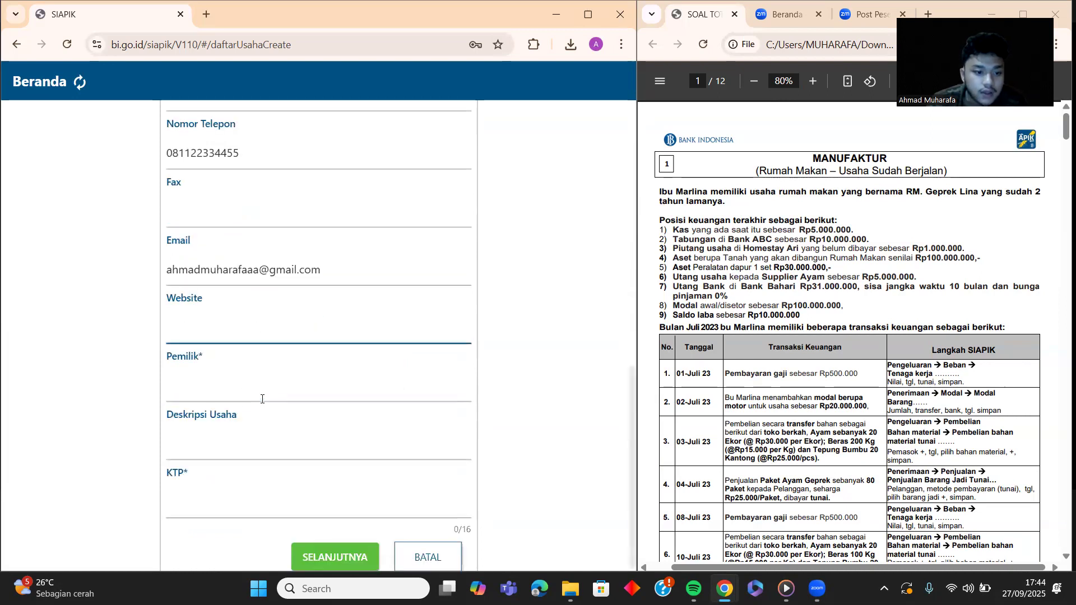
{"action": "left_click", "coordinate": [260, 394]}
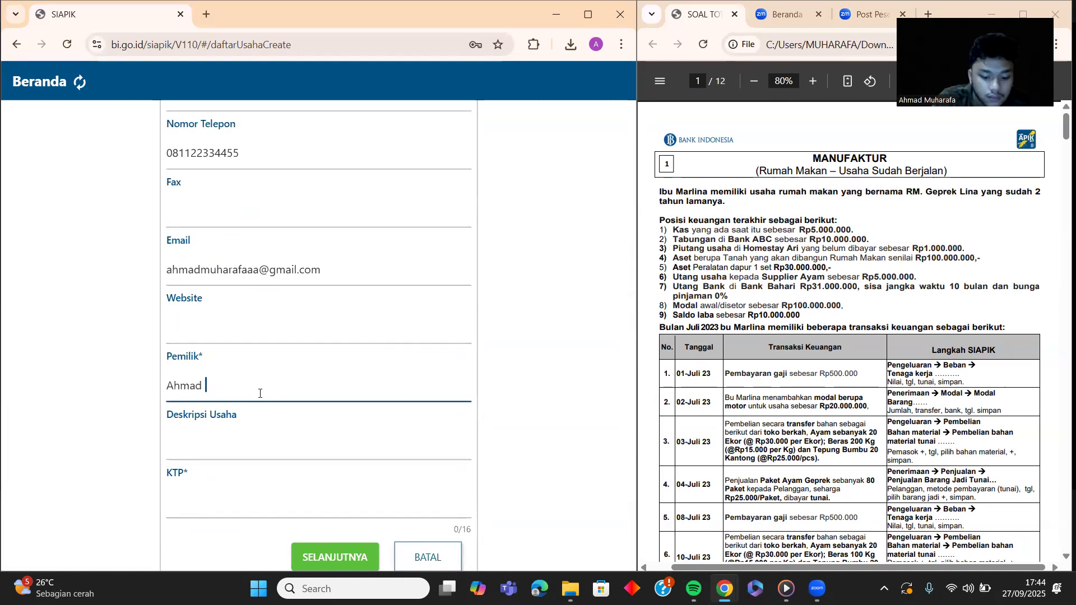
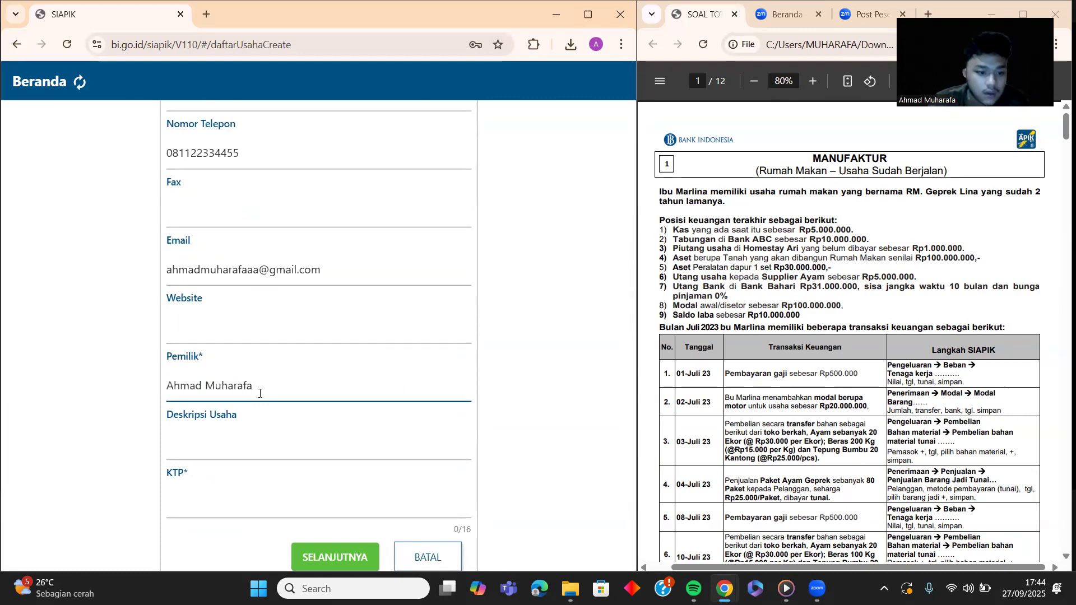
{"action": "left_click", "coordinate": [287, 450]}
{"action": "type", "text": "men"}
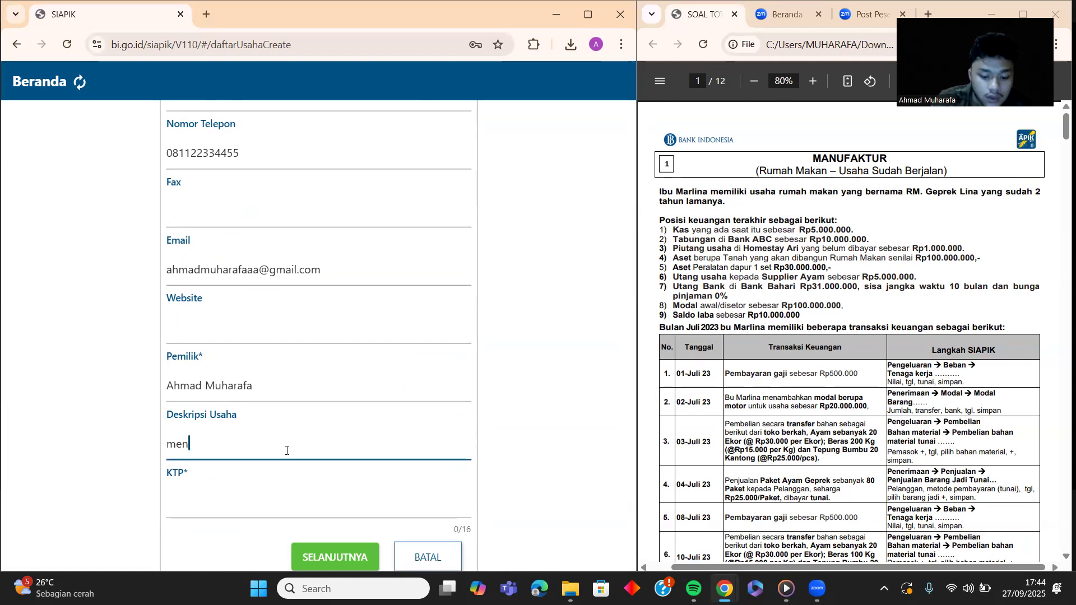
{"action": "type", "text": "jual ayam geprek"}
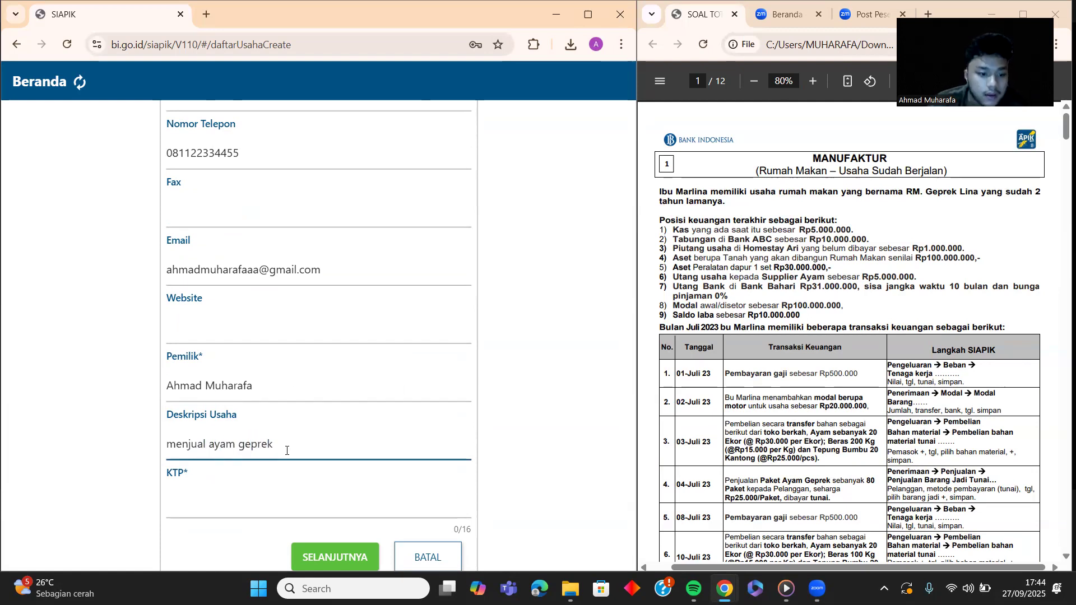
Step: Enter a full 16-digit KTP number and submit the business details
{"action": "left_click", "coordinate": [260, 519]}
{"action": "type", "text": "1"}
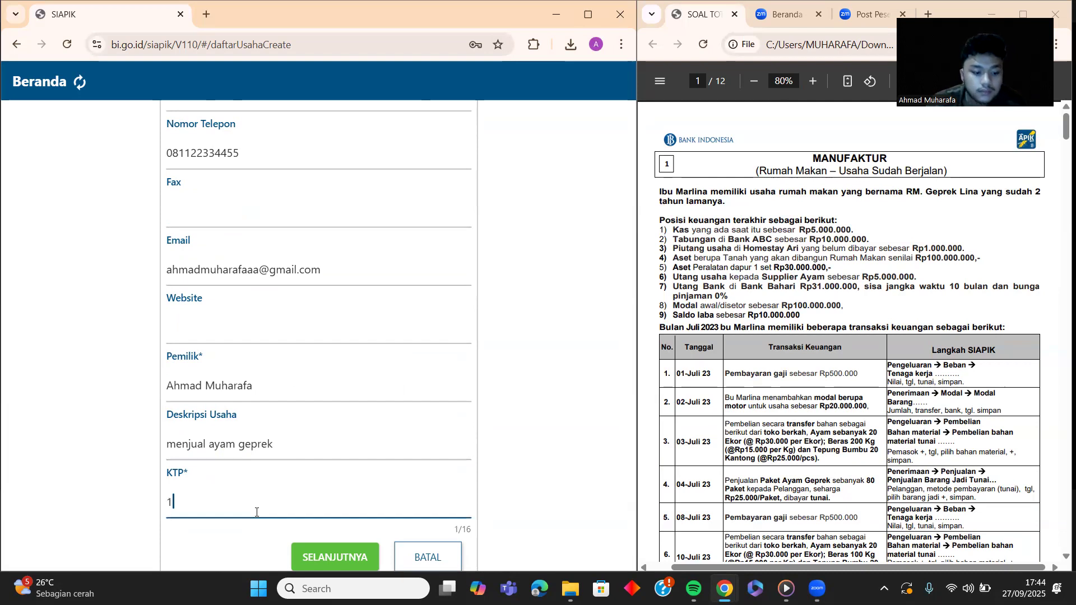
{"action": "type", "text": "11123456789"}
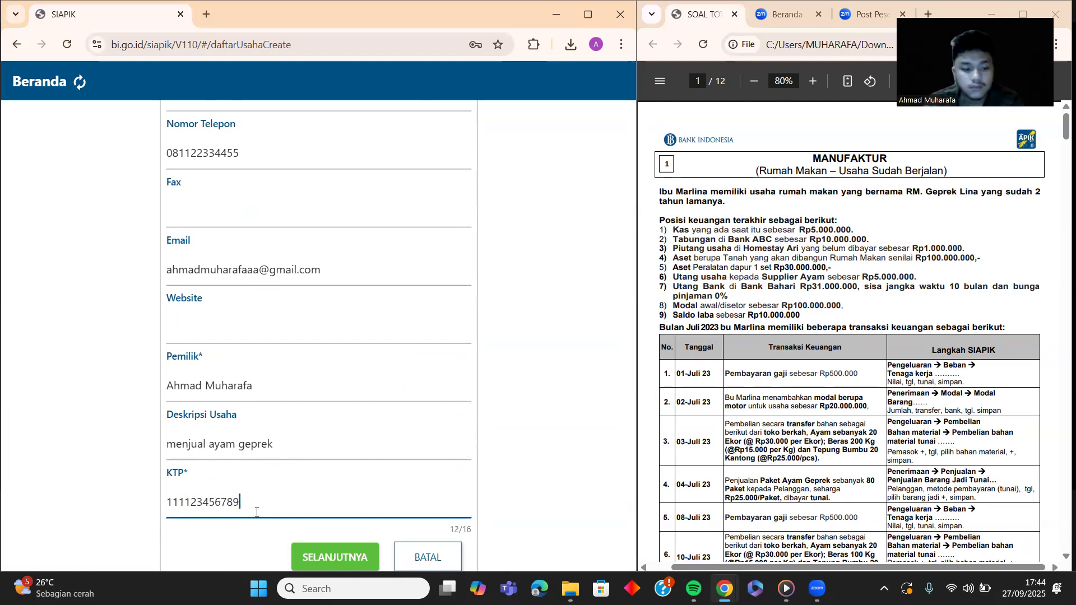
{"action": "type", "text": "43"}
{"action": "left_click", "coordinate": [350, 549]}
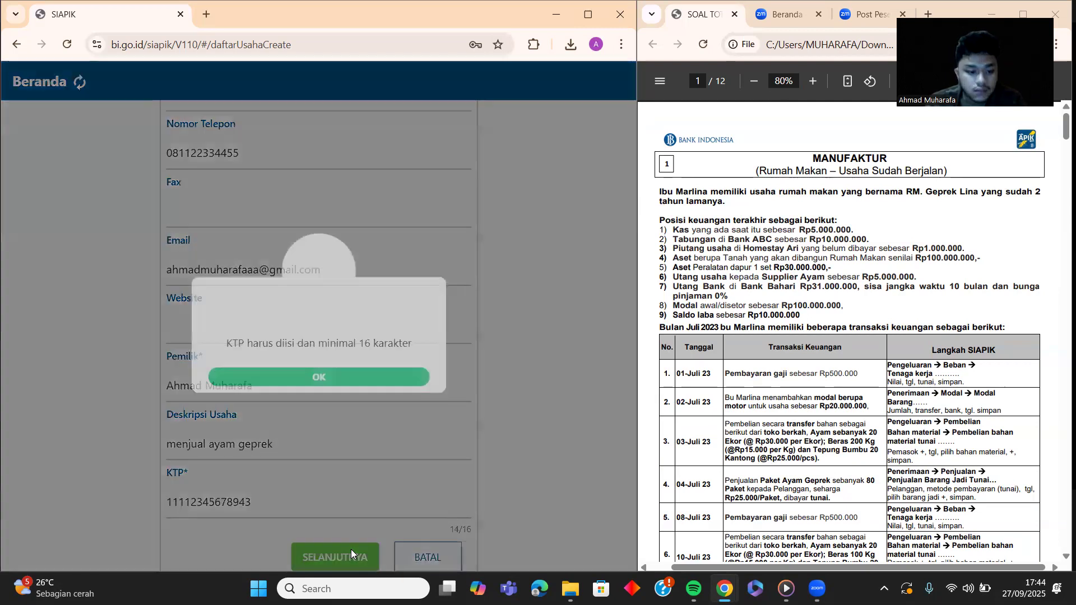
{"action": "left_click", "coordinate": [342, 380]}
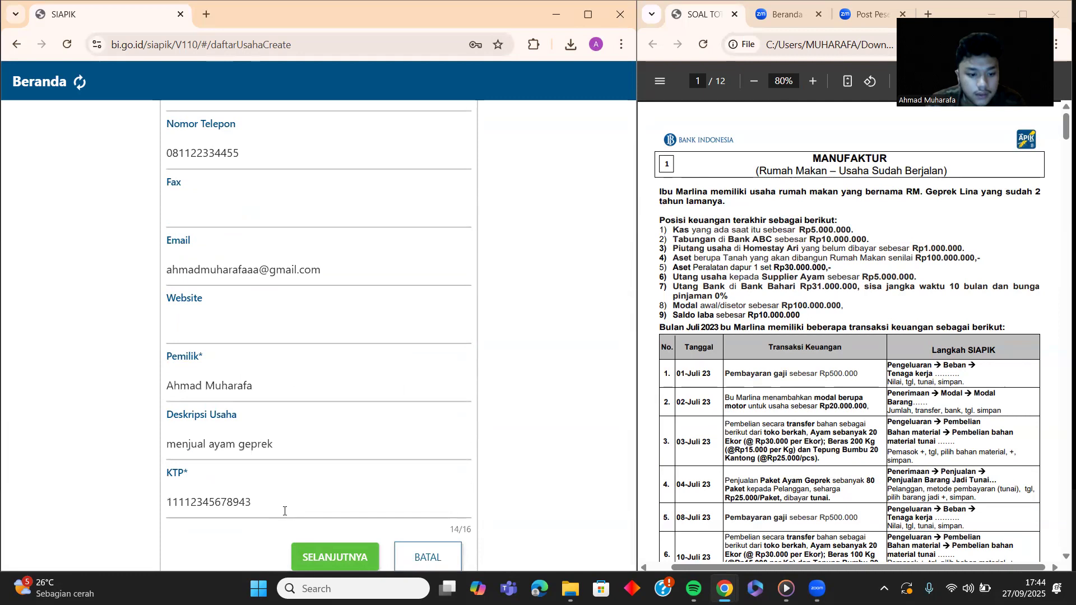
{"action": "left_click", "coordinate": [283, 508]}
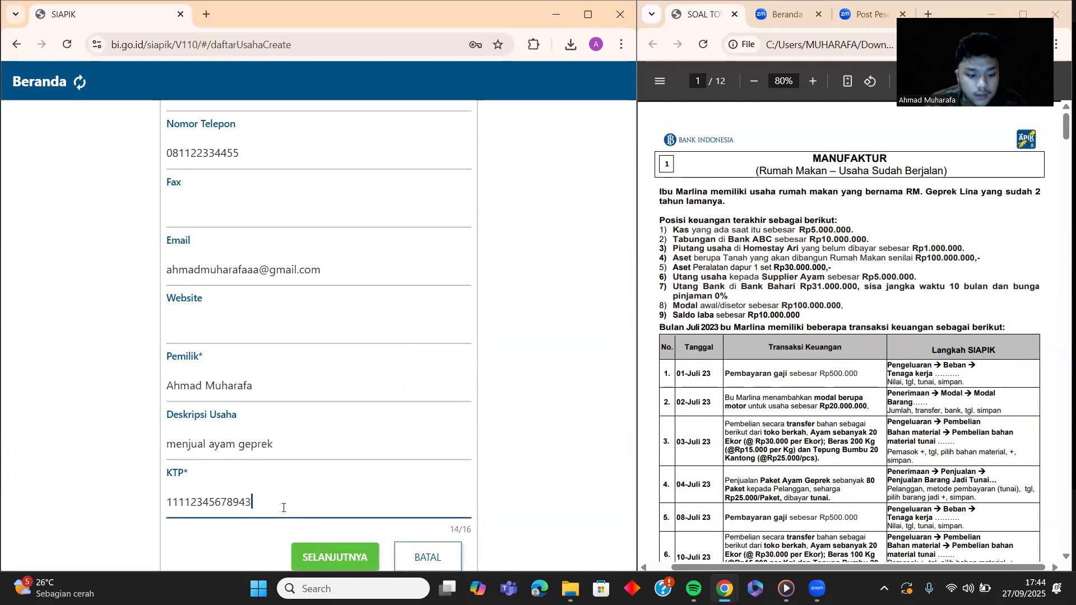
{"action": "type", "text": "4"}
{"action": "left_click", "coordinate": [310, 555]}
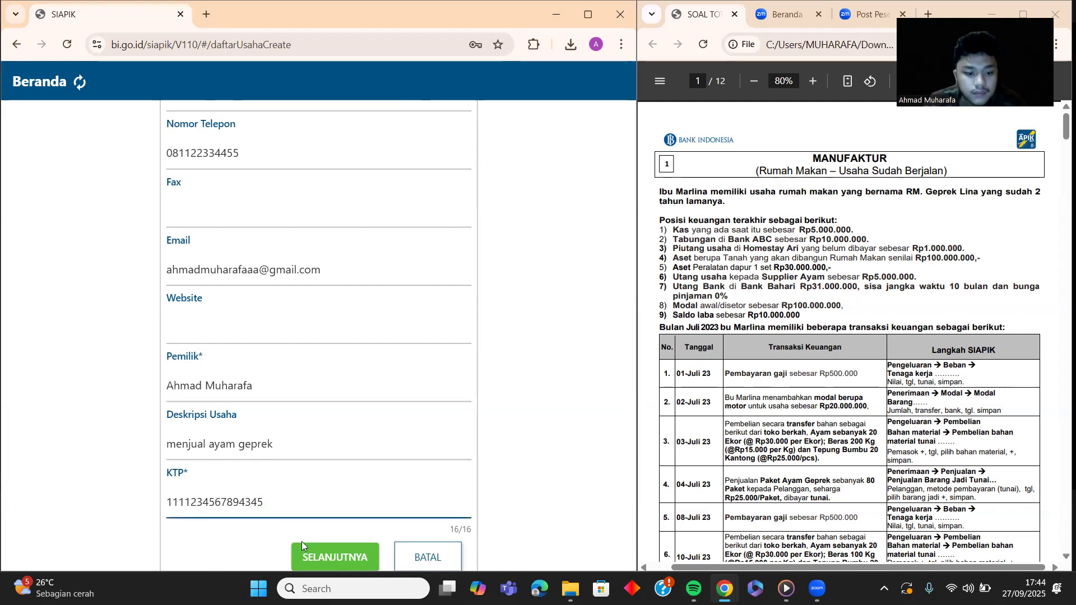
Step: Set the transaction start period to Juli 2025
{"action": "left_click", "coordinate": [305, 556]}
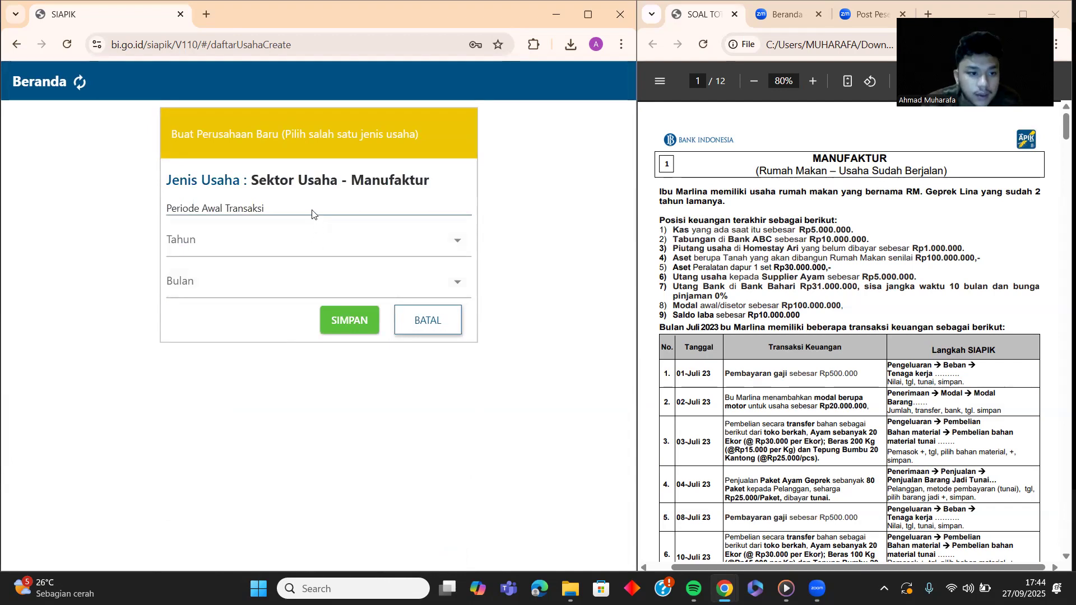
{"action": "left_click", "coordinate": [320, 256]}
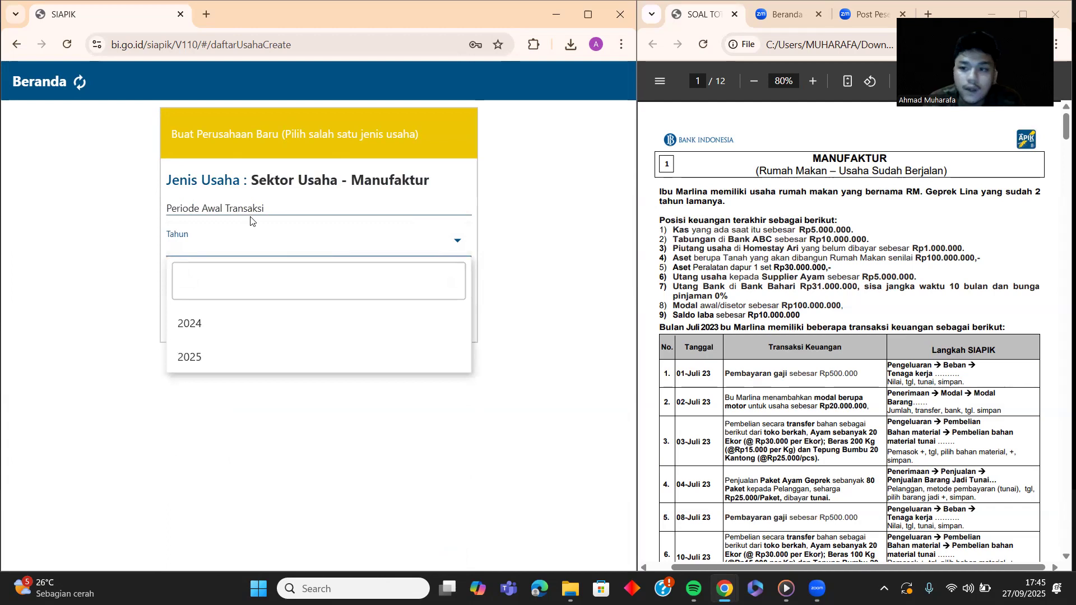
{"action": "left_click", "coordinate": [201, 358]}
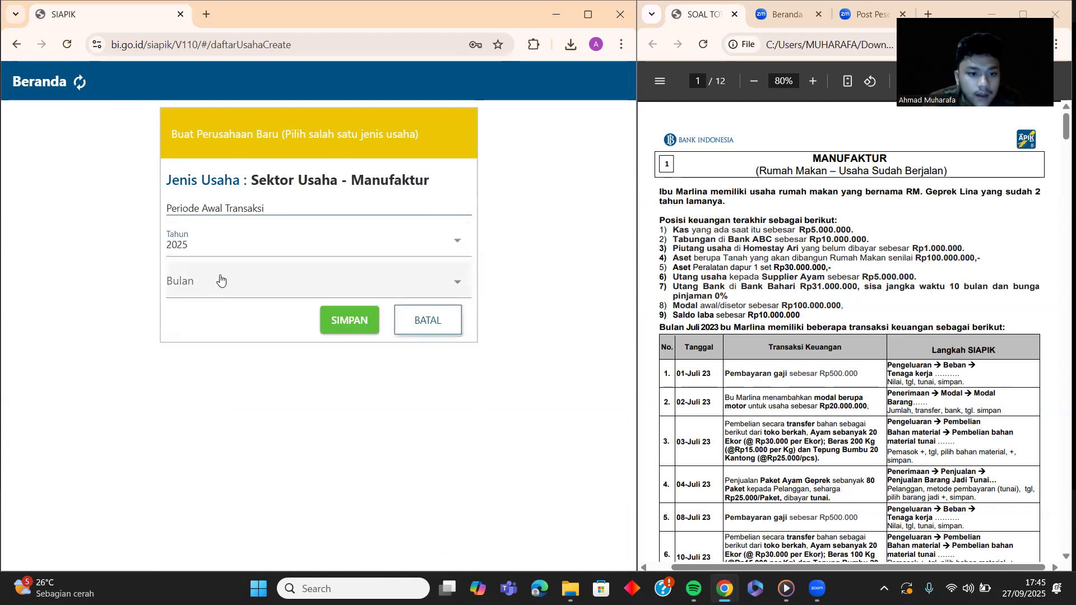
{"action": "left_click", "coordinate": [220, 280]}
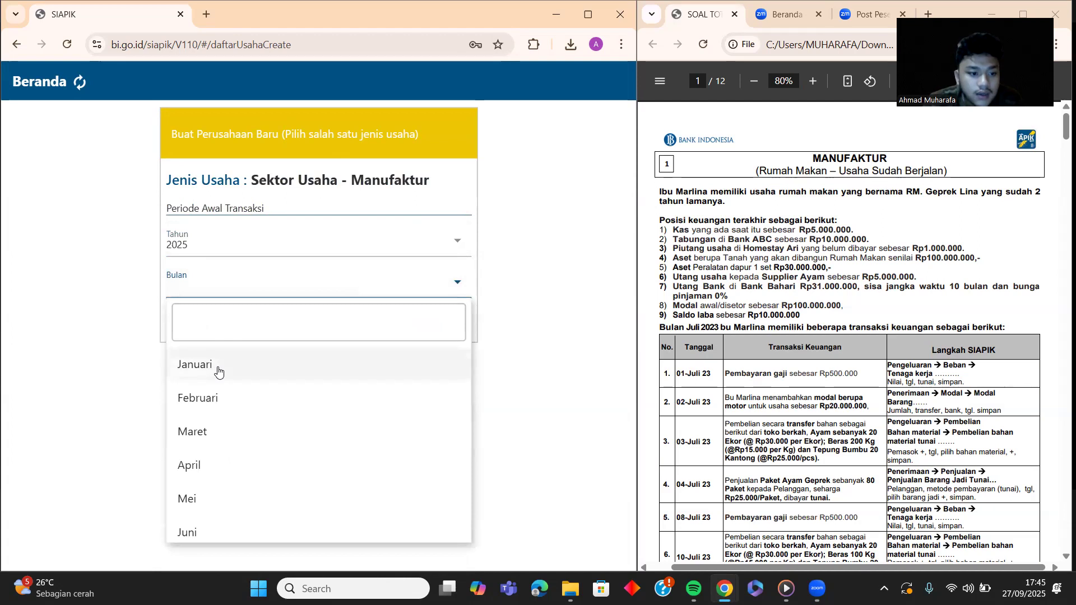
{"action": "scroll", "coordinate": [218, 371], "scroll_direction": "down", "scroll_amount": 2}
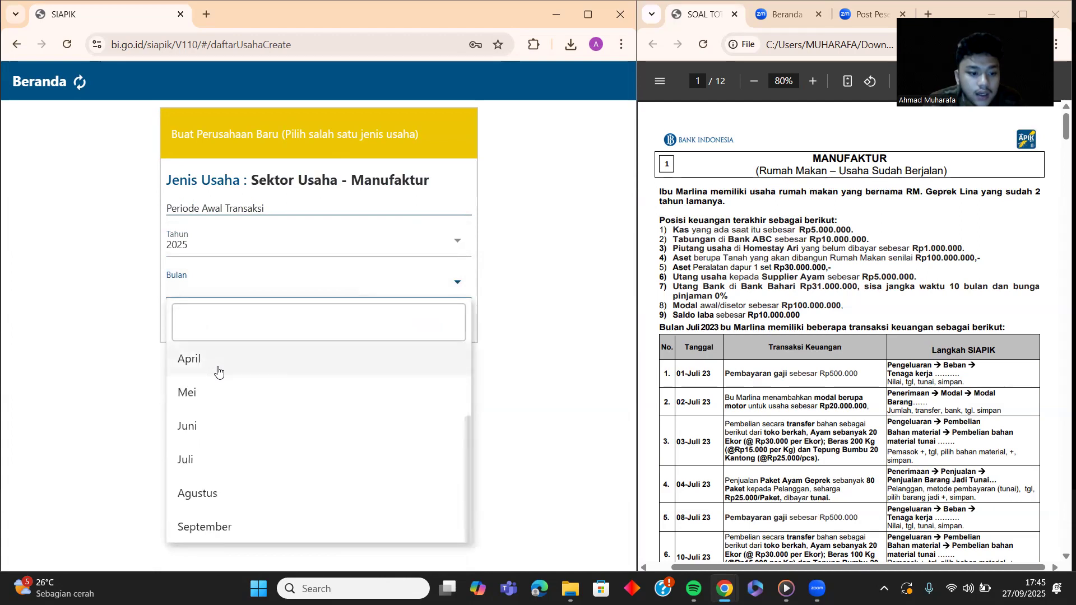
{"action": "left_click", "coordinate": [204, 471]}
Step: Save the new business and open RM. GEPREK NYOS from the list
{"action": "left_click", "coordinate": [341, 321]}
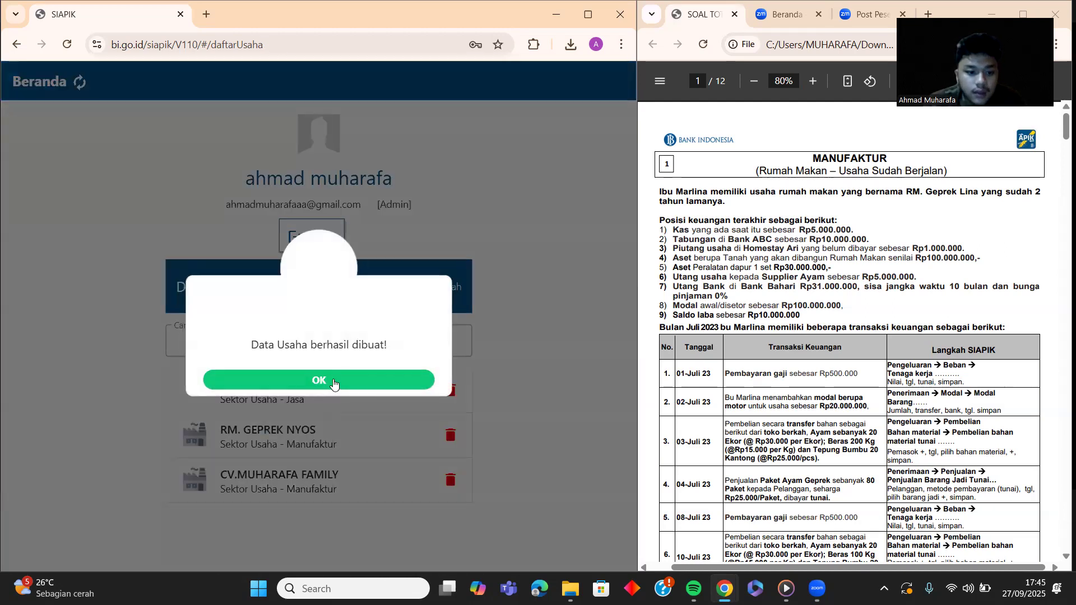
{"action": "left_click", "coordinate": [333, 381]}
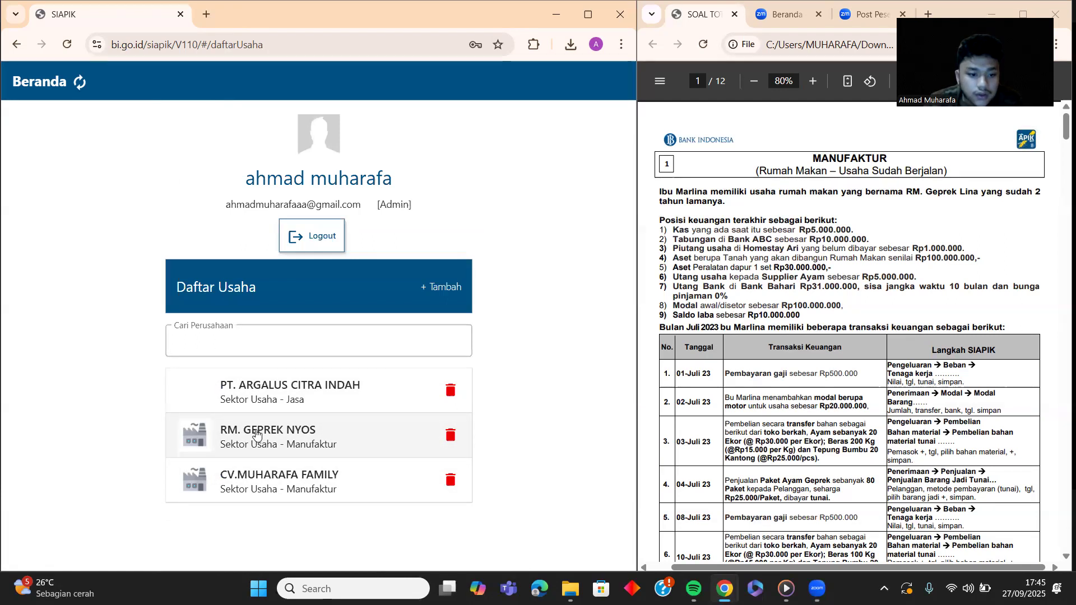
{"action": "left_click", "coordinate": [256, 433]}
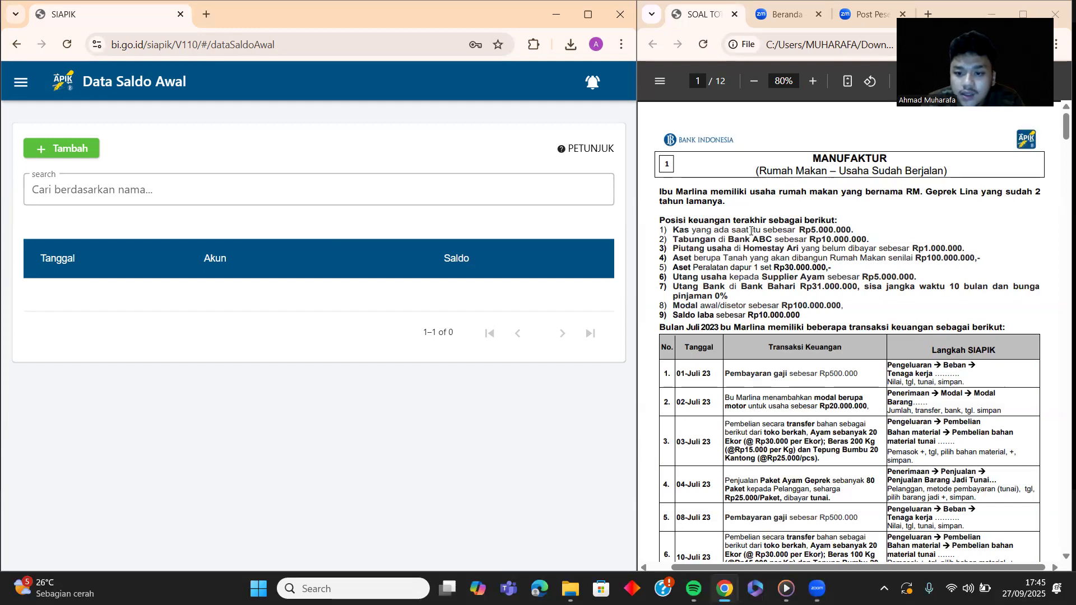
Step: Add and save a Kas opening balance of 5.000.000
{"action": "left_click", "coordinate": [41, 150]}
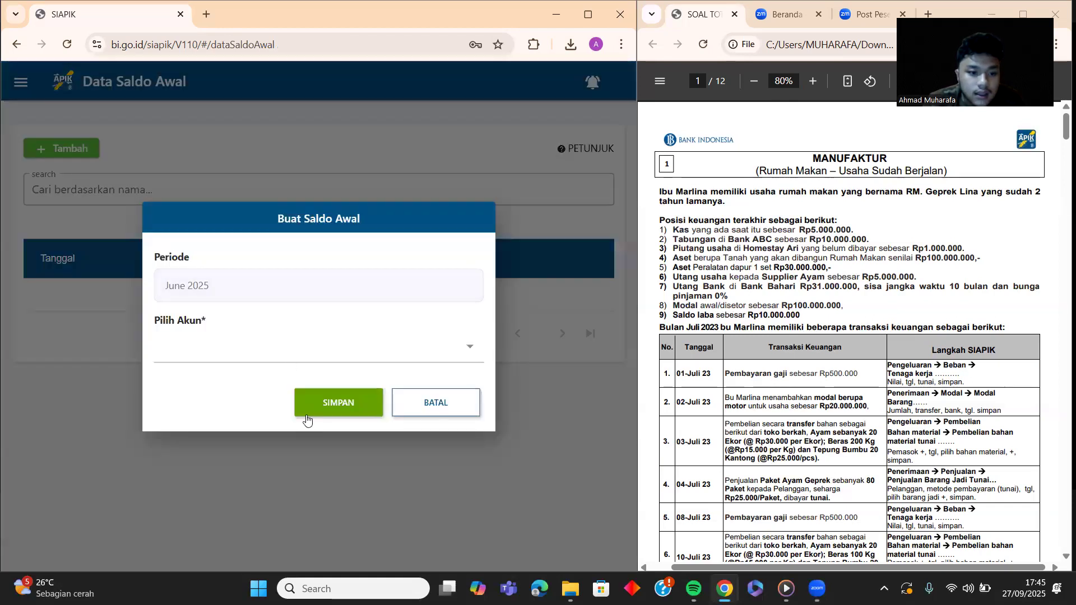
{"action": "left_click", "coordinate": [301, 355]}
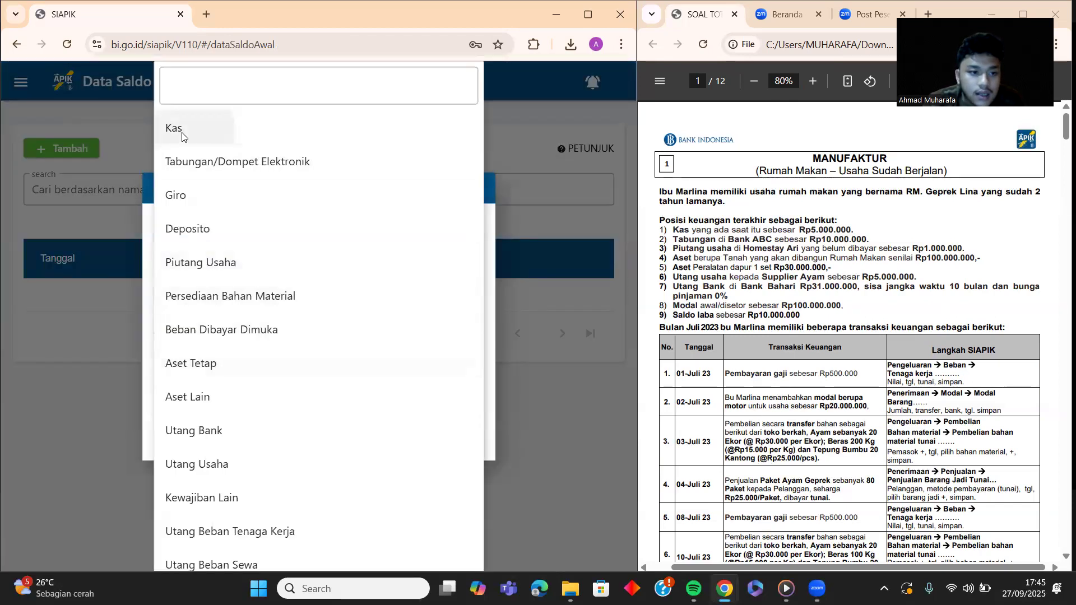
{"action": "left_click", "coordinate": [183, 134]}
{"action": "left_click", "coordinate": [286, 377]}
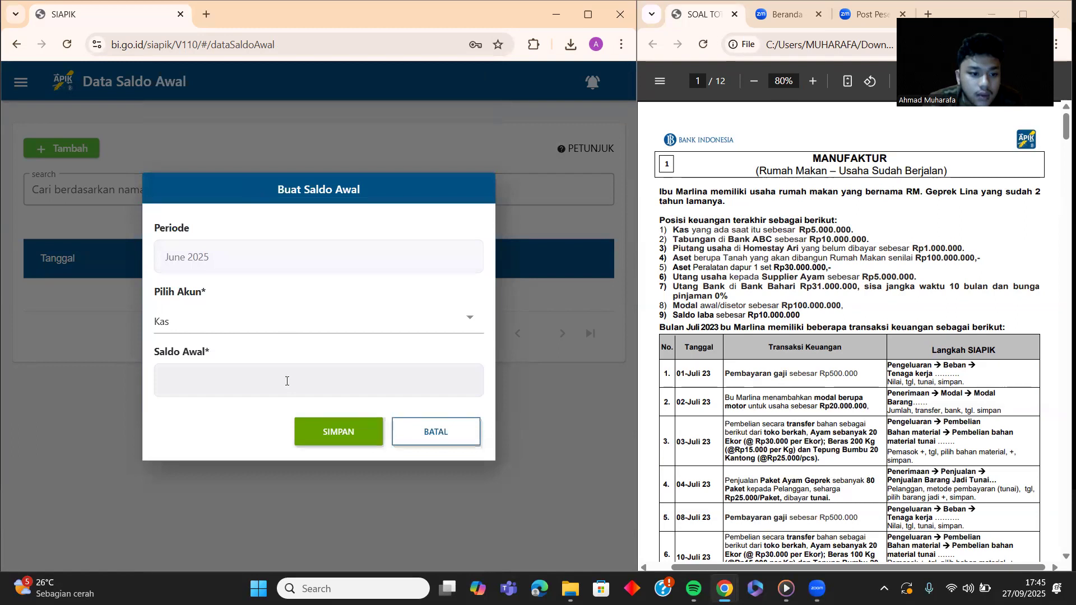
{"action": "type", "text": "5.000.000"}
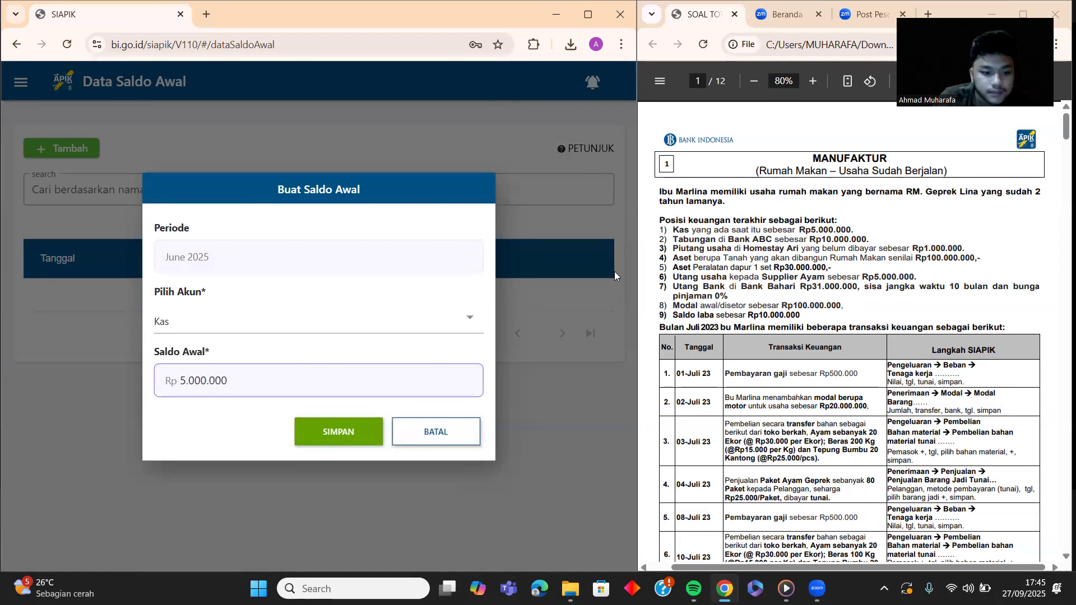
{"action": "left_click", "coordinate": [311, 427]}
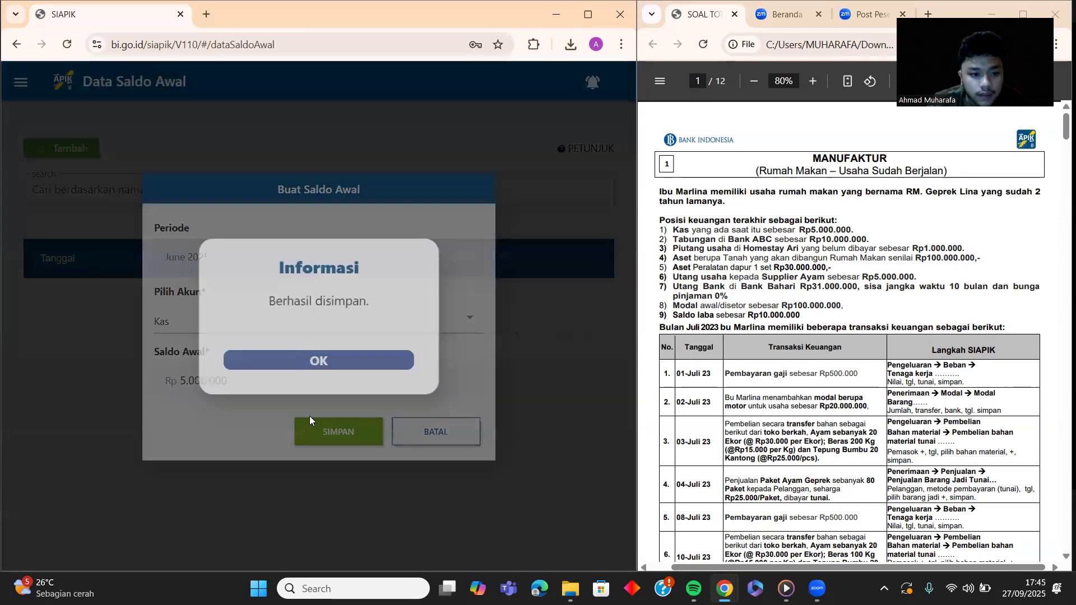
{"action": "left_click", "coordinate": [345, 363]}
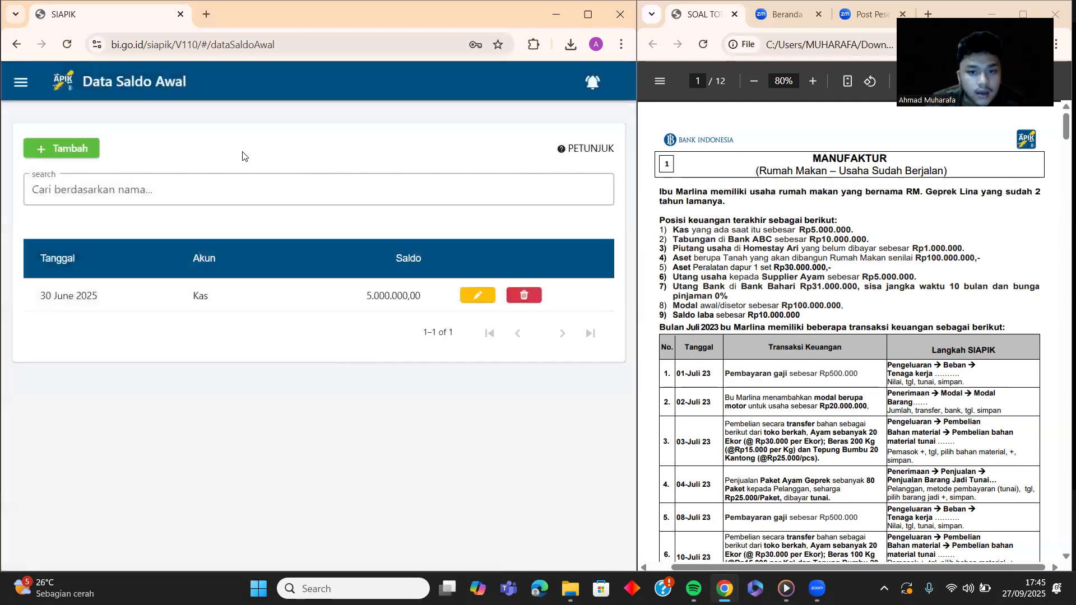
Step: Create the IDR bank entry BANK ABC with its account number under Tabungan/Dompet Elektronik
{"action": "left_click", "coordinate": [77, 155]}
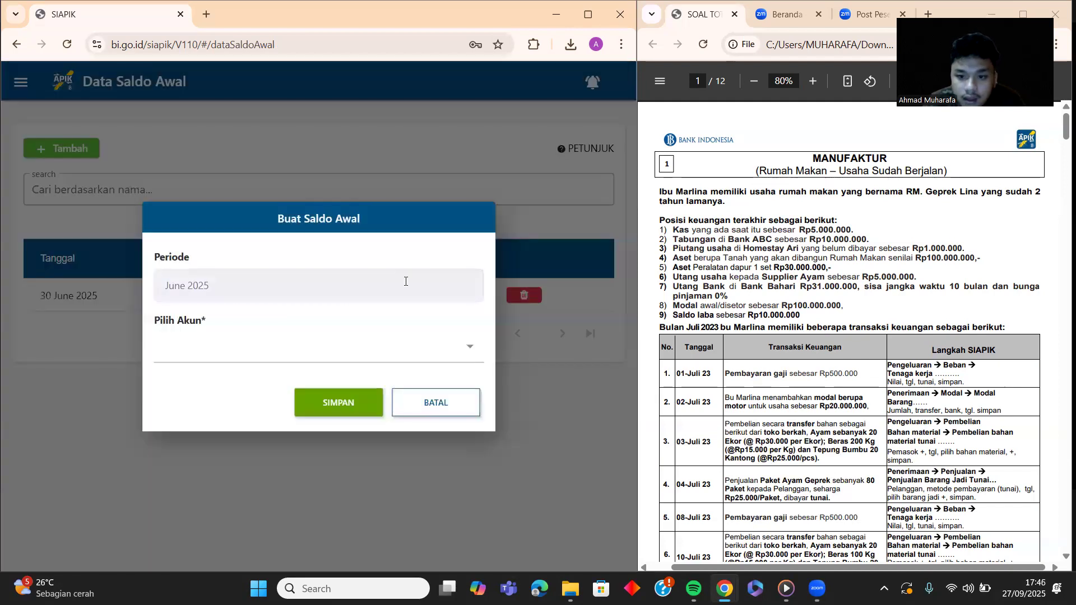
{"action": "left_click", "coordinate": [298, 351]}
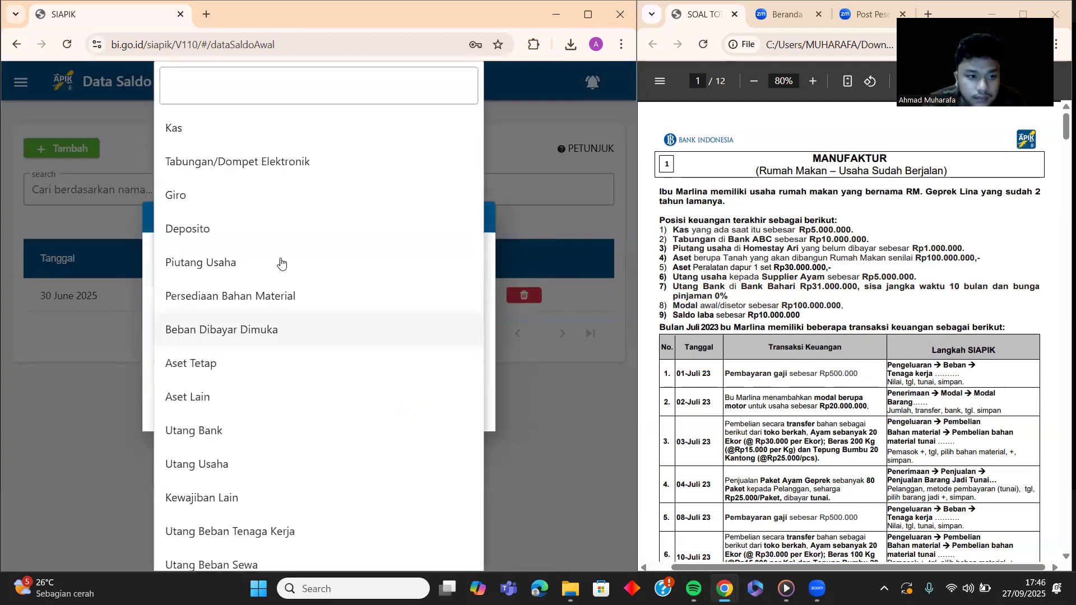
{"action": "left_click", "coordinate": [258, 161]}
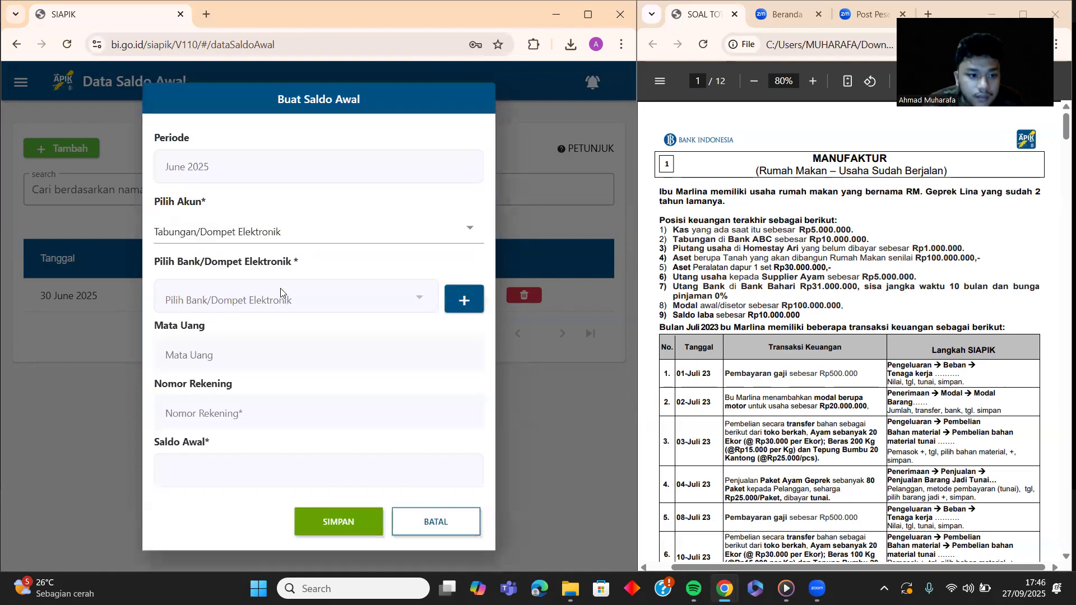
{"action": "left_click", "coordinate": [464, 300]}
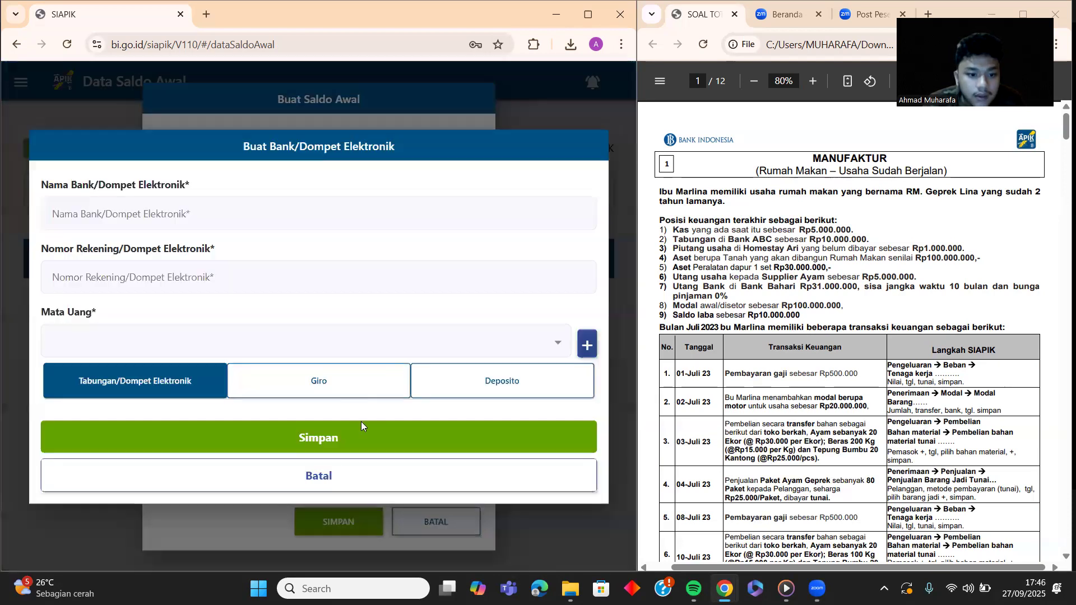
{"action": "left_click", "coordinate": [331, 474]}
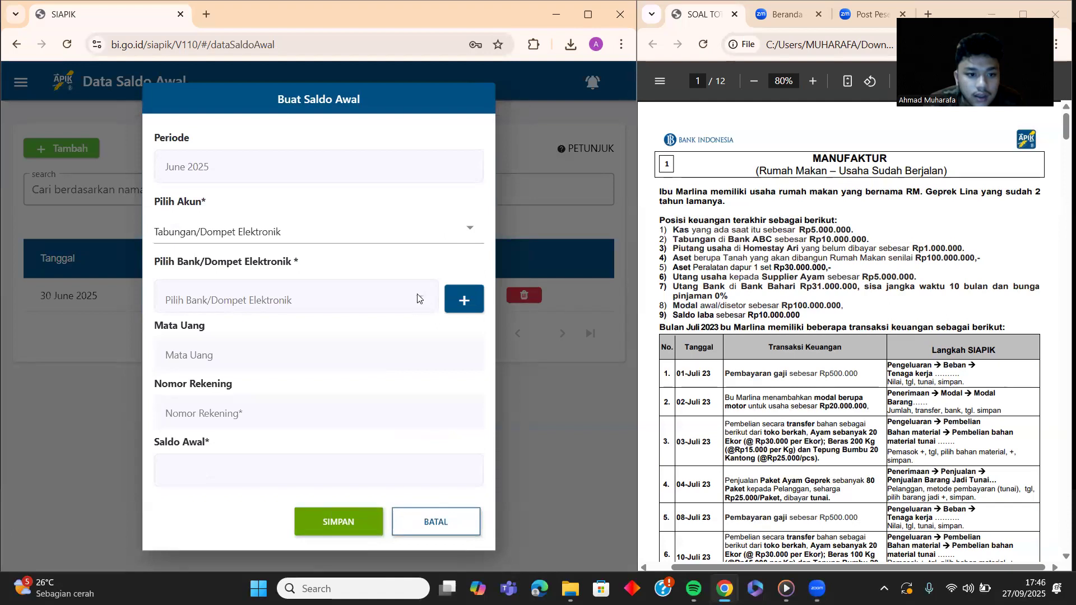
{"action": "left_click", "coordinate": [471, 303]}
{"action": "left_click", "coordinate": [243, 214]}
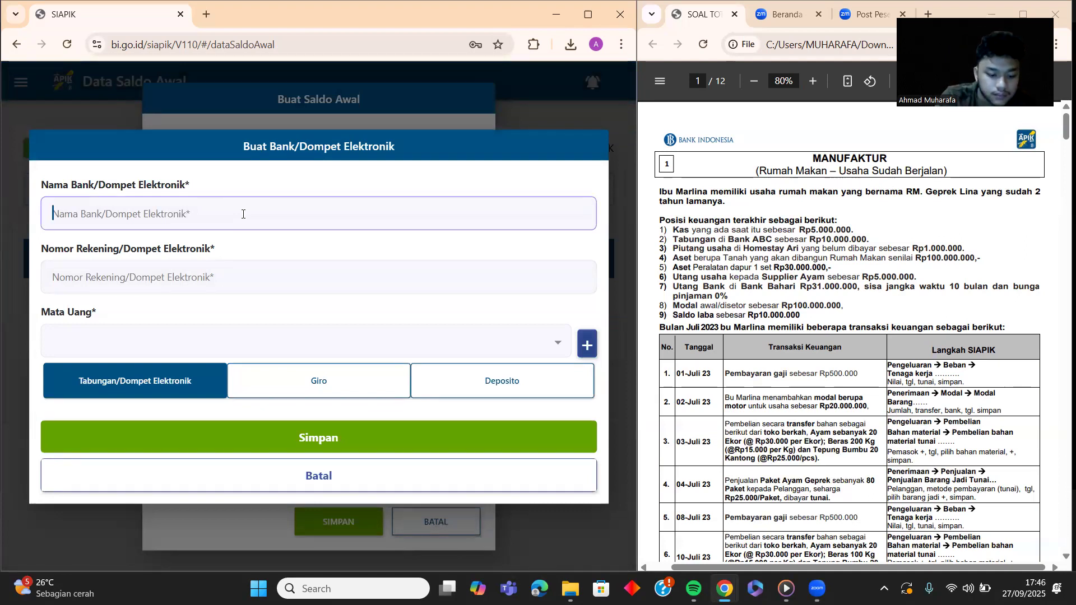
{"action": "type", "text": "BANK ABC"}
{"action": "left_click", "coordinate": [224, 273]}
{"action": "type", "text": "1111111"}
{"action": "left_click", "coordinate": [221, 345]}
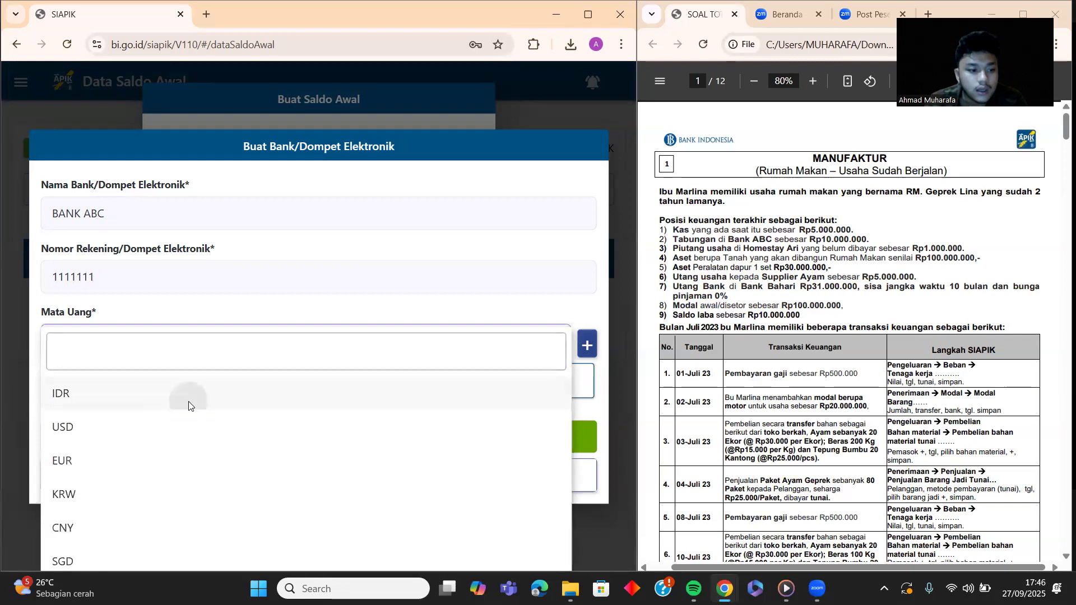
{"action": "left_click", "coordinate": [188, 401]}
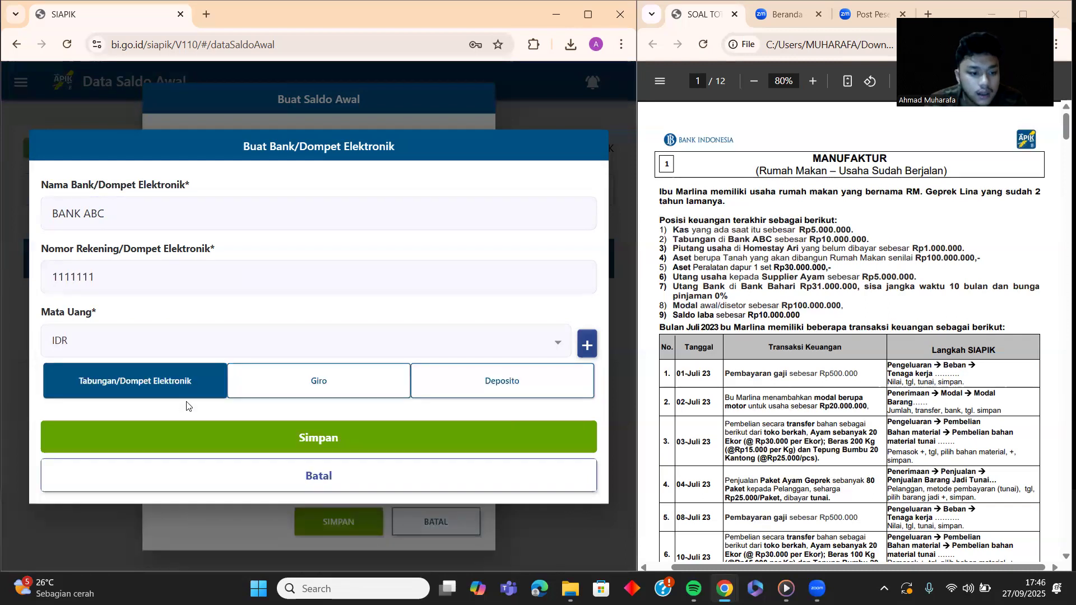
{"action": "left_click", "coordinate": [307, 444]}
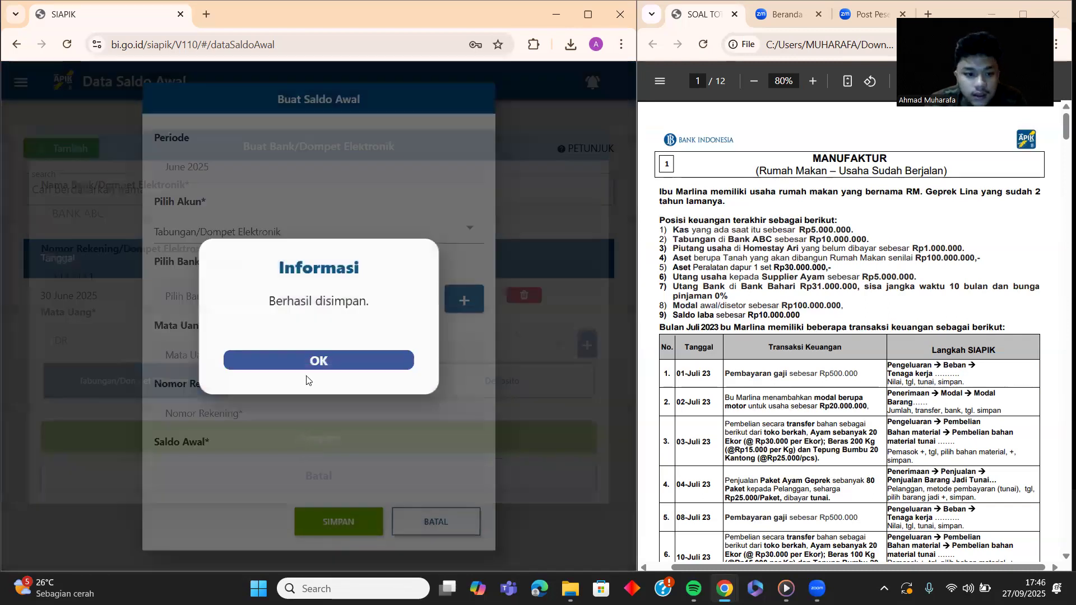
{"action": "left_click", "coordinate": [307, 361]}
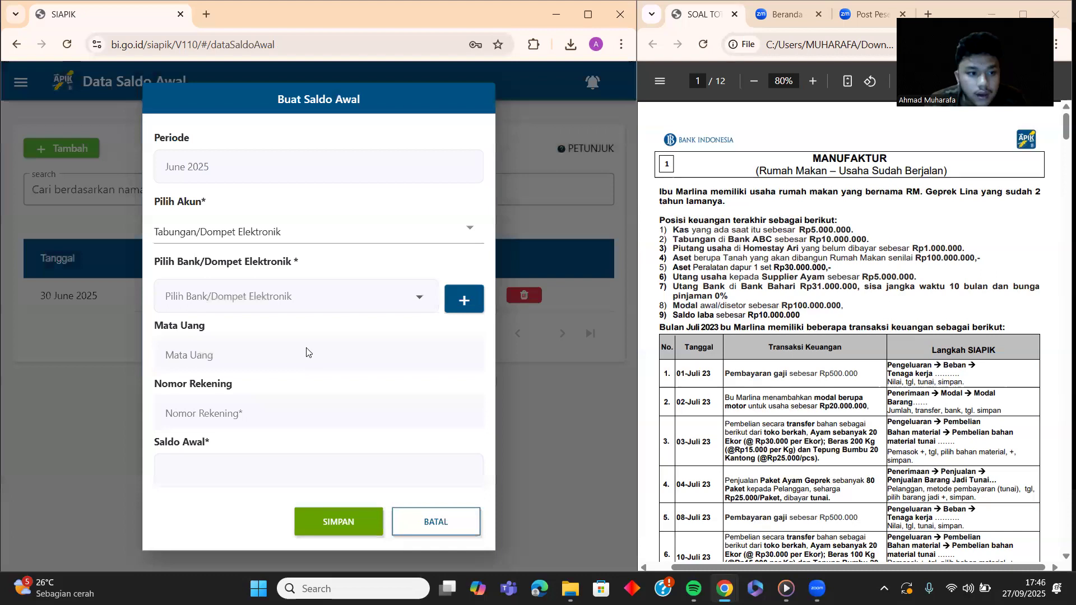
Step: Save a 10.000.000 Tabungan/Dompet Elektronik opening balance at BANK ABC
{"action": "left_click", "coordinate": [305, 232]}
{"action": "left_click", "coordinate": [288, 163]}
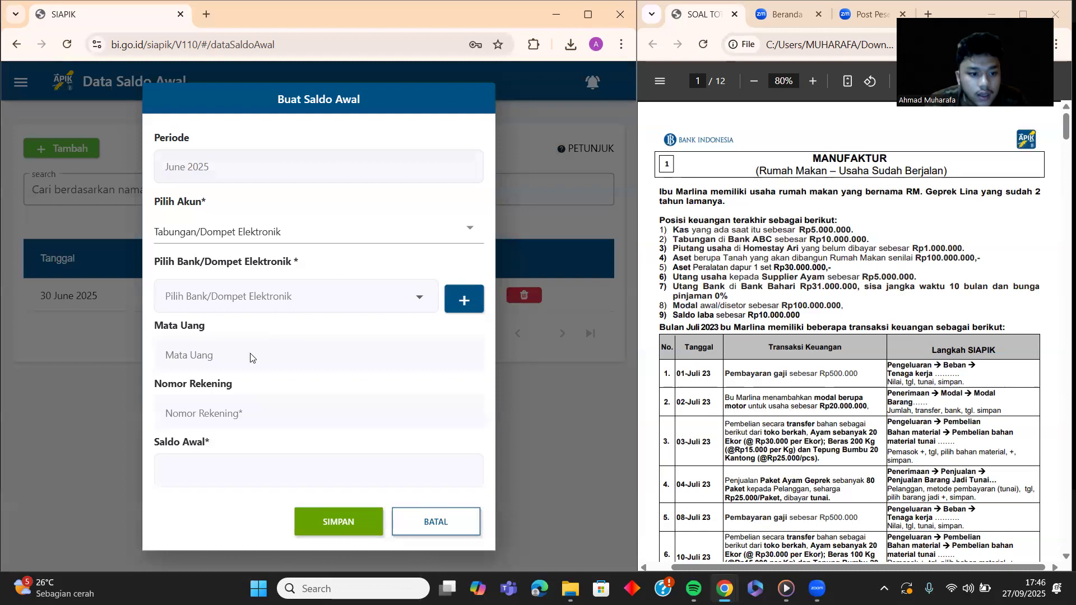
{"action": "left_click", "coordinate": [412, 297]}
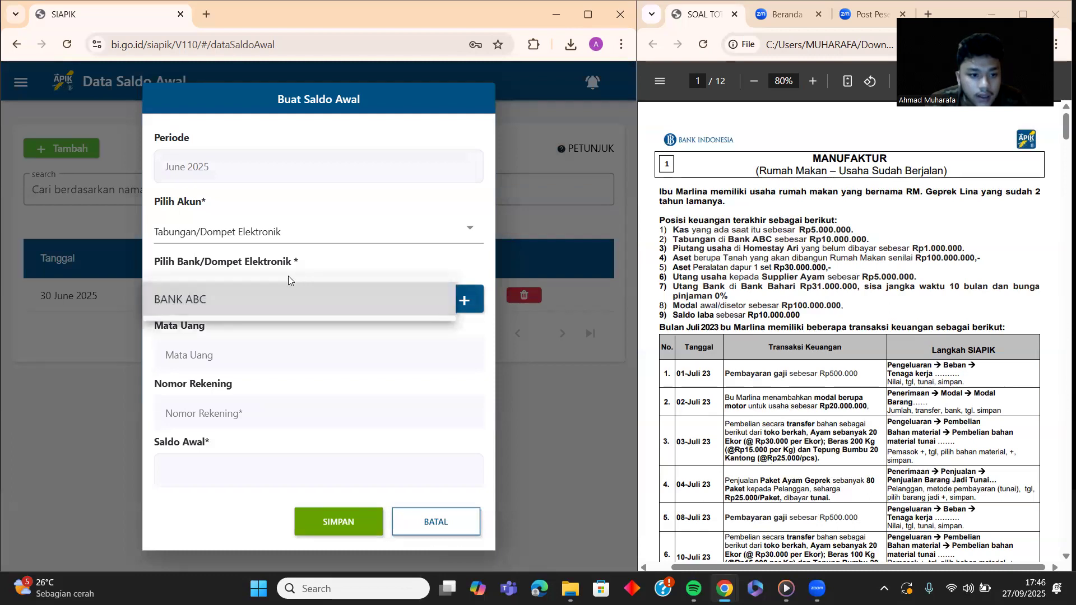
{"action": "left_click", "coordinate": [239, 301]}
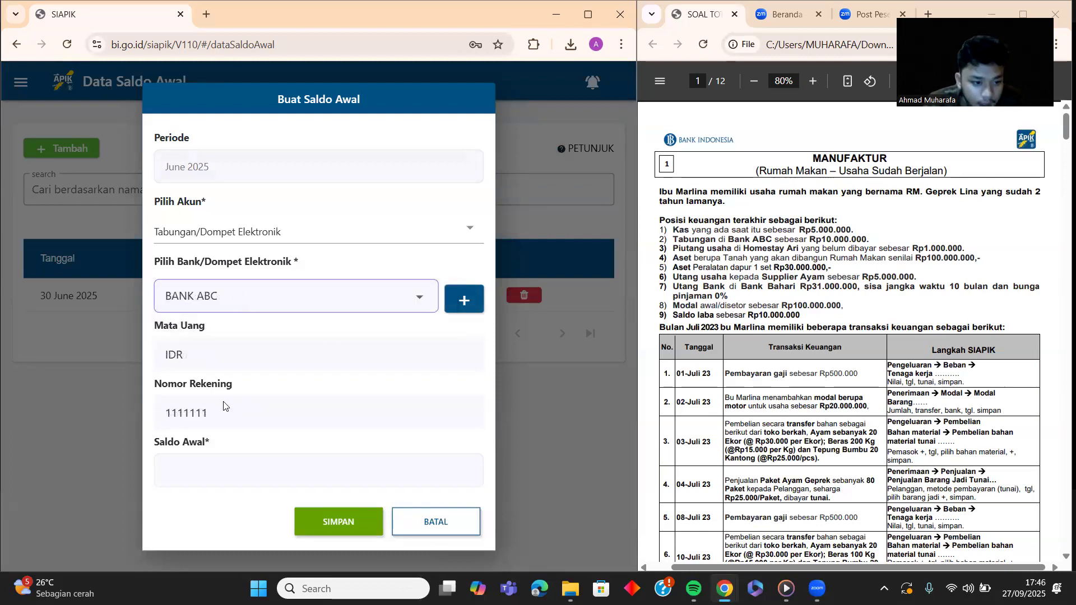
{"action": "left_click", "coordinate": [237, 470]}
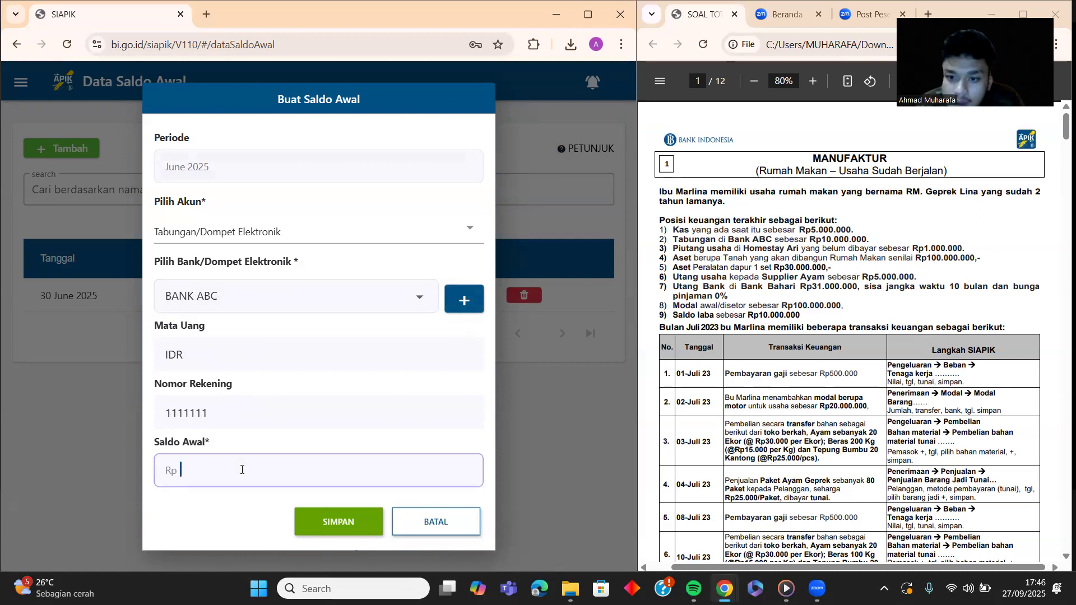
{"action": "type", "text": "10"}
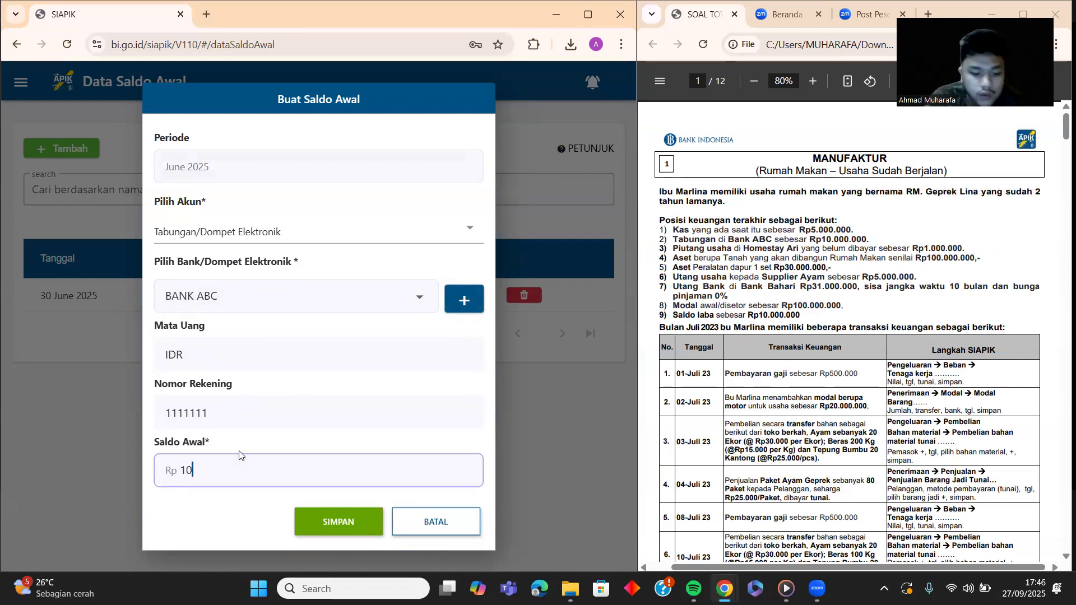
{"action": "type", "text": ".000.000"}
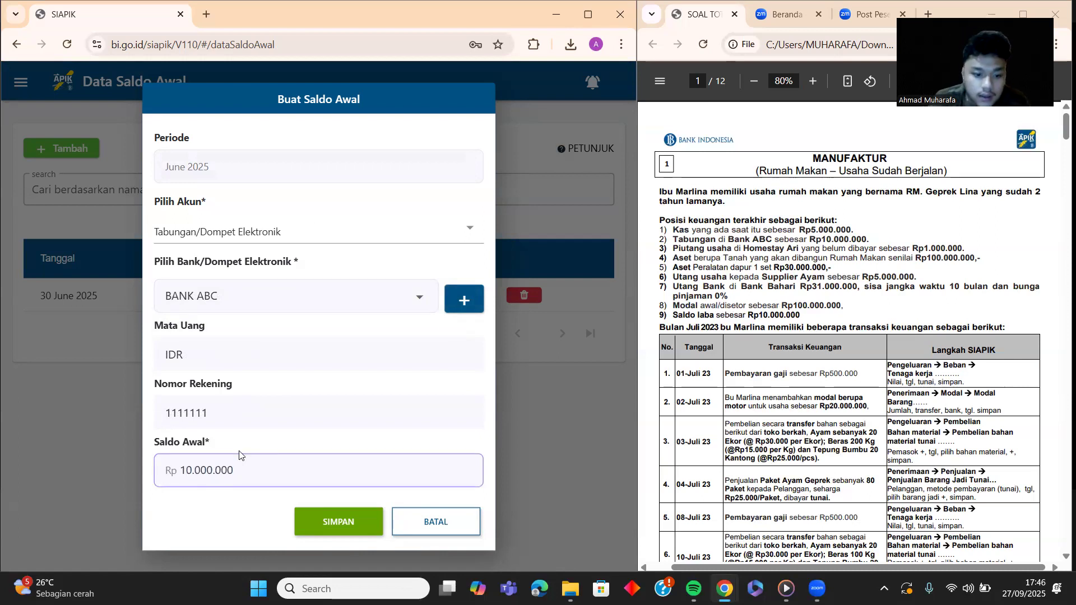
{"action": "left_click", "coordinate": [337, 529]}
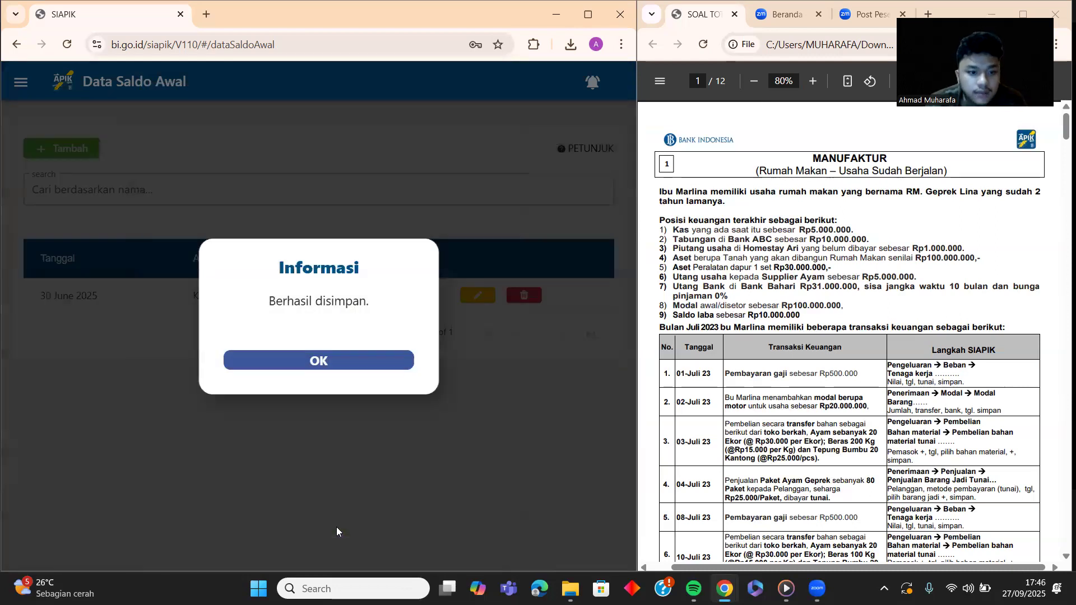
{"action": "left_click", "coordinate": [369, 358]}
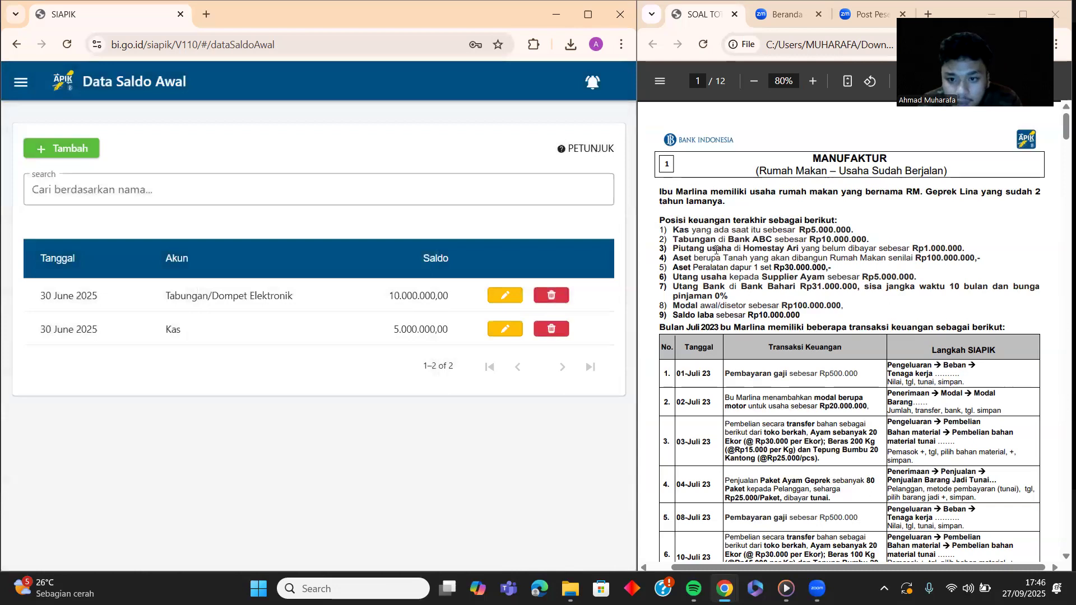
Step: Choose Piutang Usaha and create a new customer with name, address and phone number
{"action": "left_click", "coordinate": [55, 147]}
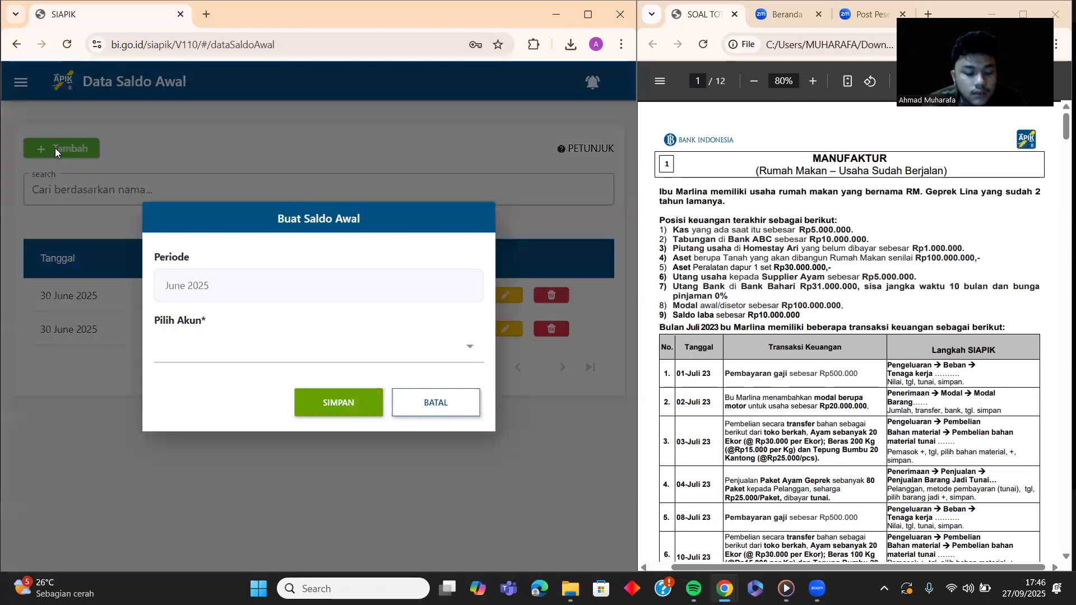
{"action": "left_click", "coordinate": [218, 361]}
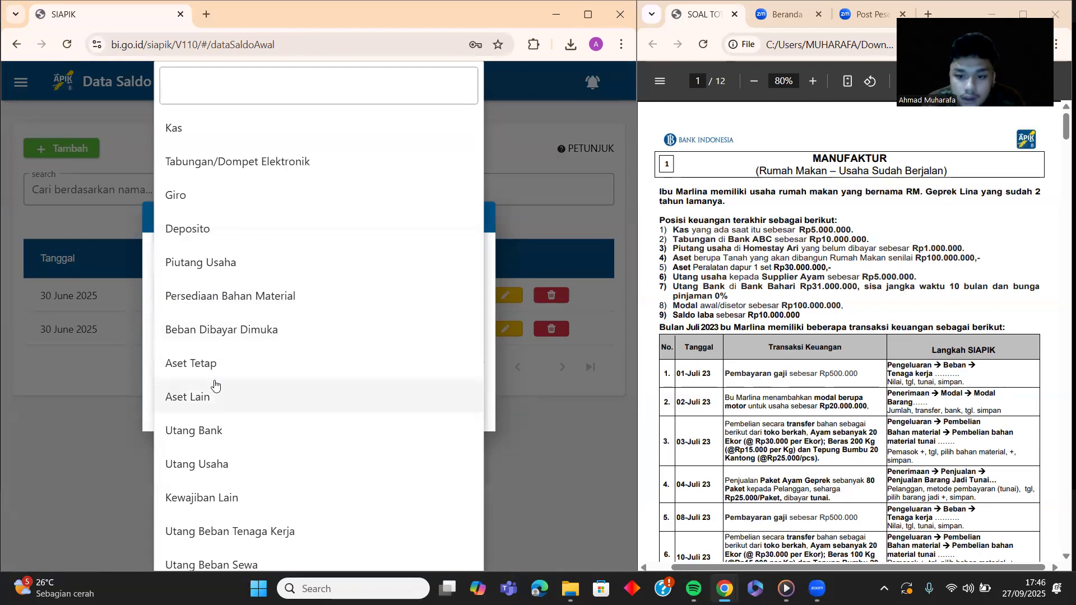
{"action": "left_click", "coordinate": [227, 268]}
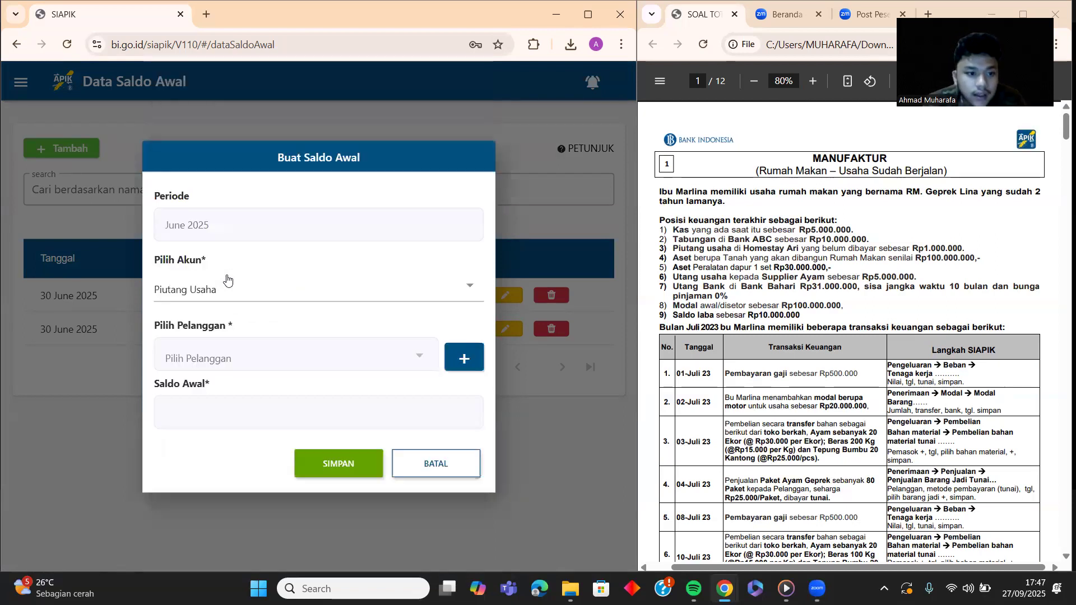
{"action": "left_click", "coordinate": [459, 363]}
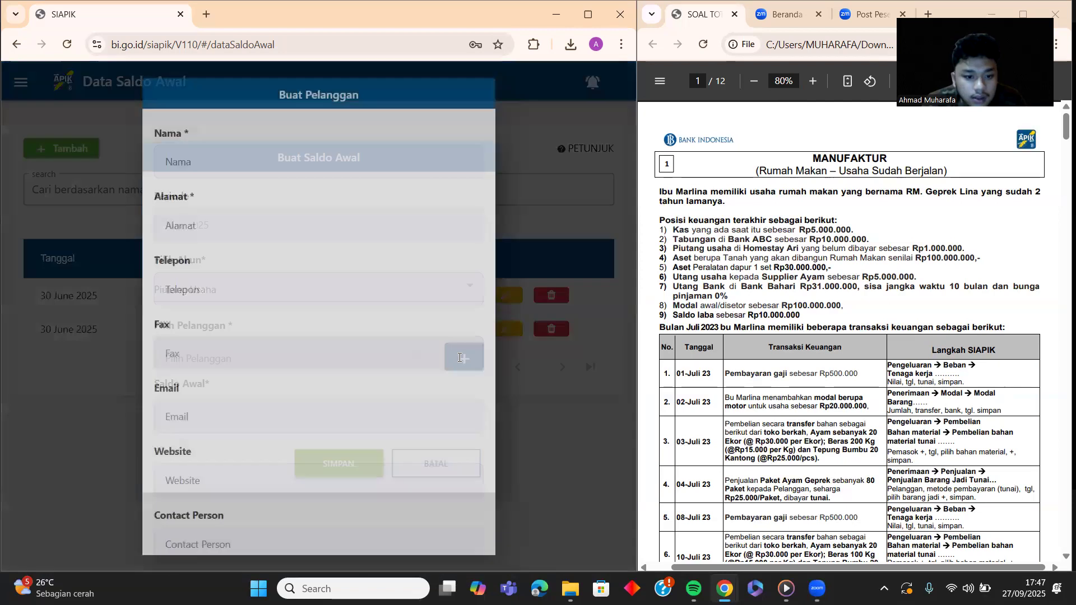
{"action": "left_click", "coordinate": [285, 168]}
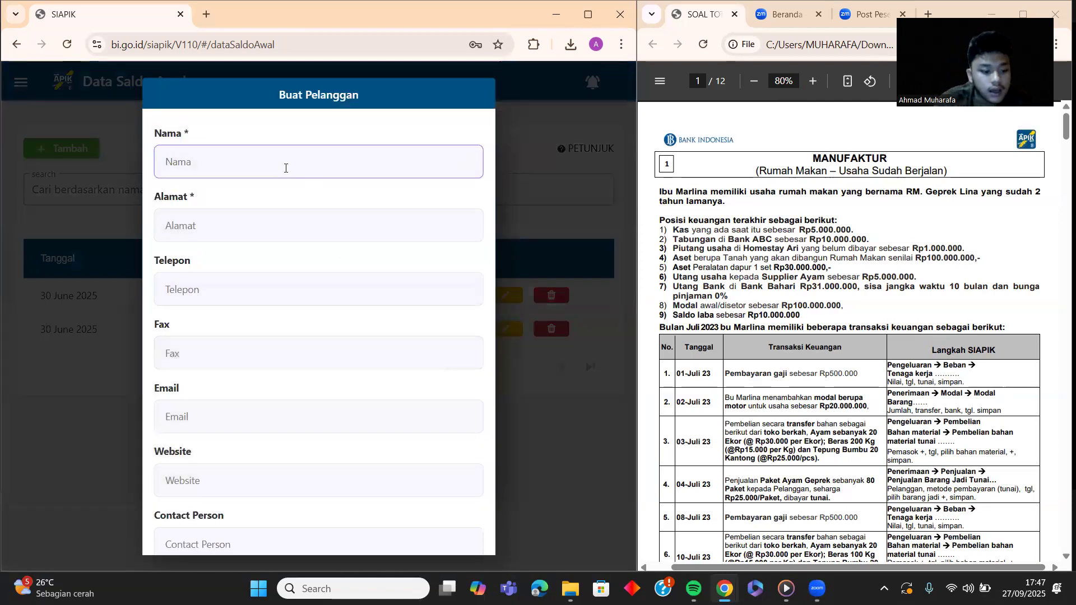
{"action": "type", "text": "ari"}
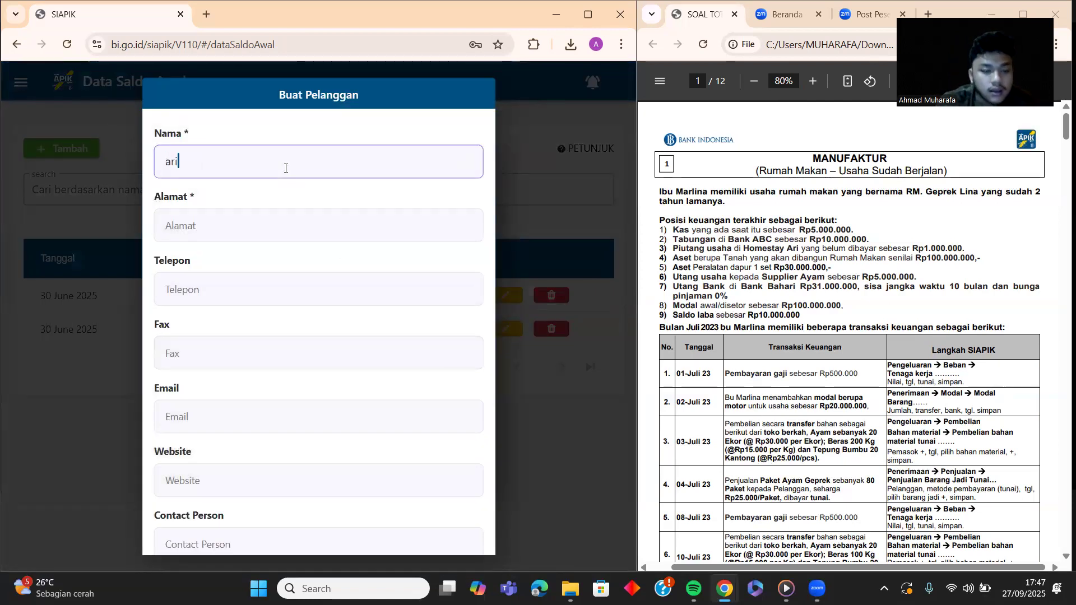
{"action": "key", "text": "BackSpace"}
{"action": "key", "text": "BackSpace"}
{"action": "type", "text": "AR"}
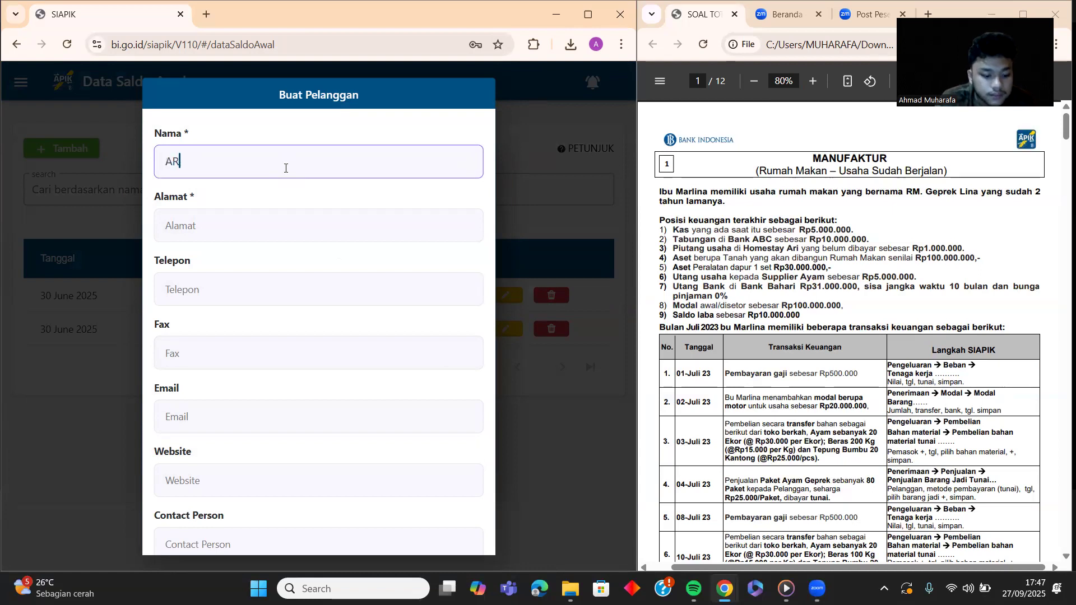
{"action": "type", "text": "I"}
{"action": "left_click", "coordinate": [243, 214]}
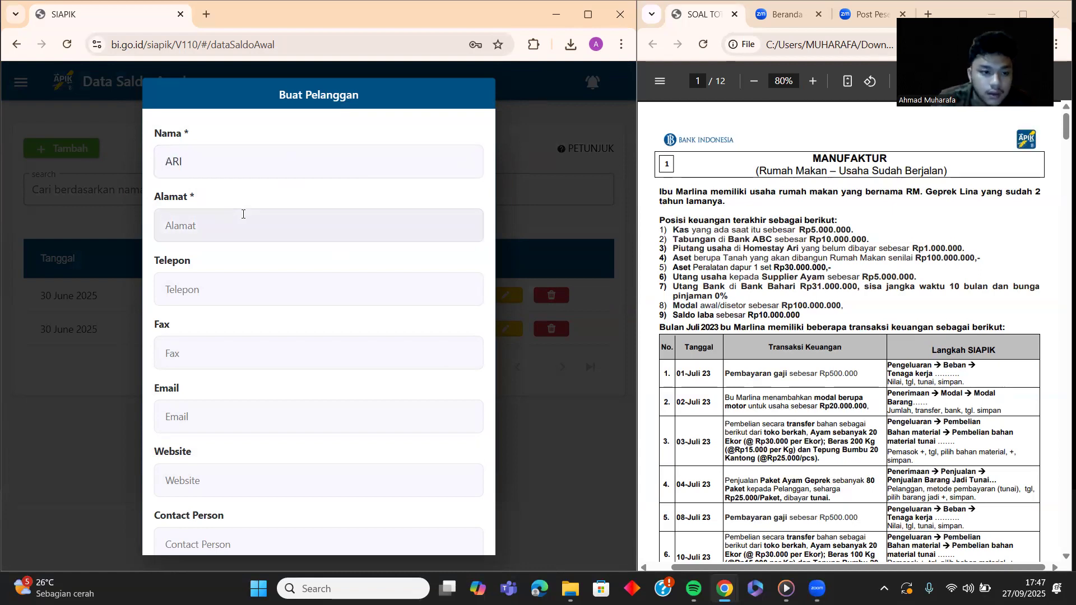
{"action": "left_click", "coordinate": [247, 212]}
{"action": "type", "text": "MEDAN"}
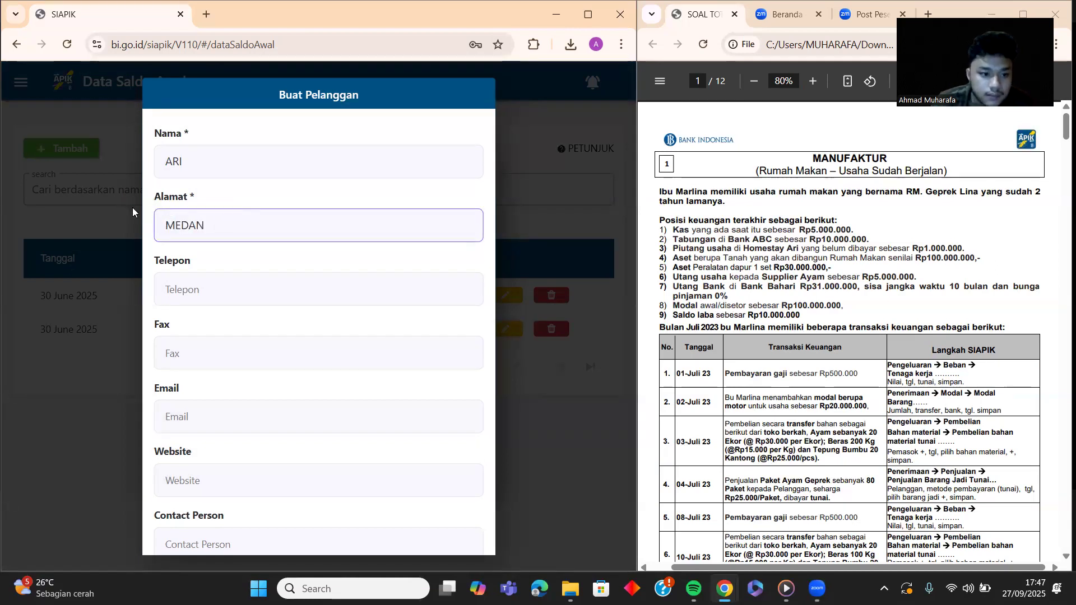
{"action": "left_click", "coordinate": [398, 274]}
{"action": "type", "text": "0876543215263"}
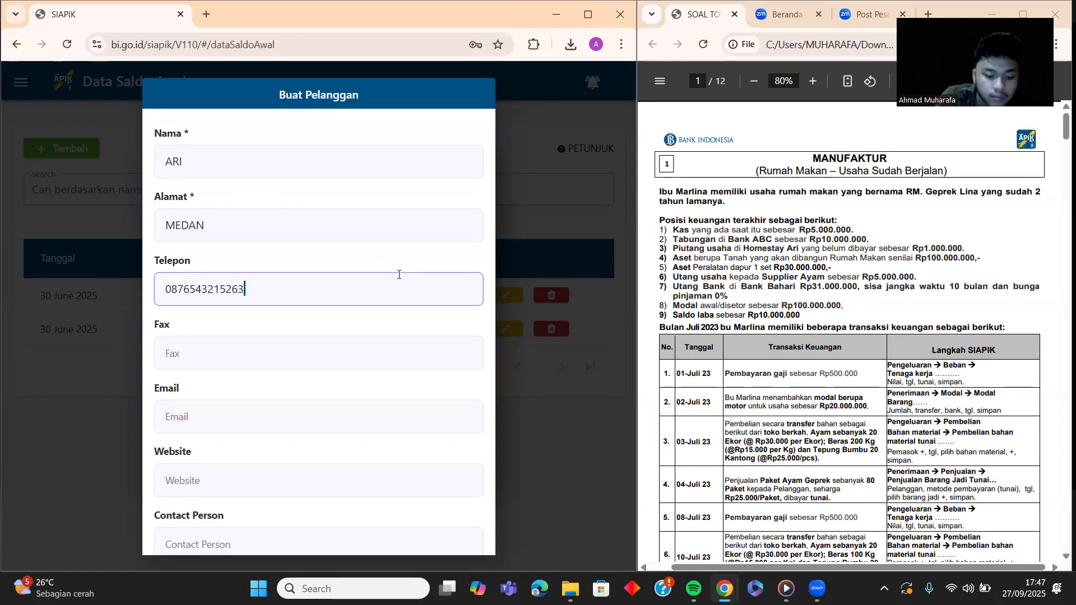
{"action": "left_click", "coordinate": [352, 345]}
{"action": "scroll", "coordinate": [353, 345], "scroll_direction": "down", "scroll_amount": 2}
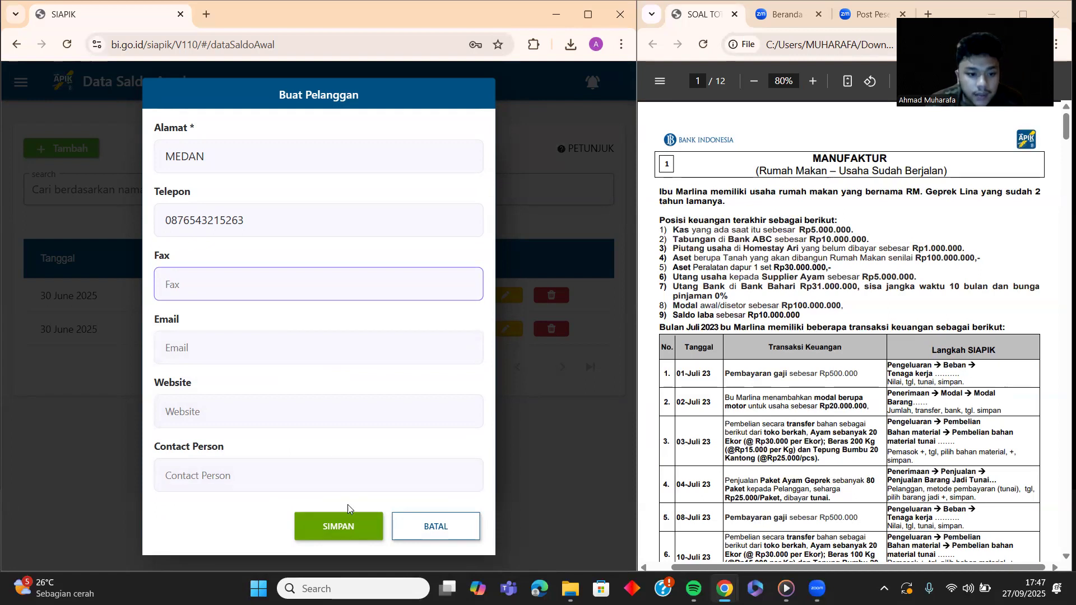
{"action": "left_click", "coordinate": [346, 481]}
{"action": "left_click", "coordinate": [336, 527]}
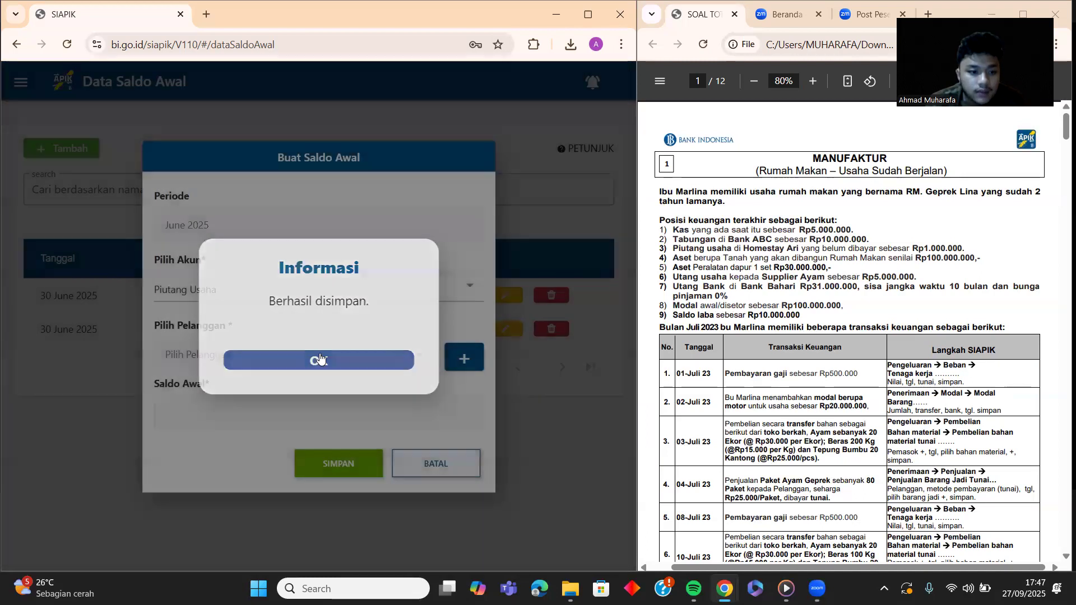
{"action": "left_click", "coordinate": [320, 358]}
Step: Select the new customer and save a 1.000.000 Piutang Usaha opening balance
{"action": "left_click", "coordinate": [360, 356]}
{"action": "left_click", "coordinate": [268, 363]}
{"action": "left_click", "coordinate": [260, 420]}
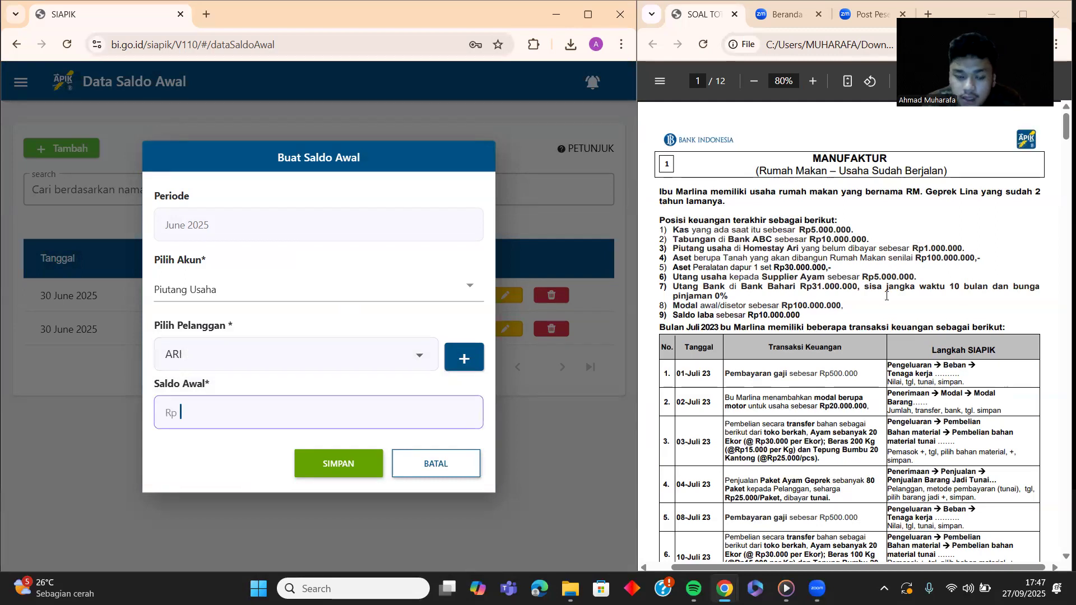
{"action": "type", "text": "1.000.000"}
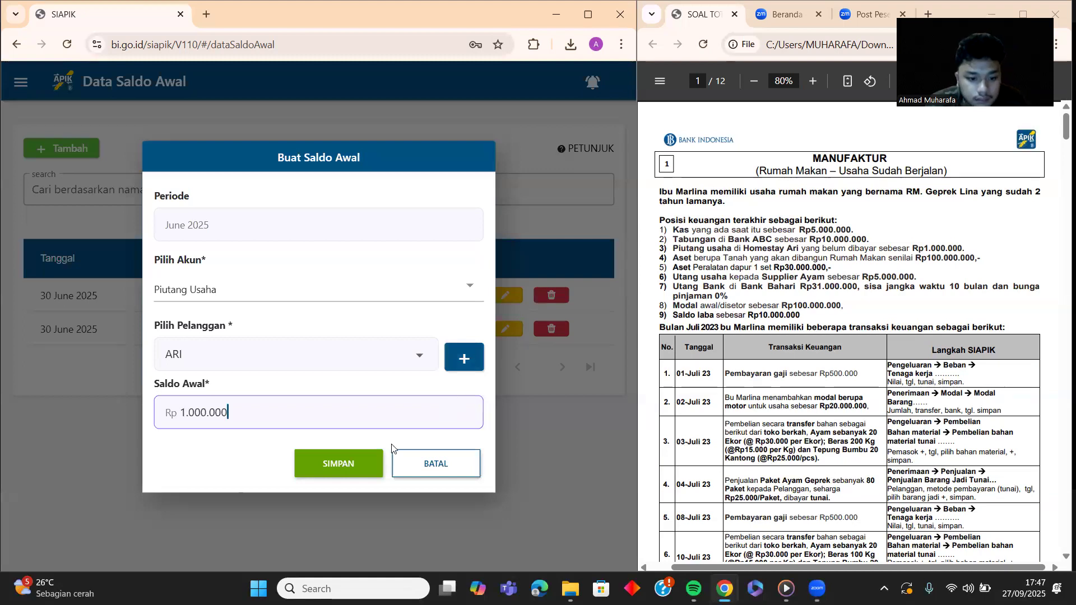
{"action": "left_click", "coordinate": [357, 465]}
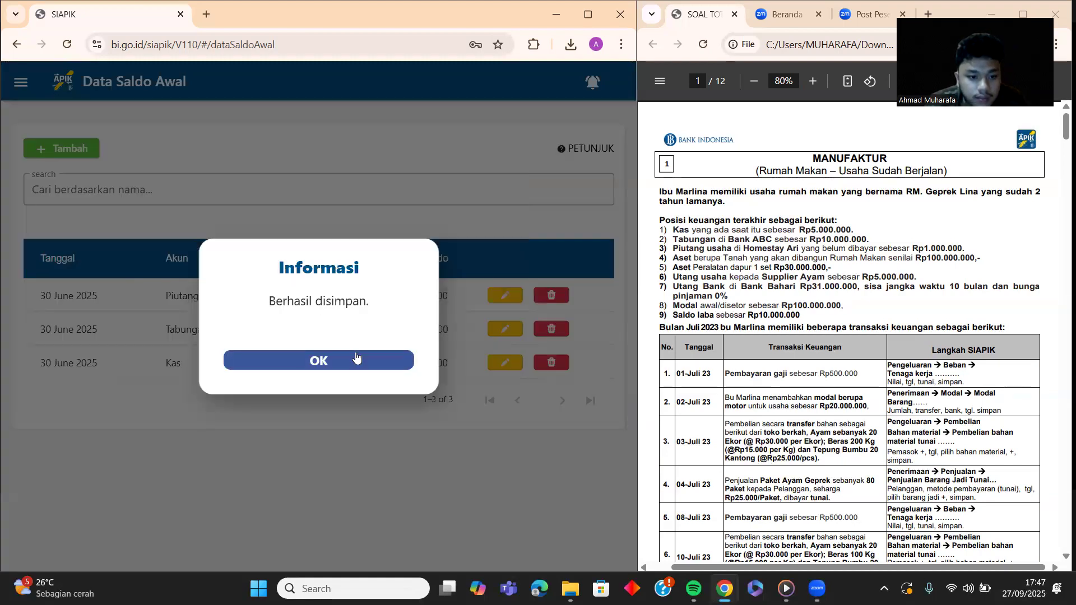
{"action": "left_click", "coordinate": [356, 359]}
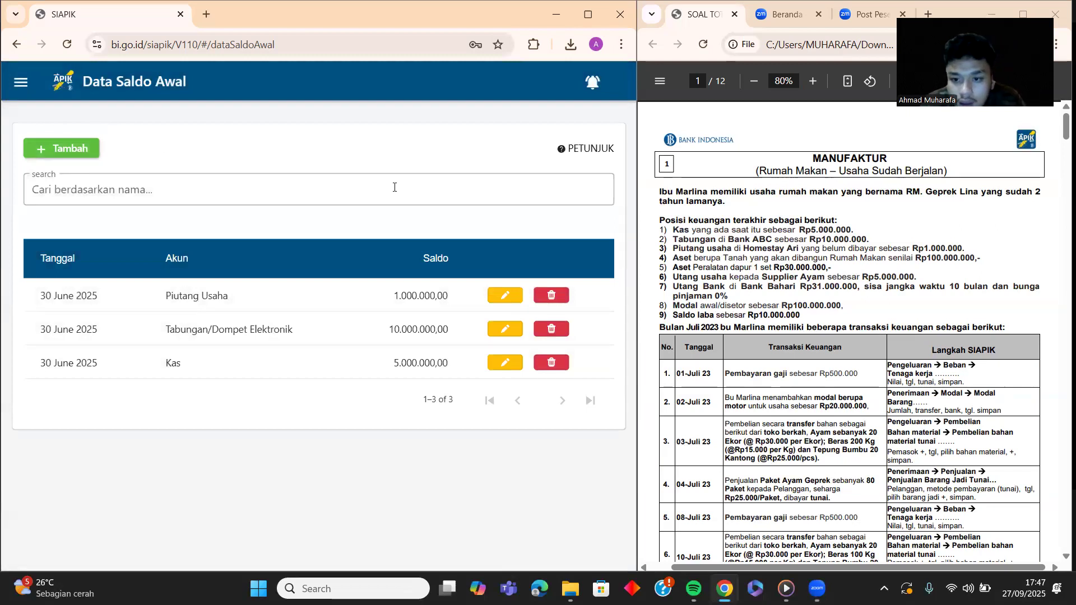
Step: Choose Aset Lain and create the asset TANAH valued at 100.000.000
{"action": "left_click", "coordinate": [68, 148]}
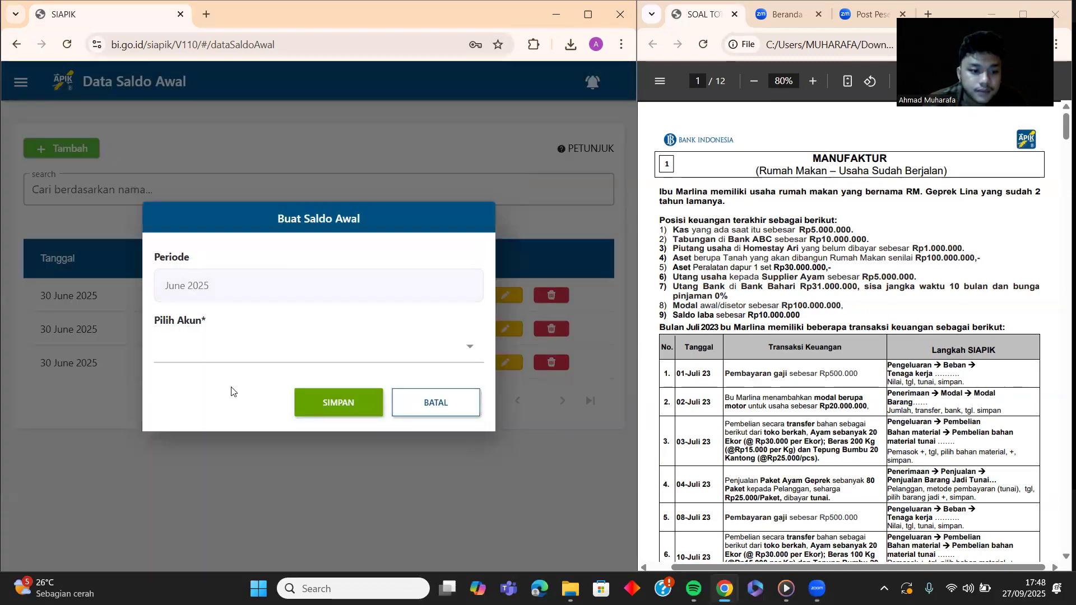
{"action": "left_click", "coordinate": [236, 354]}
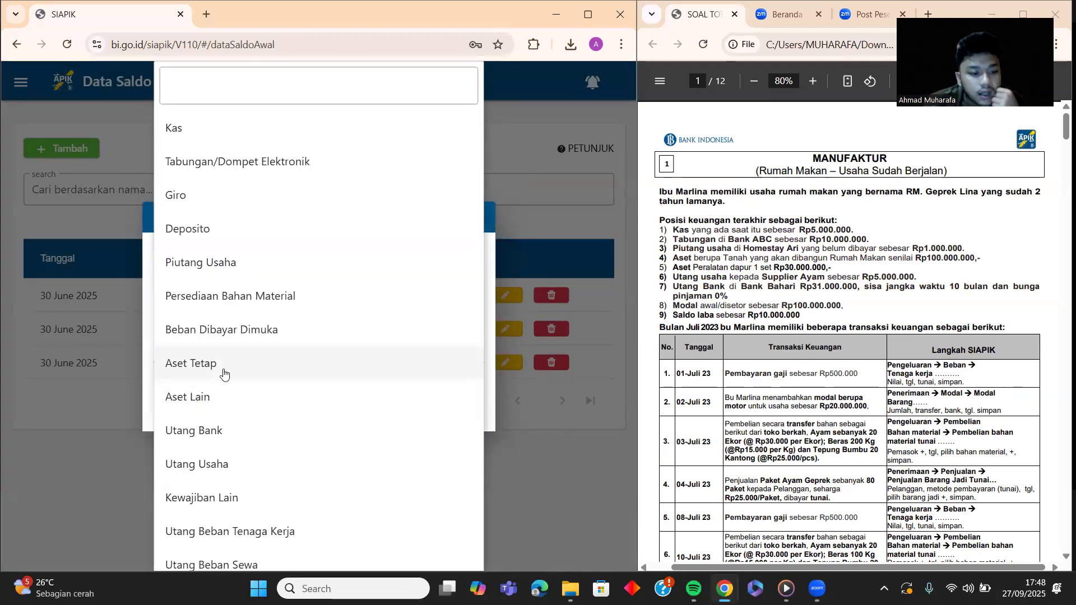
{"action": "left_click", "coordinate": [222, 397]}
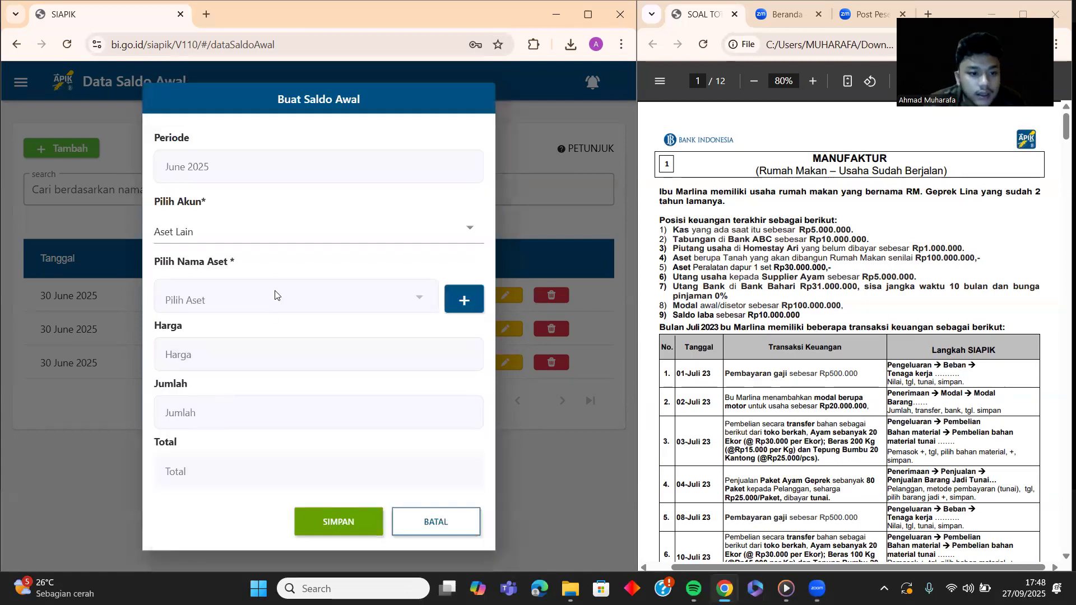
{"action": "left_click", "coordinate": [462, 298]}
{"action": "left_click", "coordinate": [342, 298]}
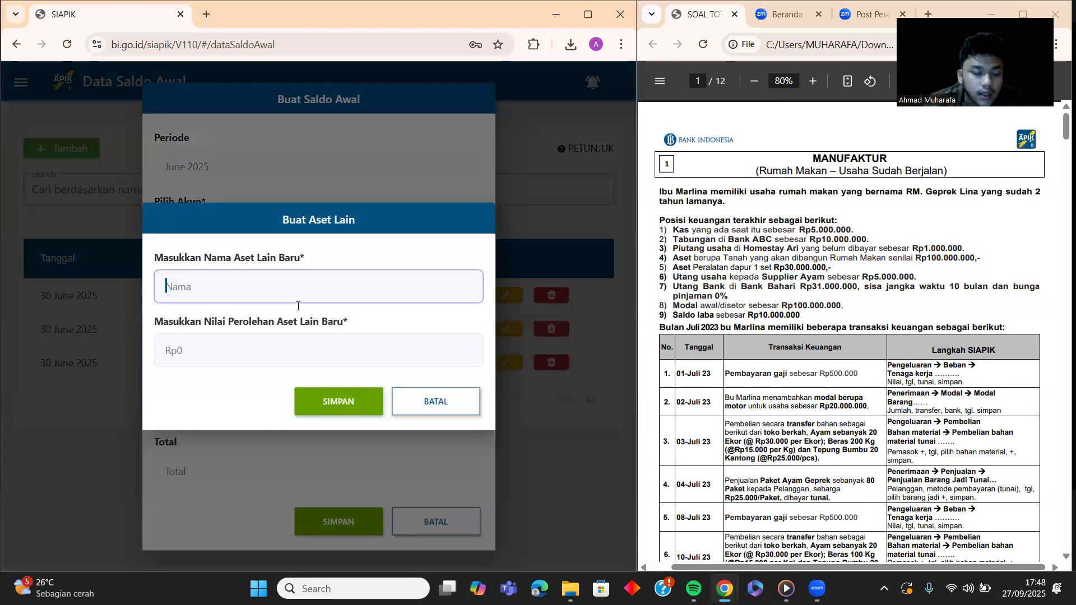
{"action": "type", "text": "TANAH"}
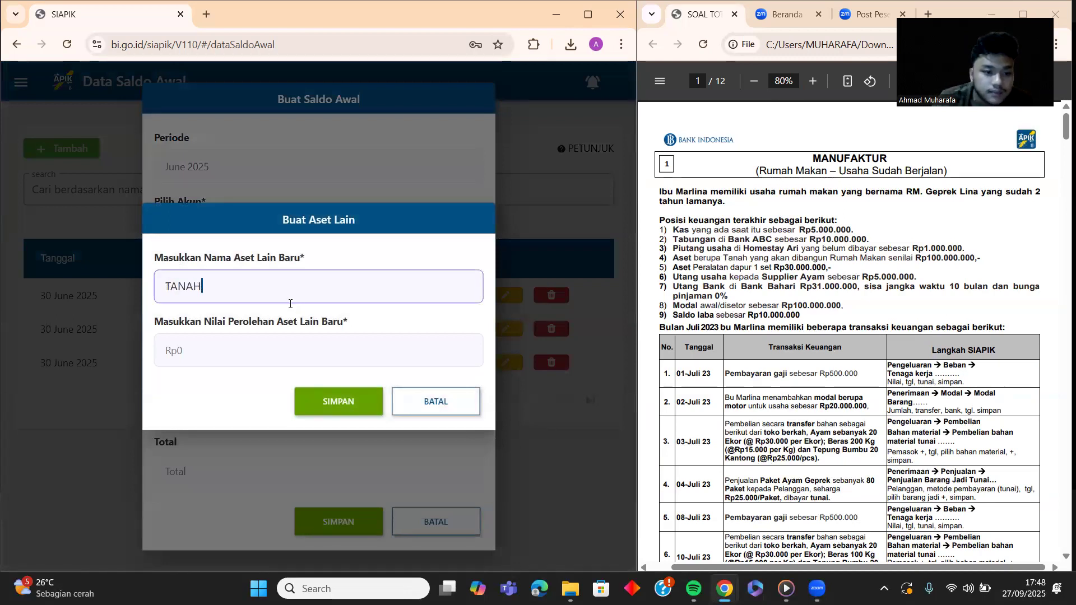
{"action": "left_click", "coordinate": [262, 359]}
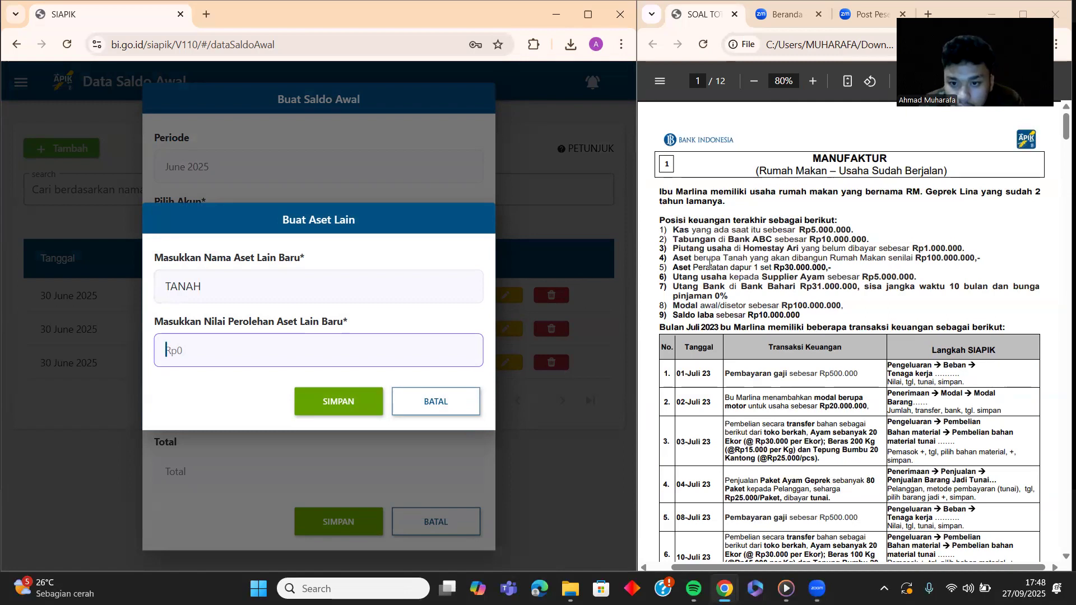
{"action": "type", "text": "100.000.000"}
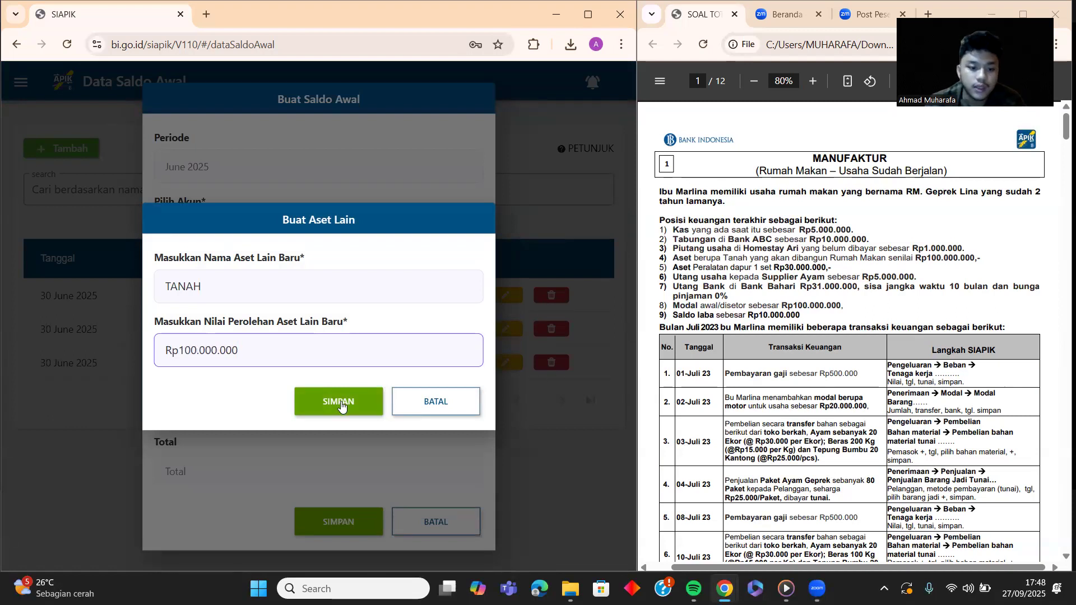
{"action": "left_click", "coordinate": [341, 402]}
{"action": "left_click", "coordinate": [304, 363]}
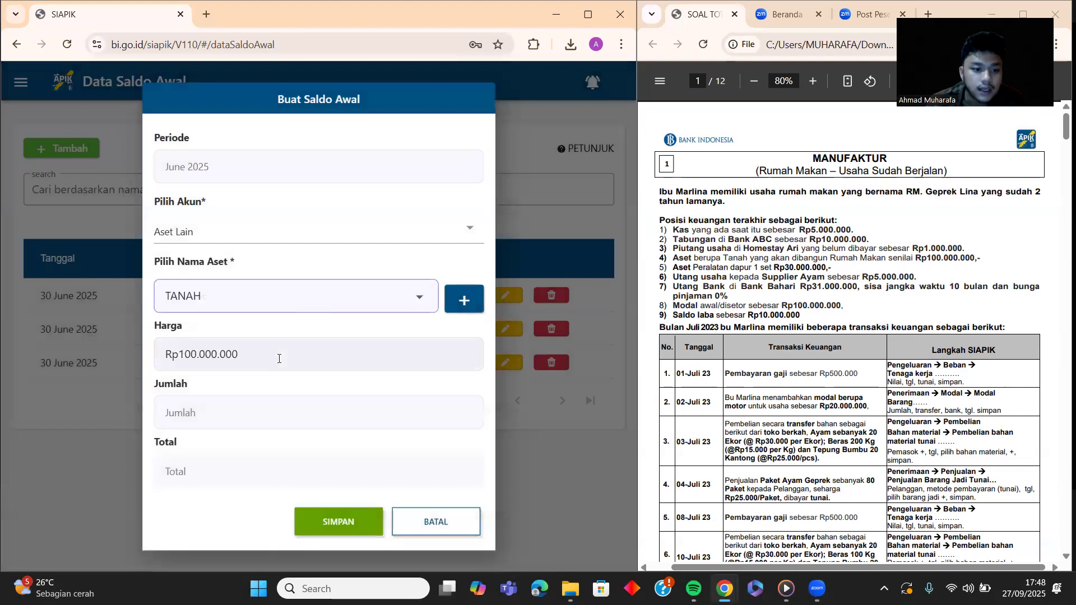
Step: Set the quantity to 1 and save the Aset Lain opening balance
{"action": "left_click", "coordinate": [223, 412]}
{"action": "type", "text": "1"}
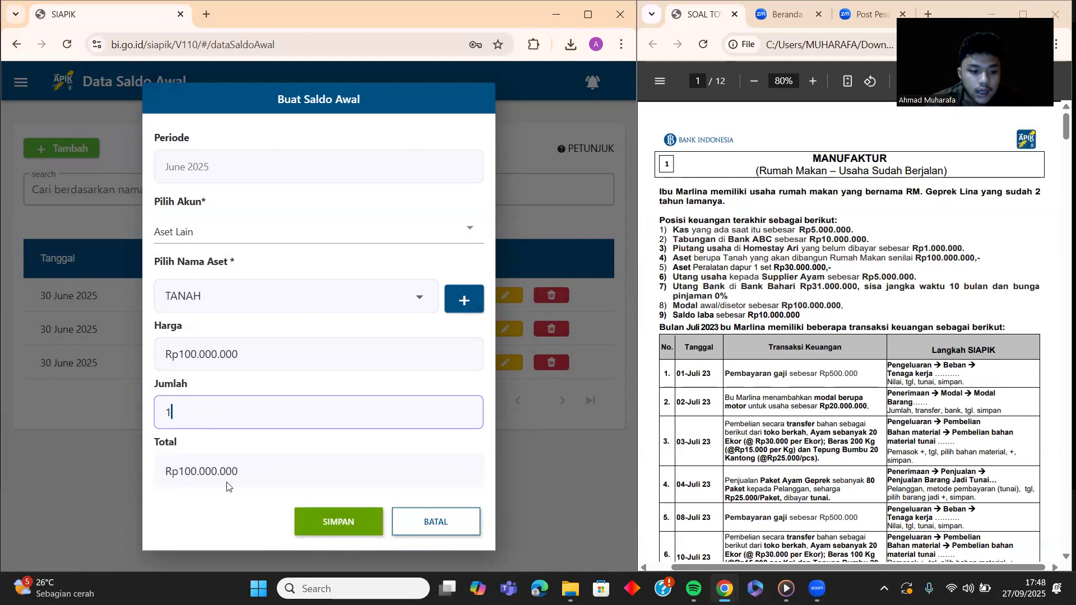
{"action": "left_click", "coordinate": [321, 527]}
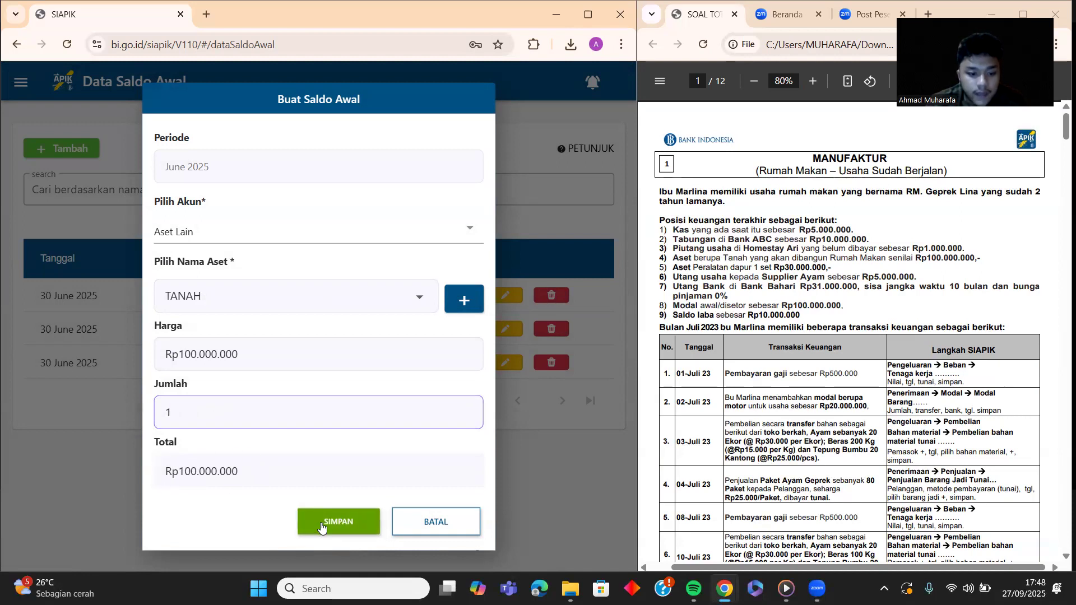
{"action": "left_click", "coordinate": [313, 361]}
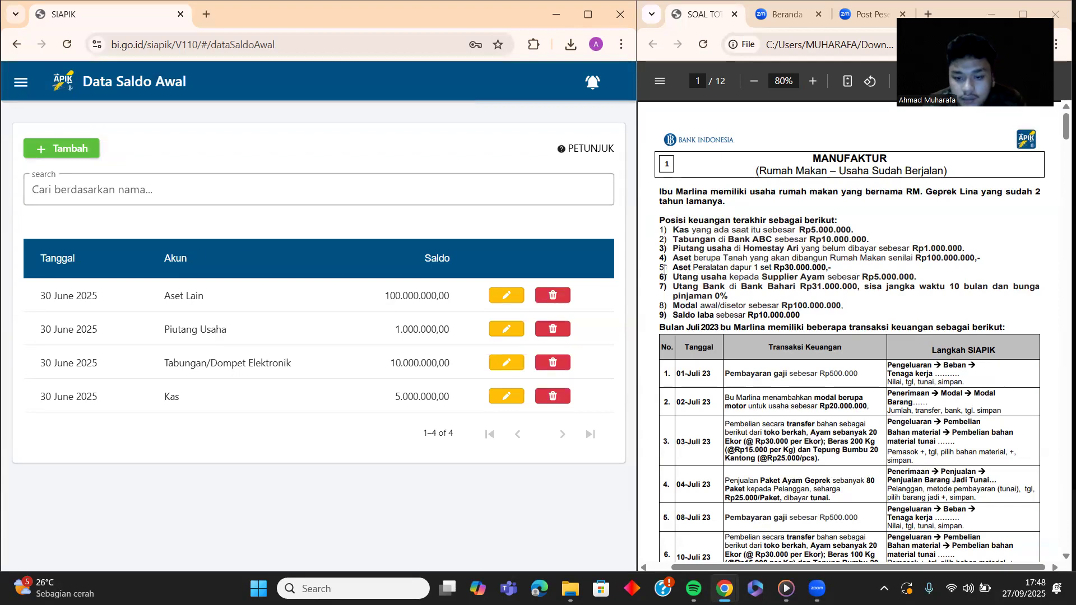
Step: Start an Aset Tetap opening balance and create a new fixed asset named PERALATAN DAPUR
{"action": "left_click", "coordinate": [60, 150]}
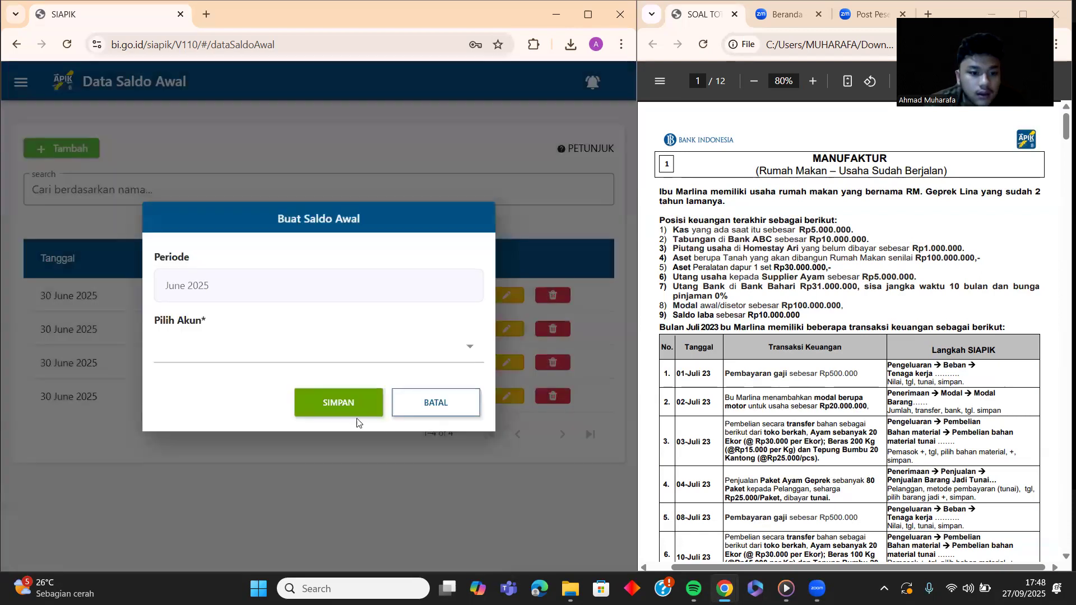
{"action": "left_click", "coordinate": [361, 351]}
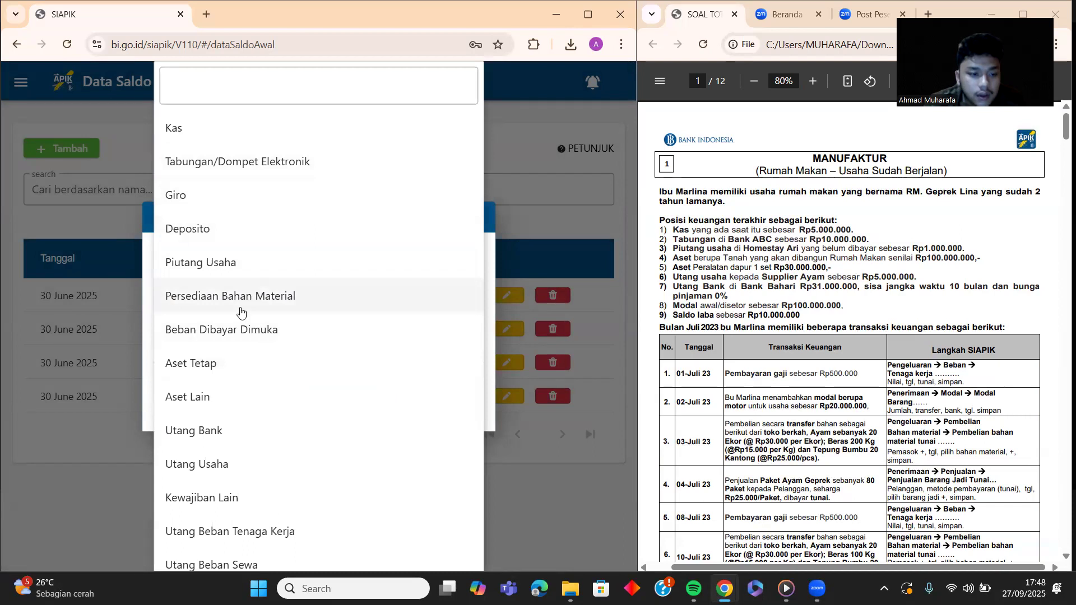
{"action": "left_click", "coordinate": [227, 370]}
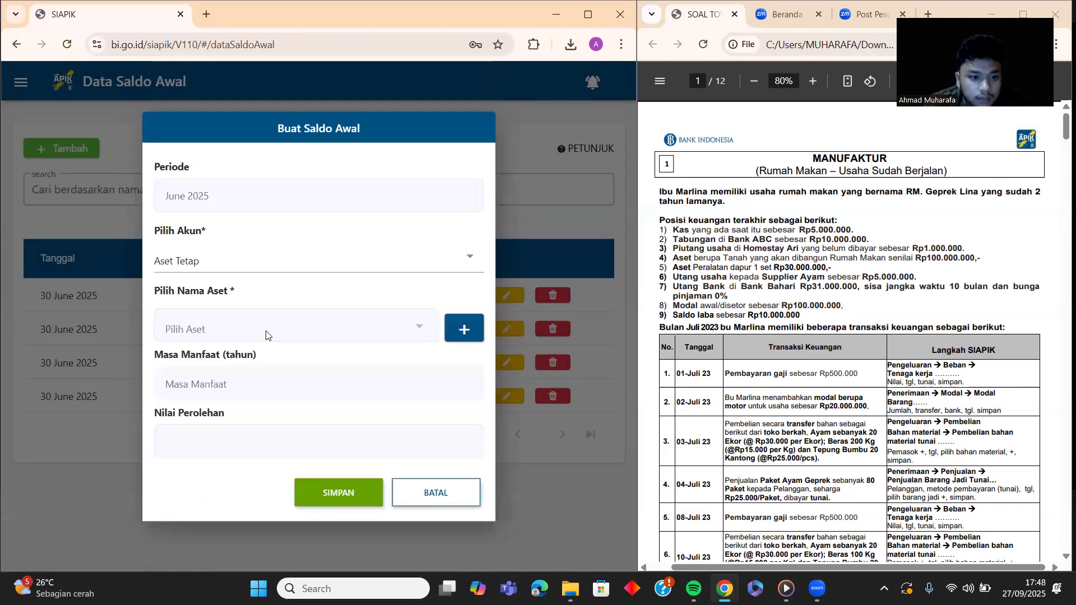
{"action": "left_click", "coordinate": [461, 327]}
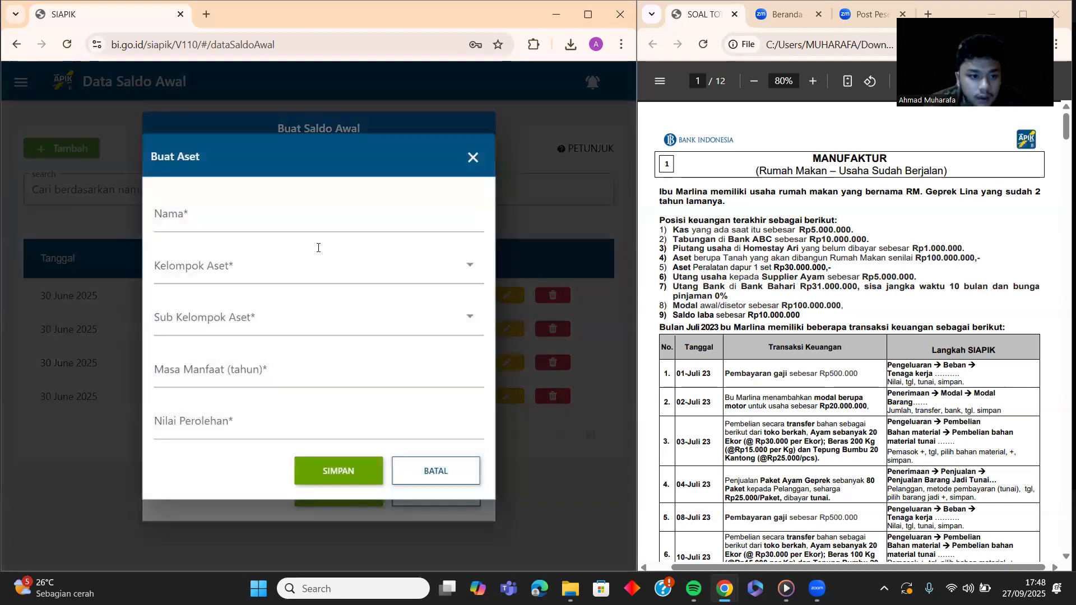
{"action": "left_click", "coordinate": [316, 219]}
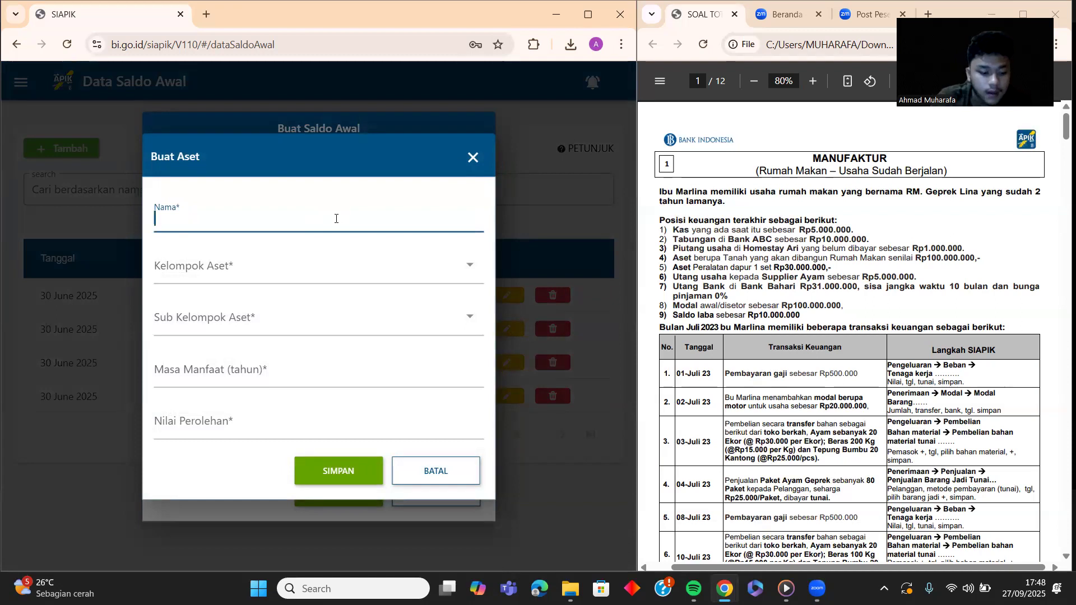
{"action": "type", "text": "PERALA"}
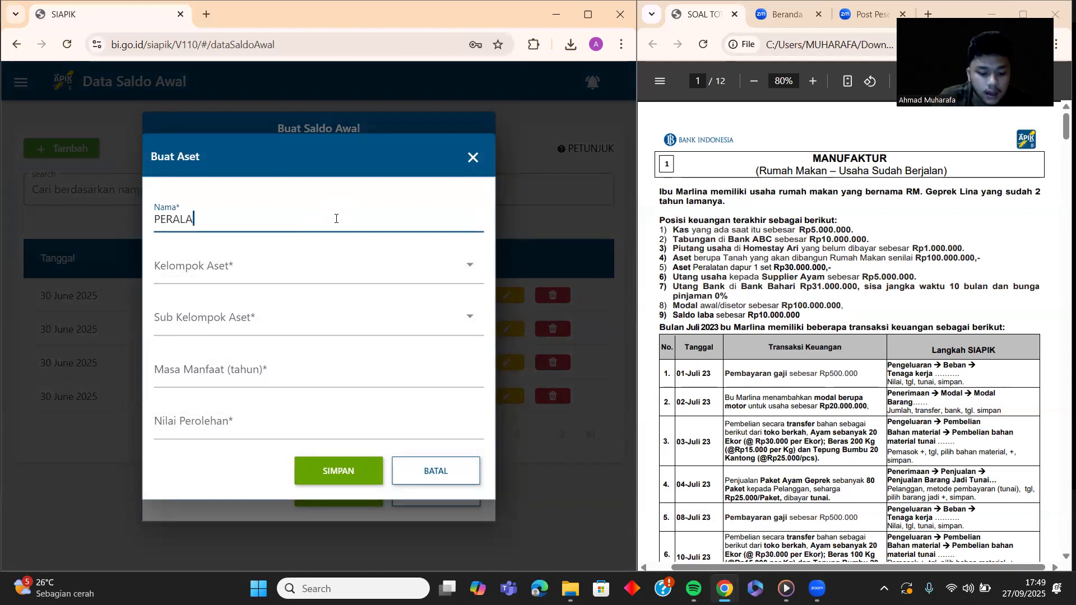
{"action": "type", "text": "TAN DAPUR"}
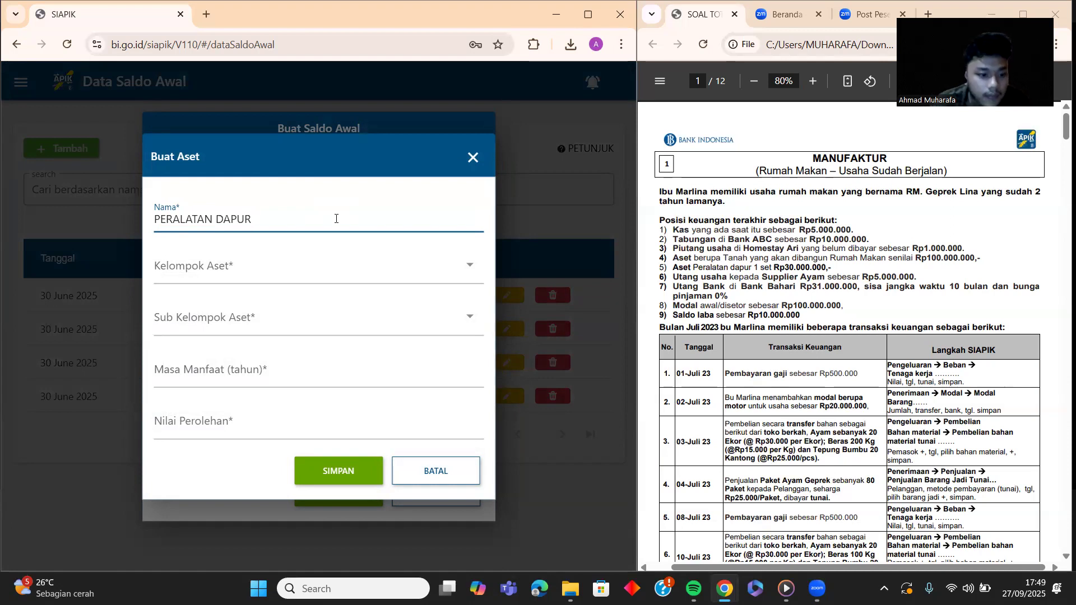
Step: Place the asset in Kelompok I, special tools sub-group, with acquisition value 30.000.000, and save
{"action": "left_click", "coordinate": [260, 256]}
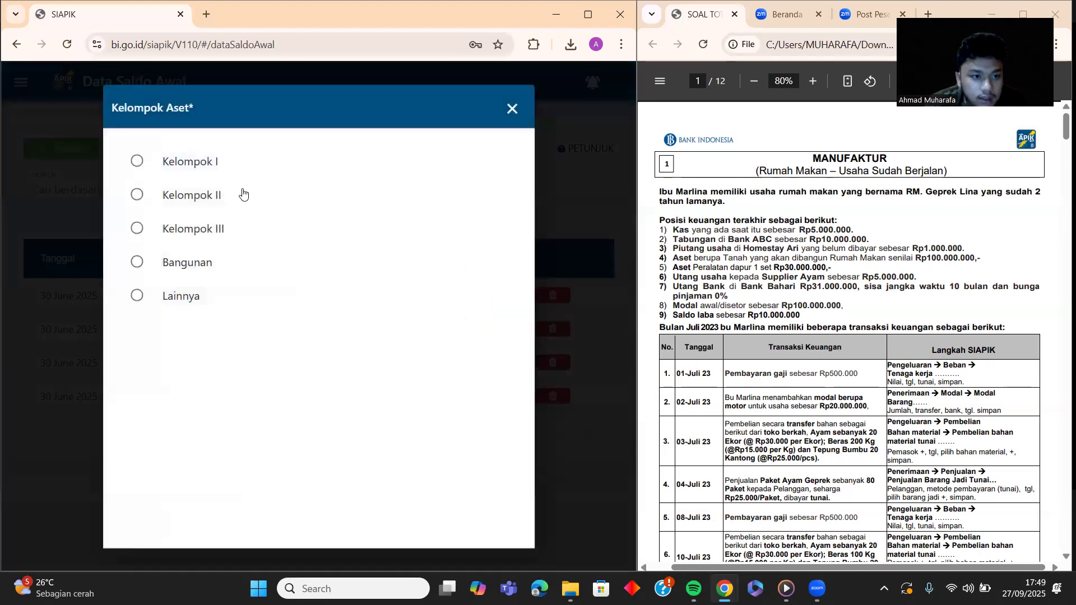
{"action": "left_click", "coordinate": [141, 162]}
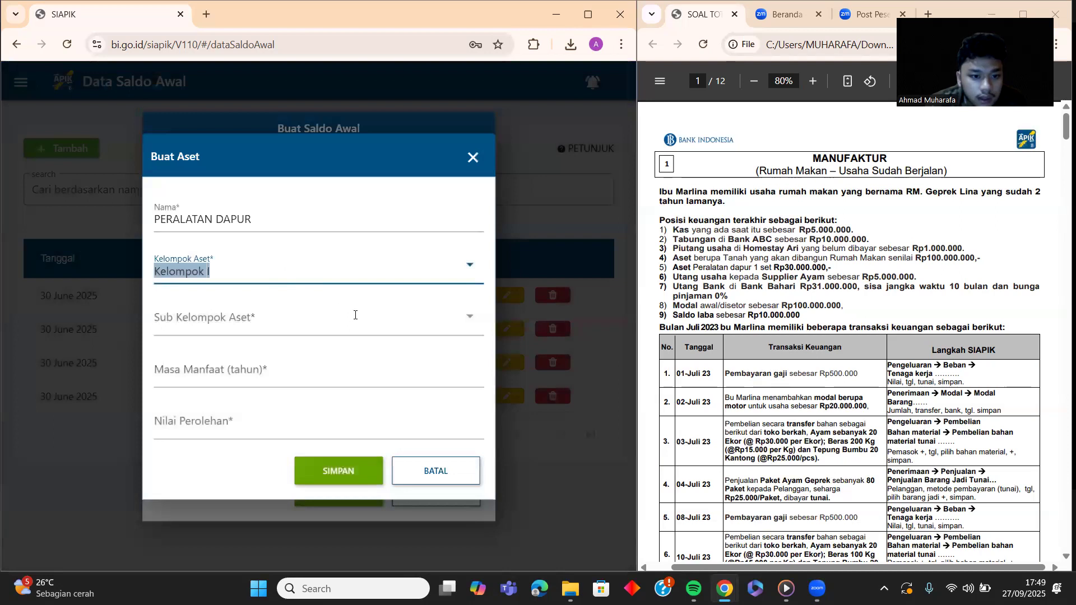
{"action": "left_click", "coordinate": [469, 317]}
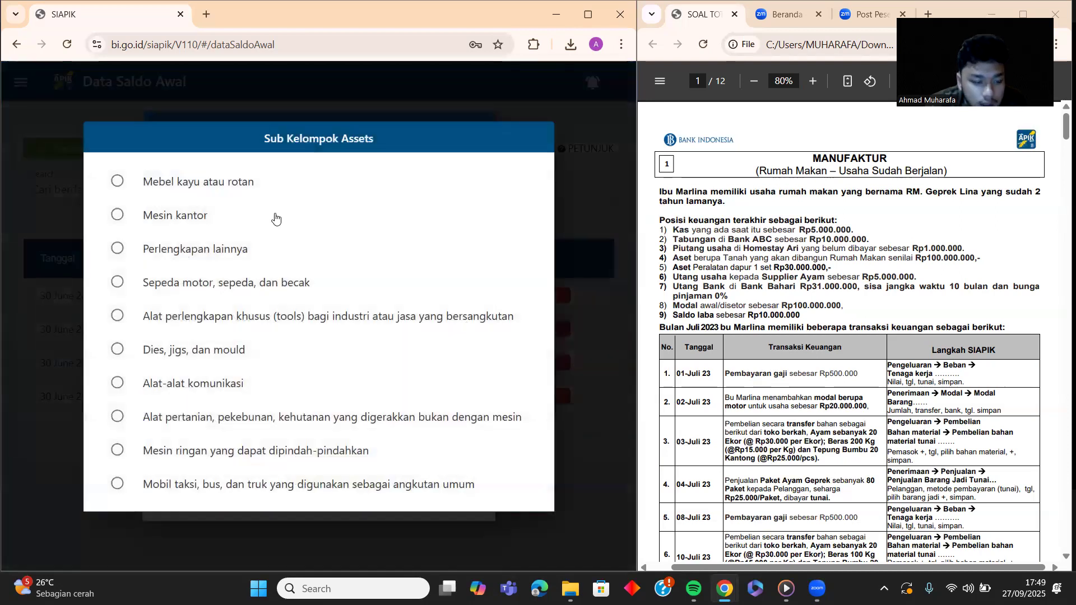
{"action": "left_click", "coordinate": [116, 316]}
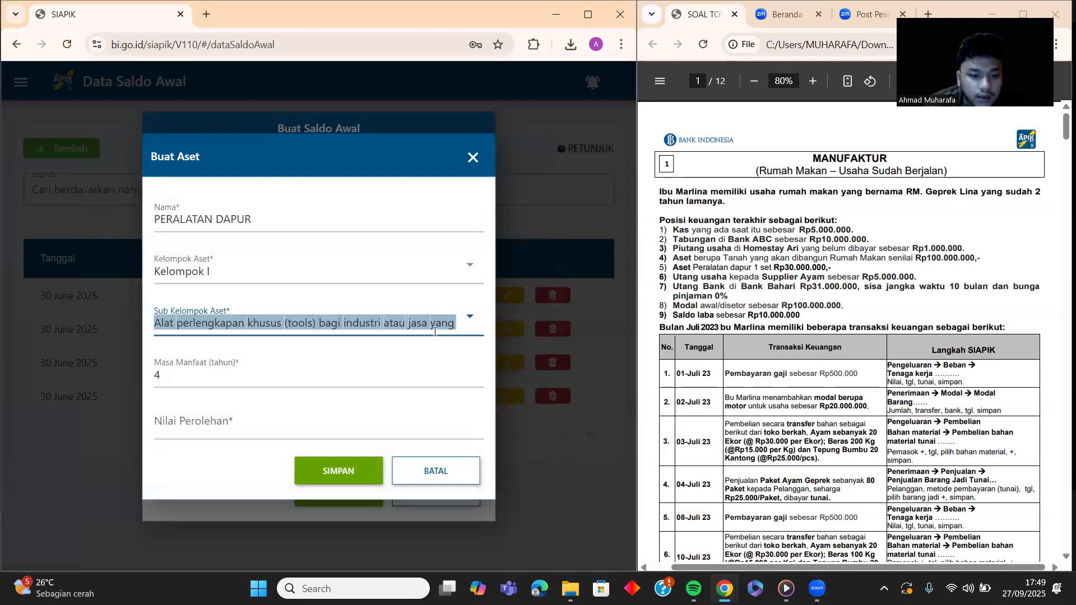
{"action": "left_click", "coordinate": [468, 319]}
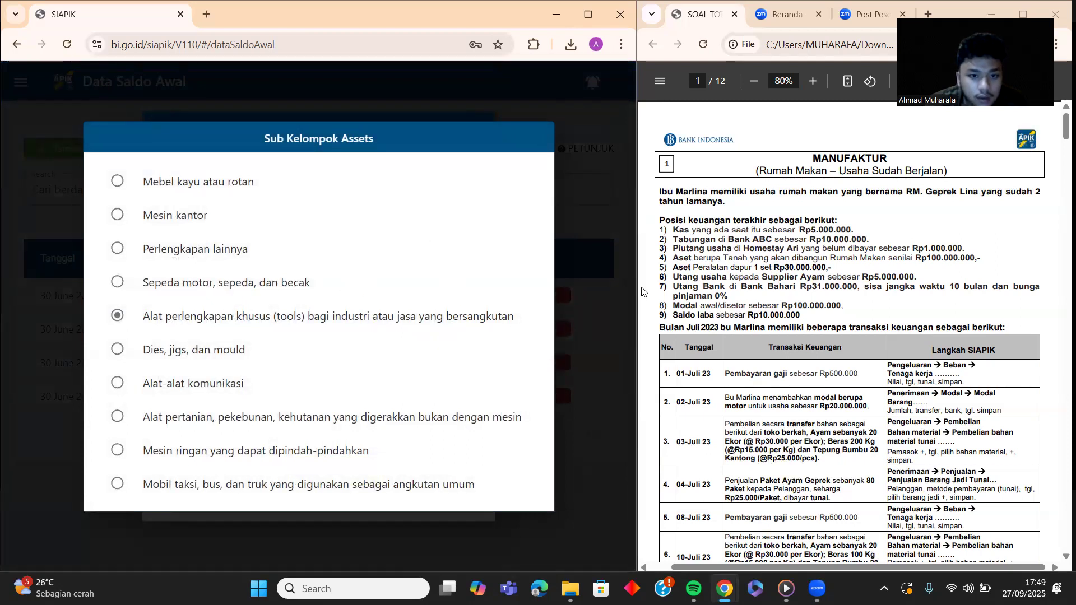
{"action": "left_click", "coordinate": [614, 274]}
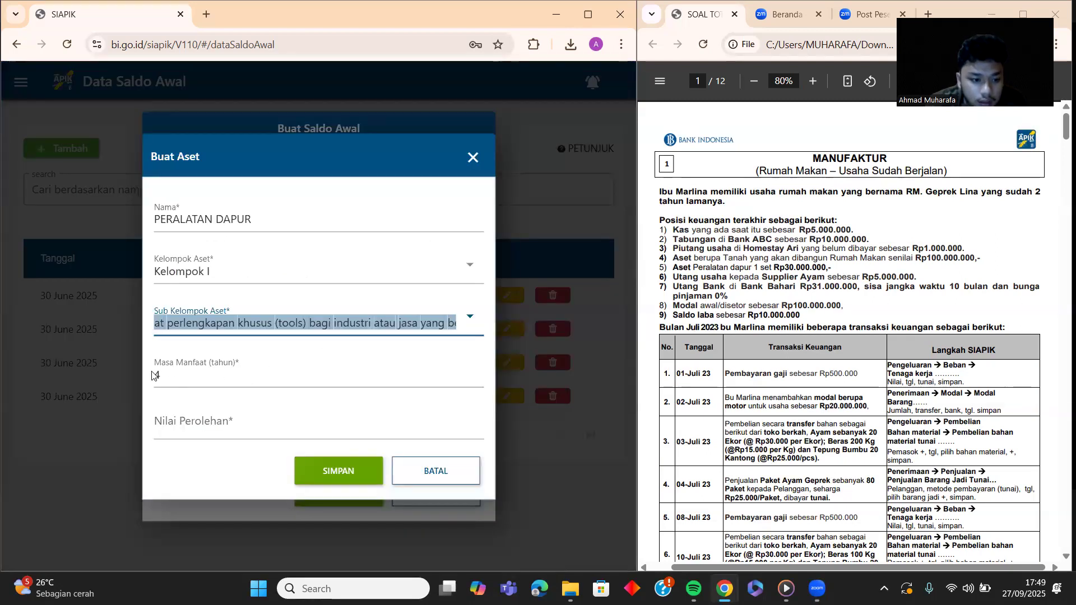
{"action": "left_click", "coordinate": [196, 429]}
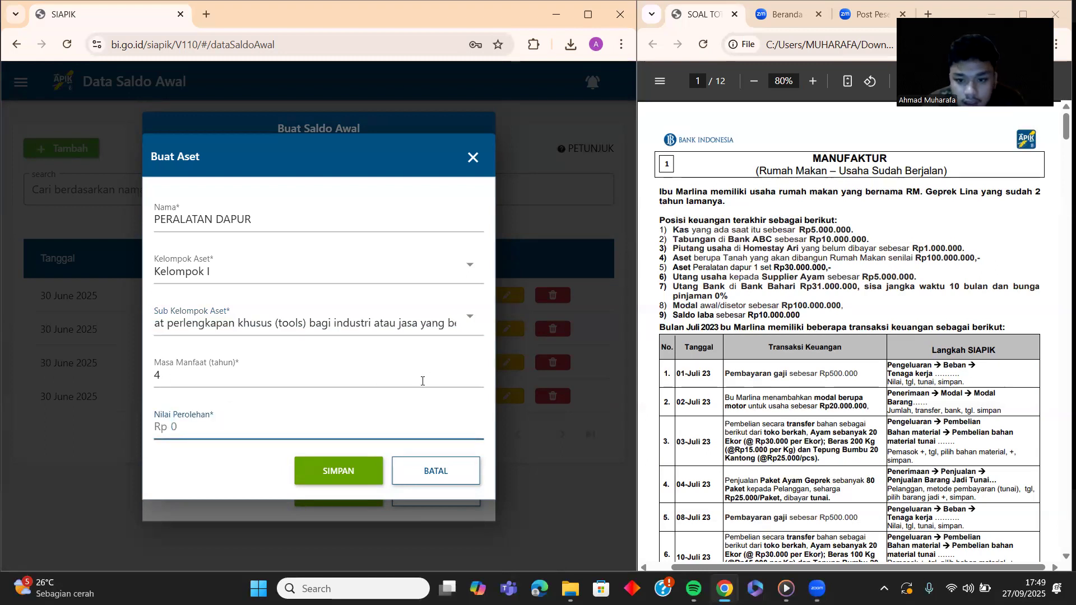
{"action": "type", "text": "30.000.00"}
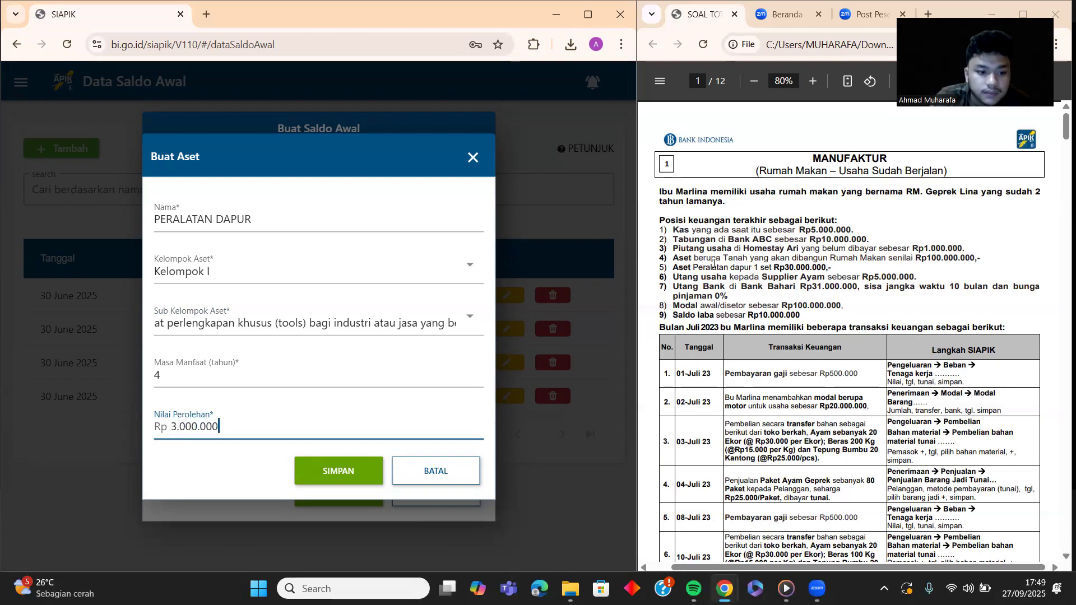
{"action": "type", "text": "0"}
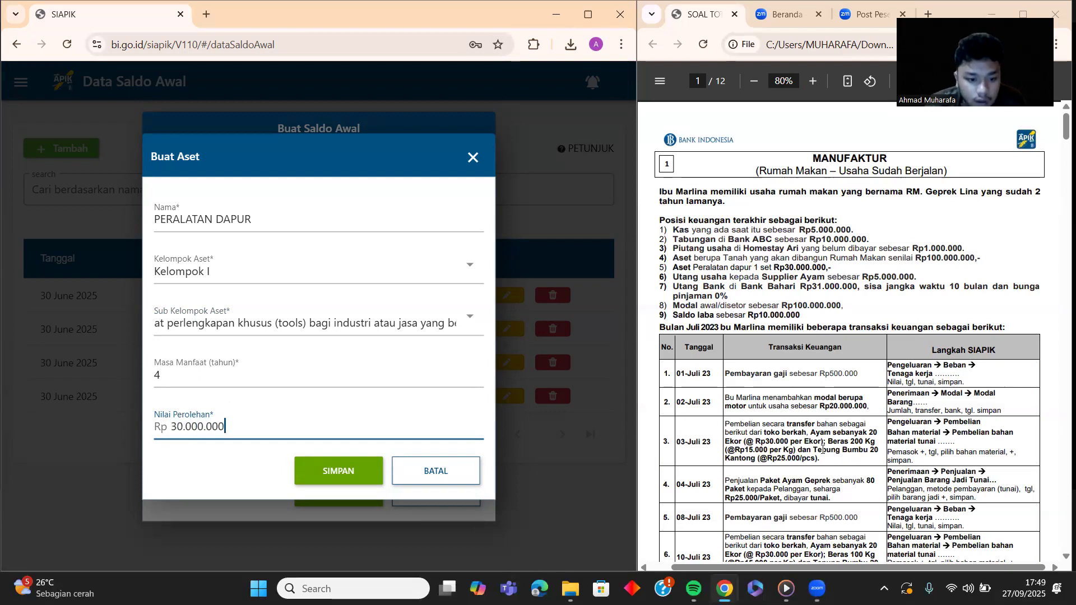
{"action": "left_click", "coordinate": [348, 471]}
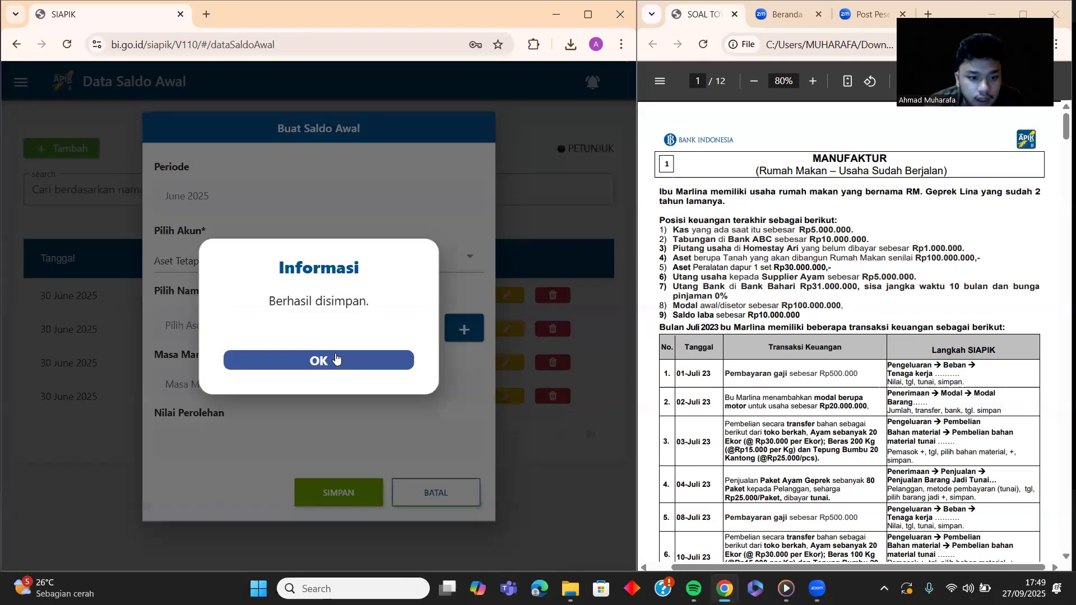
{"action": "left_click", "coordinate": [335, 358]}
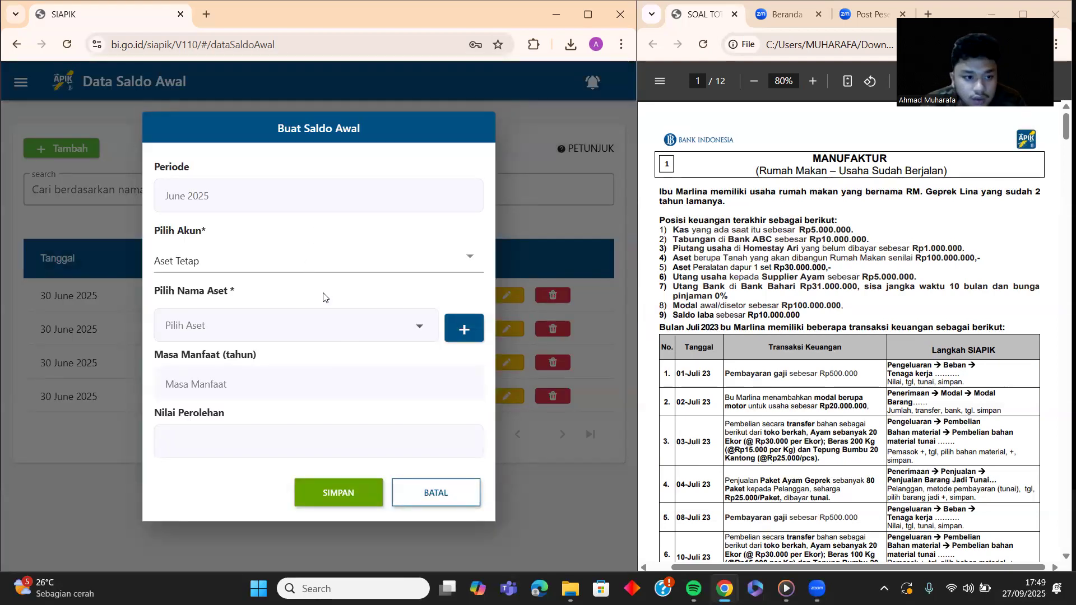
Step: Save an Aset Tetap opening balance linked to the PERALATAN DAPUR asset
{"action": "left_click", "coordinate": [278, 269]}
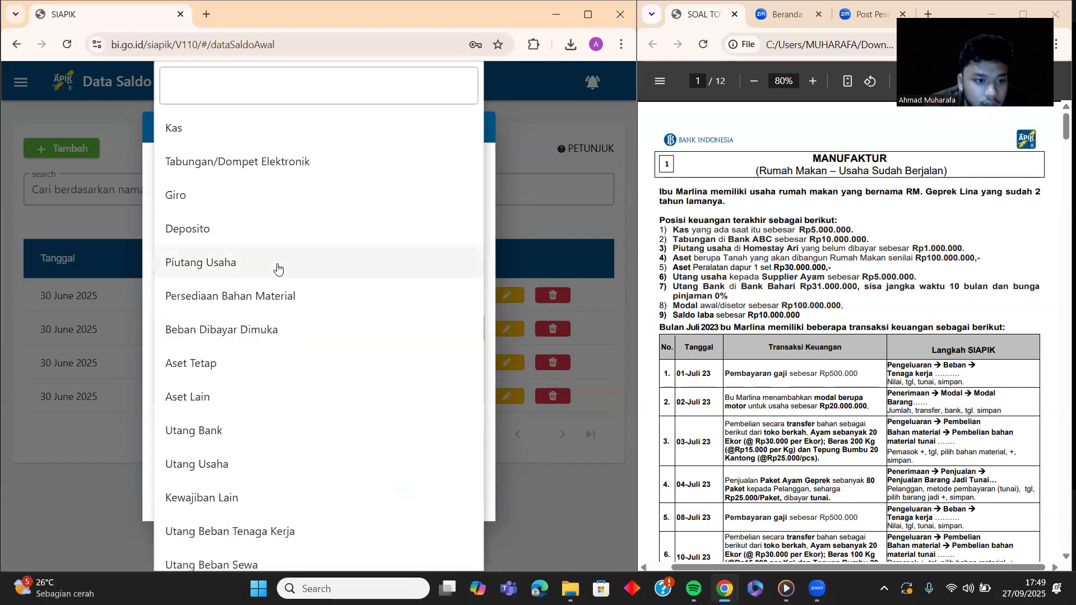
{"action": "left_click", "coordinate": [247, 363]}
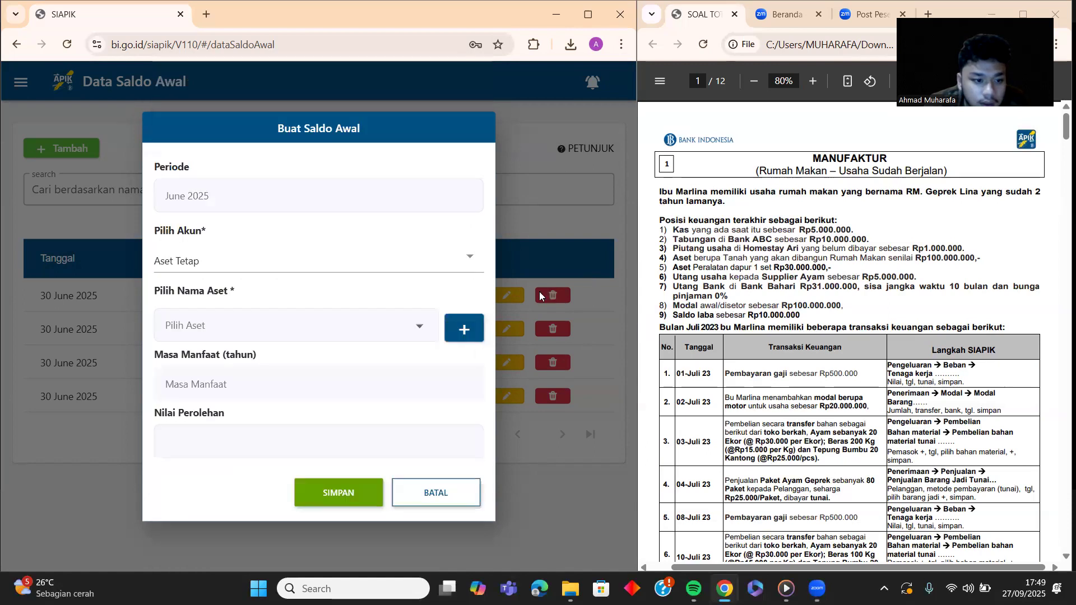
{"action": "left_click", "coordinate": [298, 336]}
{"action": "left_click", "coordinate": [294, 336]}
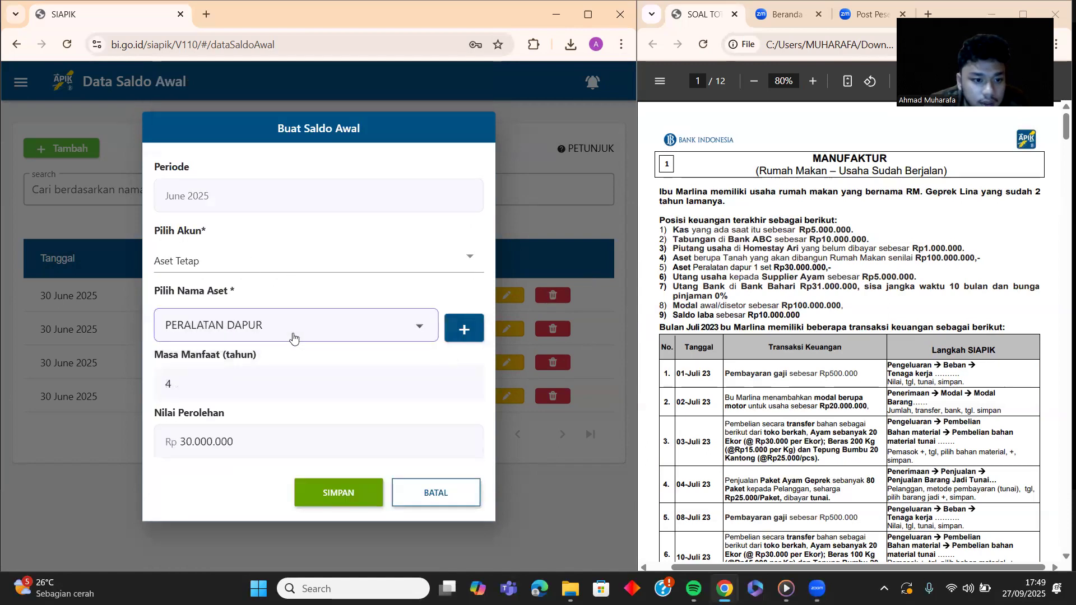
{"action": "left_click", "coordinate": [334, 492]}
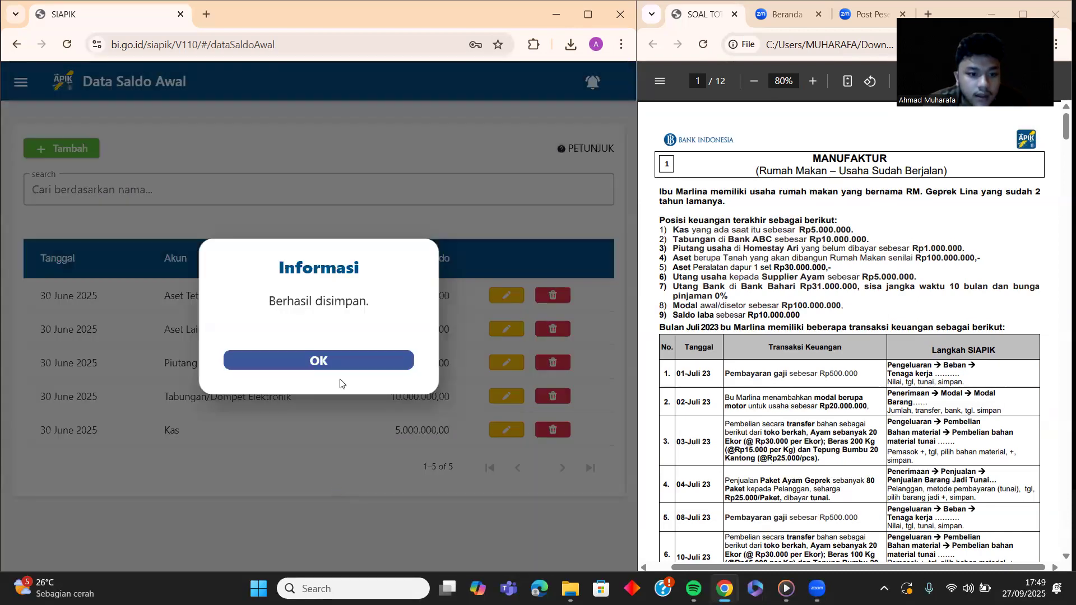
{"action": "left_click", "coordinate": [340, 358]}
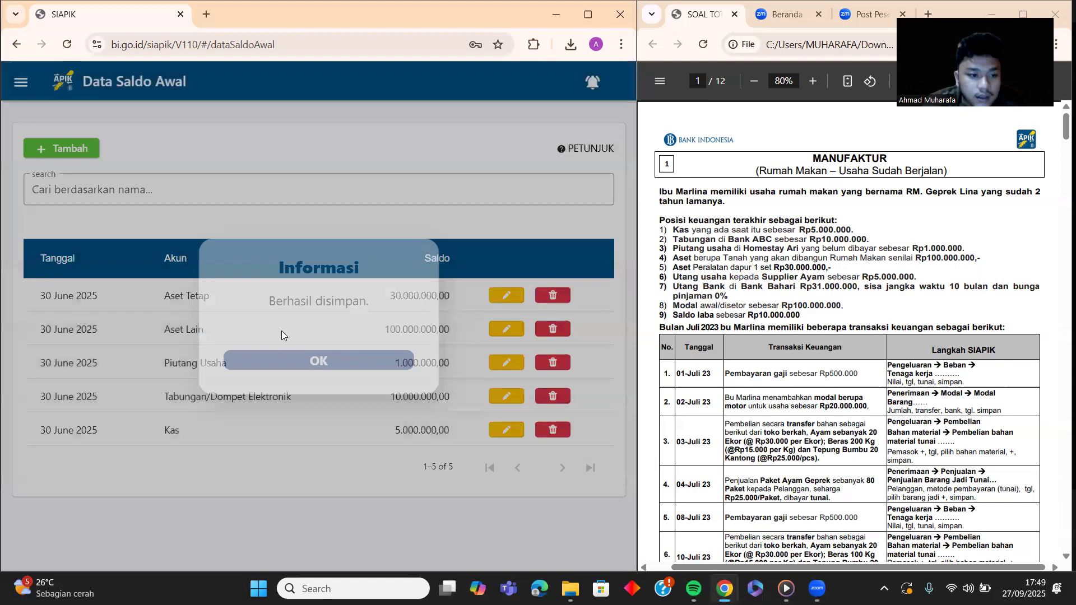
Step: Start an Utang Usaha opening balance and add a new supplier named SUPPLIER AYAM
{"action": "left_click", "coordinate": [74, 150]}
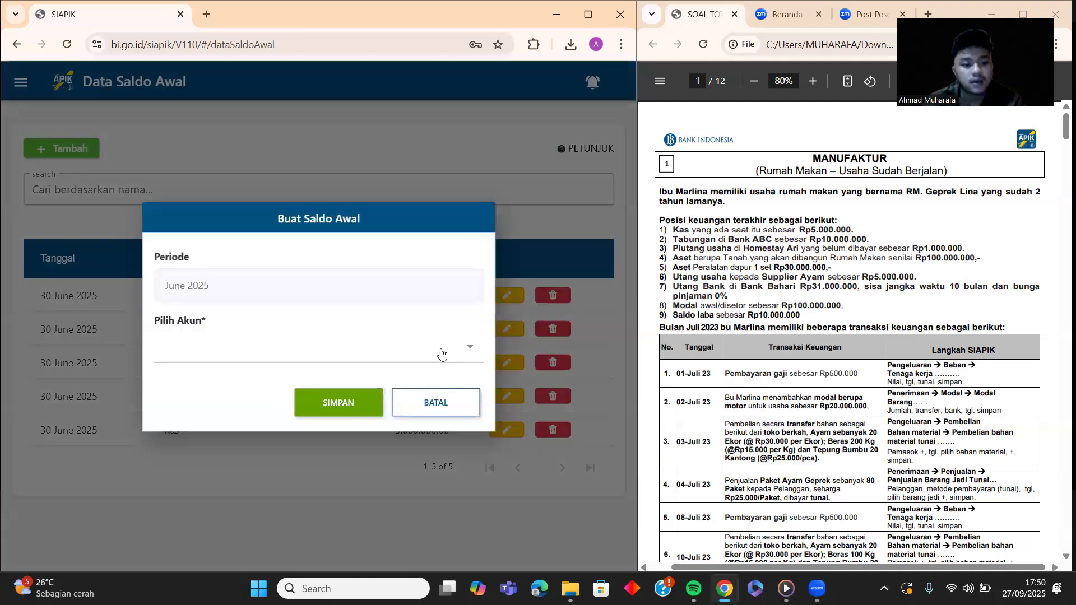
{"action": "left_click", "coordinate": [455, 343]}
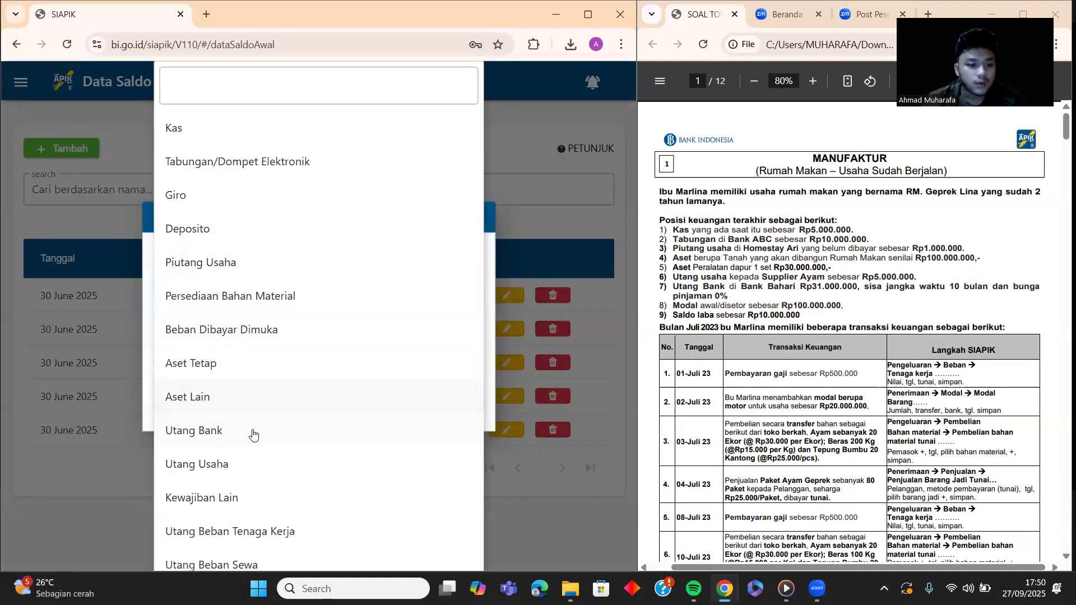
{"action": "left_click", "coordinate": [226, 467]}
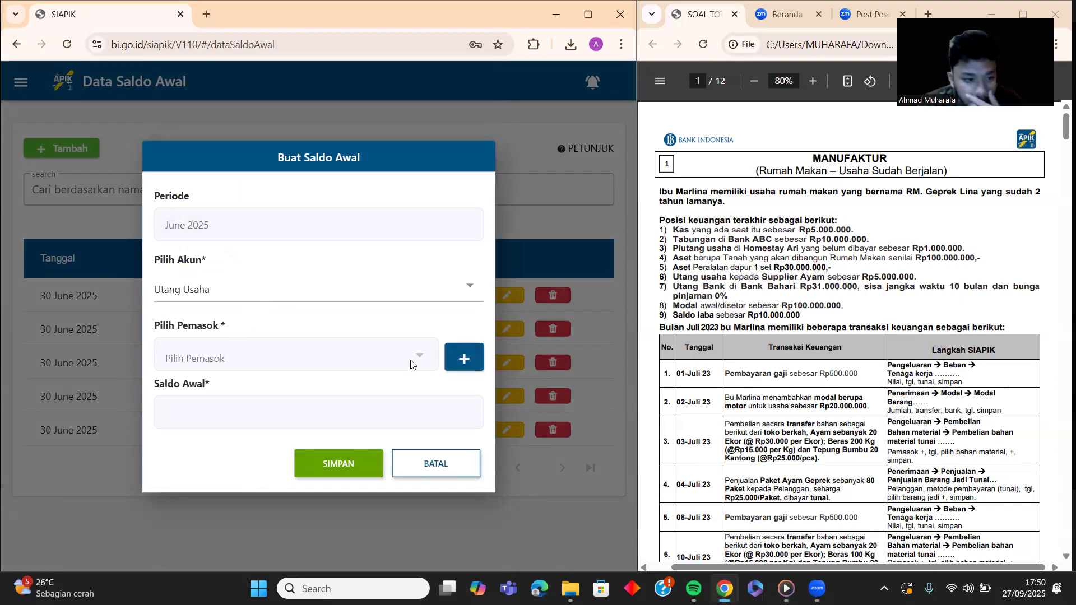
{"action": "left_click", "coordinate": [451, 359]}
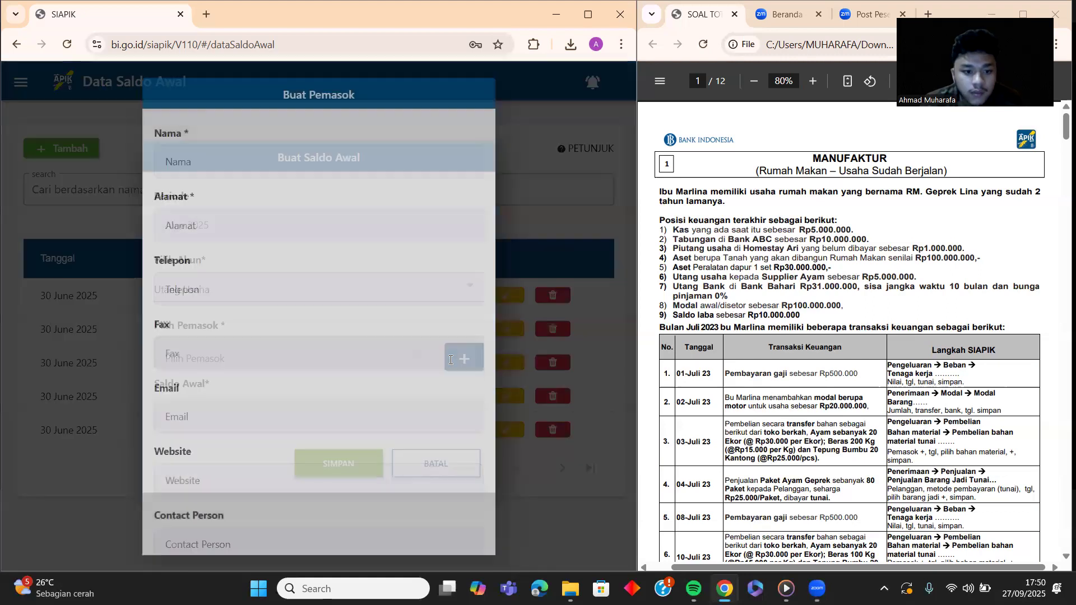
{"action": "left_click", "coordinate": [267, 160]}
{"action": "type", "text": "SUPPLIER AYAM"}
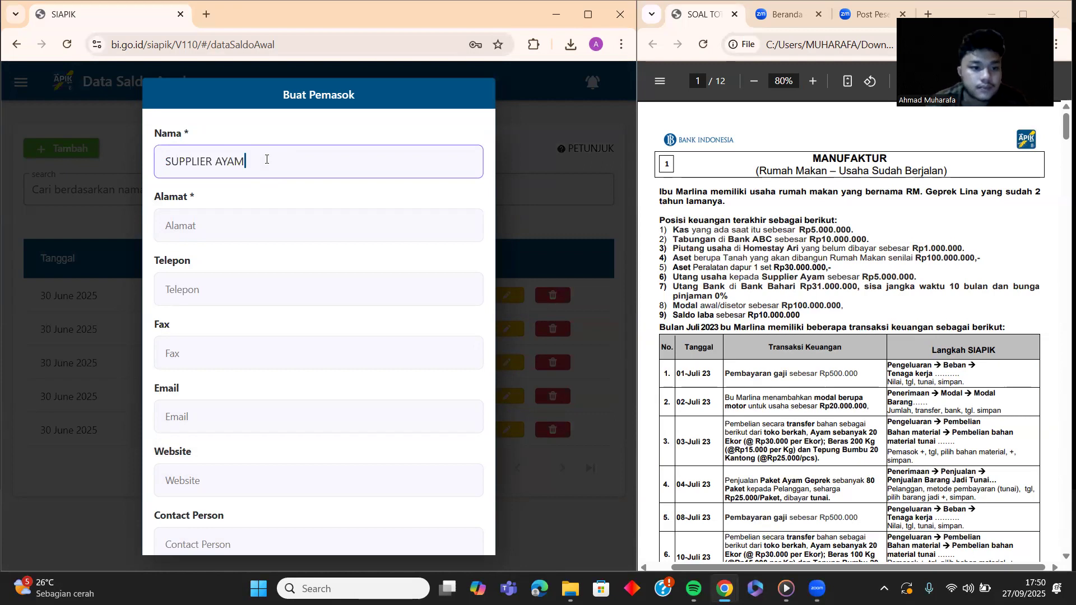
Step: Fill in the supplier's address and phone number and save the supplier
{"action": "left_click", "coordinate": [235, 234]}
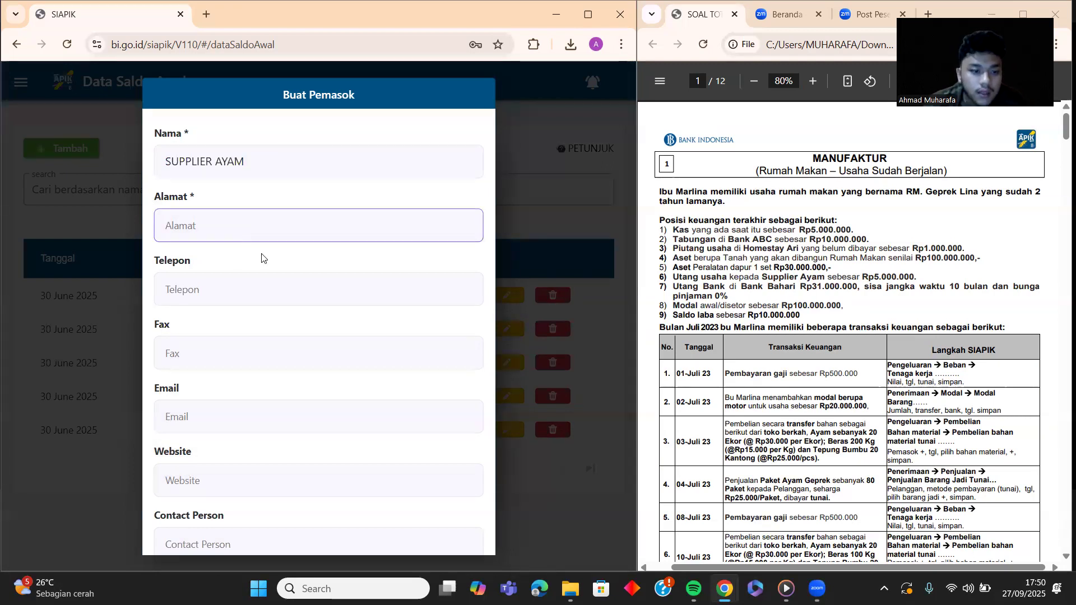
{"action": "type", "text": "pasar mmtc"}
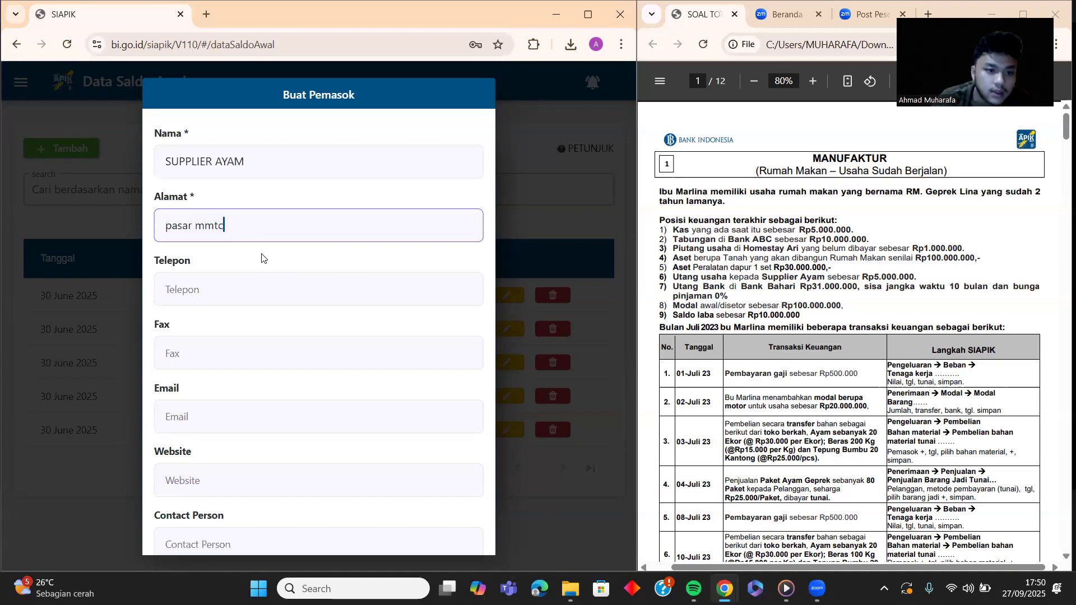
{"action": "left_click", "coordinate": [245, 282]}
{"action": "type", "text": "0"}
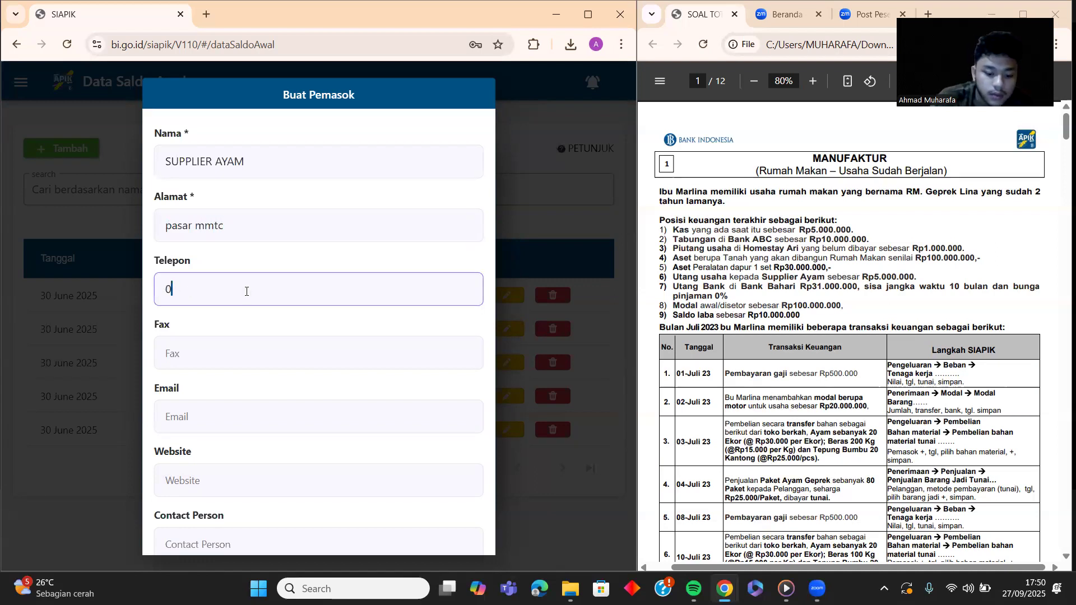
{"action": "type", "text": "87654321432"}
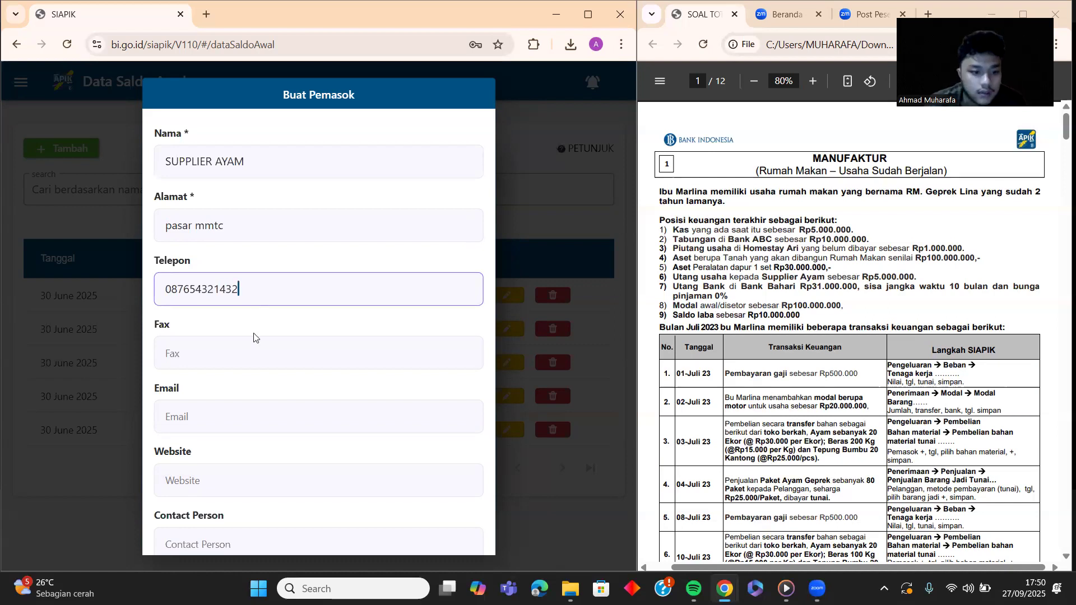
{"action": "scroll", "coordinate": [255, 306], "scroll_direction": "down", "scroll_amount": 2}
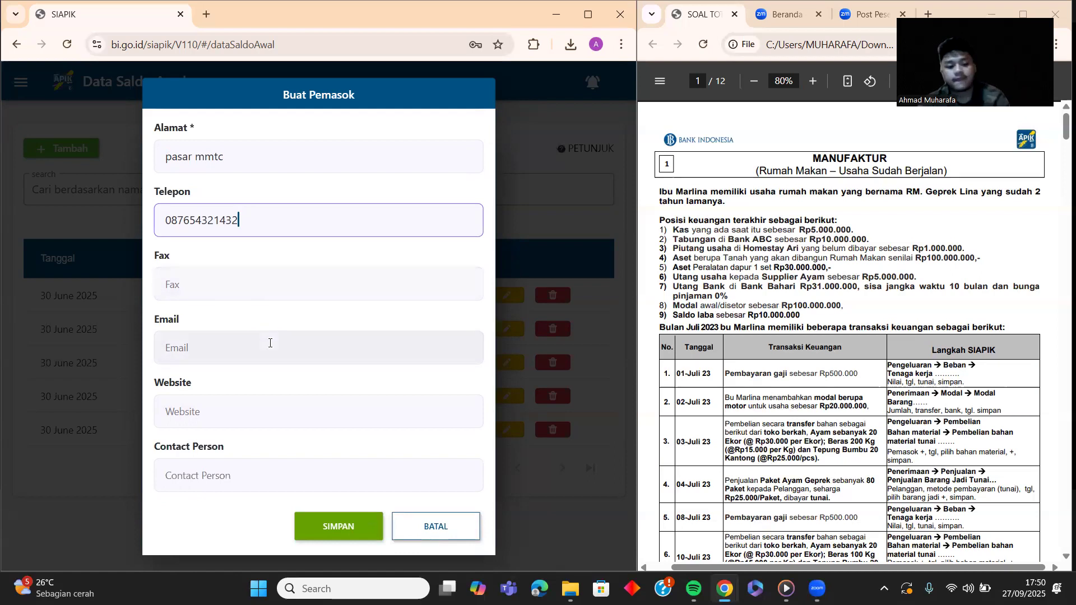
{"action": "left_click", "coordinate": [340, 527]}
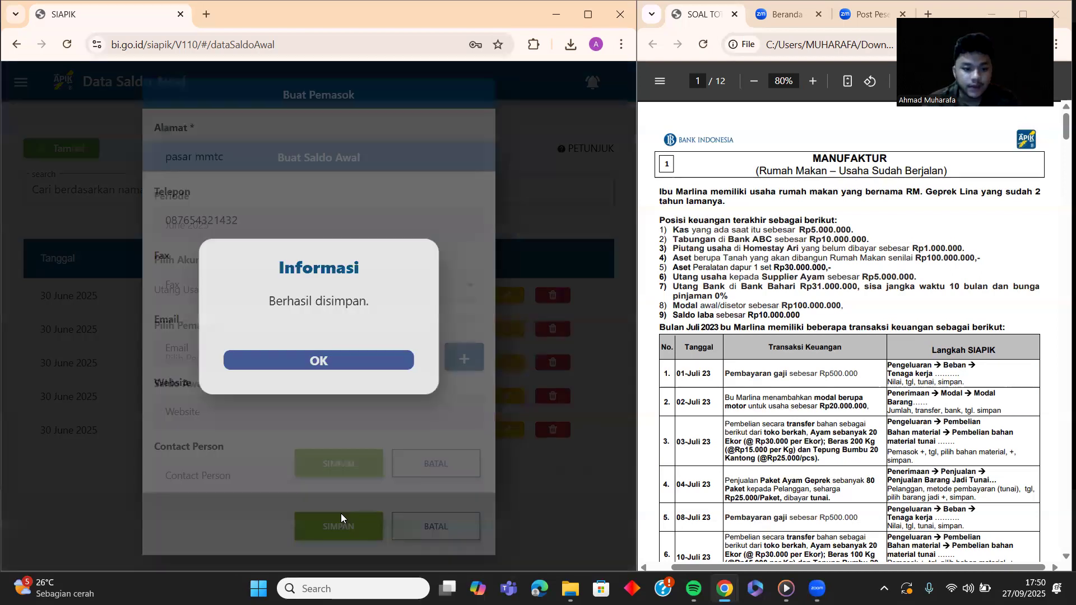
{"action": "left_click", "coordinate": [301, 360]}
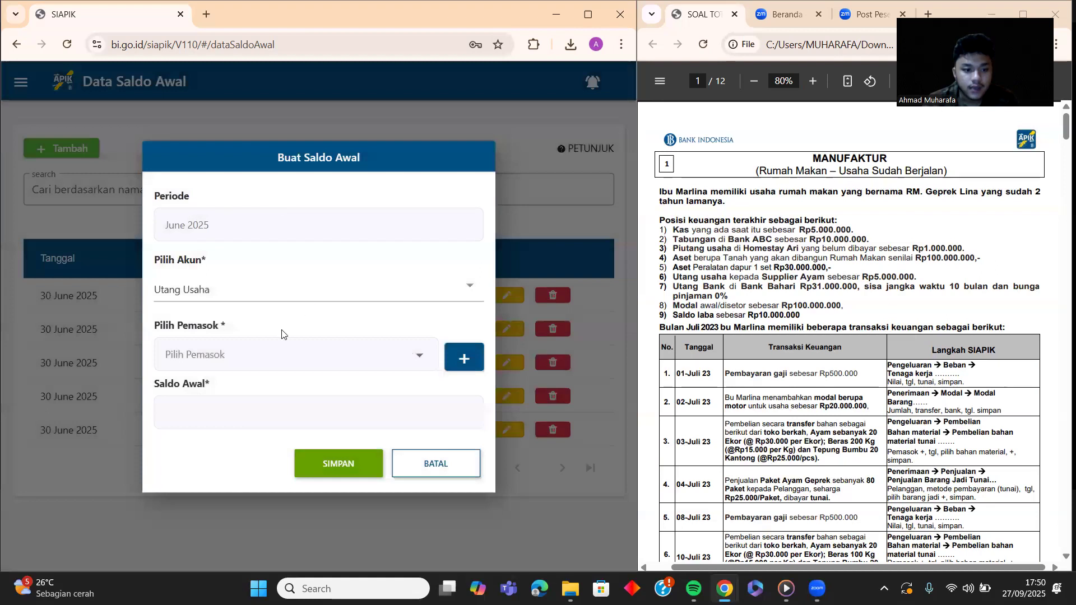
Step: Select SUPPLIER AYAM and save an Utang Usaha opening balance of 5.000.000
{"action": "left_click", "coordinate": [269, 361]}
{"action": "left_click", "coordinate": [268, 362]}
{"action": "left_click", "coordinate": [268, 418]}
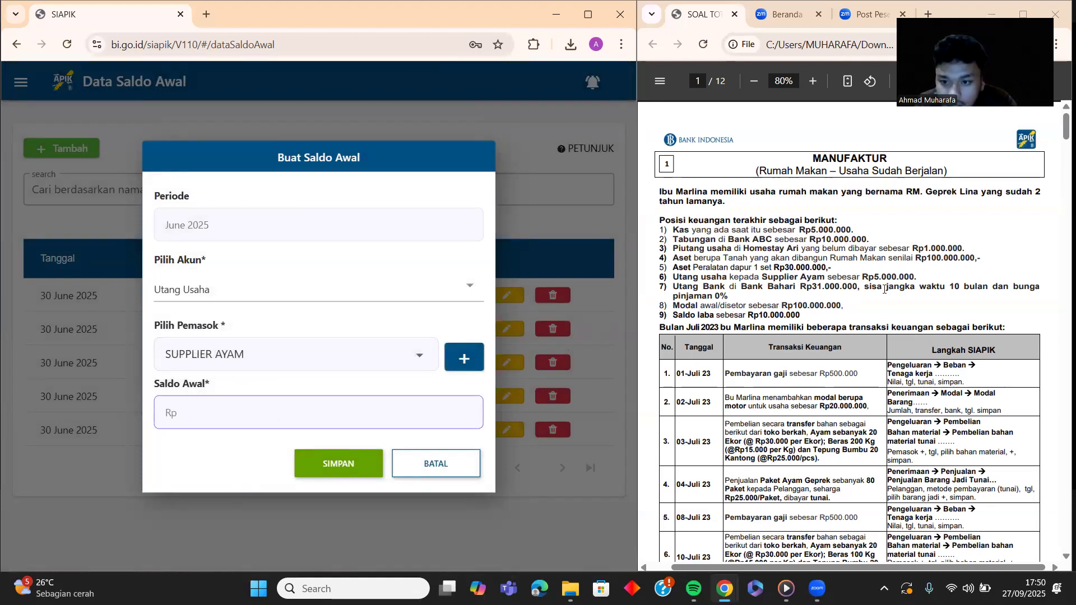
{"action": "type", "text": "5.000.000"}
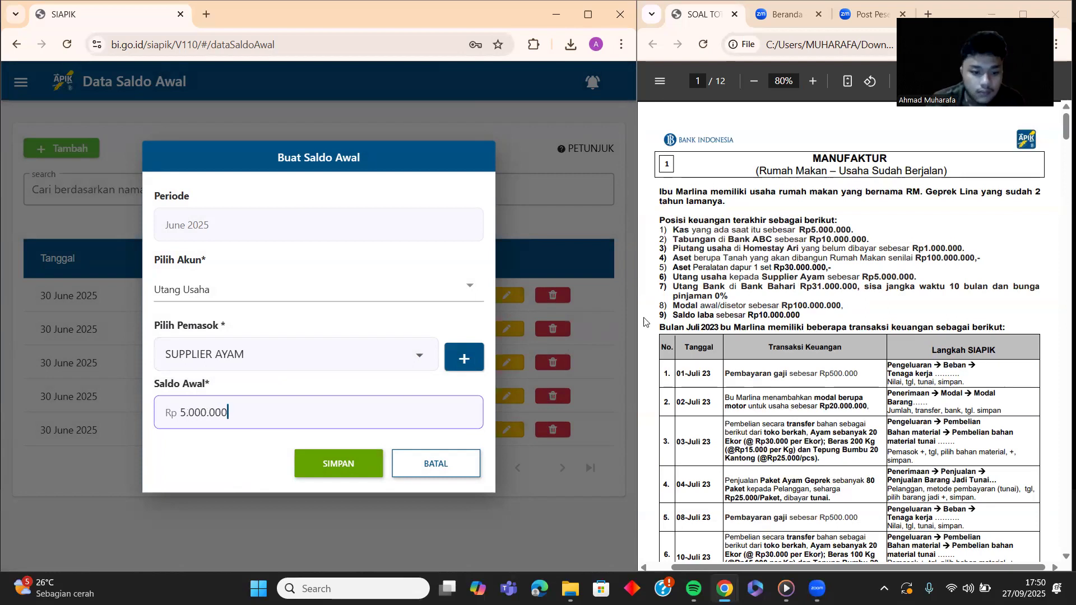
{"action": "left_click", "coordinate": [340, 462]}
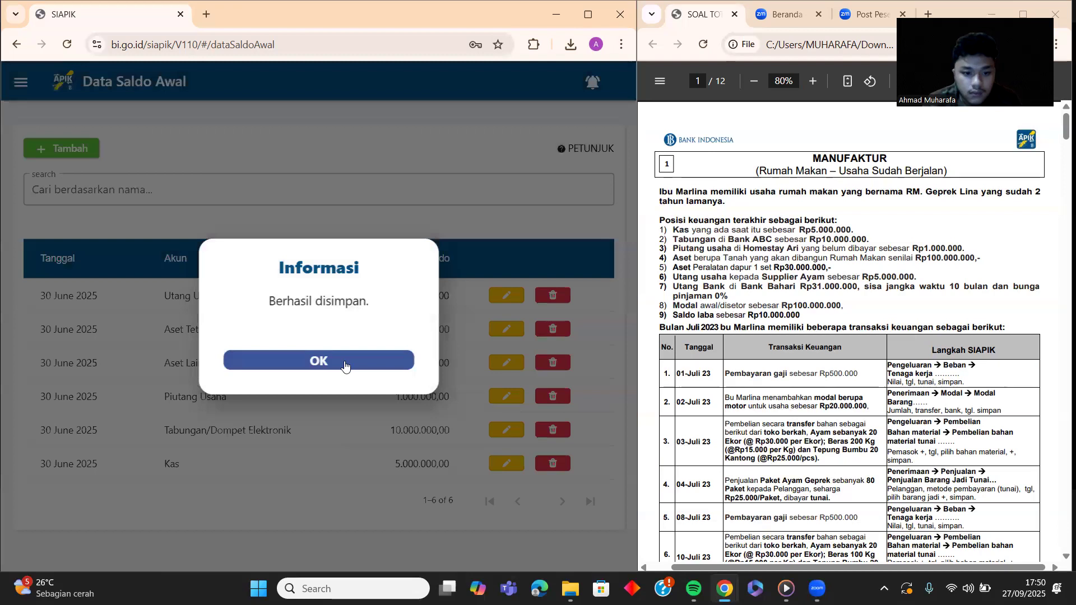
{"action": "left_click", "coordinate": [344, 360]}
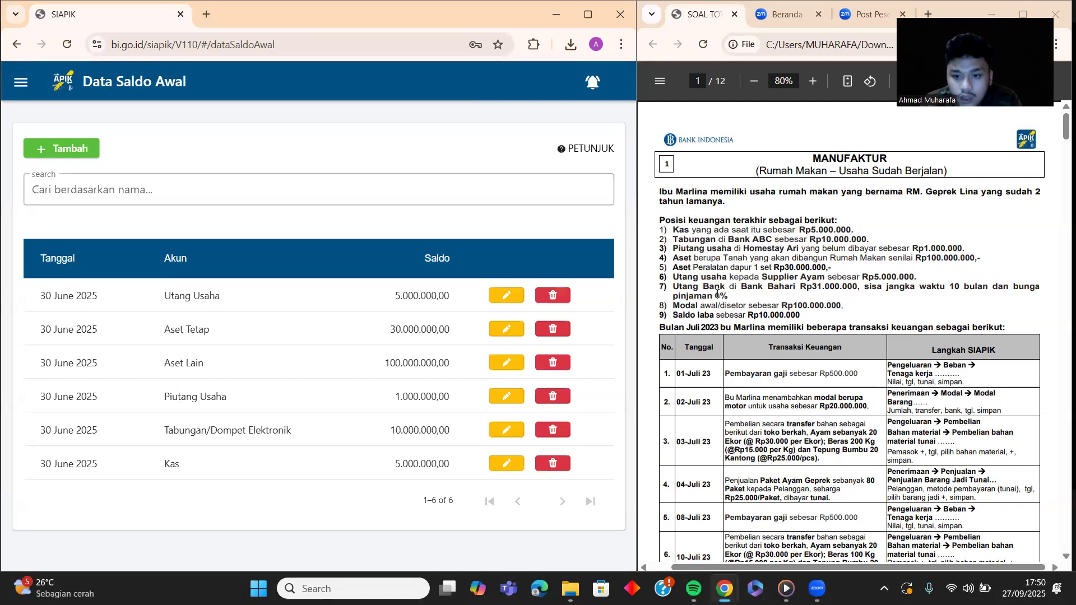
Step: Start an Utang Bank opening balance with 10 months remaining at 0% interest
{"action": "left_click", "coordinate": [78, 147]}
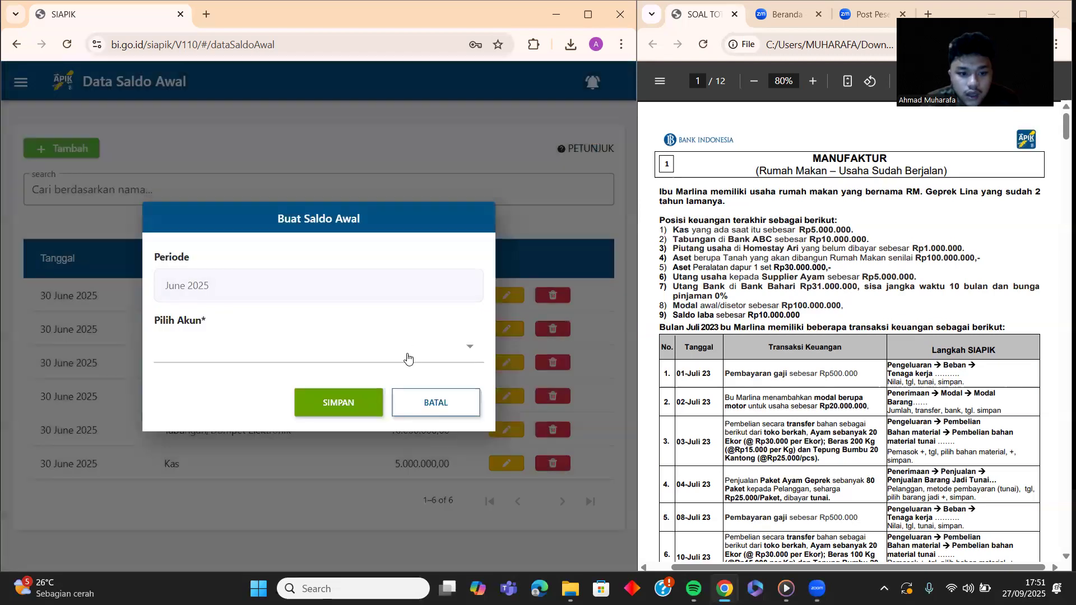
{"action": "left_click", "coordinate": [405, 359]}
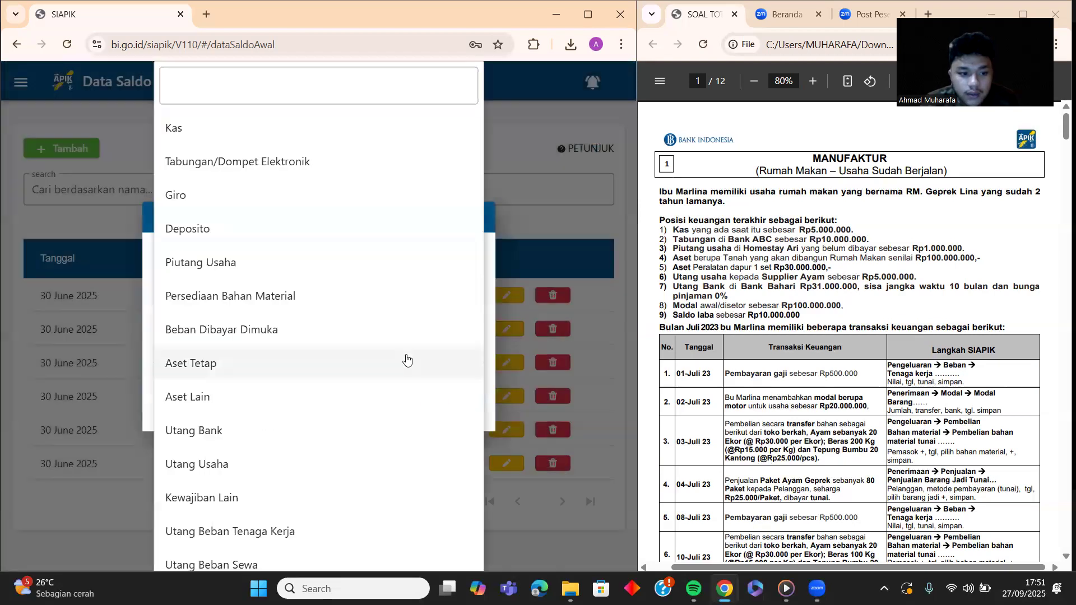
{"action": "left_click", "coordinate": [218, 433]}
{"action": "left_click", "coordinate": [240, 290]}
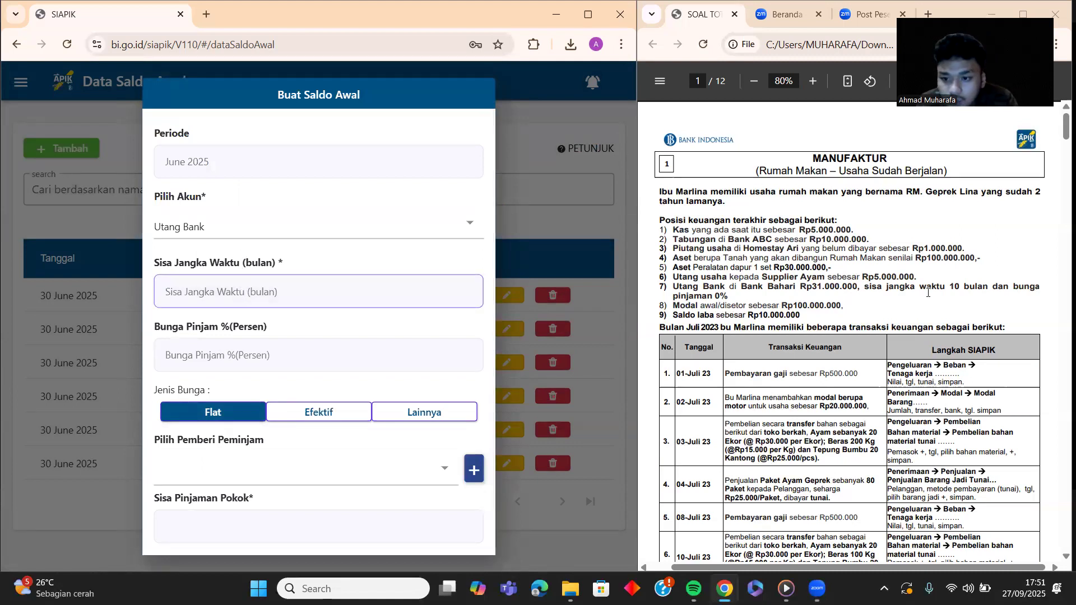
{"action": "type", "text": "10"}
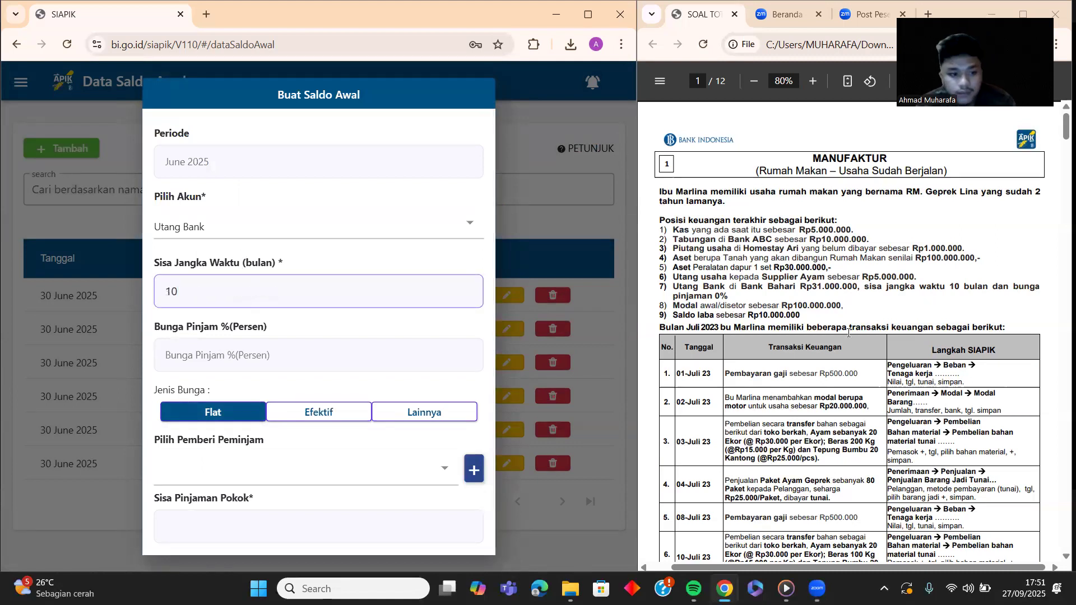
{"action": "left_click", "coordinate": [331, 363]}
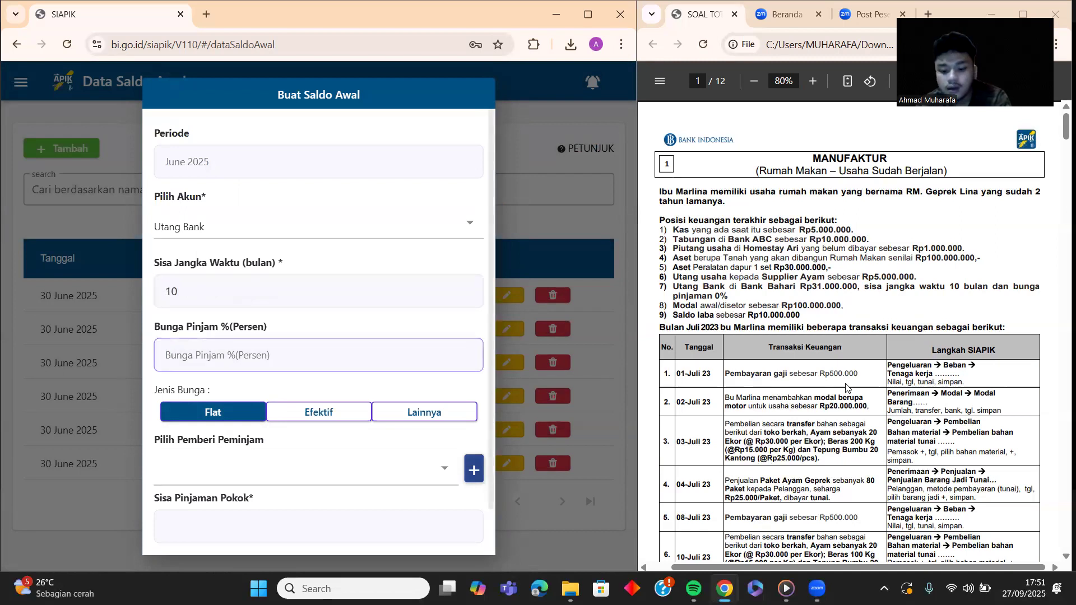
{"action": "type", "text": "0"}
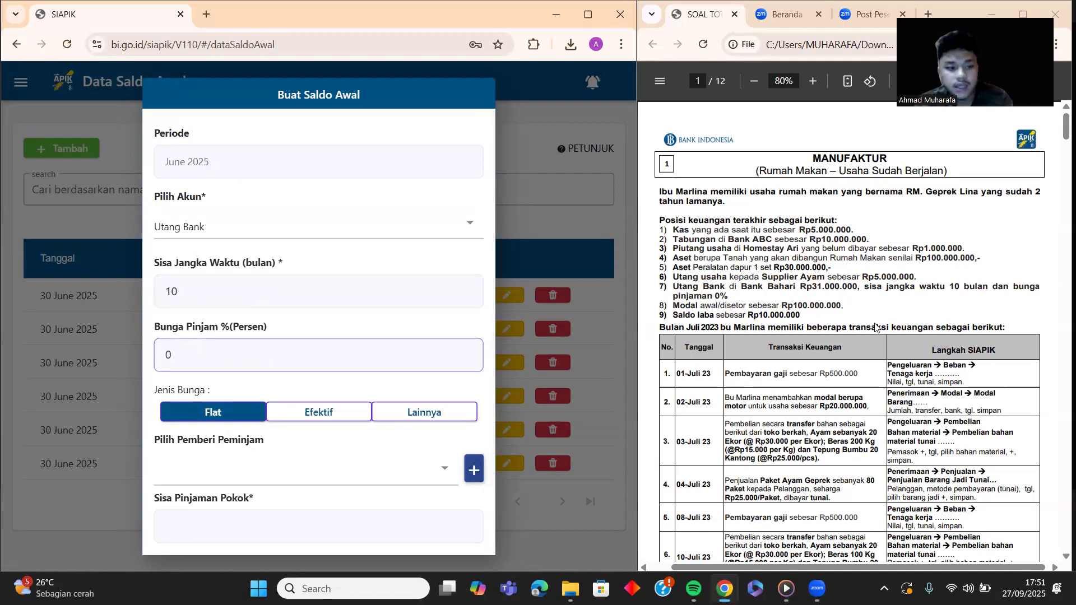
Step: Register BANK BAHARI as a new lending bank, since none existed
{"action": "left_click", "coordinate": [446, 470]}
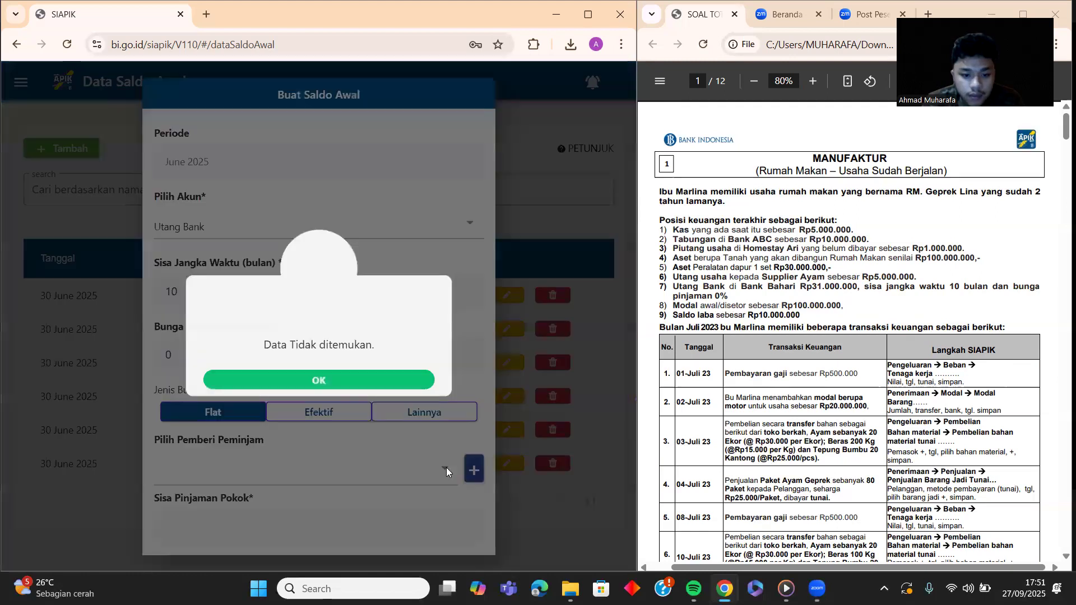
{"action": "left_click", "coordinate": [324, 380]}
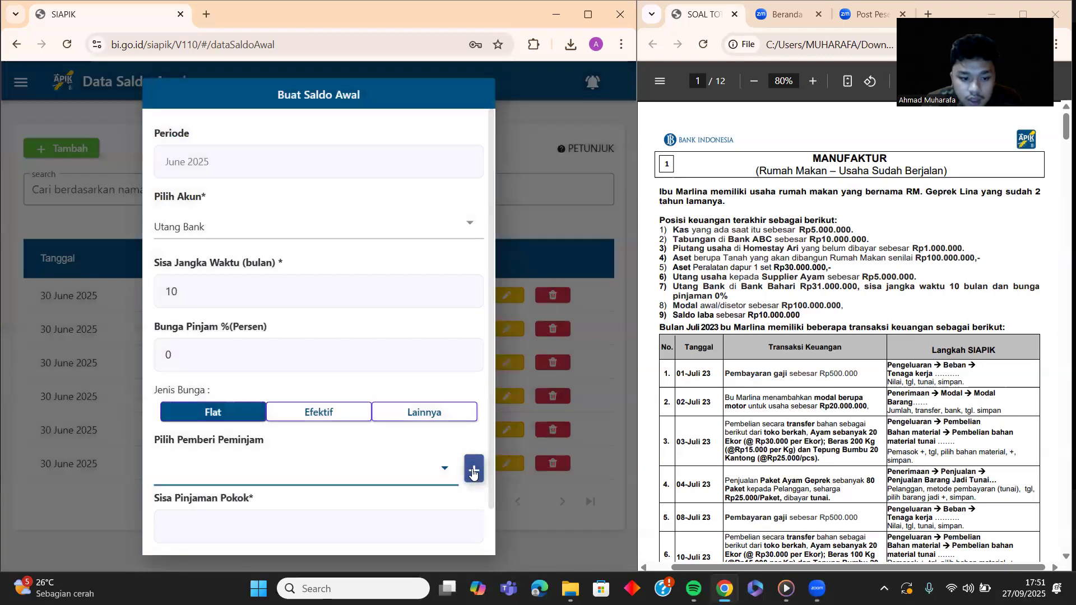
{"action": "left_click", "coordinate": [474, 472]}
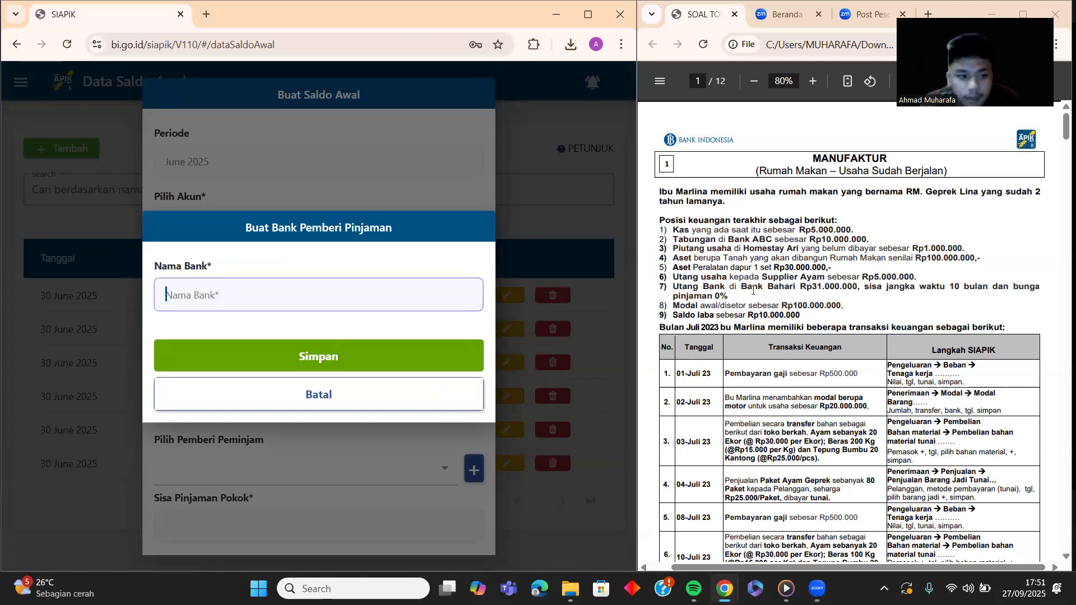
{"action": "type", "text": "BANK BAHARI"}
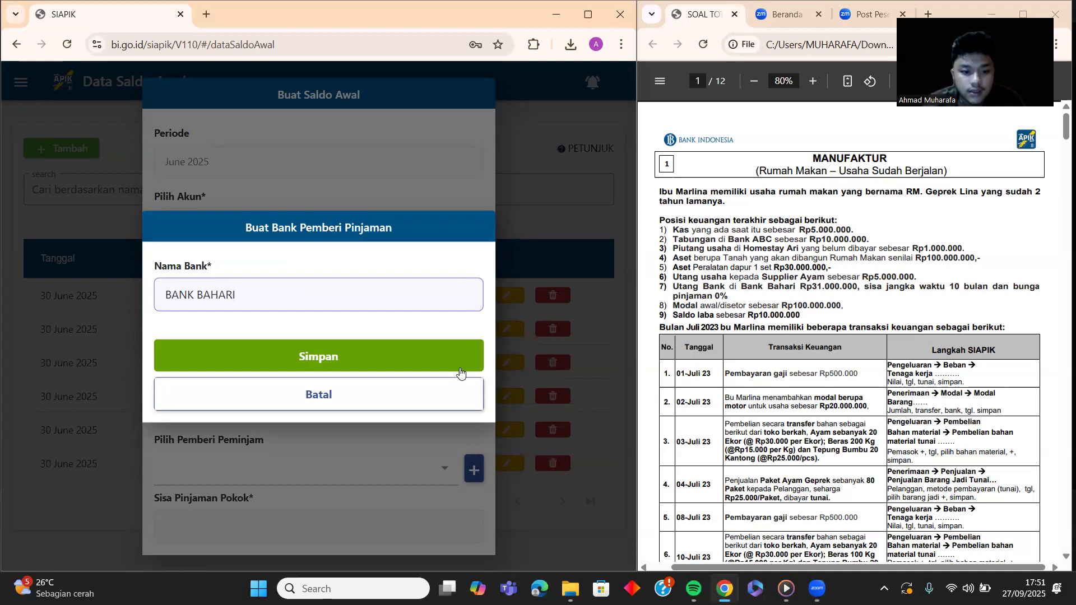
{"action": "left_click", "coordinate": [459, 365]}
{"action": "left_click", "coordinate": [384, 361]}
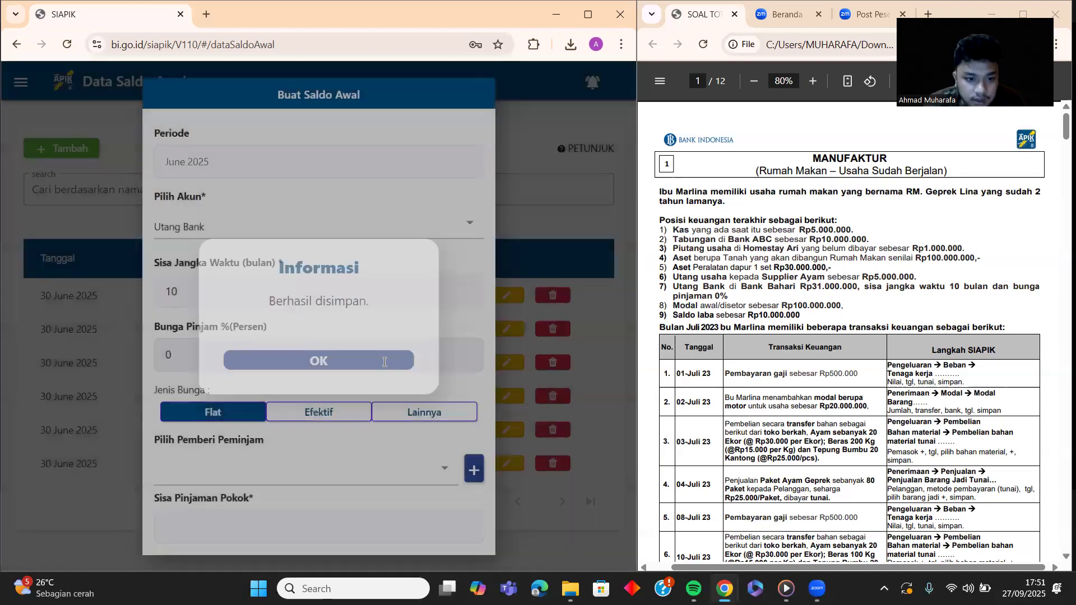
Step: Select BANK BAHARI as lender, enter principal 31.000.000, and save the balance
{"action": "scroll", "coordinate": [375, 357], "scroll_direction": "down", "scroll_amount": 1}
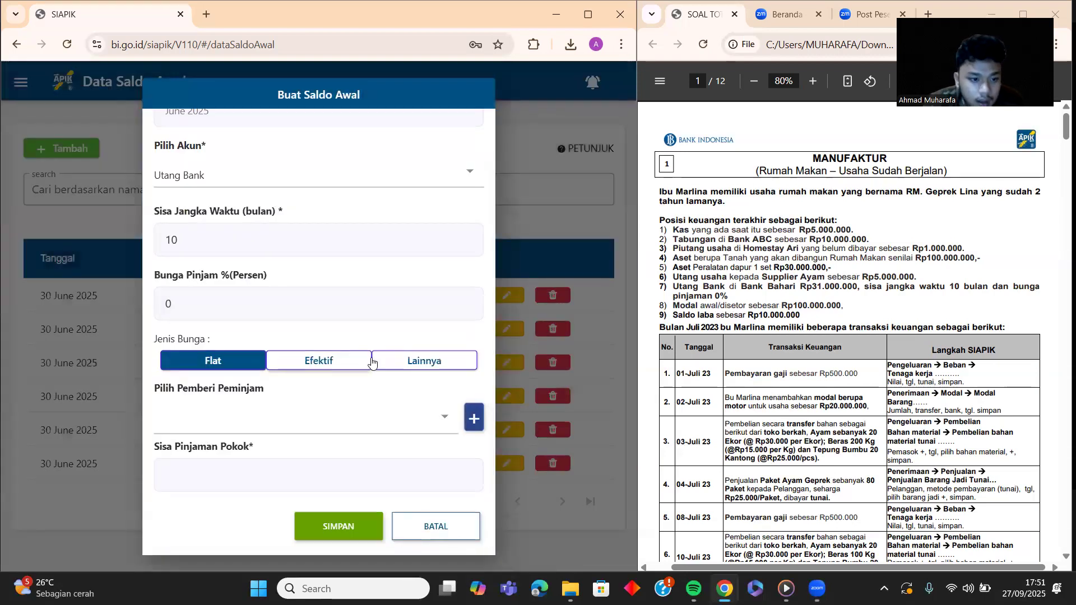
{"action": "left_click", "coordinate": [443, 417]}
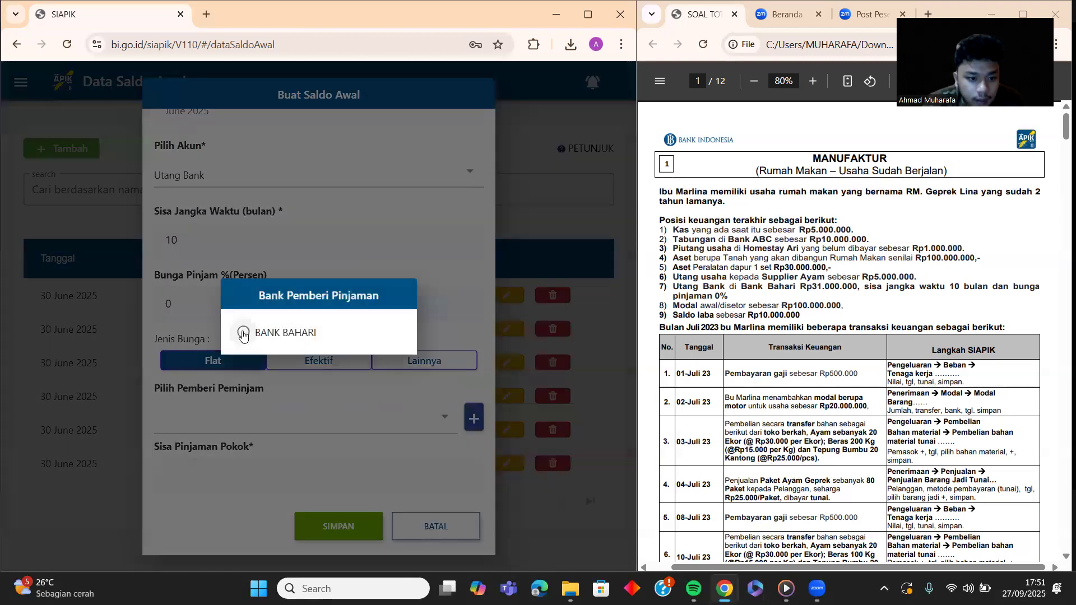
{"action": "left_click", "coordinate": [242, 335]}
{"action": "left_click", "coordinate": [274, 467]}
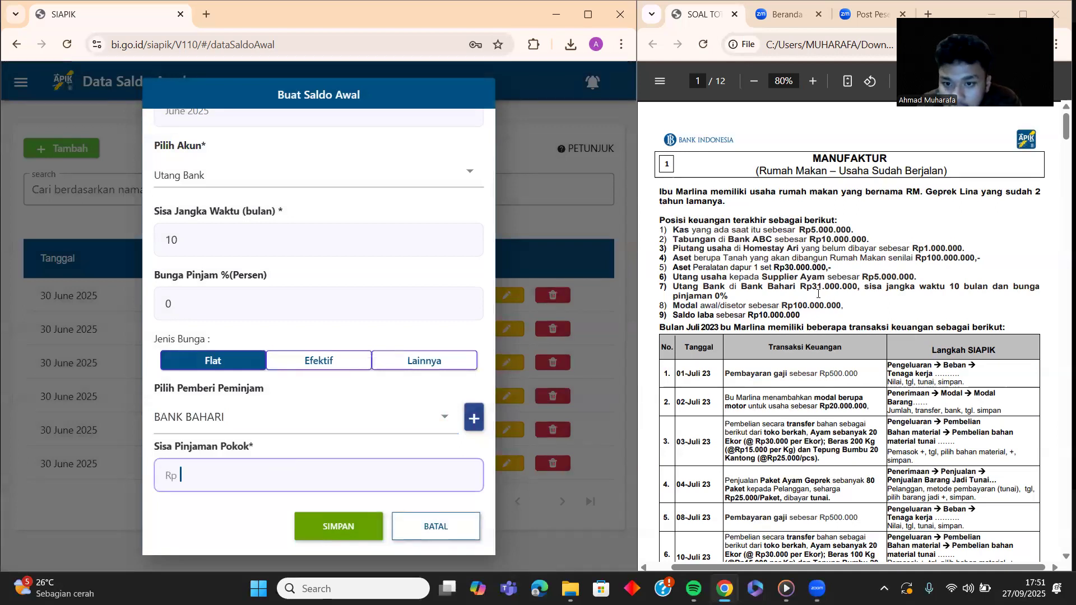
{"action": "type", "text": "31"}
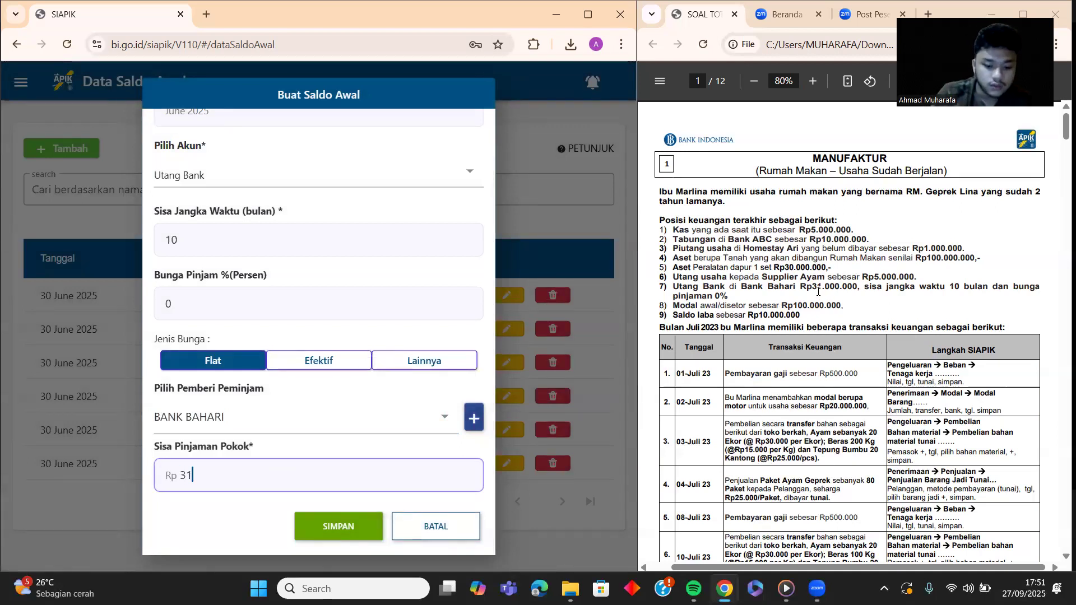
{"action": "type", "text": ".000.000"}
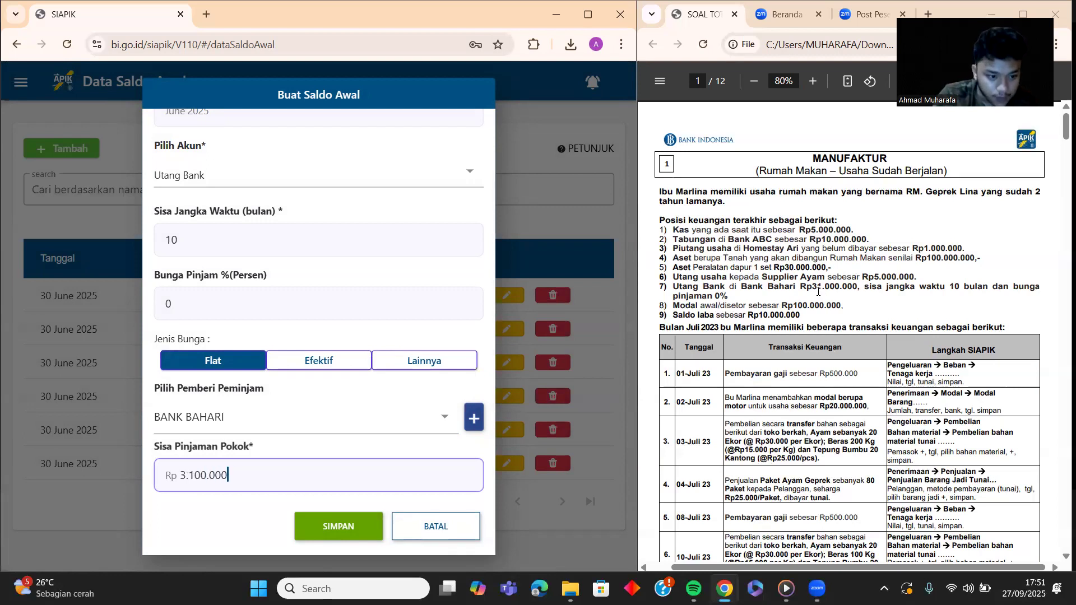
{"action": "left_click", "coordinate": [341, 525]}
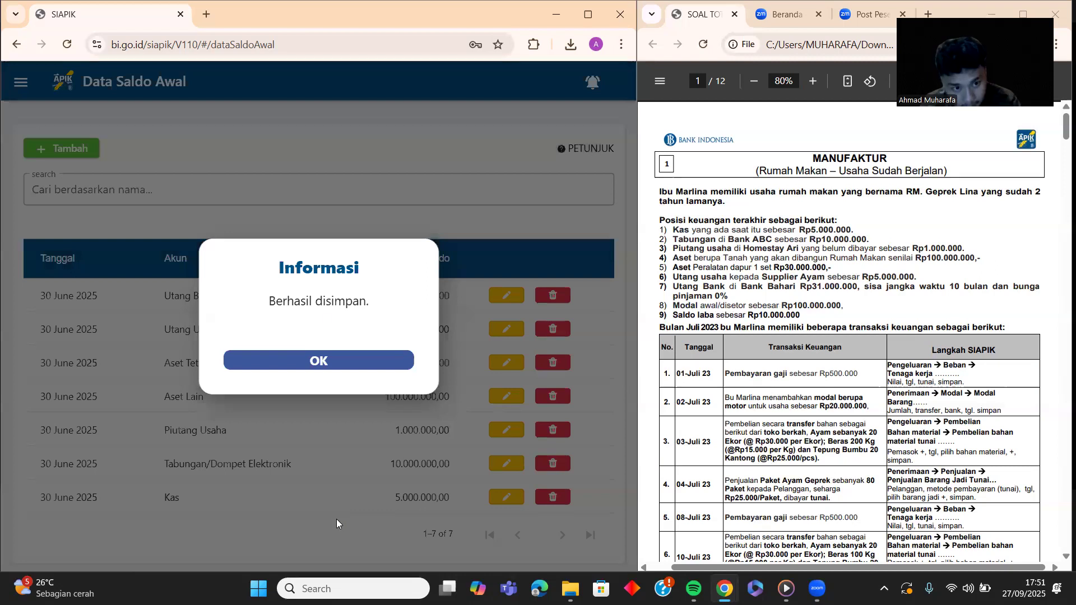
{"action": "left_click", "coordinate": [327, 364]}
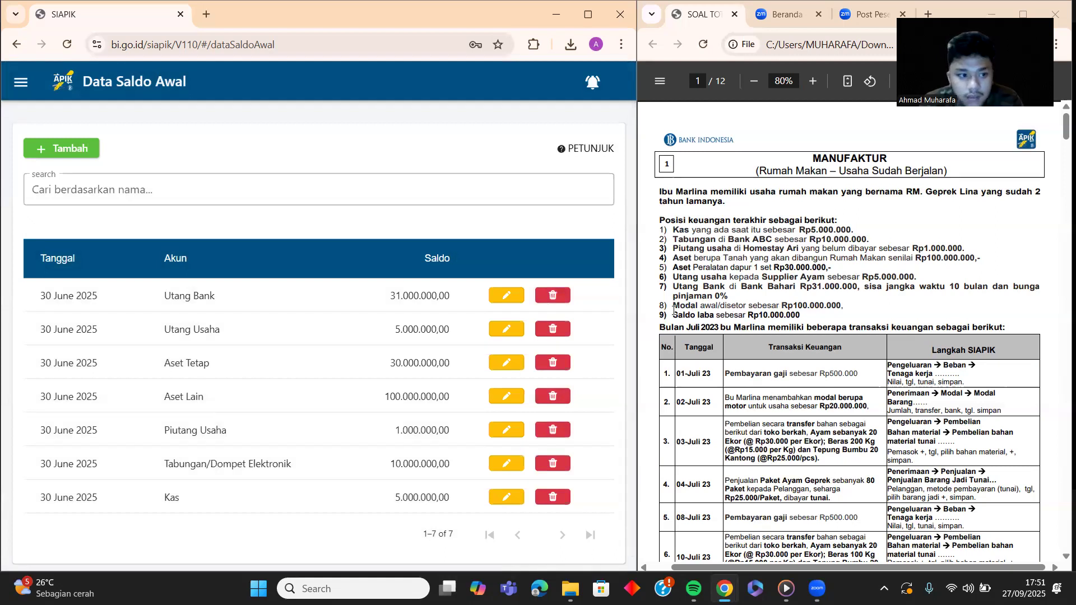
Step: Add and save a Modal opening balance of 100.000.000
{"action": "left_click", "coordinate": [29, 146]}
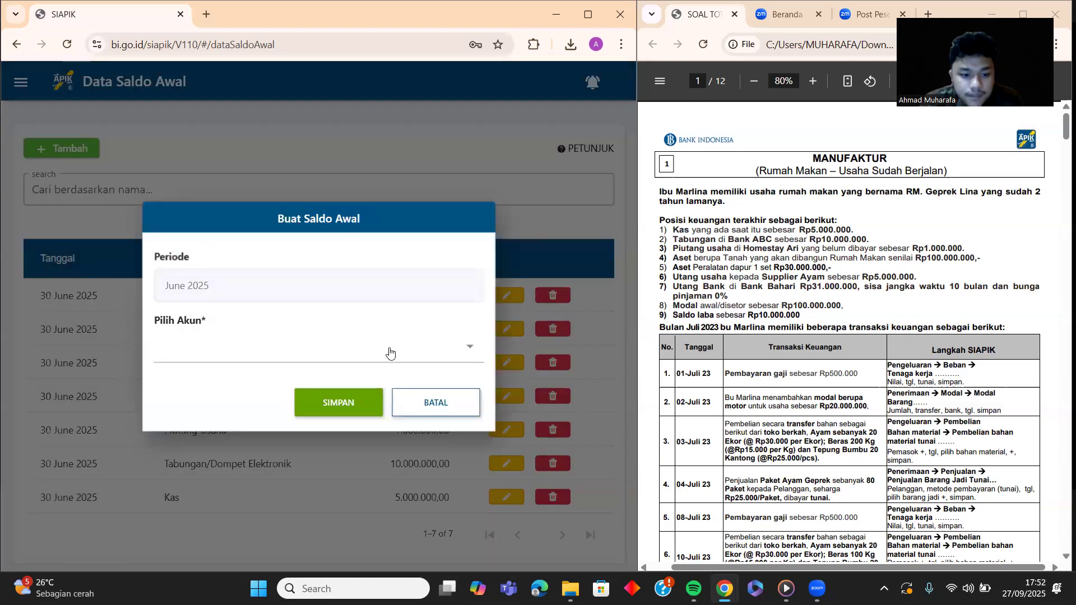
{"action": "left_click", "coordinate": [384, 353]}
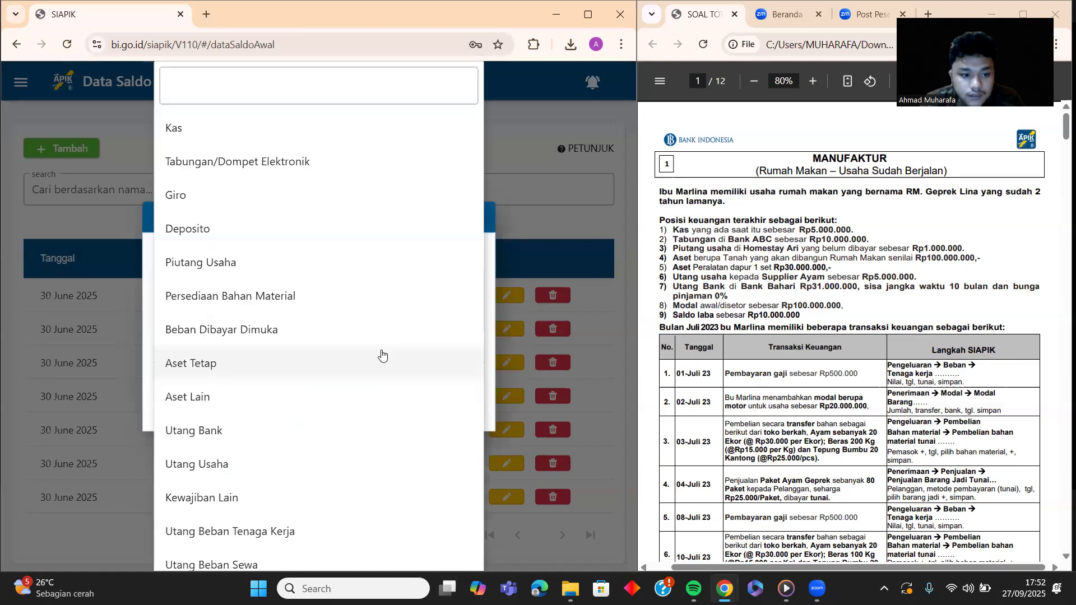
{"action": "scroll", "coordinate": [382, 354], "scroll_direction": "down", "scroll_amount": 6}
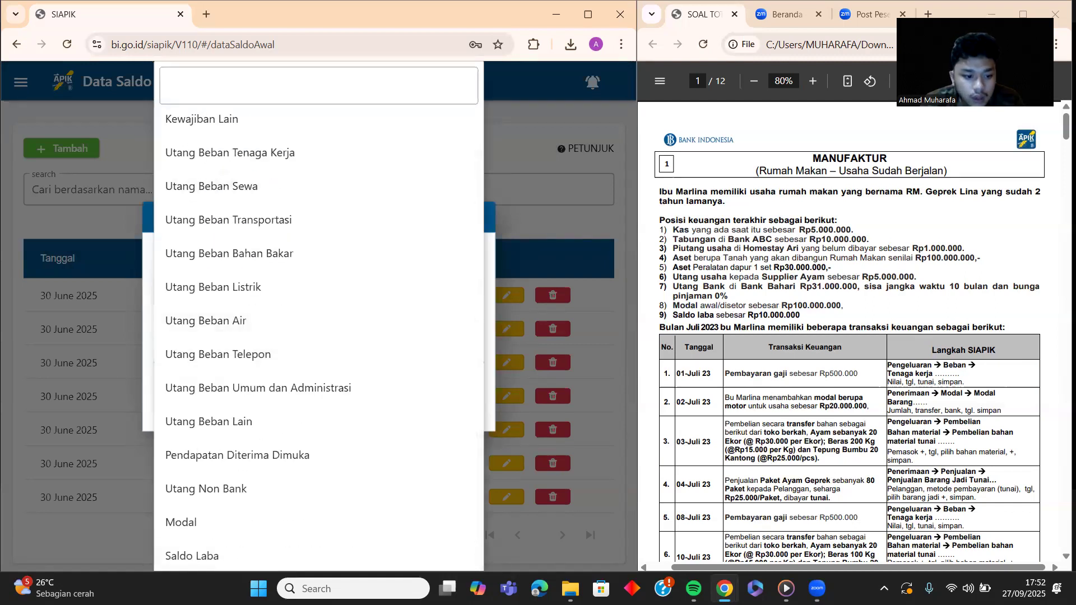
{"action": "left_click", "coordinate": [191, 521]}
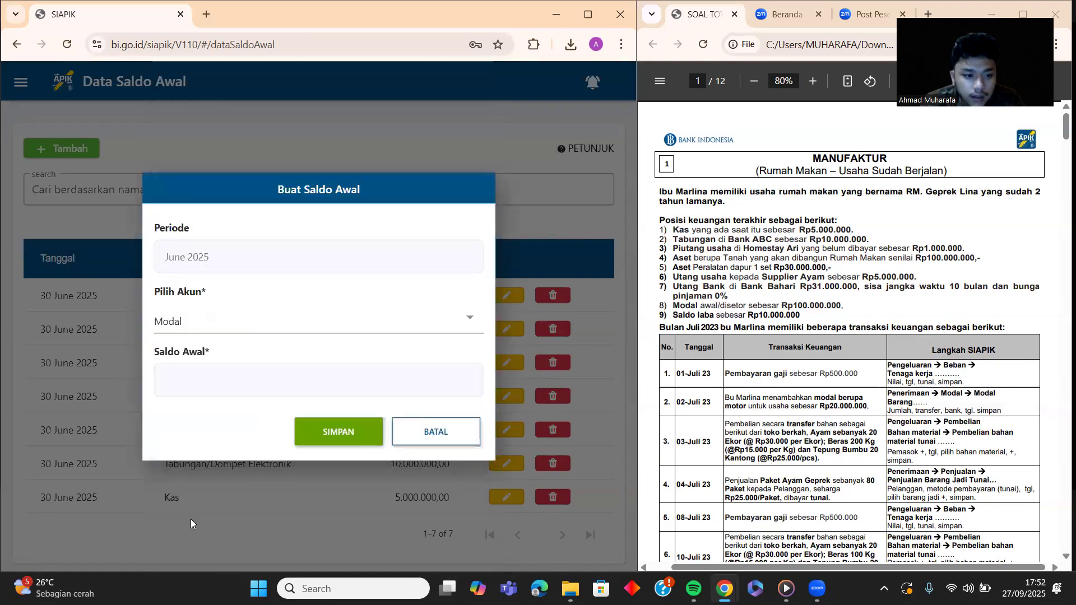
{"action": "left_click", "coordinate": [227, 369]}
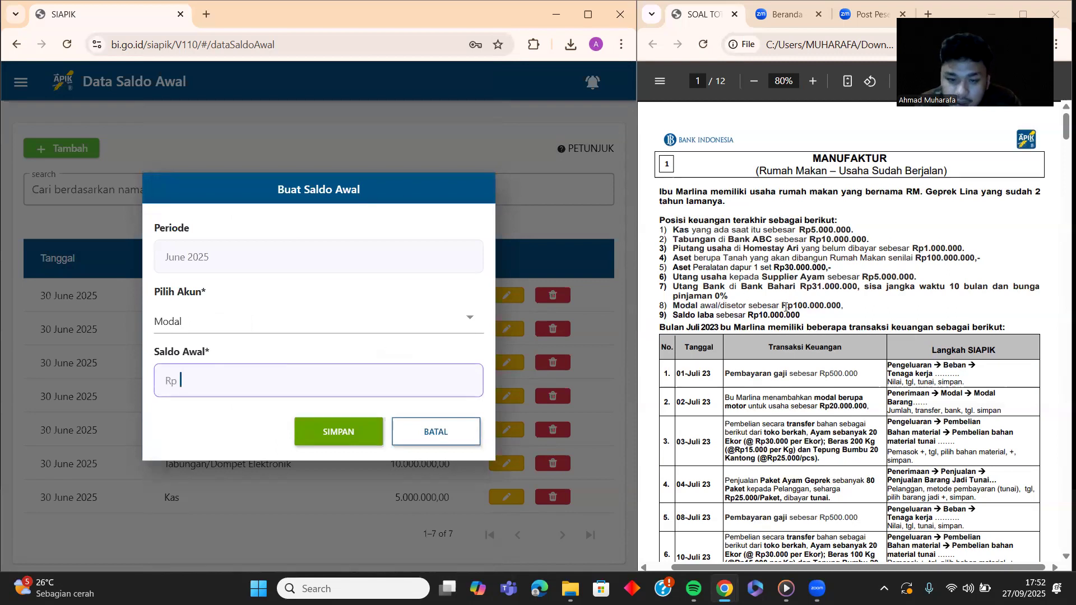
{"action": "type", "text": "100.000.000"}
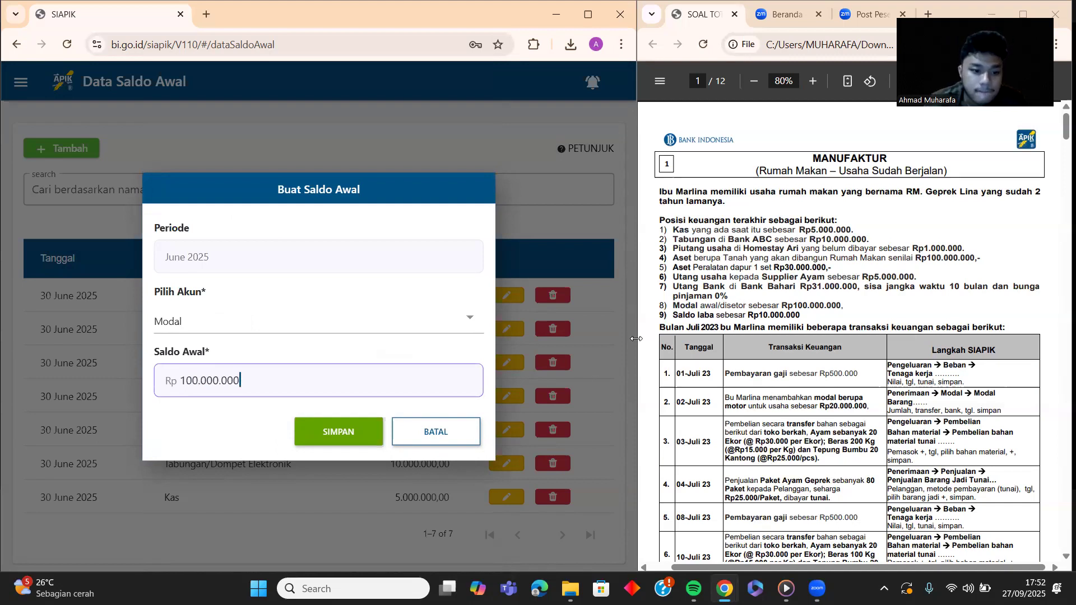
{"action": "left_click", "coordinate": [302, 428]}
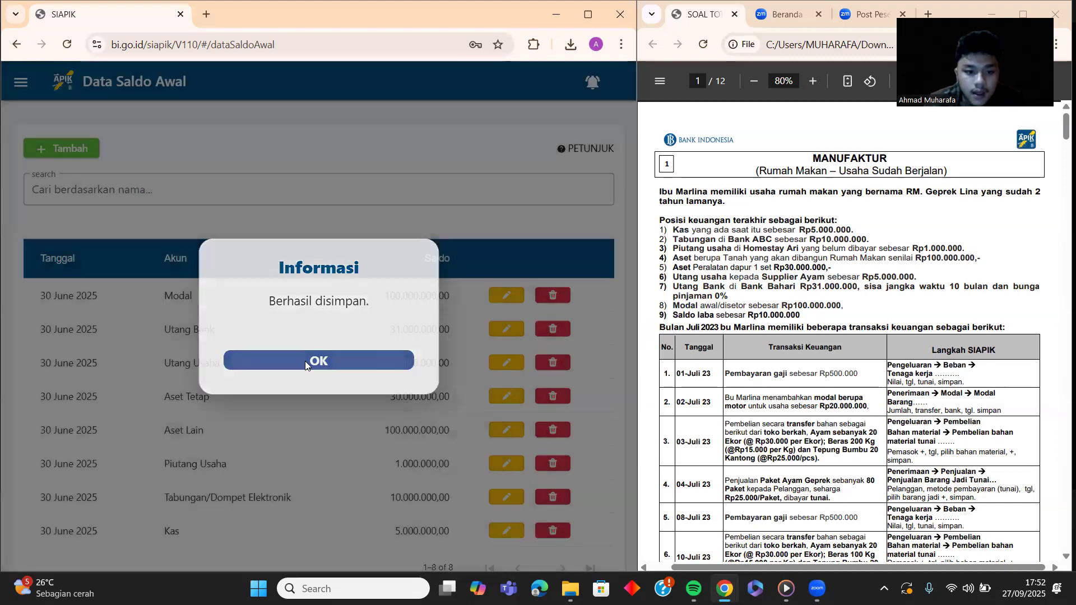
{"action": "left_click", "coordinate": [301, 366]}
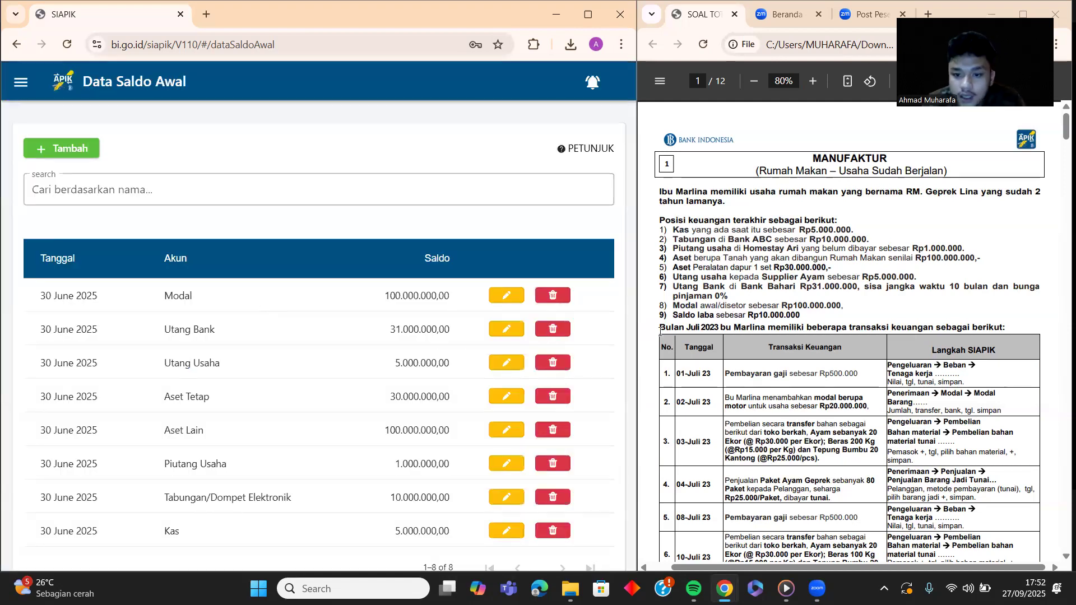
Step: Add and save a Saldo Laba opening balance of 10.000.000
{"action": "left_click", "coordinate": [38, 155]}
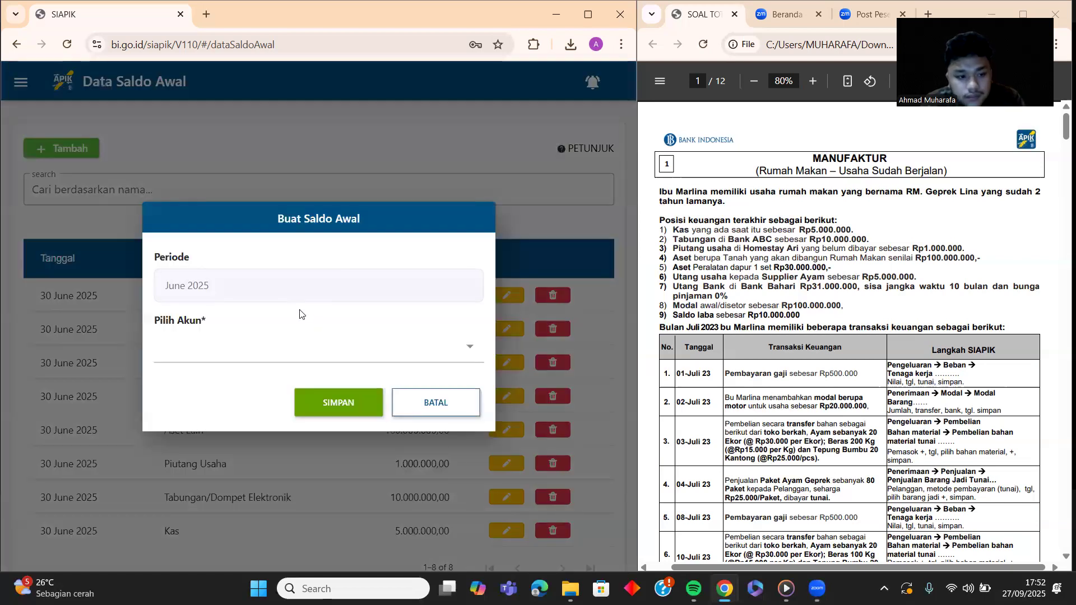
{"action": "left_click", "coordinate": [315, 361]}
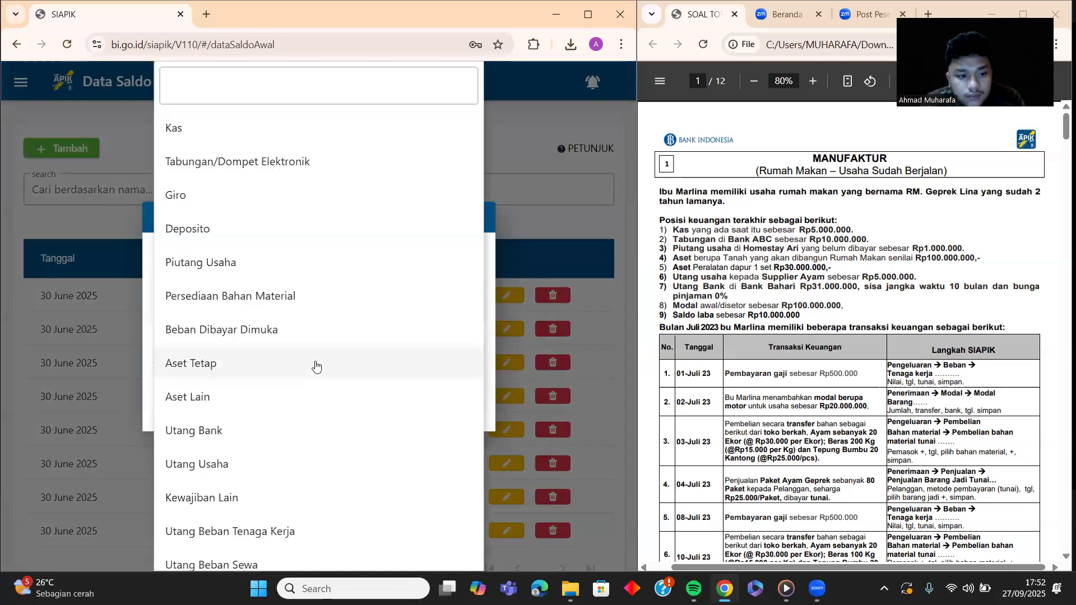
{"action": "scroll", "coordinate": [260, 383], "scroll_direction": "down", "scroll_amount": 6}
{"action": "scroll", "coordinate": [260, 382], "scroll_direction": "down", "scroll_amount": 1}
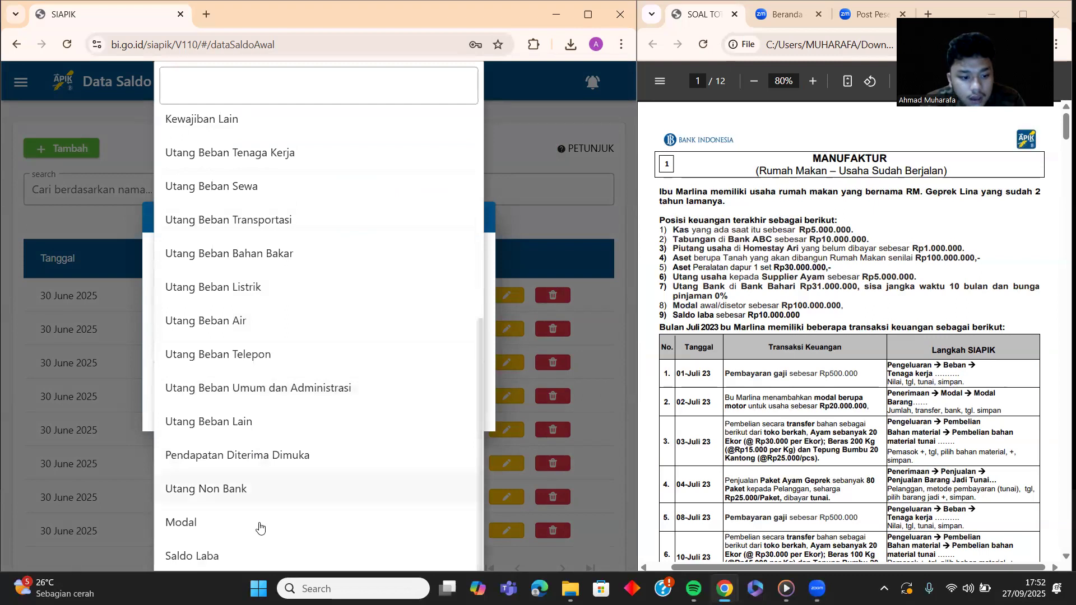
{"action": "left_click", "coordinate": [257, 544]}
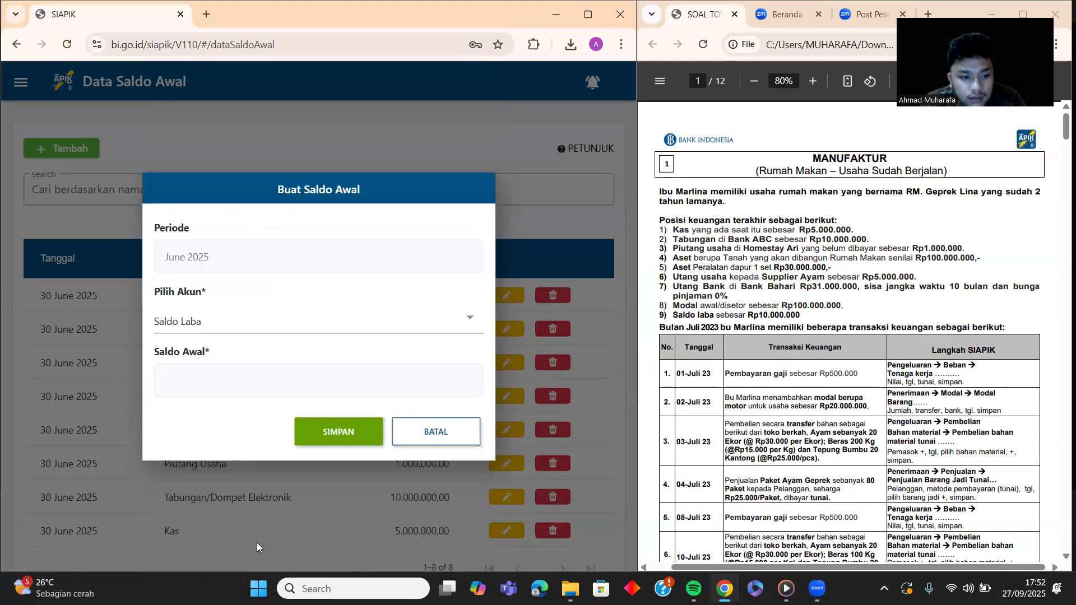
{"action": "left_click", "coordinate": [309, 373]}
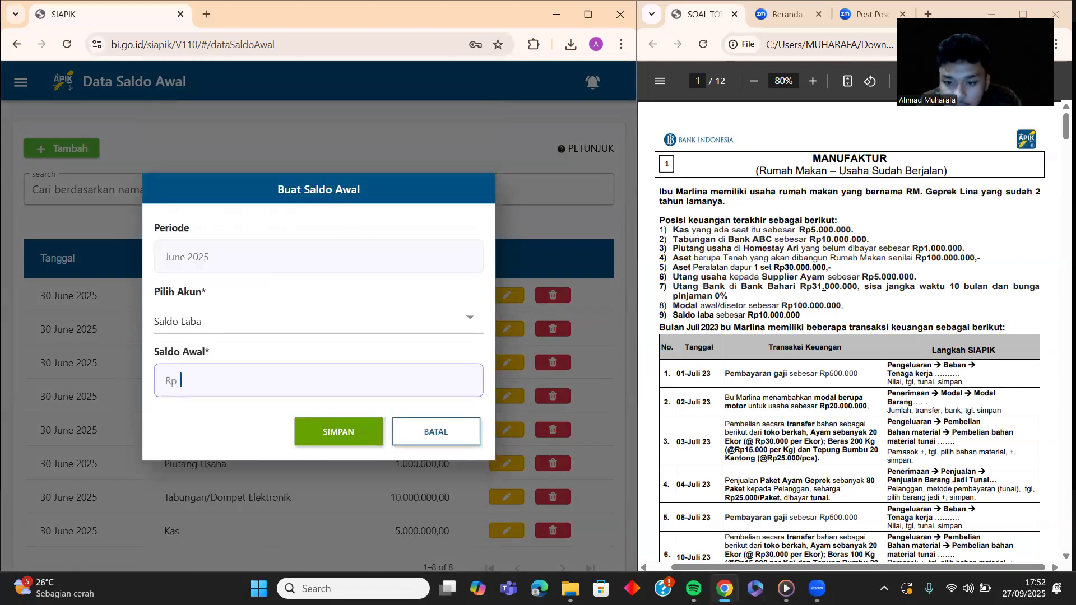
{"action": "type", "text": "10.000"}
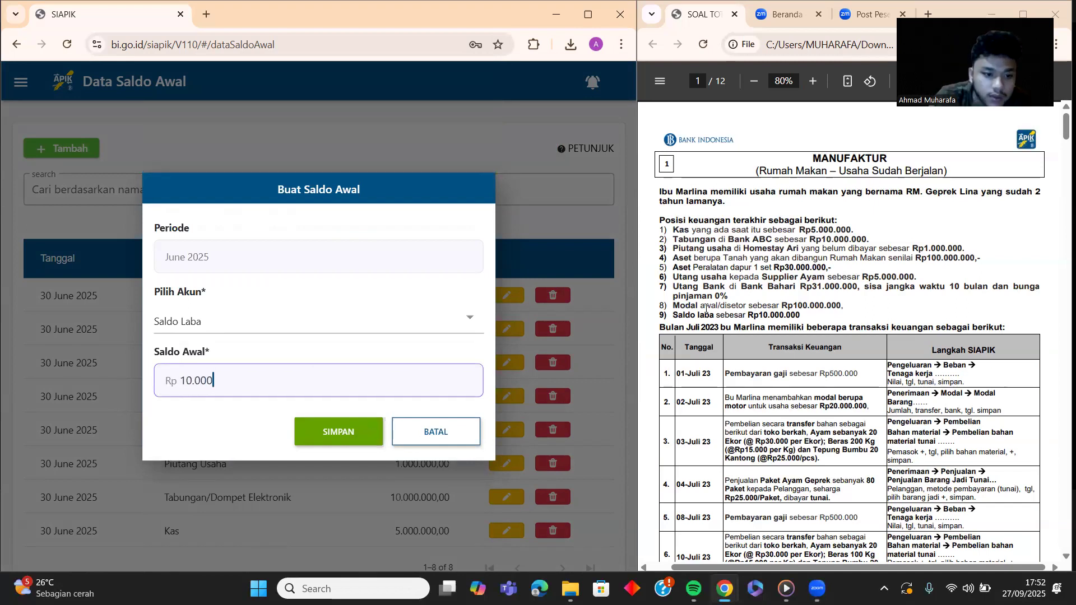
{"action": "type", "text": ".000"}
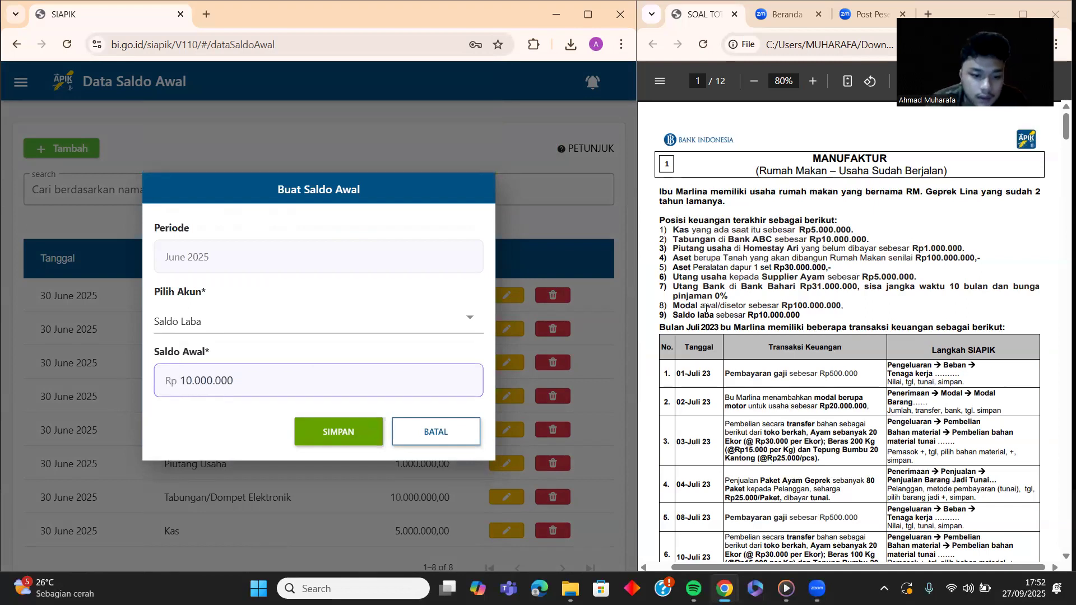
{"action": "left_click", "coordinate": [313, 424]}
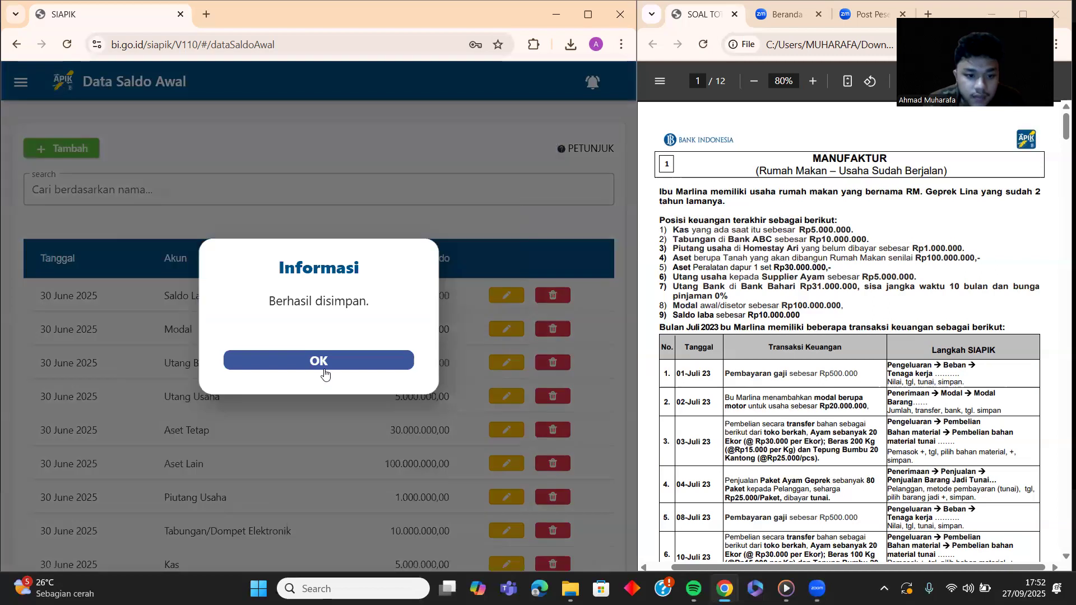
{"action": "left_click", "coordinate": [324, 360]}
Step: Review the nine opening balances, then go to the Laporan reports section
{"action": "scroll", "coordinate": [285, 402], "scroll_direction": "down", "scroll_amount": 2}
{"action": "scroll", "coordinate": [283, 401], "scroll_direction": "up", "scroll_amount": 2}
{"action": "scroll", "coordinate": [281, 401], "scroll_direction": "down", "scroll_amount": 2}
{"action": "scroll", "coordinate": [280, 401], "scroll_direction": "up", "scroll_amount": 2}
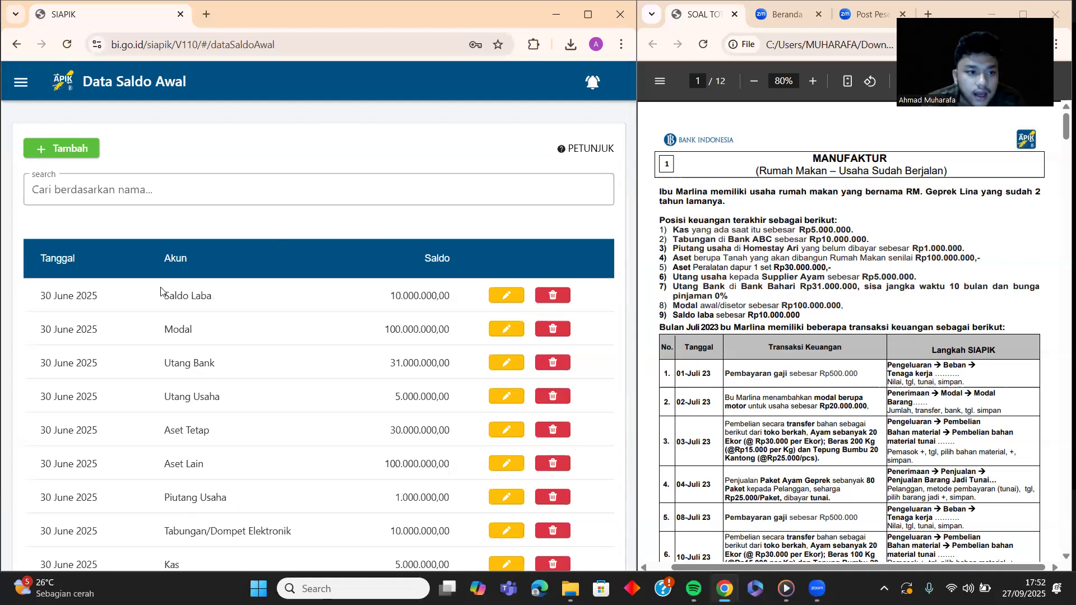
{"action": "scroll", "coordinate": [306, 297], "scroll_direction": "down", "scroll_amount": 1}
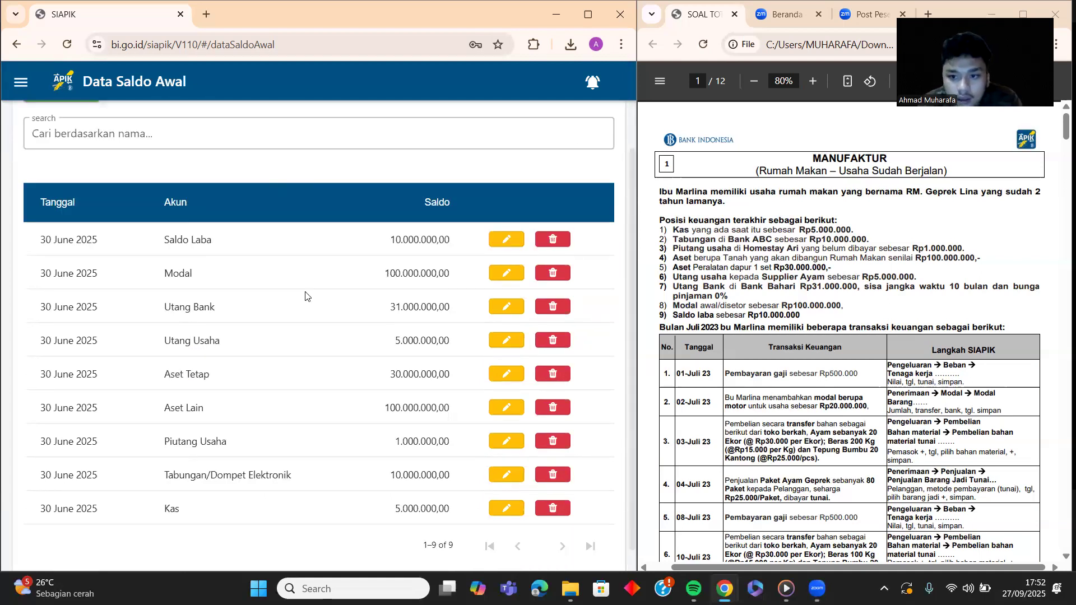
{"action": "scroll", "coordinate": [314, 263], "scroll_direction": "up", "scroll_amount": 1}
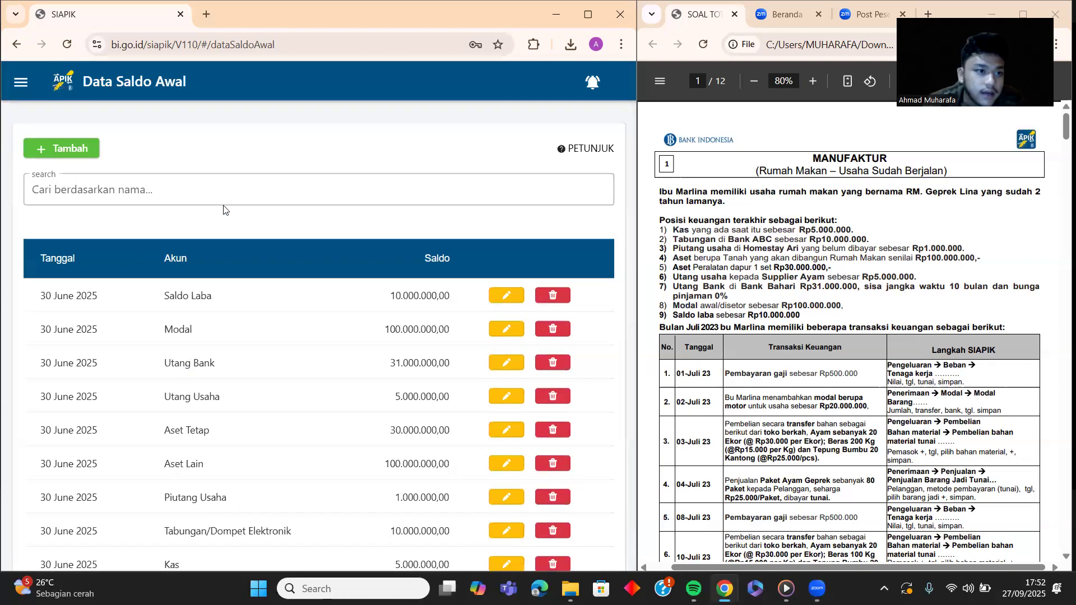
{"action": "left_click", "coordinate": [21, 84]}
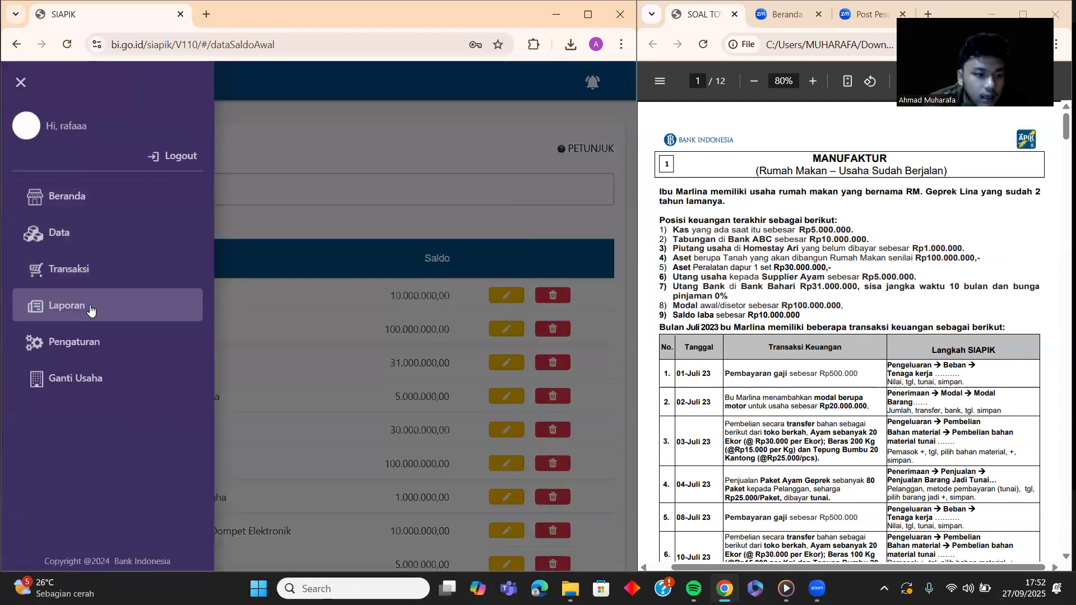
{"action": "left_click", "coordinate": [90, 309]}
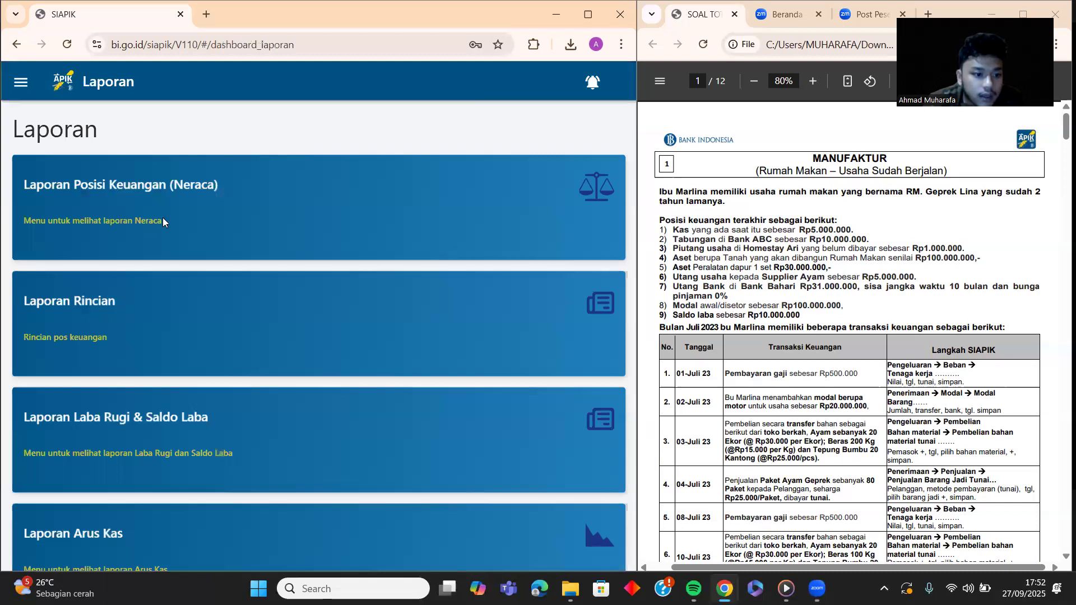
Step: Display the Neraca for Juli 2025 and check total assets of Rp145.375.000
{"action": "left_click", "coordinate": [169, 198]}
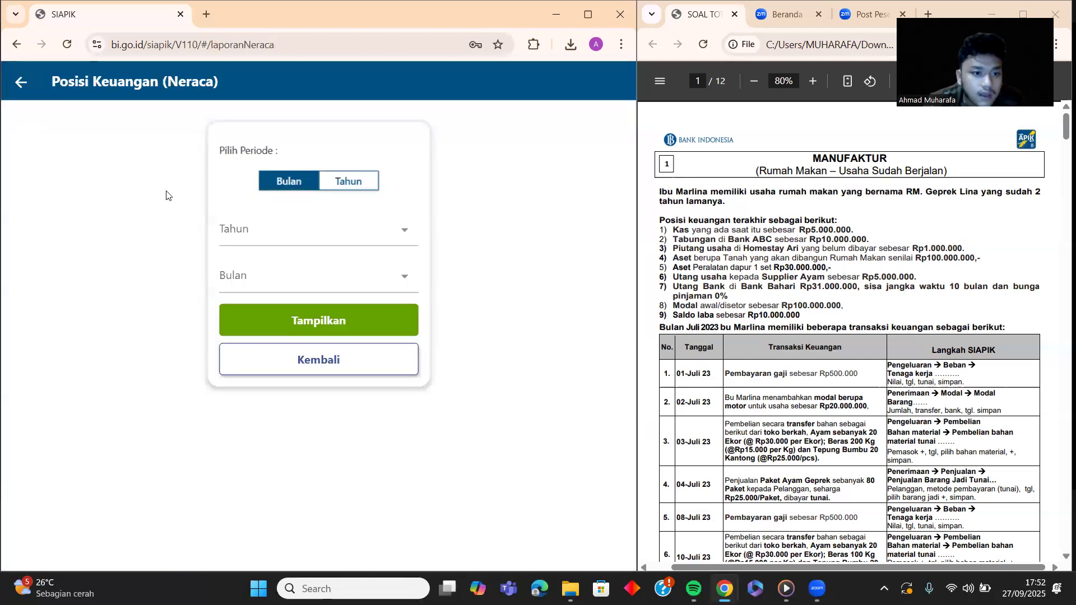
{"action": "left_click", "coordinate": [311, 230]}
{"action": "left_click", "coordinate": [284, 320]}
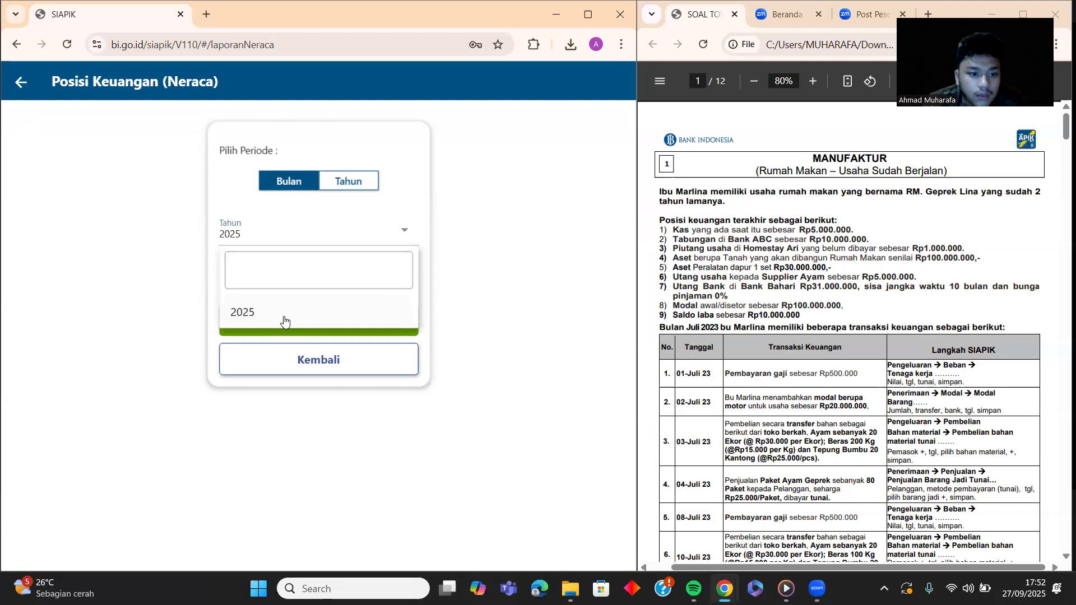
{"action": "left_click", "coordinate": [312, 278]}
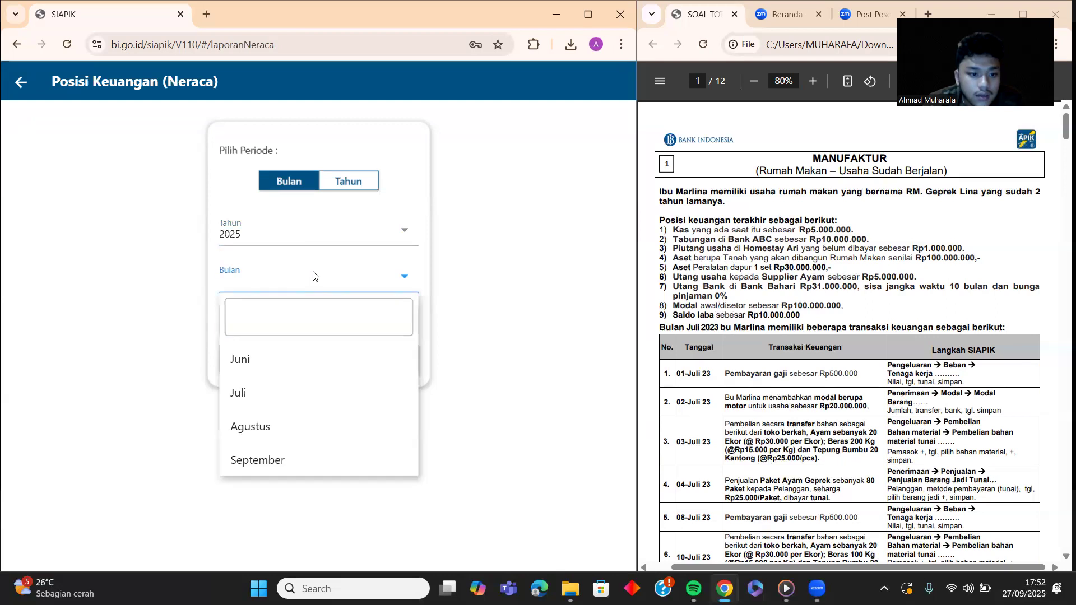
{"action": "left_click", "coordinate": [259, 387]}
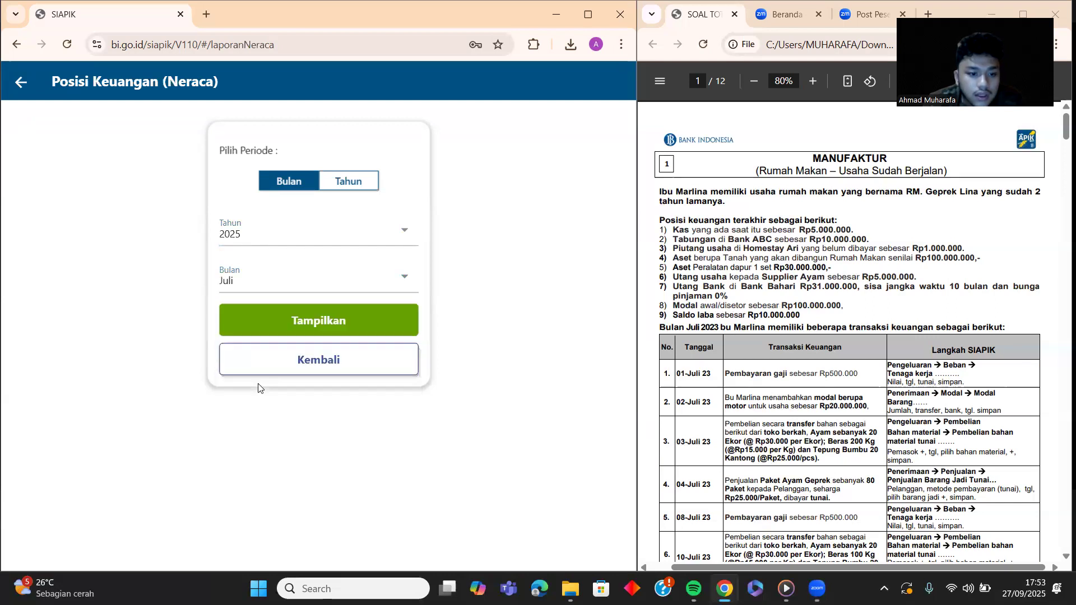
{"action": "left_click", "coordinate": [323, 320]}
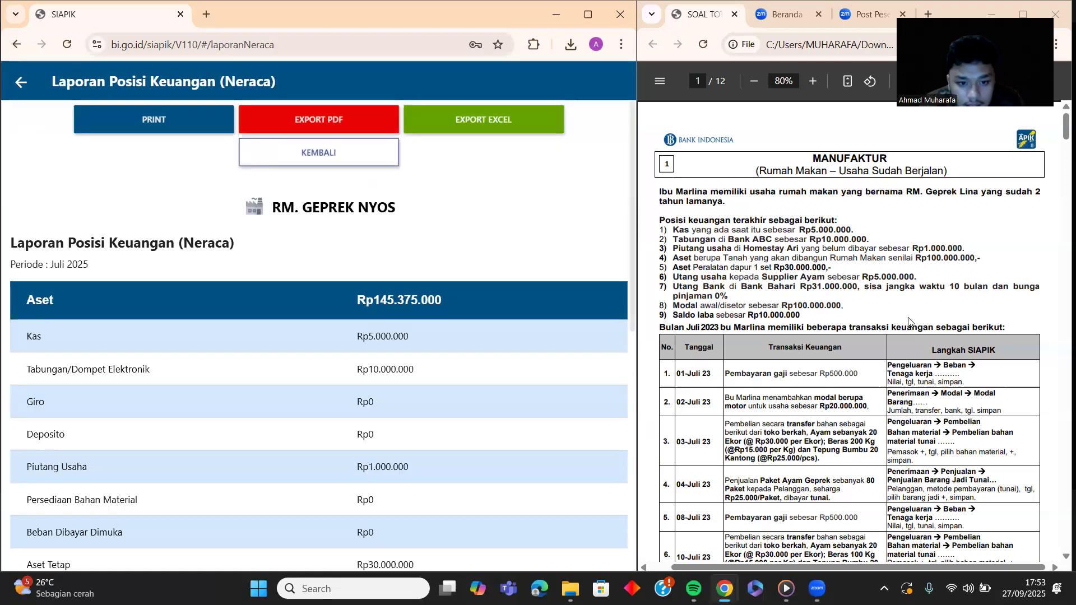
{"action": "scroll", "coordinate": [910, 308], "scroll_direction": "down", "scroll_amount": 5}
{"action": "scroll", "coordinate": [911, 305], "scroll_direction": "down", "scroll_amount": 6}
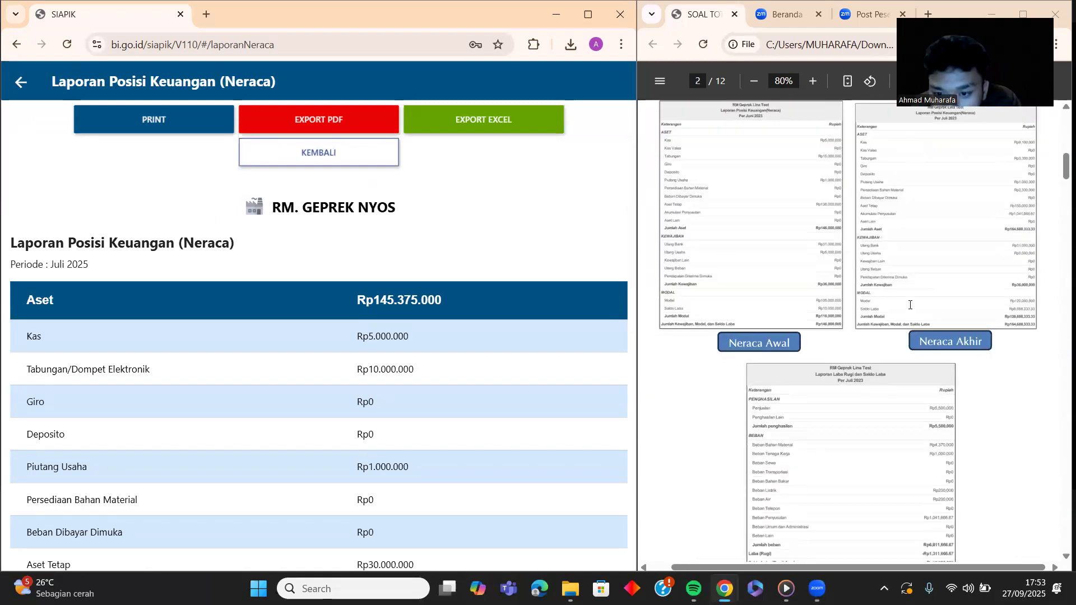
{"action": "scroll", "coordinate": [910, 304], "scroll_direction": "up", "scroll_amount": 2}
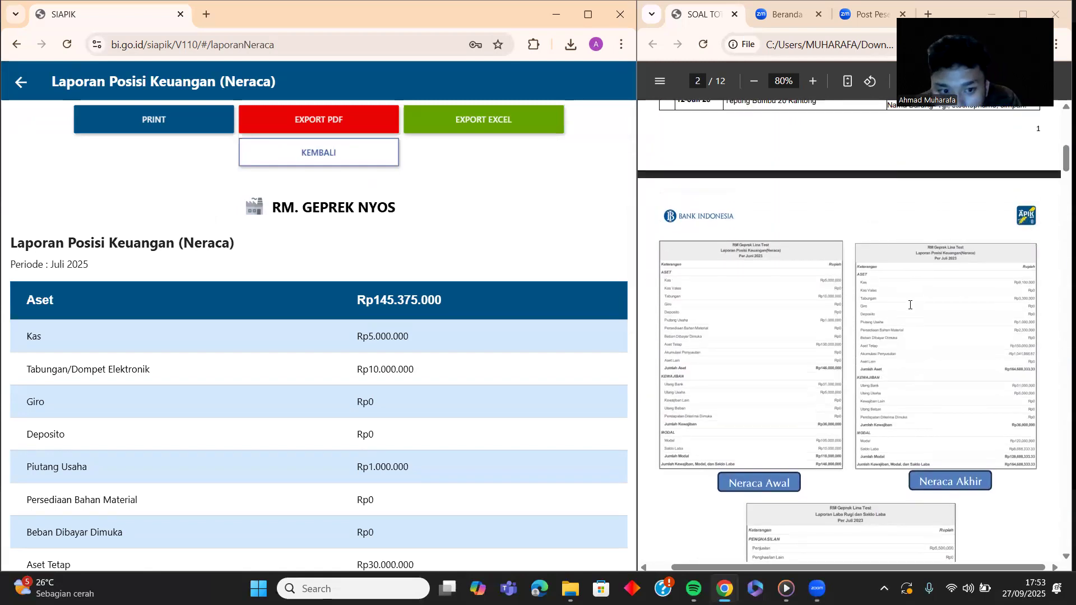
Step: Export the July 2025 Neraca as PDF and open the downloaded file
{"action": "left_click", "coordinate": [320, 120]}
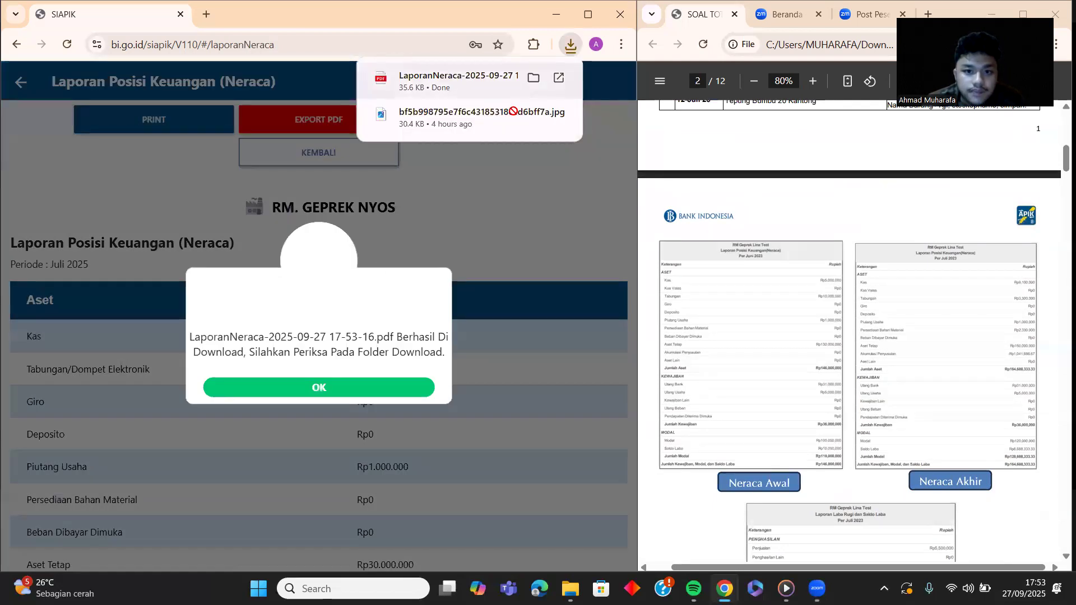
{"action": "left_click", "coordinate": [504, 86]}
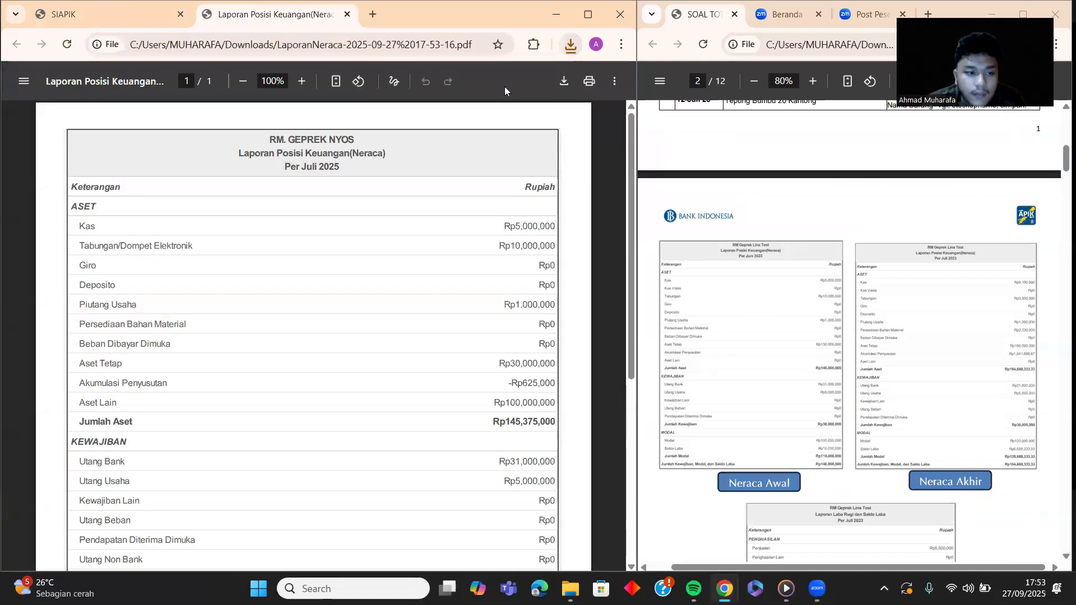
{"action": "scroll", "coordinate": [815, 372], "scroll_direction": "up", "scroll_amount": 3}
{"action": "scroll", "coordinate": [815, 372], "scroll_direction": "down", "scroll_amount": 10}
{"action": "scroll", "coordinate": [815, 372], "scroll_direction": "up", "scroll_amount": 6}
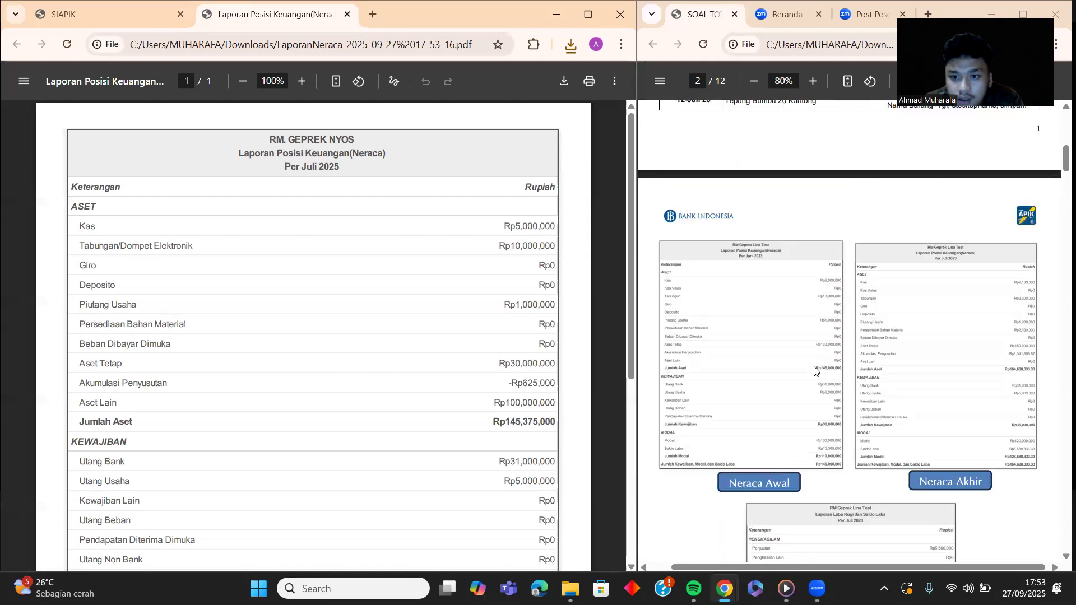
Step: Zoom the reference PDF to 175%, compare the balance sheets, then close the exported PDF tab
{"action": "left_click", "coordinate": [813, 83]}
{"action": "left_click", "coordinate": [813, 83]}
{"action": "left_click", "coordinate": [813, 83]}
{"action": "left_click", "coordinate": [813, 83]}
{"action": "left_click", "coordinate": [813, 82]}
{"action": "left_click", "coordinate": [813, 83]}
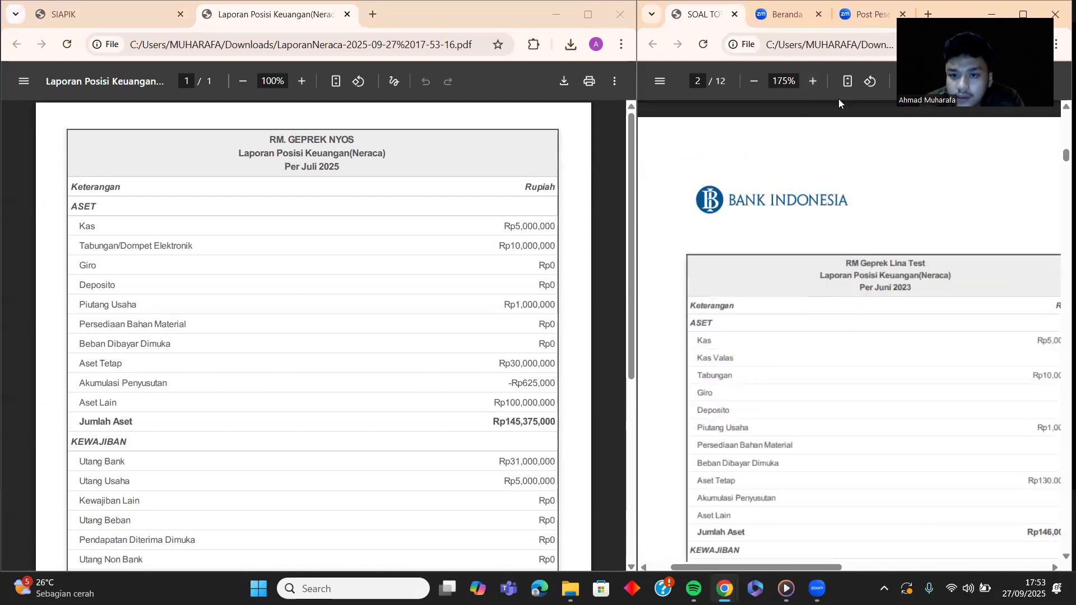
{"action": "mouse_move", "coordinate": [772, 565]}
{"action": "left_mouse_down"}
{"action": "mouse_move", "coordinate": [801, 565]}
{"action": "mouse_move", "coordinate": [765, 562]}
{"action": "mouse_move", "coordinate": [786, 556]}
{"action": "left_mouse_up"}
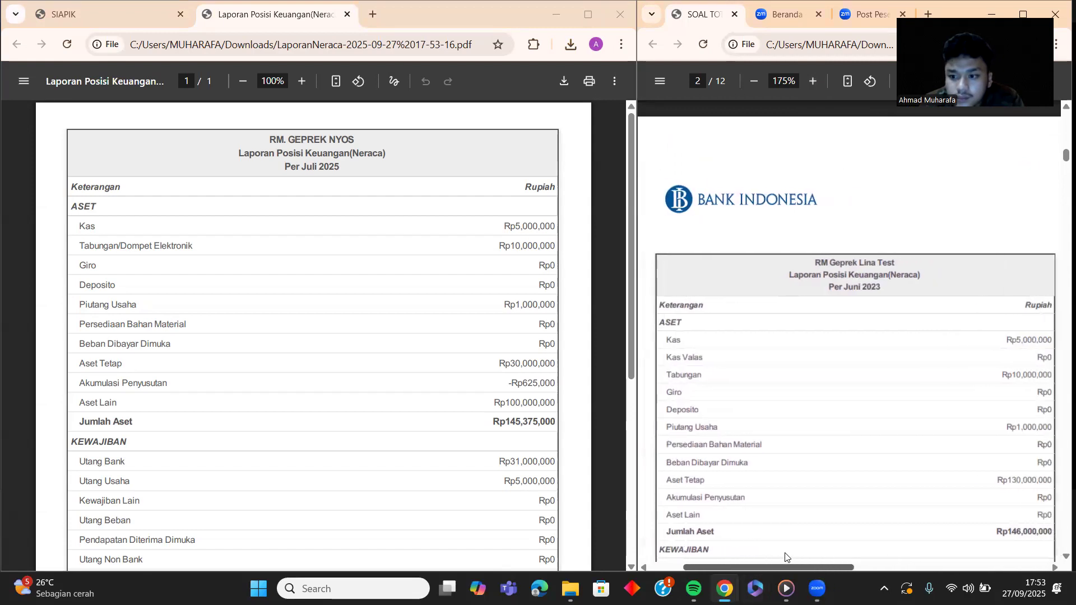
{"action": "scroll", "coordinate": [857, 339], "scroll_direction": "down", "scroll_amount": 3}
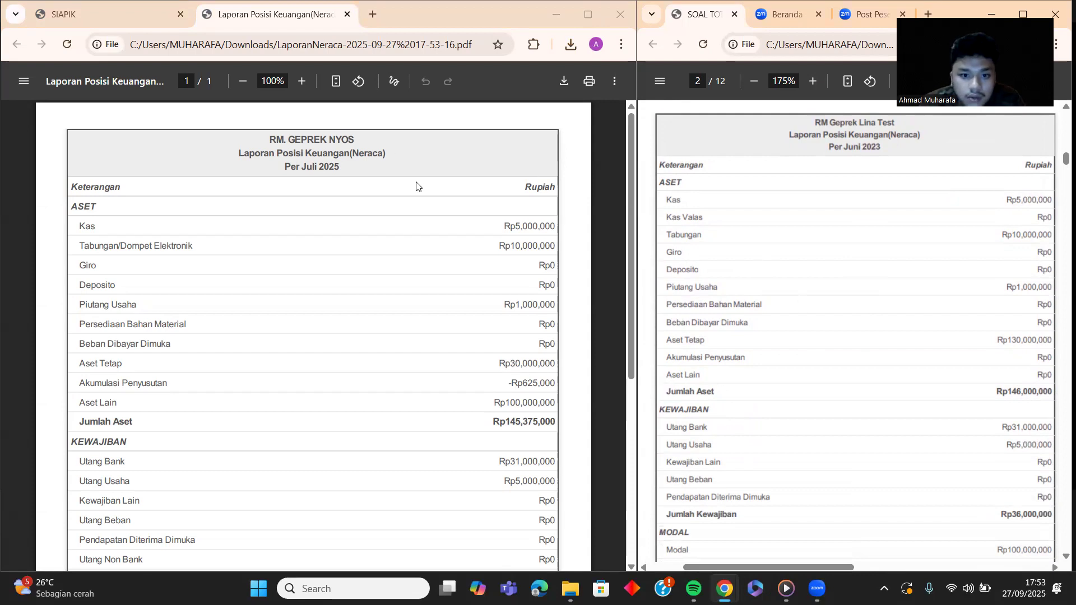
{"action": "scroll", "coordinate": [784, 353], "scroll_direction": "down", "scroll_amount": 4}
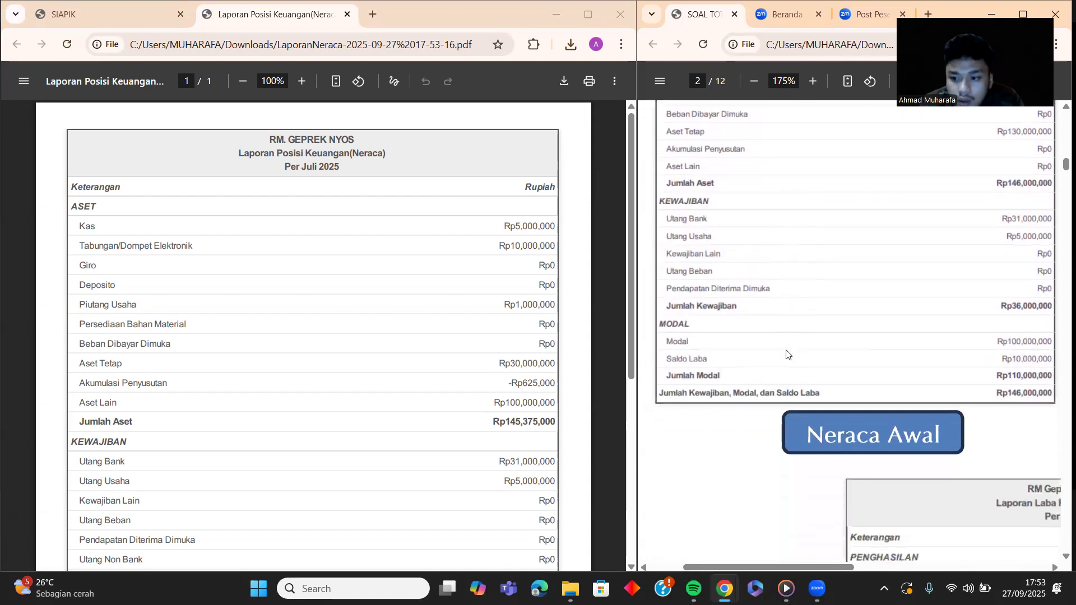
{"action": "scroll", "coordinate": [239, 405], "scroll_direction": "down", "scroll_amount": 6}
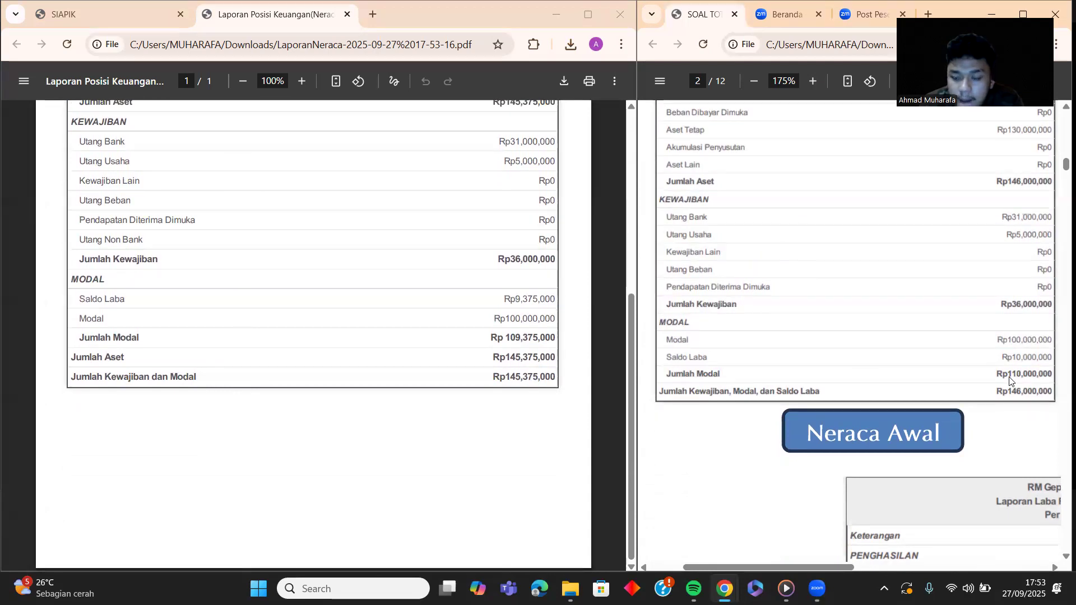
{"action": "right_click", "coordinate": [3, 62]}
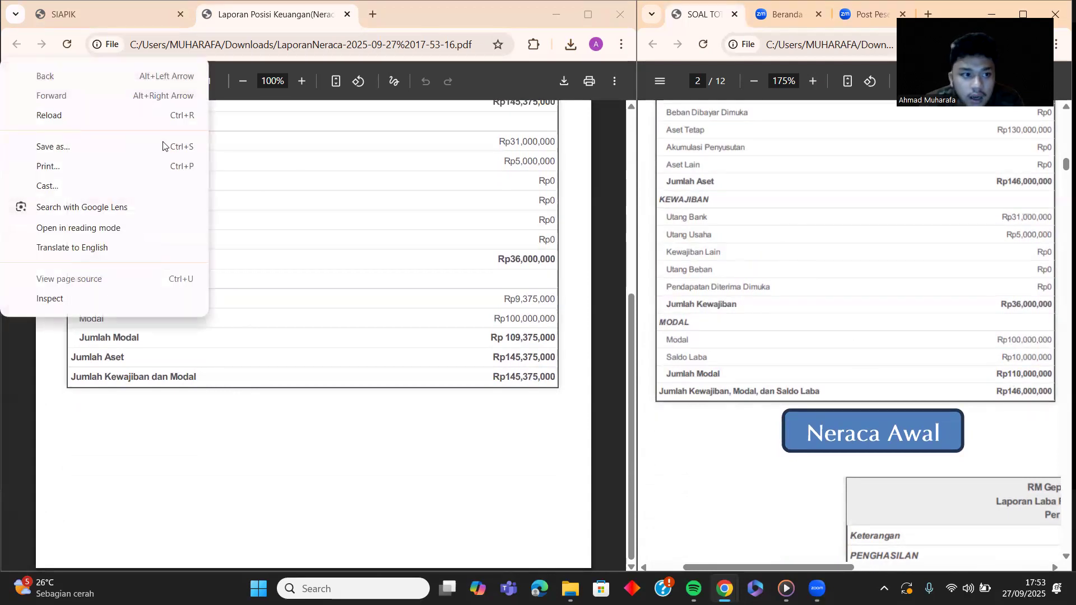
{"action": "left_click", "coordinate": [269, 130]}
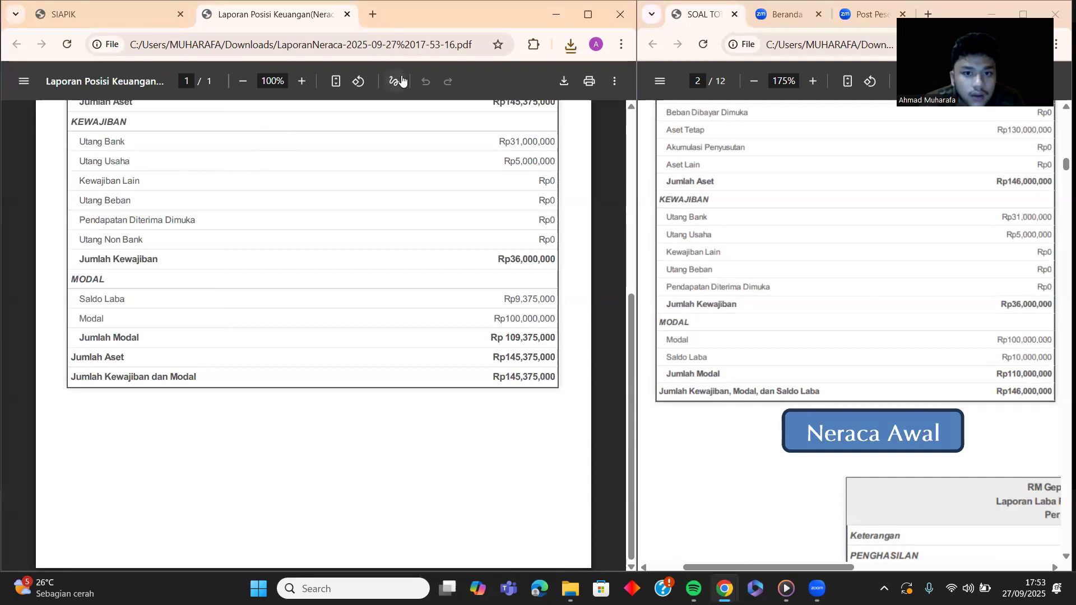
{"action": "key", "text": "ctrl+w"}
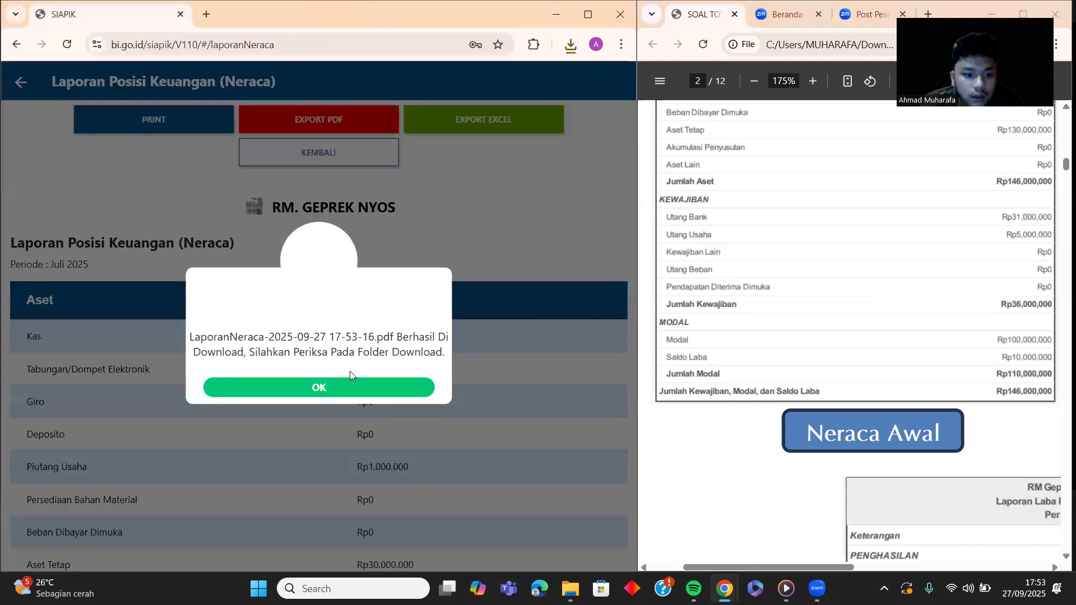
Step: Switch the Neraca to Juni 2025 (assets Rp146.000.000) and export it as PDF
{"action": "left_click", "coordinate": [340, 384]}
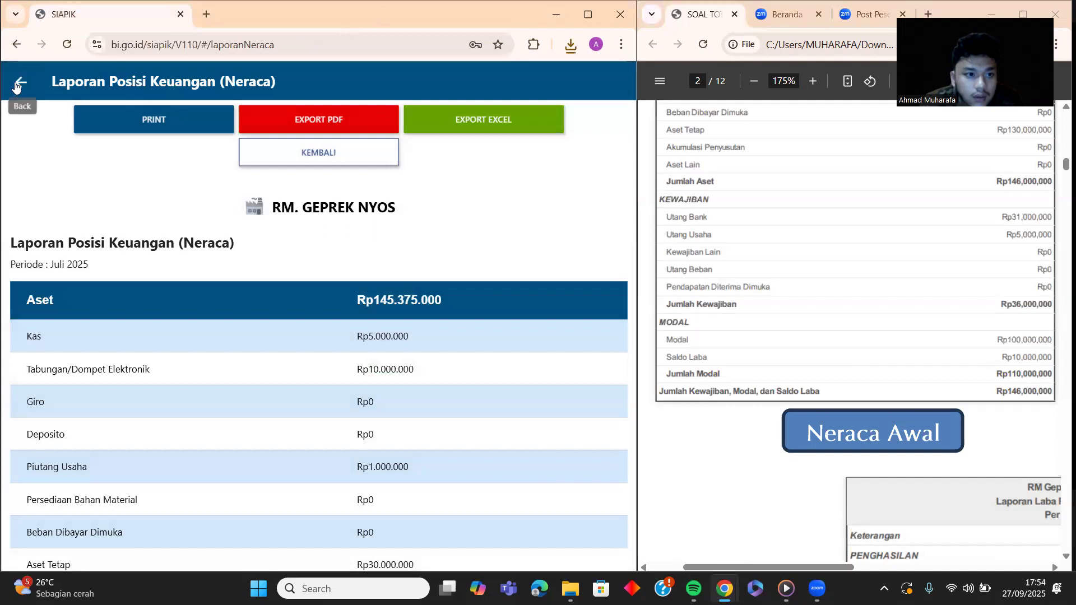
{"action": "left_click", "coordinate": [21, 81]}
{"action": "left_click", "coordinate": [259, 283]}
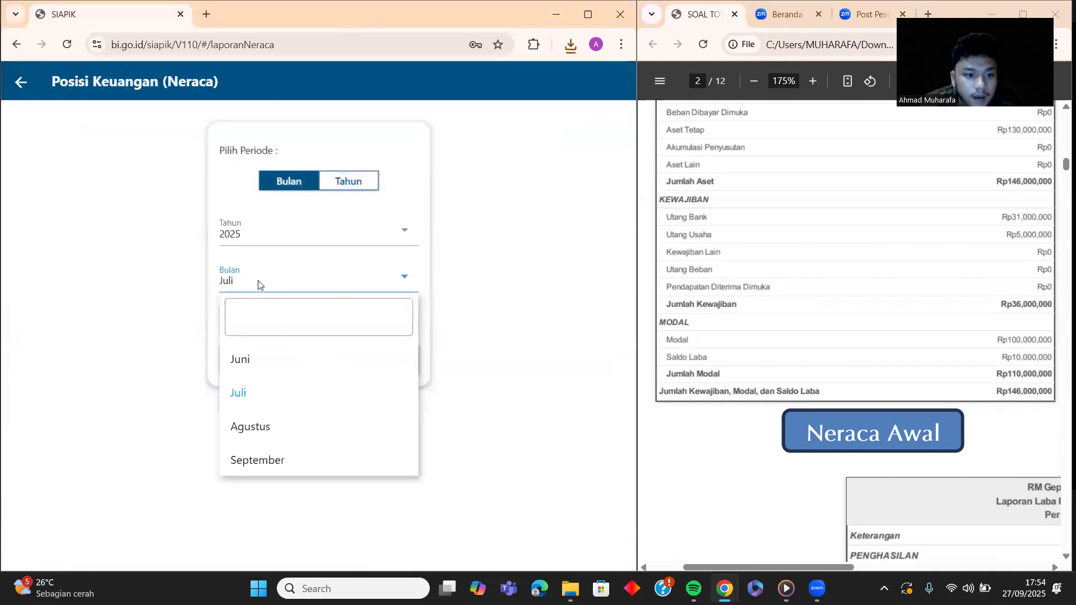
{"action": "left_click", "coordinate": [265, 371]}
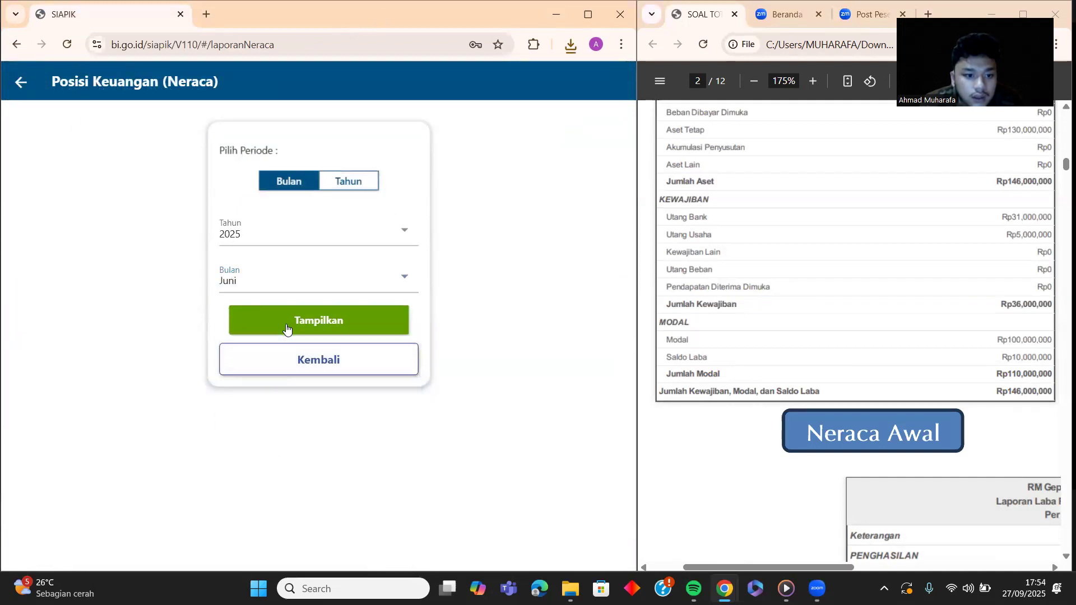
{"action": "left_click", "coordinate": [286, 331]}
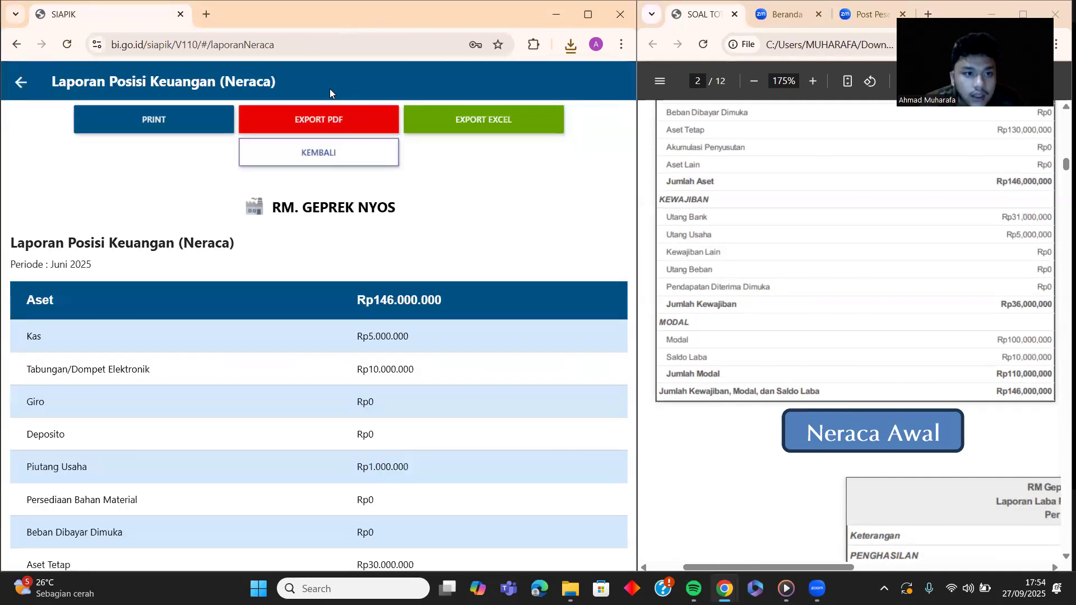
{"action": "scroll", "coordinate": [829, 316], "scroll_direction": "up", "scroll_amount": 1}
{"action": "scroll", "coordinate": [829, 316], "scroll_direction": "up", "scroll_amount": 5}
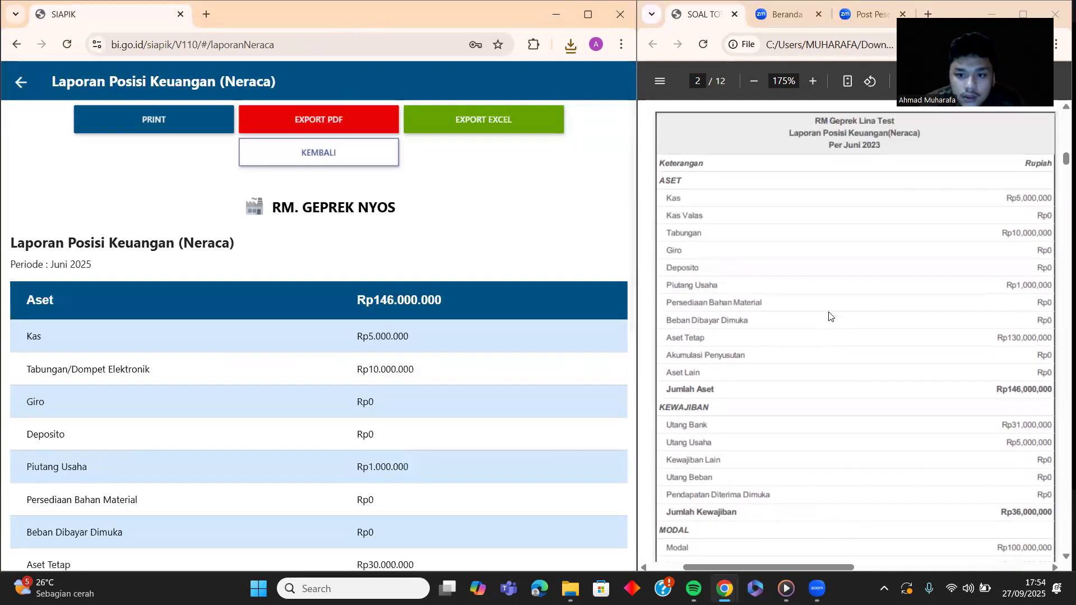
{"action": "scroll", "coordinate": [828, 316], "scroll_direction": "down", "scroll_amount": 1}
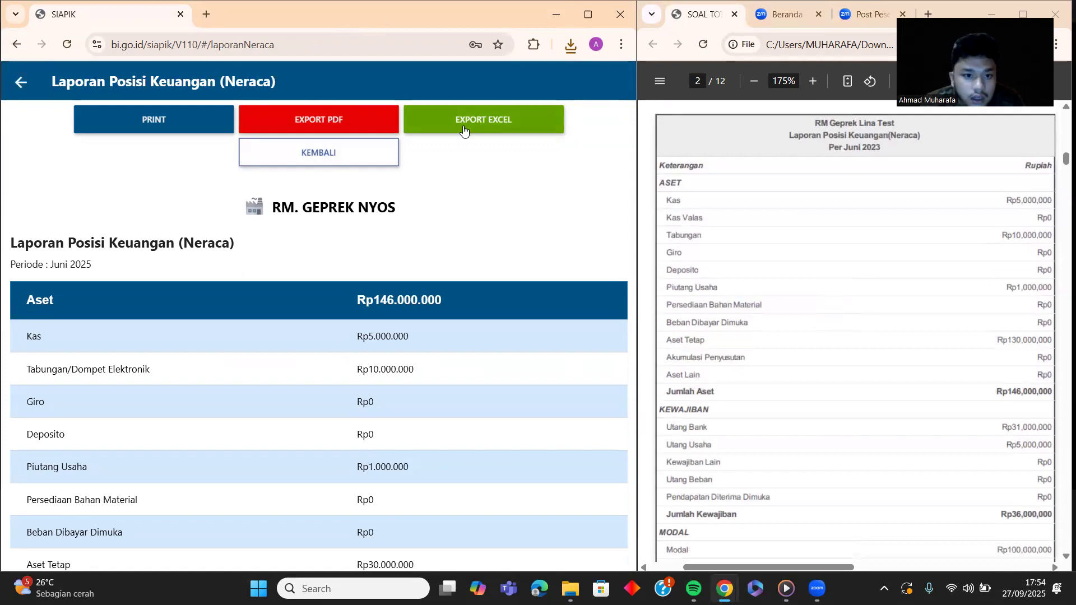
{"action": "left_click", "coordinate": [325, 125]}
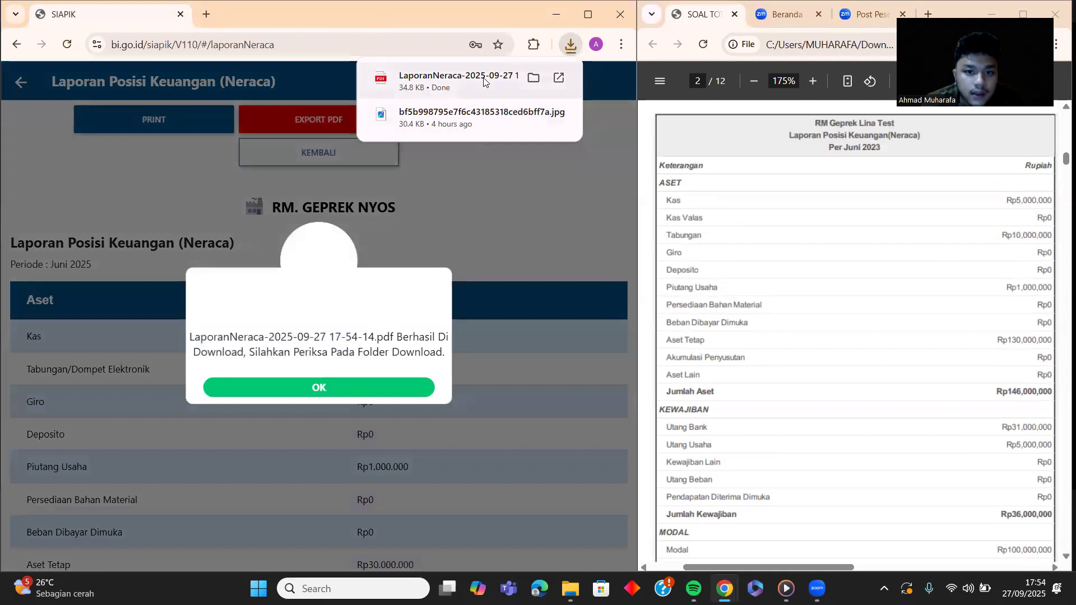
Step: Open the downloaded June 2025 Neraca PDF and scroll through its Rp146,000,000 totals
{"action": "left_click", "coordinate": [457, 81]}
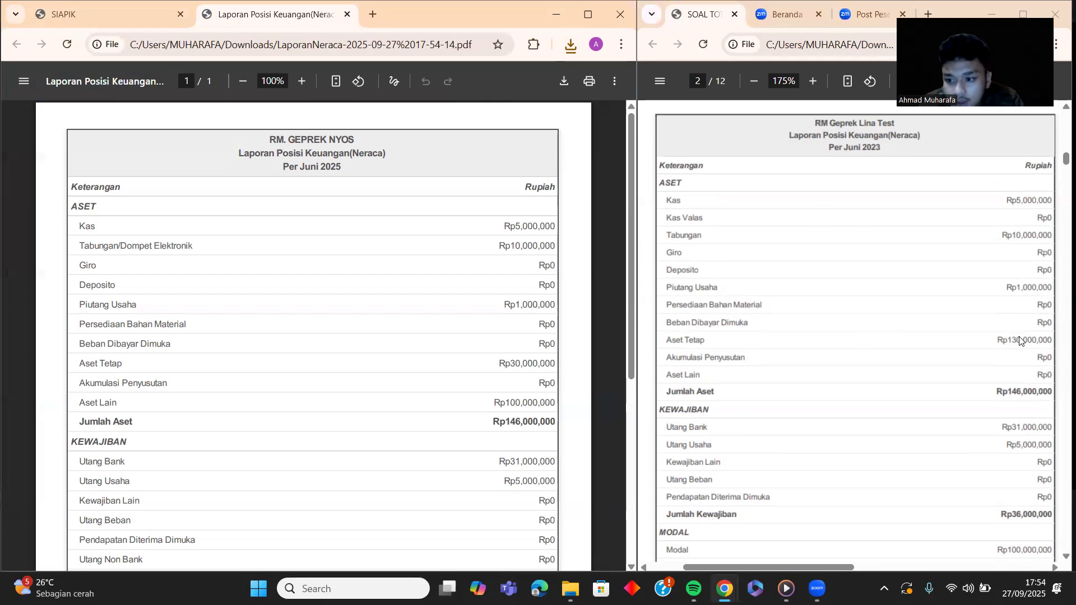
{"action": "scroll", "coordinate": [373, 263], "scroll_direction": "down", "scroll_amount": 5}
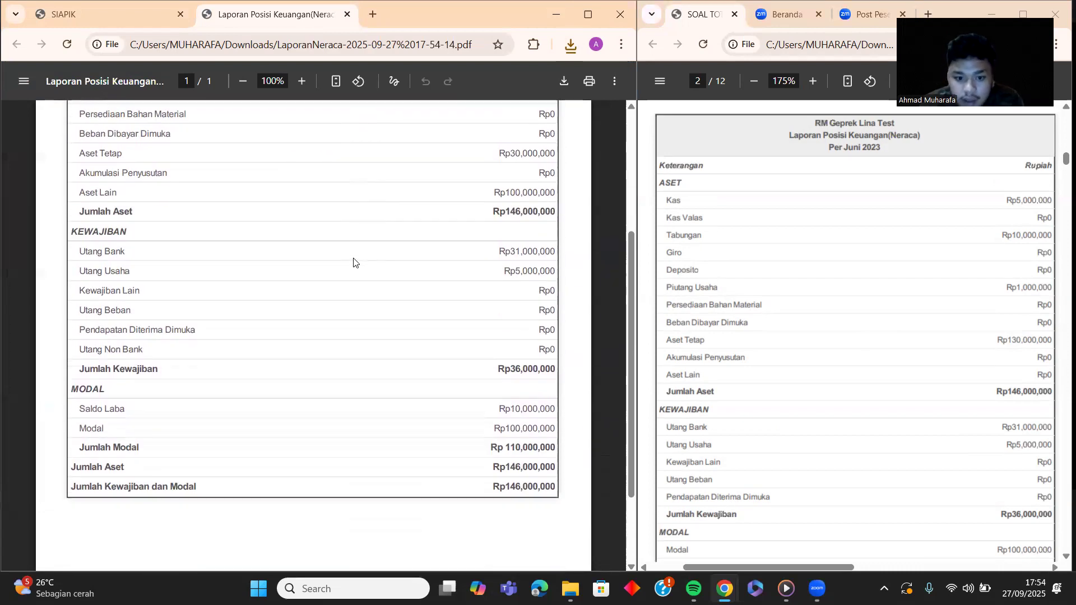
{"action": "scroll", "coordinate": [884, 365], "scroll_direction": "down", "scroll_amount": 4}
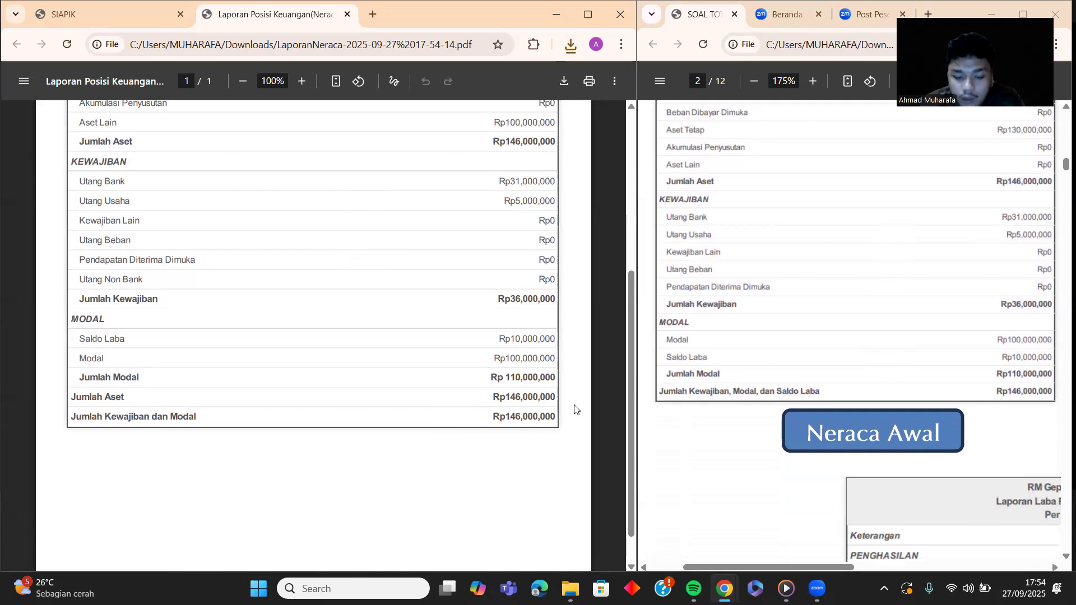
{"action": "scroll", "coordinate": [765, 351], "scroll_direction": "up", "scroll_amount": 3}
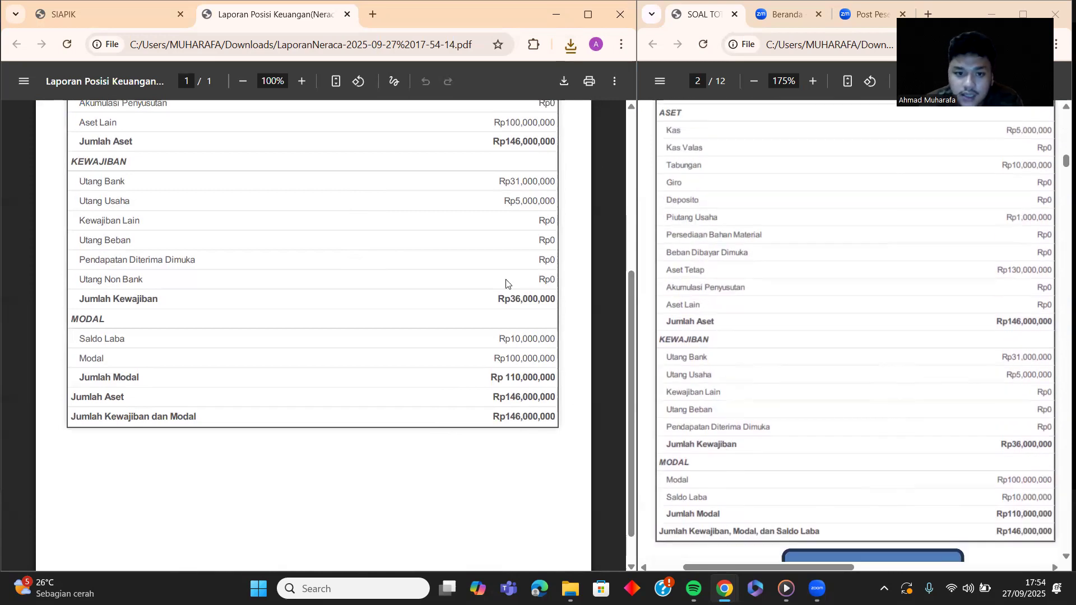
{"action": "scroll", "coordinate": [474, 263], "scroll_direction": "up", "scroll_amount": 5}
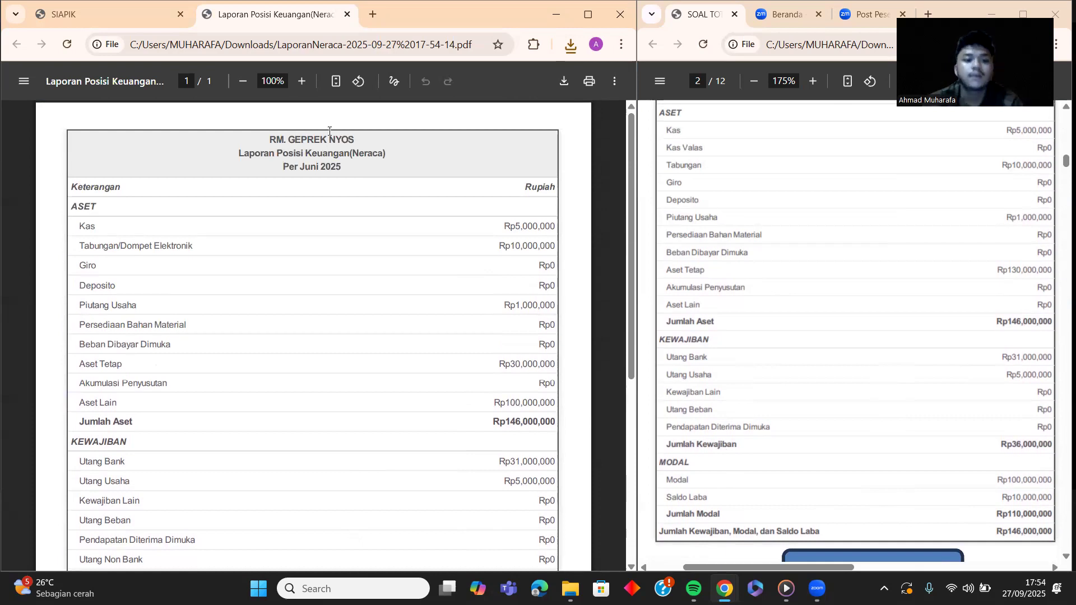
{"action": "scroll", "coordinate": [398, 331], "scroll_direction": "down", "scroll_amount": 5}
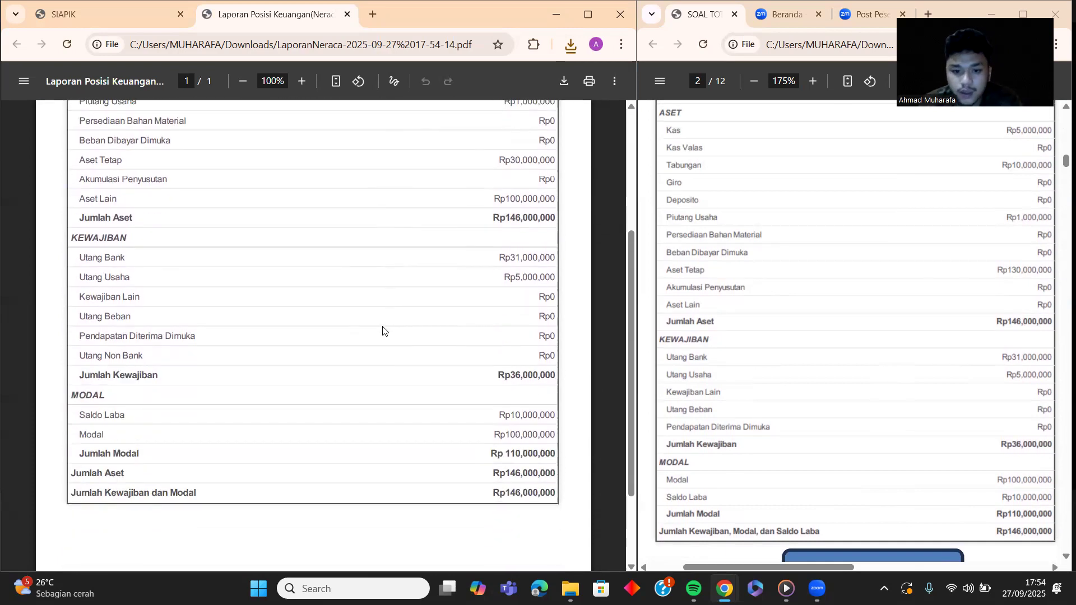
Step: Zoom out the reference PDF to compare its balance sheets side by side
{"action": "left_click", "coordinate": [754, 81]}
{"action": "left_click", "coordinate": [754, 81]}
{"action": "left_click", "coordinate": [754, 81]}
{"action": "left_click", "coordinate": [753, 81]}
{"action": "left_click", "coordinate": [753, 81]}
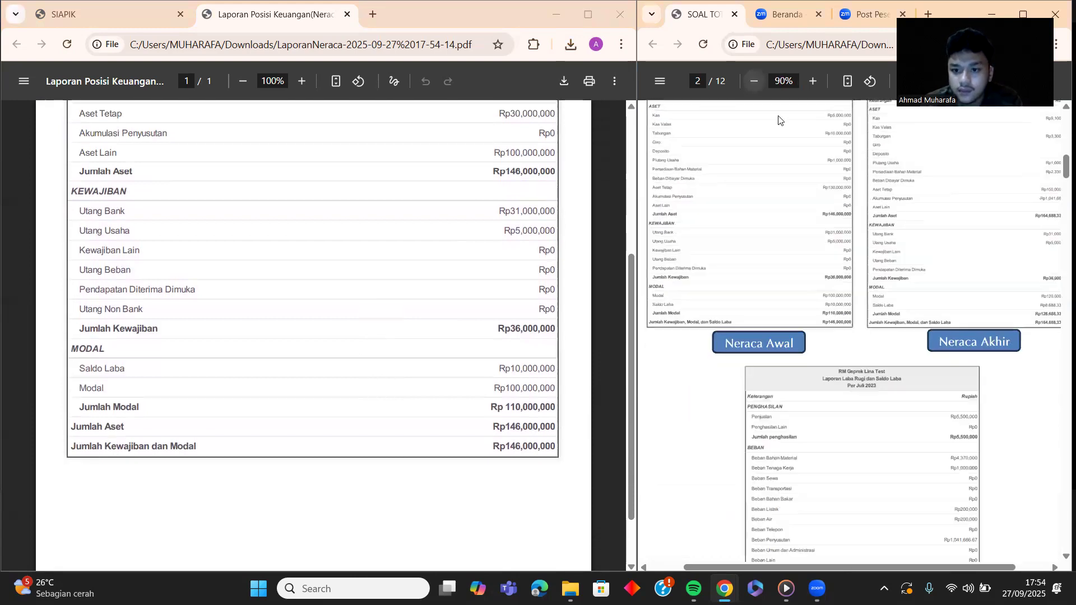
{"action": "scroll", "coordinate": [833, 208], "scroll_direction": "up", "scroll_amount": 1}
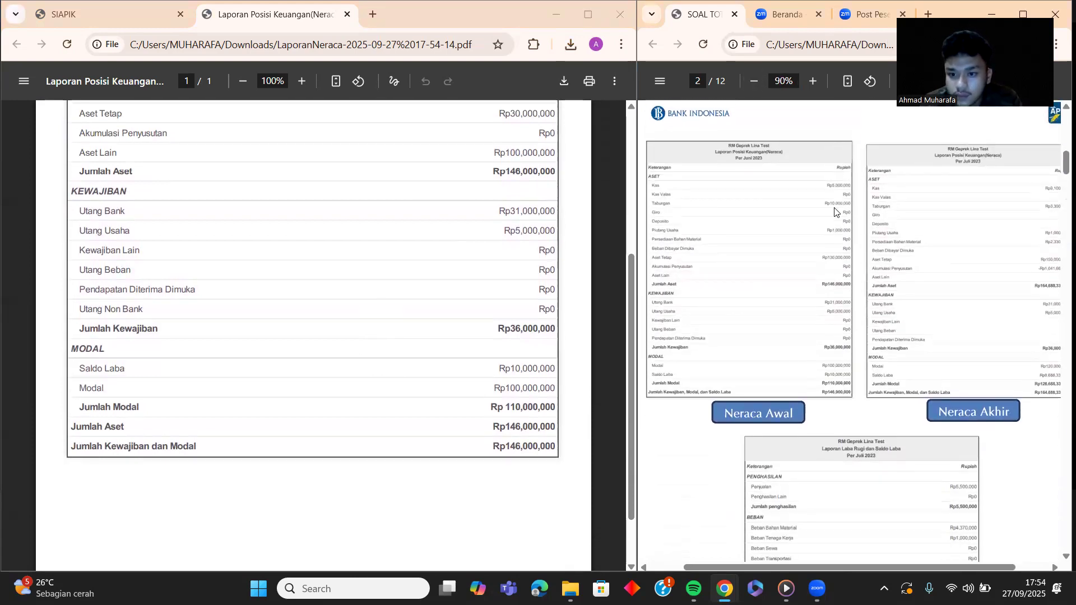
{"action": "left_click_drag", "start_coordinate": [866, 565], "coordinate": [874, 564]}
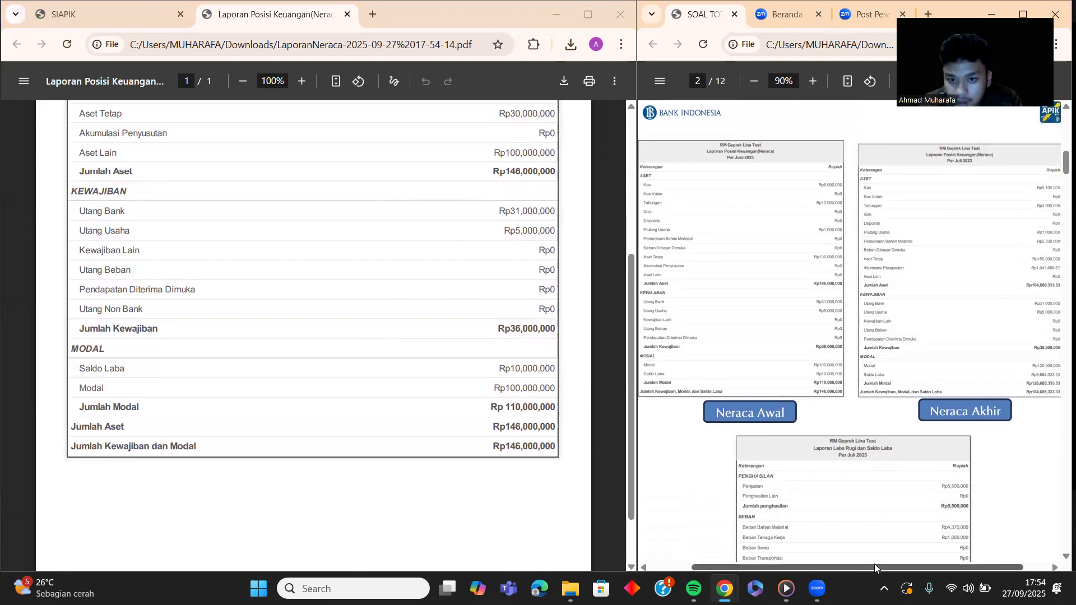
{"action": "scroll", "coordinate": [867, 307], "scroll_direction": "up", "scroll_amount": 7}
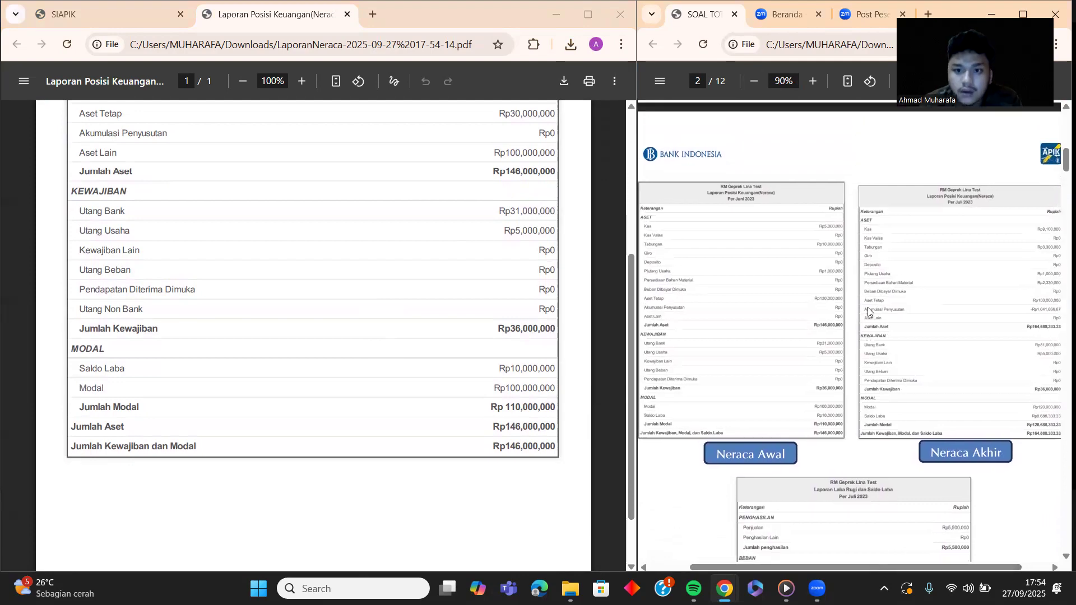
{"action": "scroll", "coordinate": [868, 311], "scroll_direction": "up", "scroll_amount": 4}
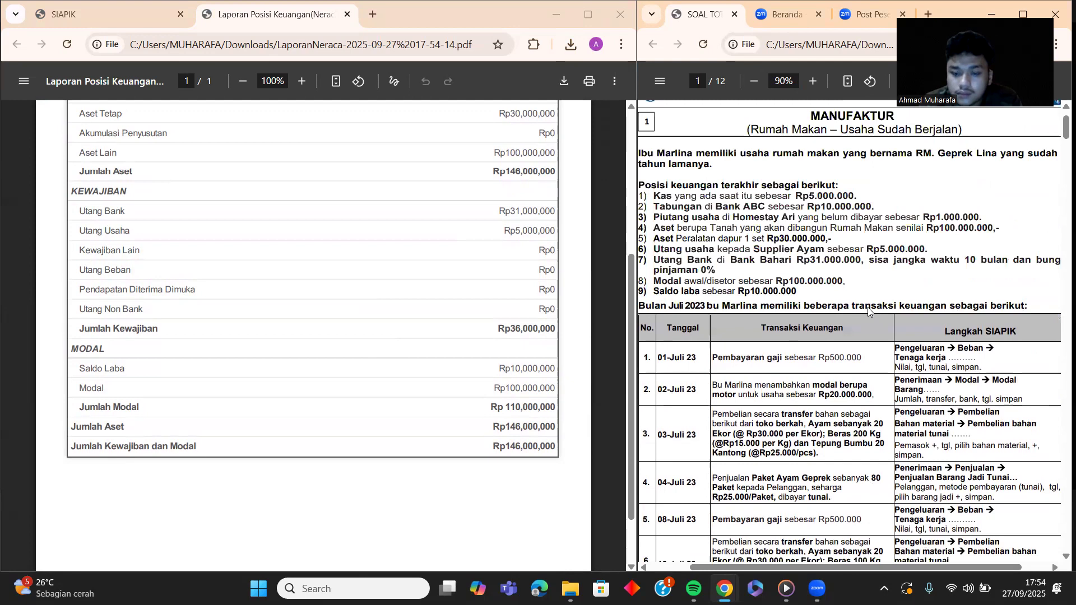
{"action": "scroll", "coordinate": [868, 311], "scroll_direction": "down", "scroll_amount": 3}
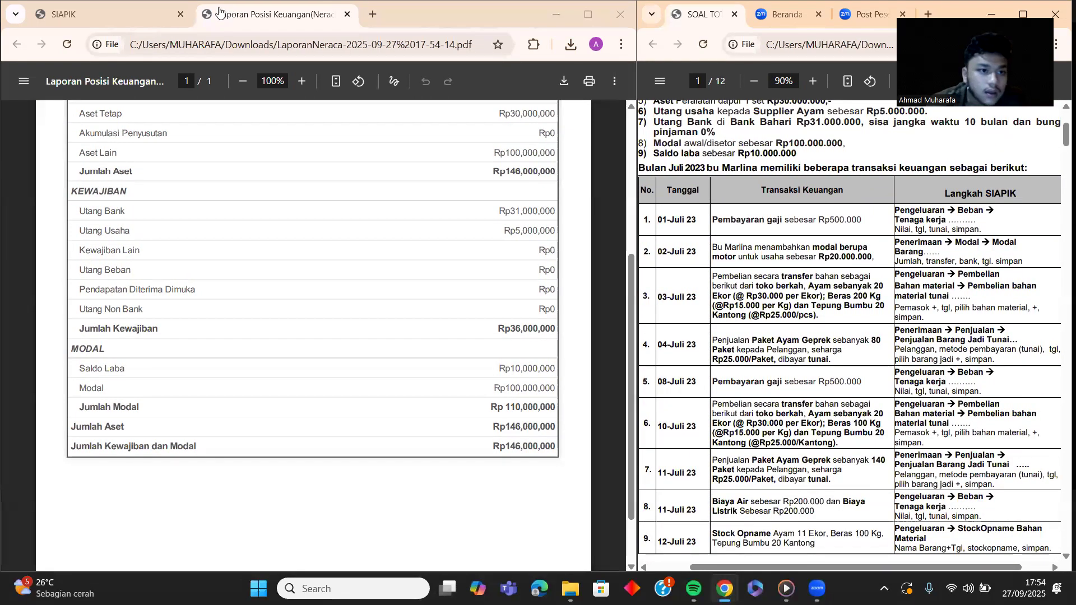
Step: Back in SIAPIK, dismiss the download-success notice and leave the reports for the Transaksi page
{"action": "left_click", "coordinate": [102, 8]}
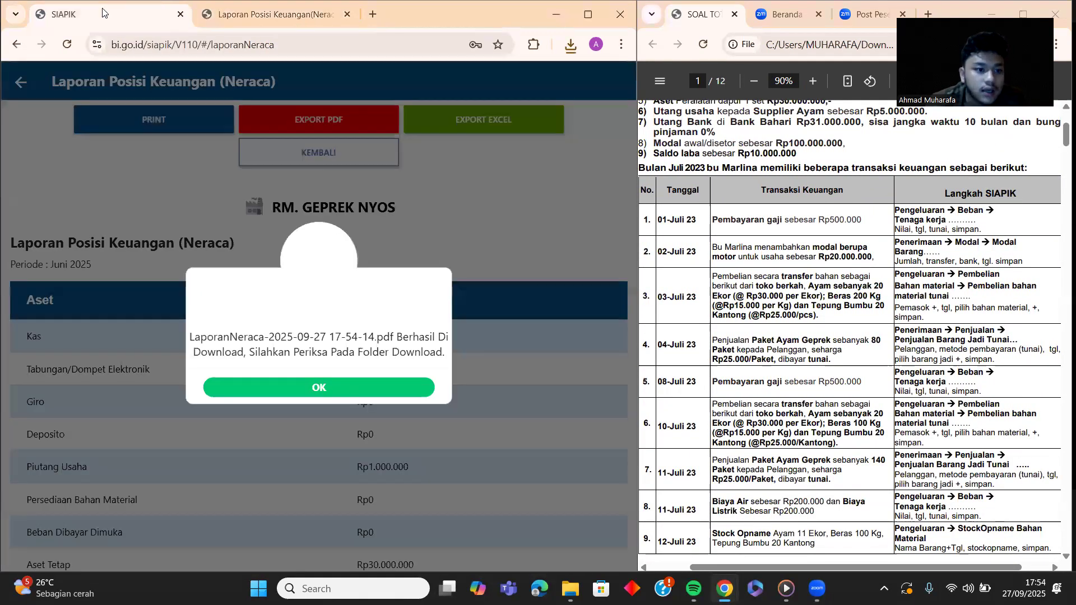
{"action": "left_click", "coordinate": [296, 388]}
{"action": "left_click", "coordinate": [20, 82]}
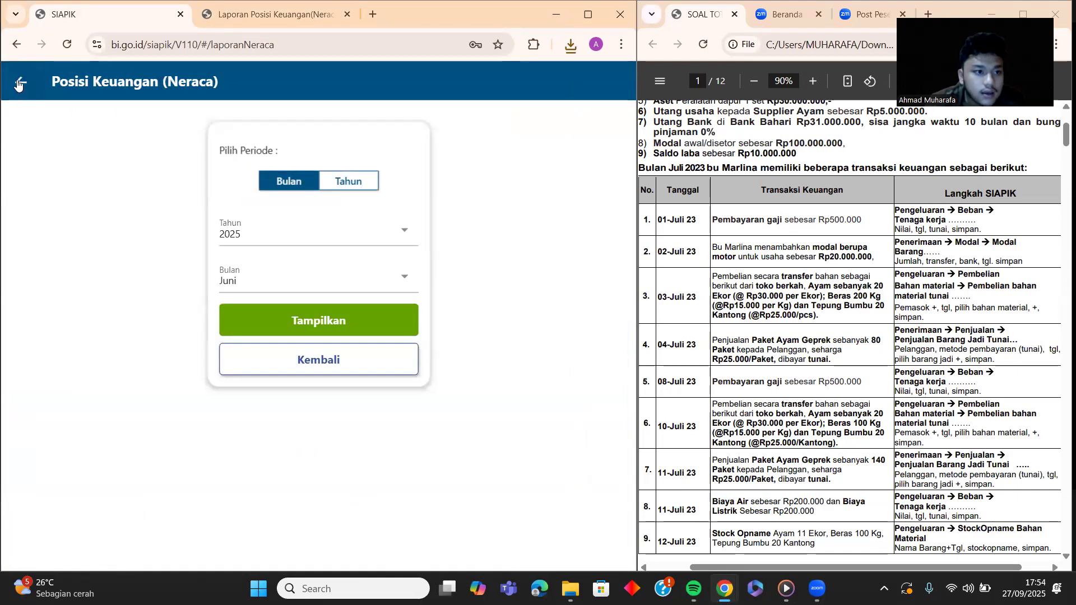
{"action": "left_click", "coordinate": [19, 82]}
{"action": "left_click", "coordinate": [18, 84]}
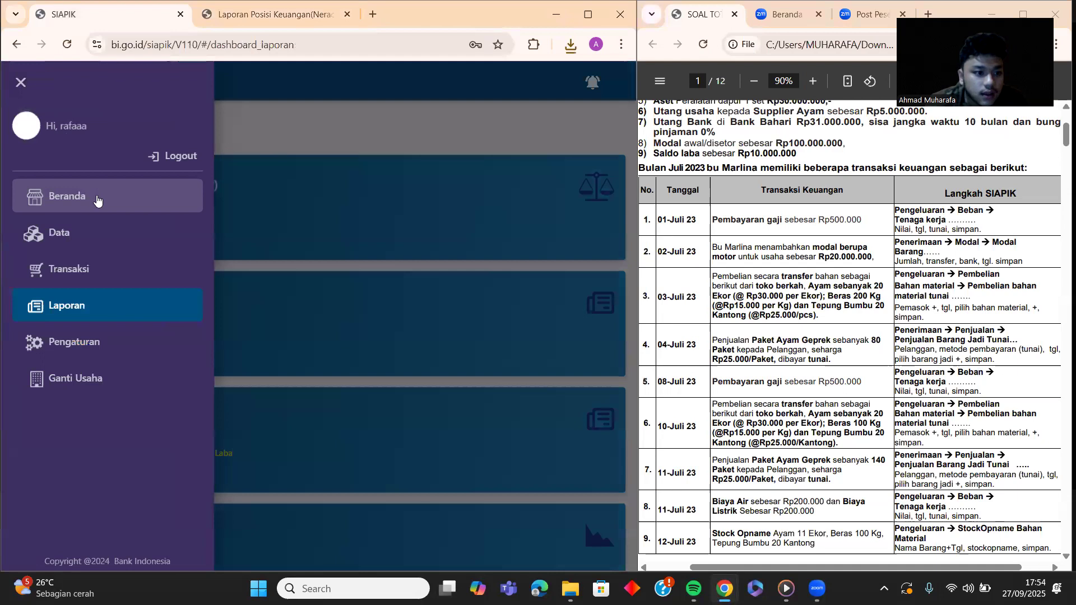
{"action": "left_click", "coordinate": [76, 264]}
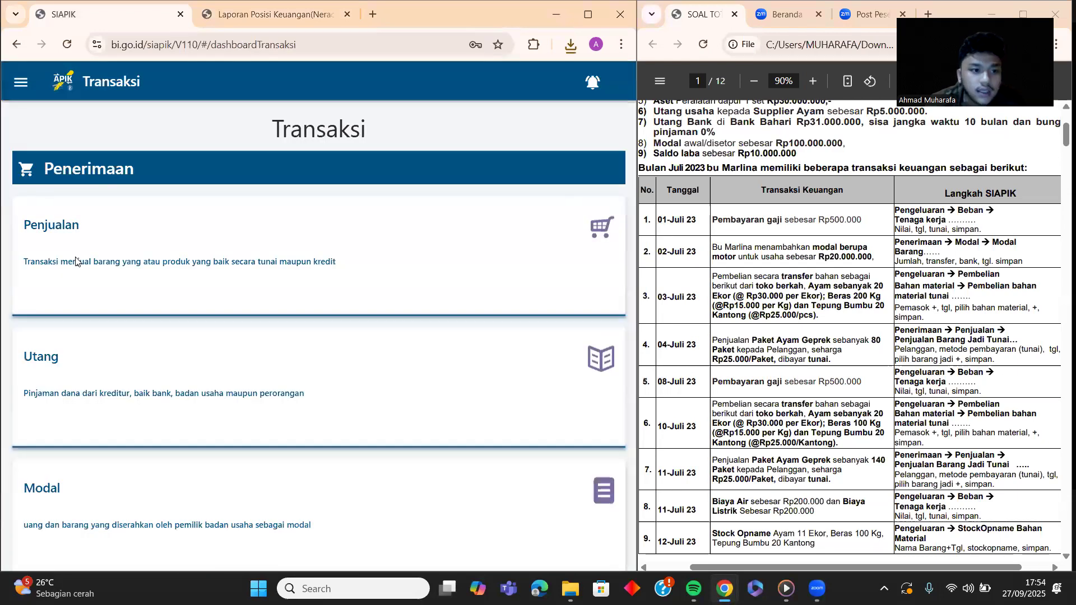
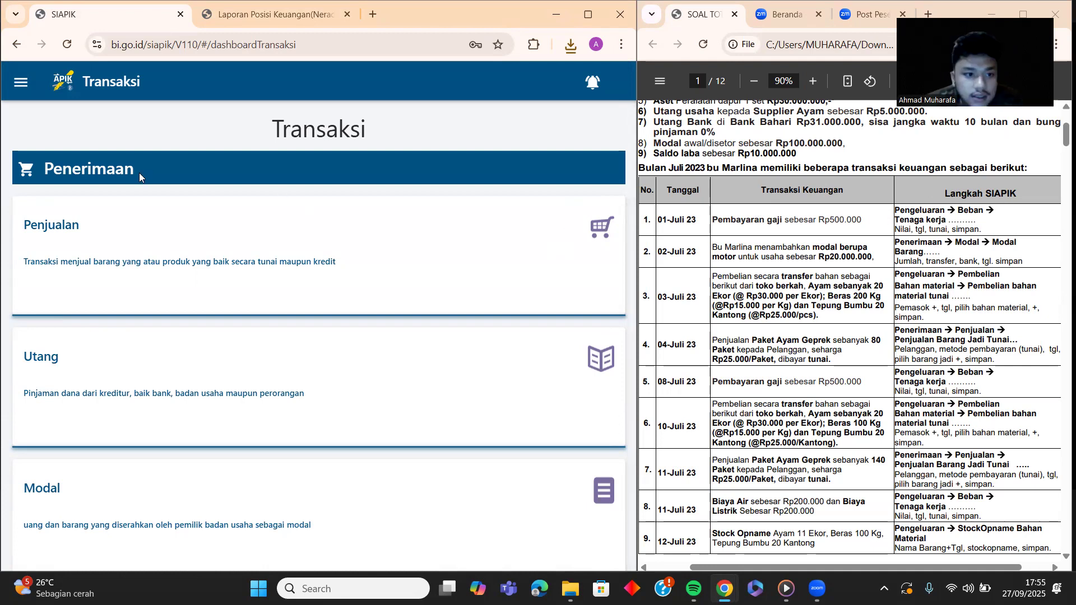
Step: Open the Beban Tenaga Kerja entry form from the Beban card under Pengeluaran
{"action": "scroll", "coordinate": [103, 172], "scroll_direction": "down", "scroll_amount": 12}
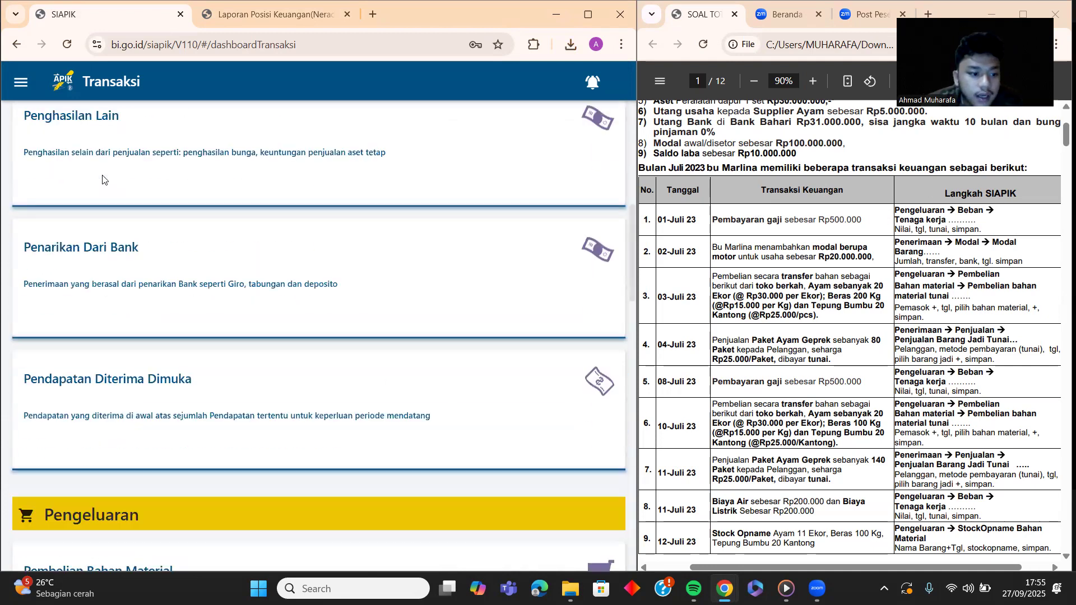
{"action": "scroll", "coordinate": [65, 256], "scroll_direction": "up", "scroll_amount": 5}
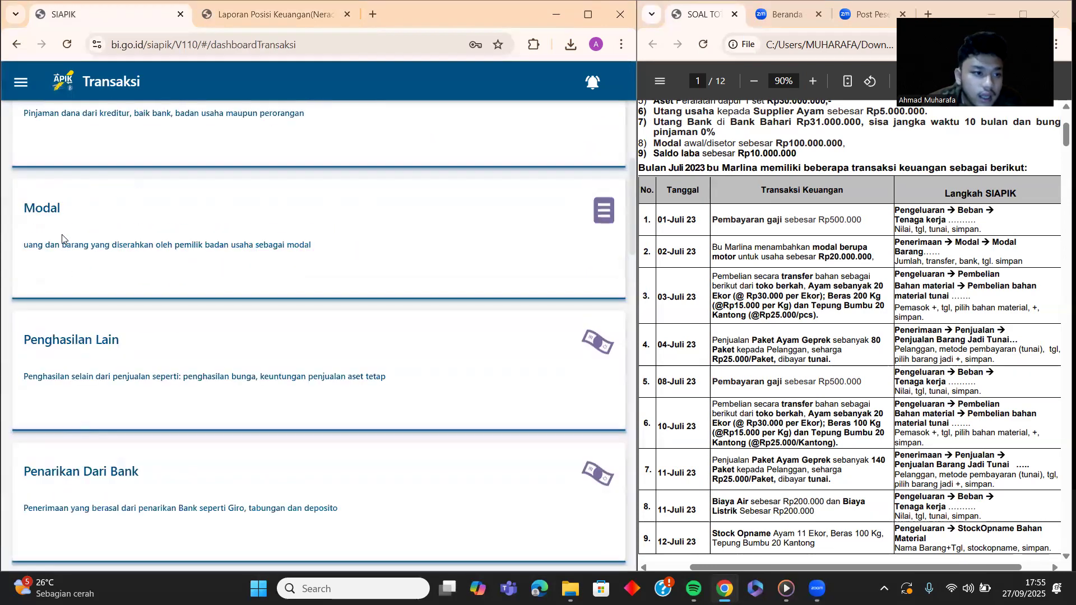
{"action": "scroll", "coordinate": [84, 151], "scroll_direction": "up", "scroll_amount": 5}
{"action": "scroll", "coordinate": [99, 197], "scroll_direction": "down", "scroll_amount": 3}
{"action": "scroll", "coordinate": [99, 197], "scroll_direction": "down", "scroll_amount": 10}
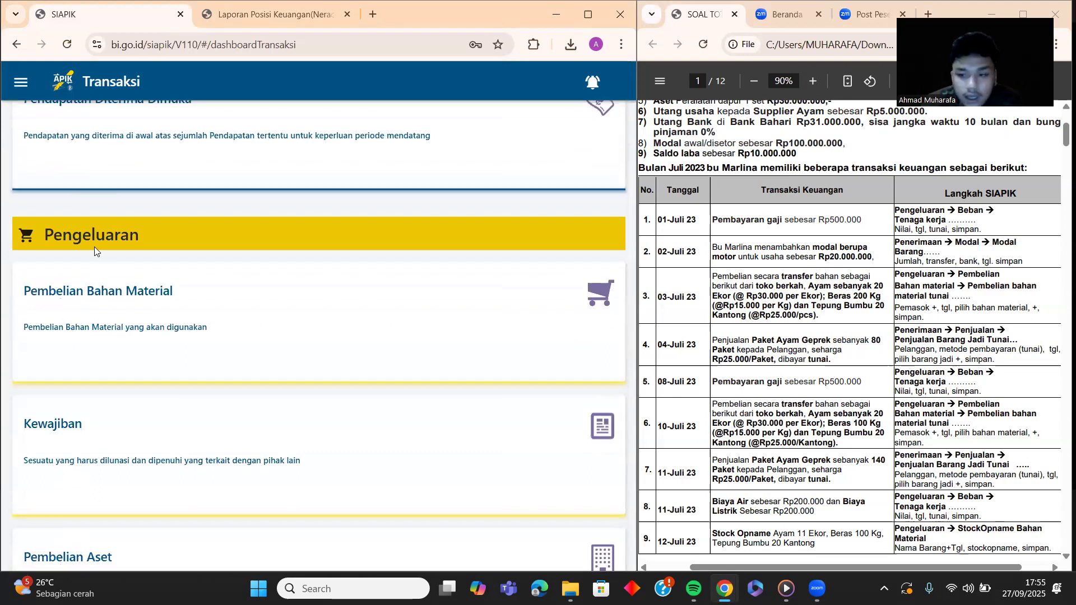
{"action": "scroll", "coordinate": [95, 249], "scroll_direction": "down", "scroll_amount": 1}
{"action": "scroll", "coordinate": [94, 250], "scroll_direction": "down", "scroll_amount": 6}
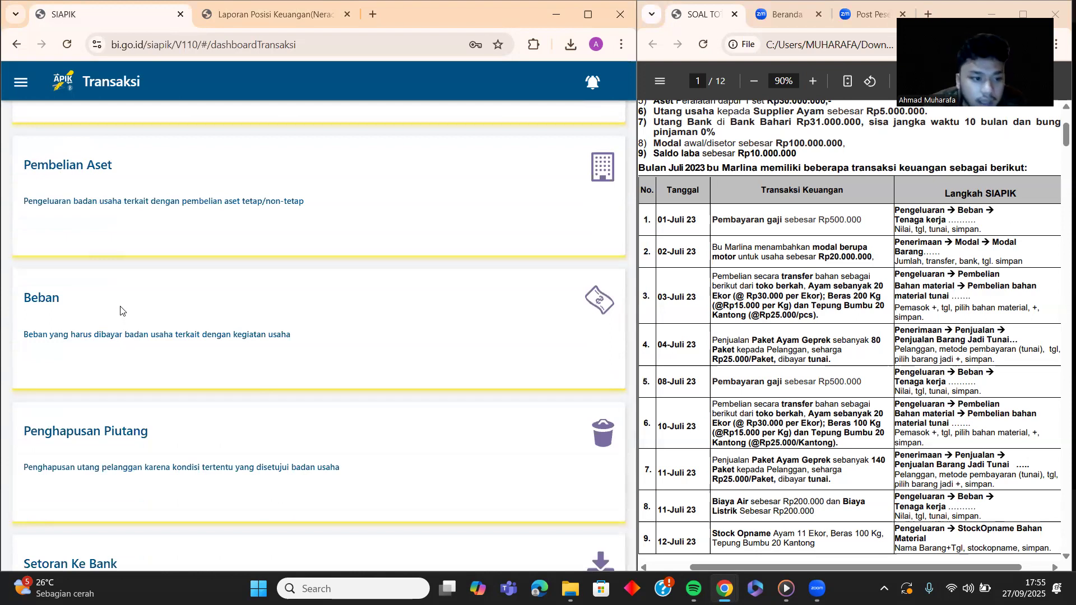
{"action": "left_click", "coordinate": [122, 311]}
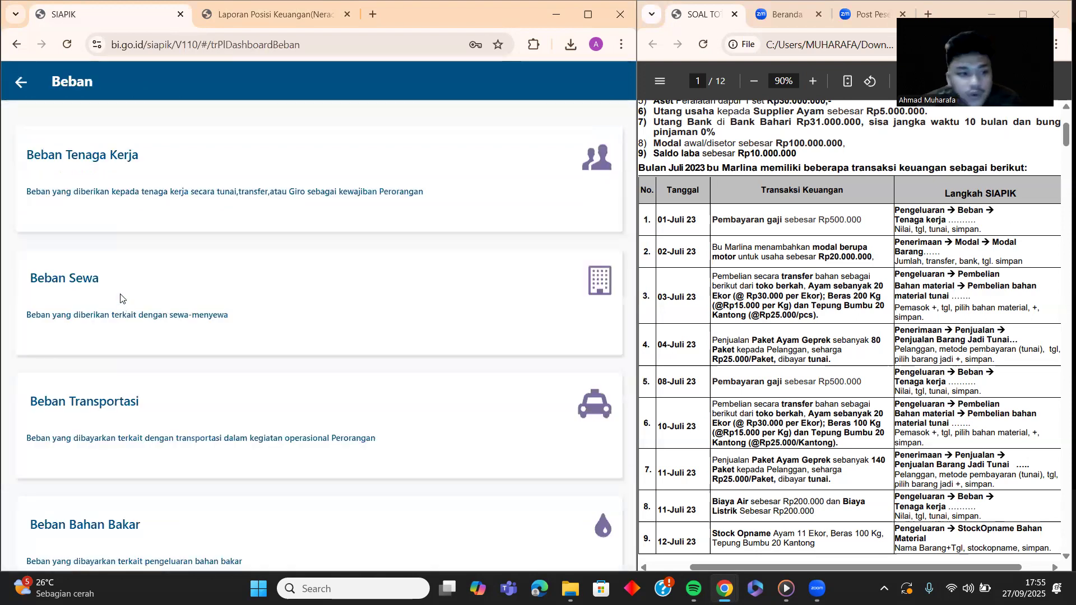
{"action": "left_click", "coordinate": [110, 166]}
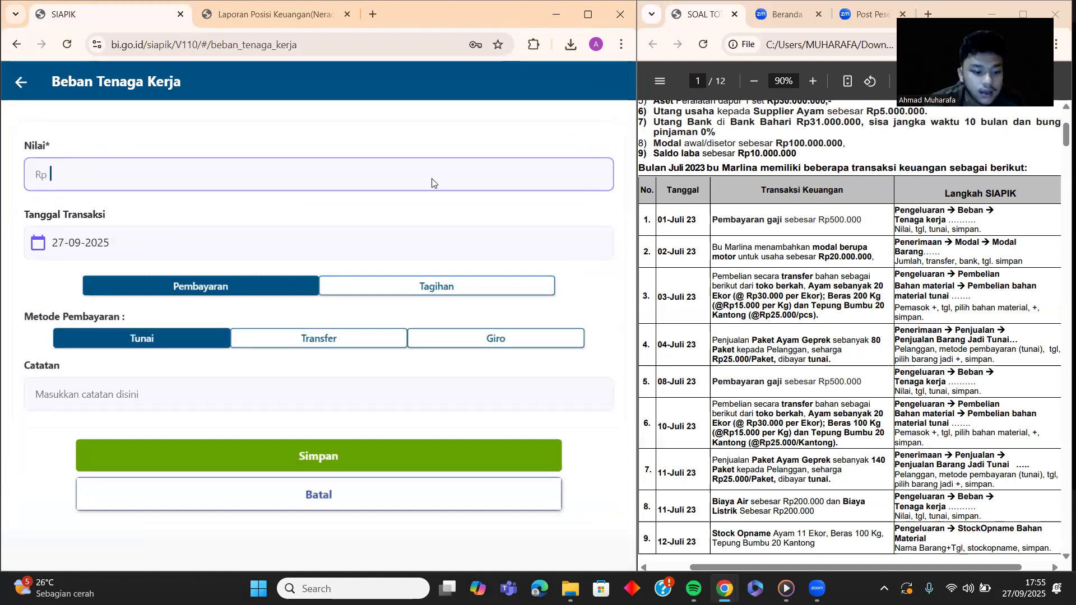
Step: Enter a labour expense of Rp 500.000 dated 01 July 2025
{"action": "type", "text": "5000000"}
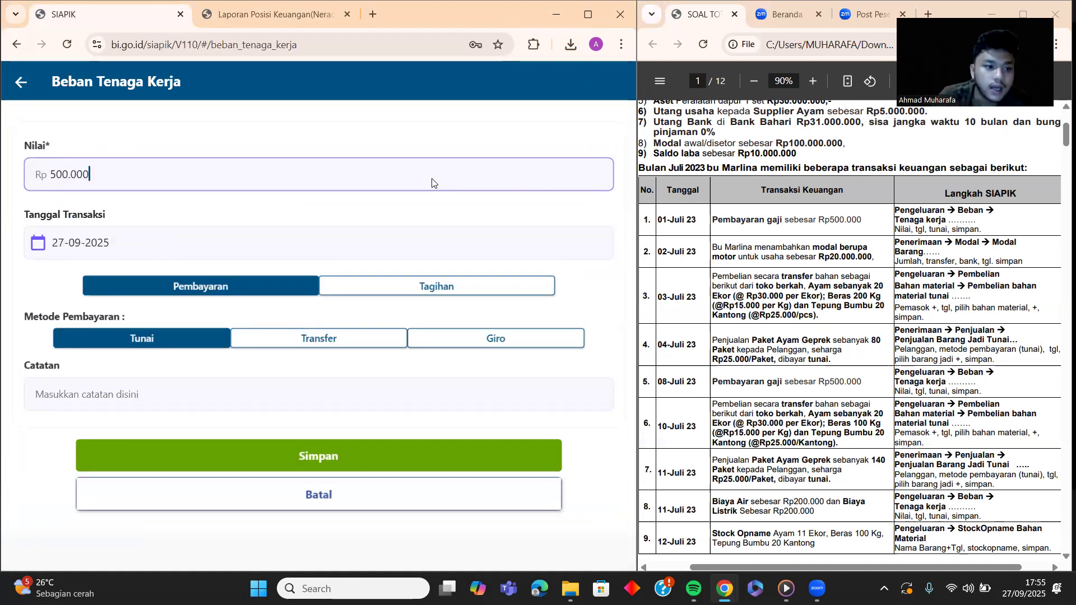
{"action": "left_click", "coordinate": [126, 250]}
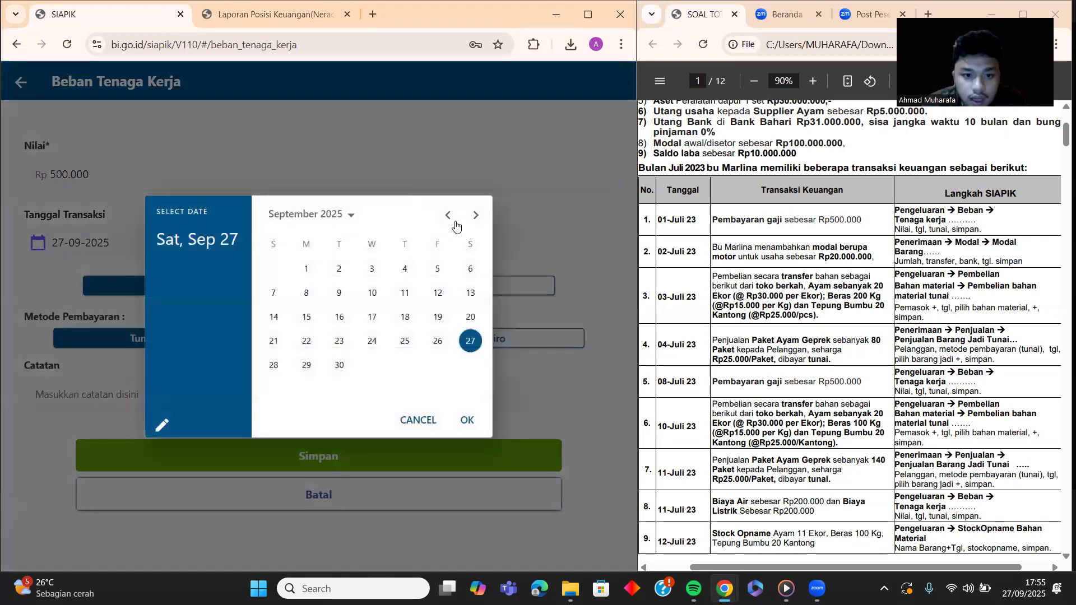
{"action": "left_click", "coordinate": [454, 221]}
{"action": "left_click", "coordinate": [452, 218]}
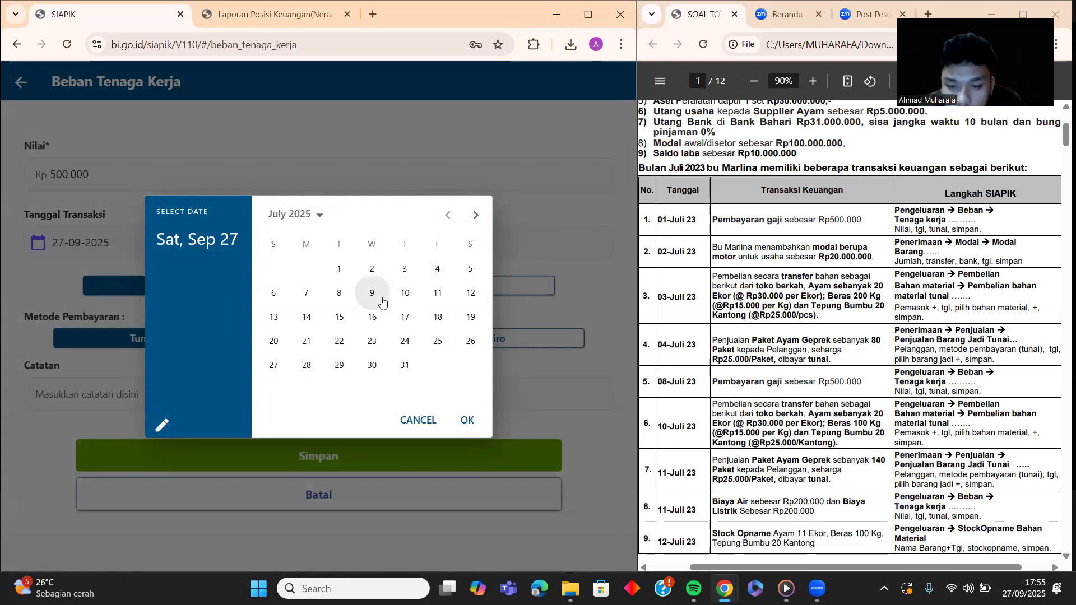
{"action": "left_click", "coordinate": [339, 269]}
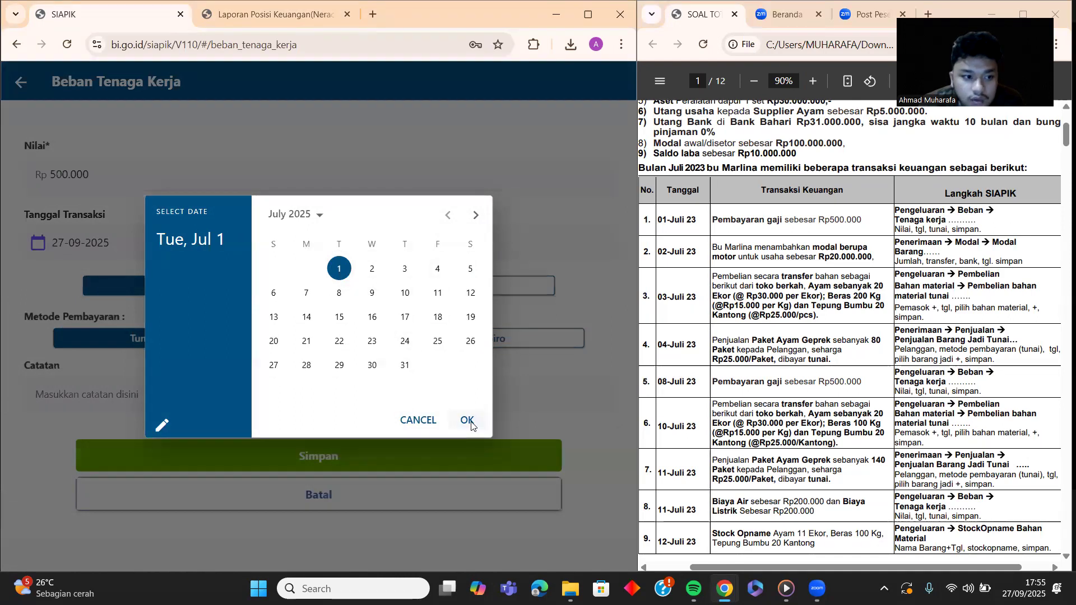
{"action": "left_click", "coordinate": [468, 421]}
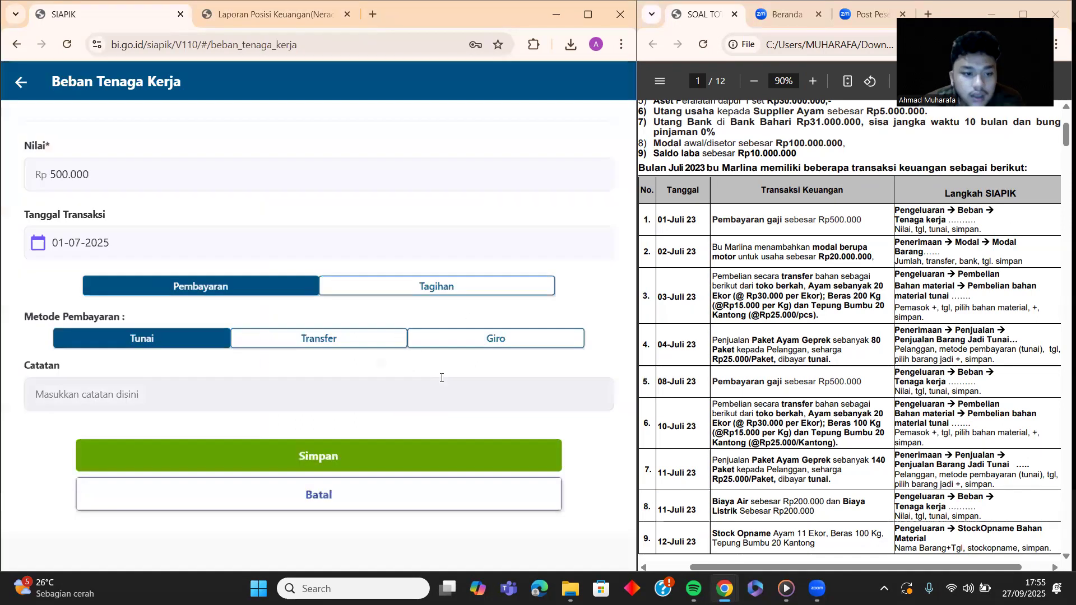
Step: Add the note 'pembayaran gaji', save the payment, and return to the Transaksi menu
{"action": "left_click", "coordinate": [144, 390]}
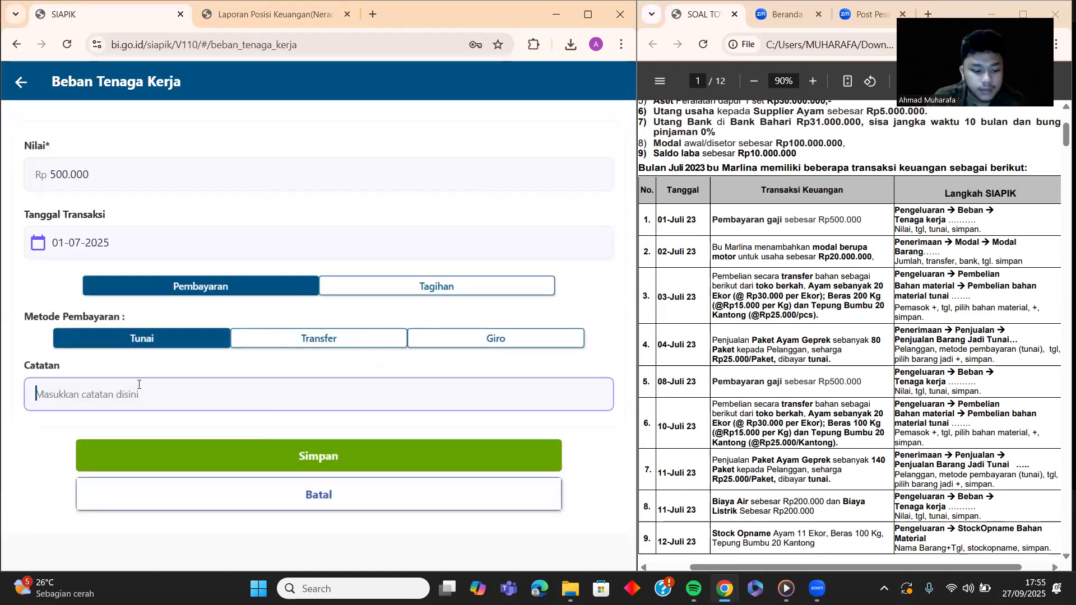
{"action": "type", "text": "pembayaran gaji"}
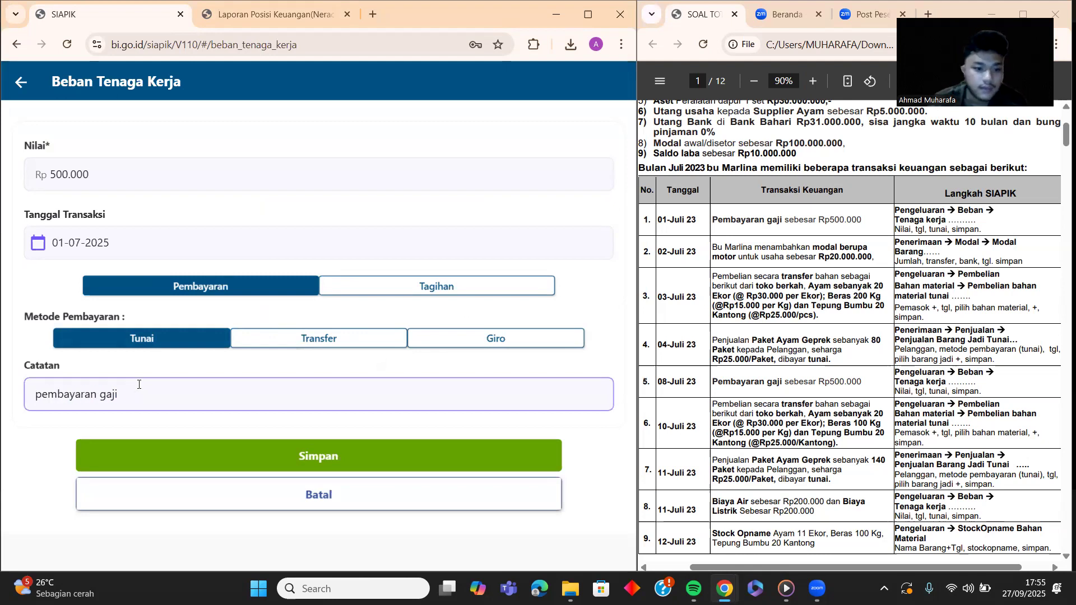
{"action": "left_click", "coordinate": [274, 454]}
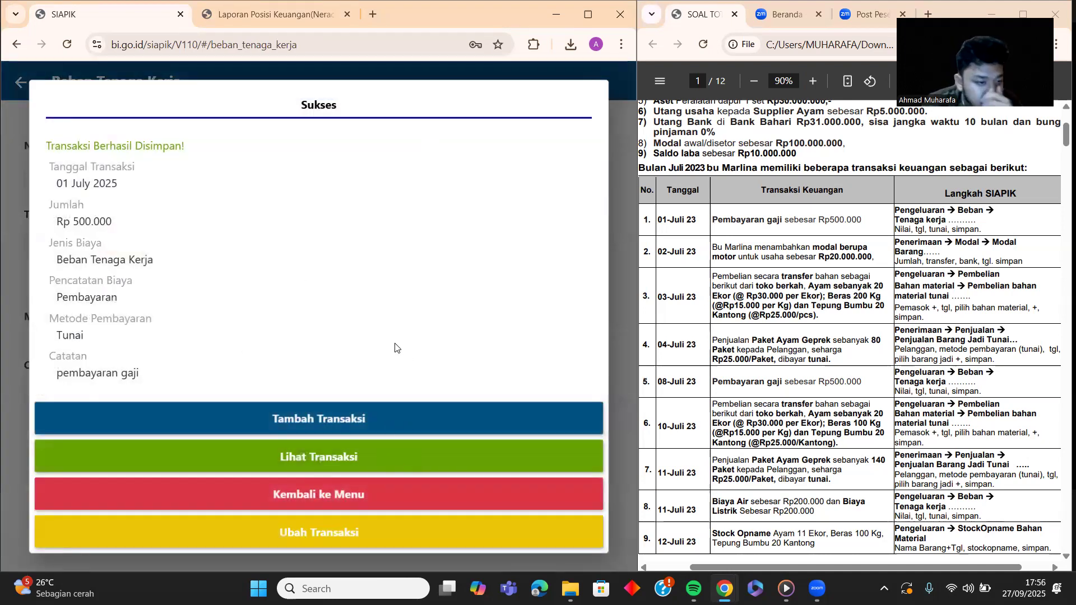
{"action": "left_click", "coordinate": [348, 493]}
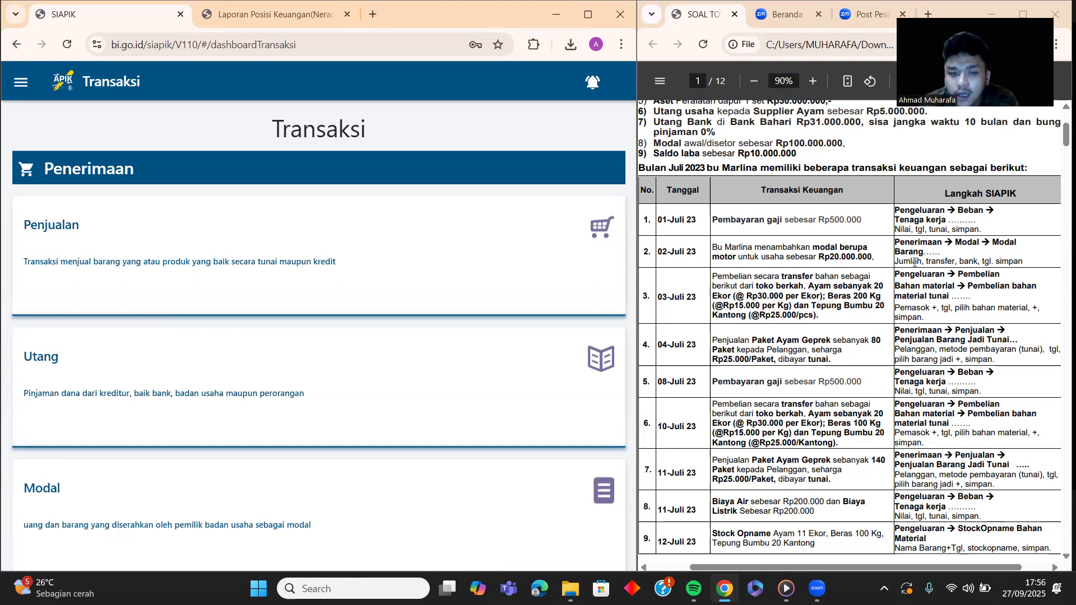
Step: Open the Modal Barang form from the Modal card on the Transaksi dashboard
{"action": "scroll", "coordinate": [129, 327], "scroll_direction": "down", "scroll_amount": 2}
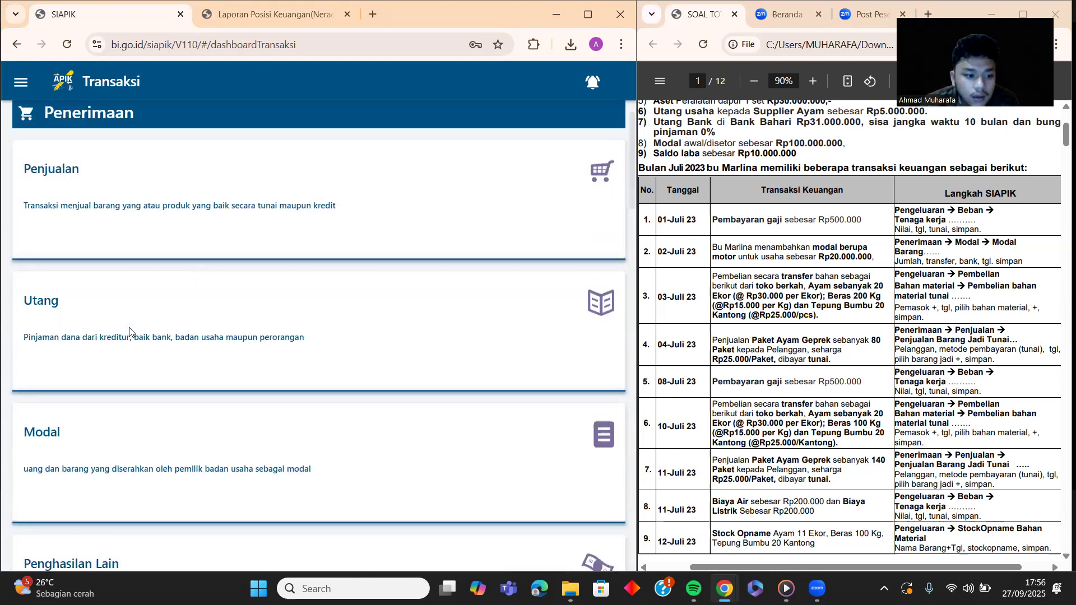
{"action": "left_click", "coordinate": [129, 380]}
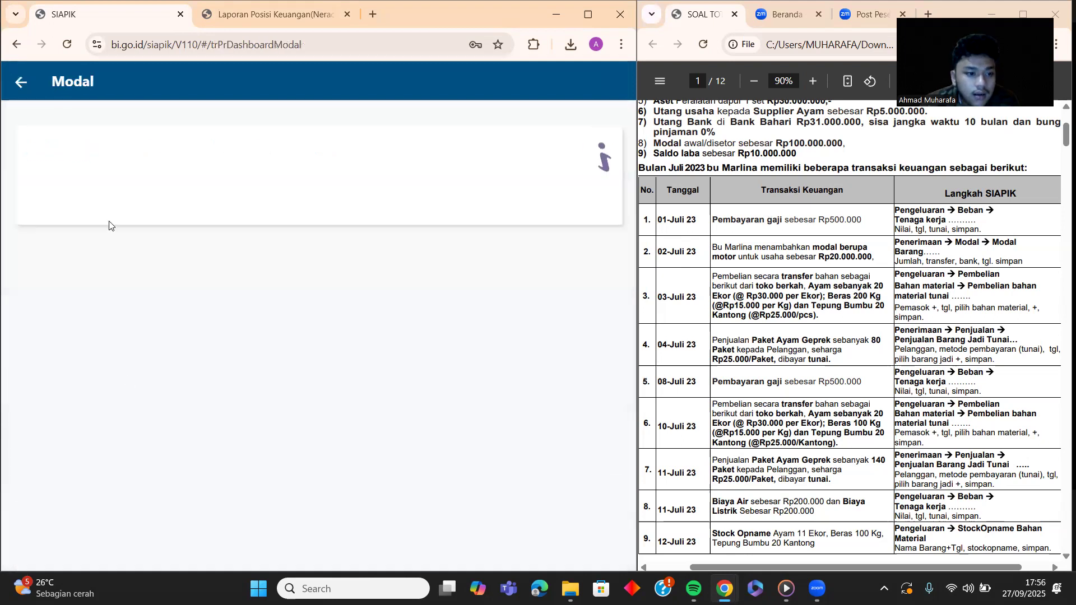
{"action": "left_click", "coordinate": [109, 300]}
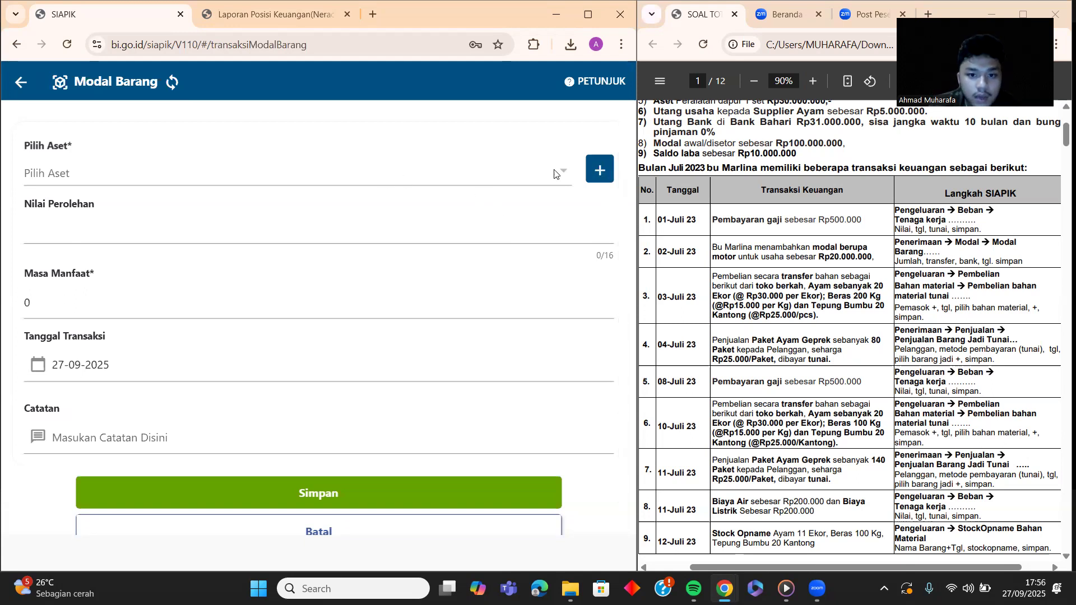
Step: Start a new asset and name it MOTOR
{"action": "left_click", "coordinate": [591, 167]}
{"action": "left_click", "coordinate": [333, 224]}
{"action": "type", "text": "M"}
{"action": "key", "text": "BackSpace"}
{"action": "type", "text": "MOT"}
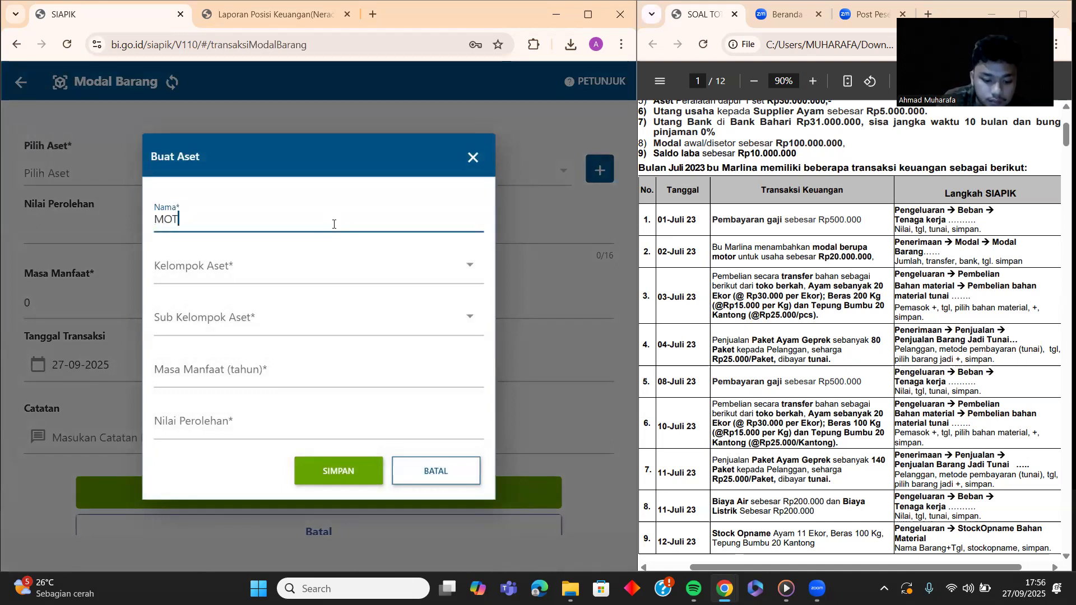
{"action": "type", "text": "OR"}
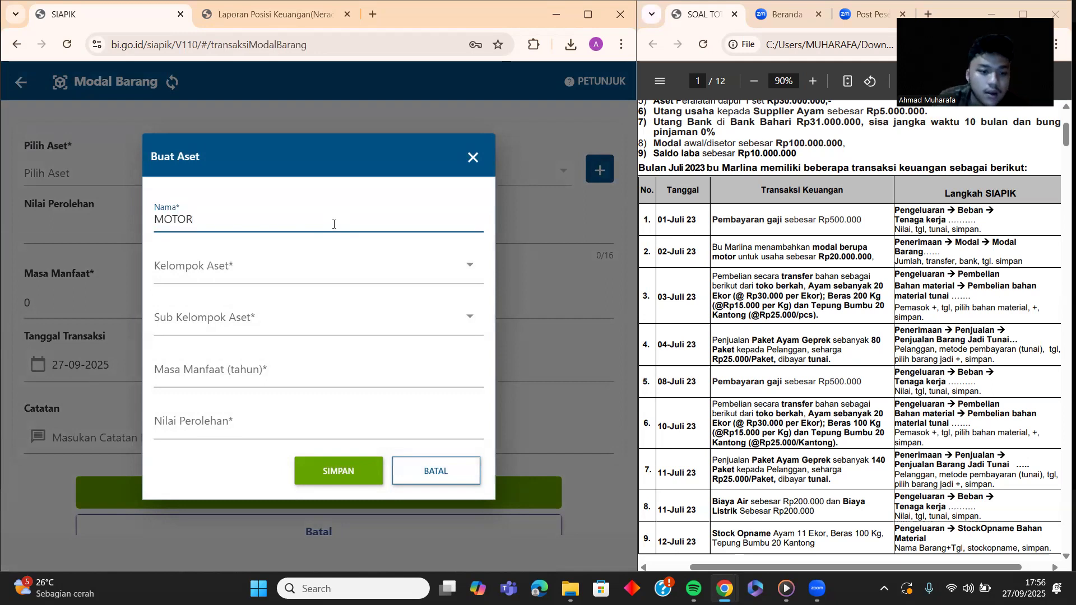
Step: Put MOTOR in Kelompok I, sub-group Sepeda motor, valued Rp 20.000.000, and save it
{"action": "left_click", "coordinate": [363, 274]}
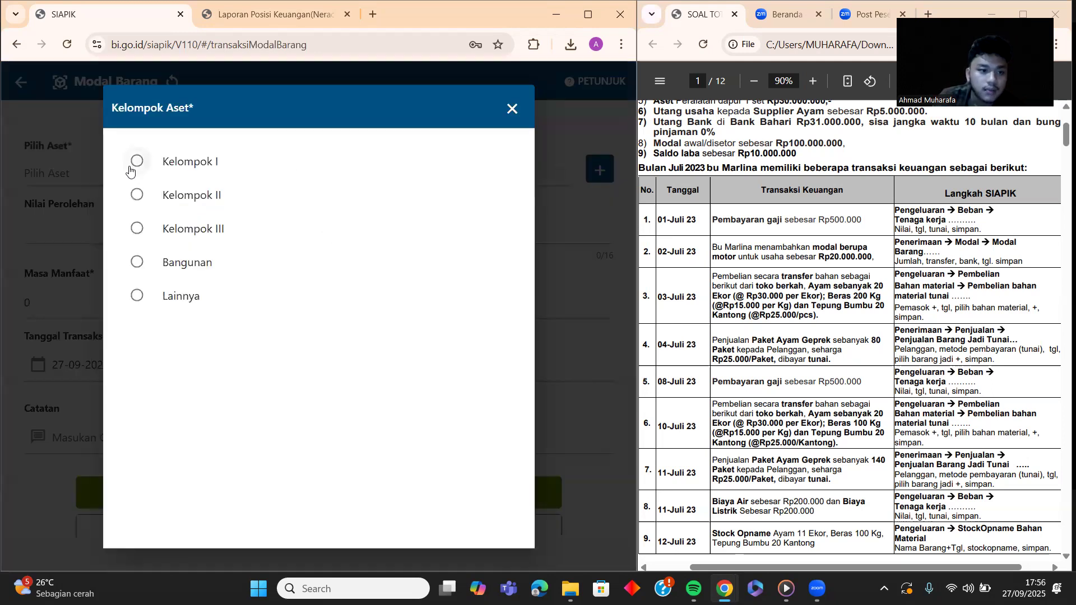
{"action": "left_click", "coordinate": [135, 165]}
{"action": "left_click", "coordinate": [263, 329]}
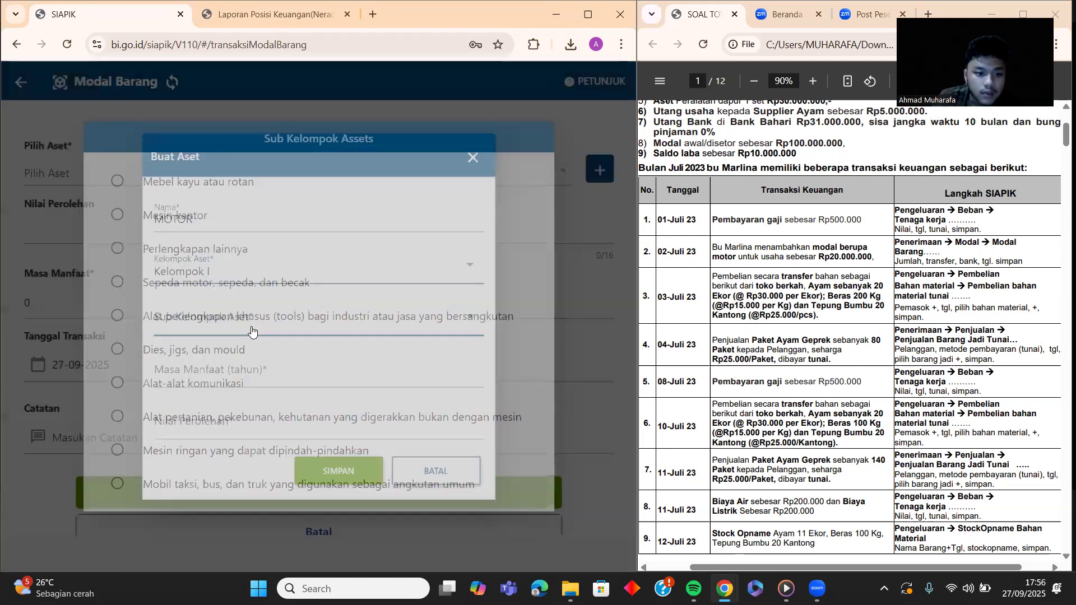
{"action": "left_click", "coordinate": [119, 283]}
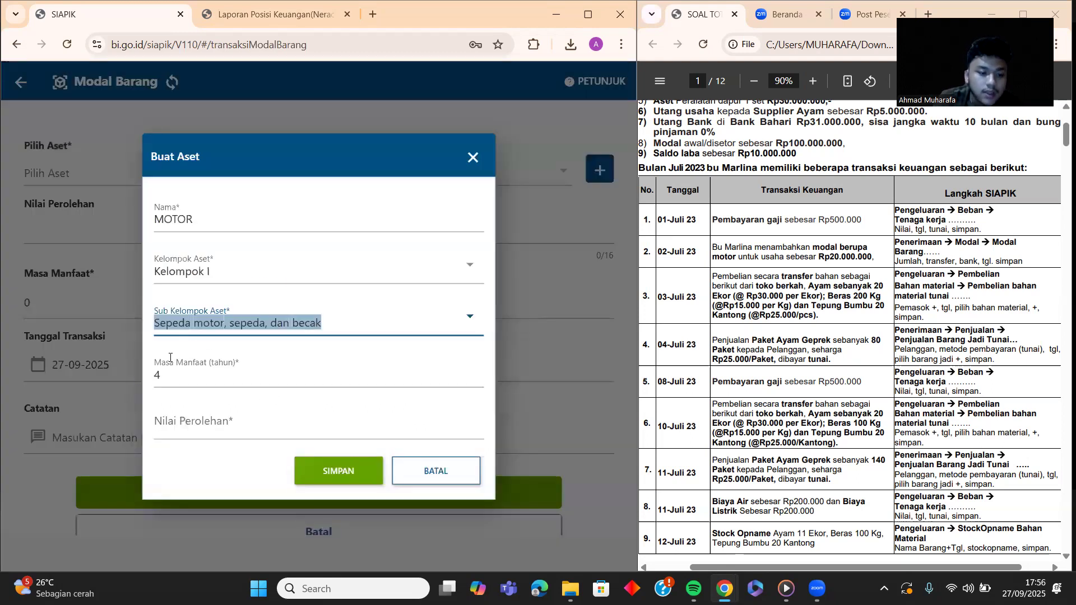
{"action": "left_click", "coordinate": [232, 423]}
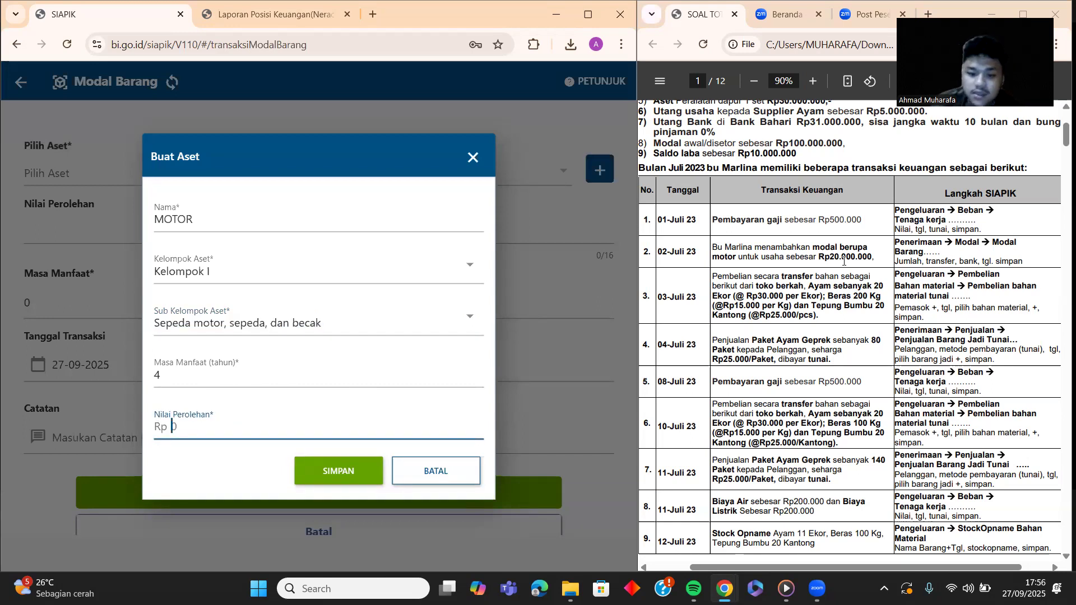
{"action": "type", "text": "20.000.000"}
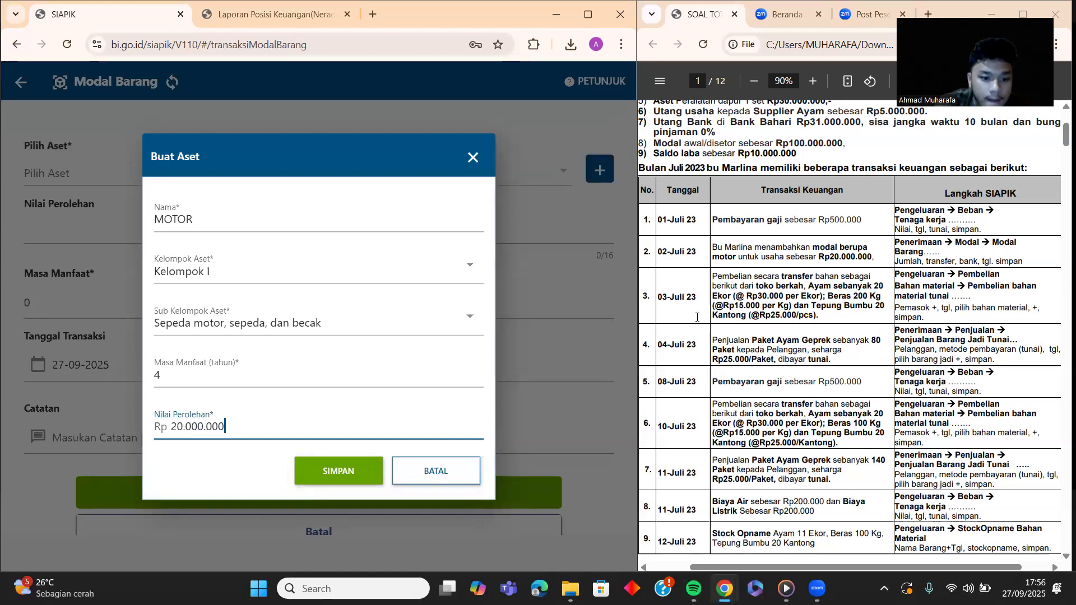
{"action": "left_click", "coordinate": [337, 469]}
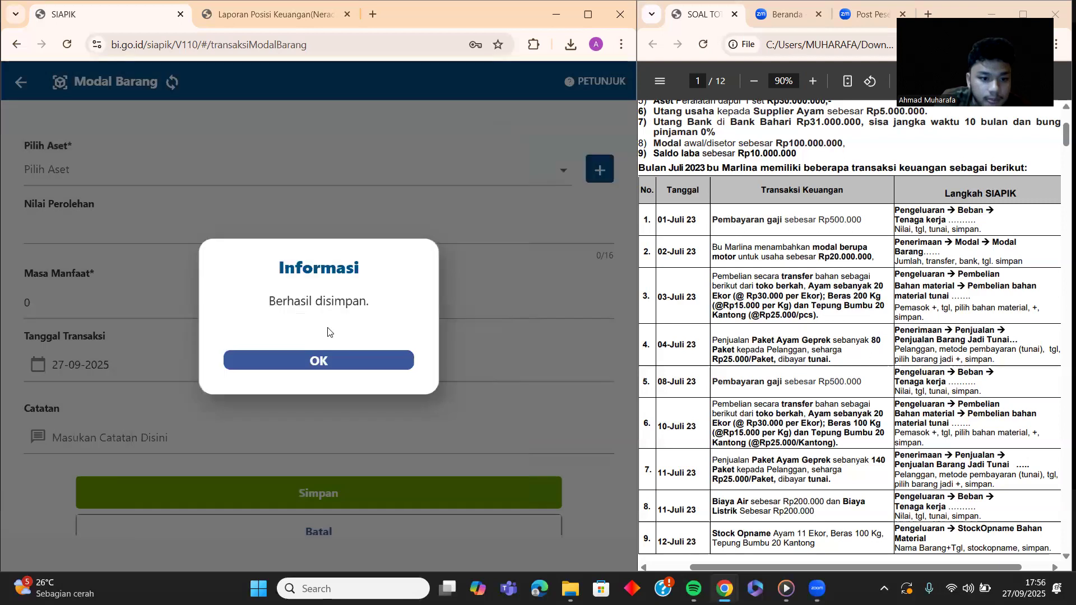
Step: Choose MOTOR as the contributed asset with transaction date 02-07-2025
{"action": "left_click", "coordinate": [333, 362]}
{"action": "left_click", "coordinate": [415, 175]}
{"action": "left_click", "coordinate": [353, 184]}
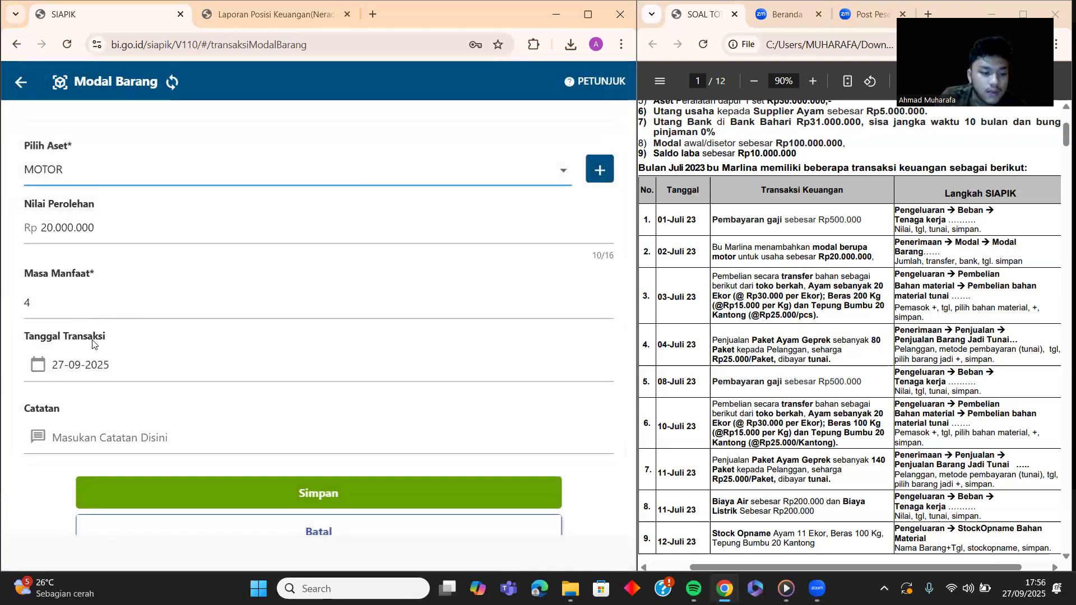
{"action": "left_click", "coordinate": [37, 364]}
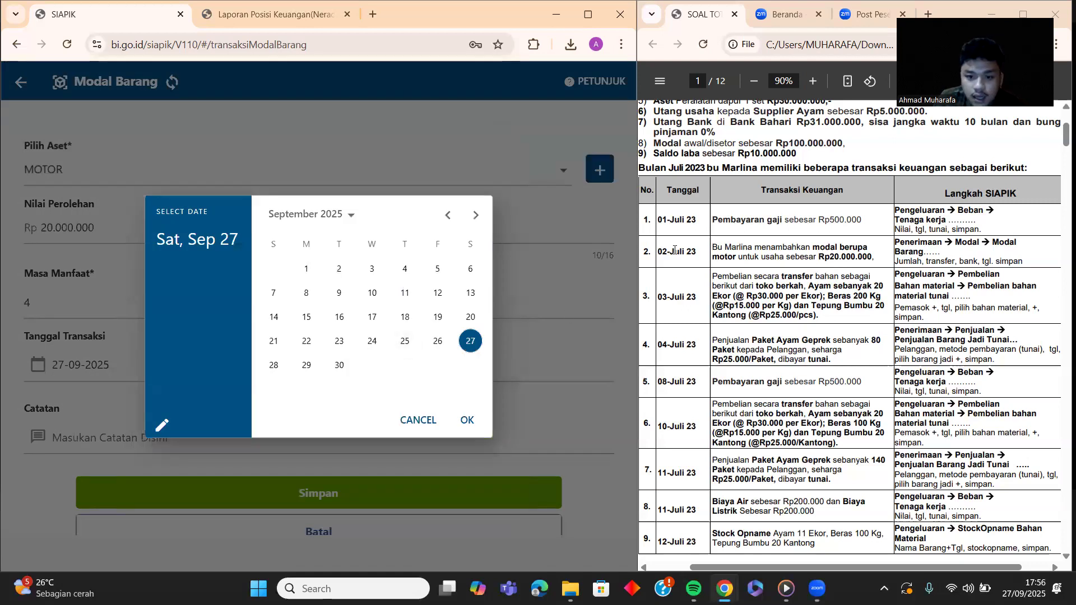
{"action": "left_click", "coordinate": [454, 217]}
{"action": "left_click", "coordinate": [453, 216]}
{"action": "left_click", "coordinate": [364, 275]}
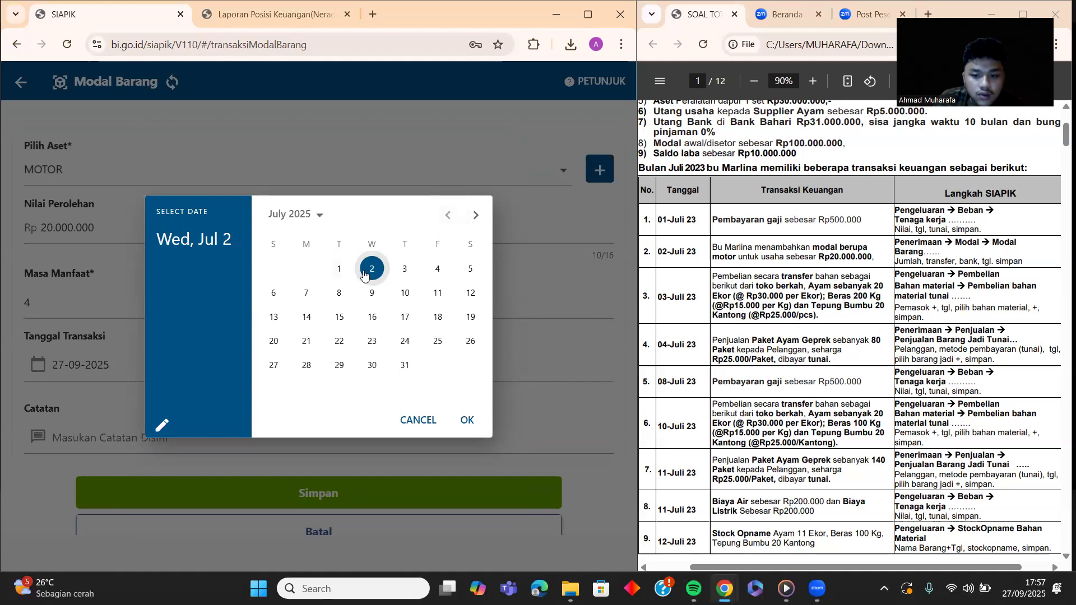
{"action": "left_click", "coordinate": [465, 420]}
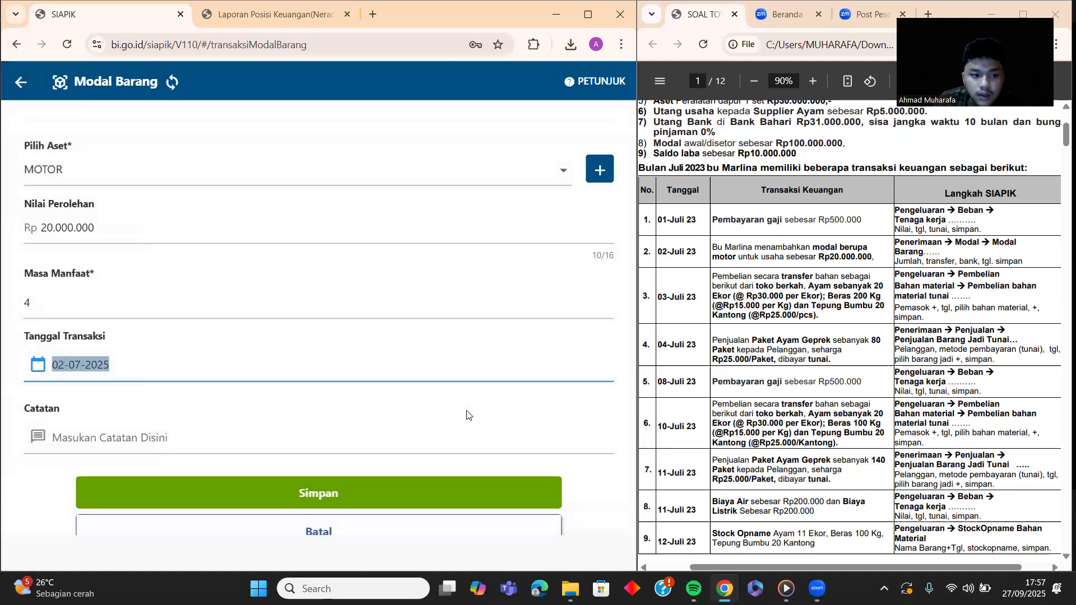
Step: Add the note 'pembelian motor', save the capital transaction, and return to the menu
{"action": "left_click", "coordinate": [137, 442]}
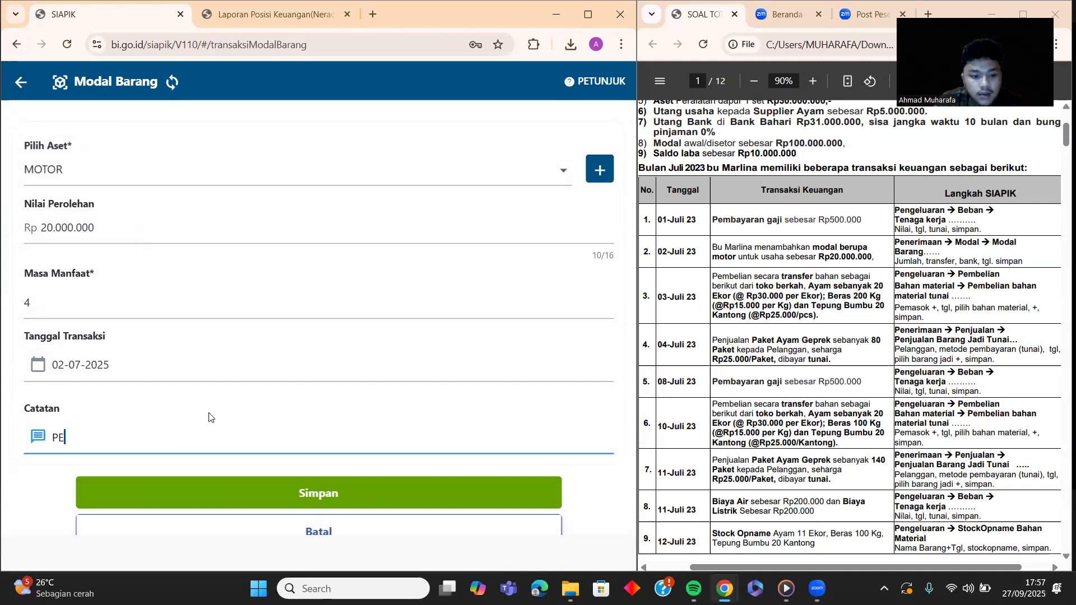
{"action": "type", "text": "pe"}
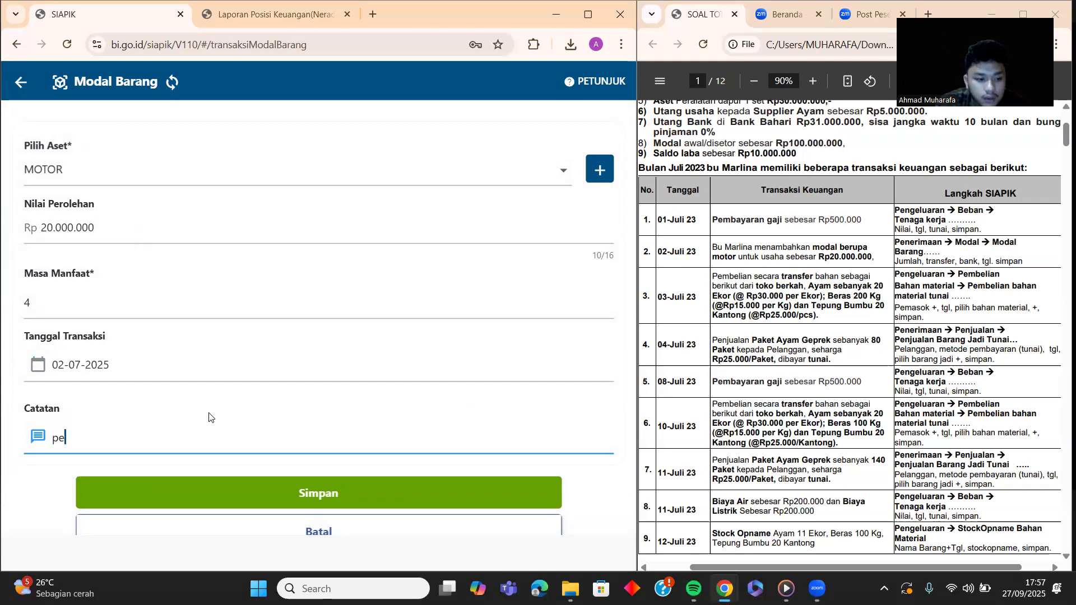
{"action": "type", "text": "mbelian motor"}
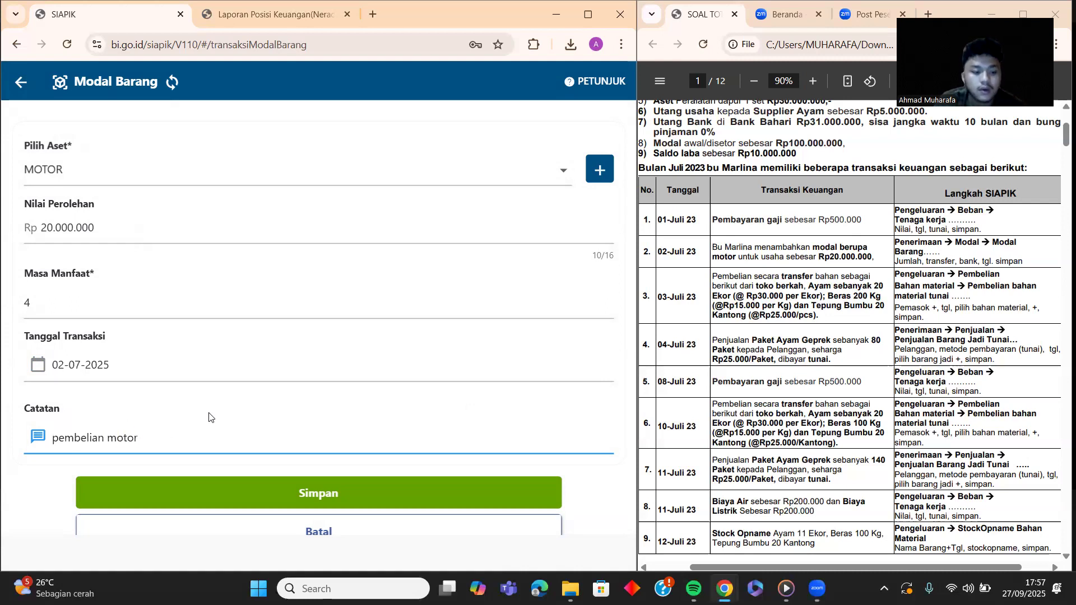
{"action": "scroll", "coordinate": [340, 473], "scroll_direction": "down", "scroll_amount": 1}
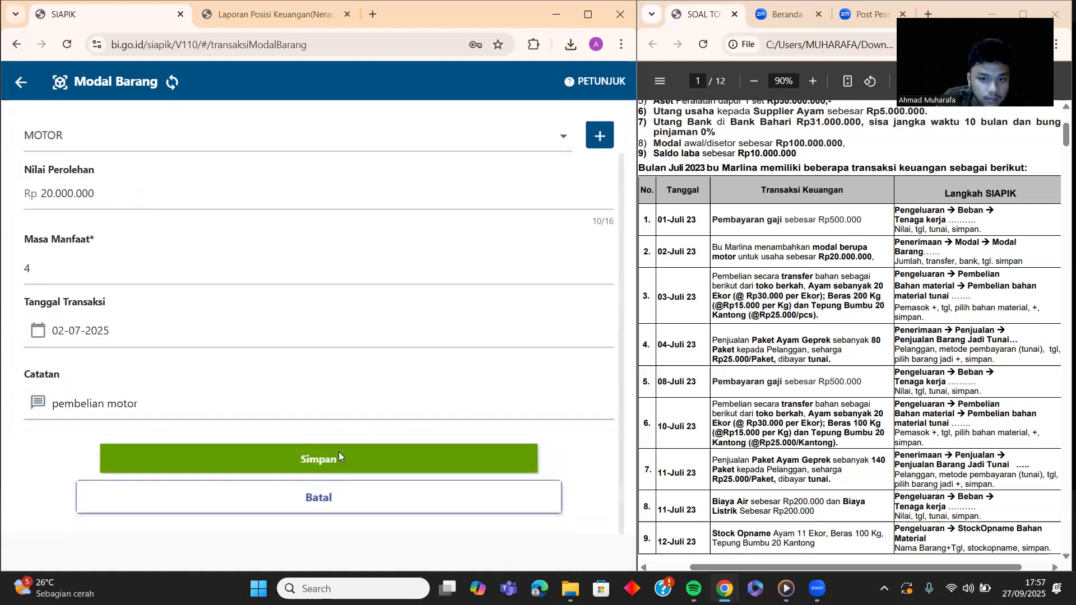
{"action": "left_click", "coordinate": [338, 451]}
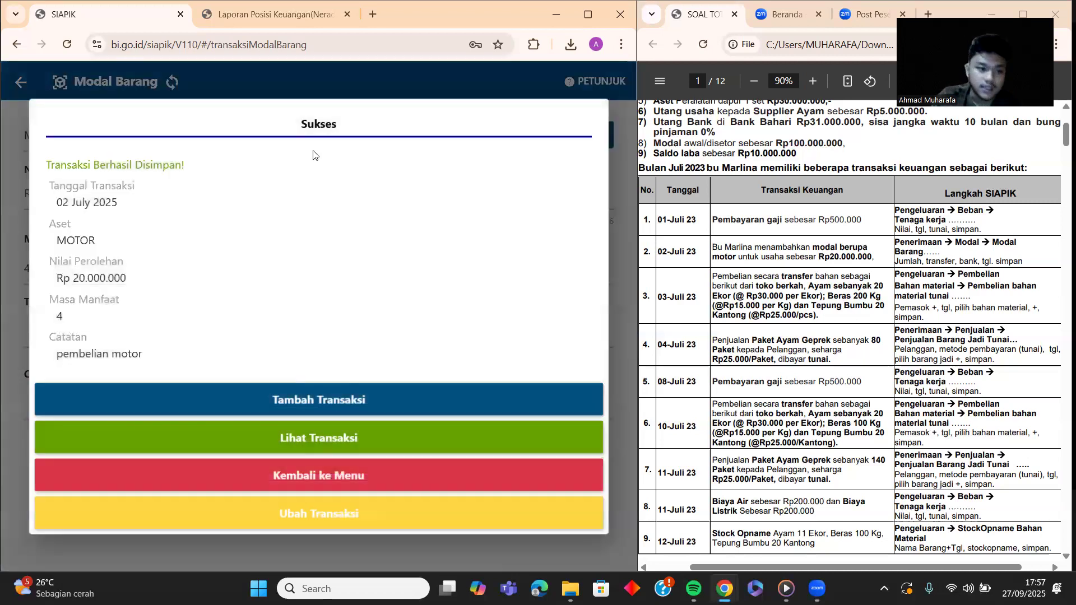
{"action": "left_click", "coordinate": [336, 468]}
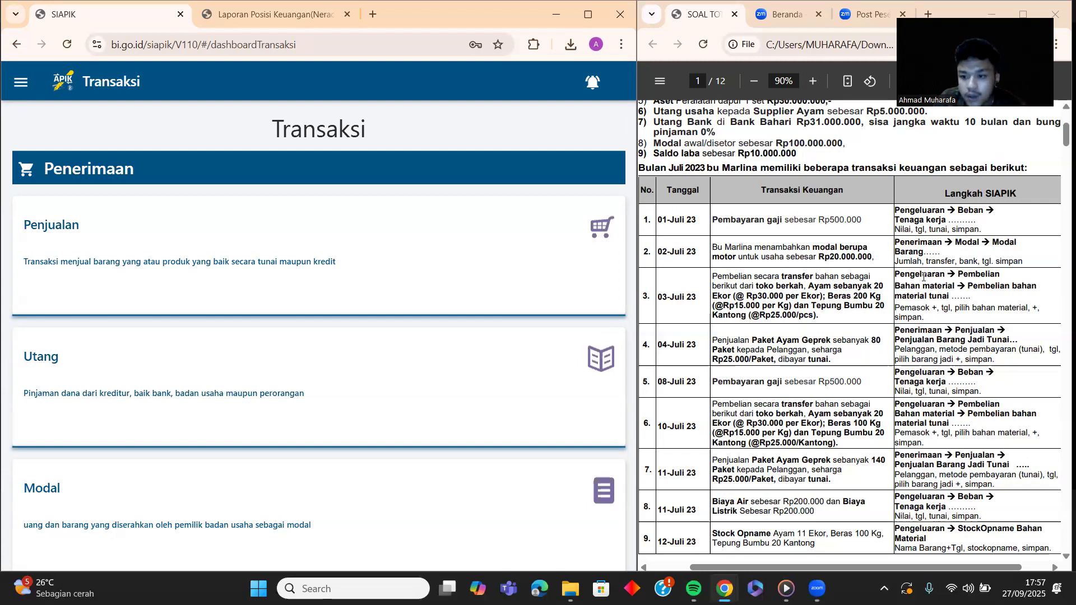
Step: Open the Pembelian Bahan Material Tunai form and check the supplier list
{"action": "scroll", "coordinate": [511, 269], "scroll_direction": "down", "scroll_amount": 13}
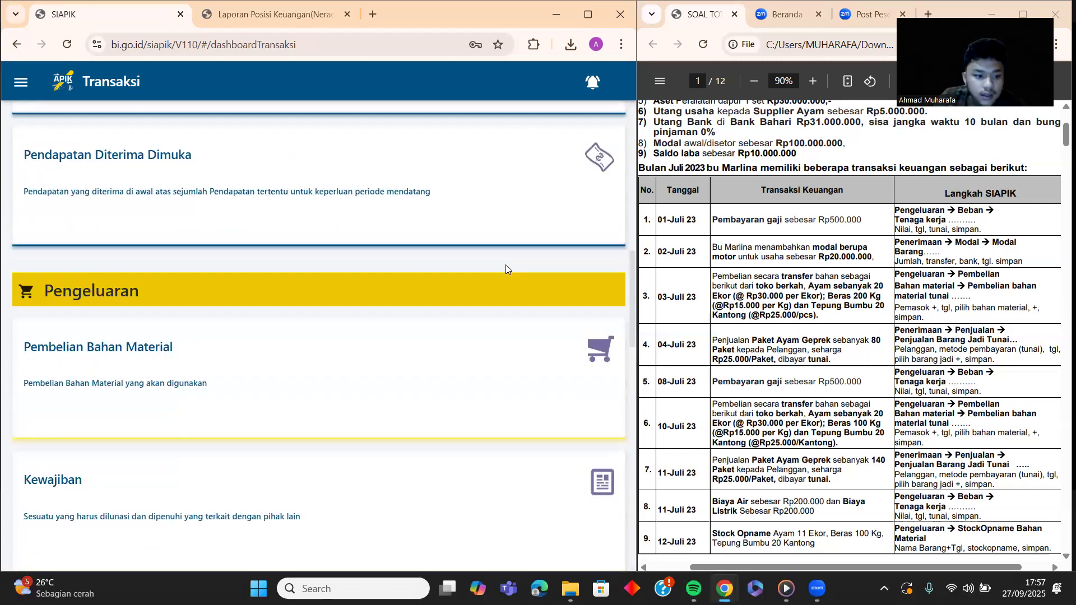
{"action": "scroll", "coordinate": [506, 265], "scroll_direction": "down", "scroll_amount": 2}
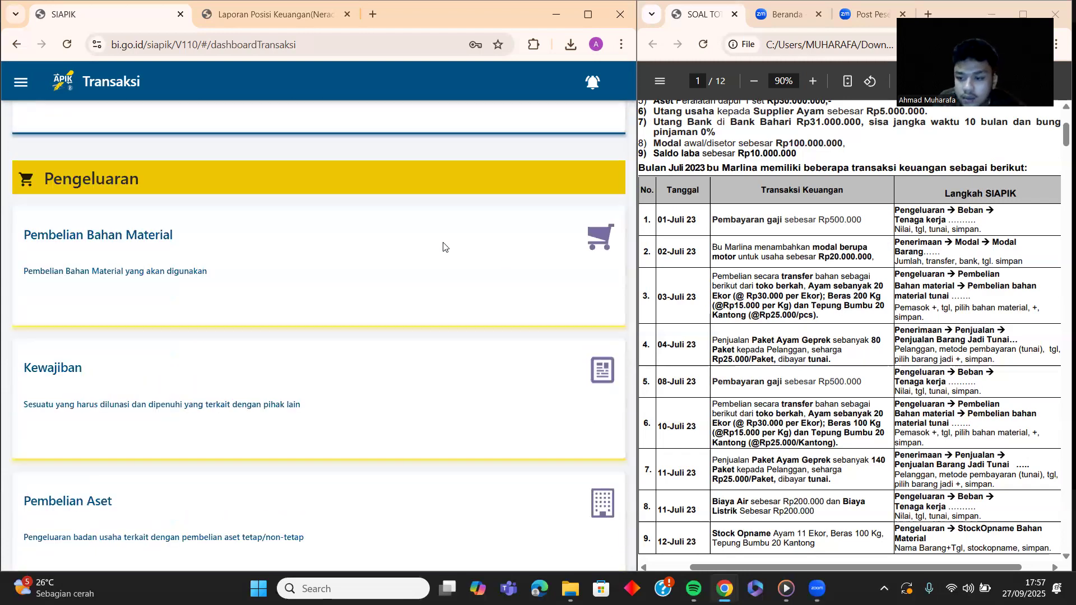
{"action": "left_click", "coordinate": [260, 250]}
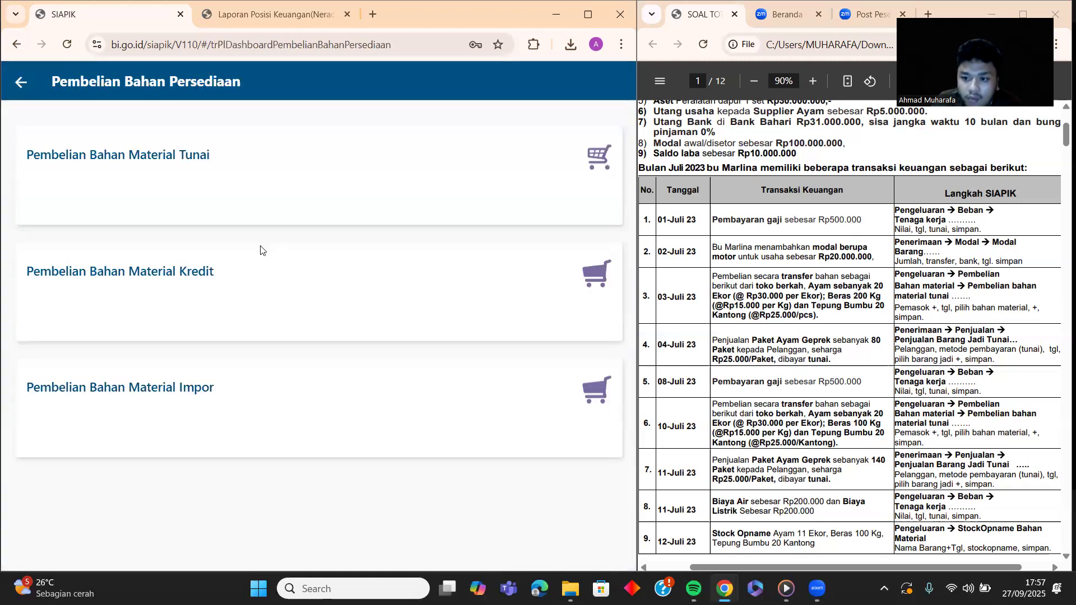
{"action": "left_click", "coordinate": [250, 163]}
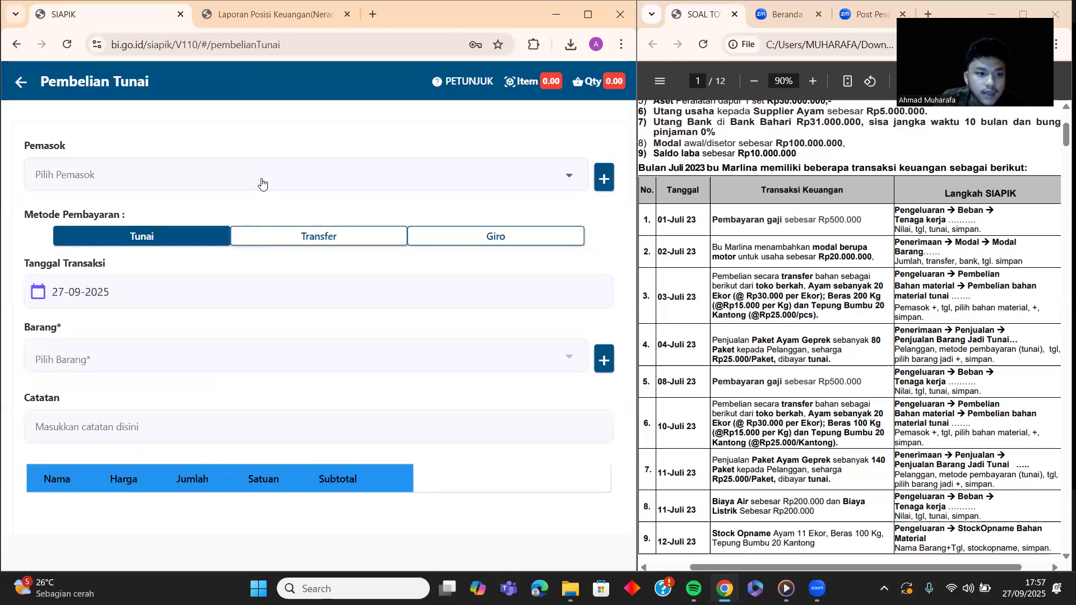
{"action": "left_click", "coordinate": [261, 183]}
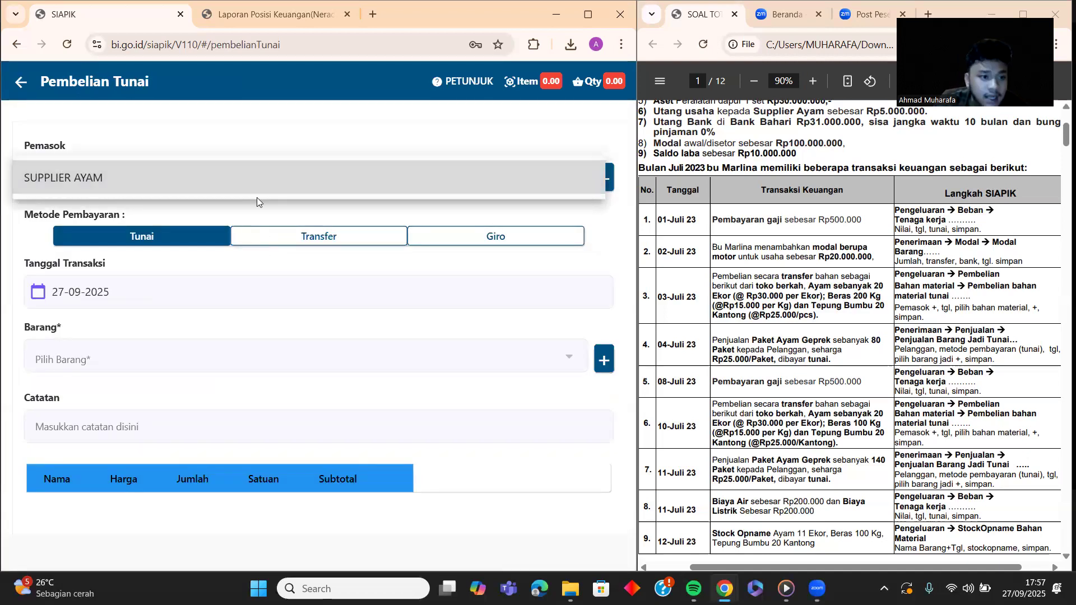
Step: Start a new supplier named TOKO BERKAH and enter its address
{"action": "left_click", "coordinate": [329, 122]}
{"action": "left_click", "coordinate": [604, 177]}
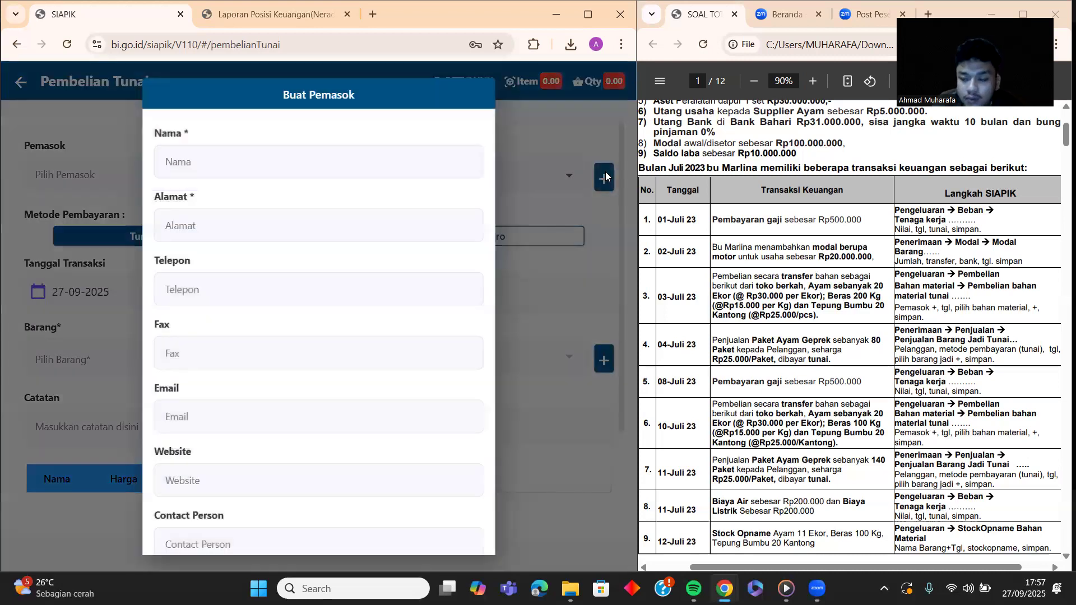
{"action": "left_click", "coordinate": [307, 175]}
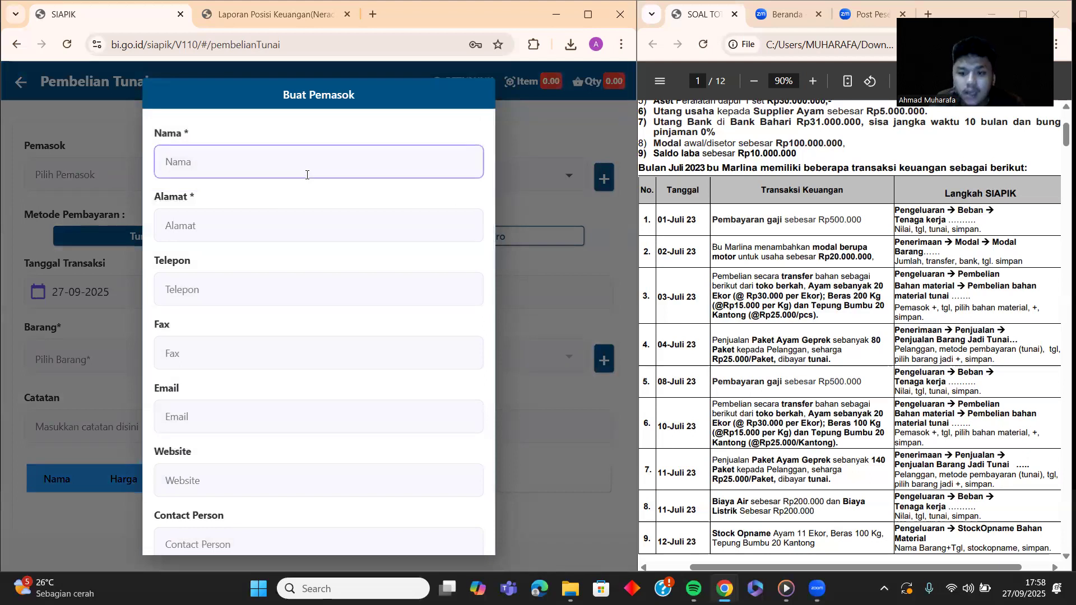
{"action": "type", "text": "TOKO B"}
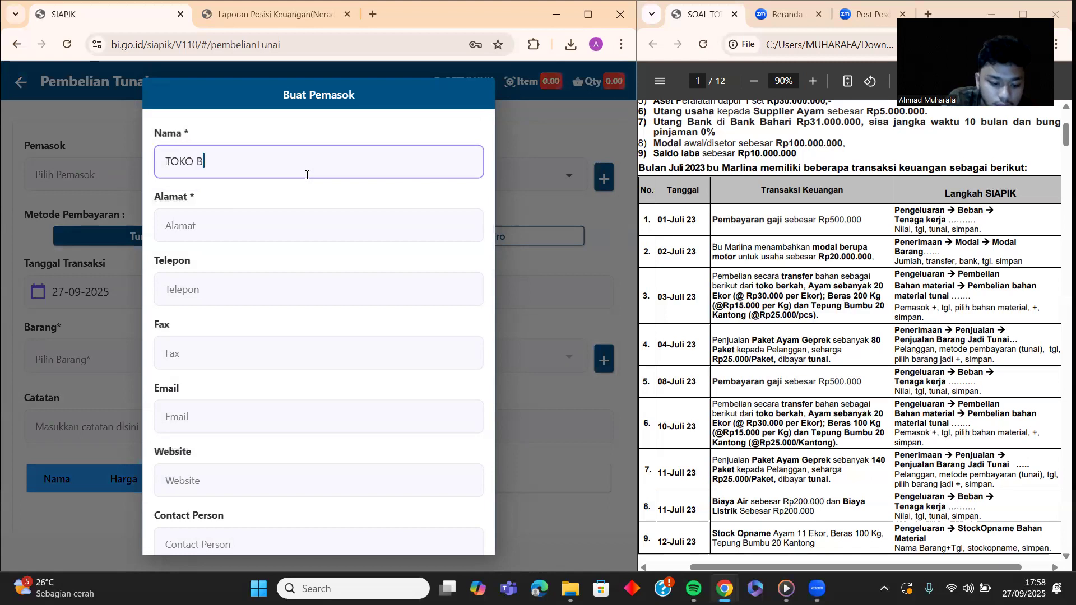
{"action": "type", "text": "ERKAH"}
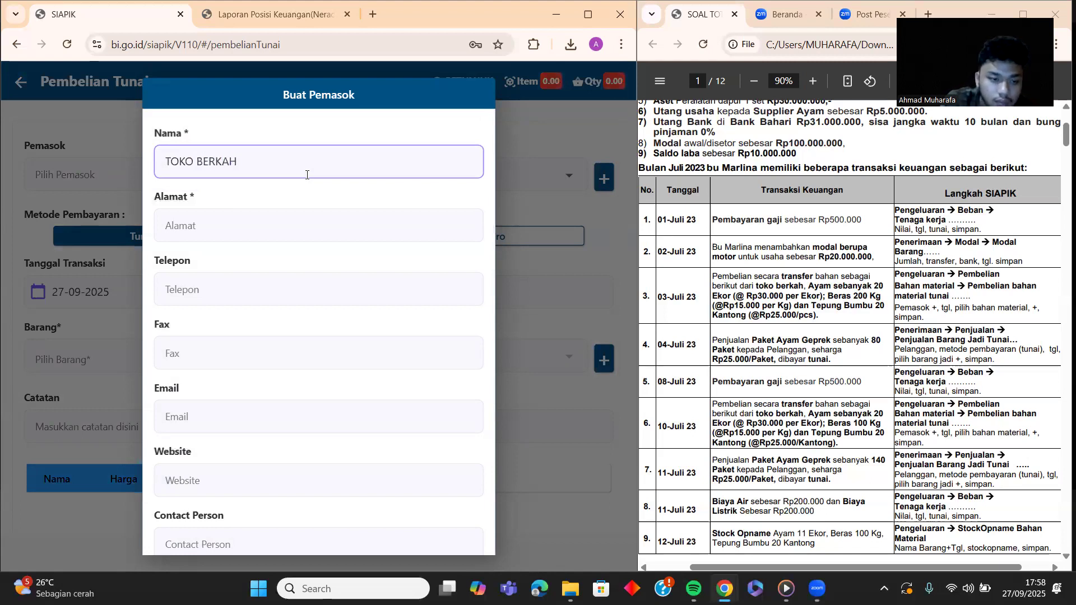
{"action": "left_click", "coordinate": [267, 224]}
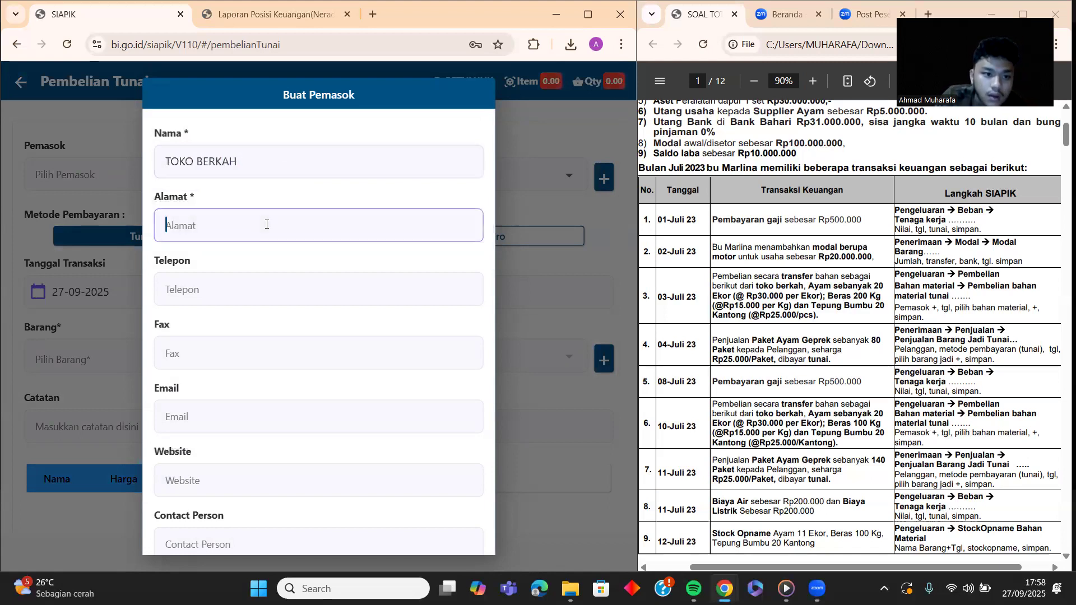
{"action": "type", "text": "tuasa"}
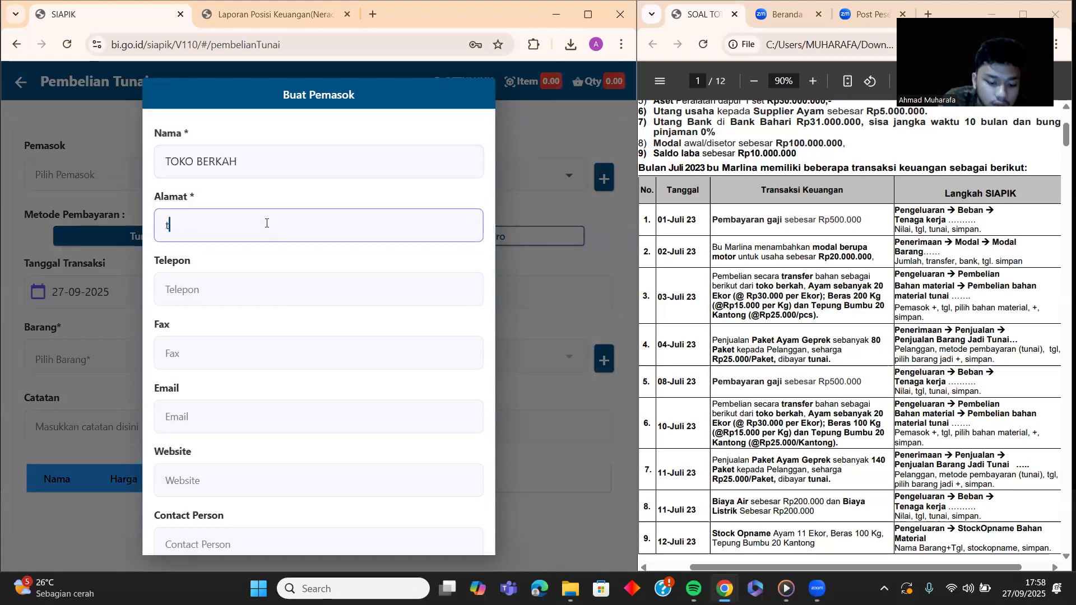
Step: Enter the supplier's phone number, skip the optional fields, and save TOKO BERKAH
{"action": "left_click", "coordinate": [227, 284]}
{"action": "type", "text": "087654321234"}
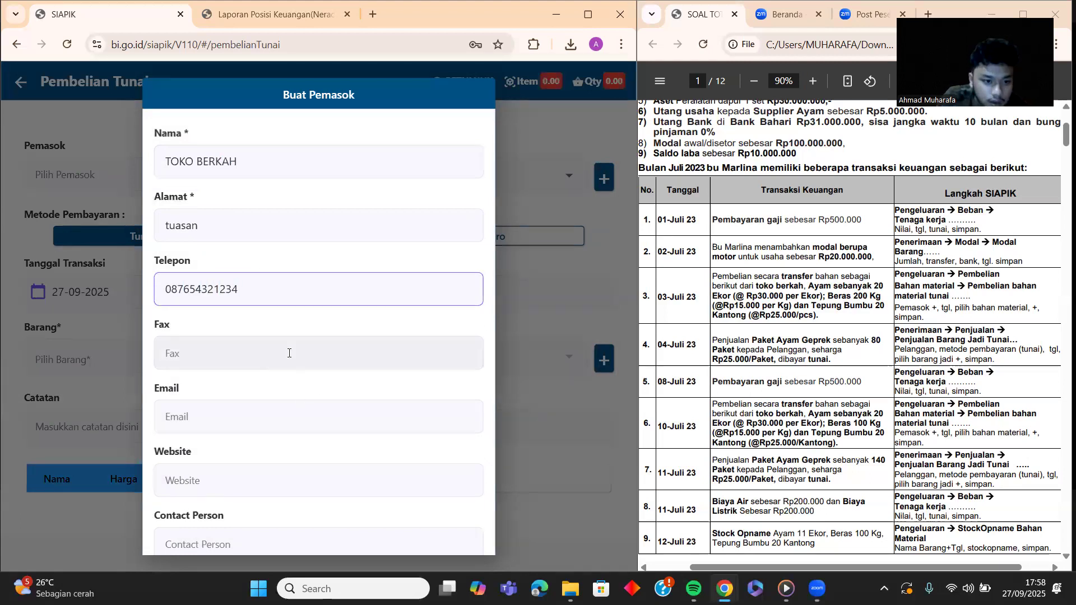
{"action": "scroll", "coordinate": [289, 352], "scroll_direction": "down", "scroll_amount": 1}
{"action": "left_click", "coordinate": [263, 298]}
{"action": "left_click", "coordinate": [277, 360]}
{"action": "left_click", "coordinate": [273, 421]}
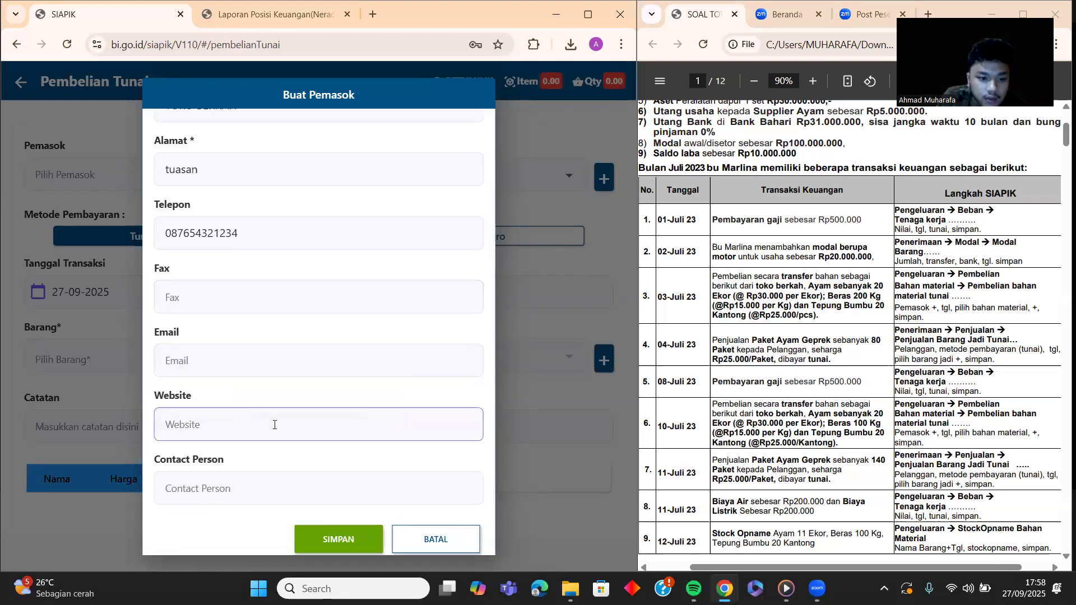
{"action": "left_click", "coordinate": [277, 486]}
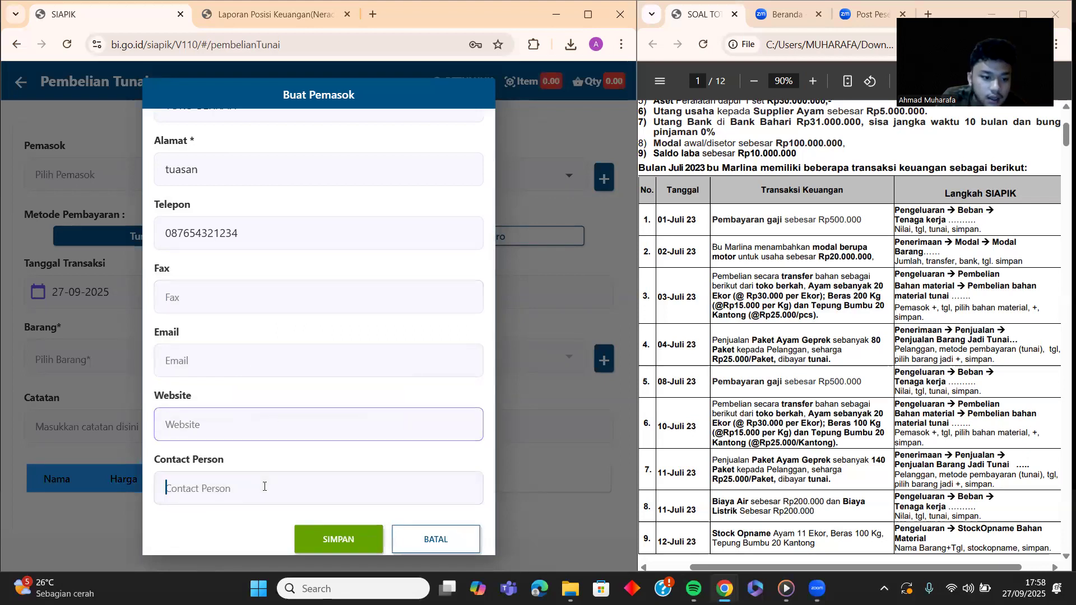
{"action": "left_click", "coordinate": [330, 540]}
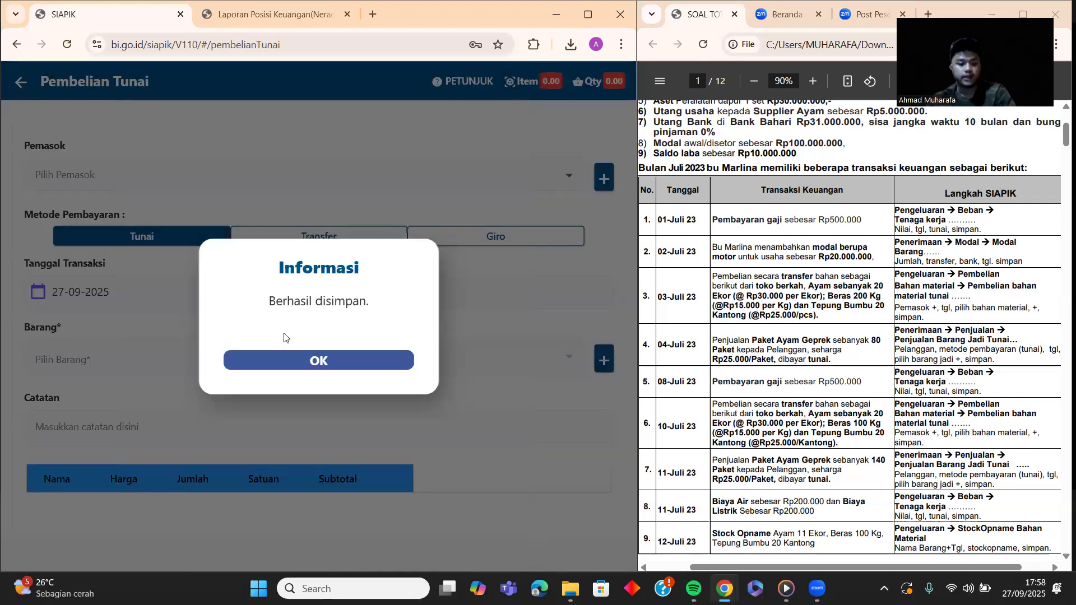
Step: Select TOKO BERKAH as supplier, paid by transfer from BANK ABC
{"action": "left_click", "coordinate": [306, 360]}
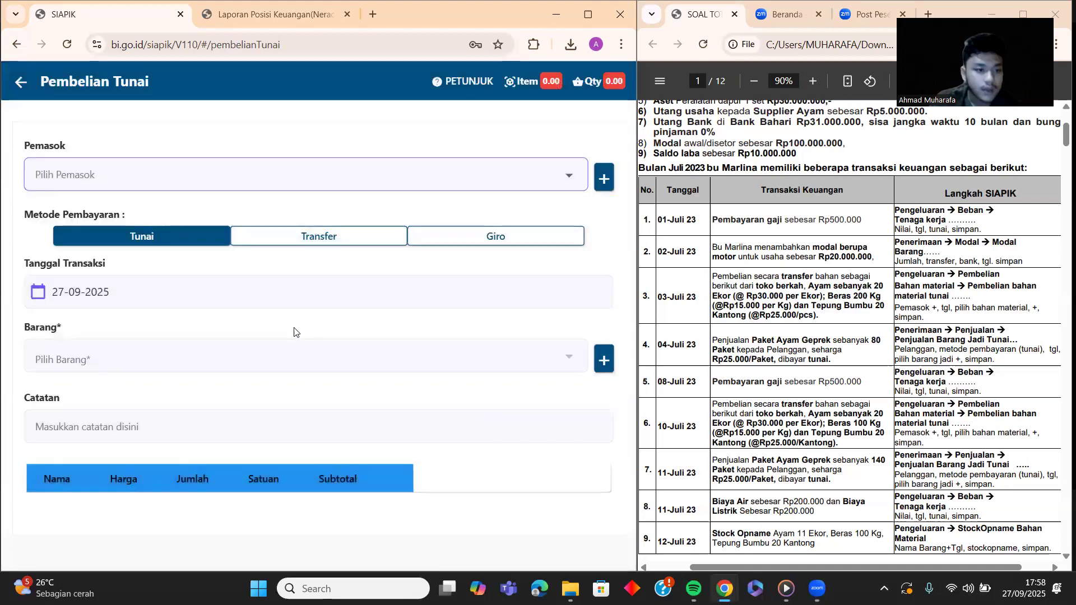
{"action": "left_click", "coordinate": [277, 185]}
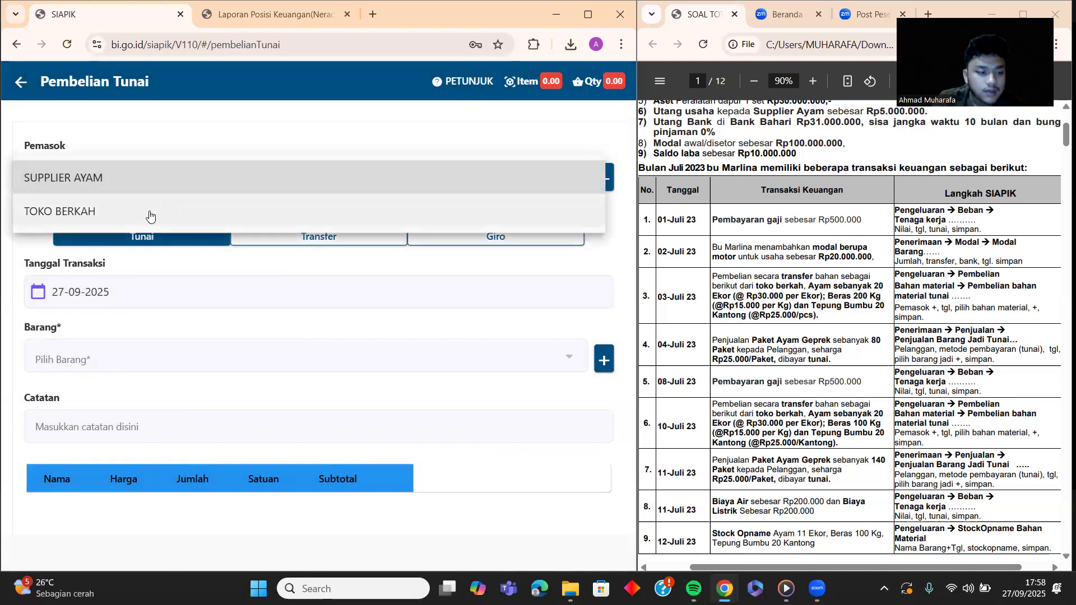
{"action": "left_click", "coordinate": [147, 213]}
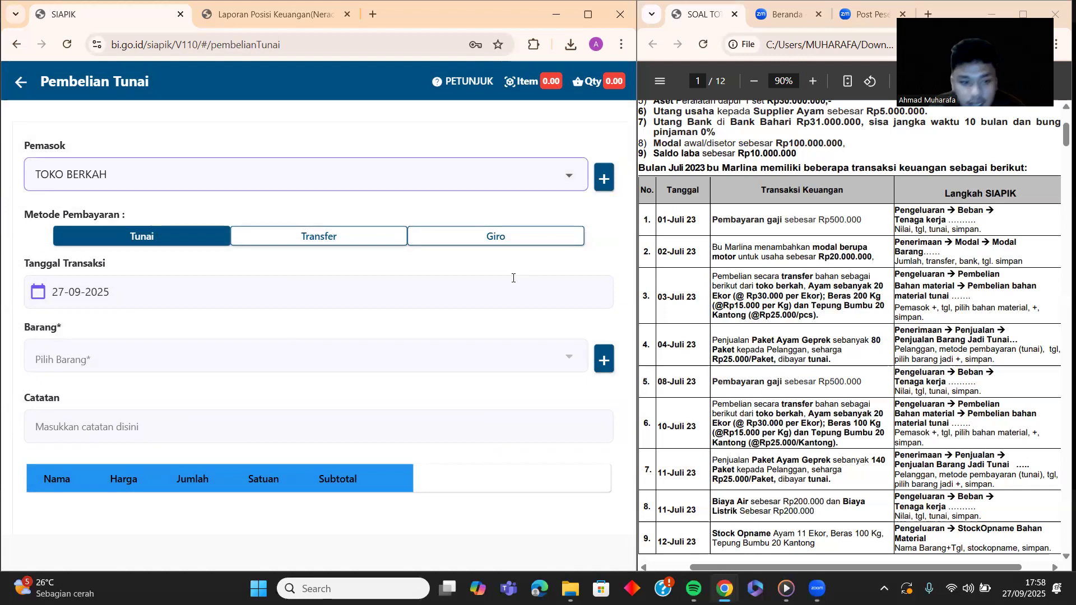
{"action": "left_click", "coordinate": [263, 236]}
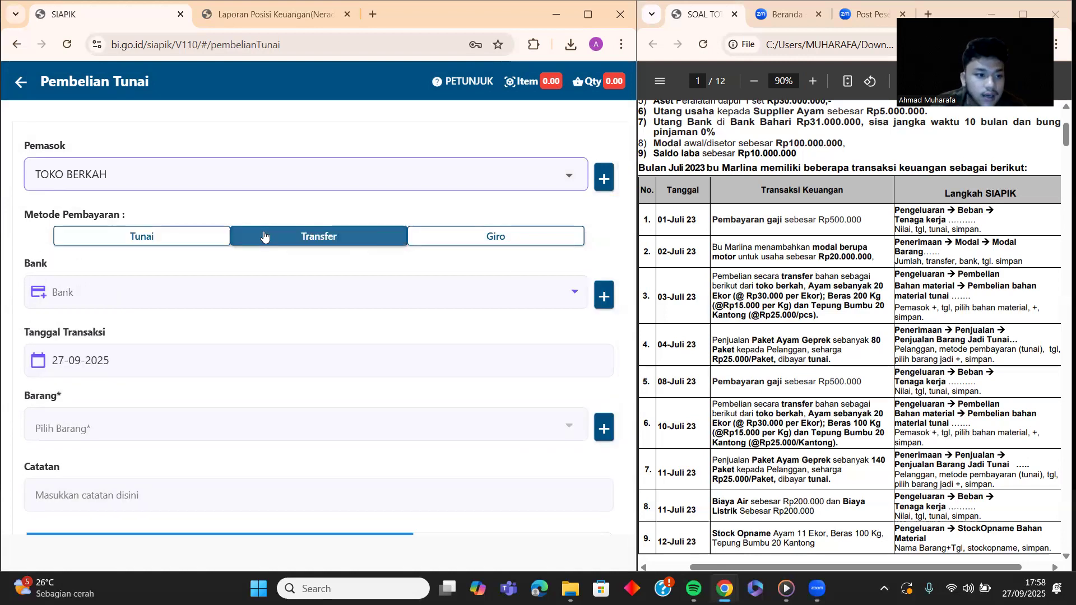
{"action": "left_click", "coordinate": [284, 285]}
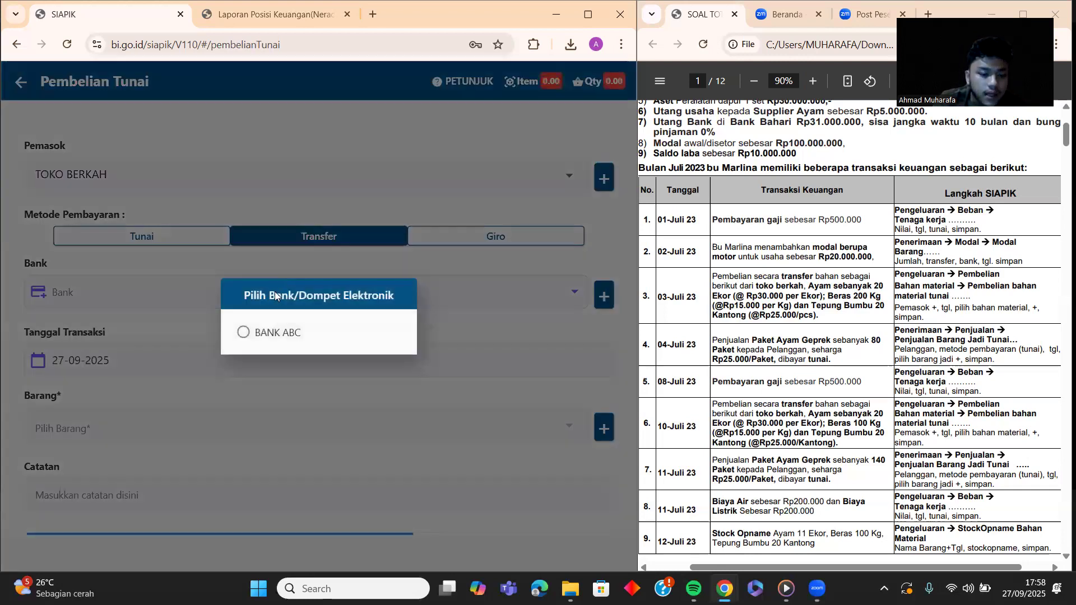
{"action": "left_click", "coordinate": [249, 333]}
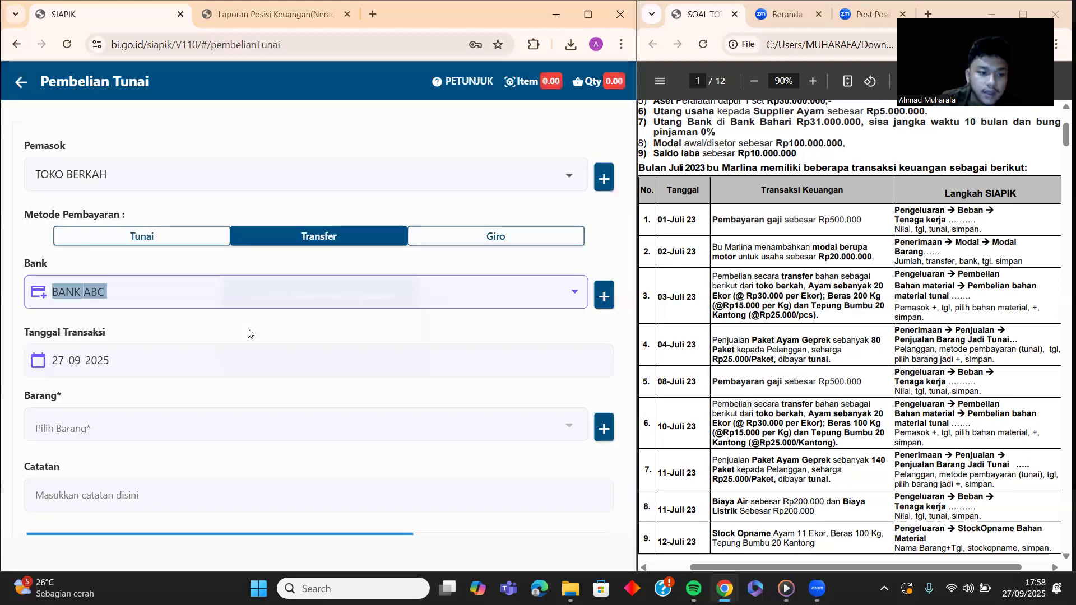
Step: Set the purchase transaction date to 03-07-2025
{"action": "left_click", "coordinate": [385, 365]}
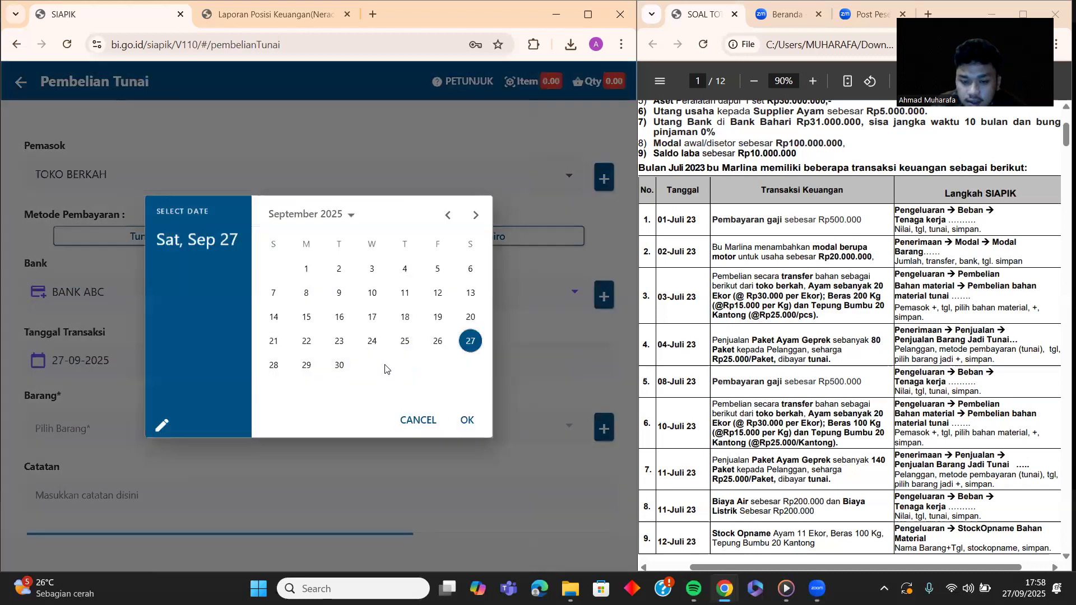
{"action": "left_click", "coordinate": [448, 214]}
{"action": "left_click", "coordinate": [453, 214]}
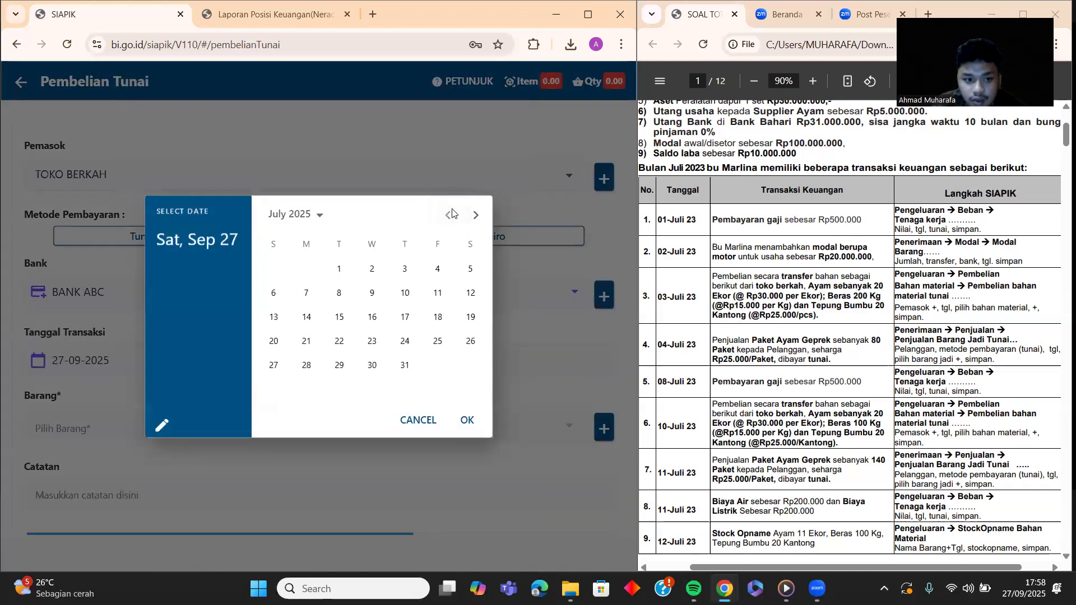
{"action": "left_click", "coordinate": [404, 268]}
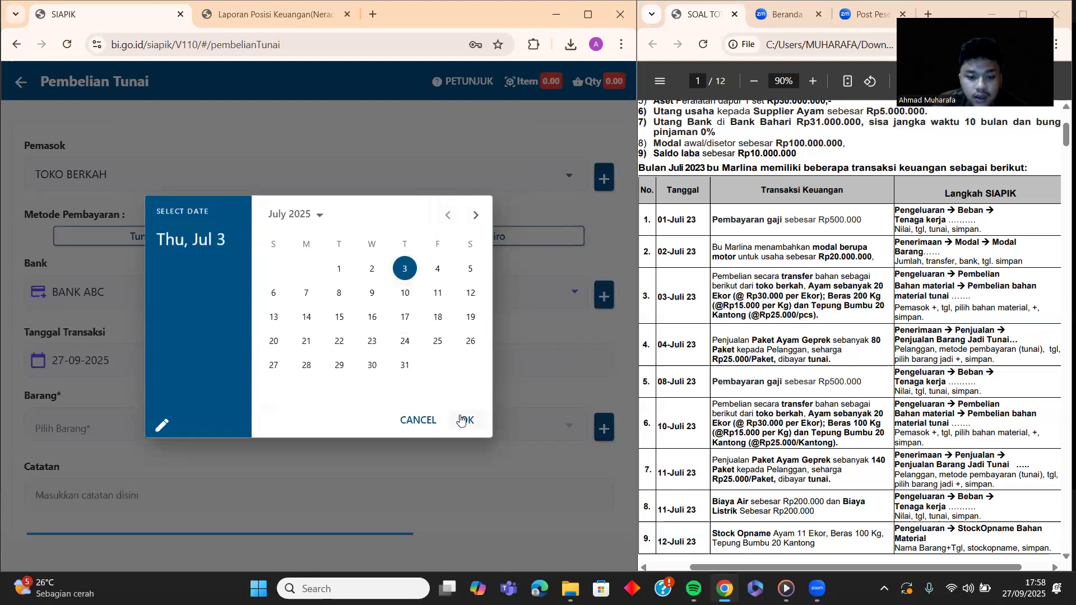
{"action": "left_click", "coordinate": [463, 419]}
{"action": "left_click", "coordinate": [256, 434]}
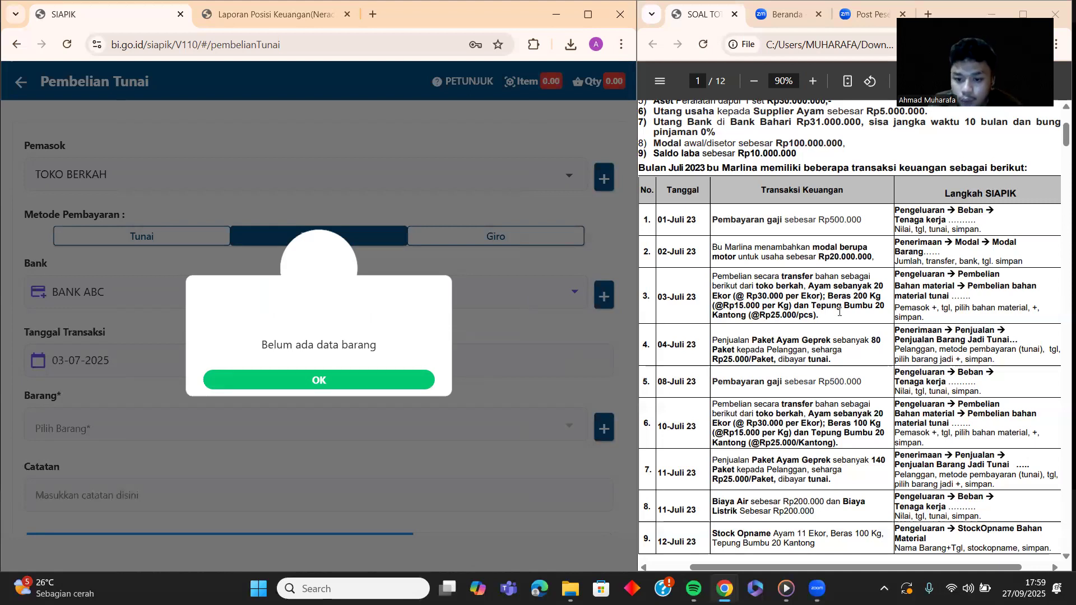
Step: Start a new material AYAM and give it the newly created category 'bahan mentah'
{"action": "left_click", "coordinate": [300, 380]}
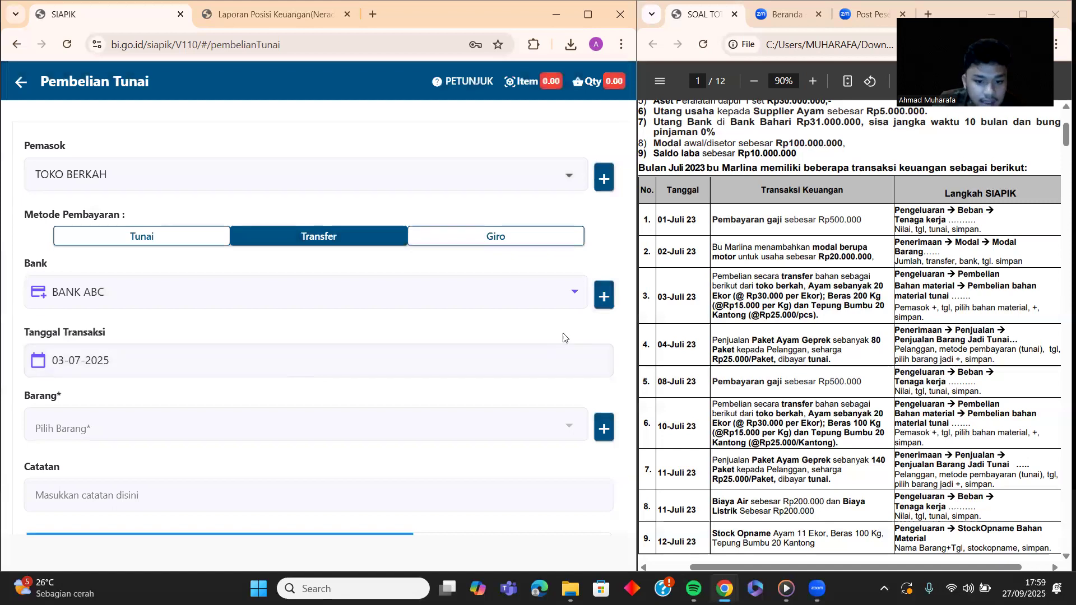
{"action": "left_click", "coordinate": [604, 428]}
{"action": "left_click", "coordinate": [240, 235]}
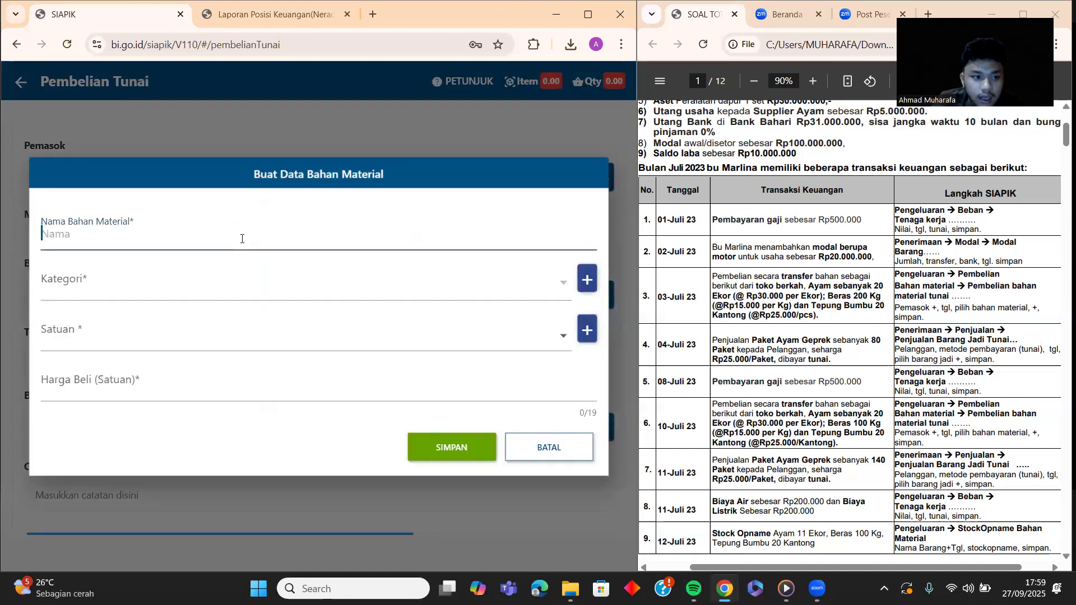
{"action": "type", "text": "AYAM"}
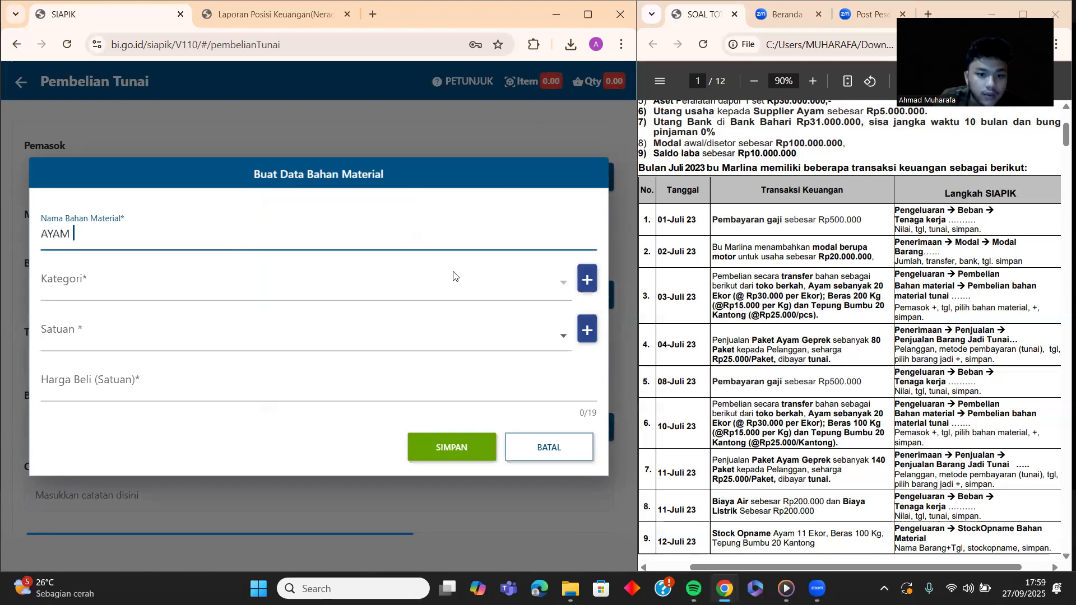
{"action": "left_click", "coordinate": [587, 279]}
{"action": "left_click", "coordinate": [325, 327]}
{"action": "type", "text": "ba"}
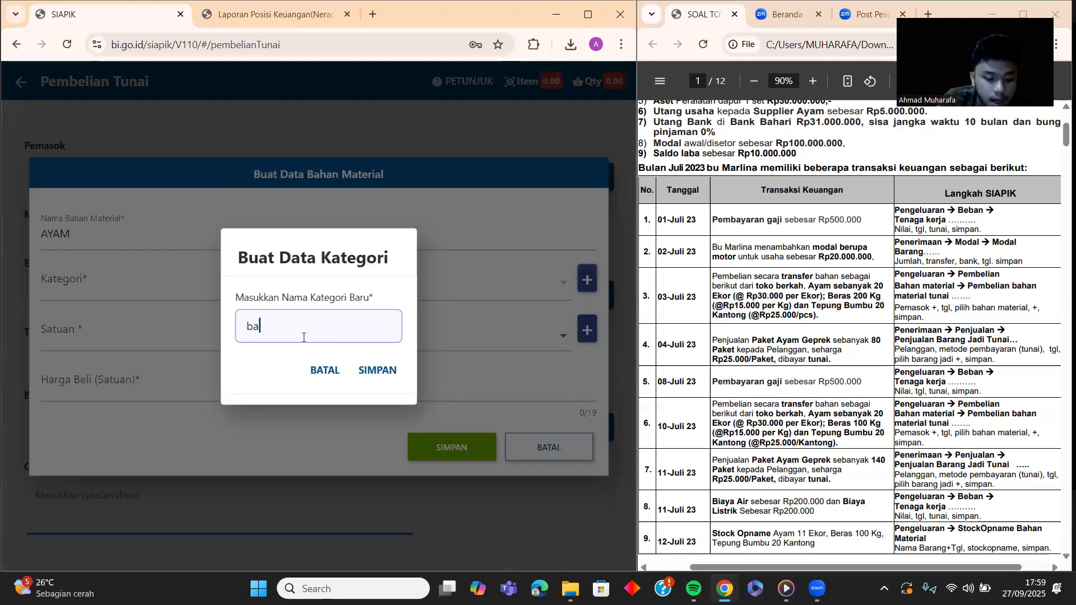
{"action": "type", "text": "han mentah"}
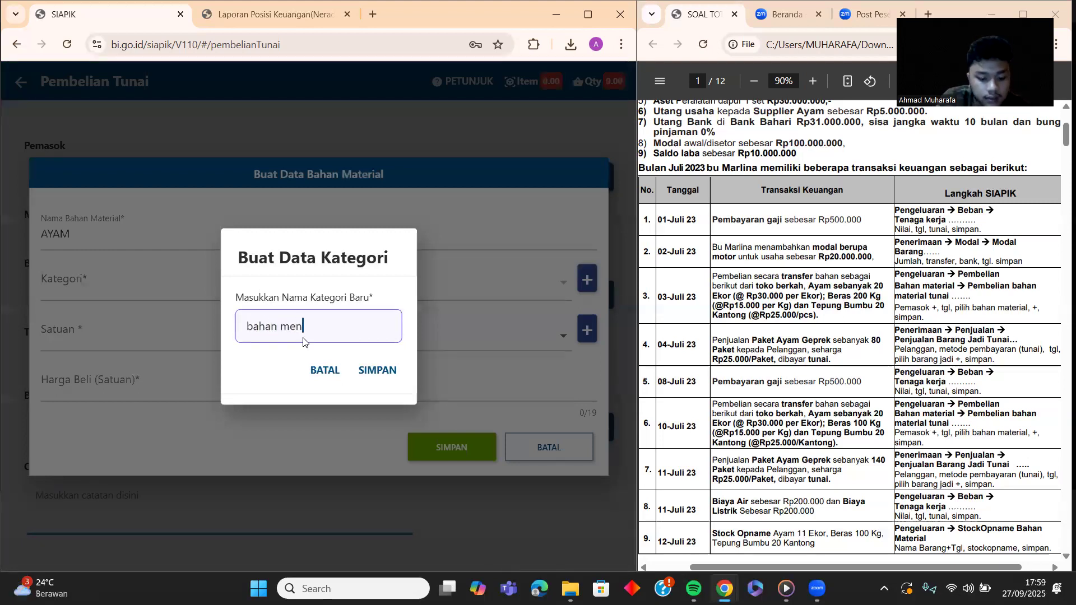
{"action": "left_click", "coordinate": [376, 368]}
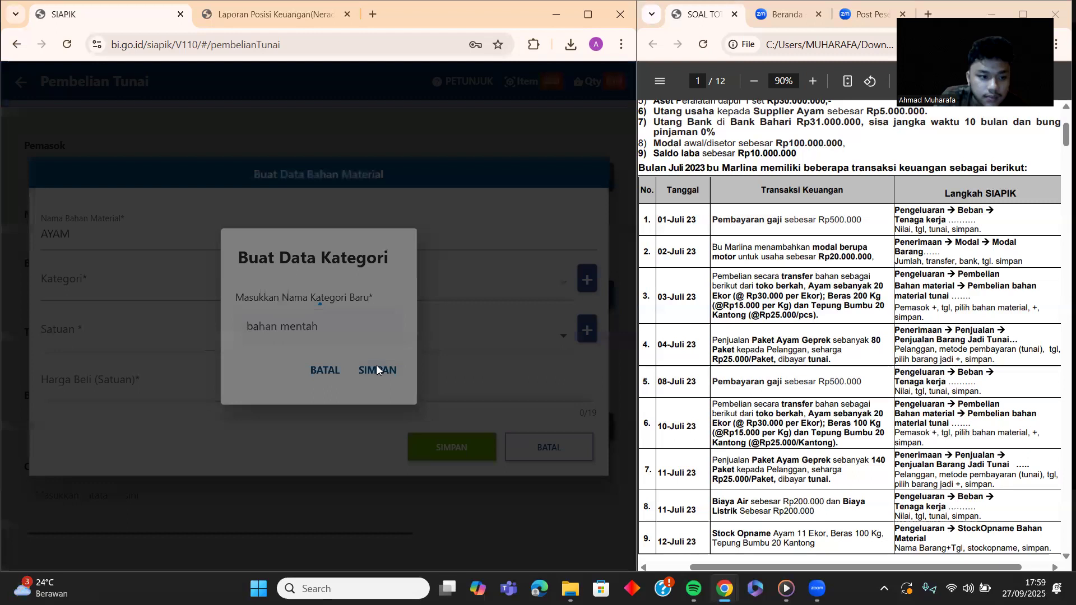
{"action": "left_click", "coordinate": [364, 360]}
{"action": "left_click", "coordinate": [381, 288]}
{"action": "left_click", "coordinate": [329, 285]}
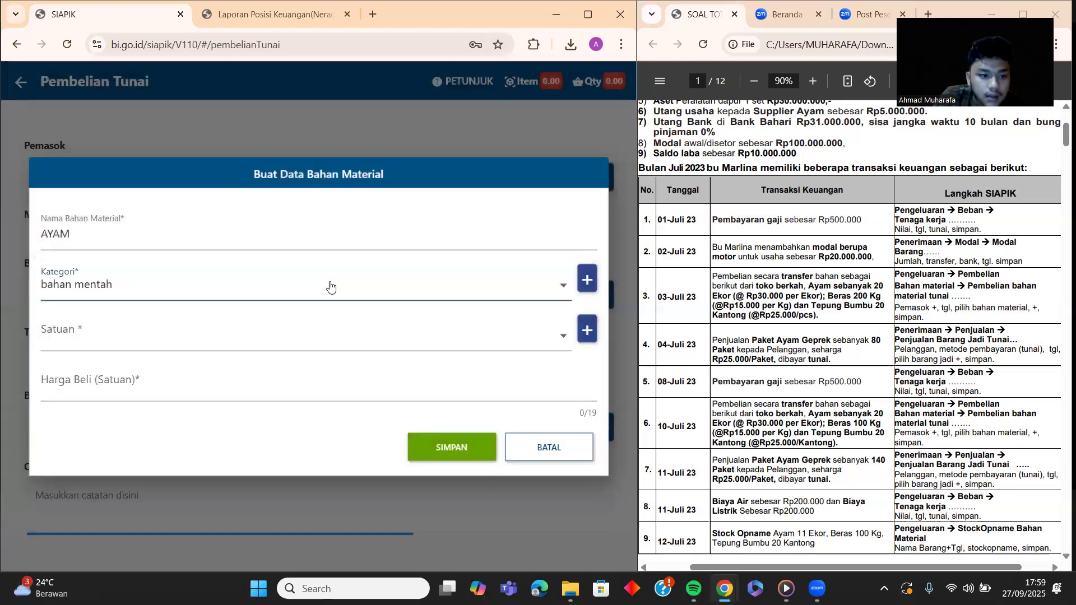
Step: Create the unit EKOR and set it as AYAM's unit
{"action": "left_click", "coordinate": [325, 337]}
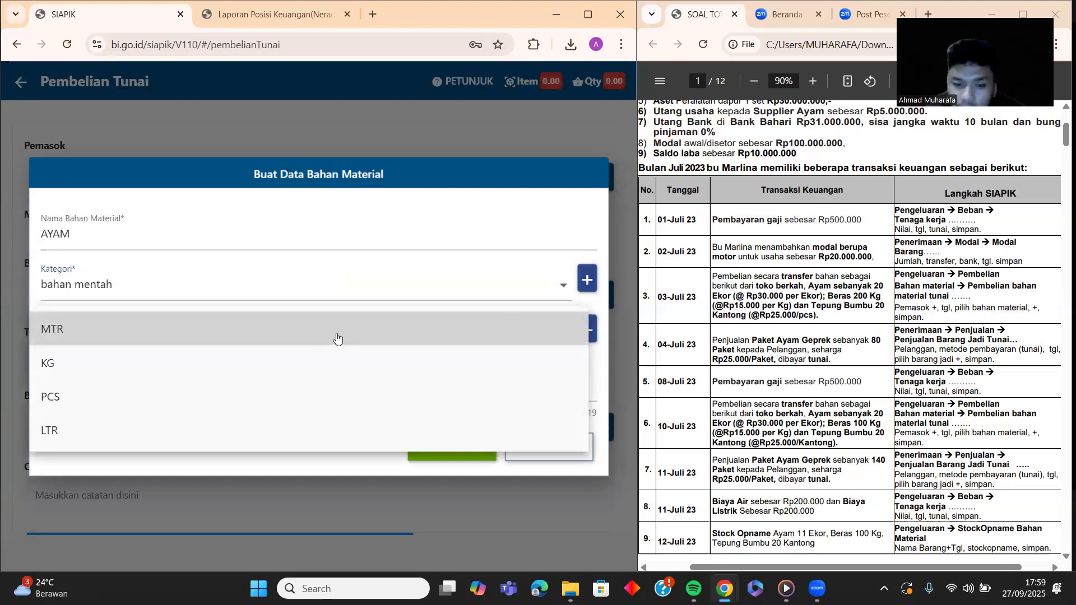
{"action": "left_click", "coordinate": [605, 310]}
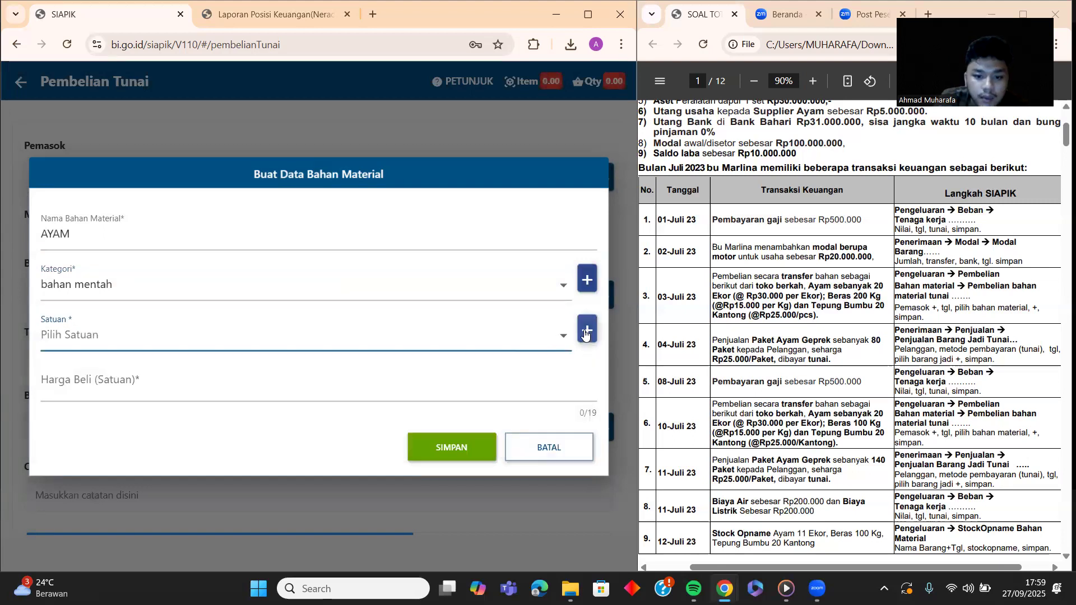
{"action": "left_click", "coordinate": [587, 330]}
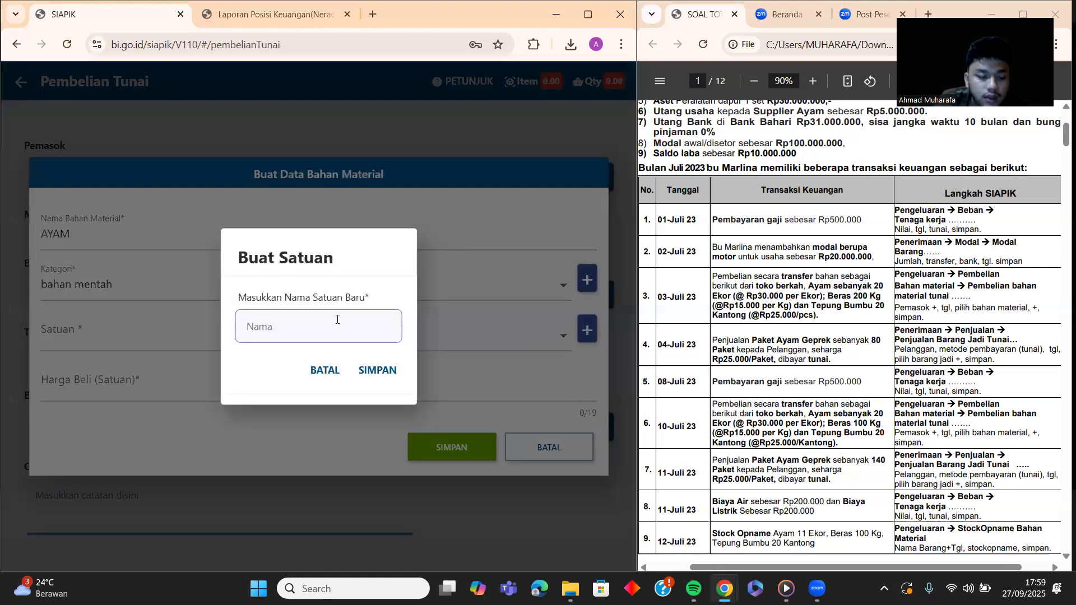
{"action": "type", "text": "EKOR"}
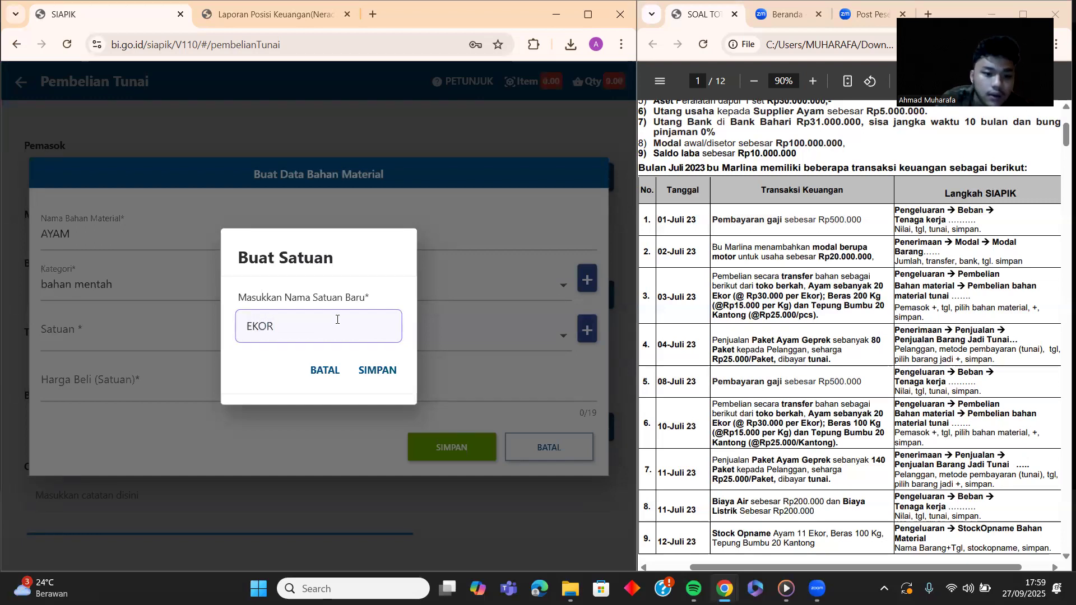
{"action": "left_click", "coordinate": [384, 378]}
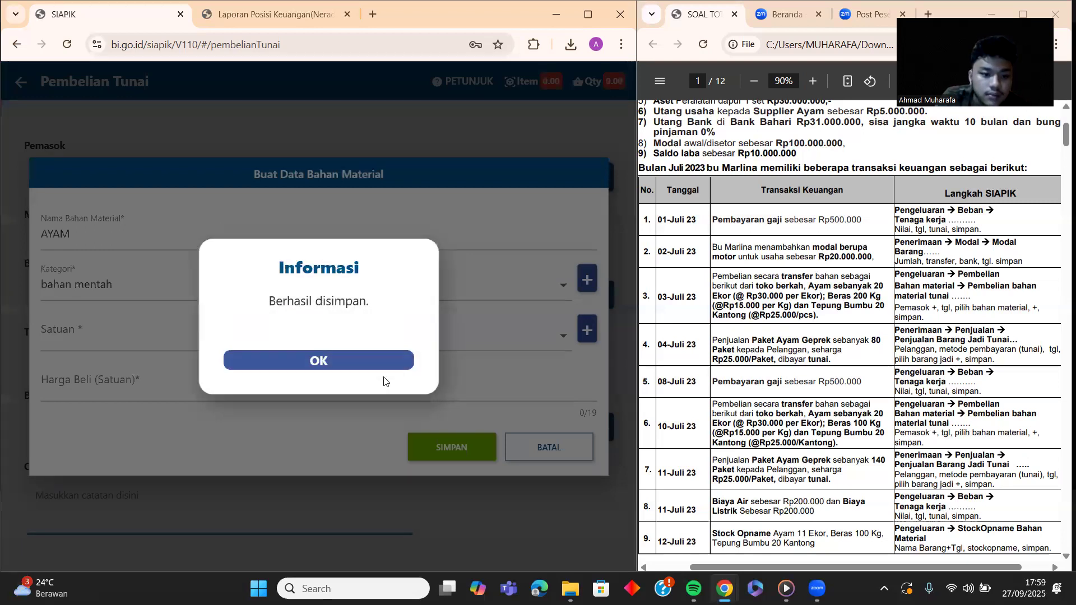
{"action": "left_click", "coordinate": [378, 367]}
{"action": "left_click", "coordinate": [413, 344]}
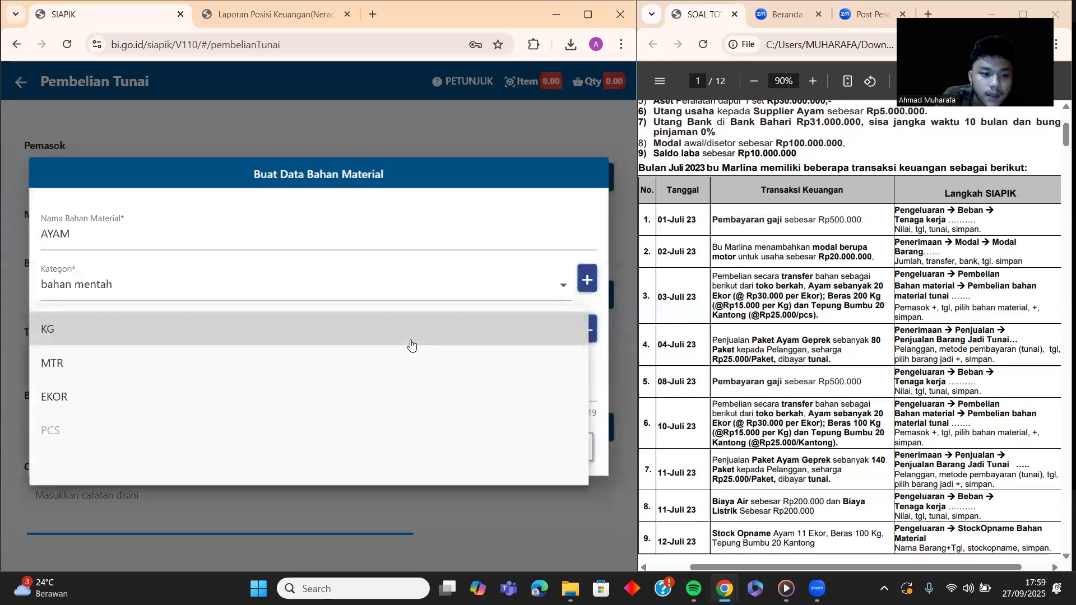
{"action": "left_click", "coordinate": [251, 399]}
Step: Set AYAM's purchase price to Rp 30.000 and save the material
{"action": "left_click", "coordinate": [211, 390]}
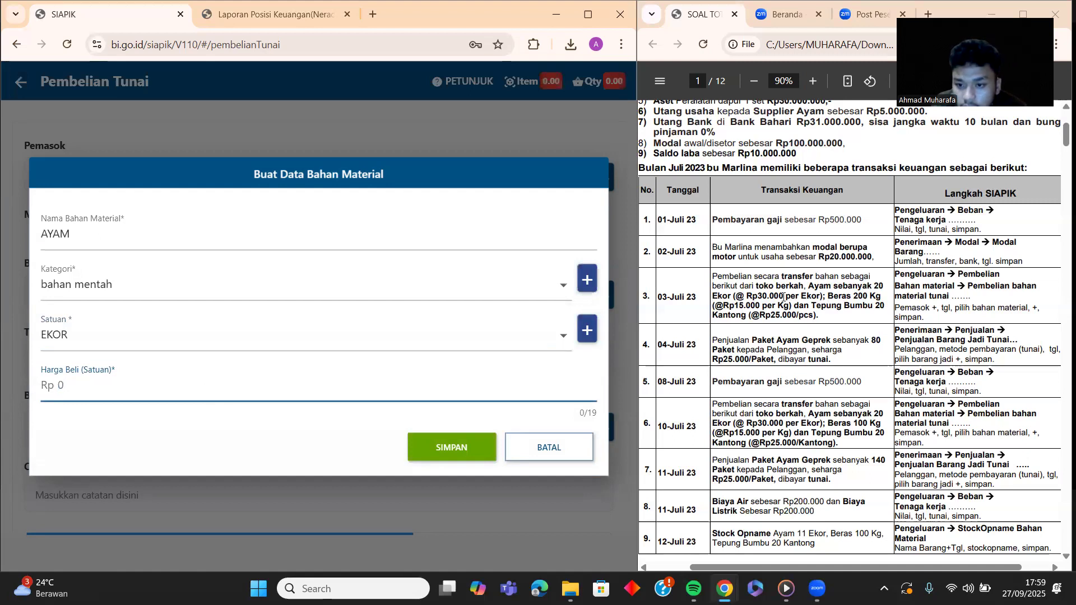
{"action": "type", "text": "3000000"}
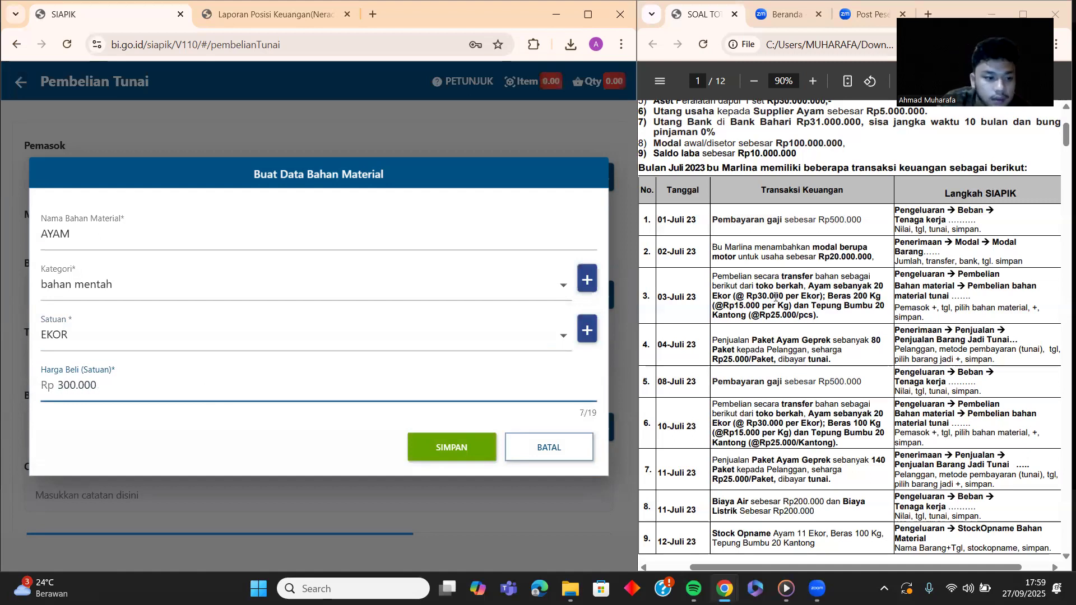
{"action": "key", "text": "BackSpace"}
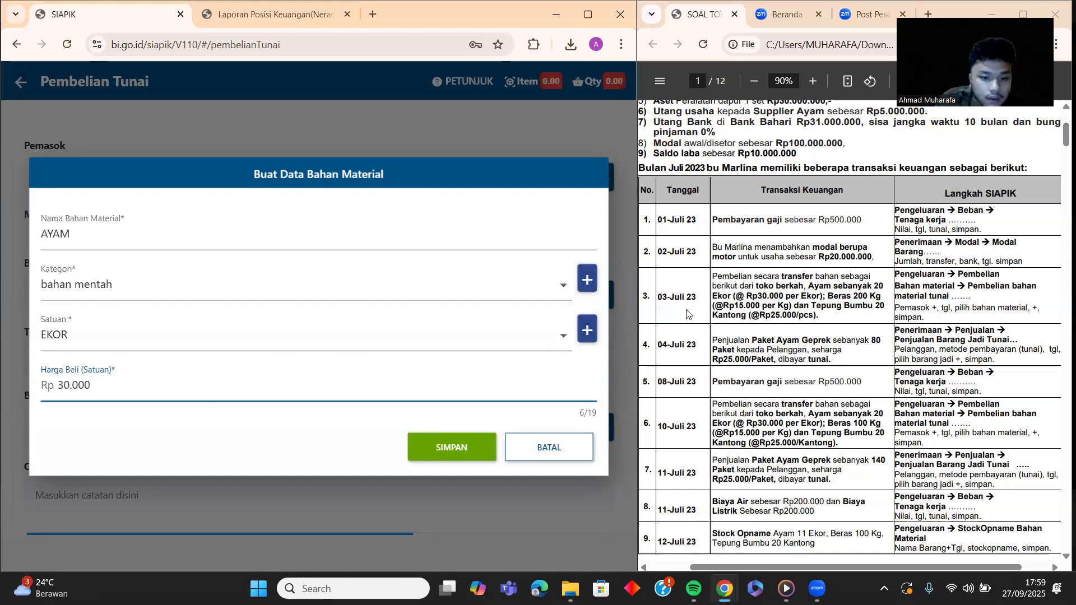
{"action": "left_click", "coordinate": [477, 446]}
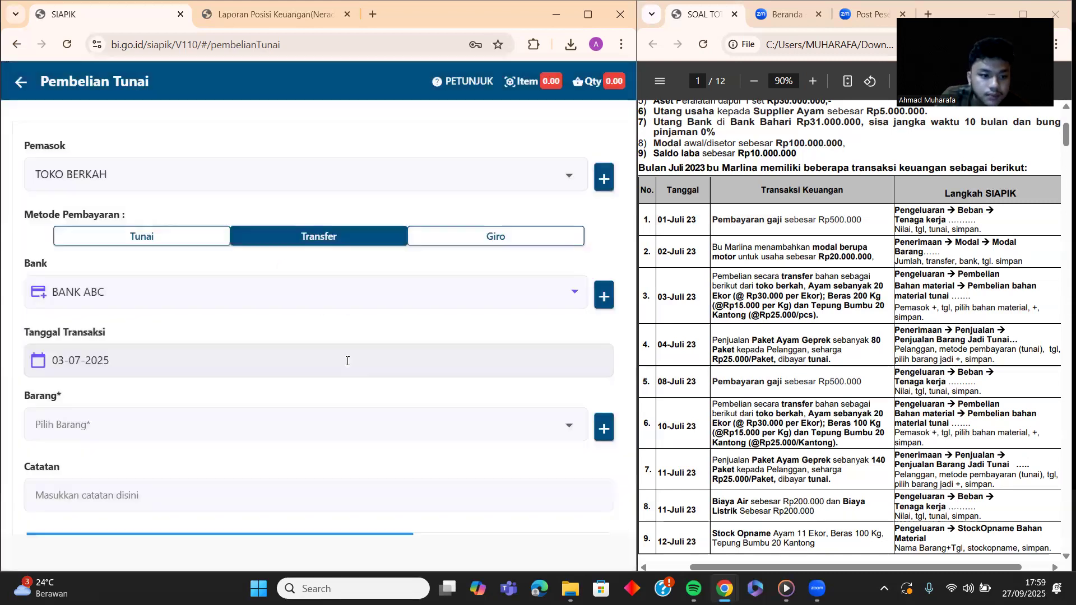
Step: Add 20 EKOR of AYAM at Rp 30.000 to the purchase, totalling Rp 600.000
{"action": "left_click", "coordinate": [347, 362]}
{"action": "left_click", "coordinate": [233, 429]}
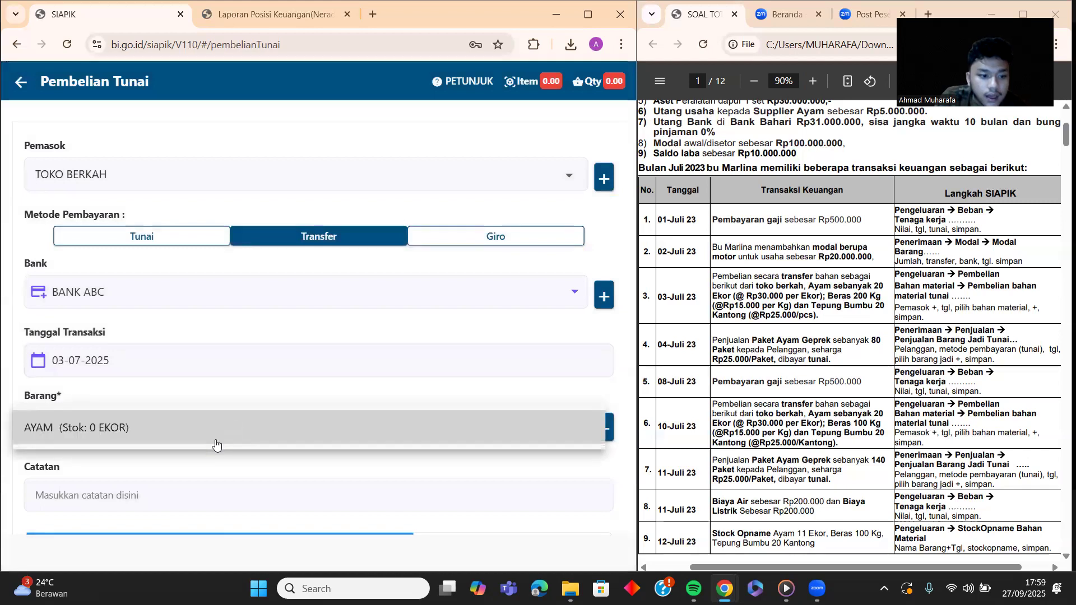
{"action": "left_click", "coordinate": [208, 448]}
{"action": "left_click", "coordinate": [335, 312]}
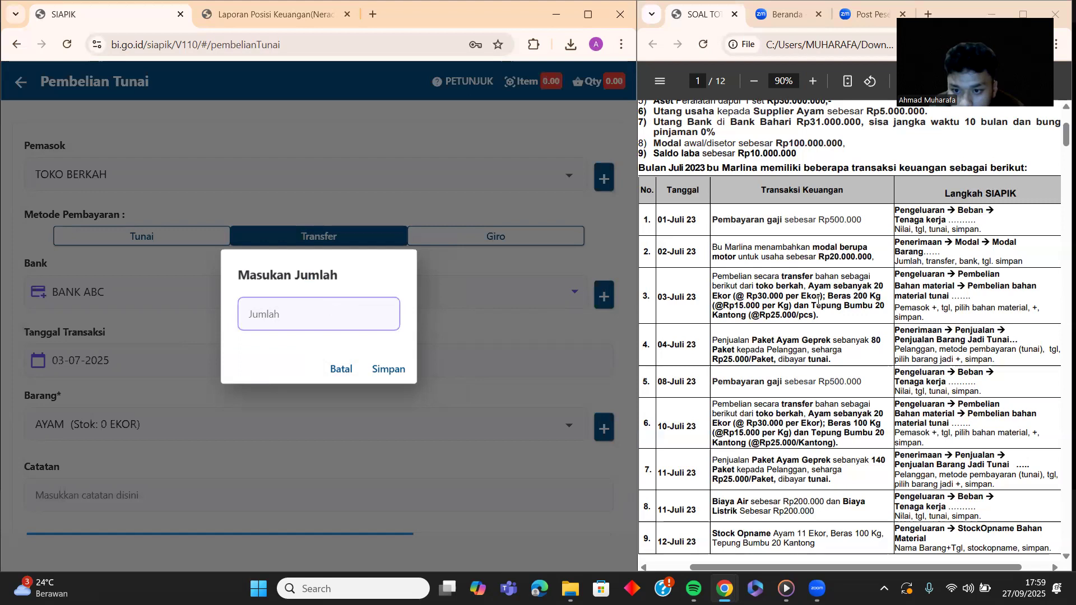
{"action": "type", "text": "20"}
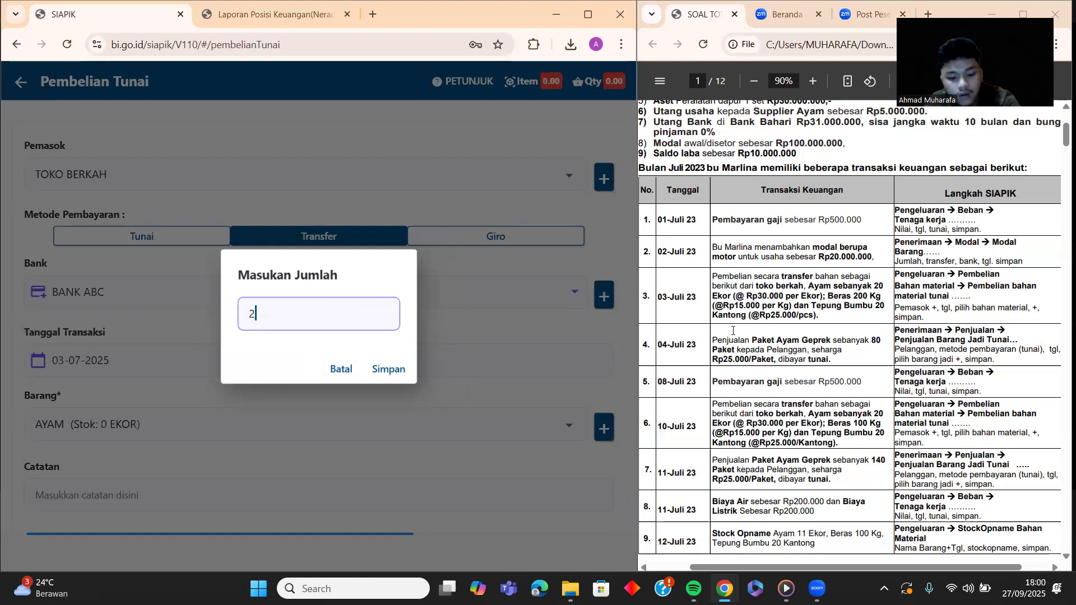
{"action": "left_click", "coordinate": [383, 370]}
{"action": "scroll", "coordinate": [221, 446], "scroll_direction": "down", "scroll_amount": 3}
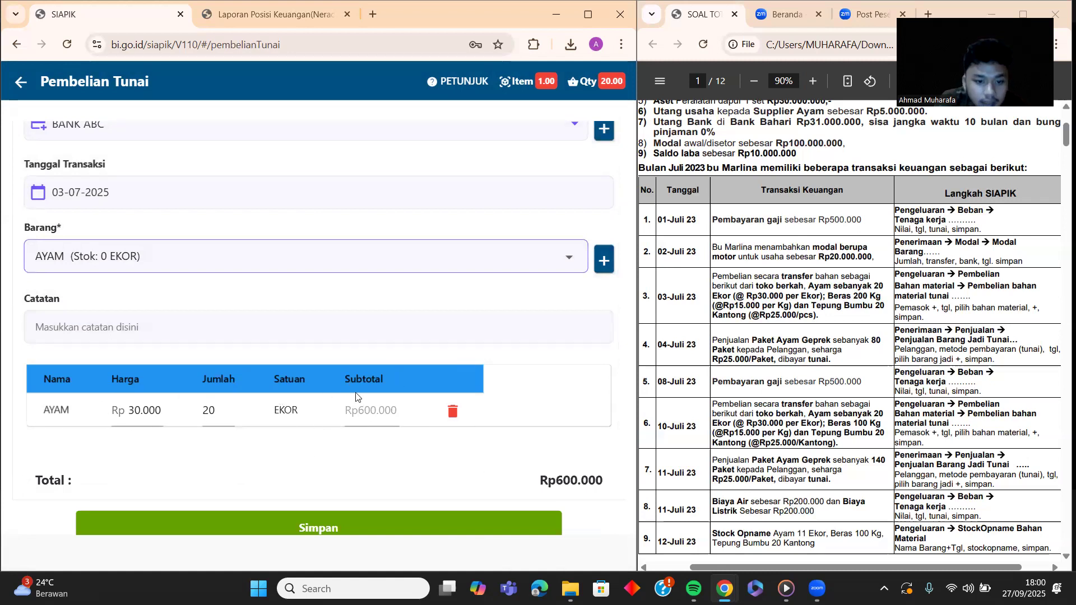
{"action": "scroll", "coordinate": [162, 361], "scroll_direction": "up", "scroll_amount": 1}
{"action": "scroll", "coordinate": [161, 363], "scroll_direction": "down", "scroll_amount": 1}
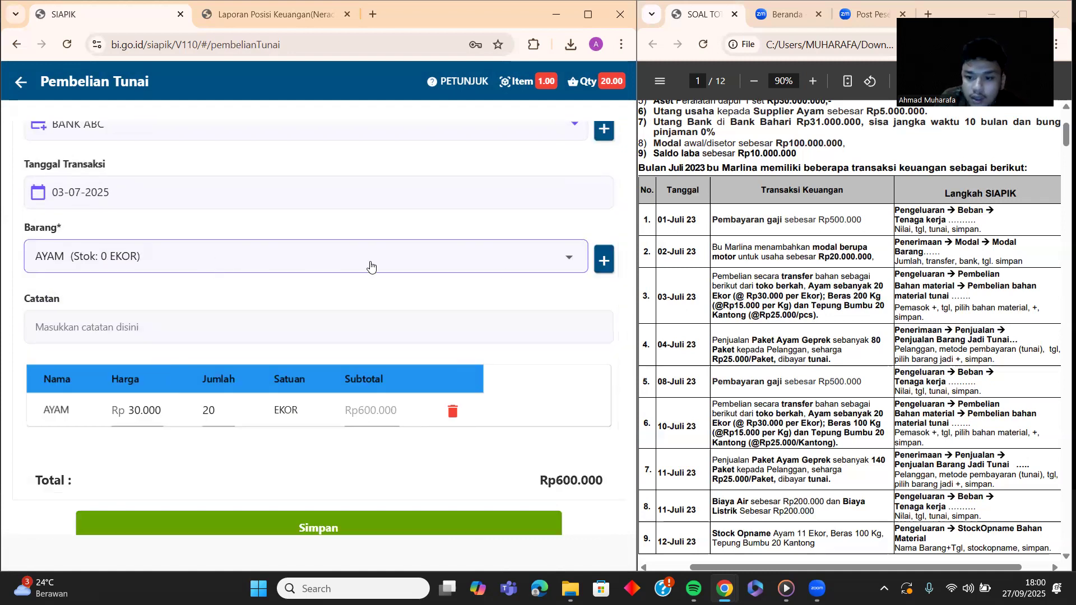
Step: Create material BERAS in category bahan mentah, unit KG, purchase price Rp 15.000
{"action": "left_click", "coordinate": [602, 256]}
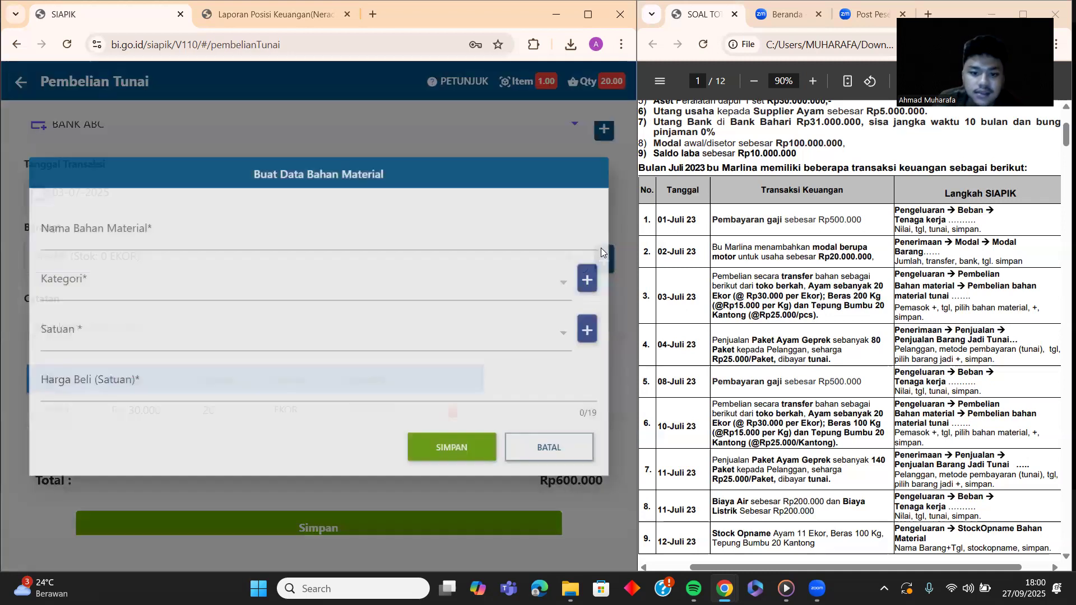
{"action": "left_click", "coordinate": [168, 248]}
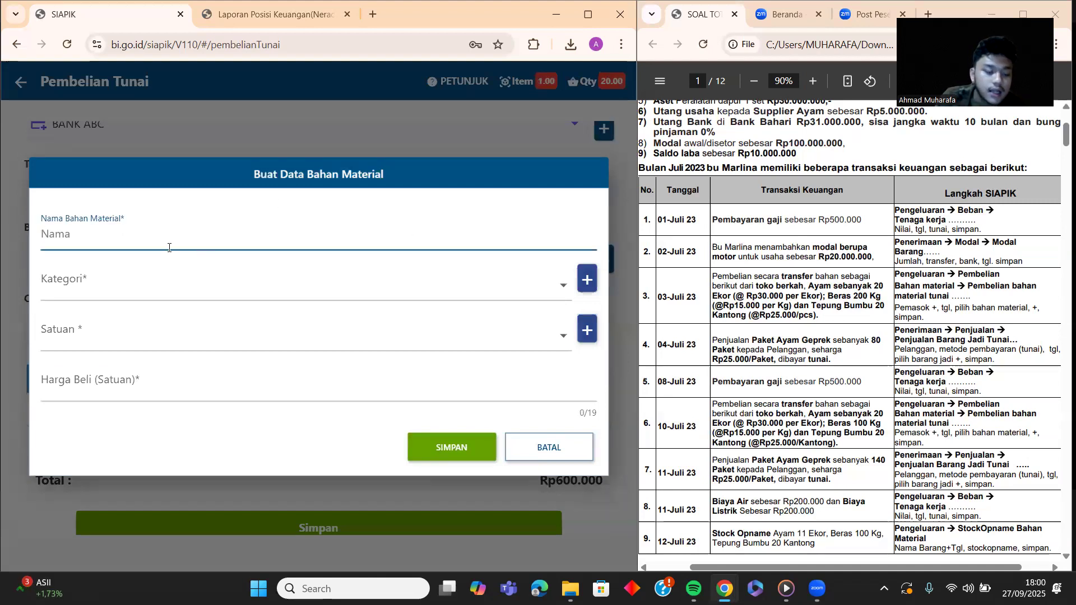
{"action": "type", "text": "BERAS"}
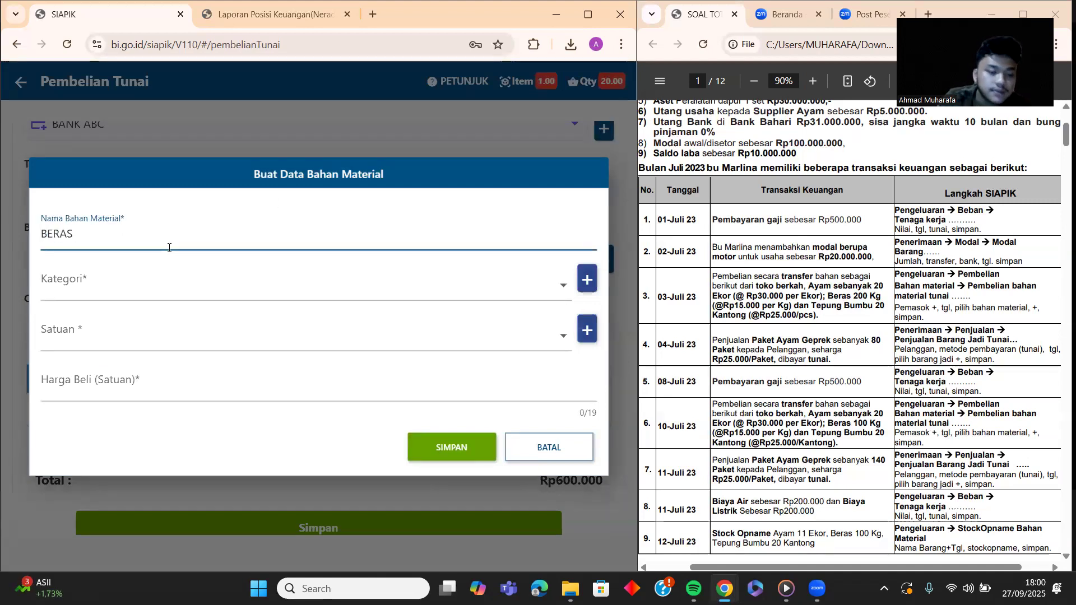
{"action": "left_click", "coordinate": [412, 283]}
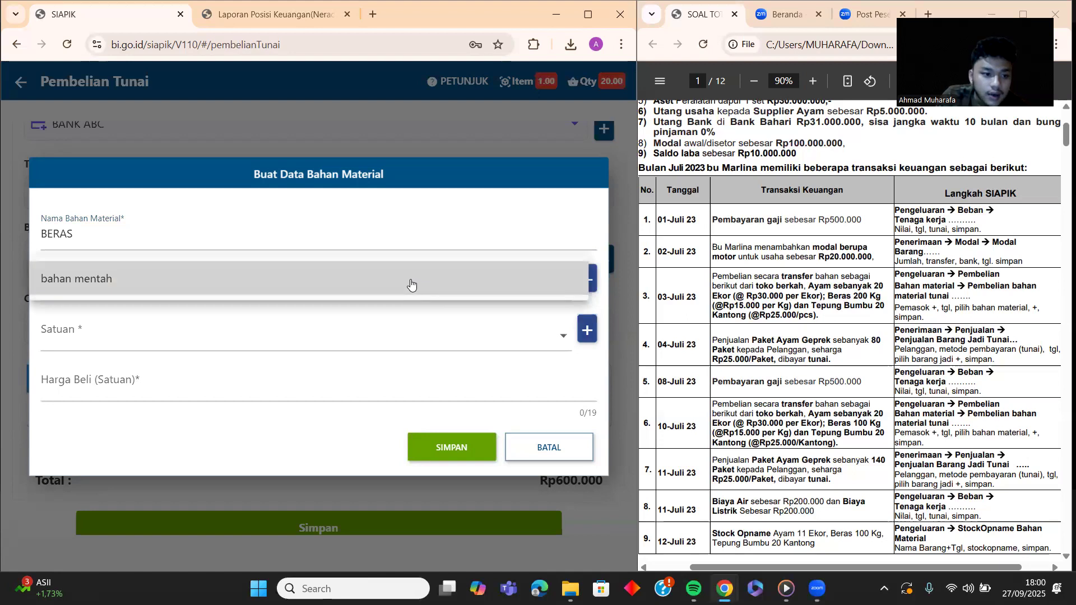
{"action": "left_click", "coordinate": [269, 281]}
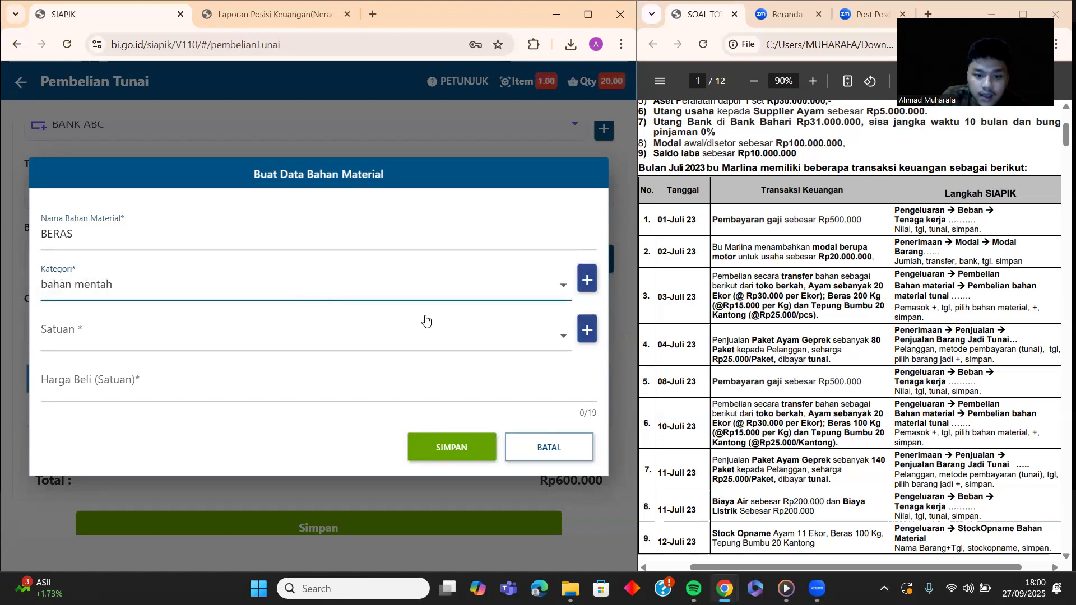
{"action": "left_click", "coordinate": [555, 336]}
{"action": "left_click", "coordinate": [351, 335]}
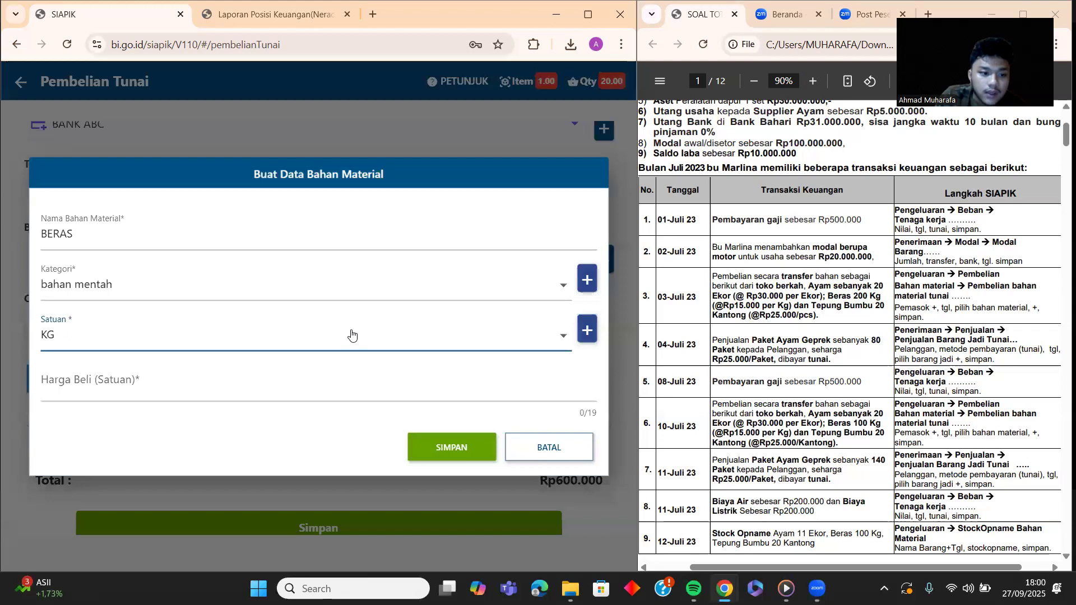
{"action": "left_click", "coordinate": [365, 399]}
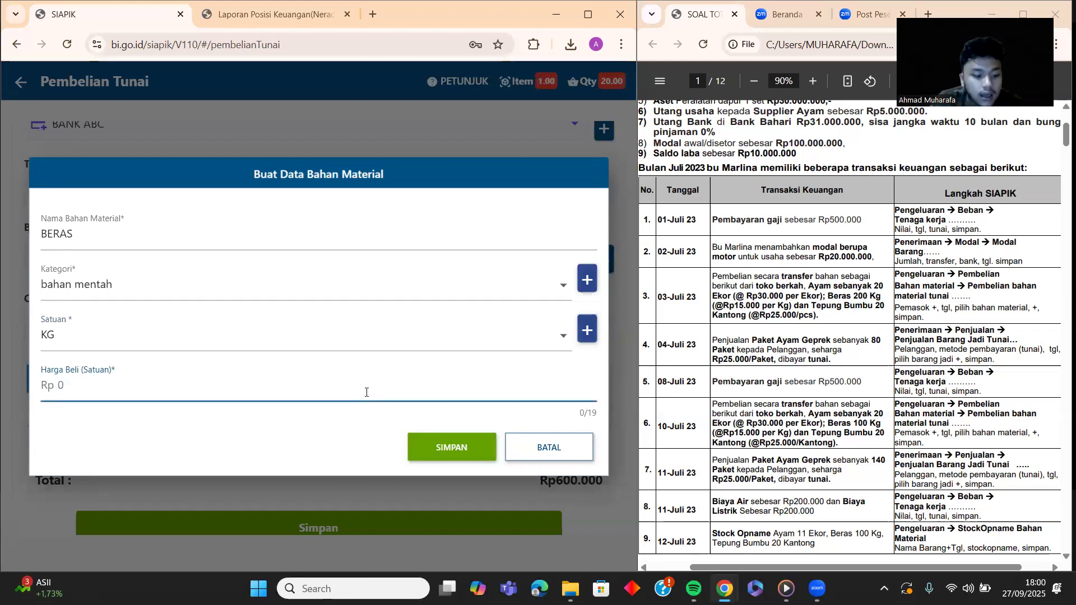
{"action": "type", "text": "15.000"}
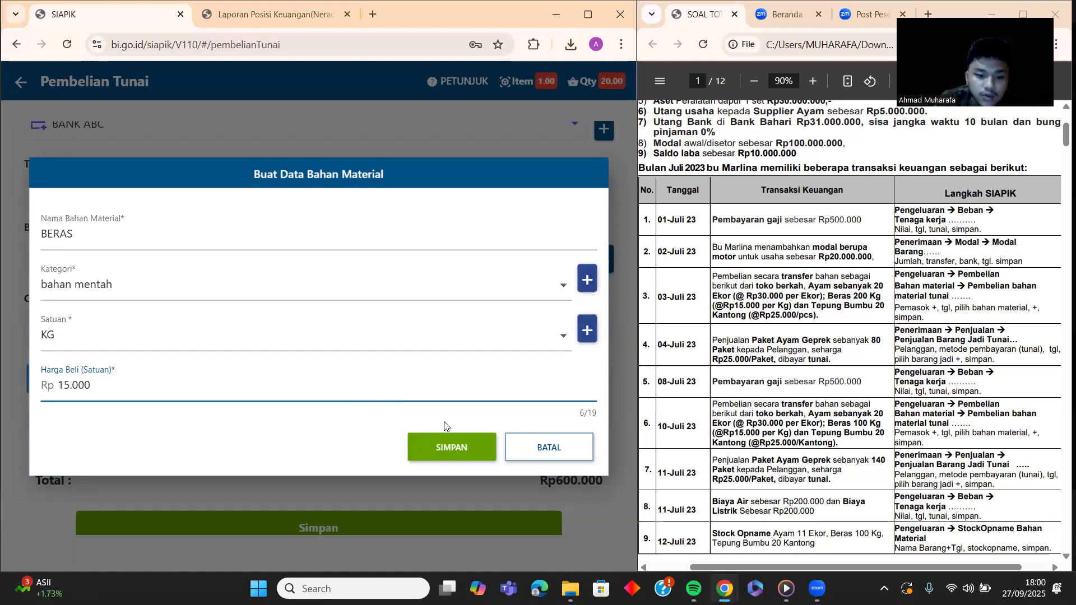
{"action": "left_click", "coordinate": [440, 447]}
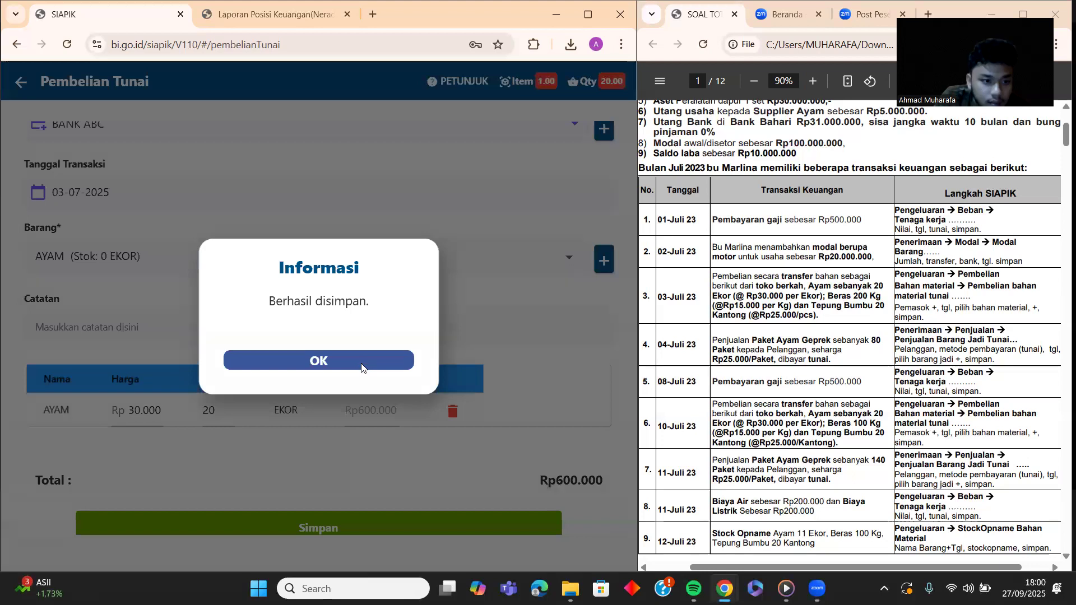
{"action": "left_click", "coordinate": [362, 369]}
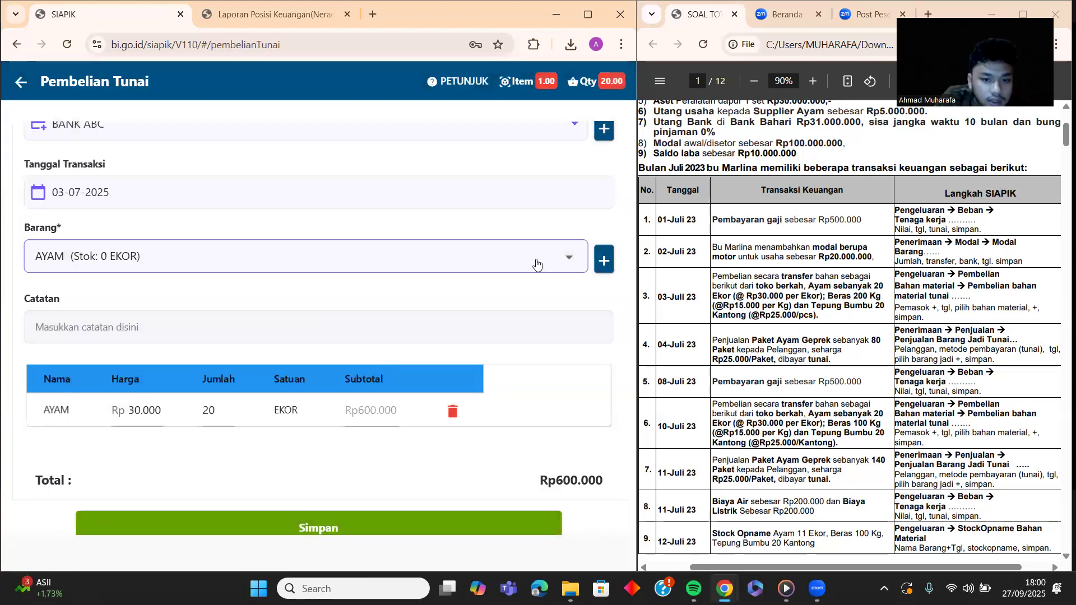
Step: Add 200 KG of BERAS to the cash purchase, for a Rp3.000.000 subtotal
{"action": "left_click", "coordinate": [565, 258]}
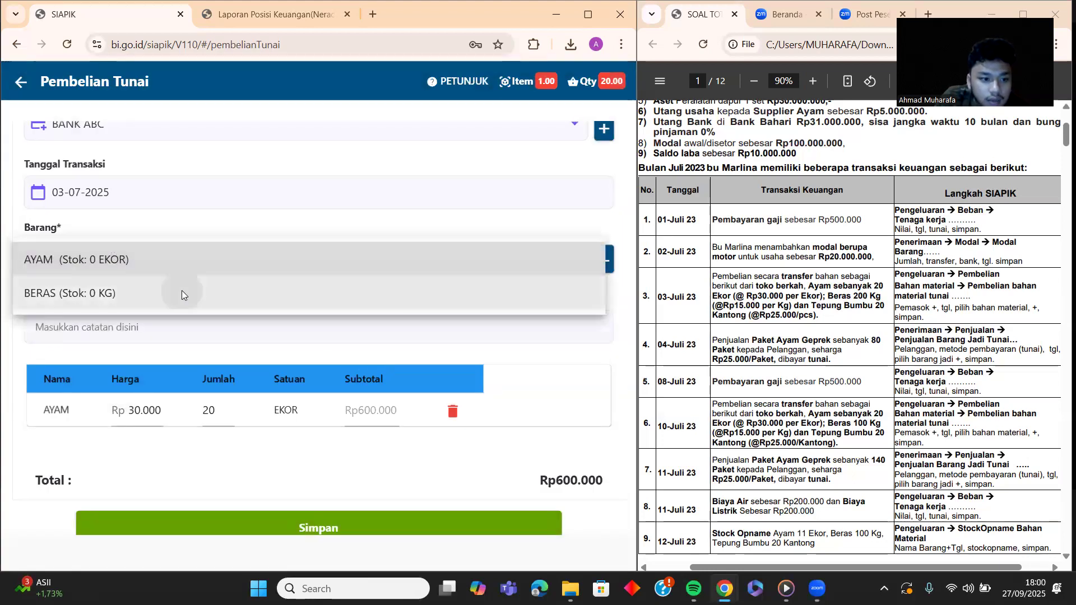
{"action": "left_click", "coordinate": [181, 290]}
{"action": "left_click", "coordinate": [297, 305]}
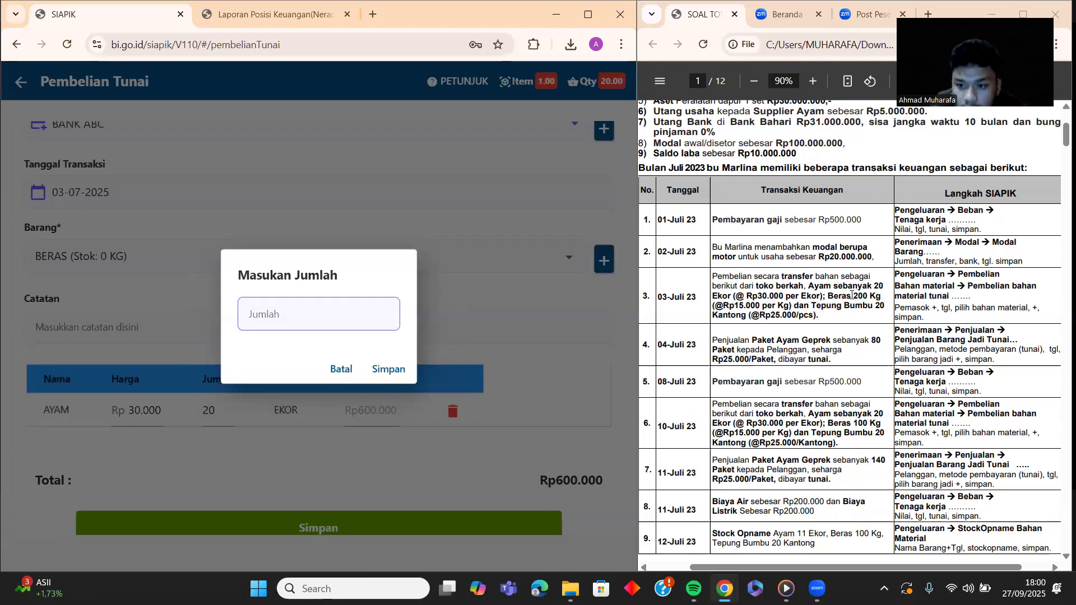
{"action": "type", "text": "200"}
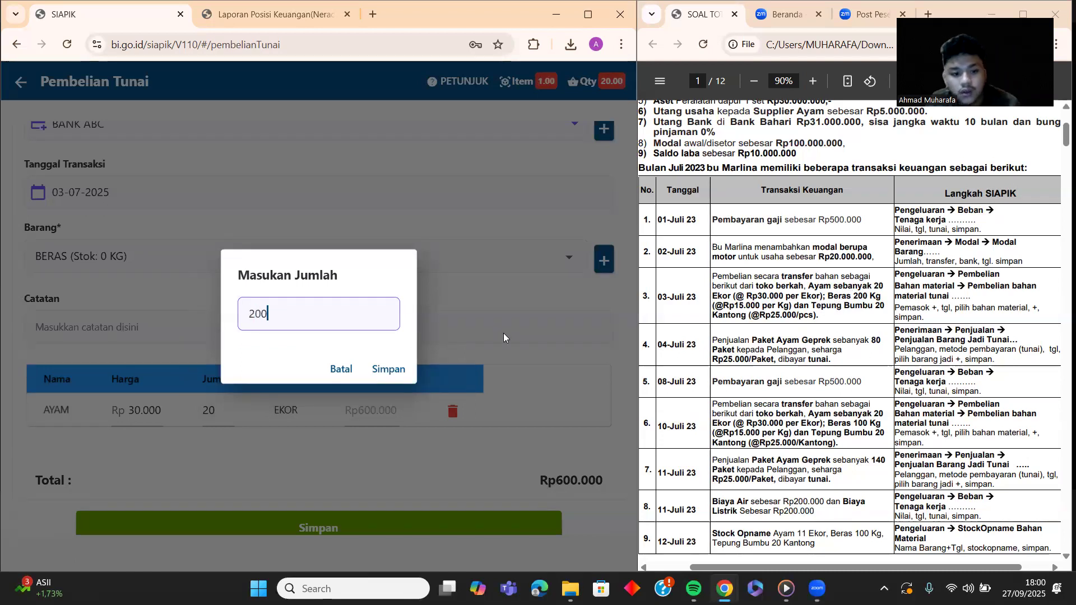
{"action": "left_click", "coordinate": [393, 368]}
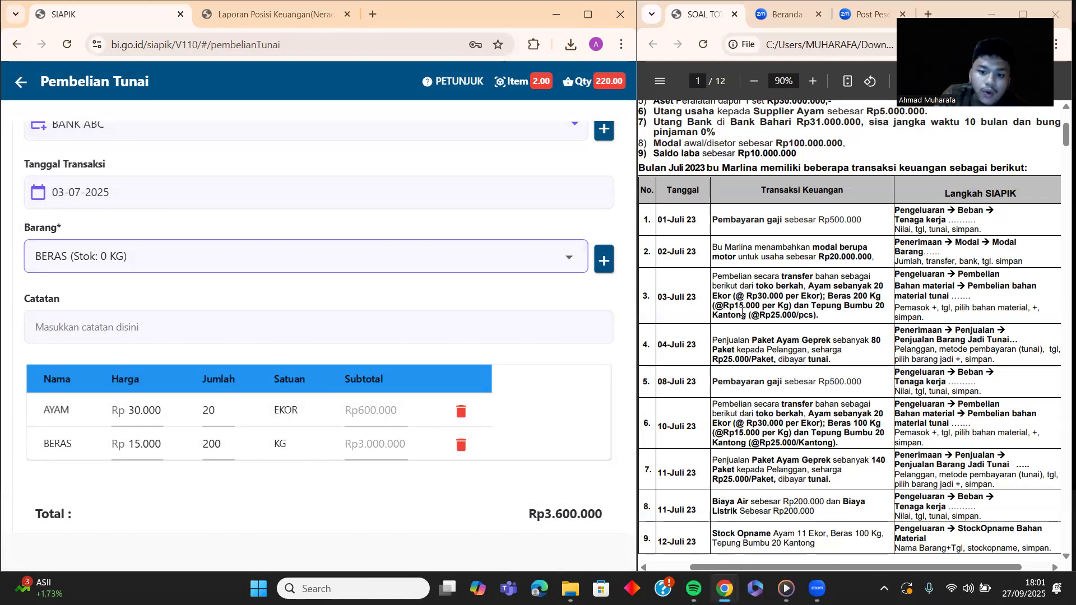
Step: Create material TEPUNG BUMBU as bahan mentah, unit PCS, purchase price Rp 25.000
{"action": "left_click", "coordinate": [603, 257]}
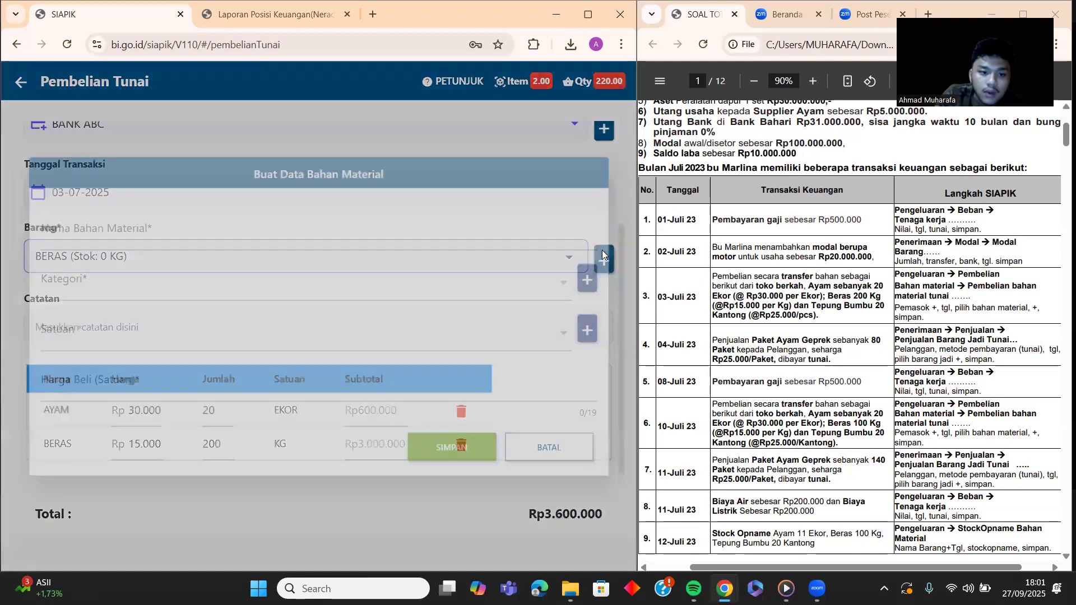
{"action": "left_click", "coordinate": [179, 236]}
{"action": "type", "text": "TEPUNG BUMBU"}
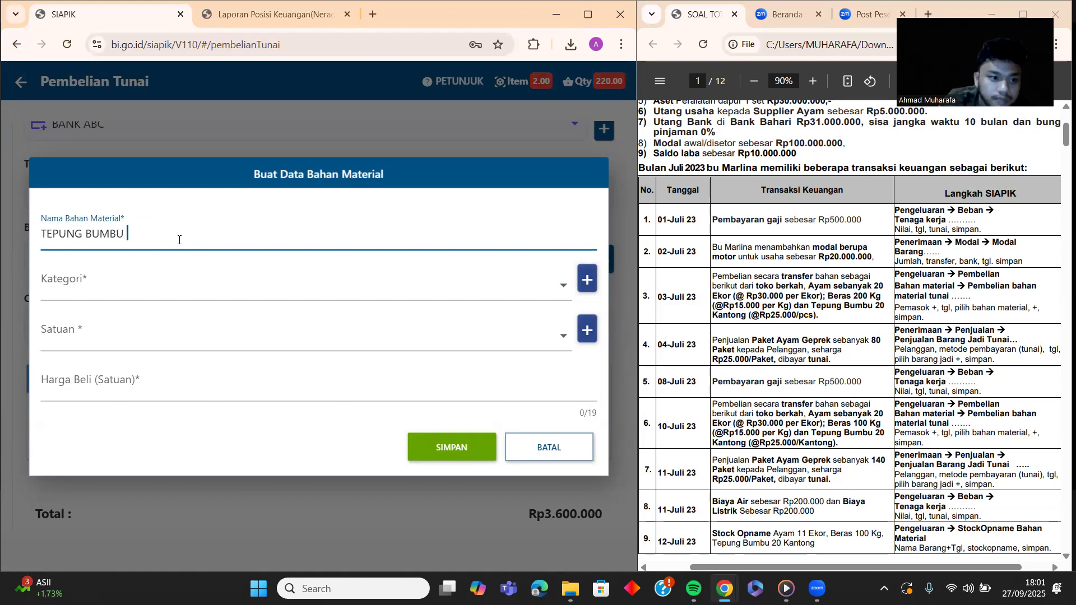
{"action": "left_click", "coordinate": [398, 295]}
{"action": "left_click", "coordinate": [192, 279]}
{"action": "left_click", "coordinate": [189, 333]}
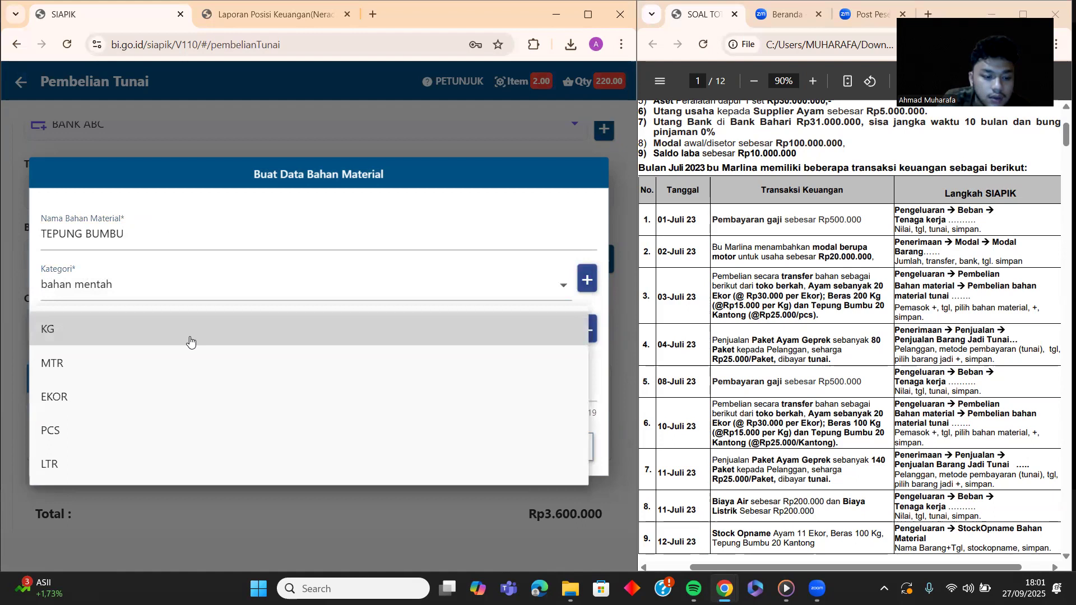
{"action": "left_click", "coordinate": [158, 432]}
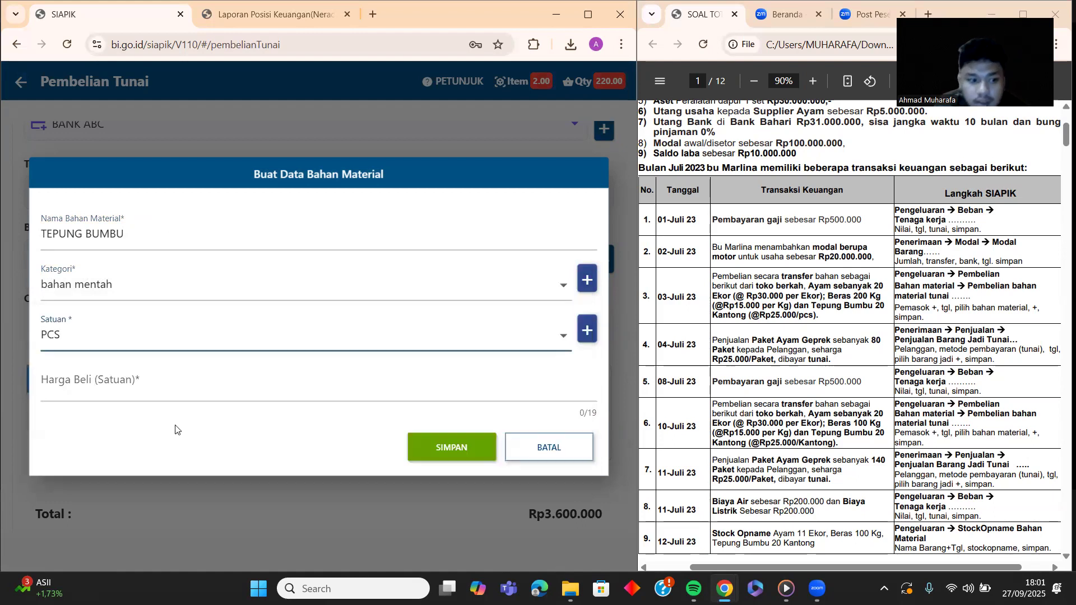
{"action": "left_click", "coordinate": [174, 390]}
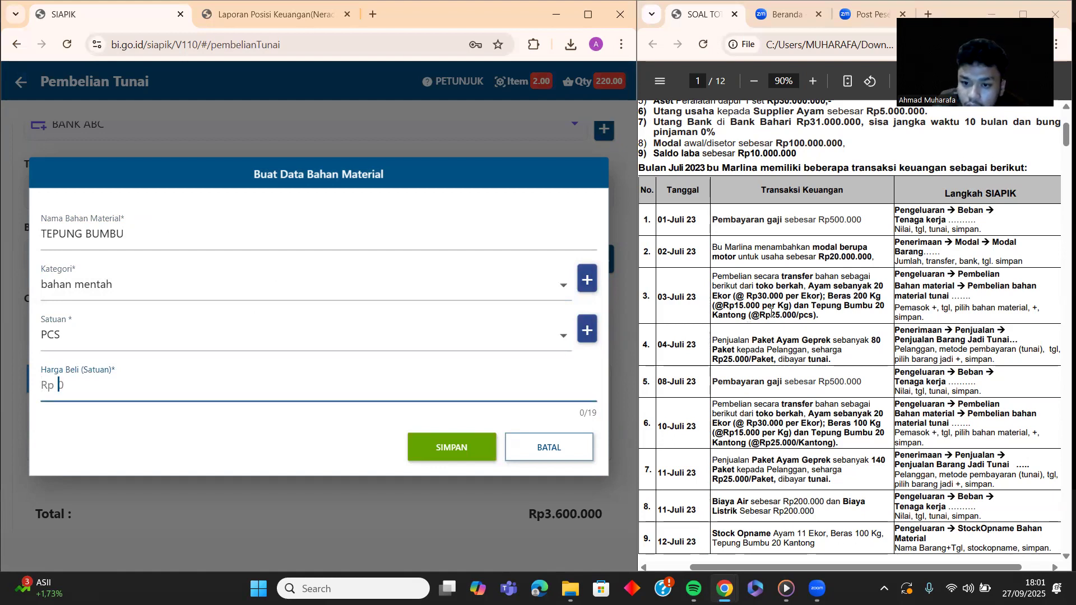
{"action": "type", "text": "250.000"}
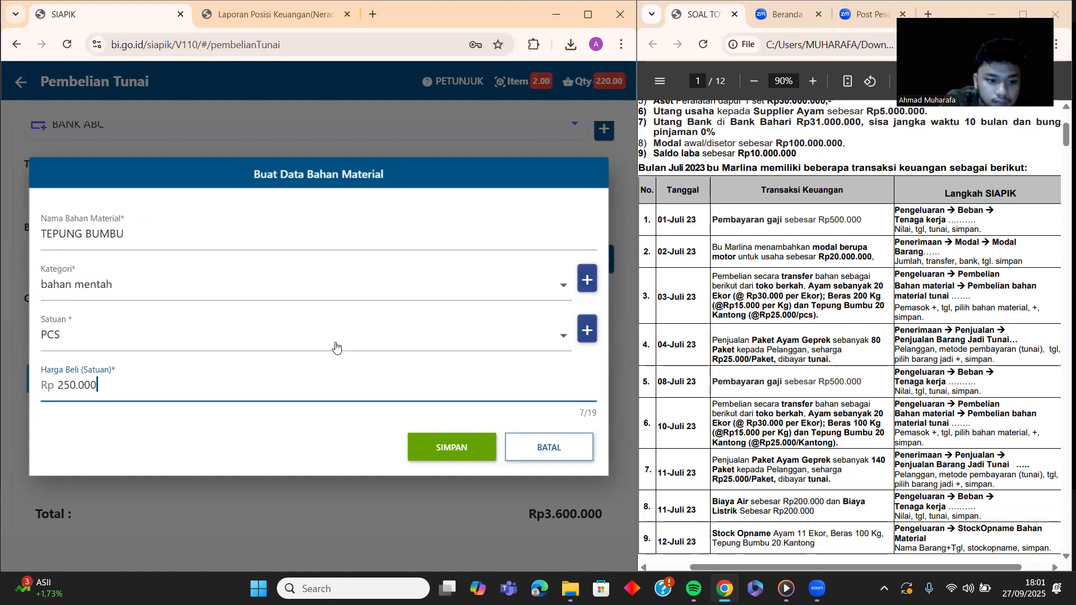
{"action": "key", "text": "BackSpace"}
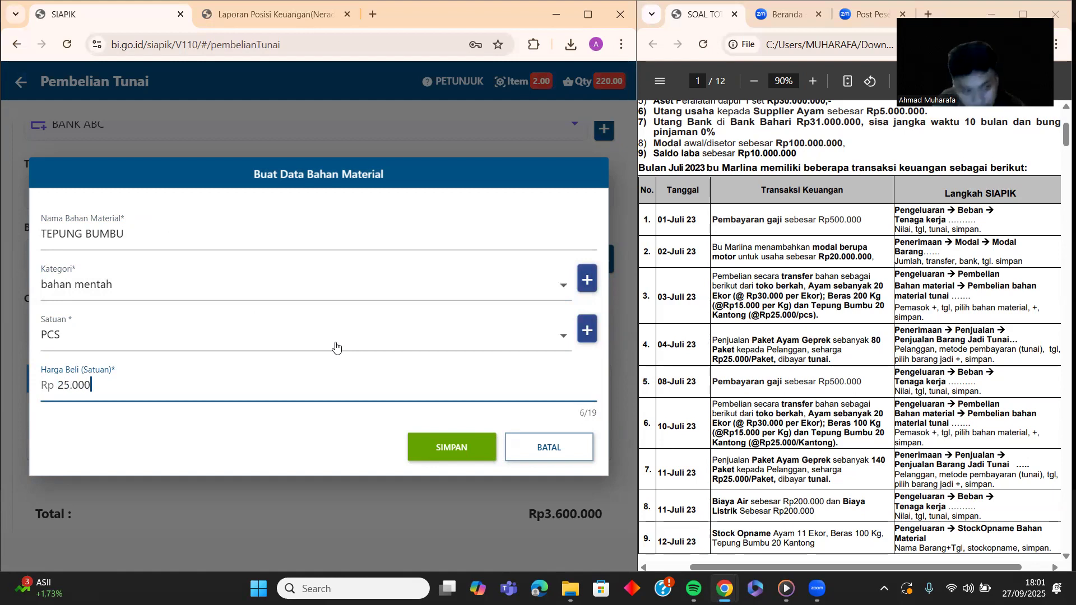
{"action": "left_click", "coordinate": [442, 443]}
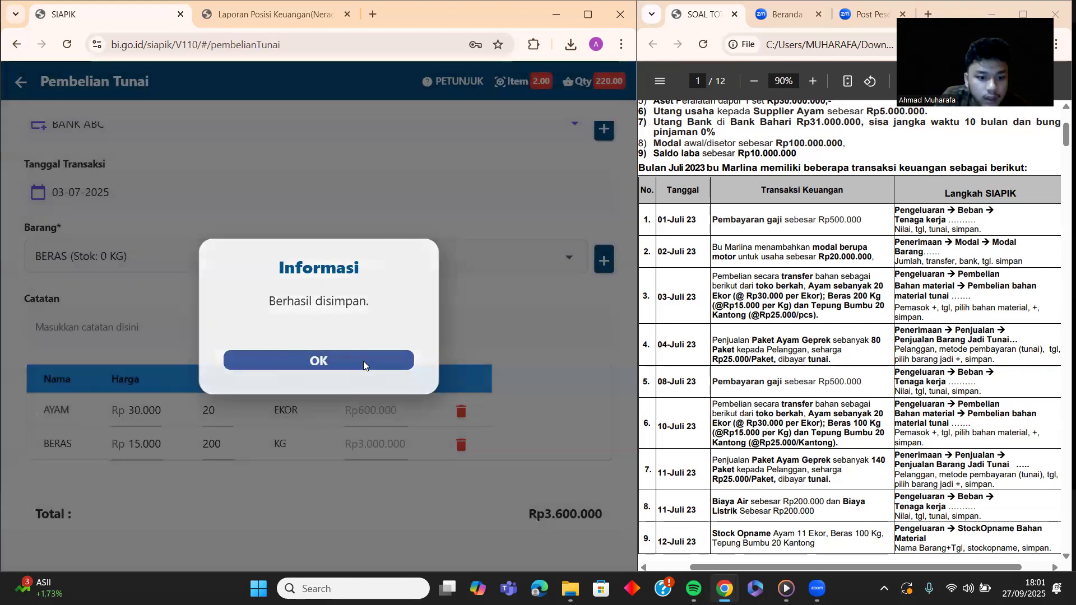
{"action": "left_click", "coordinate": [363, 365]}
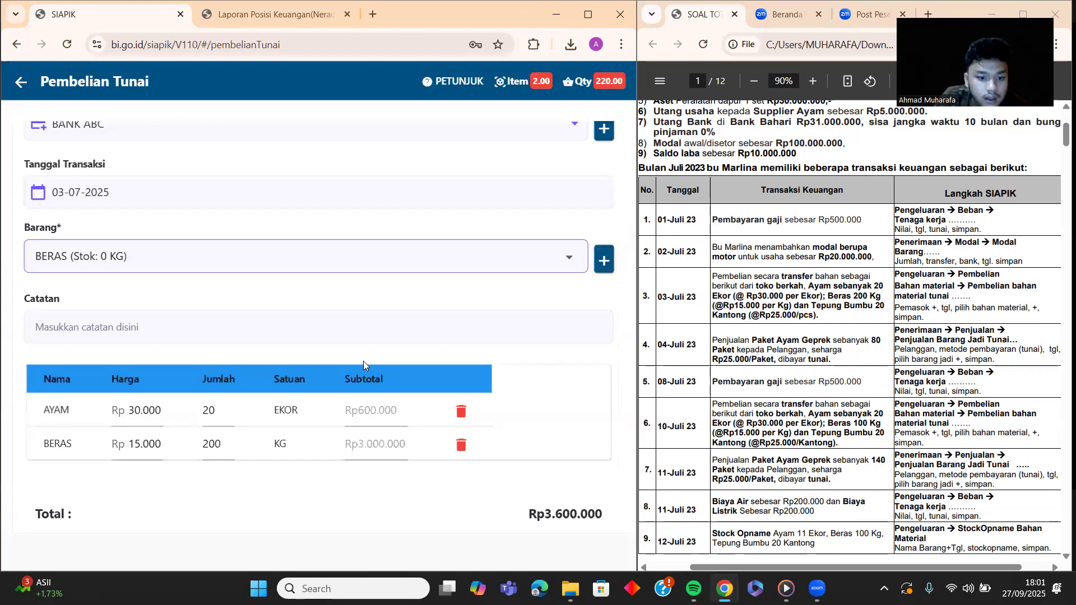
Step: Add 20 PCS of TEPUNG BUMBU to the purchase
{"action": "left_click", "coordinate": [278, 266]}
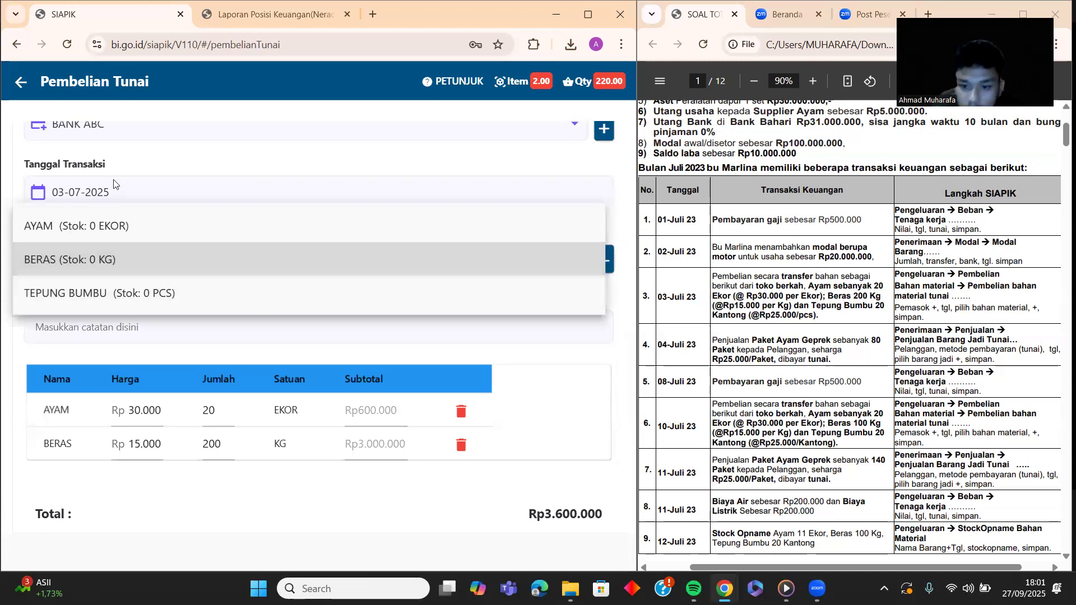
{"action": "left_click", "coordinate": [141, 296]}
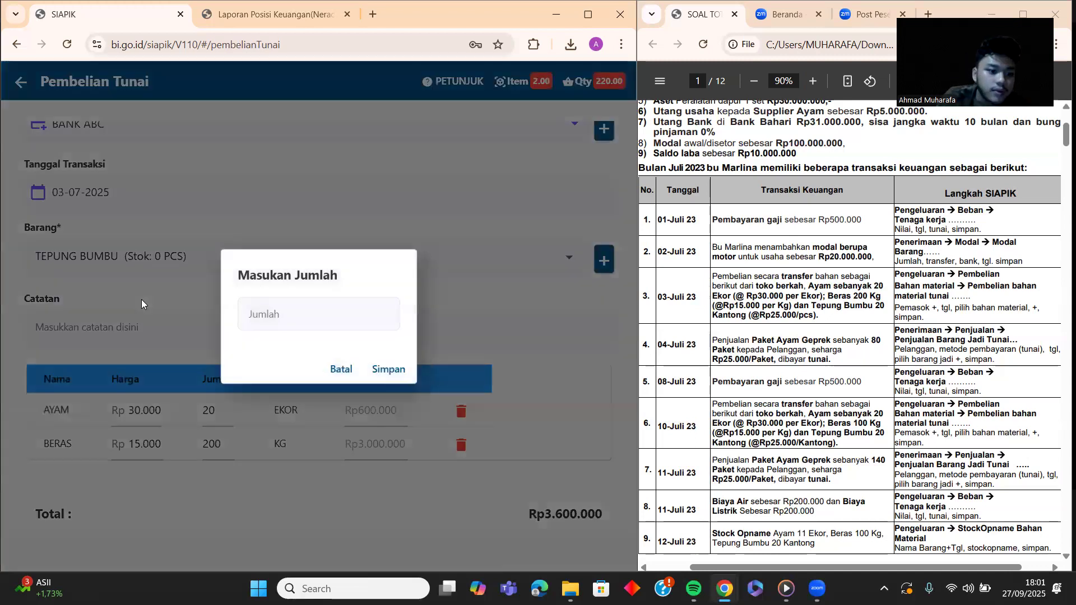
{"action": "left_click", "coordinate": [288, 317]}
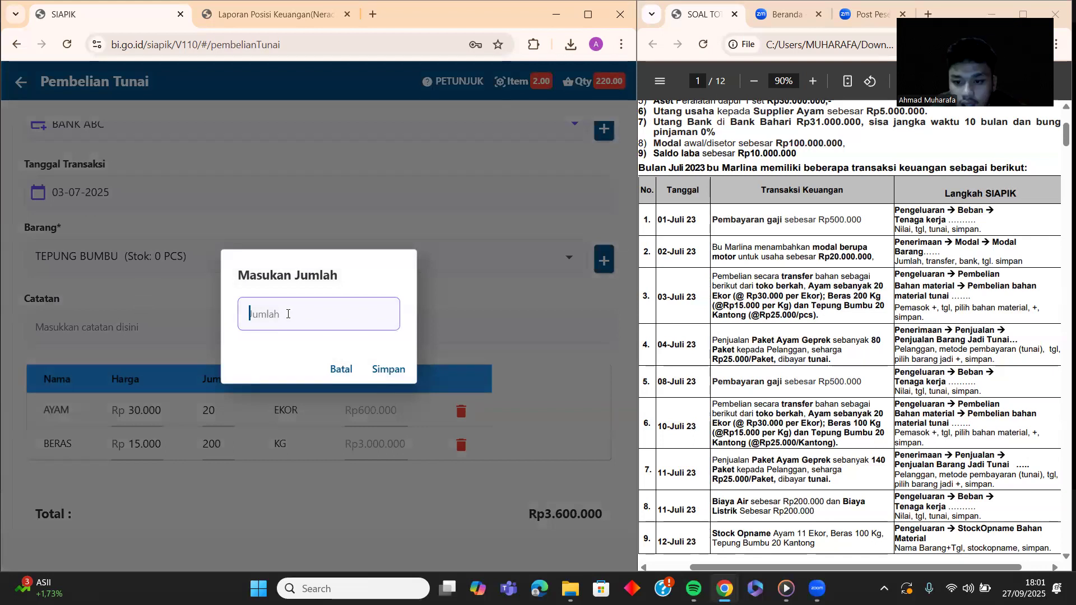
{"action": "type", "text": "20"}
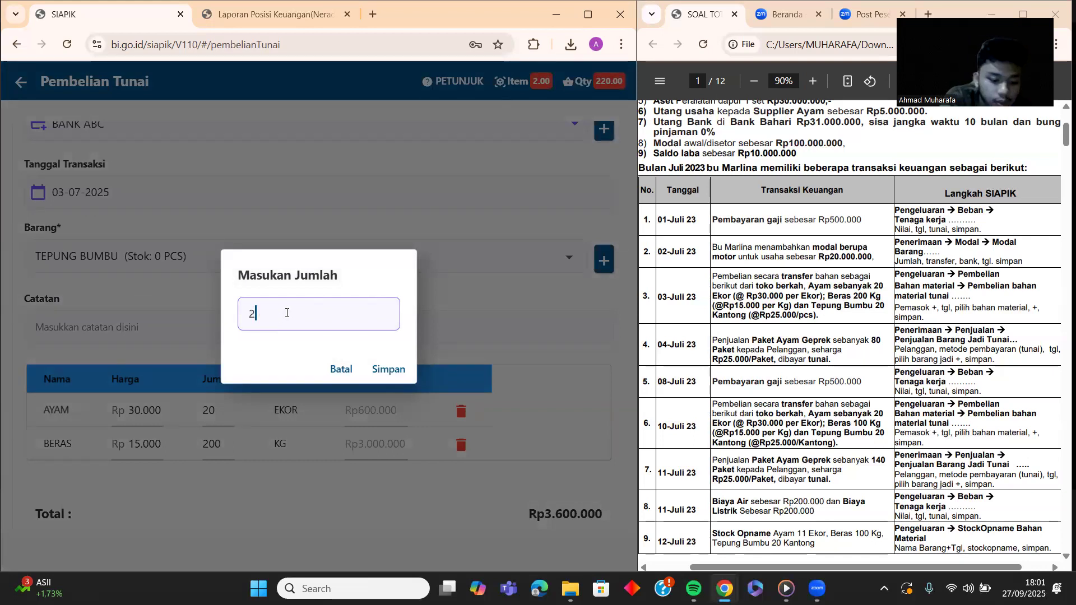
{"action": "left_click", "coordinate": [386, 370]}
Step: Note the purchase as 'pembelian bahan mentah', save the Rp4.100.000 total, and return to the menu
{"action": "scroll", "coordinate": [386, 366], "scroll_direction": "down", "scroll_amount": 2}
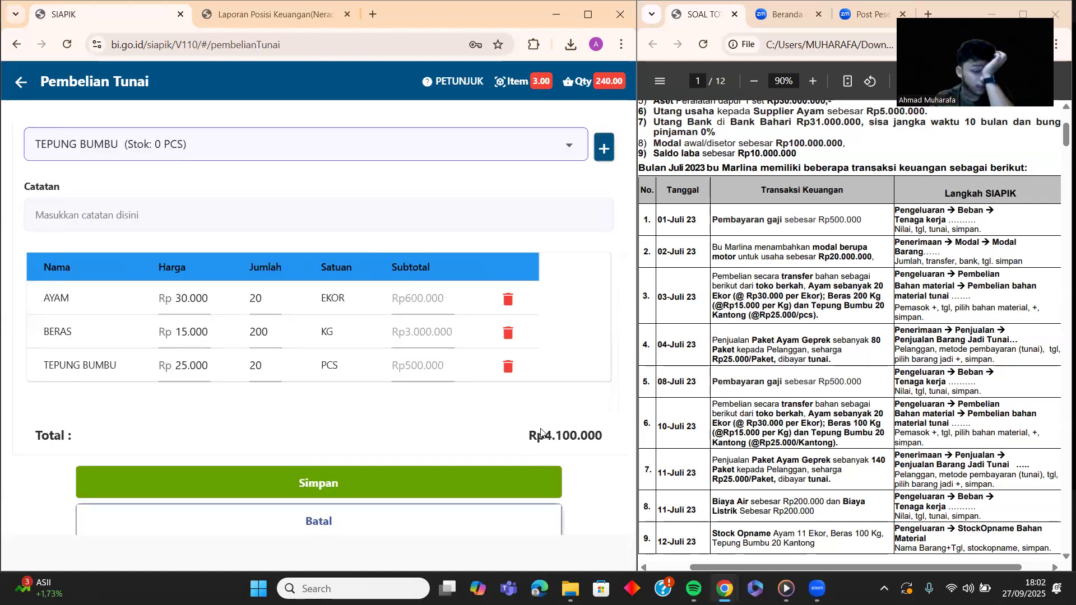
{"action": "scroll", "coordinate": [282, 280], "scroll_direction": "up", "scroll_amount": 1}
{"action": "left_click", "coordinate": [228, 278]}
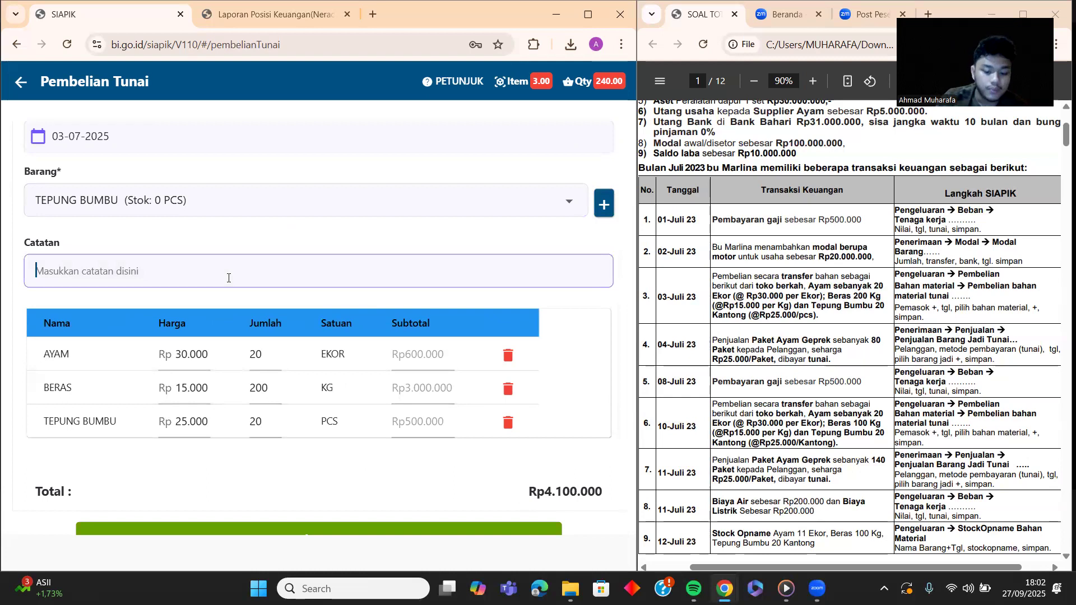
{"action": "type", "text": "p"}
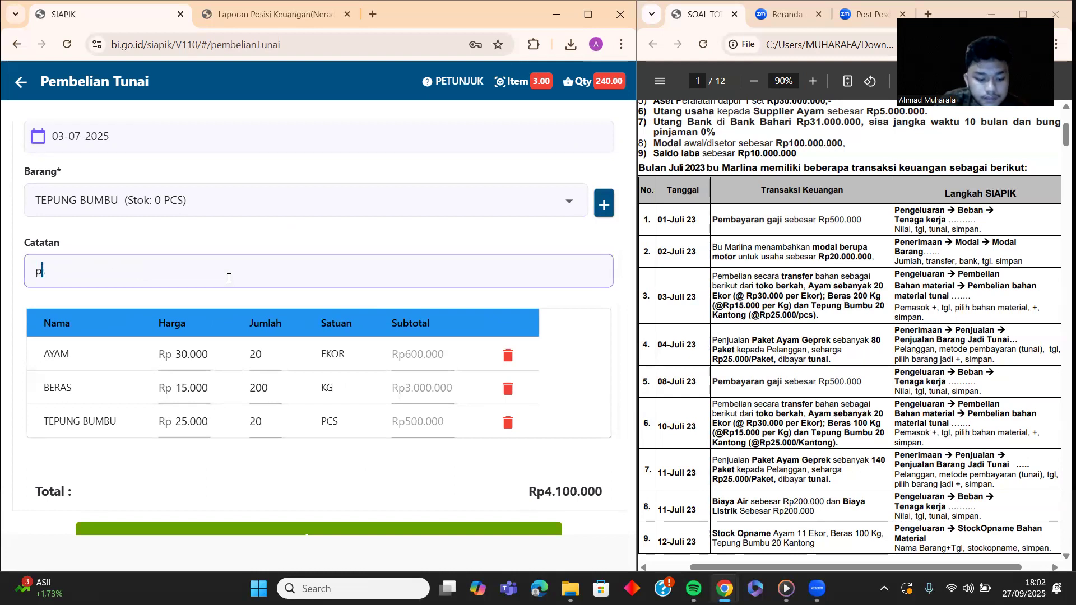
{"action": "type", "text": "embelian bahan mentah"}
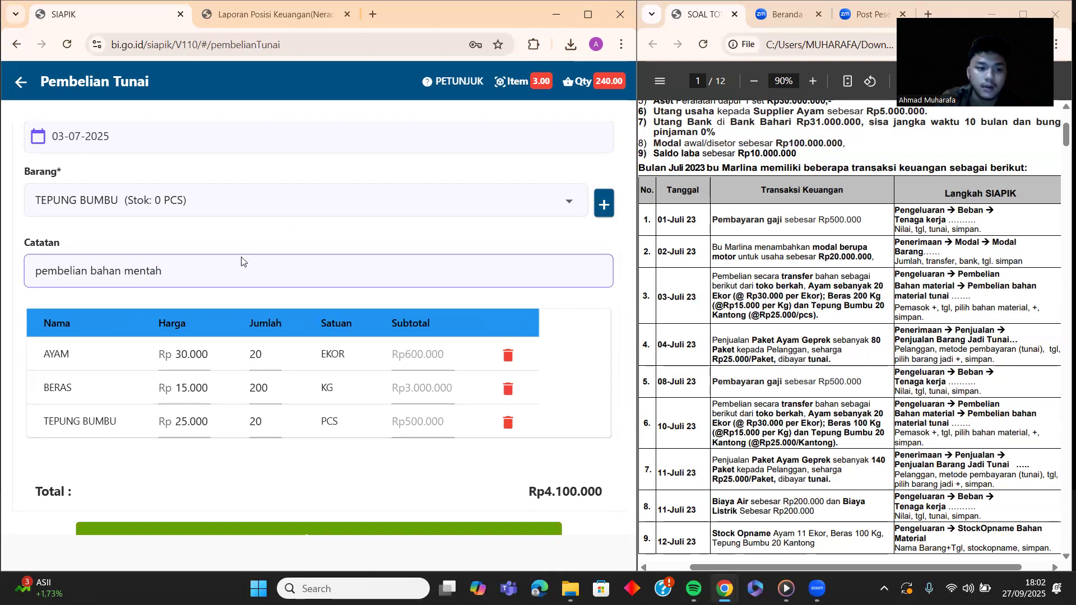
{"action": "scroll", "coordinate": [241, 260], "scroll_direction": "up", "scroll_amount": 2}
{"action": "scroll", "coordinate": [258, 258], "scroll_direction": "down", "scroll_amount": 3}
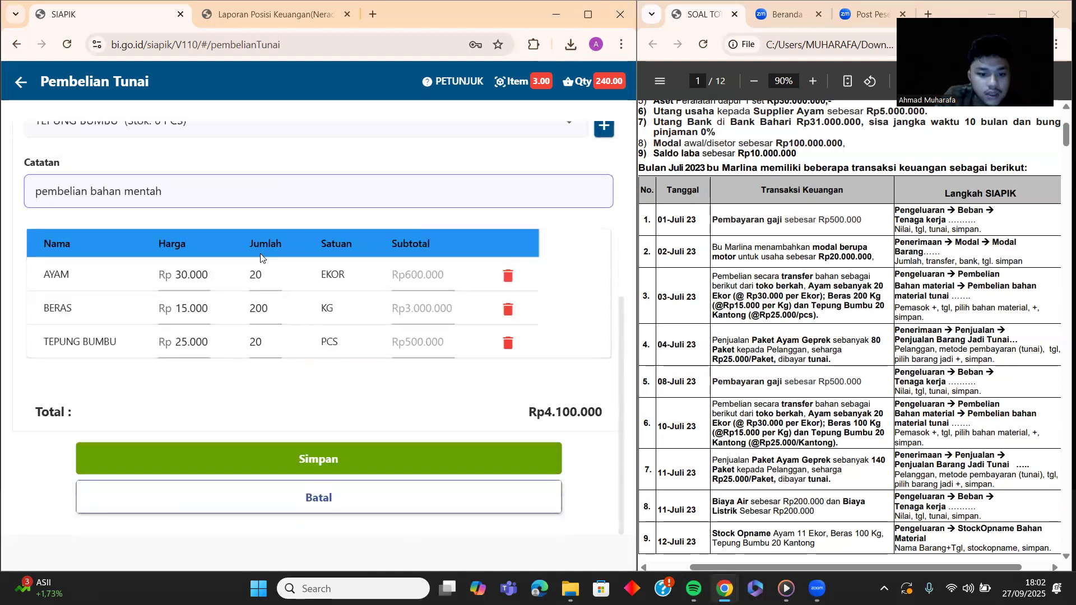
{"action": "left_click", "coordinate": [345, 458]}
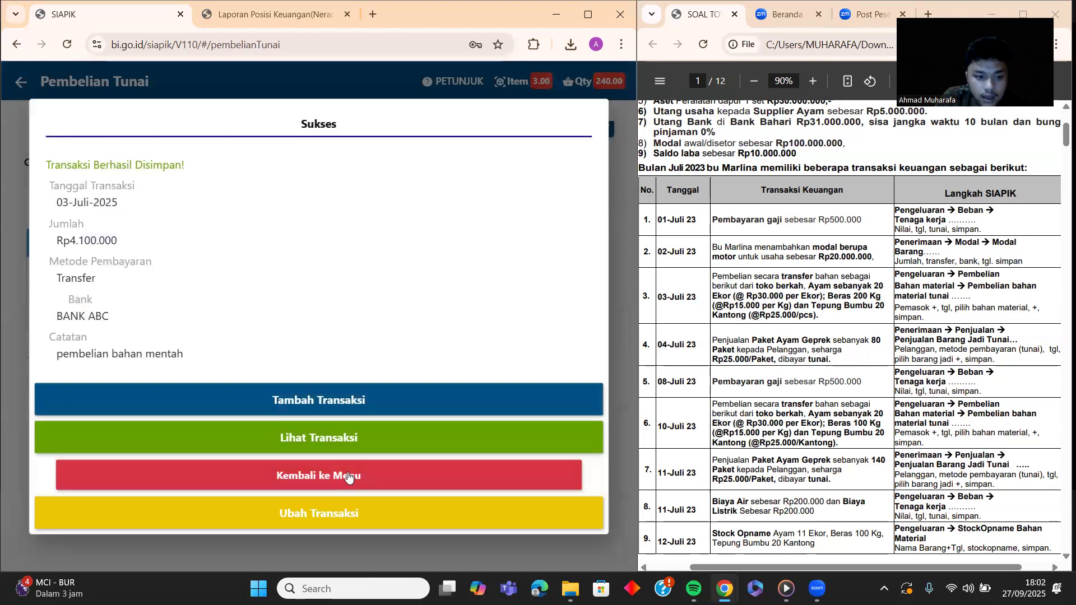
{"action": "left_click", "coordinate": [347, 475]}
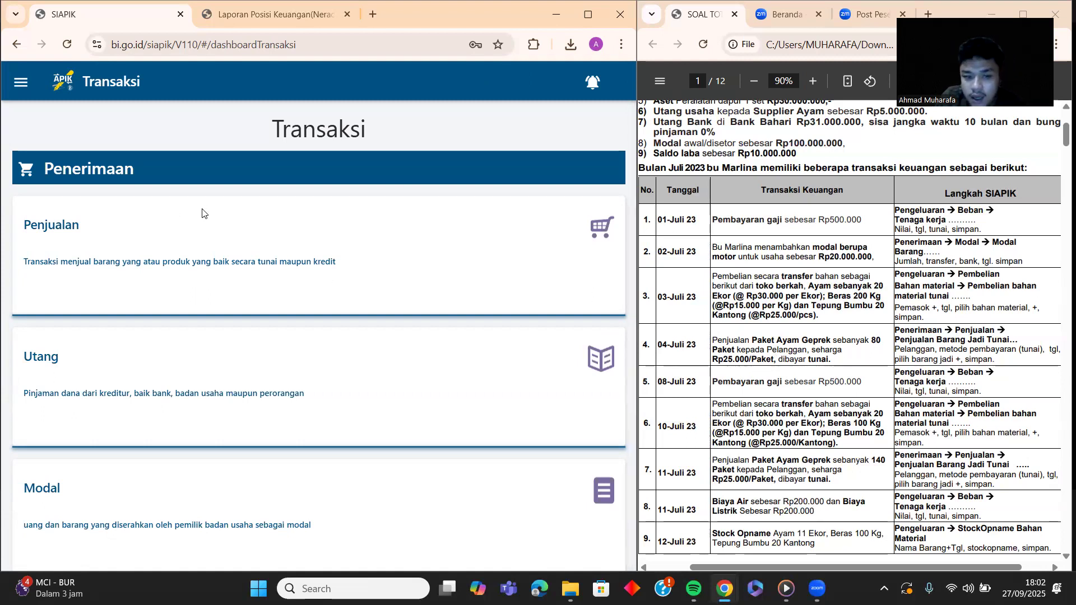
Step: Start a finished-goods cash sale dated 04-07-2025
{"action": "left_click", "coordinate": [191, 235]}
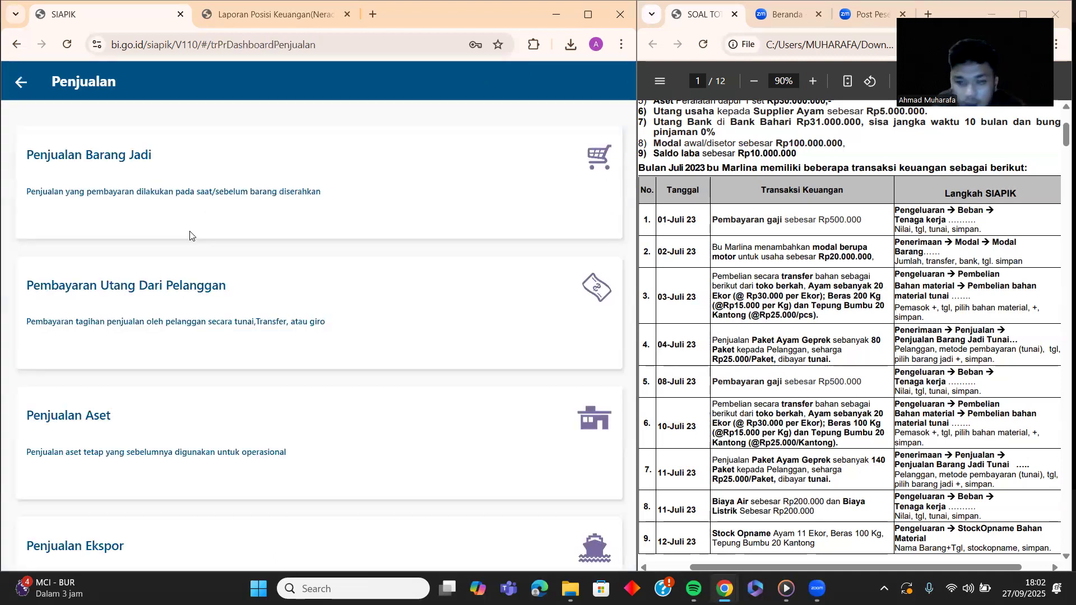
{"action": "left_click", "coordinate": [212, 188]}
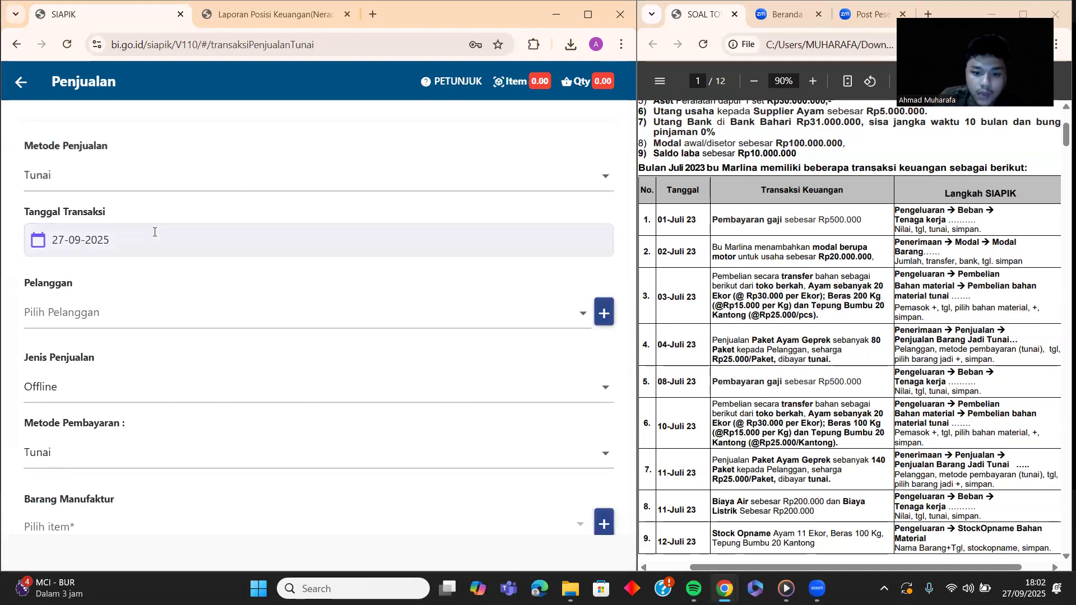
{"action": "left_click", "coordinate": [119, 237]}
{"action": "left_click", "coordinate": [442, 213]}
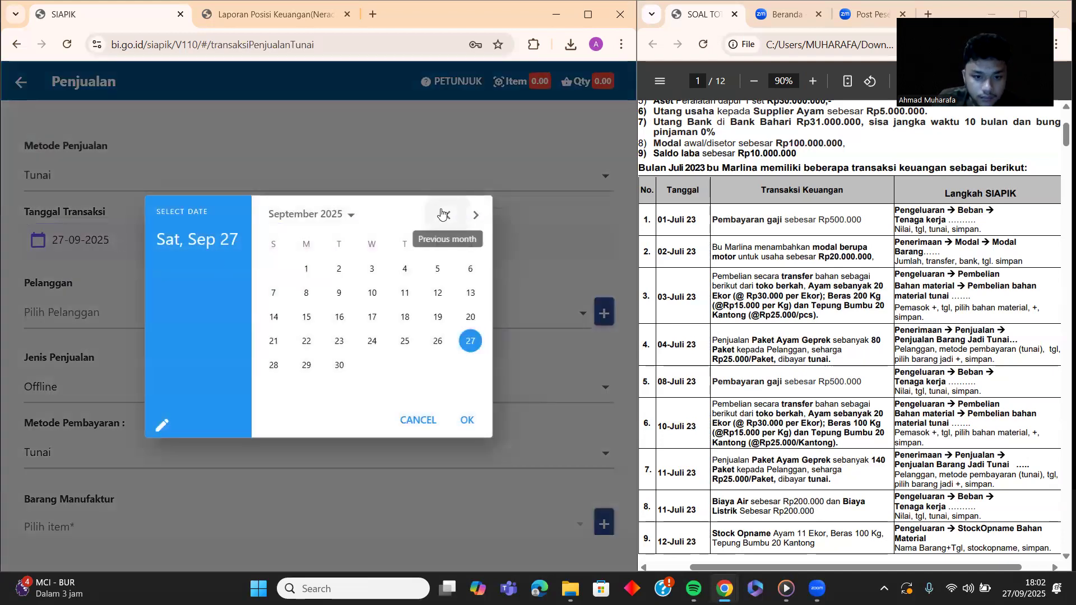
{"action": "left_click", "coordinate": [441, 211]}
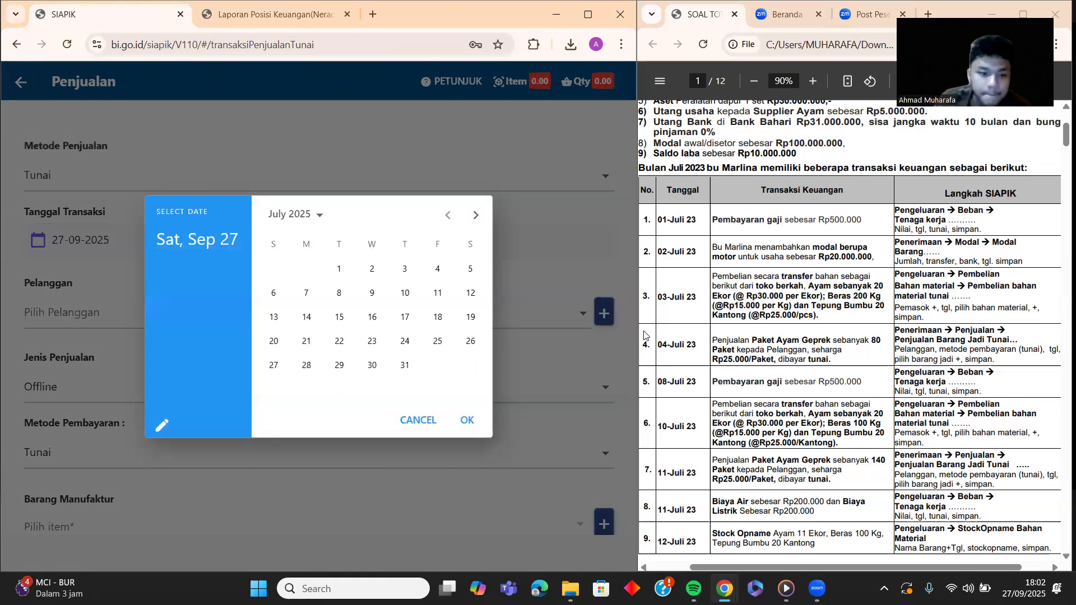
{"action": "left_click", "coordinate": [427, 268]}
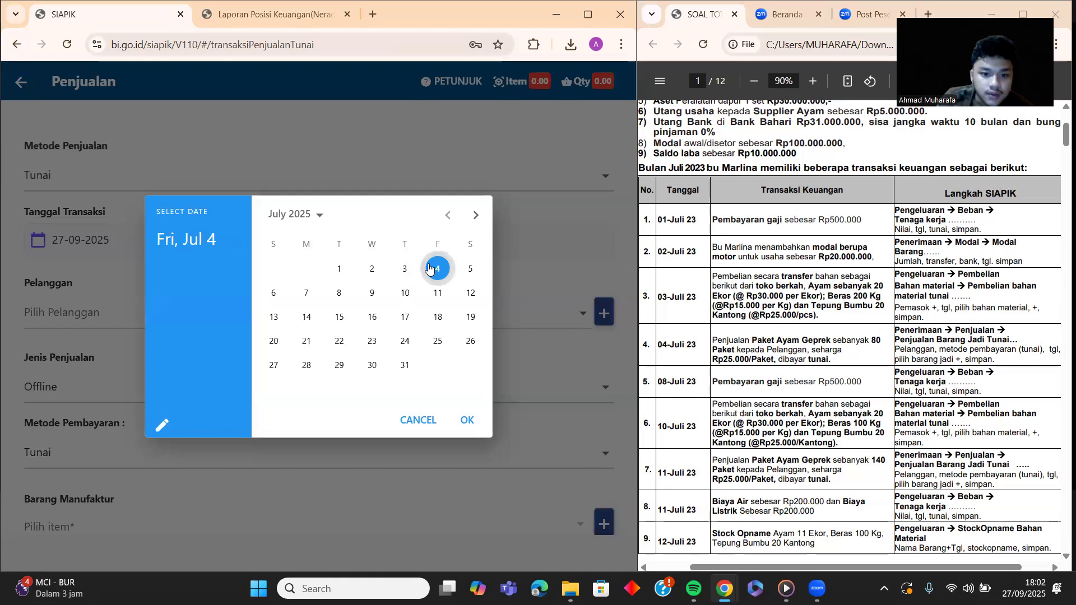
{"action": "left_click", "coordinate": [466, 419]}
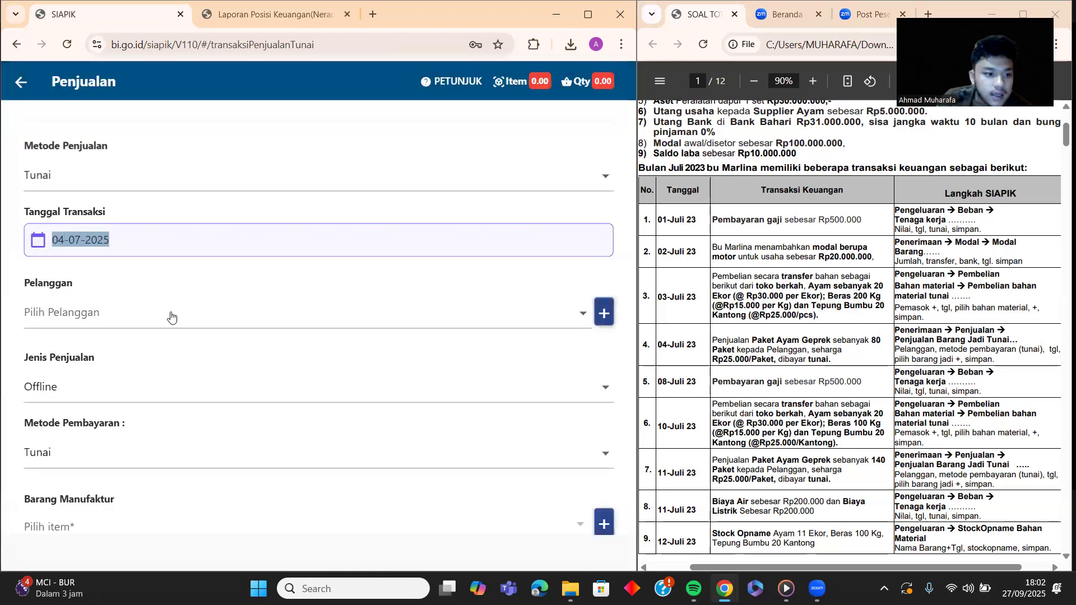
Step: Save a new customer with the customer's name, address and phone number
{"action": "left_click", "coordinate": [171, 317]}
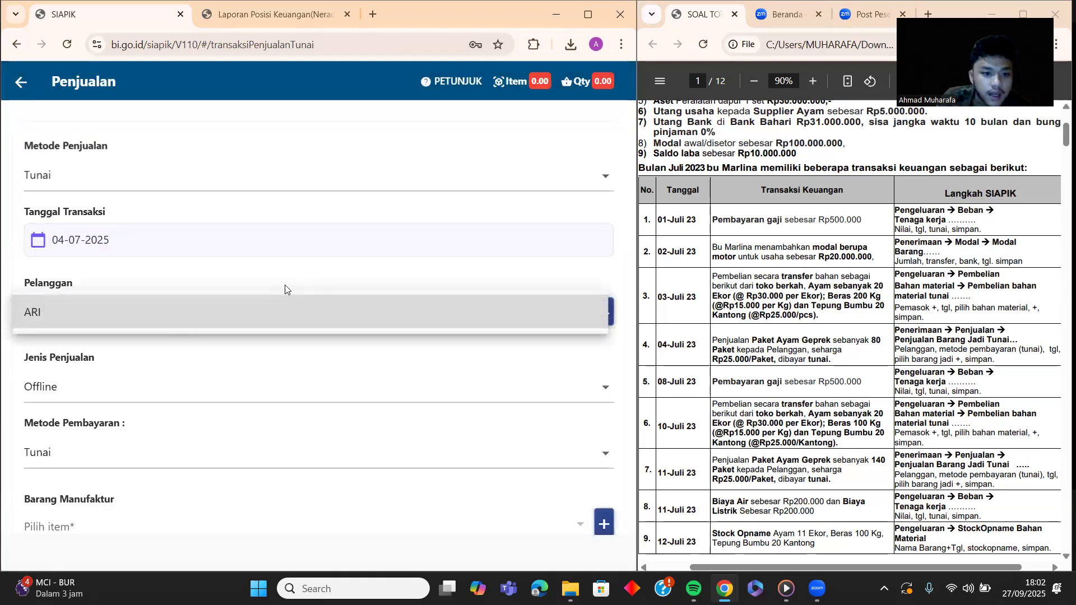
{"action": "left_click", "coordinate": [330, 272]}
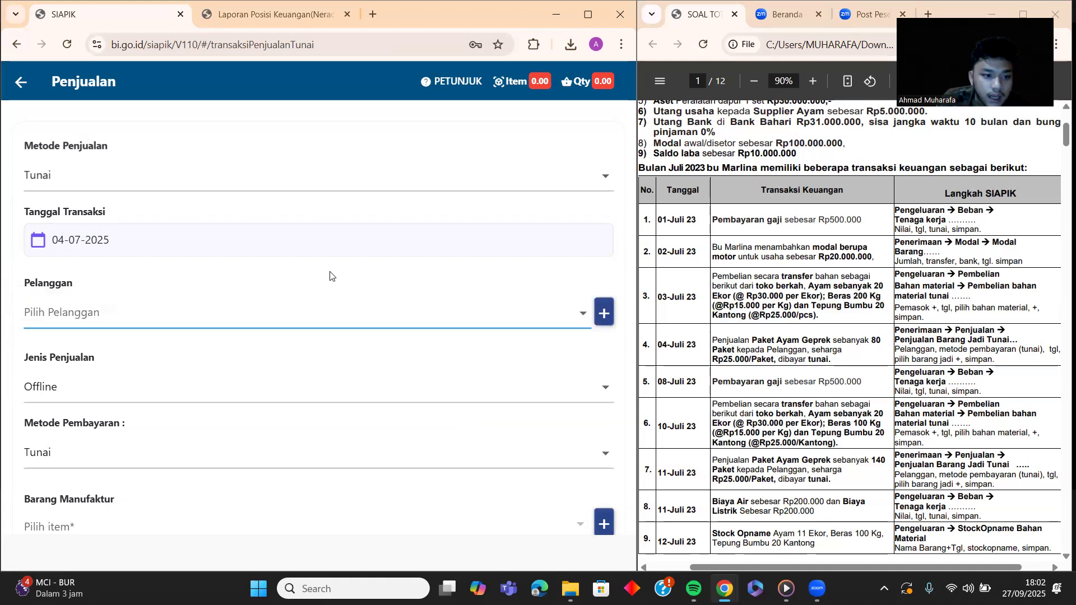
{"action": "left_click", "coordinate": [603, 313]}
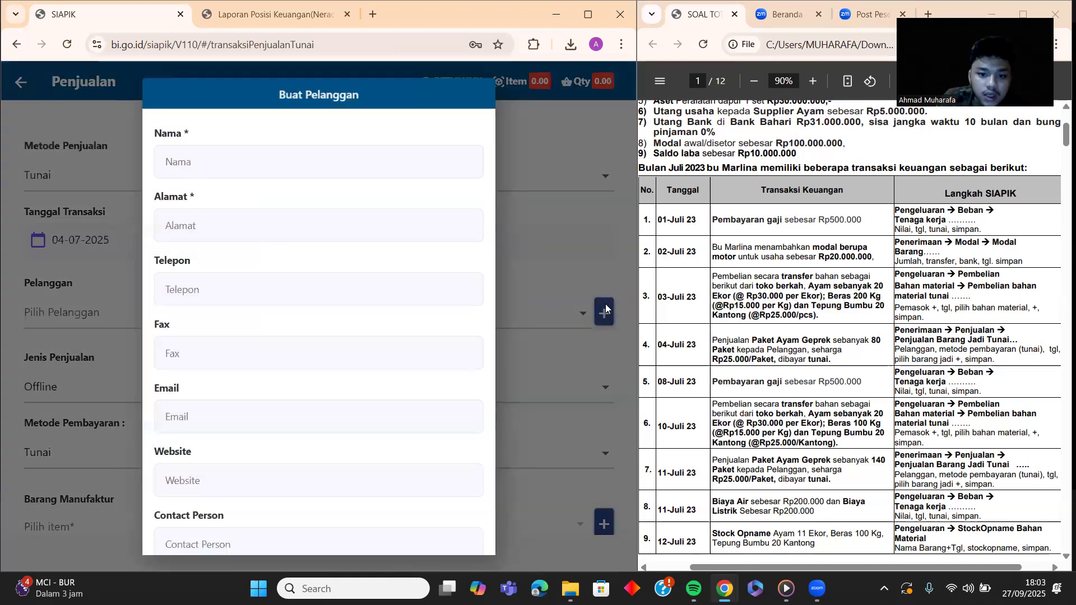
{"action": "left_click", "coordinate": [188, 160]}
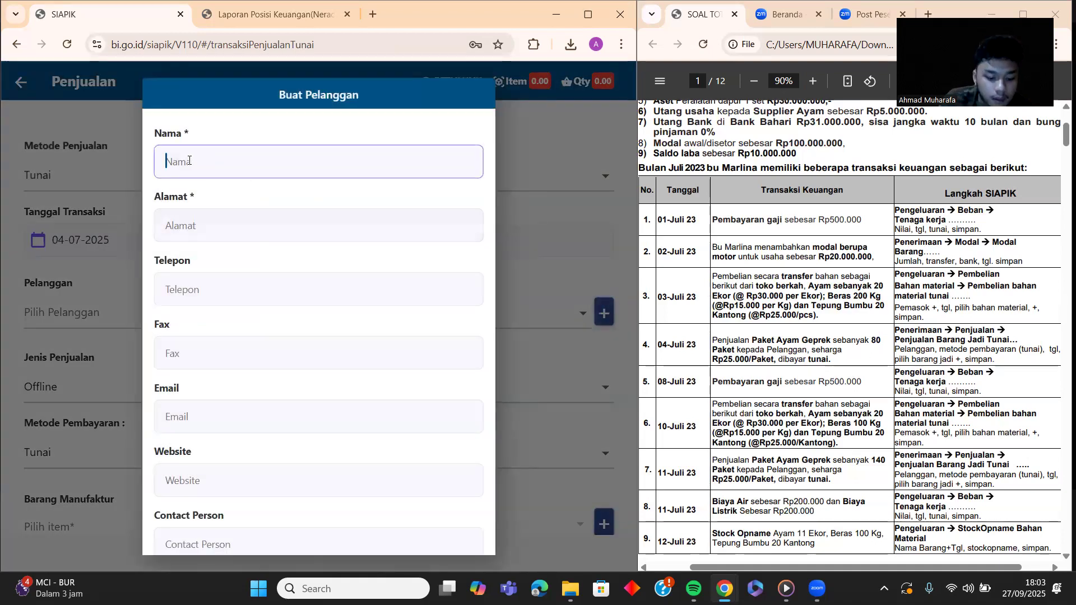
{"action": "type", "text": "budi"}
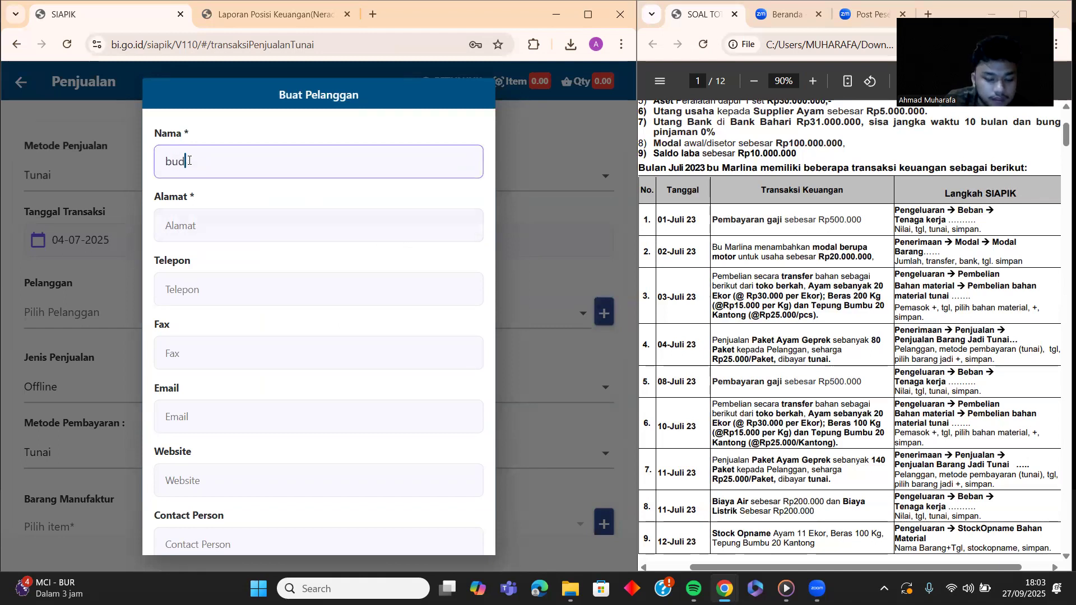
{"action": "key", "text": "BackSpace"}
{"action": "key", "text": "BackSpace"}
{"action": "key", "text": "BackSpace"}
{"action": "key", "text": "BackSpace"}
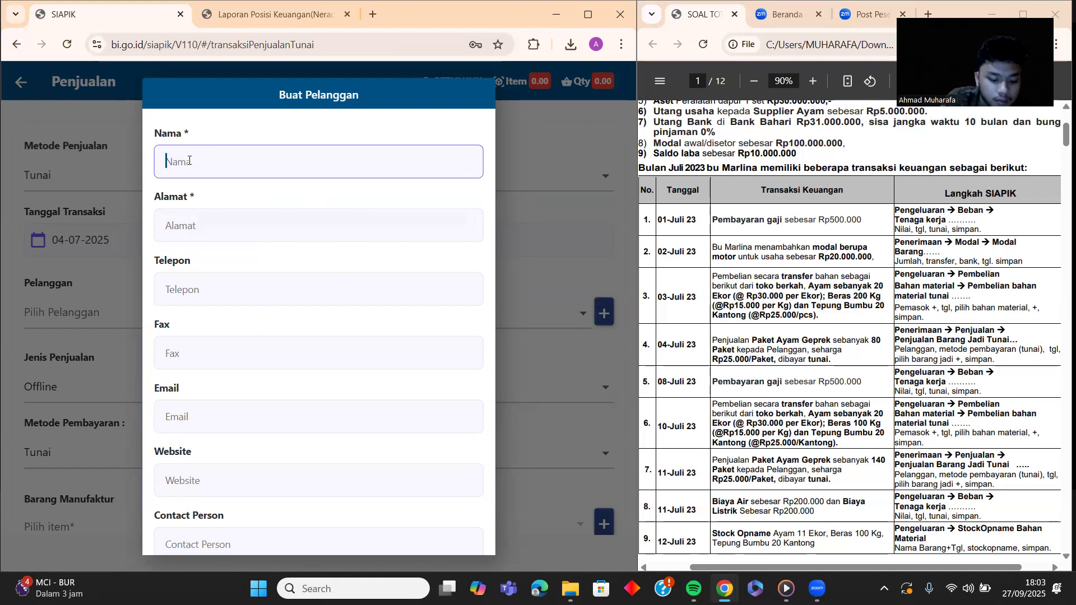
{"action": "type", "text": "PAK BUDI"}
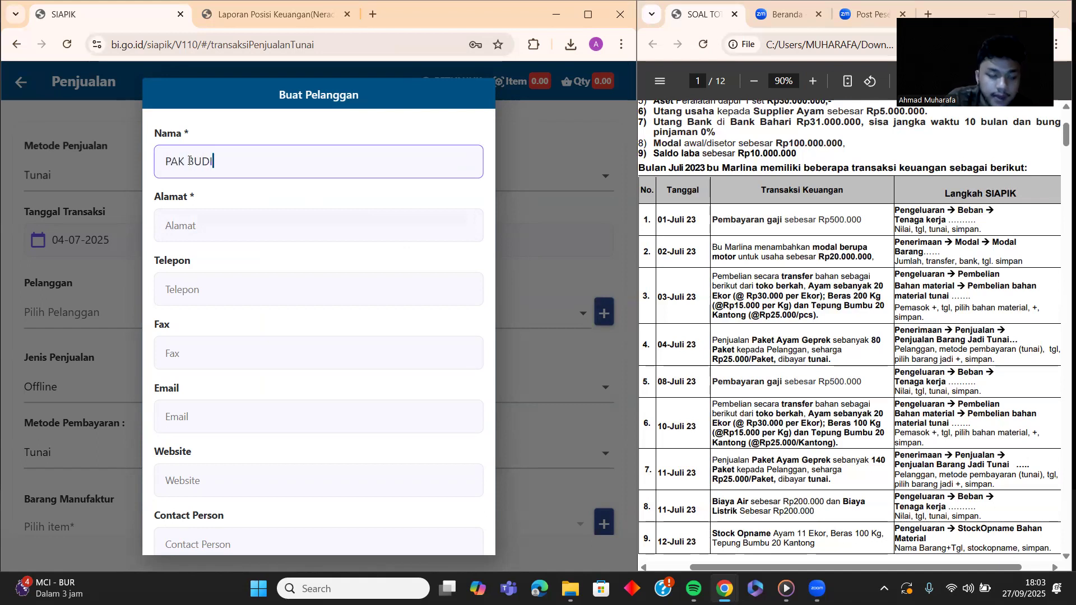
{"action": "left_click", "coordinate": [226, 215]}
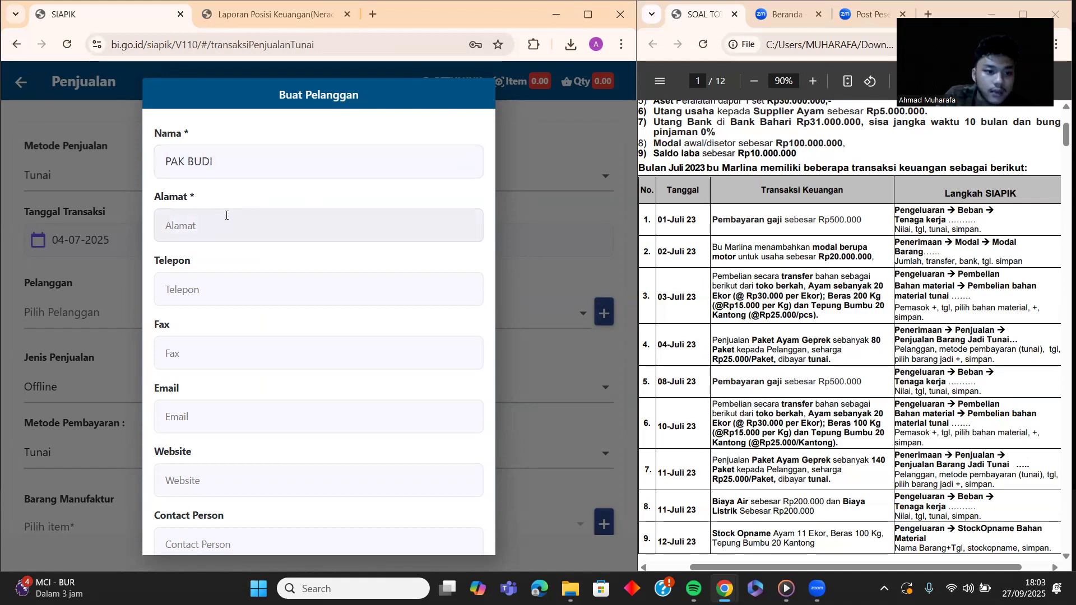
{"action": "left_click", "coordinate": [225, 233]}
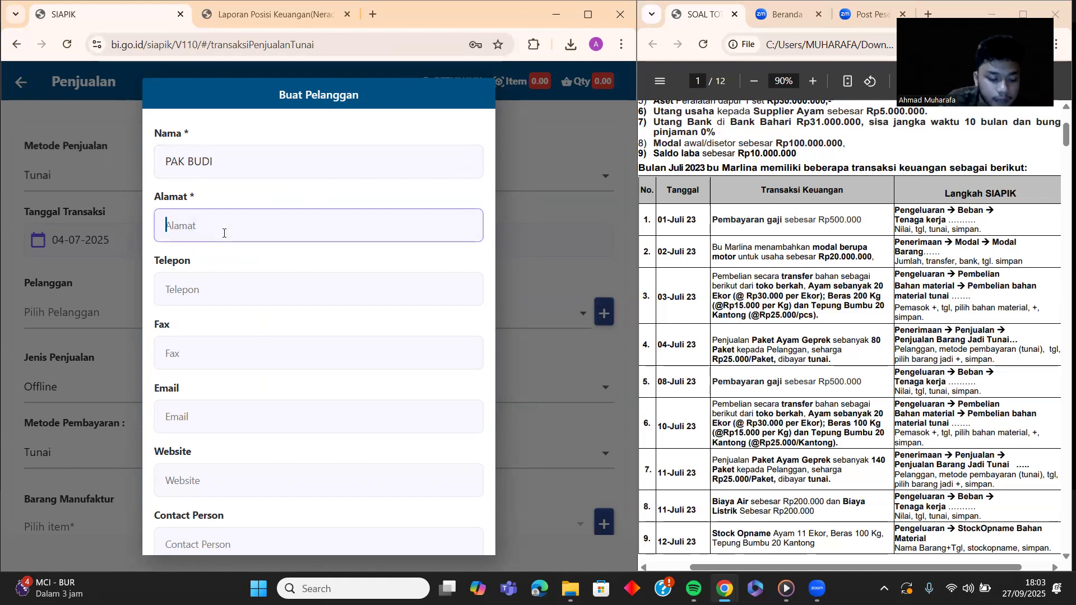
{"action": "type", "text": "CITRALAND"}
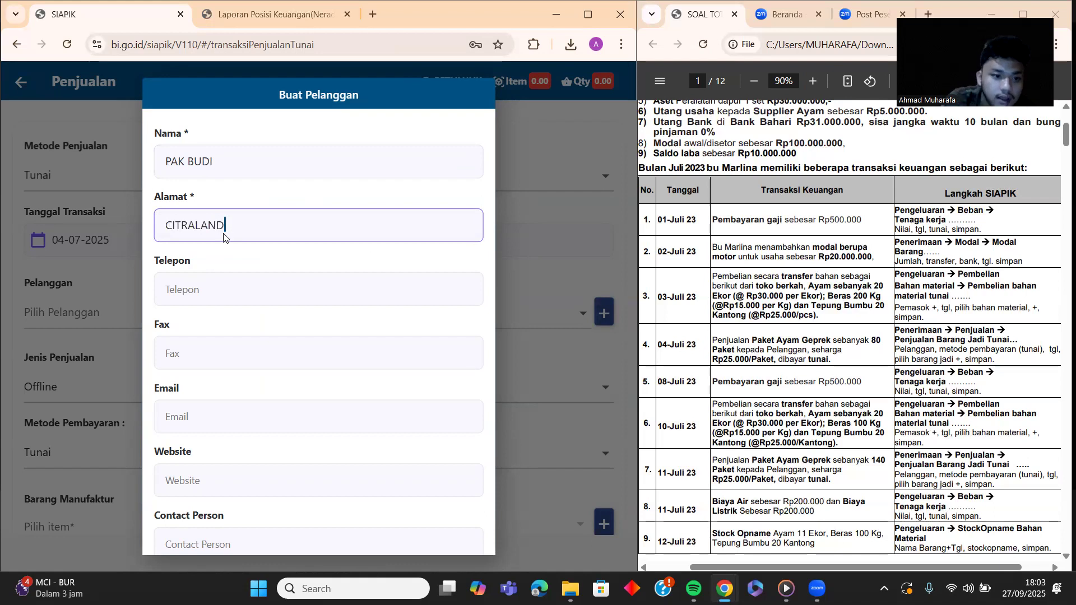
{"action": "left_click", "coordinate": [241, 280]}
{"action": "type", "text": "08765432123"}
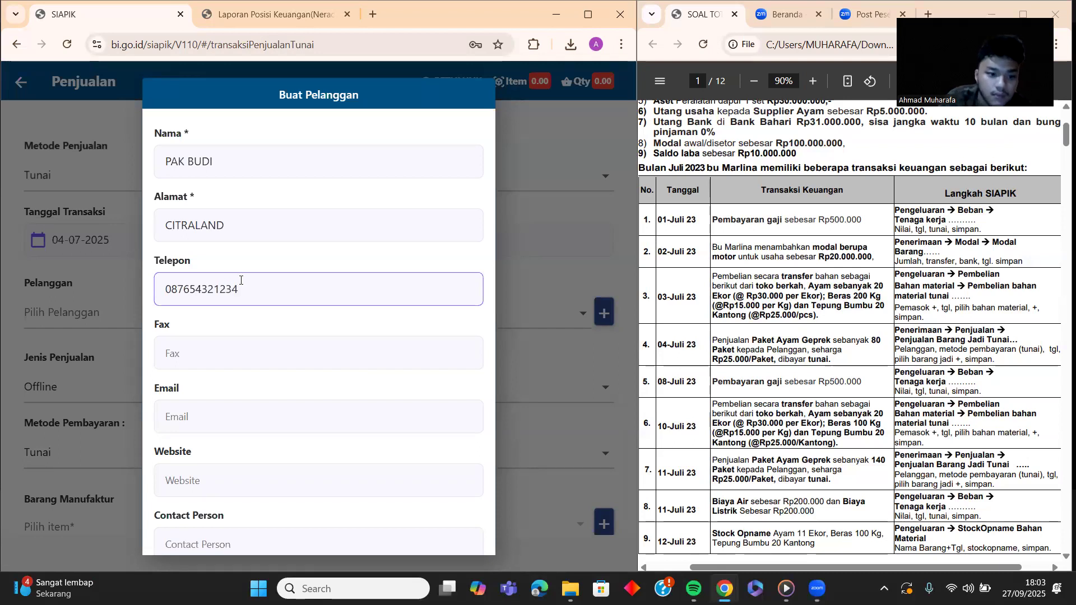
{"action": "type", "text": "4"}
{"action": "scroll", "coordinate": [240, 280], "scroll_direction": "down", "scroll_amount": 2}
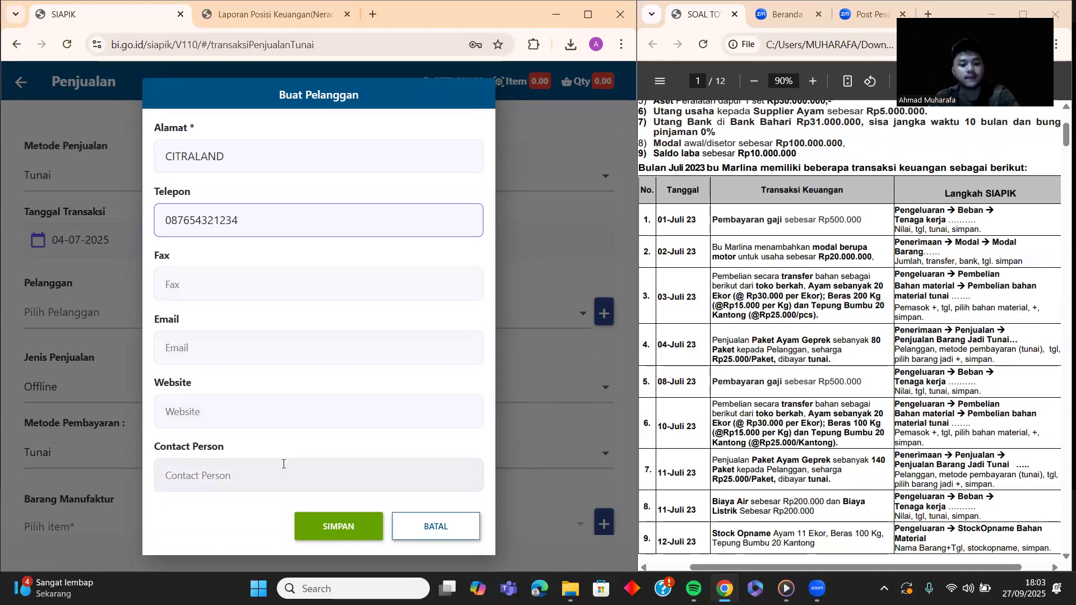
{"action": "left_click", "coordinate": [338, 523]}
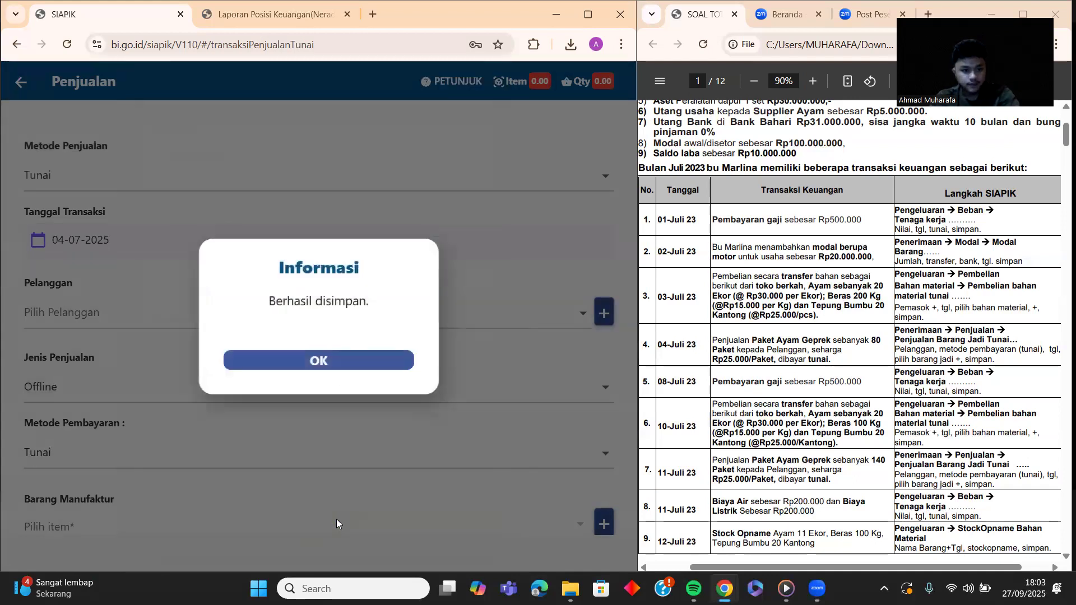
{"action": "left_click", "coordinate": [345, 363]}
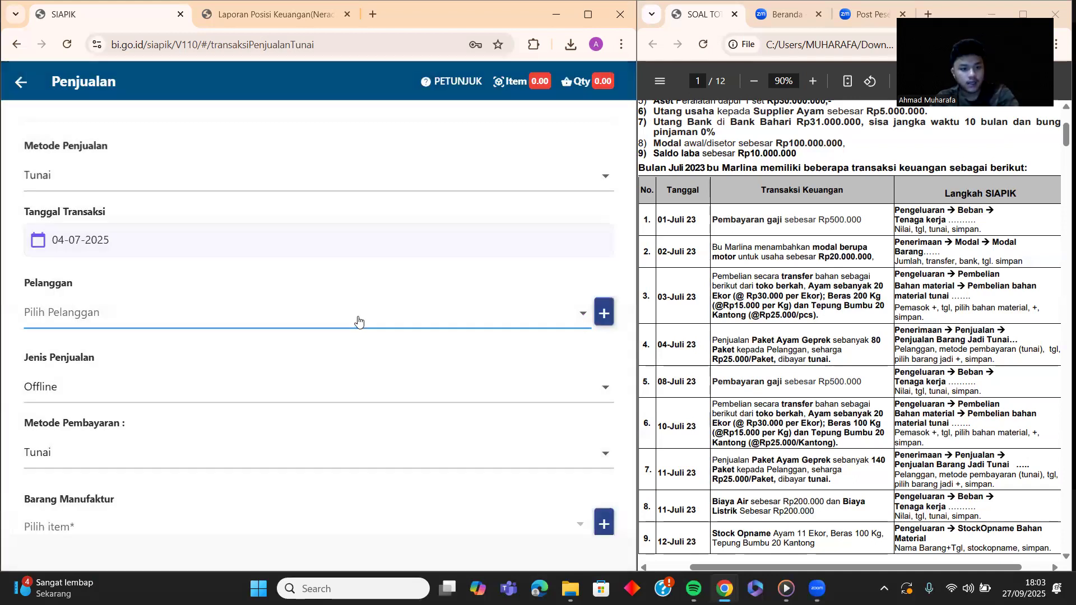
Step: Select the newly added customer for the sale and open the new finished-product form
{"action": "left_click", "coordinate": [358, 322]}
{"action": "left_click", "coordinate": [280, 357]}
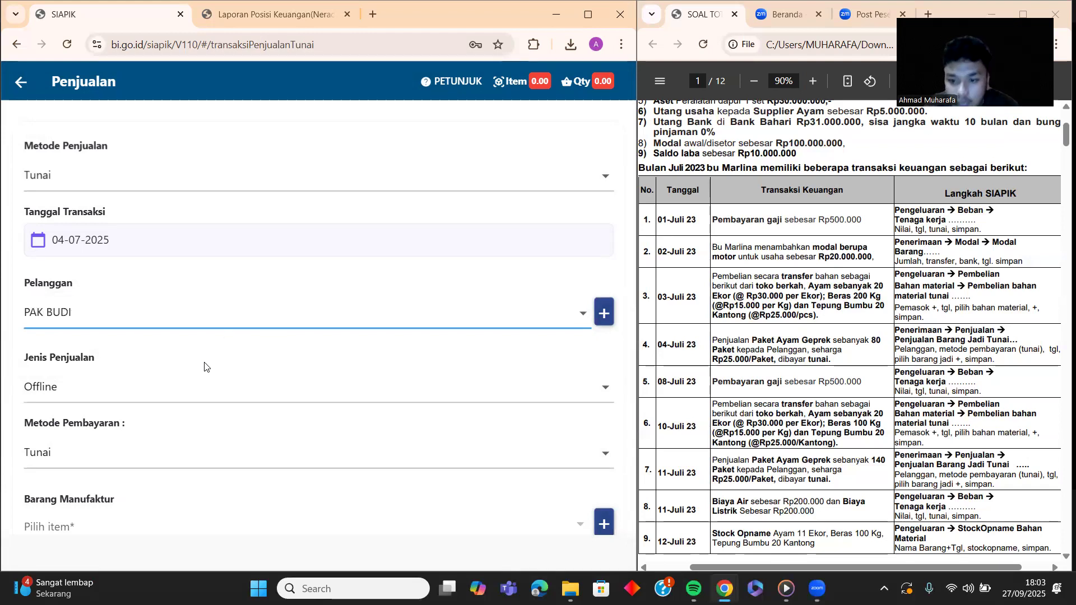
{"action": "scroll", "coordinate": [171, 438], "scroll_direction": "down", "scroll_amount": 1}
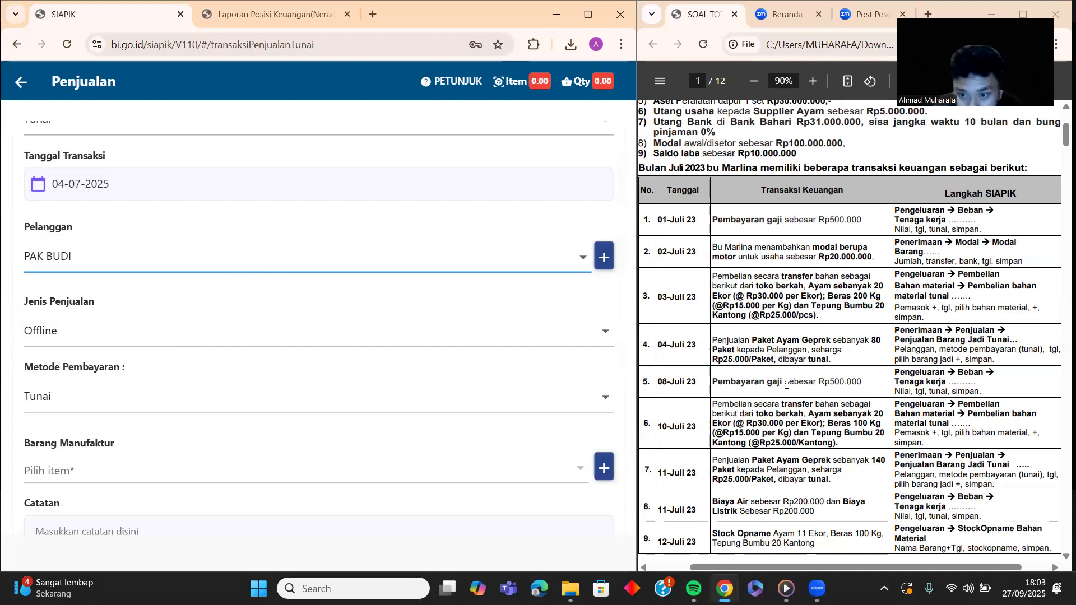
{"action": "scroll", "coordinate": [65, 432], "scroll_direction": "down", "scroll_amount": 2}
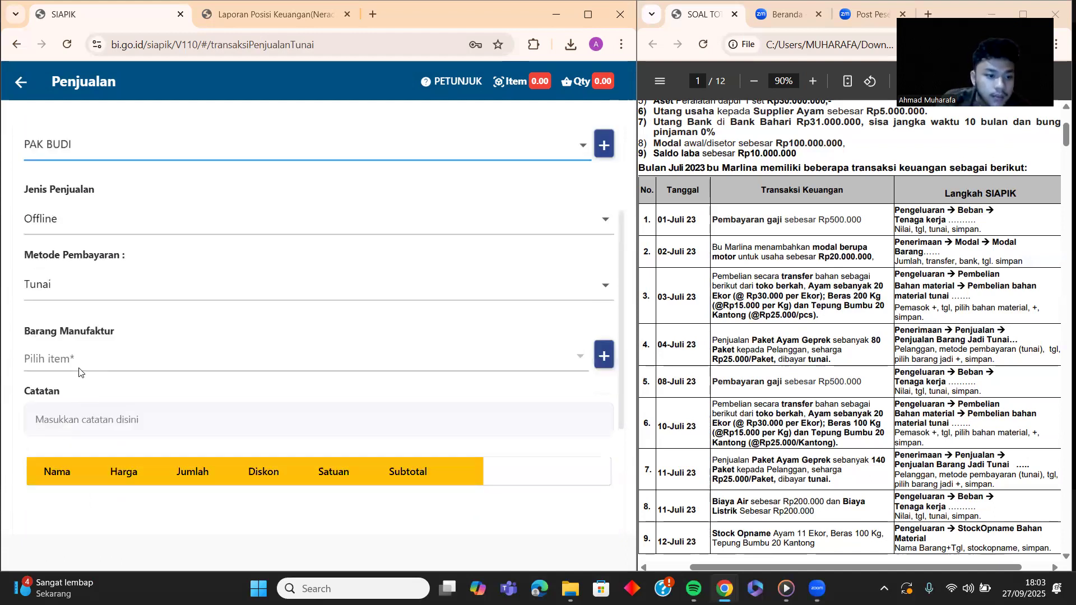
{"action": "left_click", "coordinate": [583, 362]}
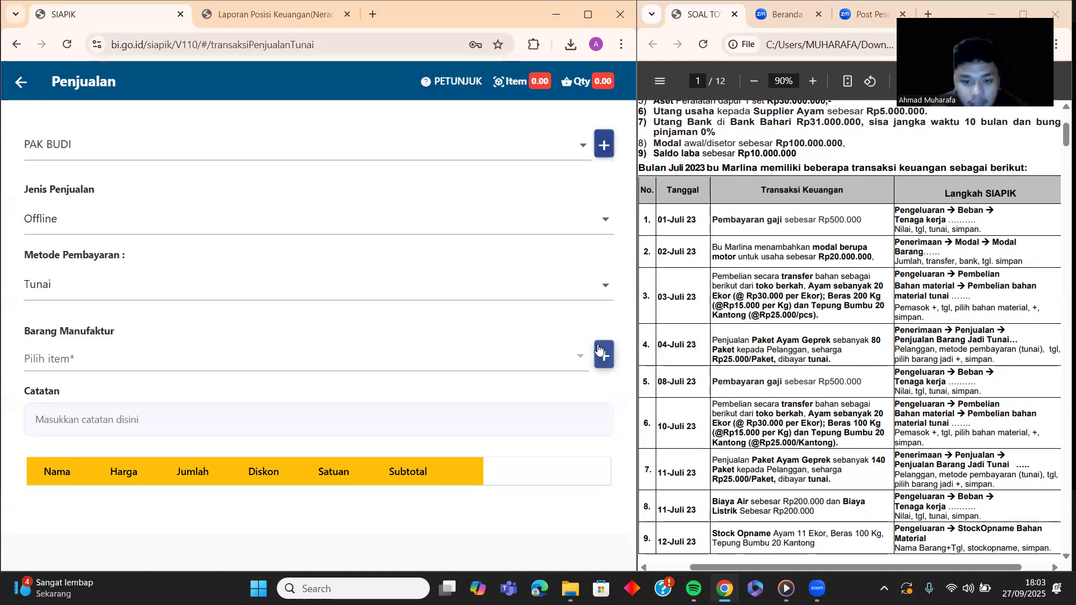
{"action": "left_click", "coordinate": [599, 349]}
Step: Name the product PAKET AYAM GEPREK and give it a new category, barang jadi
{"action": "left_click", "coordinate": [331, 203]}
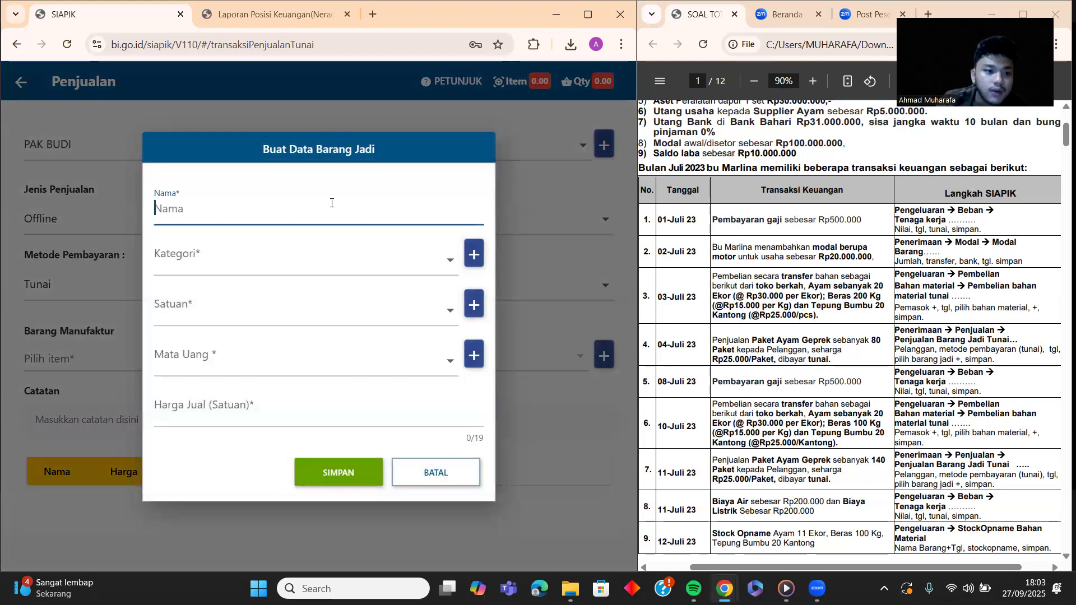
{"action": "type", "text": "PAK"}
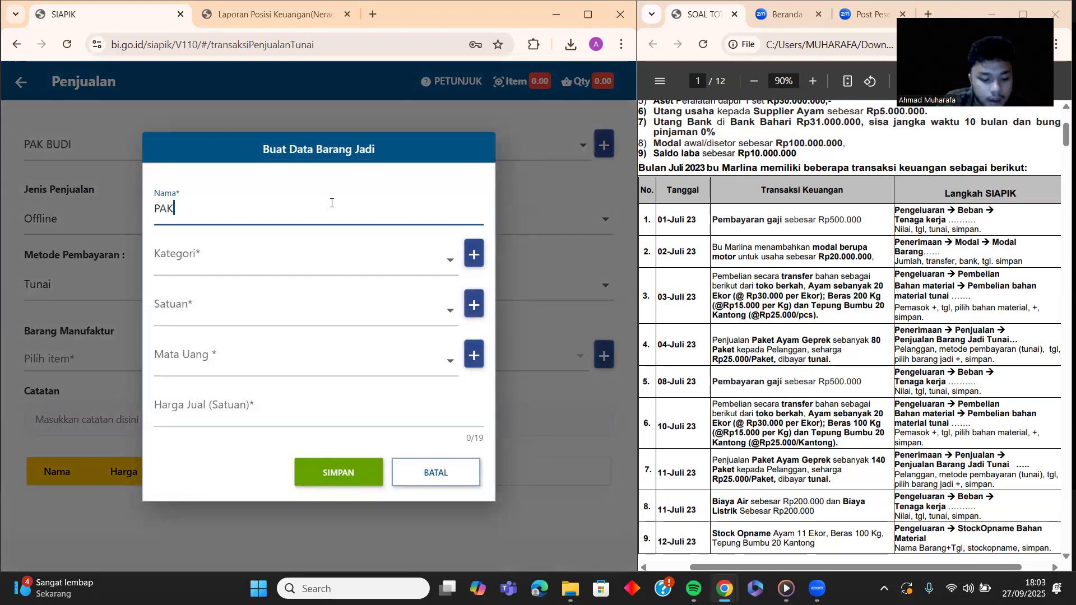
{"action": "type", "text": "ET AYAM "}
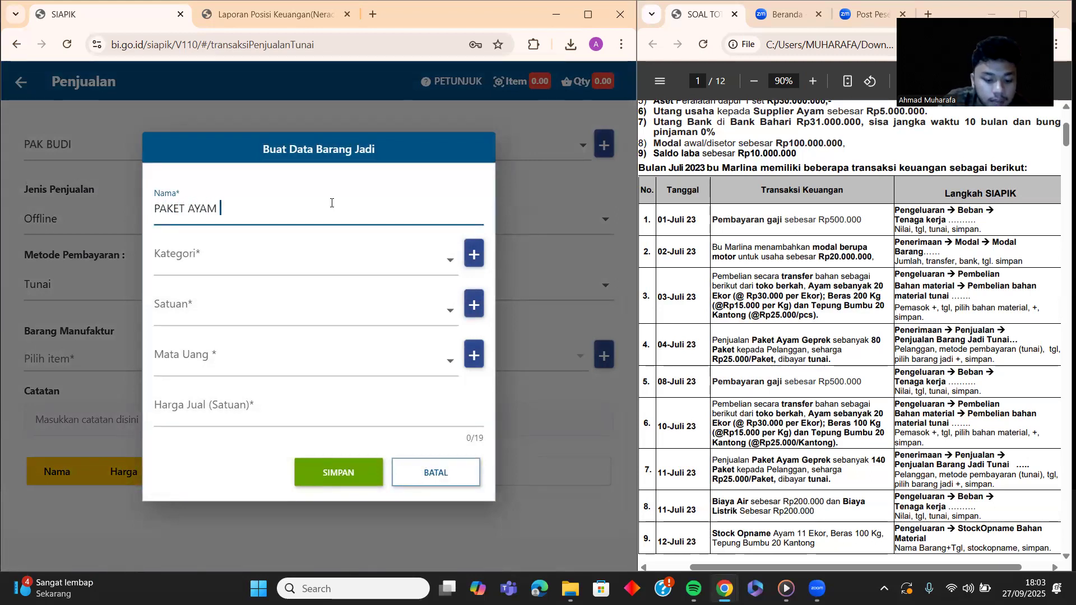
{"action": "type", "text": "GEPREK"}
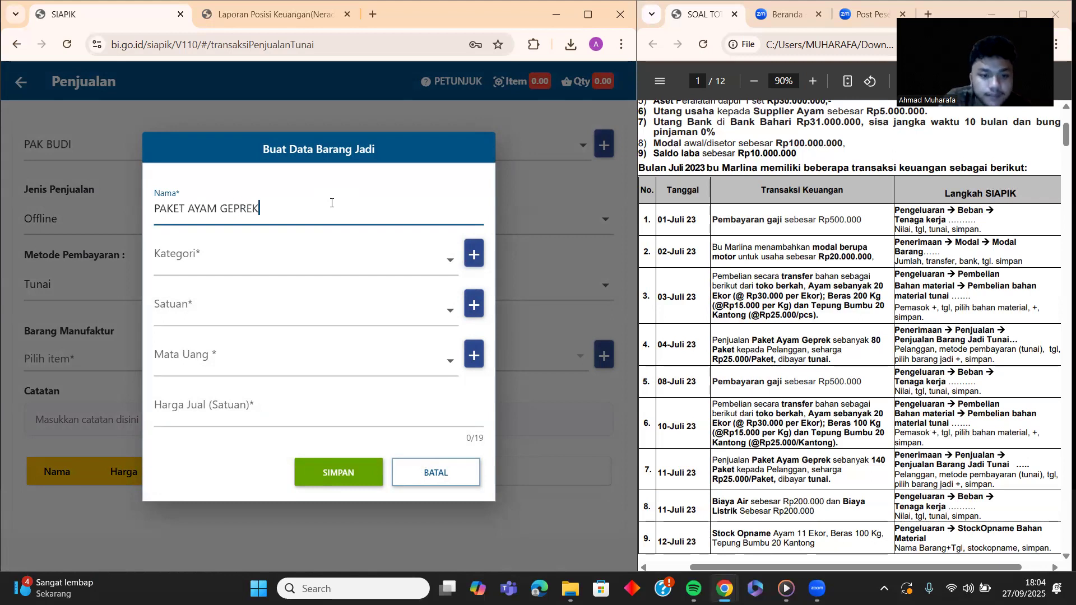
{"action": "left_click", "coordinate": [445, 260]}
{"action": "left_click", "coordinate": [478, 255]}
{"action": "left_click", "coordinate": [482, 253]}
{"action": "left_click", "coordinate": [358, 317]}
{"action": "type", "text": "B"}
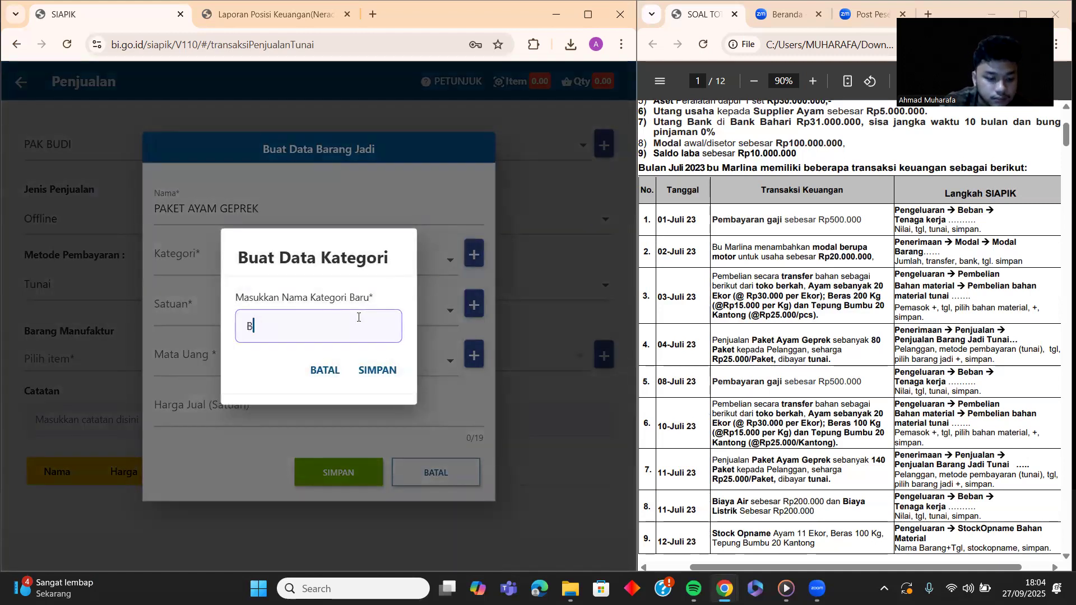
{"action": "key", "text": "BackSpace"}
{"action": "type", "text": "barang jad"}
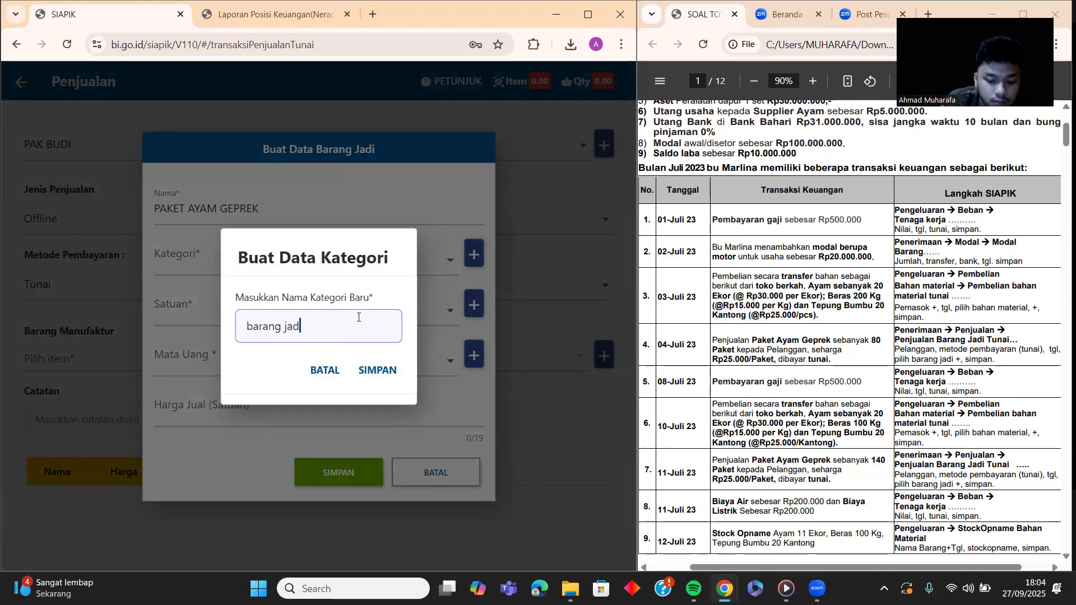
{"action": "type", "text": "i"}
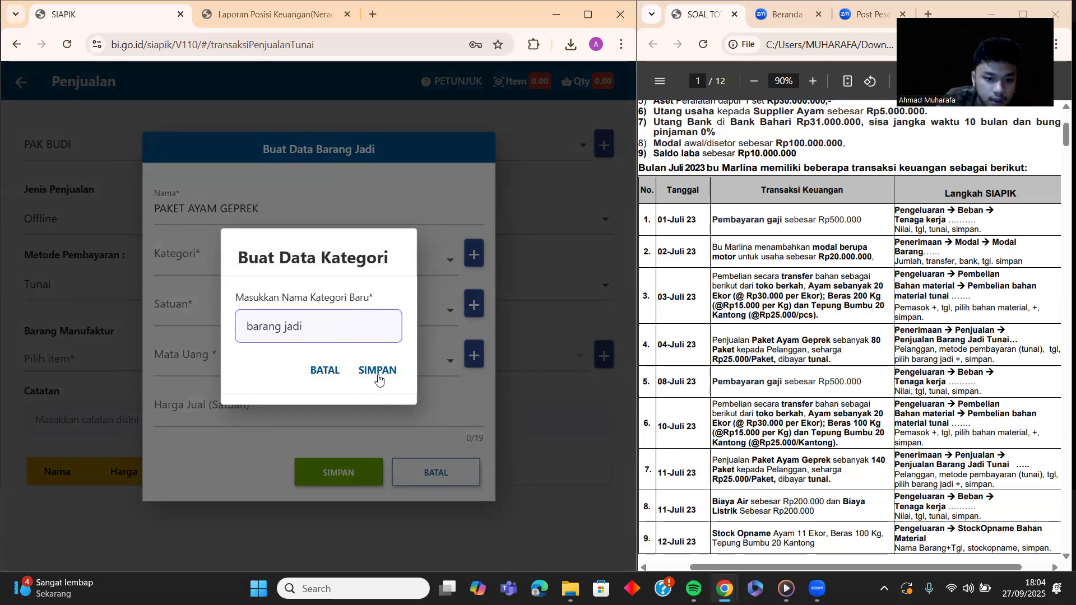
{"action": "left_click", "coordinate": [376, 370]}
{"action": "left_click", "coordinate": [362, 365]}
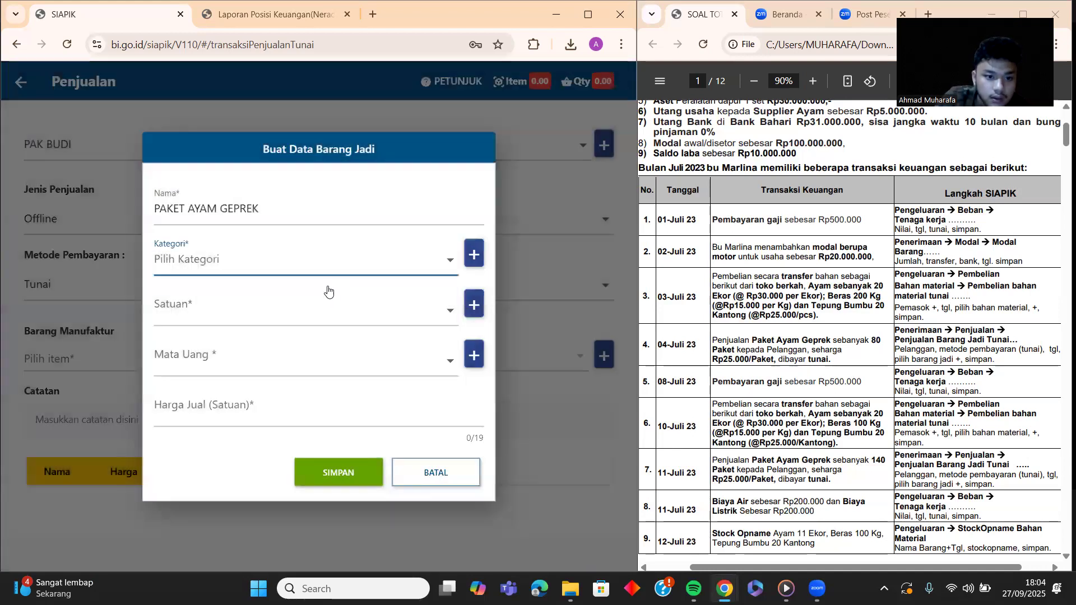
{"action": "left_click", "coordinate": [299, 274]}
{"action": "left_click", "coordinate": [284, 294]}
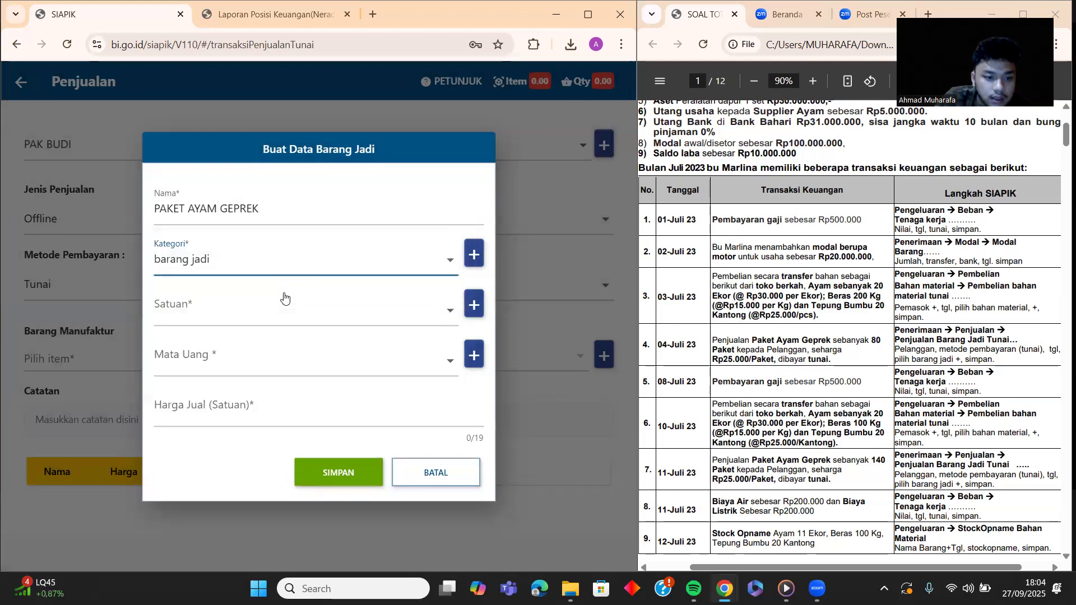
Step: Create a new unit PAKET and assign it to the product
{"action": "left_click", "coordinate": [291, 319]}
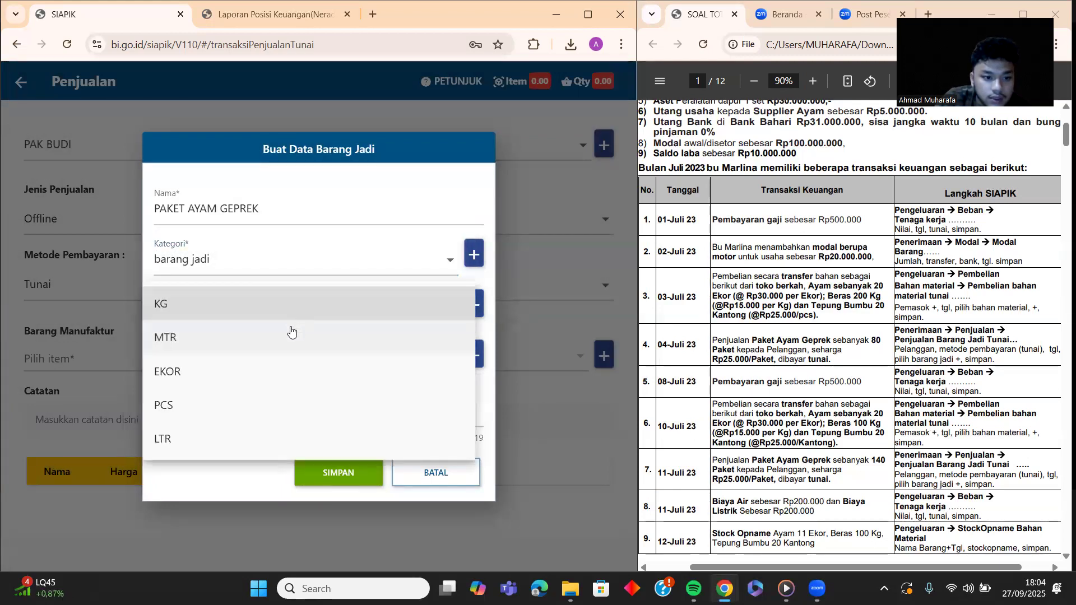
{"action": "left_click", "coordinate": [478, 303]}
{"action": "left_click", "coordinate": [475, 304]}
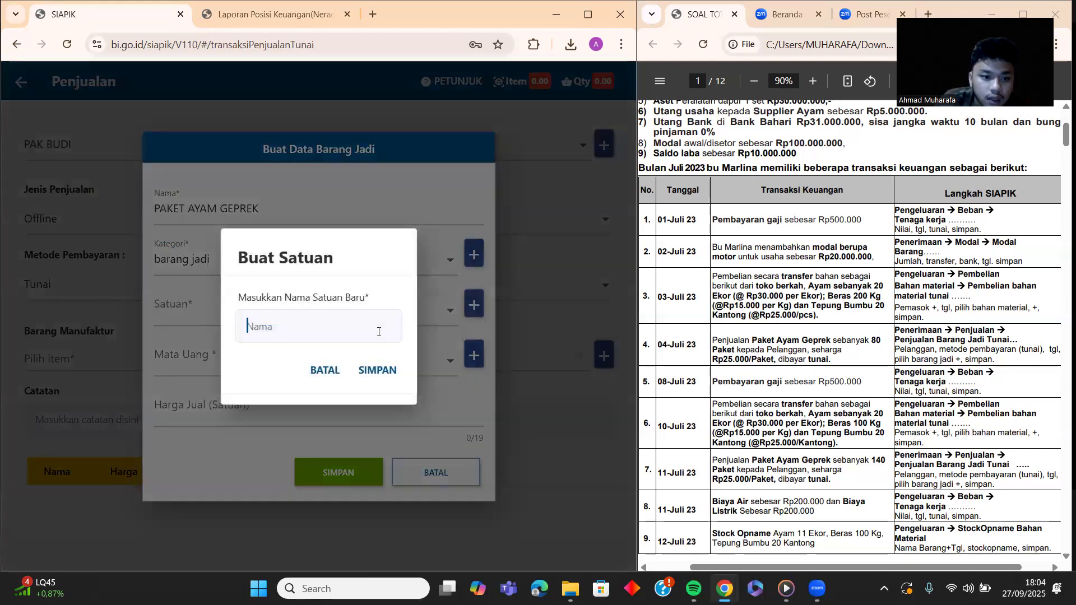
{"action": "type", "text": "PAKET"}
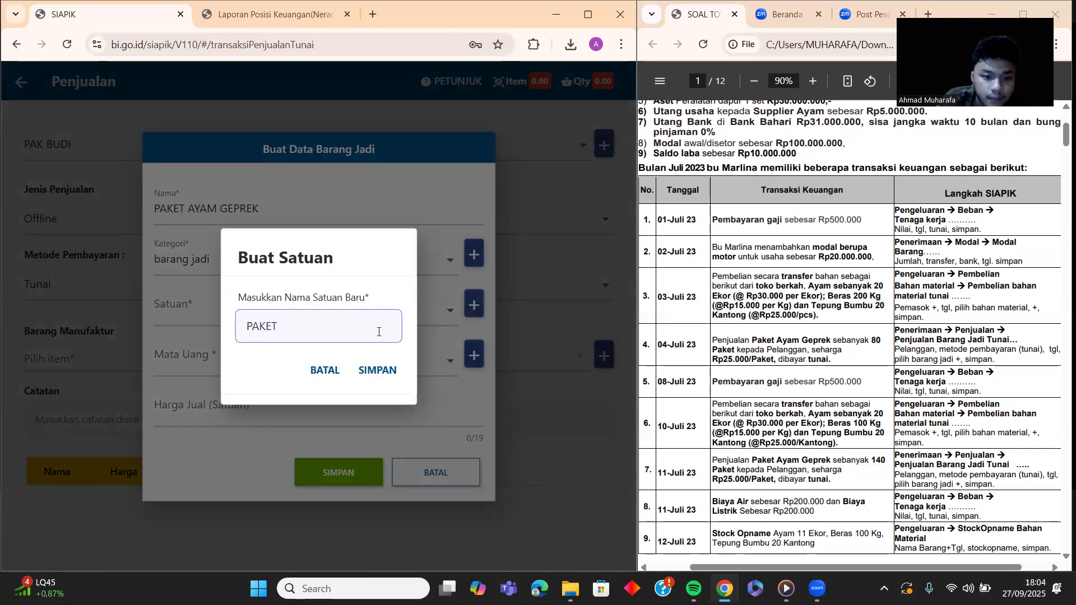
{"action": "left_click", "coordinate": [376, 370]}
{"action": "left_click", "coordinate": [378, 361]}
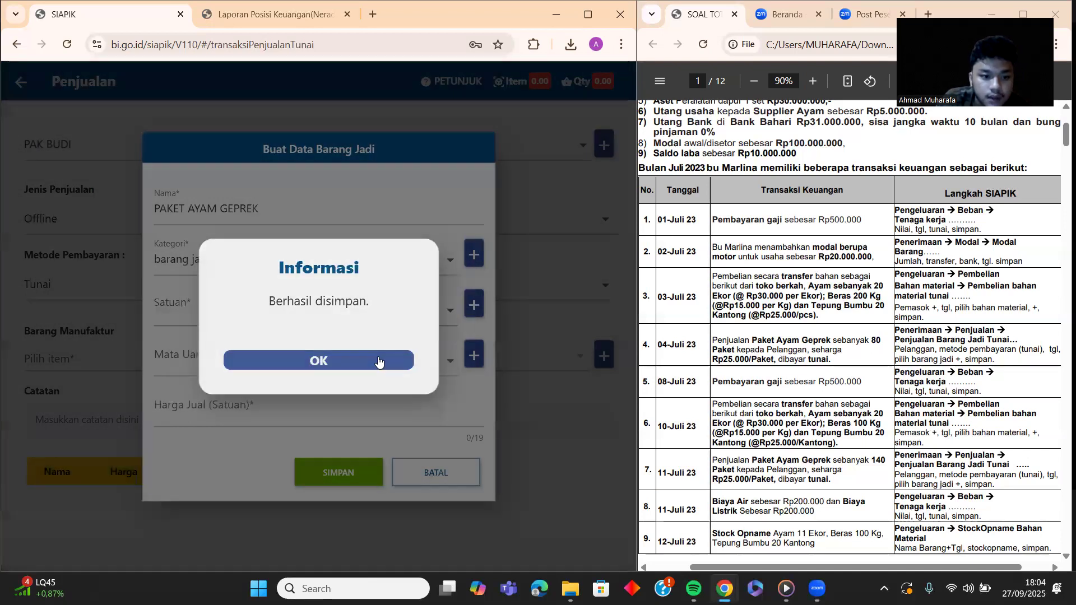
{"action": "left_click", "coordinate": [406, 314]}
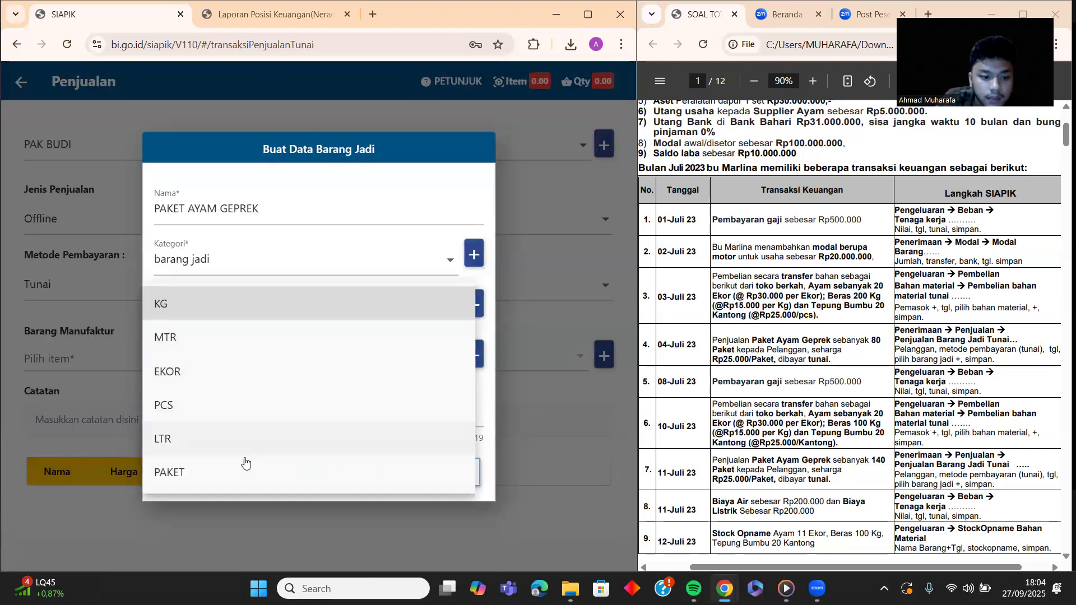
{"action": "left_click", "coordinate": [239, 472]}
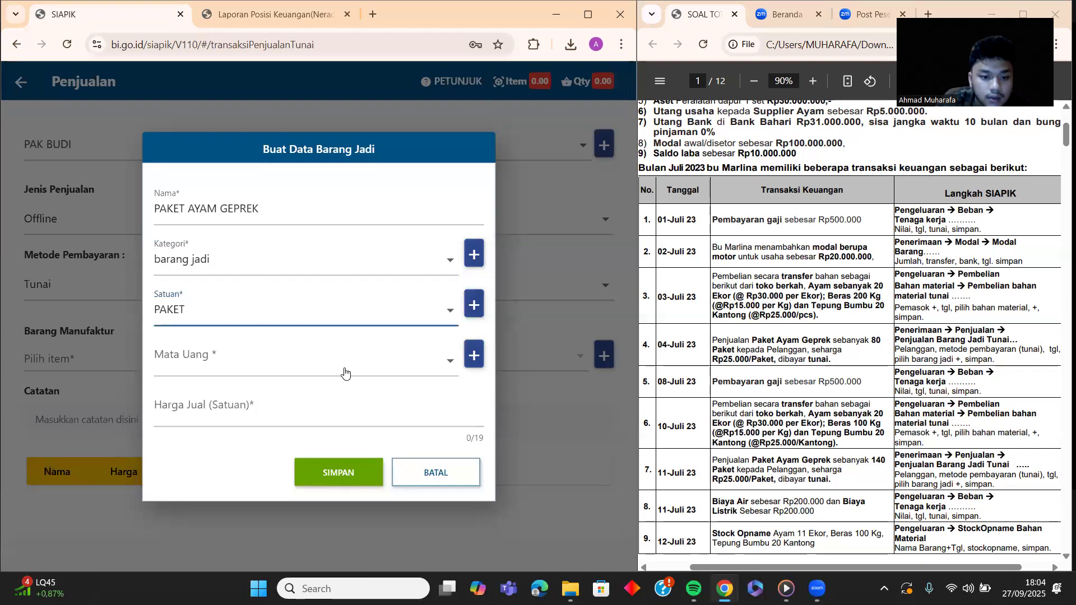
Step: Set currency IDR and selling price Rp 25.000, save, and pick the product for the sale
{"action": "left_click", "coordinate": [344, 371]}
{"action": "left_click", "coordinate": [202, 118]}
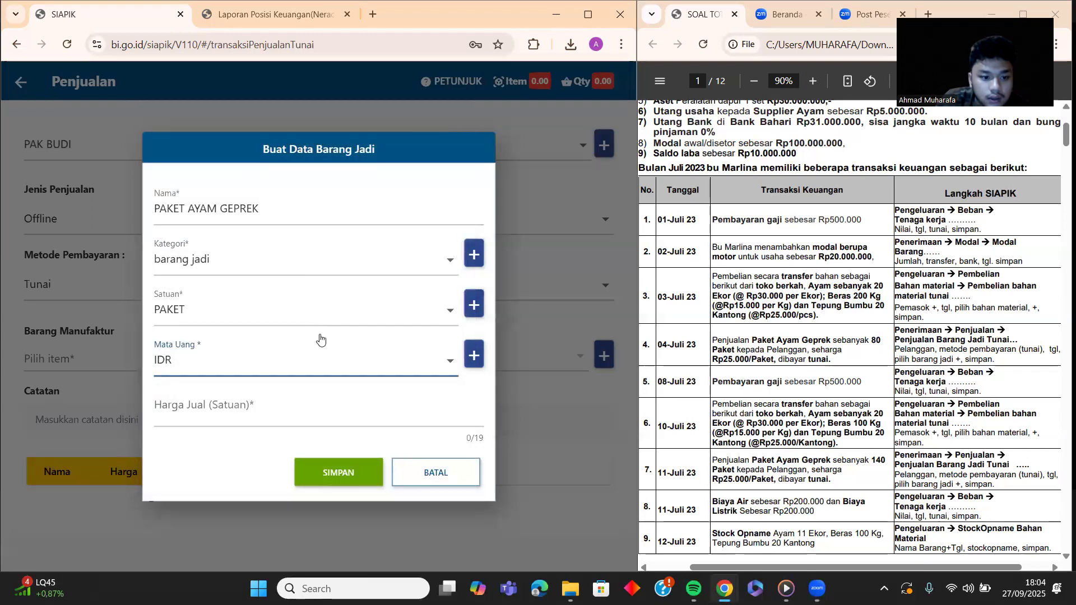
{"action": "left_click", "coordinate": [325, 416]}
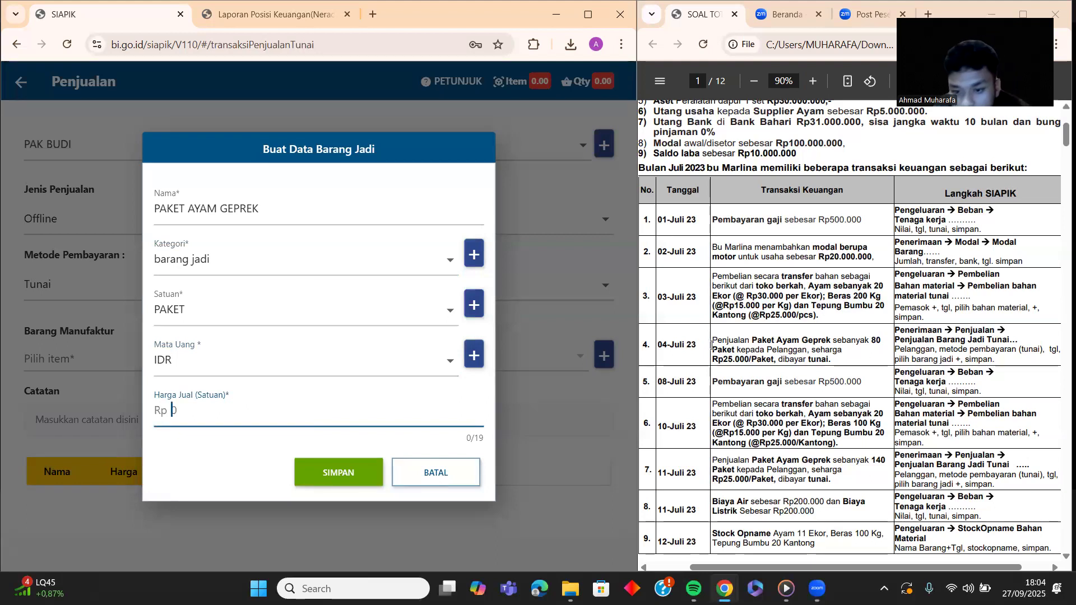
{"action": "type", "text": "24"}
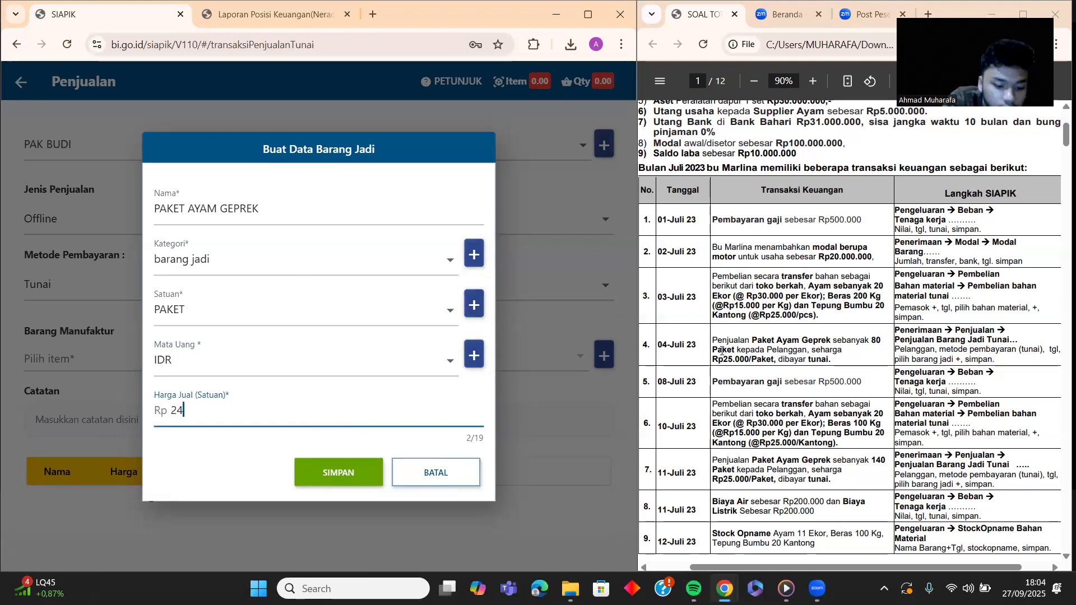
{"action": "type", "text": "5000"}
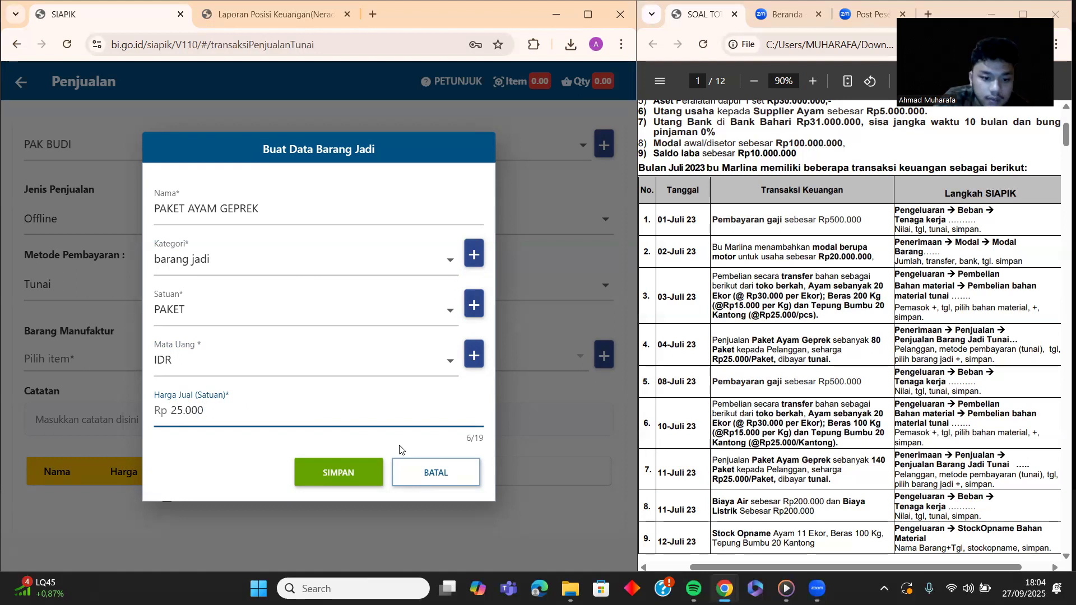
{"action": "left_click", "coordinate": [336, 474]}
{"action": "left_click", "coordinate": [331, 359]}
{"action": "left_click", "coordinate": [336, 358]}
{"action": "left_click", "coordinate": [301, 364]}
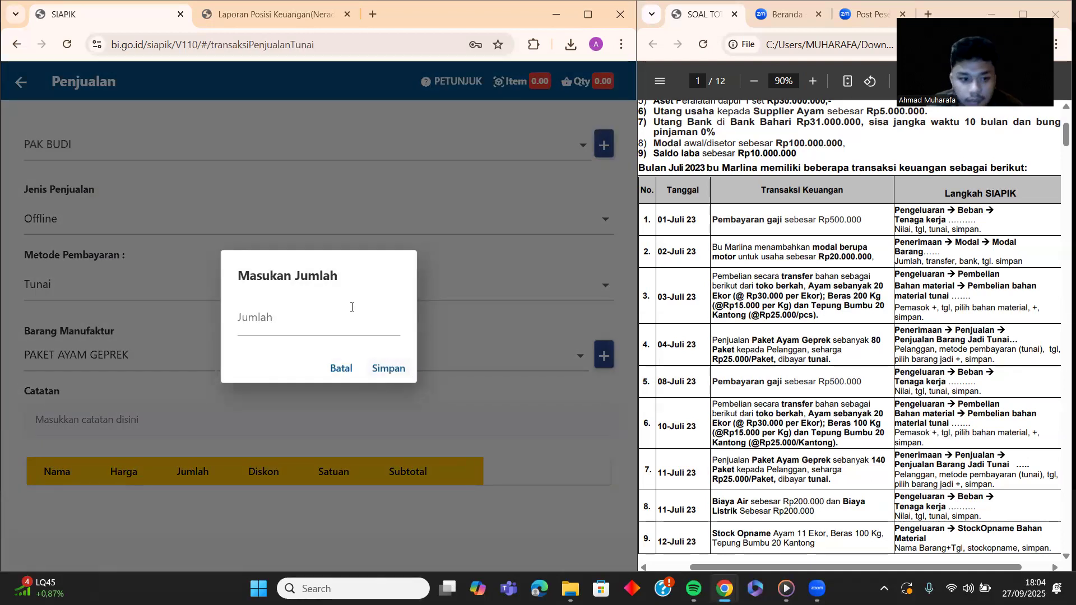
Step: Enter a quantity of 80 PAKET, bringing the sale to Rp 2.000.000
{"action": "left_click", "coordinate": [347, 332]}
{"action": "type", "text": "80"}
{"action": "left_click", "coordinate": [374, 371]}
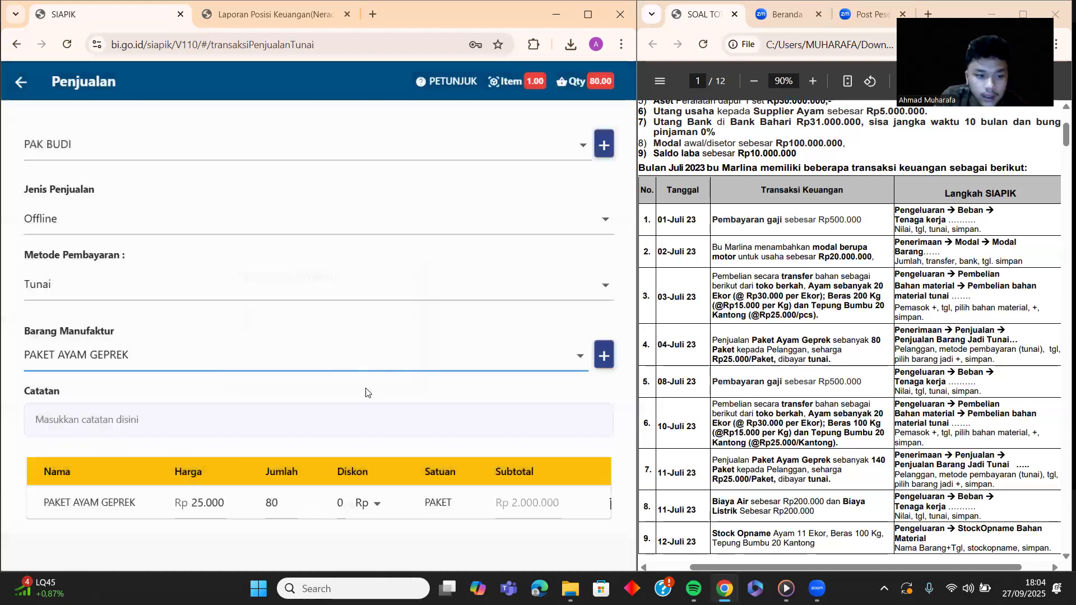
{"action": "scroll", "coordinate": [331, 394], "scroll_direction": "down", "scroll_amount": 2}
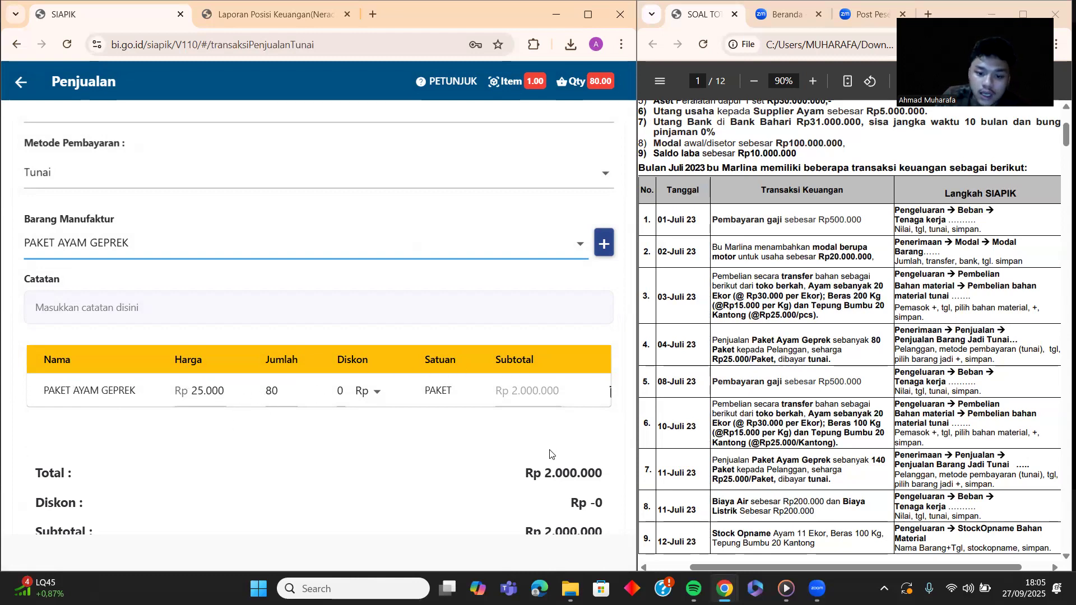
Step: Write the note 'pembelian paket geprek' on the sale and review the form
{"action": "scroll", "coordinate": [547, 485], "scroll_direction": "down", "scroll_amount": 1}
{"action": "scroll", "coordinate": [547, 485], "scroll_direction": "up", "scroll_amount": 1}
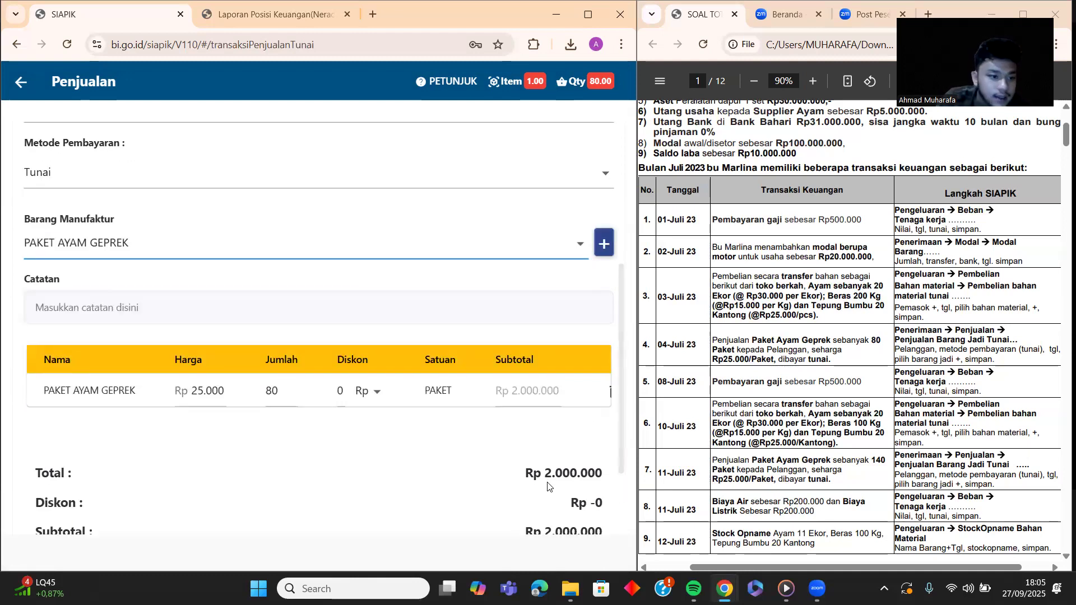
{"action": "left_click", "coordinate": [109, 303]}
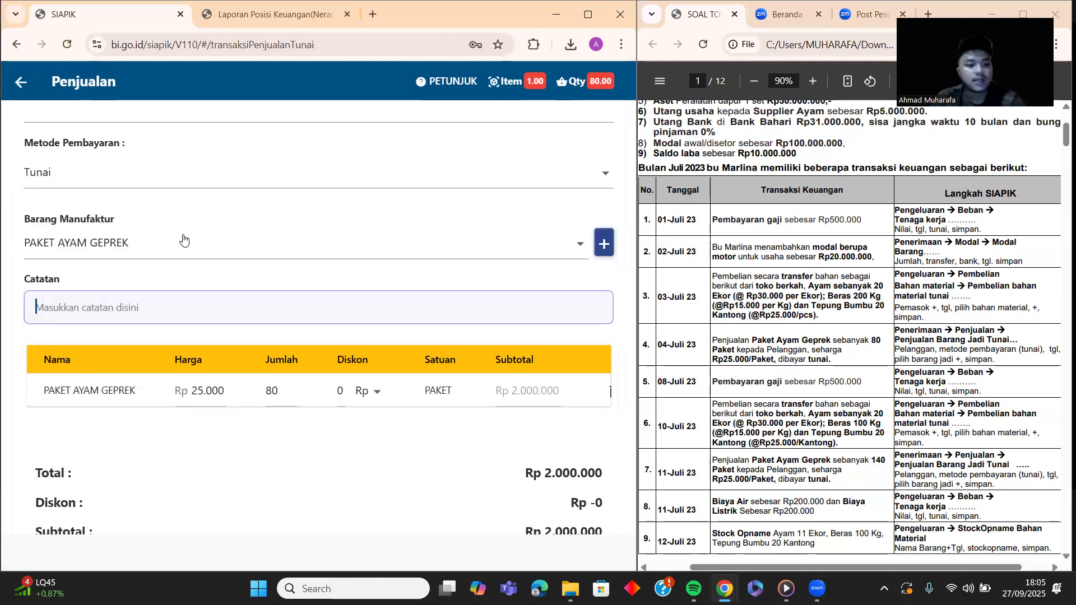
{"action": "type", "text": "pembe"}
{"action": "type", "text": "an"}
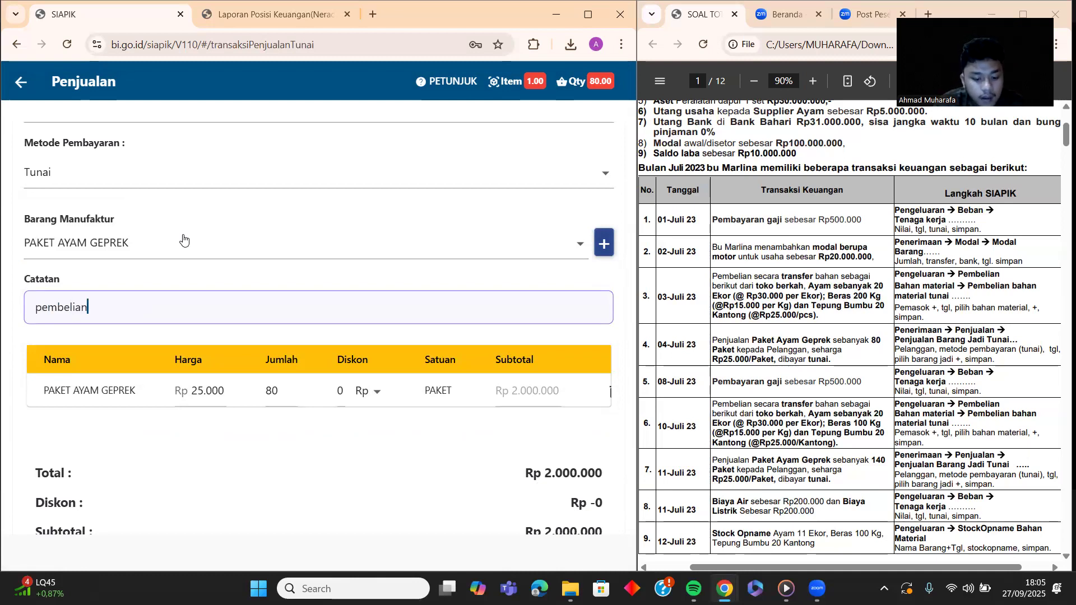
{"action": "type", "text": " paket"}
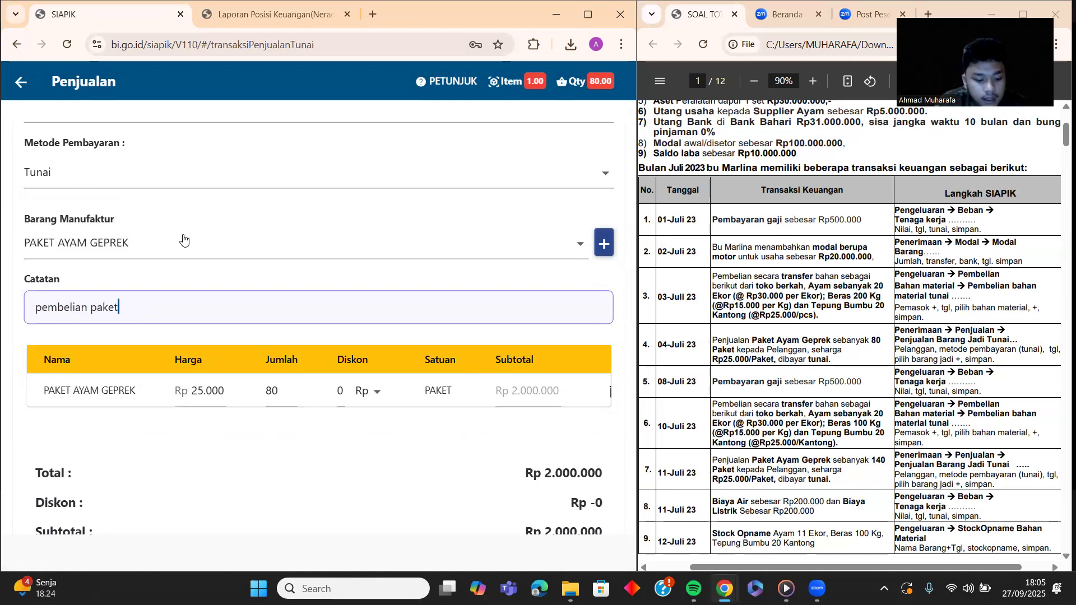
{"action": "type", "text": " a geprek"}
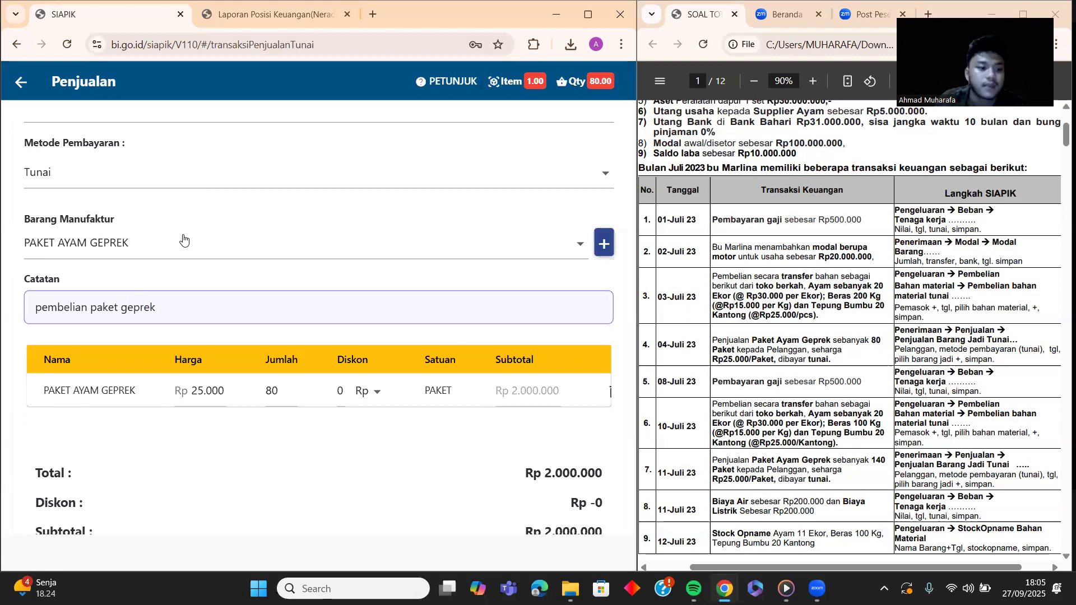
{"action": "scroll", "coordinate": [390, 331], "scroll_direction": "down", "scroll_amount": 2}
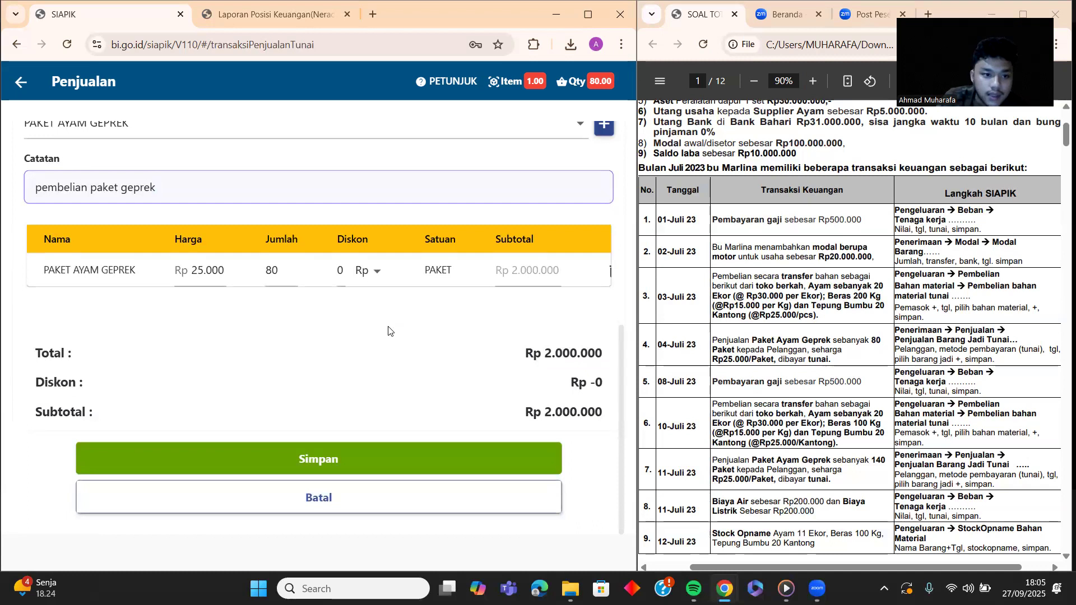
{"action": "scroll", "coordinate": [390, 331], "scroll_direction": "up", "scroll_amount": 5}
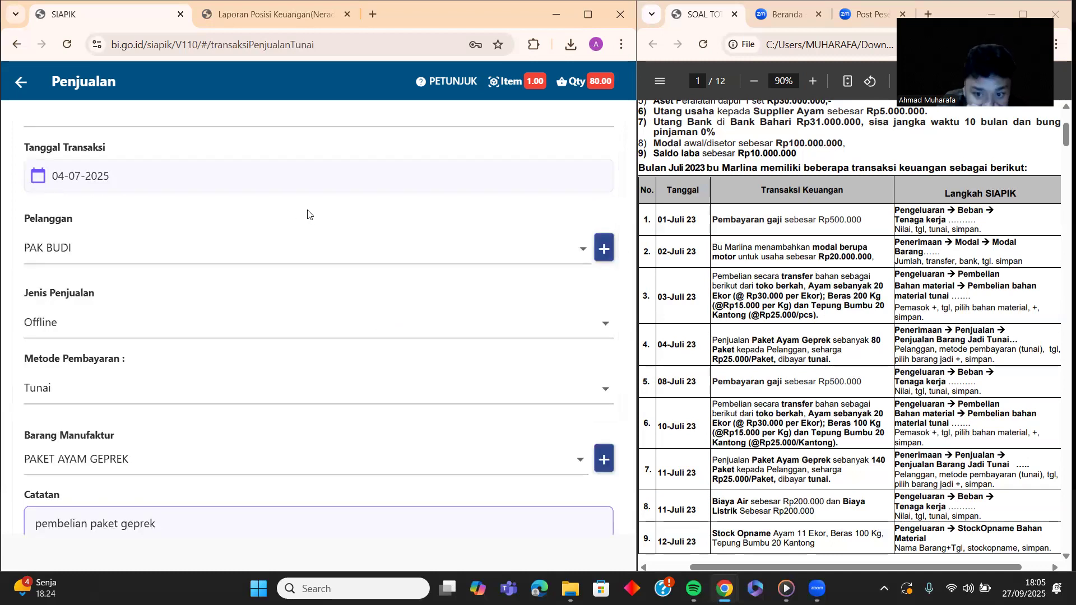
{"action": "scroll", "coordinate": [211, 213], "scroll_direction": "down", "scroll_amount": 5}
{"action": "scroll", "coordinate": [280, 364], "scroll_direction": "up", "scroll_amount": 1}
{"action": "scroll", "coordinate": [343, 438], "scroll_direction": "down", "scroll_amount": 1}
Step: Save the 04-07-2025 cash sale and go back to the Transaksi menu
{"action": "left_click", "coordinate": [336, 459]}
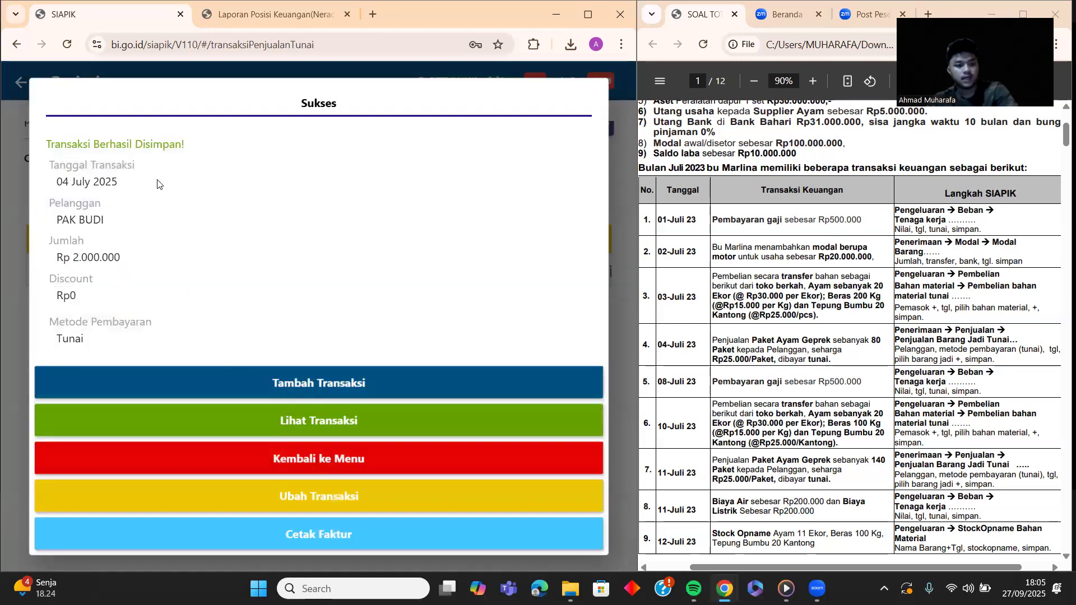
{"action": "left_click", "coordinate": [345, 458]}
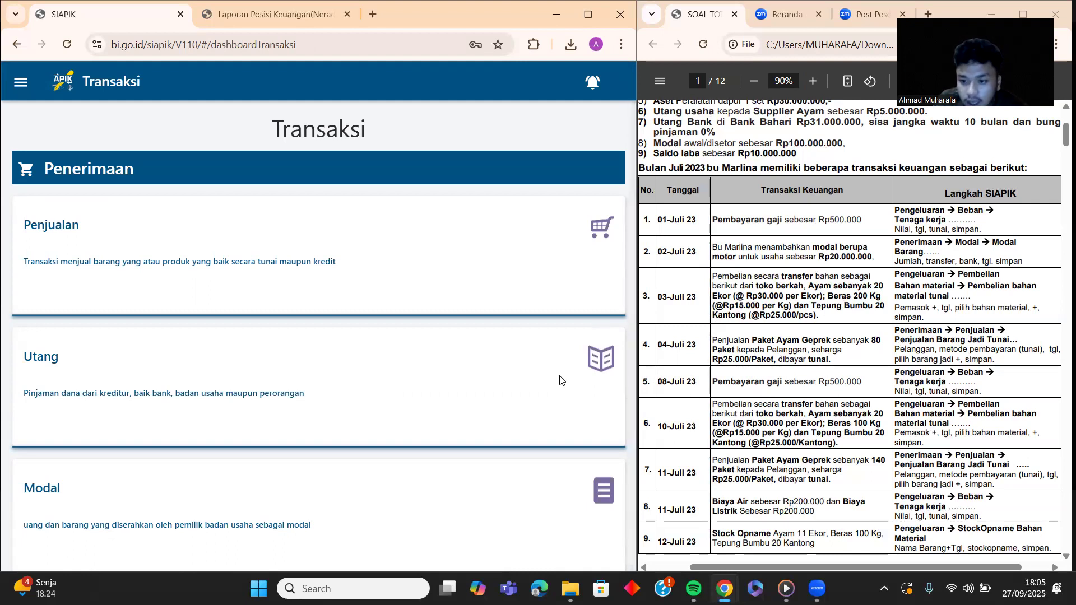
Step: Open the Beban Tenaga Kerja form from the Beban card under Pengeluaran
{"action": "scroll", "coordinate": [210, 305], "scroll_direction": "down", "scroll_amount": 13}
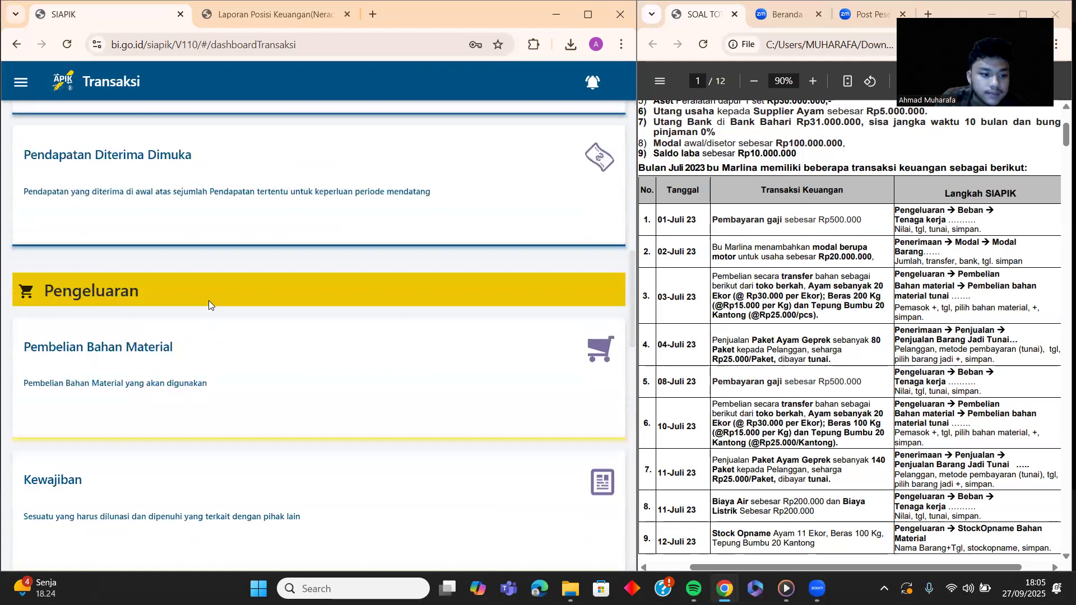
{"action": "scroll", "coordinate": [208, 305], "scroll_direction": "down", "scroll_amount": 1}
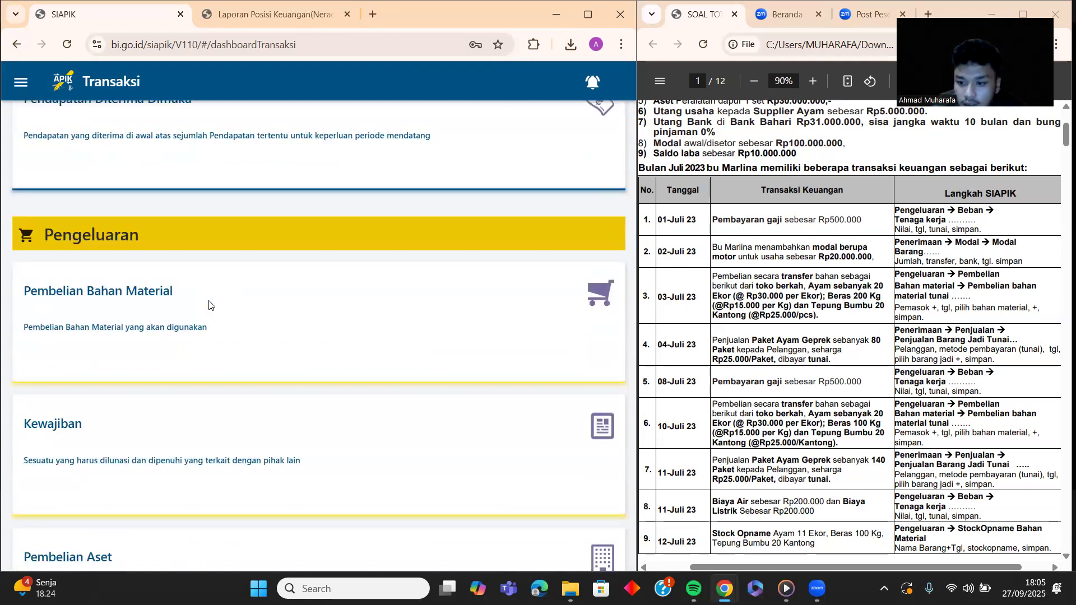
{"action": "scroll", "coordinate": [208, 305], "scroll_direction": "down", "scroll_amount": 6}
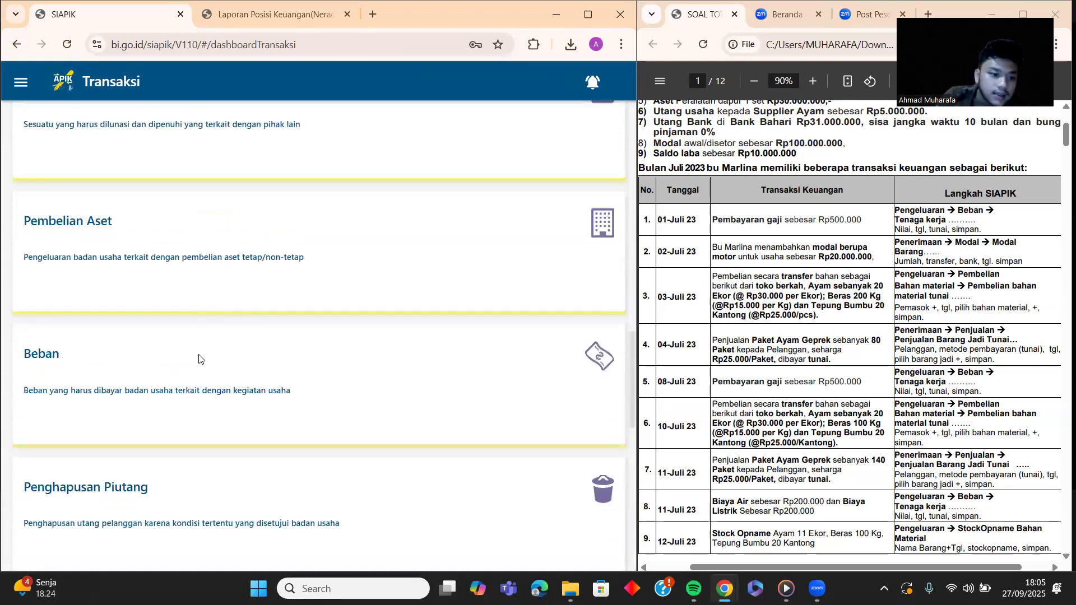
{"action": "left_click", "coordinate": [199, 359]}
{"action": "left_click", "coordinate": [182, 157]}
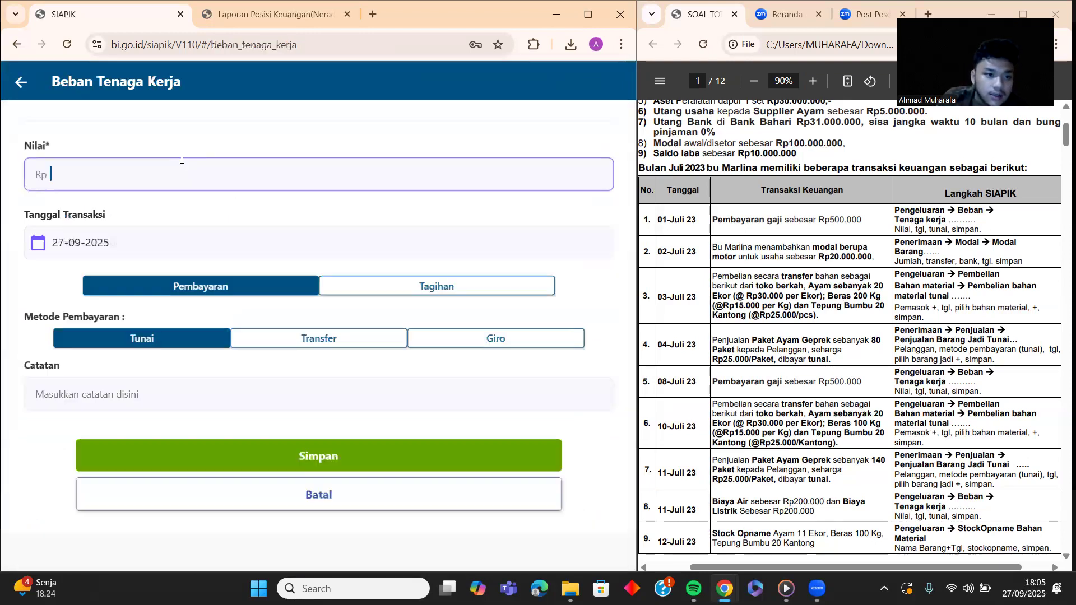
Step: Enter Rp 500.000 as the amount and set the transaction date to 08-07-2025
{"action": "type", "text": "500.000"}
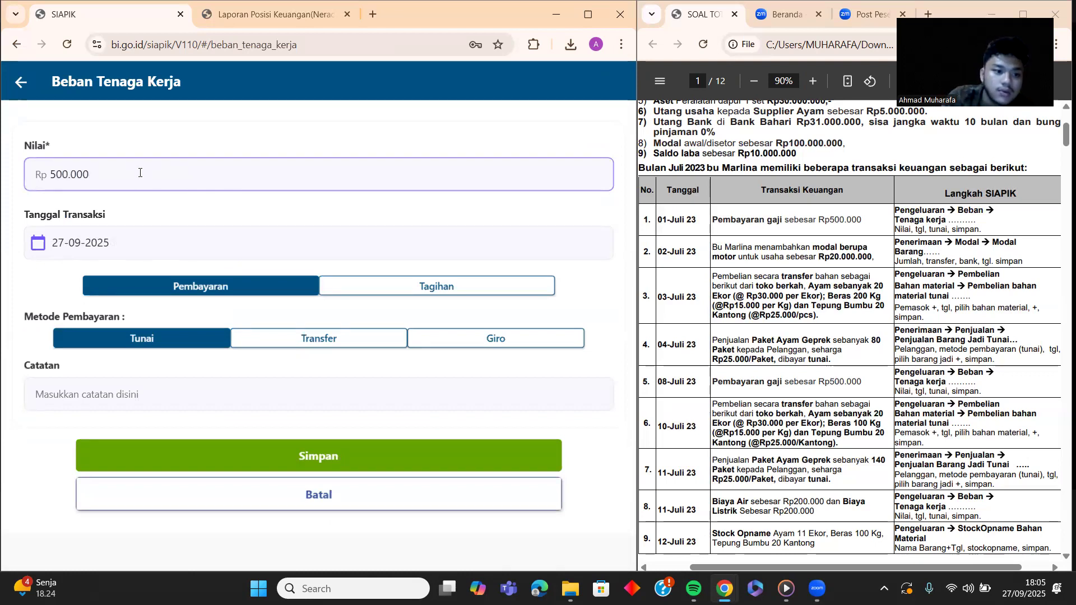
{"action": "left_click", "coordinate": [91, 242]}
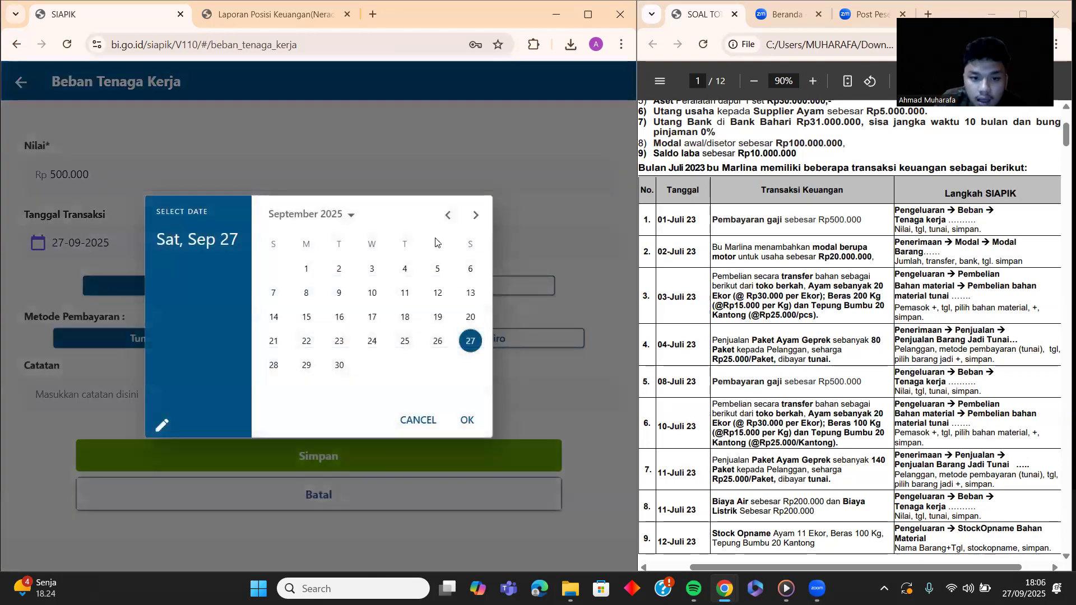
{"action": "left_click", "coordinate": [448, 215]}
{"action": "left_click", "coordinate": [447, 215]}
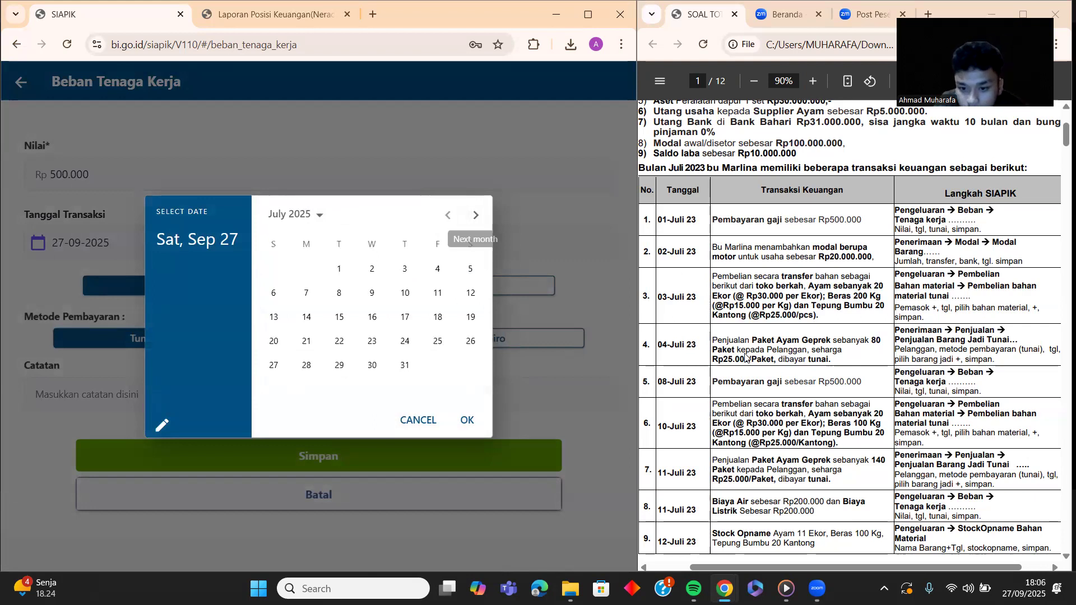
{"action": "left_click", "coordinate": [339, 293]}
{"action": "left_click", "coordinate": [467, 421]}
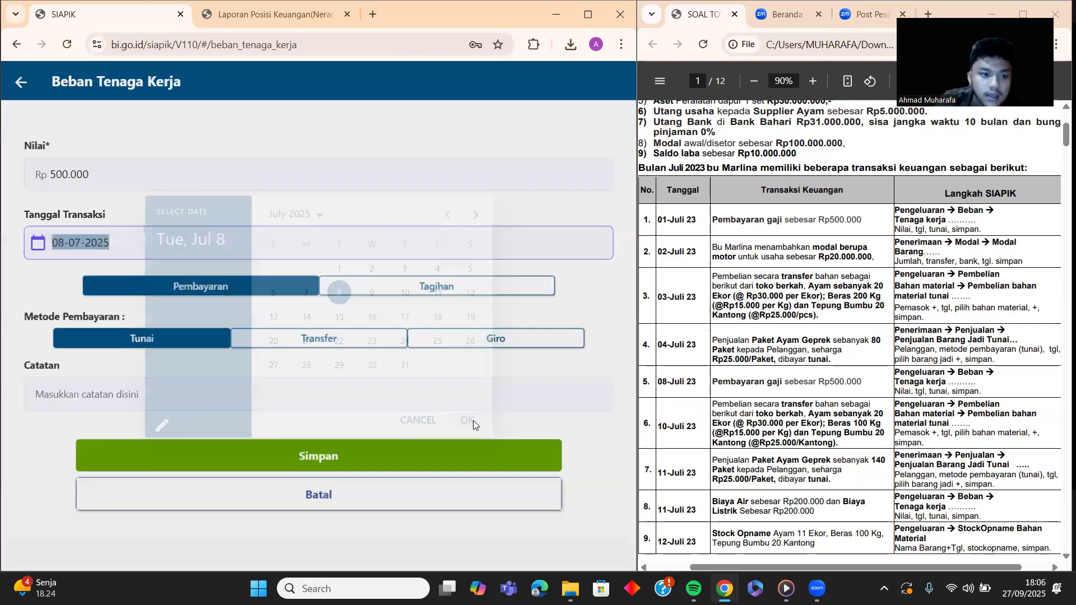
Step: Keep Tunai payment, add the note 'pembayaran gaji', and save the expense
{"action": "left_click", "coordinate": [198, 339]}
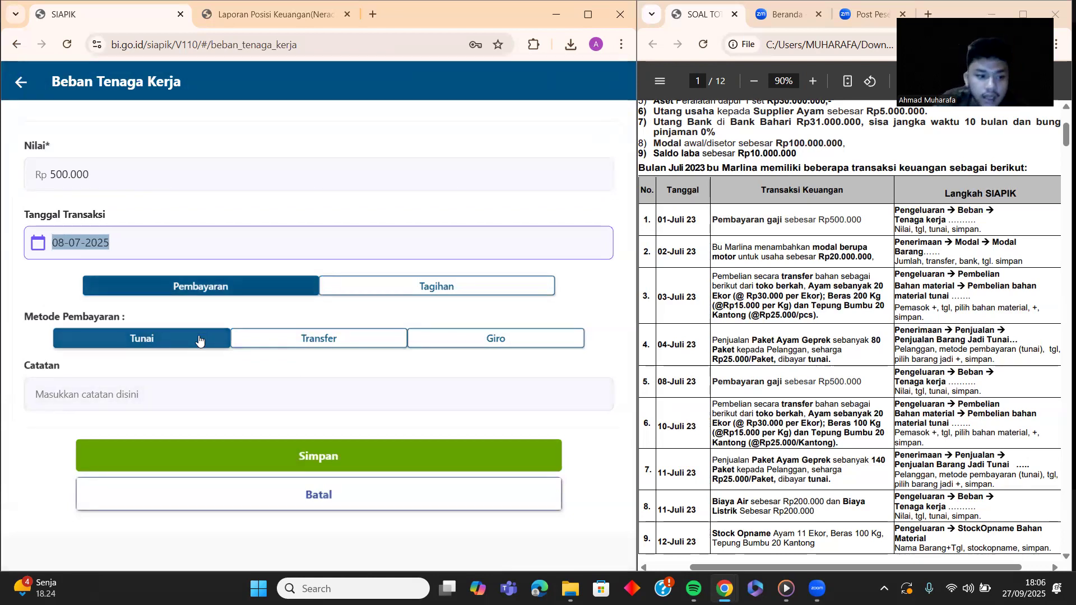
{"action": "left_click", "coordinate": [207, 395]}
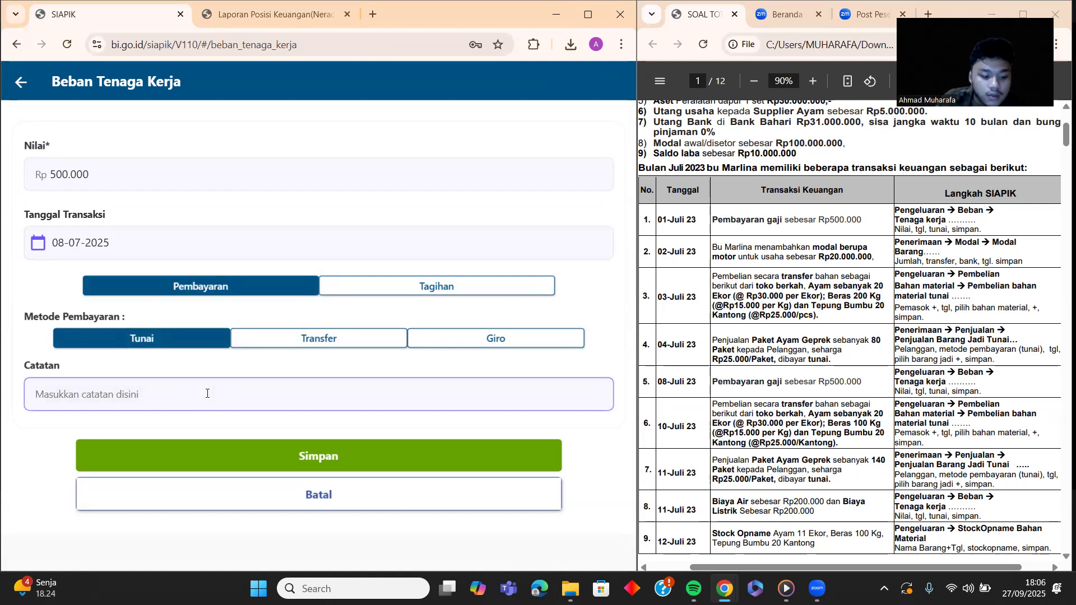
{"action": "type", "text": "pem"}
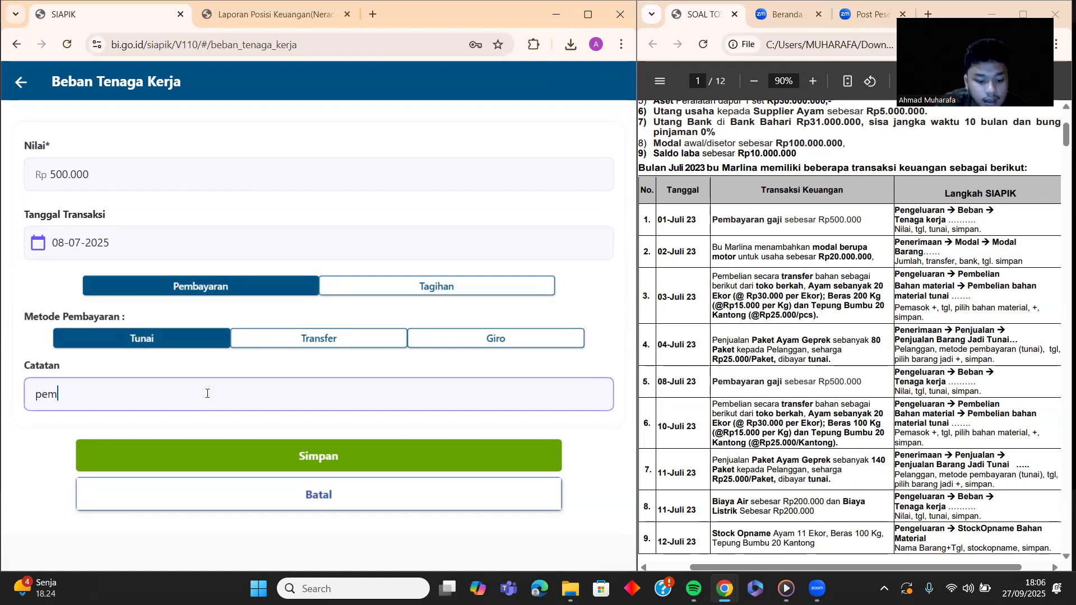
{"action": "type", "text": "bayaran gaji"}
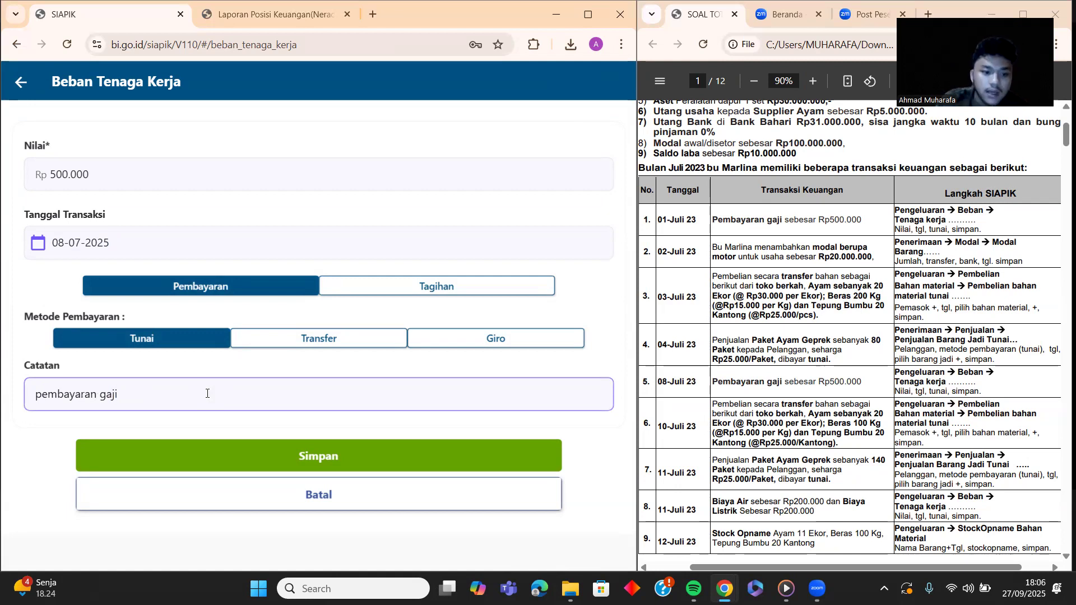
{"action": "left_click", "coordinate": [326, 455]}
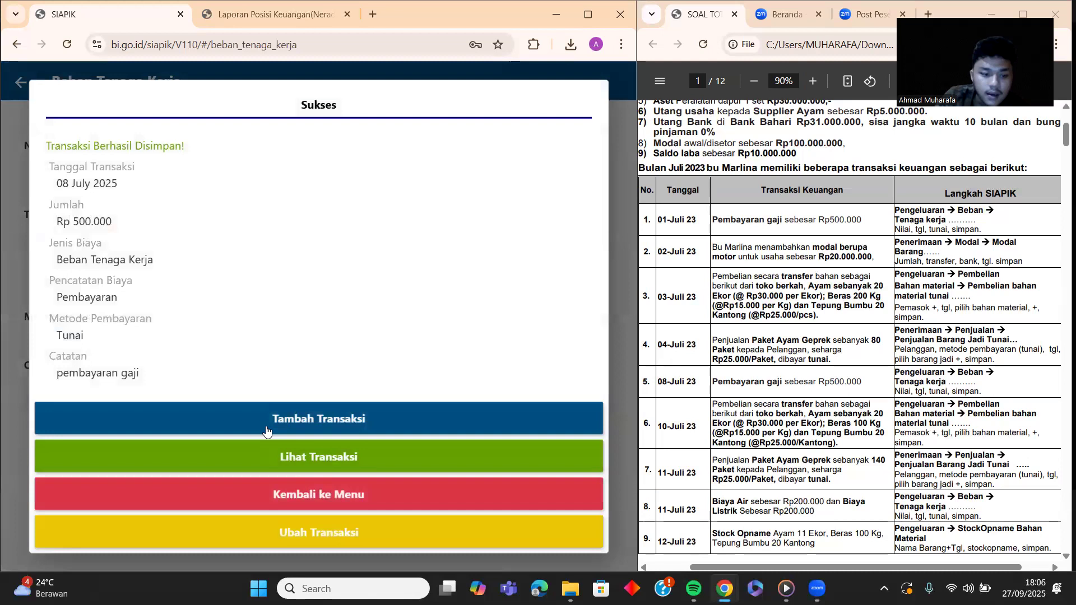
Step: Close the Sukses dialog with Kembali ke Menu
{"action": "left_click", "coordinate": [346, 489]}
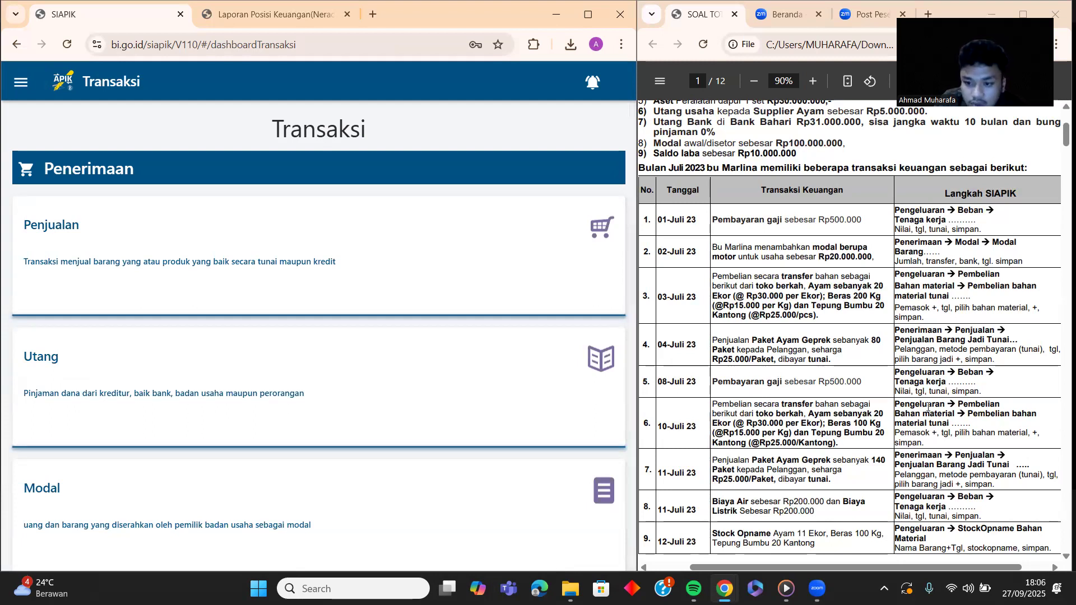
Step: Open Pembelian Bahan Material and choose the Tunai purchase type
{"action": "scroll", "coordinate": [171, 384], "scroll_direction": "down", "scroll_amount": 12}
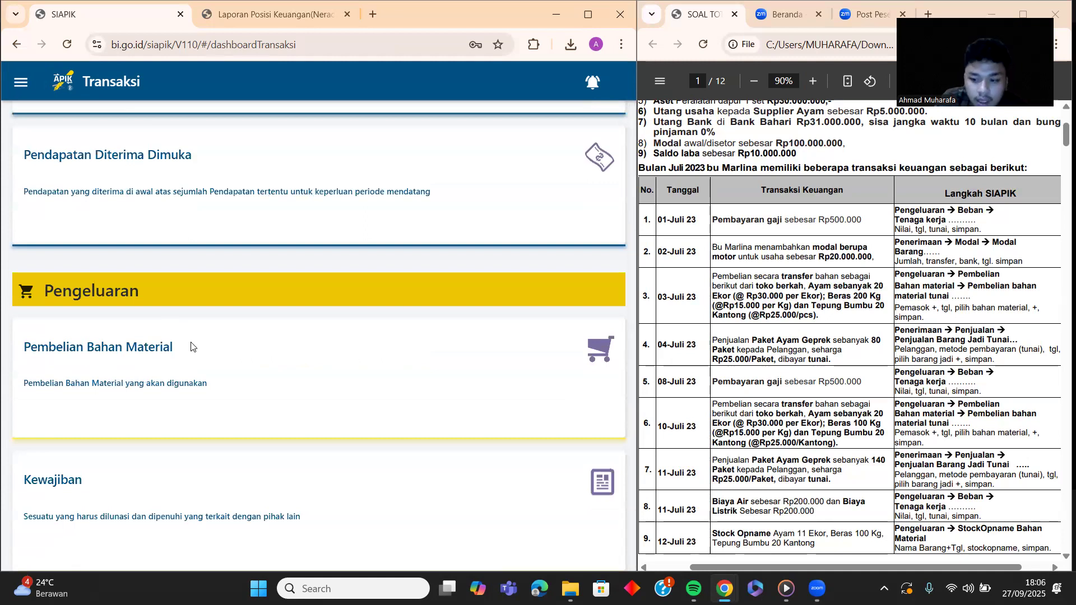
{"action": "left_click", "coordinate": [193, 344]}
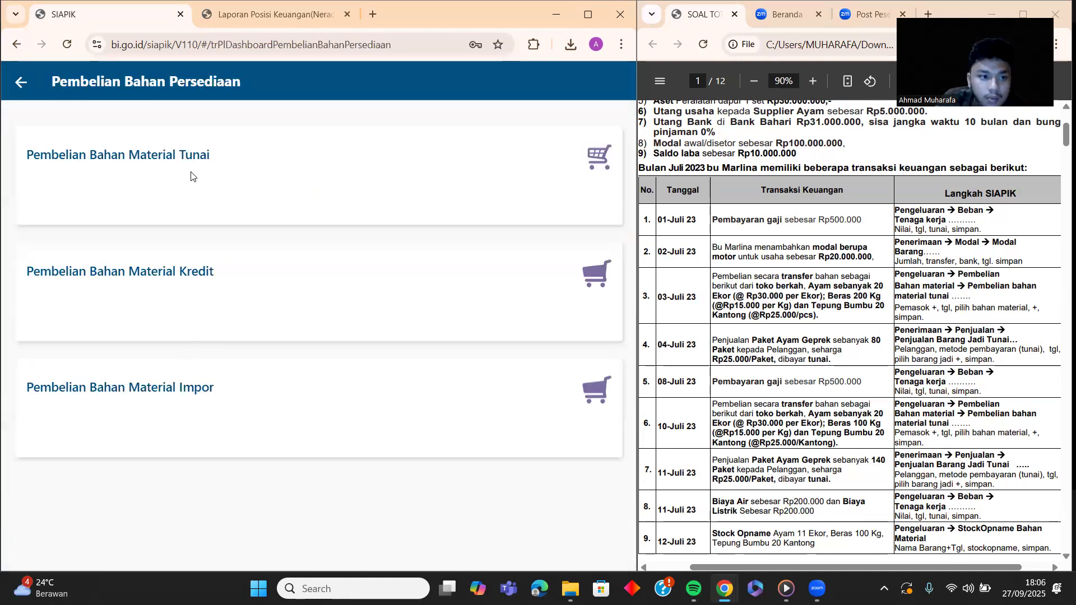
{"action": "left_click", "coordinate": [192, 176]}
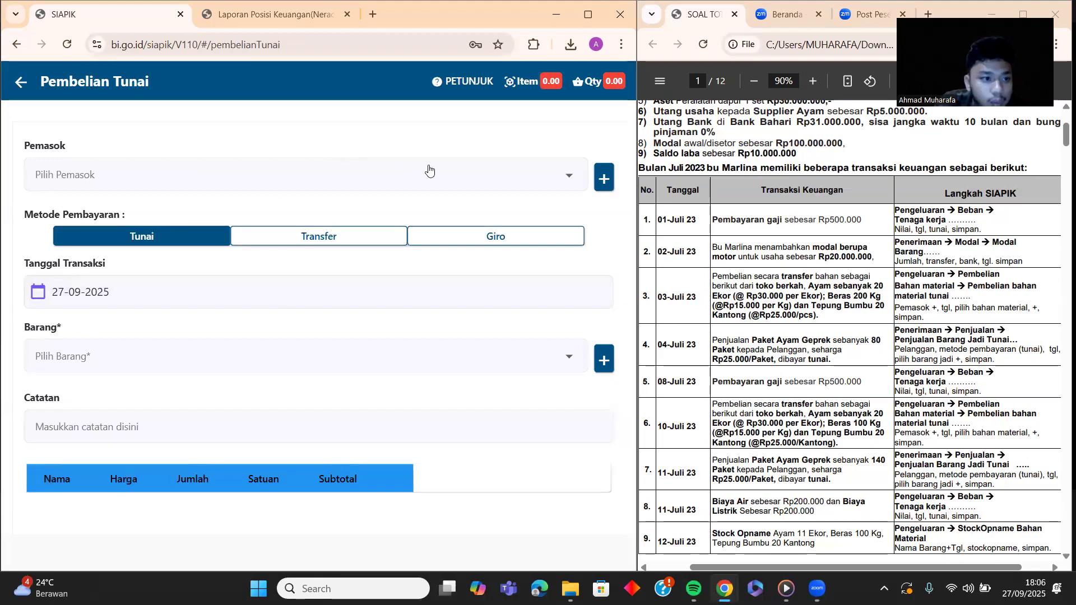
Step: Set supplier TOKO BERKAH and payment by Transfer from BANK ABC
{"action": "left_click", "coordinate": [462, 170]}
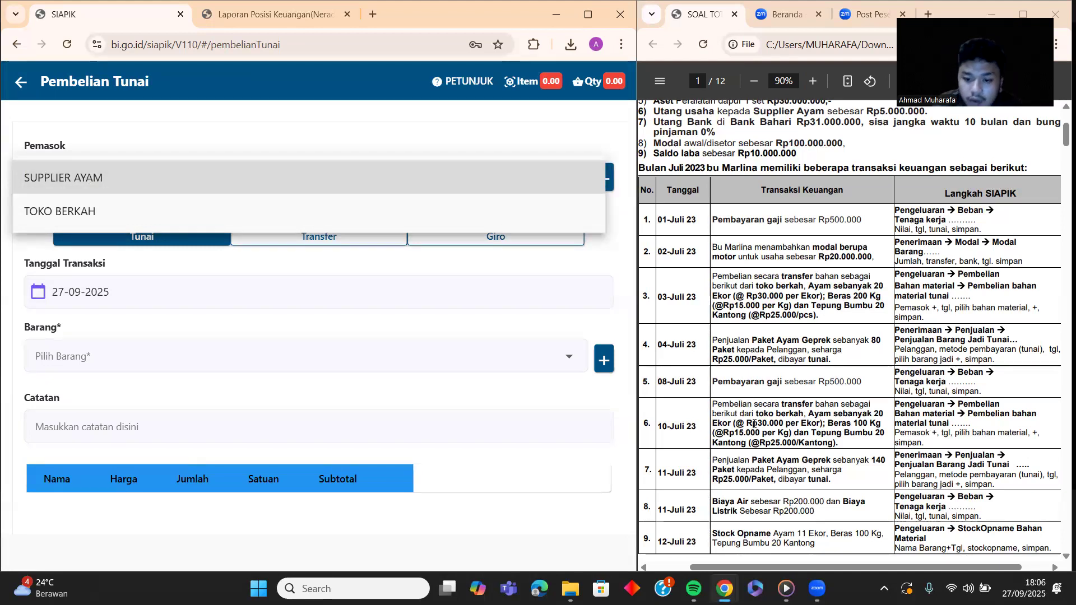
{"action": "left_click", "coordinate": [76, 210]}
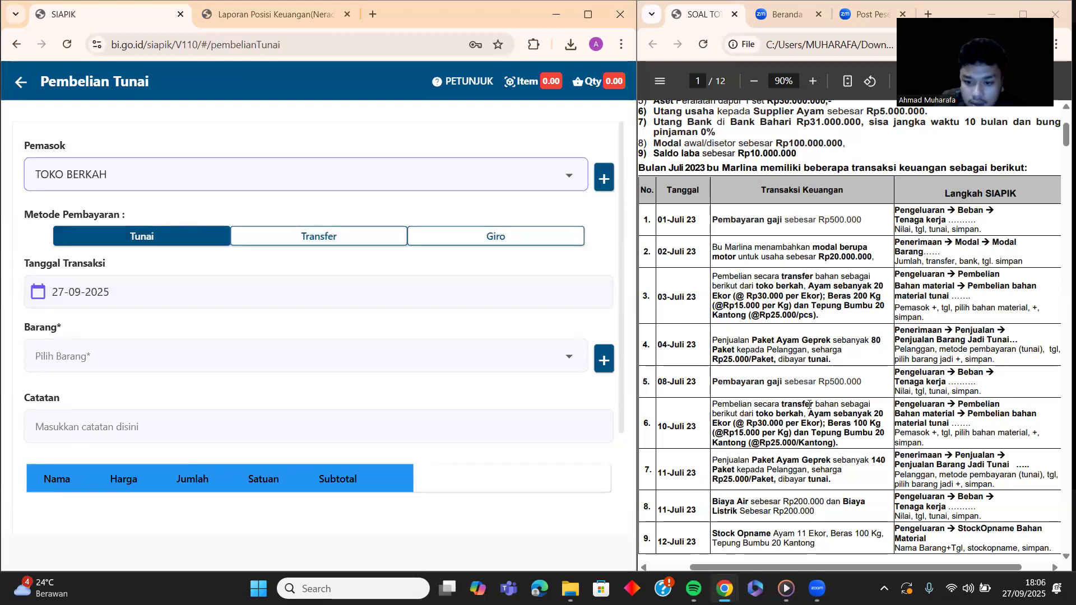
{"action": "left_click", "coordinate": [309, 240]}
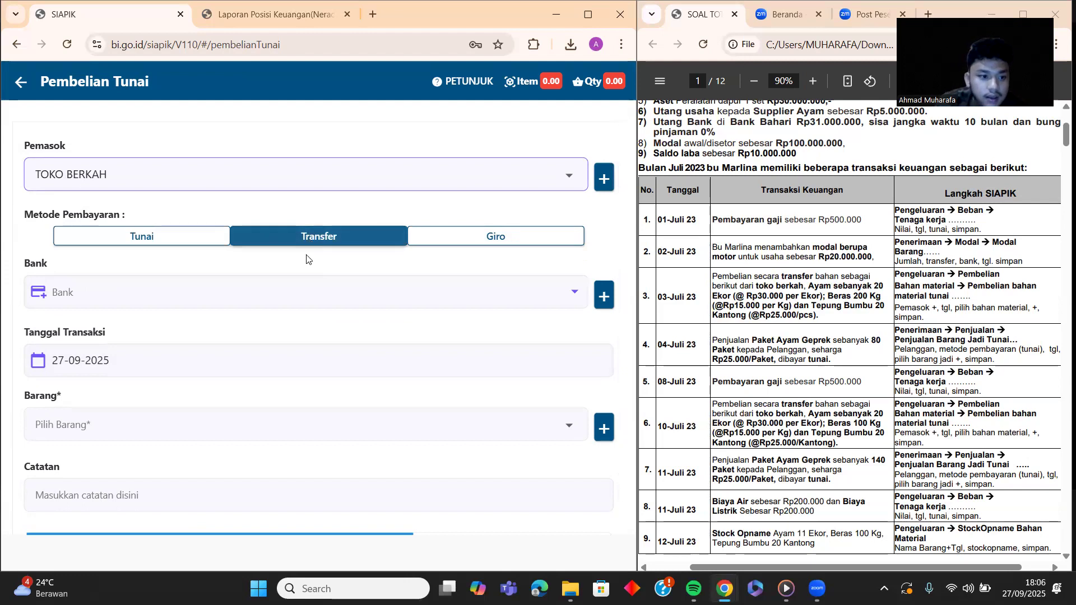
{"action": "left_click", "coordinate": [310, 290]}
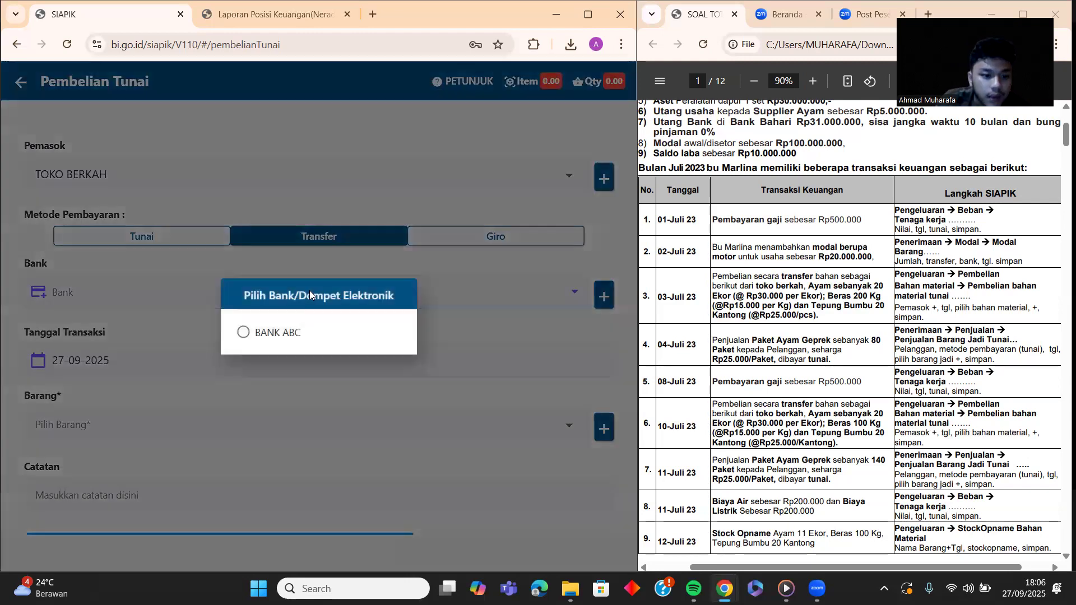
{"action": "left_click", "coordinate": [244, 335]}
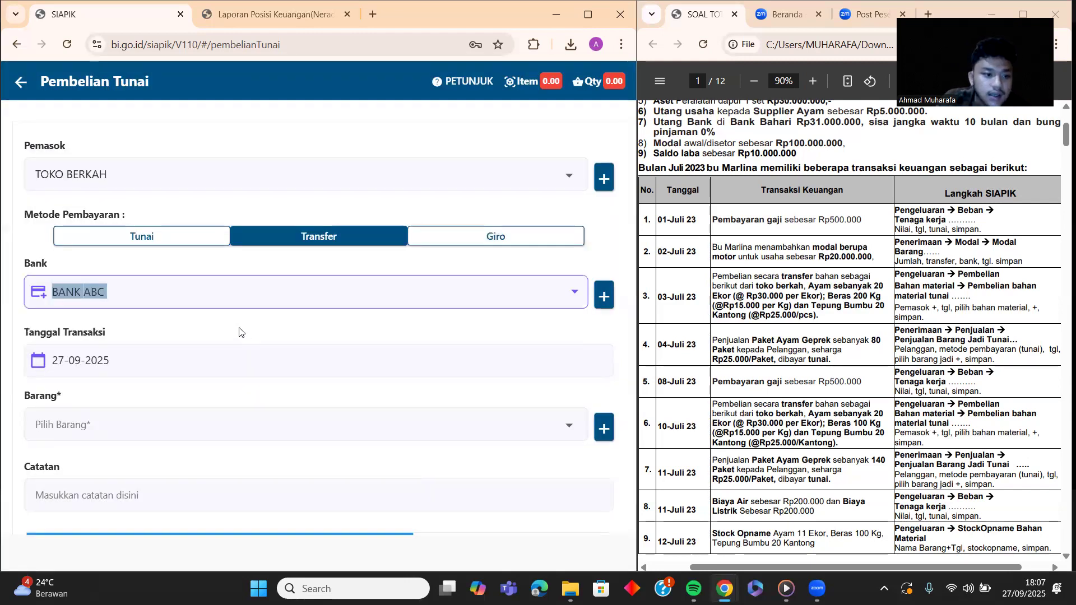
Step: Set the transaction date to 10-07-2025
{"action": "left_click", "coordinate": [339, 351]}
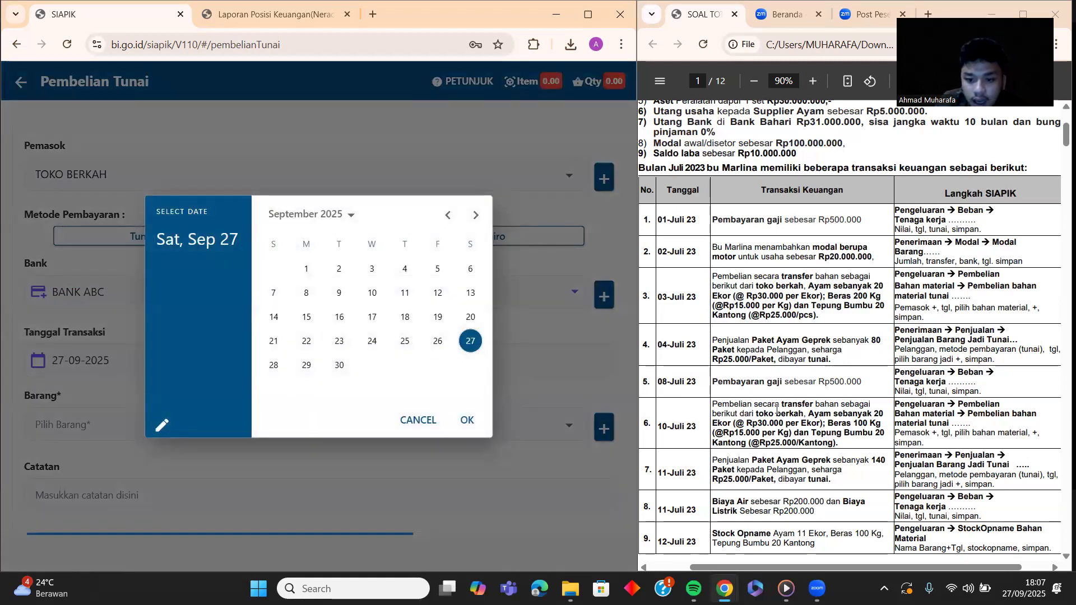
{"action": "left_click", "coordinate": [448, 216]}
{"action": "left_click", "coordinate": [447, 216]}
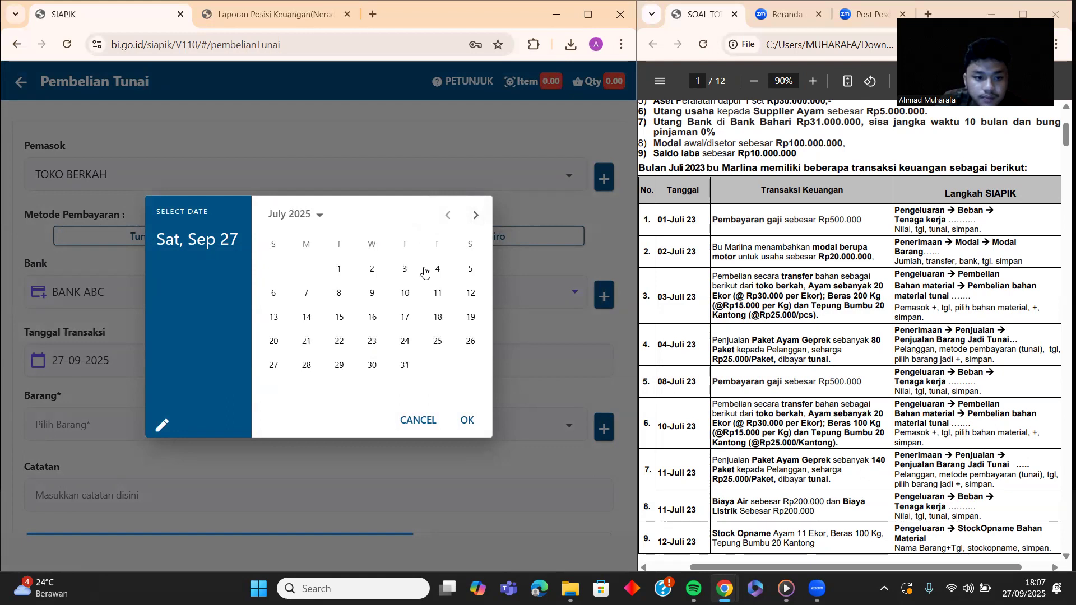
{"action": "left_click", "coordinate": [405, 294]}
{"action": "left_click", "coordinate": [468, 421]}
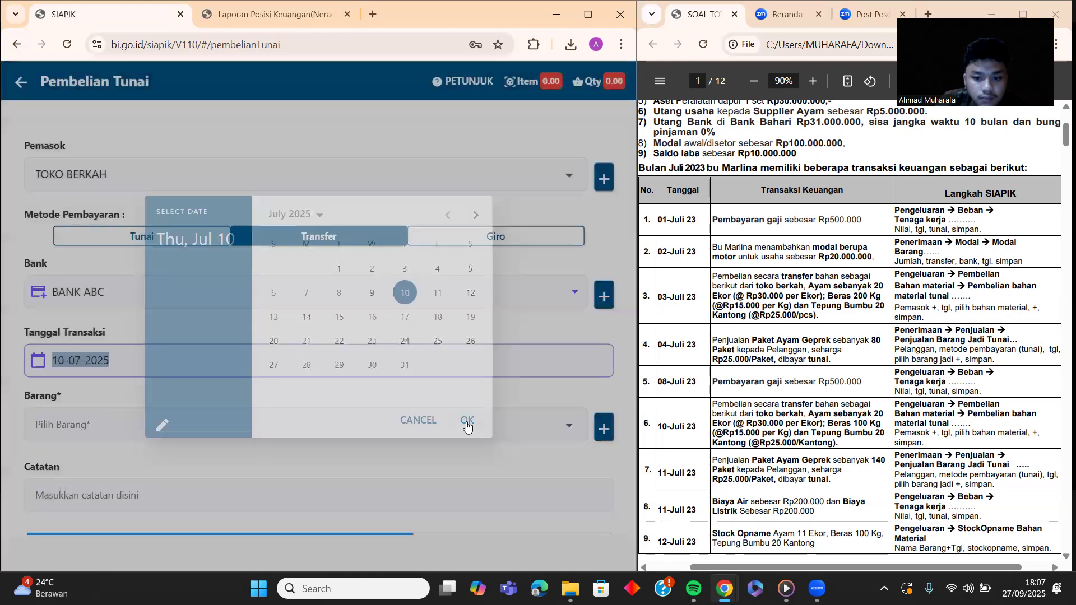
{"action": "scroll", "coordinate": [342, 392], "scroll_direction": "down", "scroll_amount": 1}
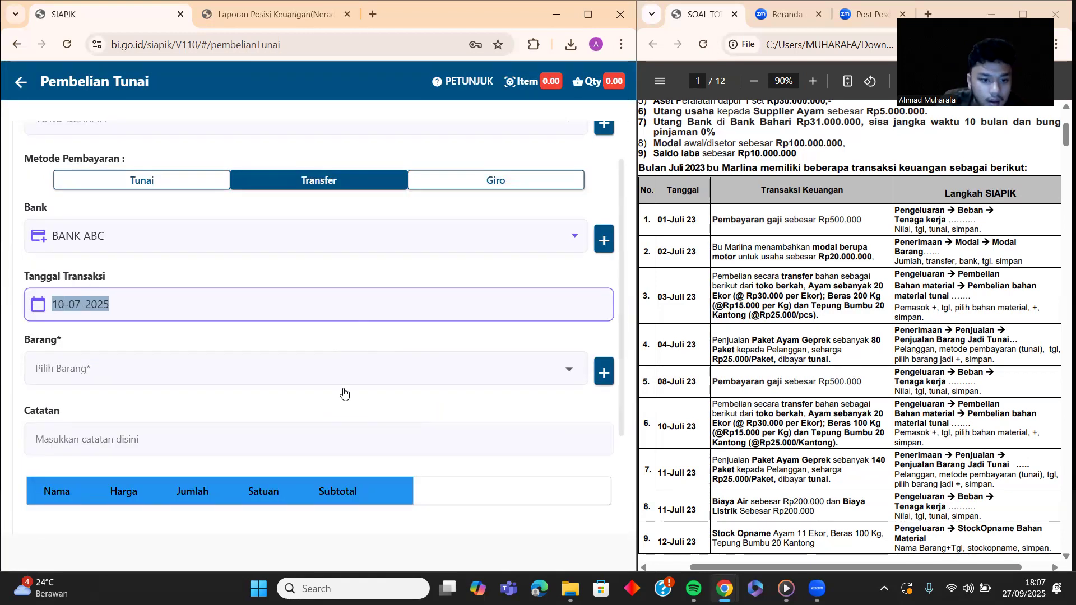
Step: Add 20 AYAM to the purchase
{"action": "left_click", "coordinate": [454, 367]}
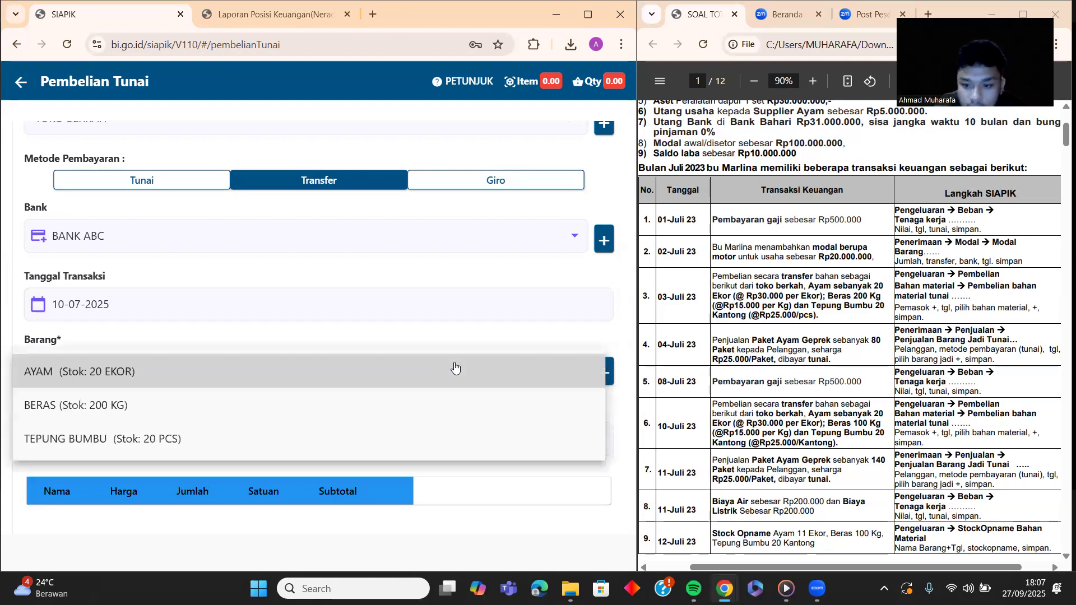
{"action": "left_click", "coordinate": [151, 375]}
{"action": "left_click", "coordinate": [284, 323]}
{"action": "type", "text": "20"}
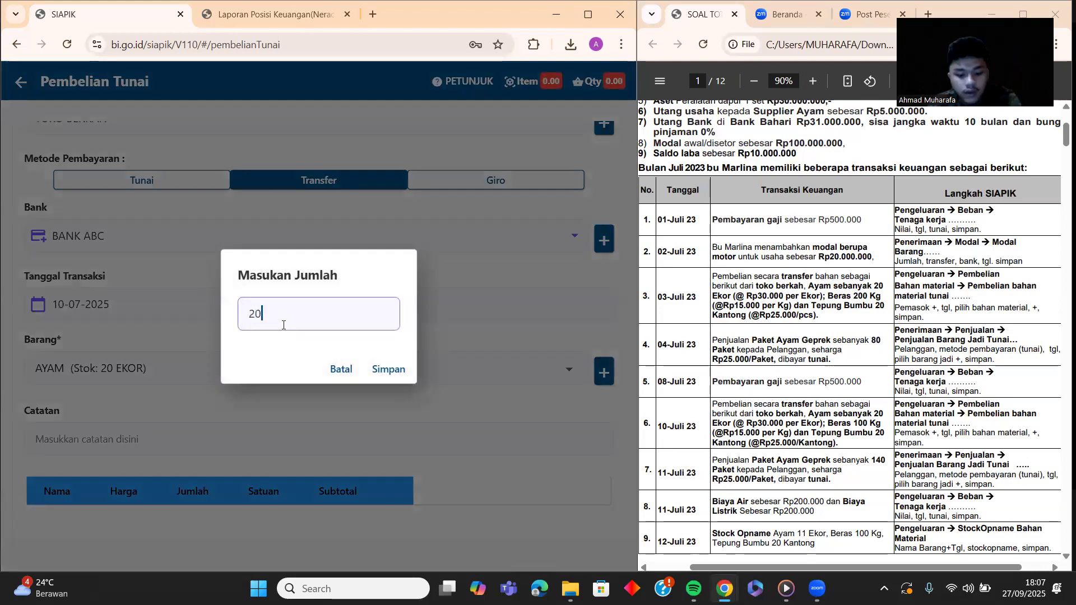
{"action": "left_click", "coordinate": [387, 369]}
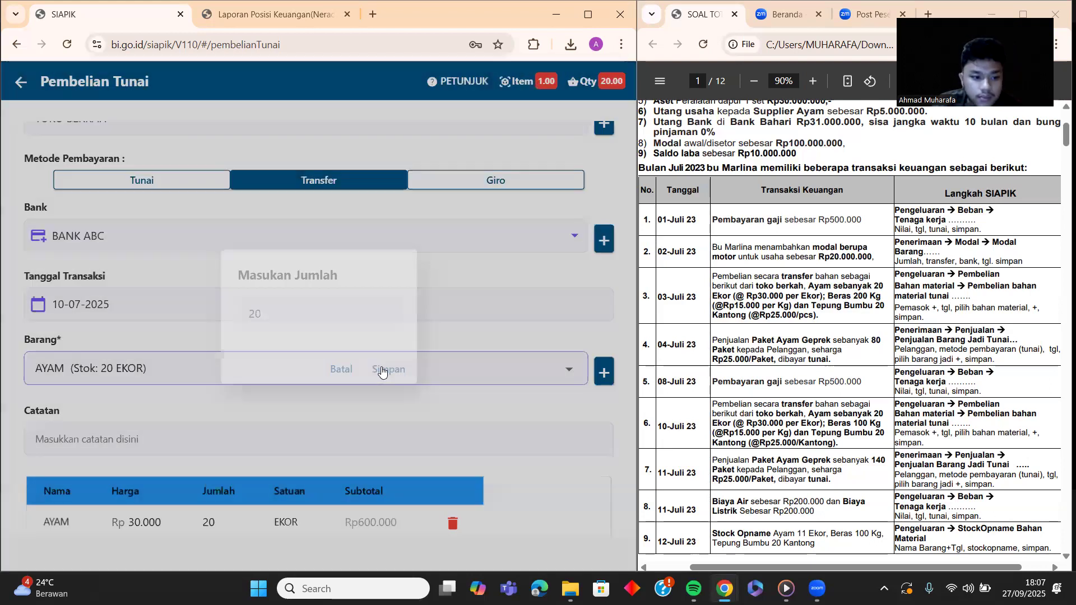
{"action": "scroll", "coordinate": [404, 430], "scroll_direction": "down", "scroll_amount": 2}
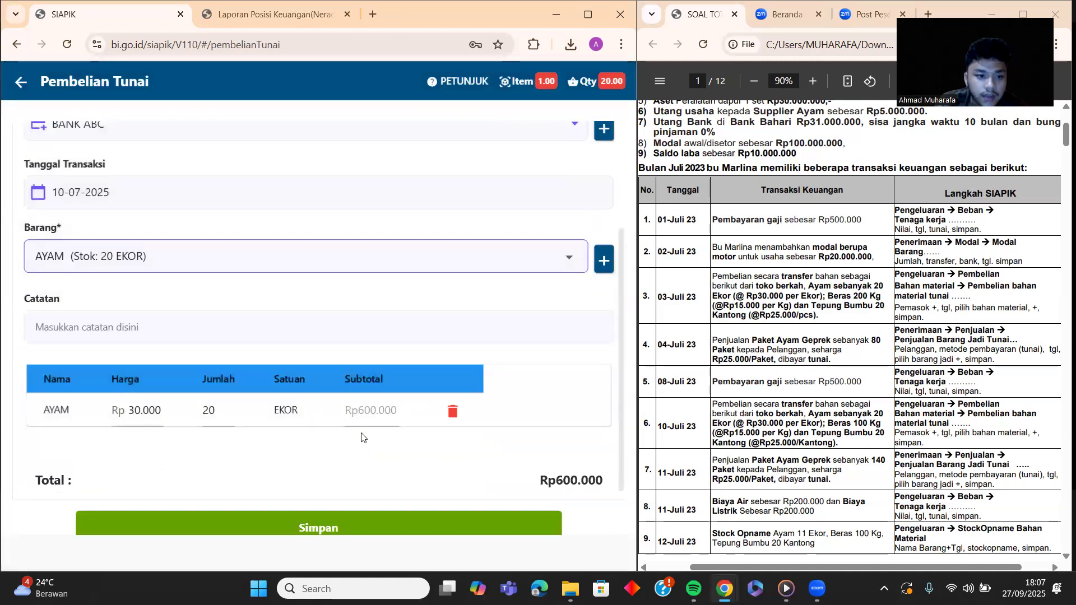
Step: Add 100 BERAS to the purchase, cancelling an accidental new-material form
{"action": "left_click", "coordinate": [605, 259]}
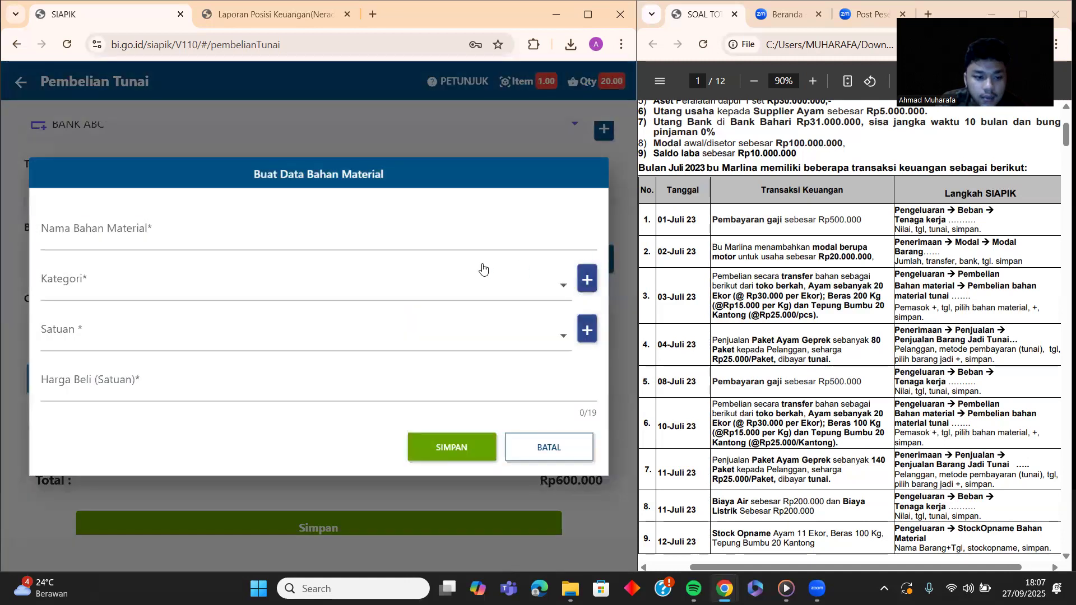
{"action": "left_click", "coordinate": [535, 442]}
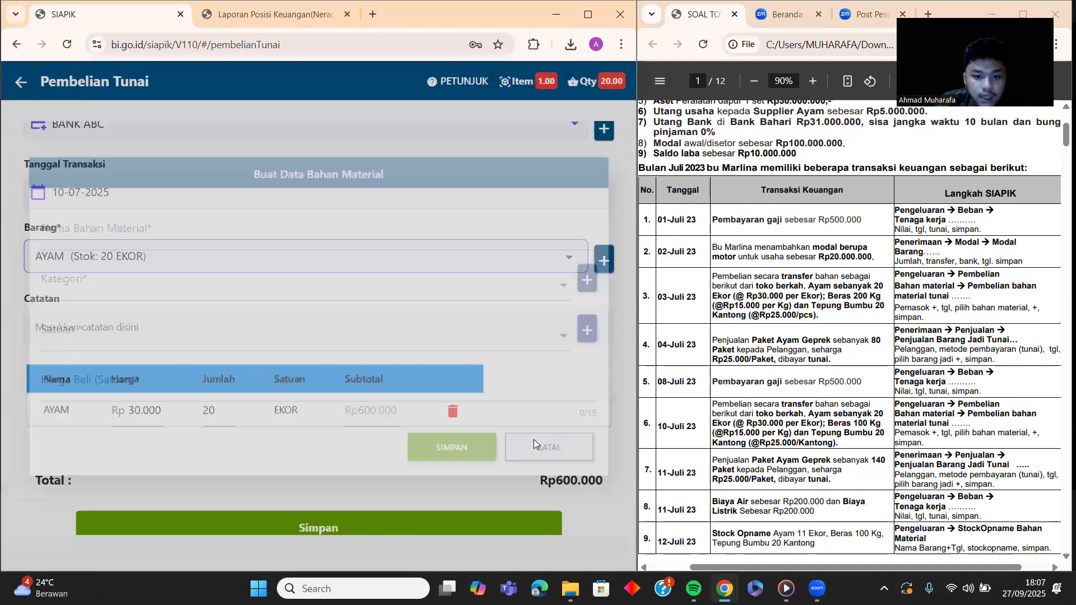
{"action": "left_click", "coordinate": [566, 260]}
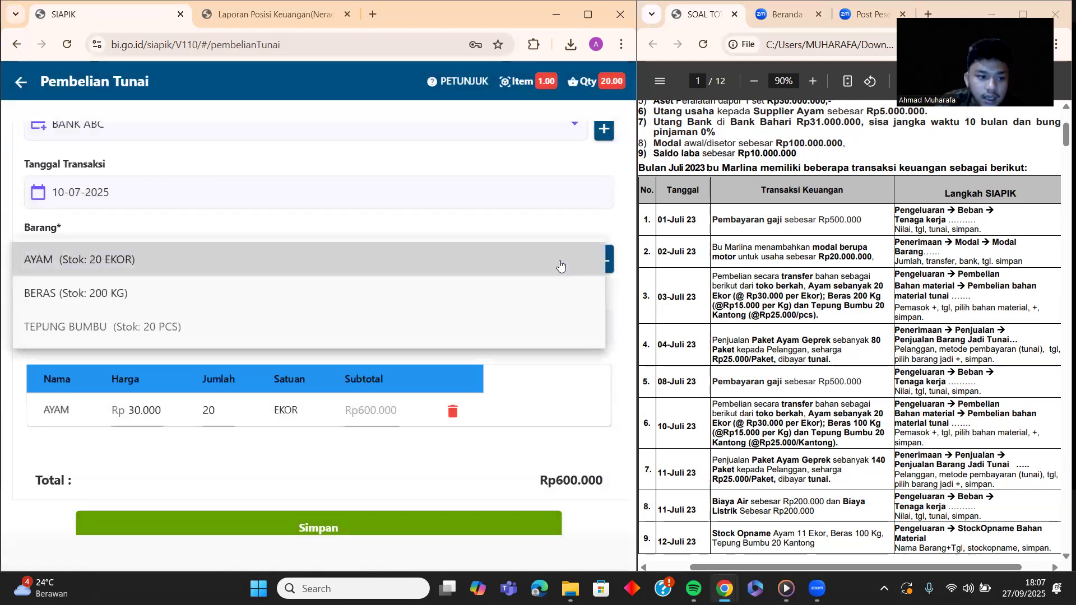
{"action": "left_click", "coordinate": [306, 287]}
{"action": "left_click", "coordinate": [318, 315]}
{"action": "type", "text": "100"}
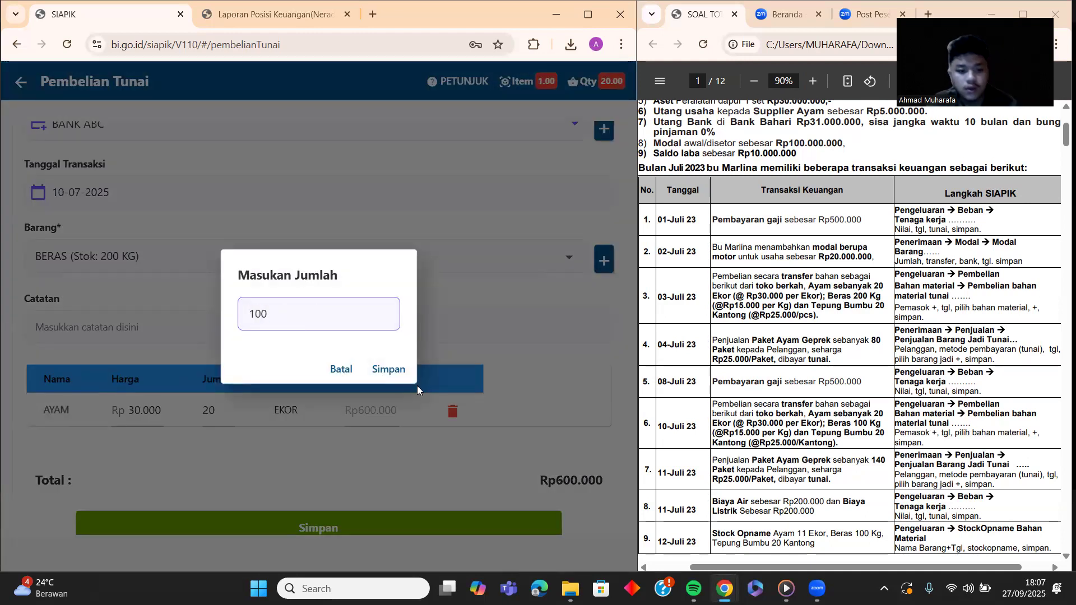
{"action": "left_click", "coordinate": [390, 368]}
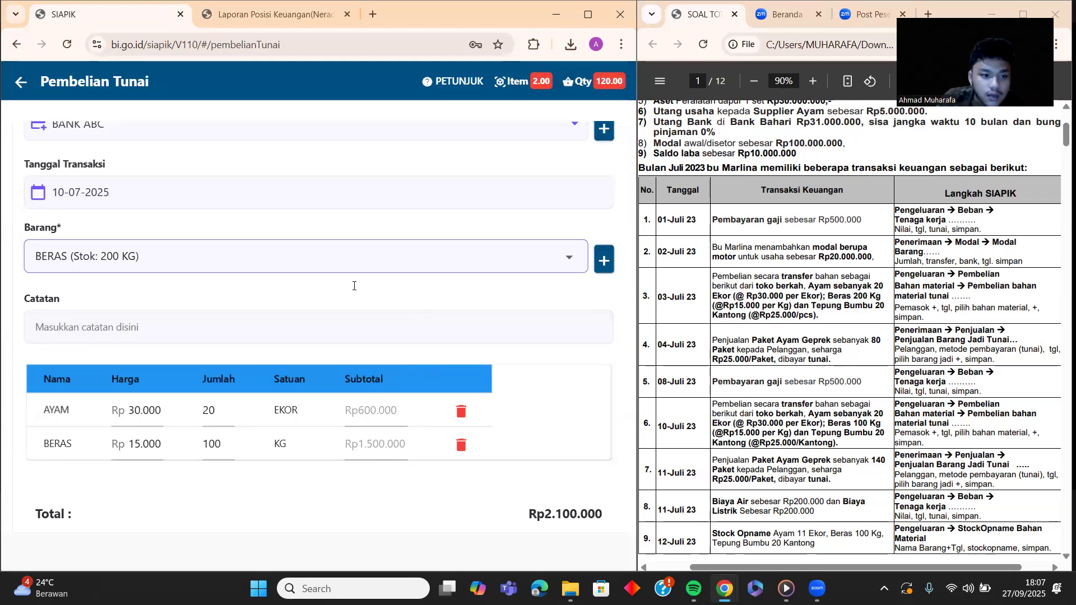
Step: Add 20 PCS of TEPUNG BUMBU, bringing the total to Rp2.600.000
{"action": "left_click", "coordinate": [569, 259]}
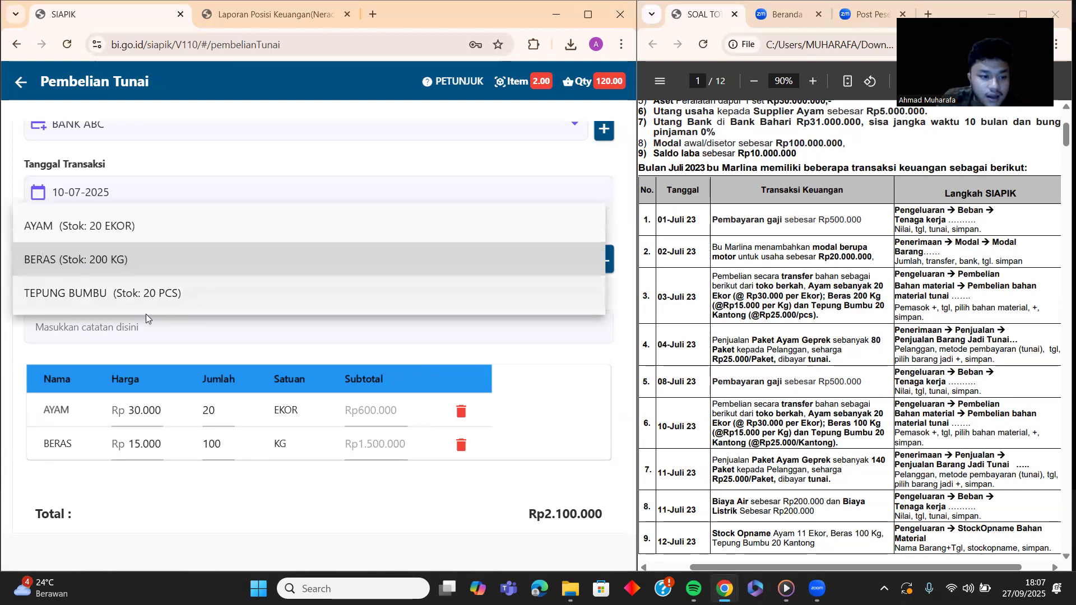
{"action": "left_click", "coordinate": [108, 303]}
{"action": "left_click", "coordinate": [281, 305]}
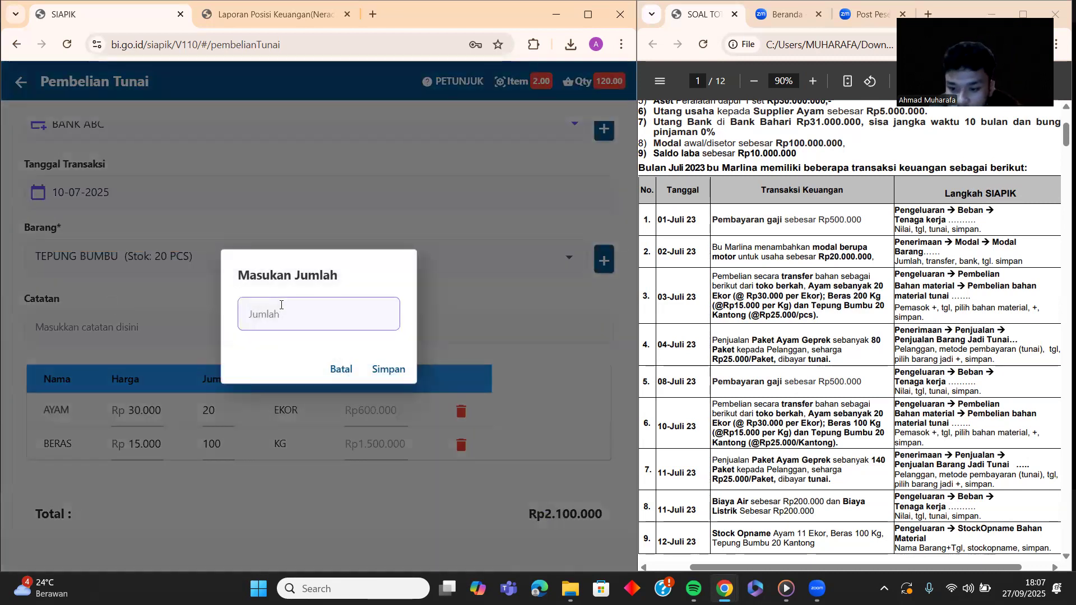
{"action": "type", "text": "20"}
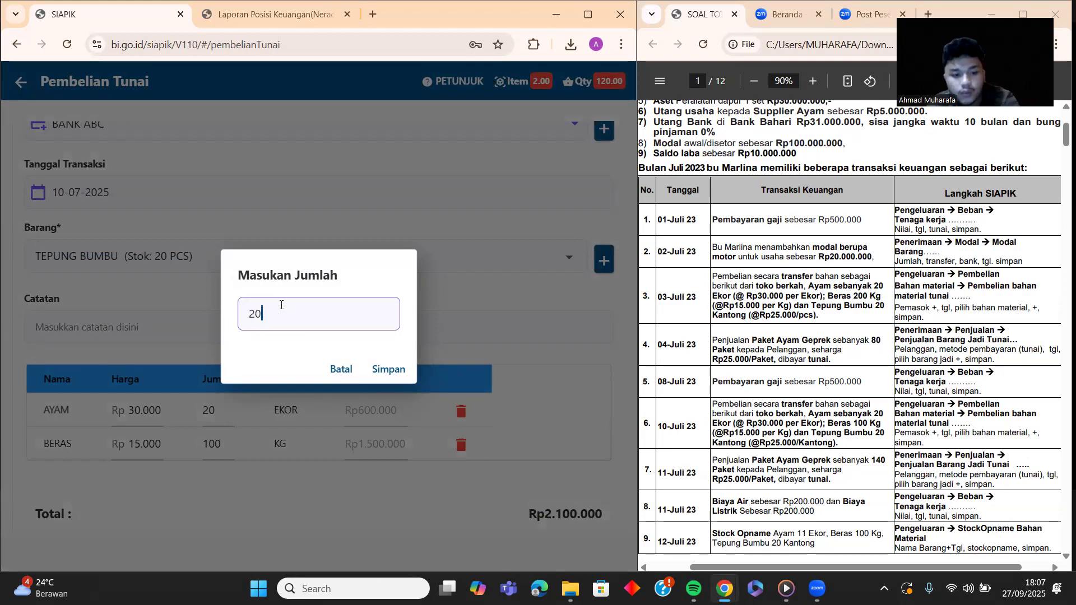
{"action": "left_click", "coordinate": [390, 370]}
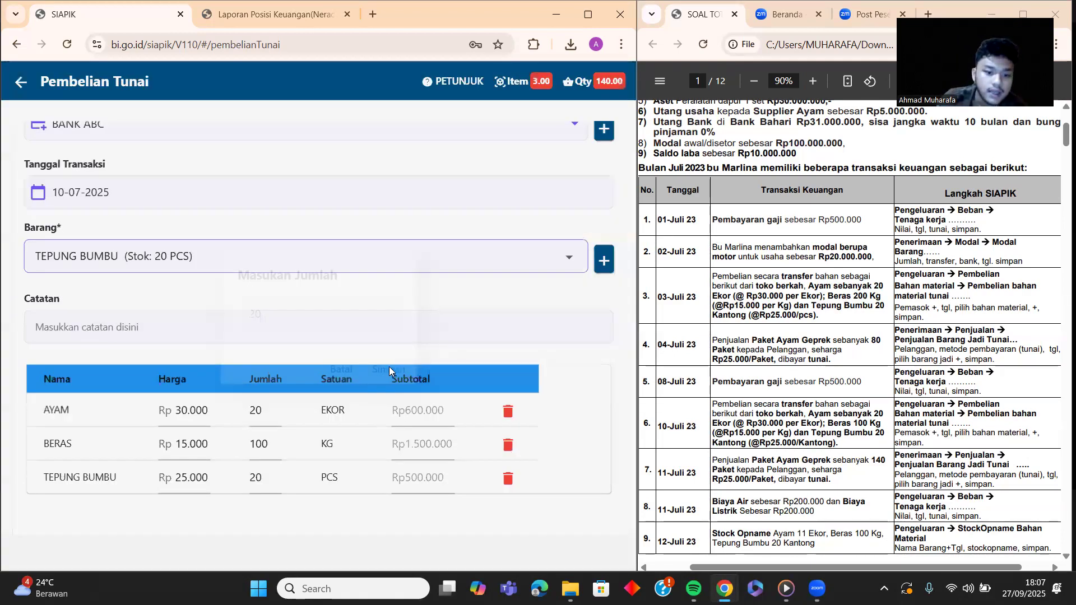
{"action": "scroll", "coordinate": [164, 257], "scroll_direction": "down", "scroll_amount": 2}
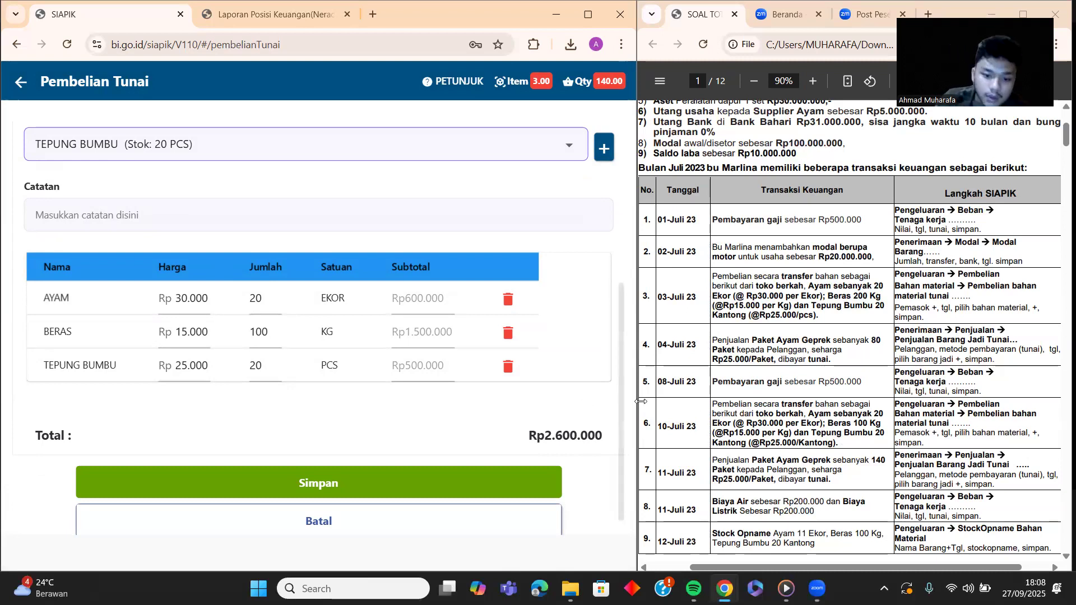
Step: Note the purchase 'pembelian bahan mentah', save it, and return to the Transaksi menu
{"action": "left_click", "coordinate": [160, 231]}
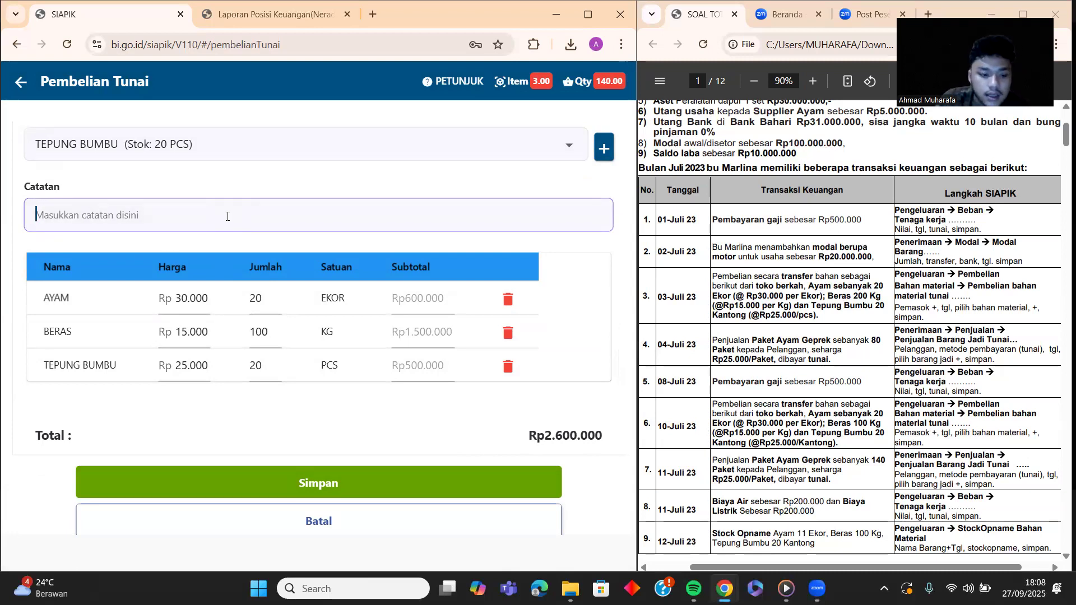
{"action": "type", "text": "pe"}
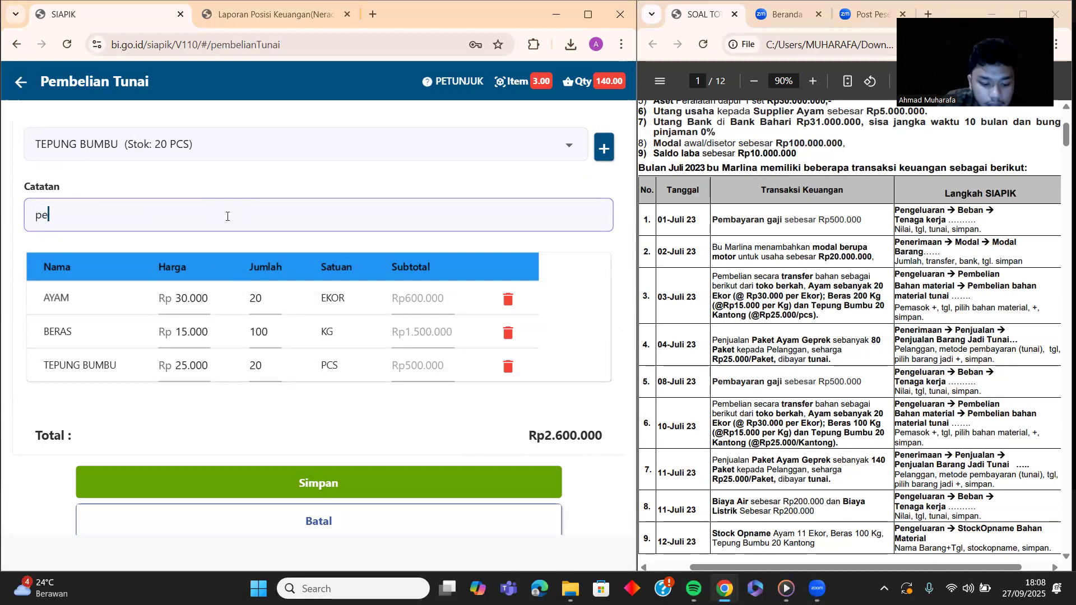
{"action": "type", "text": "mbelian bahan "}
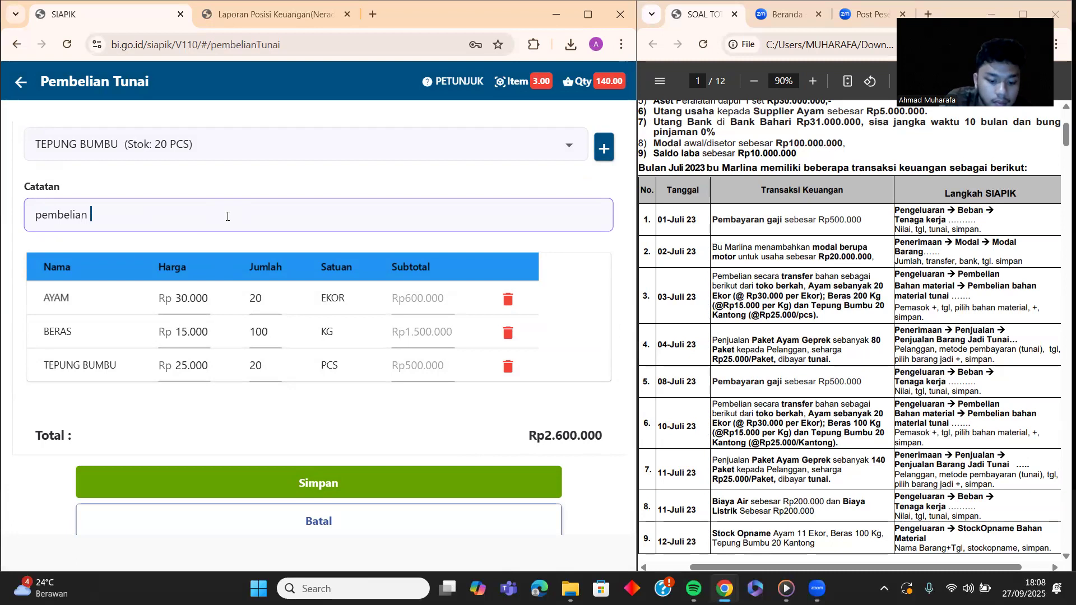
{"action": "type", "text": "mentah"}
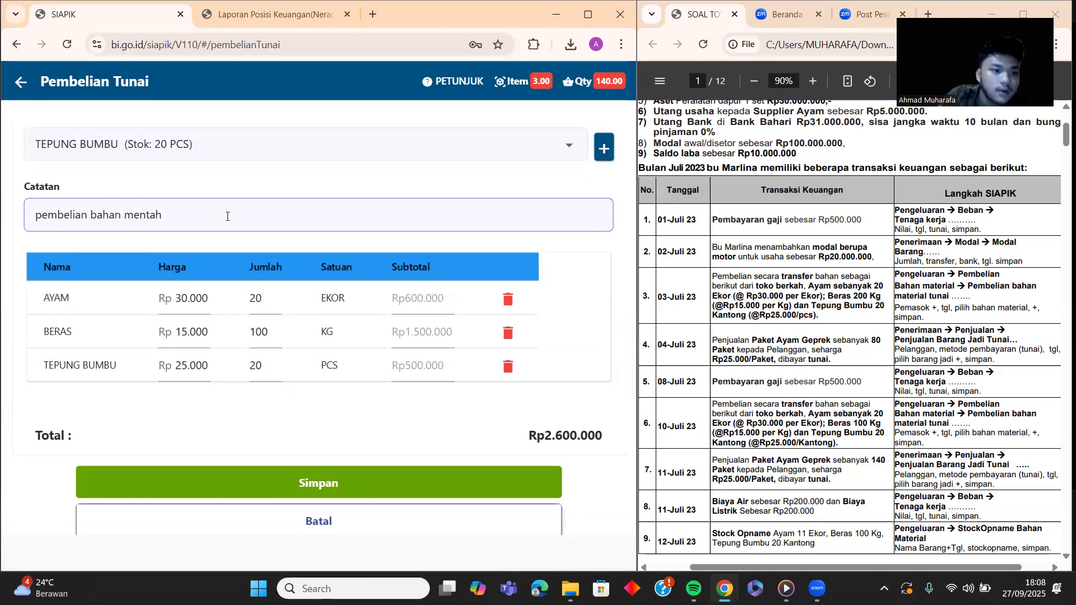
{"action": "scroll", "coordinate": [283, 261], "scroll_direction": "down", "scroll_amount": 1}
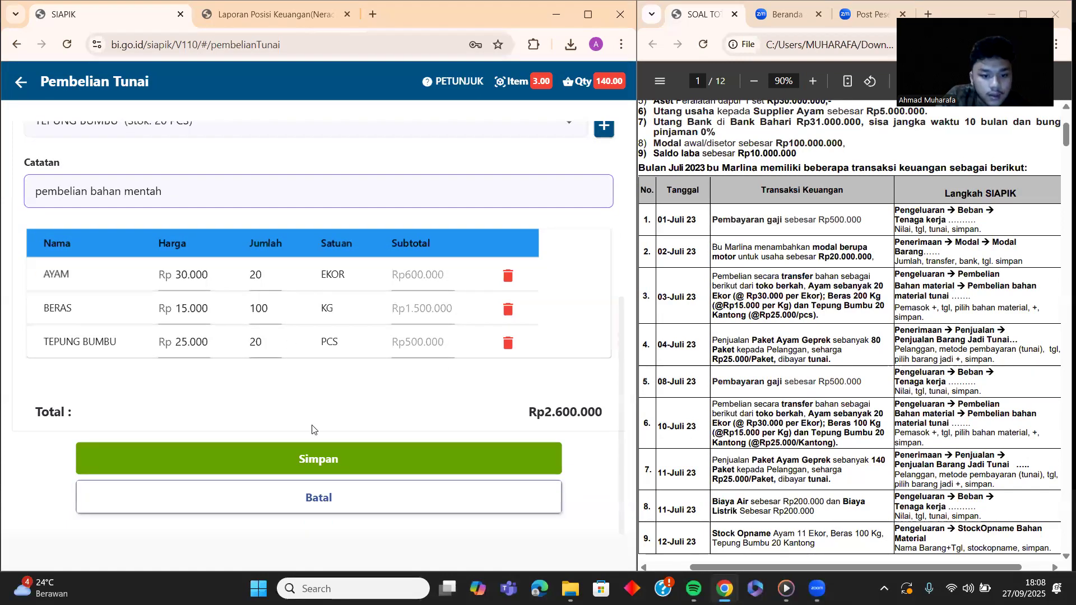
{"action": "left_click", "coordinate": [321, 465]}
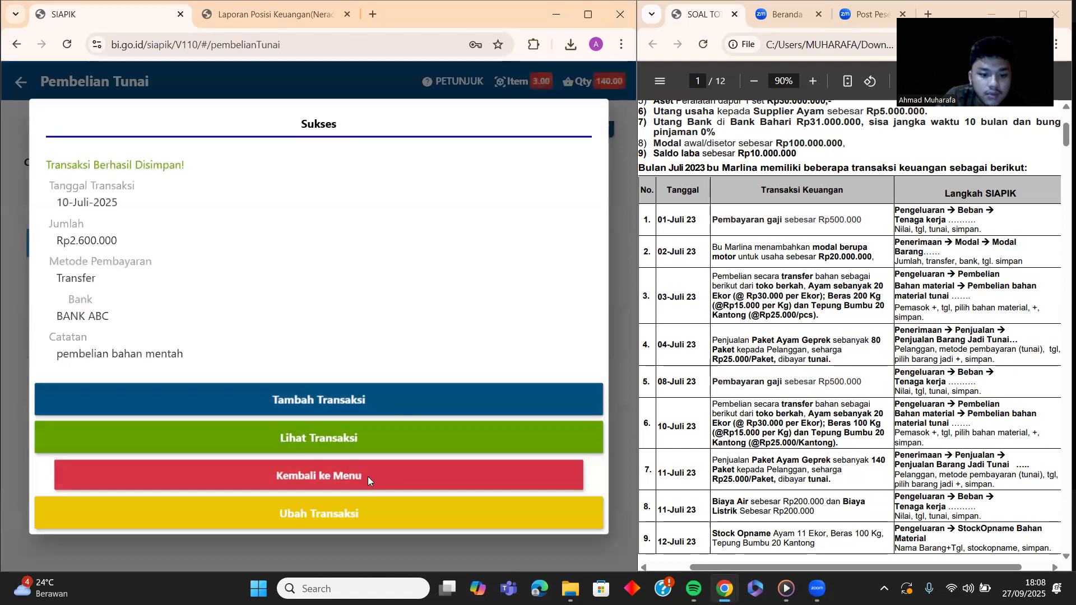
{"action": "left_click", "coordinate": [368, 477]}
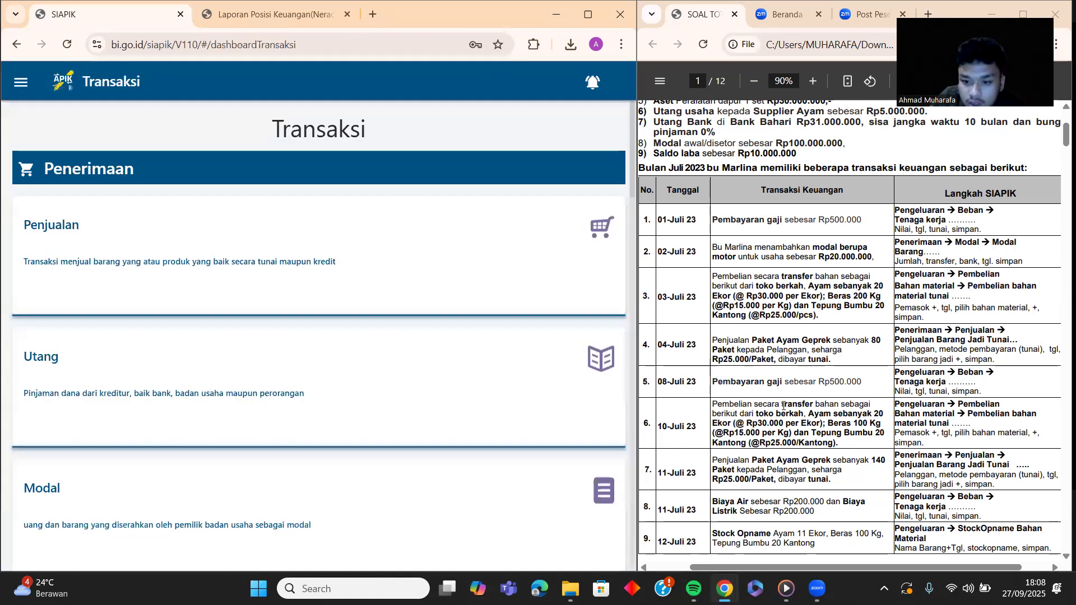
Step: Start a Penjualan Barang Jadi sale with Tunai as the sales method
{"action": "scroll", "coordinate": [783, 405], "scroll_direction": "down", "scroll_amount": 3}
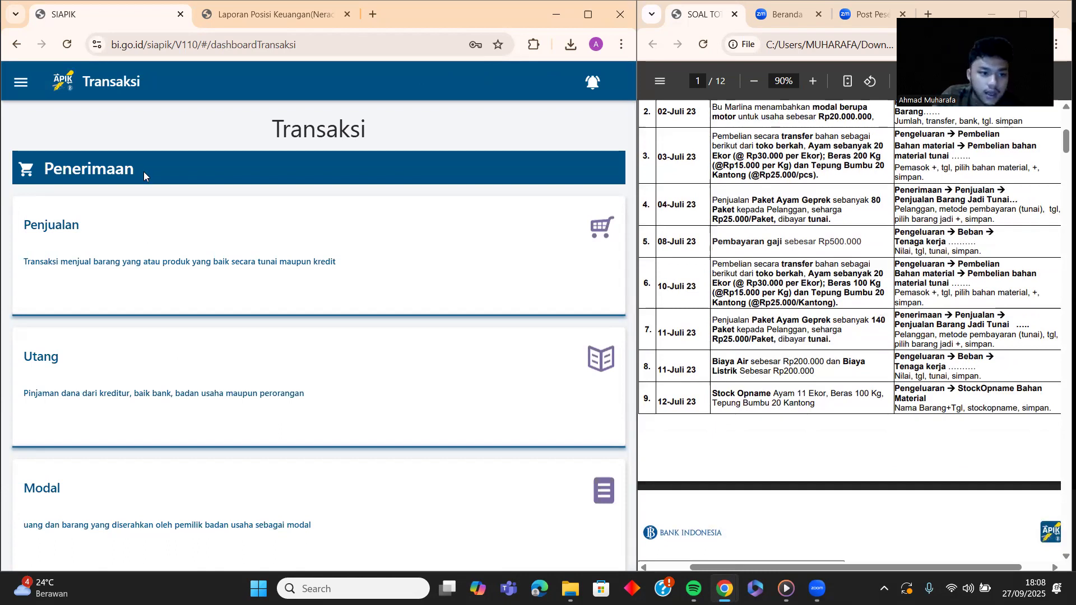
{"action": "left_click", "coordinate": [143, 228]}
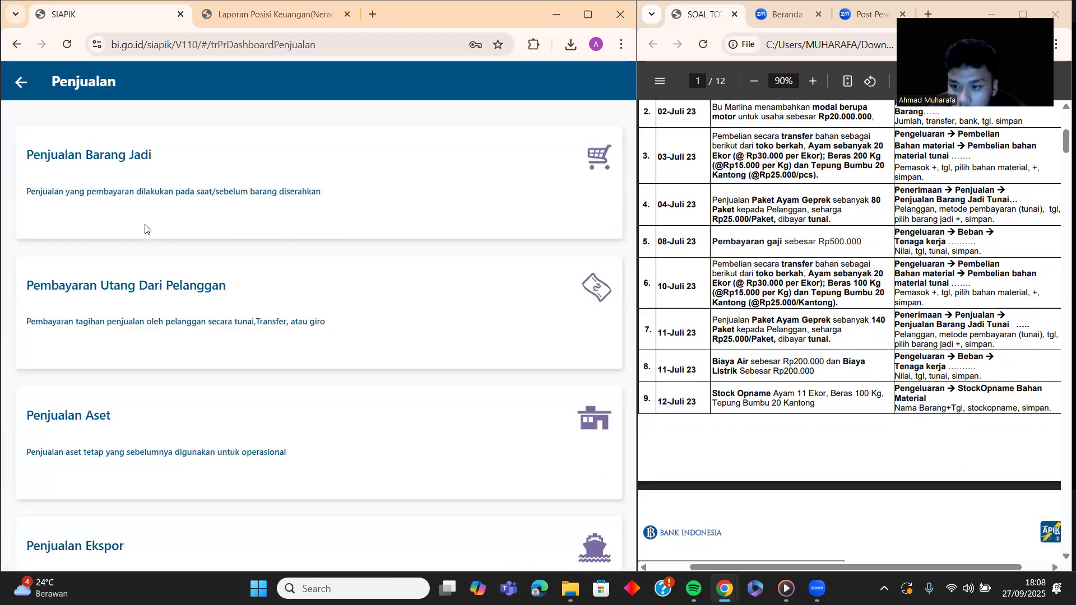
{"action": "left_click", "coordinate": [190, 189]}
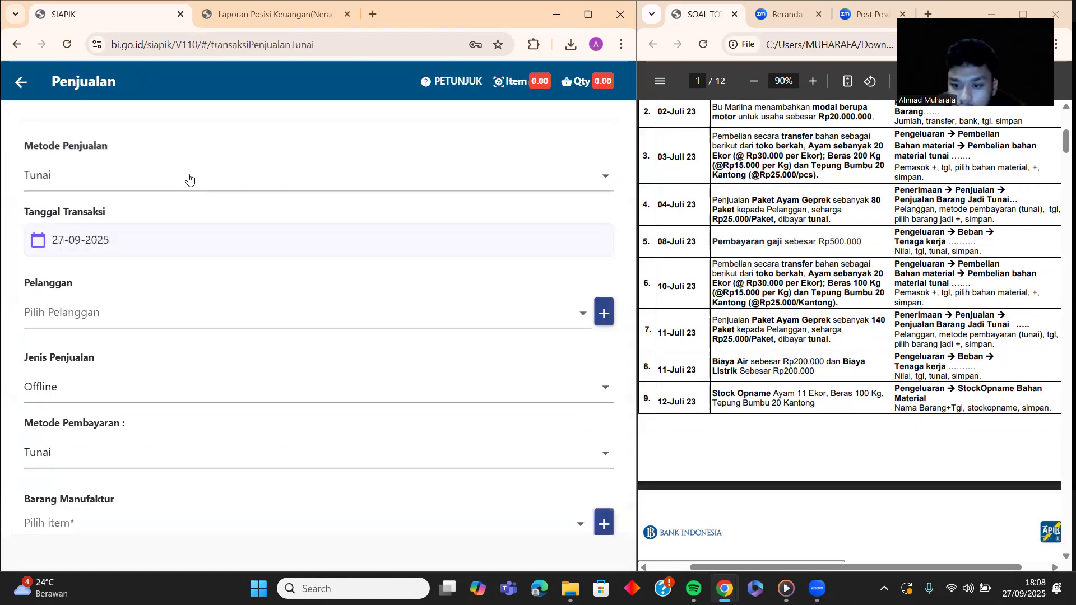
{"action": "left_click", "coordinate": [187, 179]}
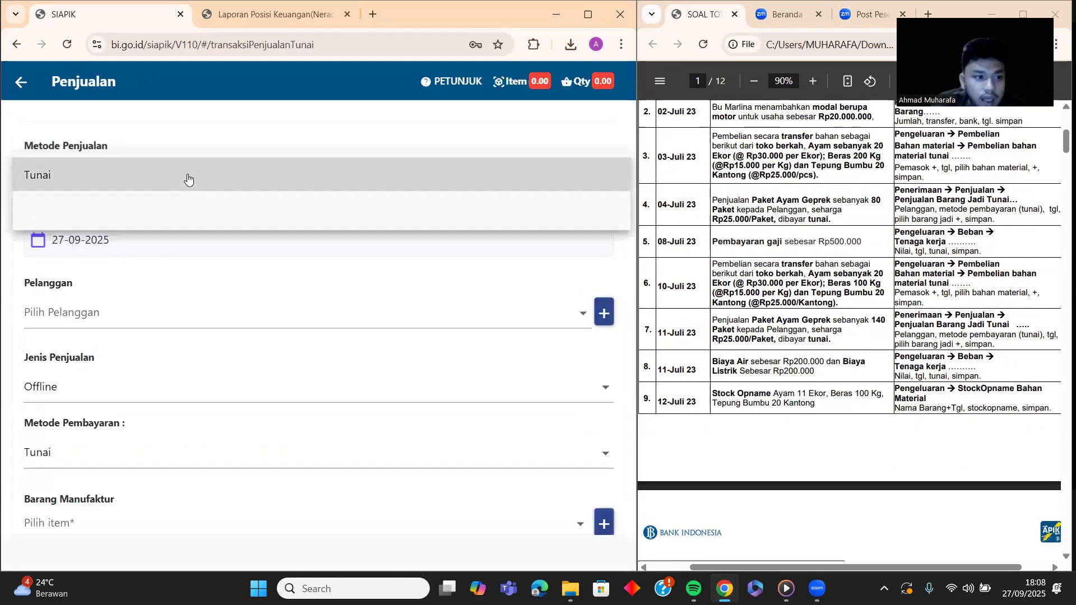
{"action": "left_click", "coordinate": [191, 176]}
Step: Set the sale's transaction date to 11-07-2025
{"action": "left_click", "coordinate": [200, 238]}
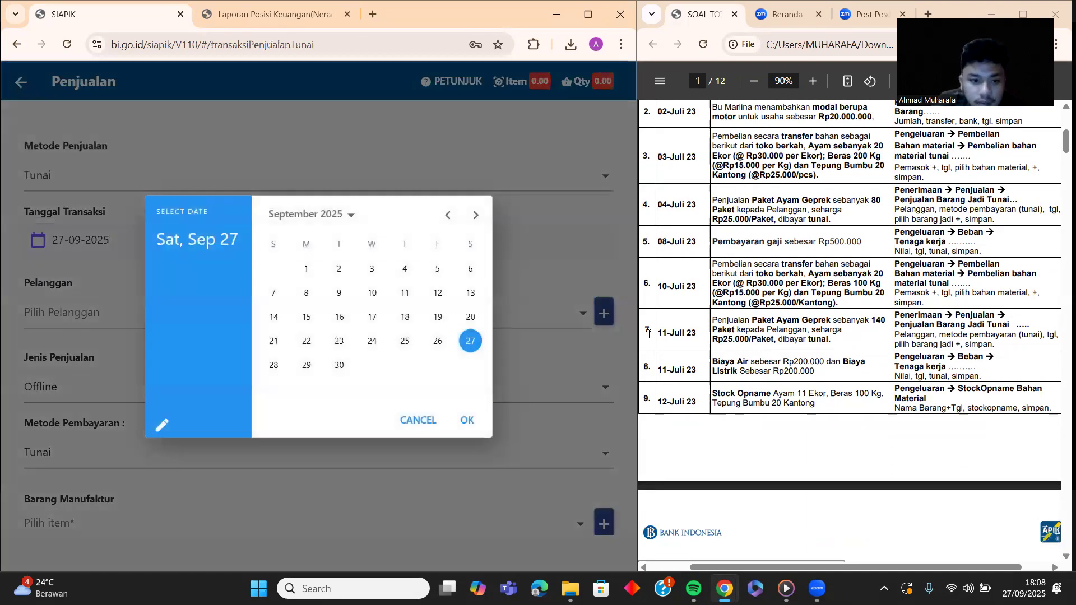
{"action": "left_click", "coordinate": [447, 215]}
{"action": "left_click", "coordinate": [447, 216]}
{"action": "left_click", "coordinate": [438, 293]}
{"action": "left_click", "coordinate": [467, 421]}
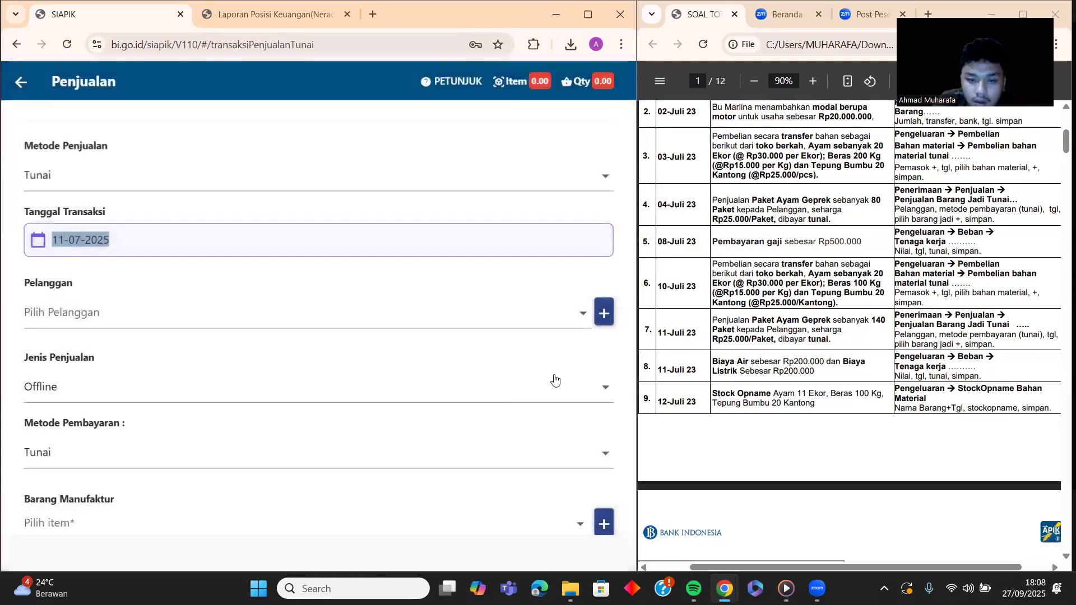
Step: Select the customer for the sale
{"action": "left_click", "coordinate": [270, 313]}
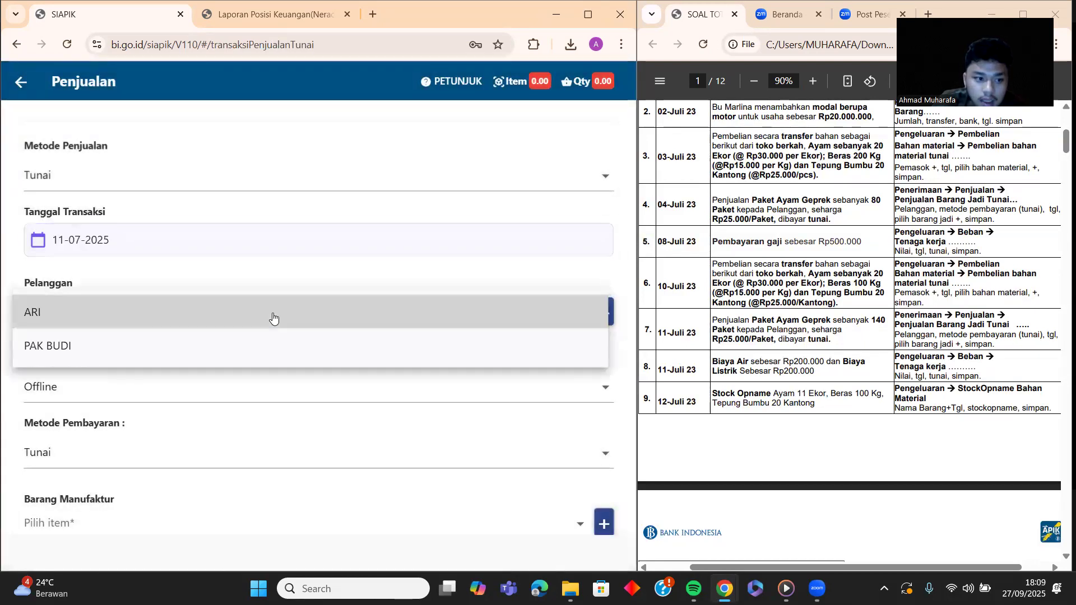
{"action": "left_click", "coordinate": [270, 348]}
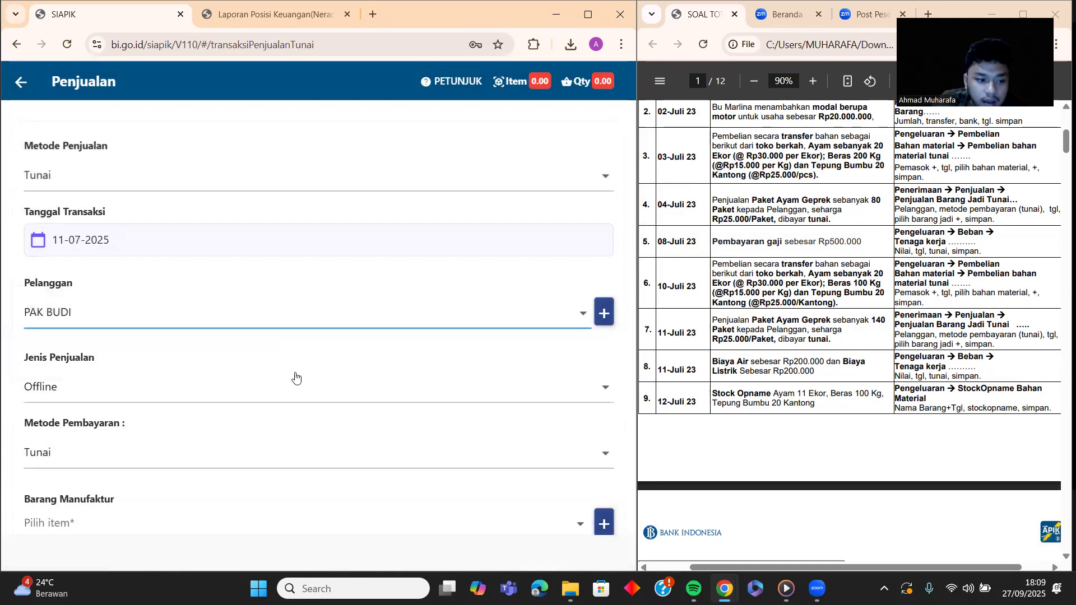
{"action": "scroll", "coordinate": [288, 358], "scroll_direction": "down", "scroll_amount": 1}
{"action": "scroll", "coordinate": [264, 308], "scroll_direction": "down", "scroll_amount": 1}
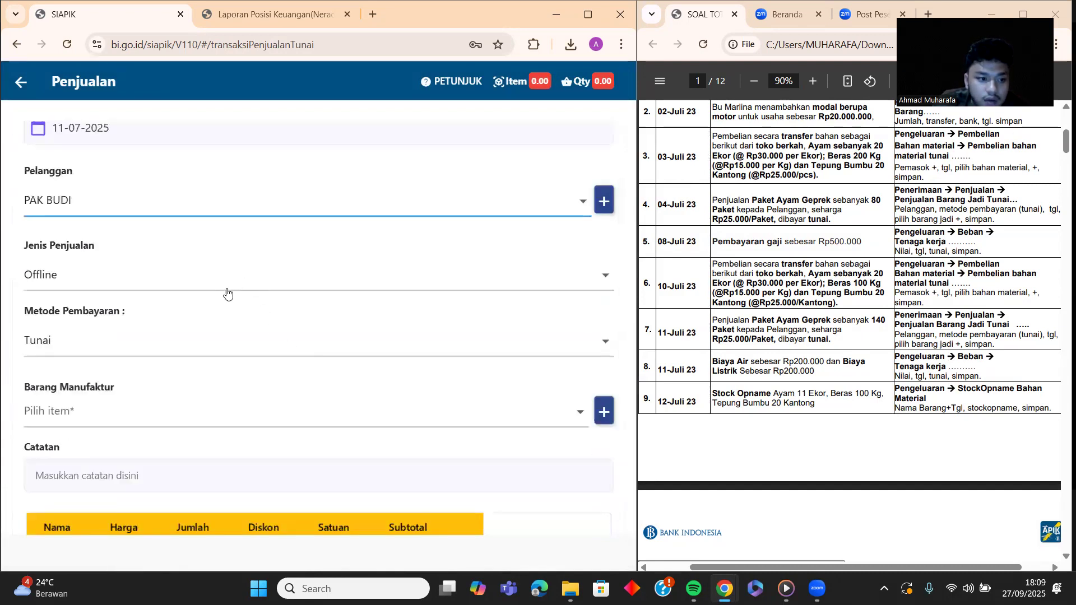
{"action": "scroll", "coordinate": [229, 311], "scroll_direction": "down", "scroll_amount": 1}
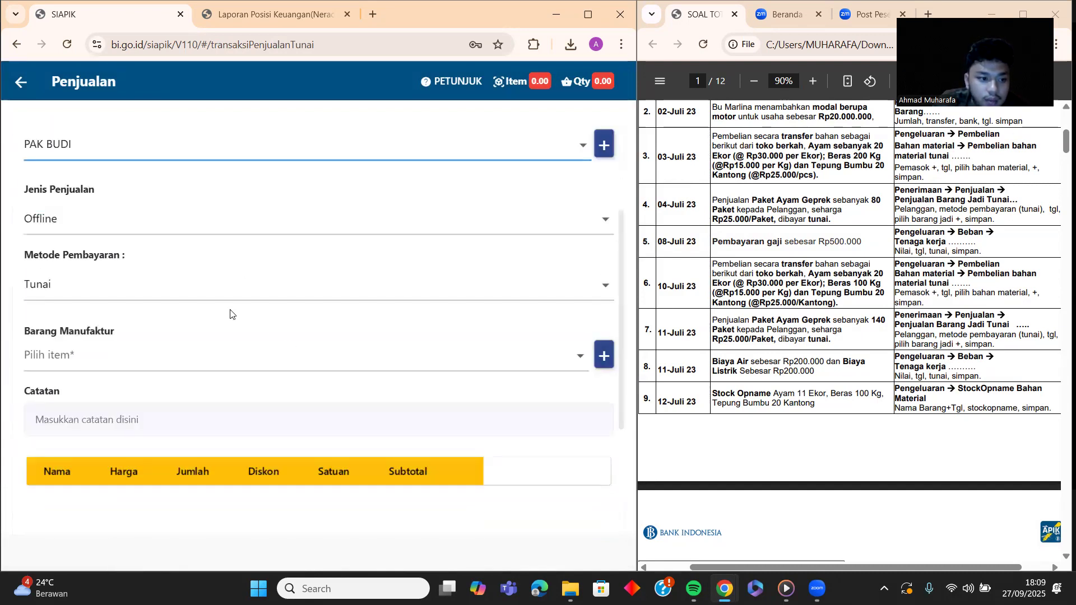
Step: Add 140 PAKET AYAM GEPREK to the sale
{"action": "left_click", "coordinate": [267, 355]}
{"action": "left_click", "coordinate": [257, 355]}
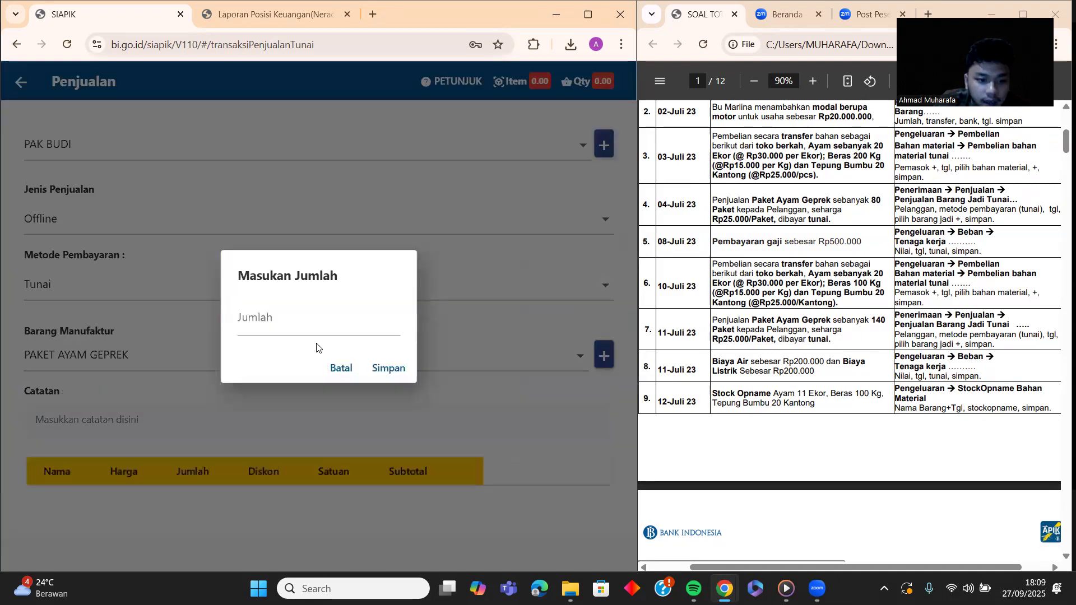
{"action": "left_click", "coordinate": [322, 331]}
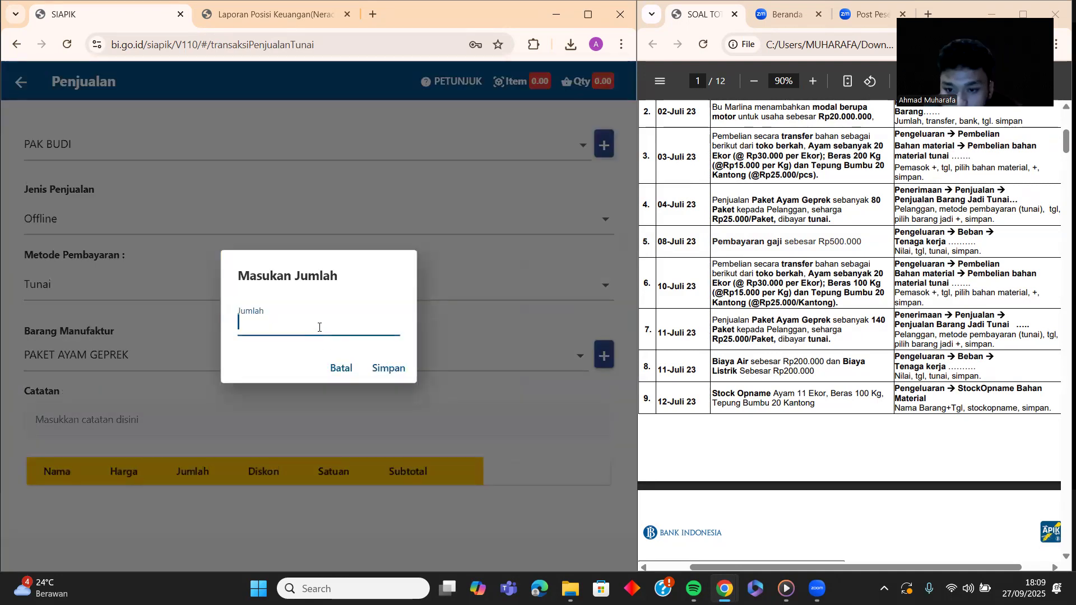
{"action": "type", "text": "14"}
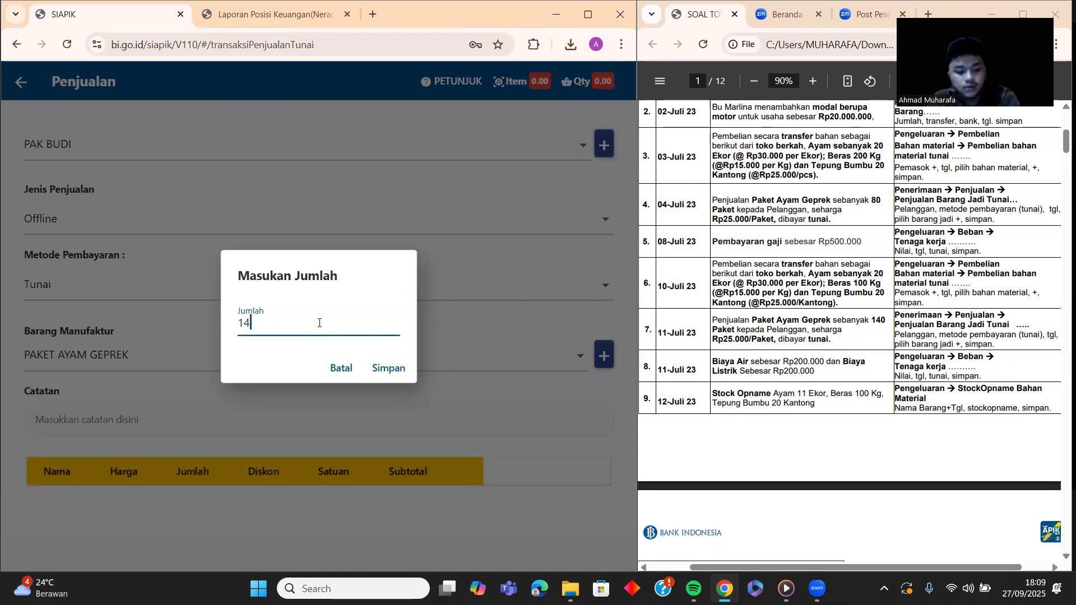
{"action": "type", "text": "0"}
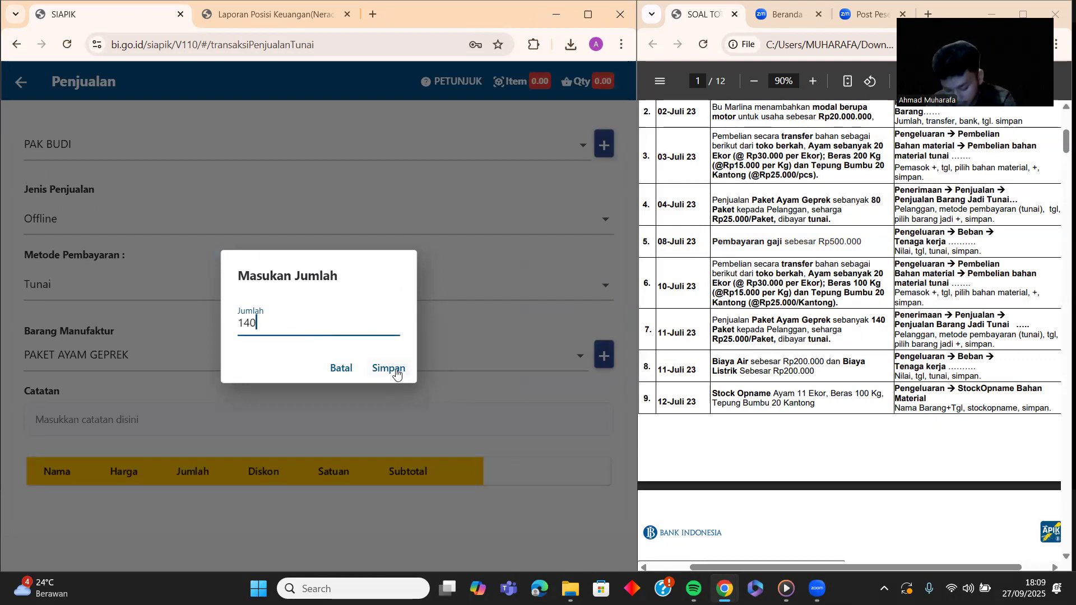
{"action": "left_click", "coordinate": [395, 370]}
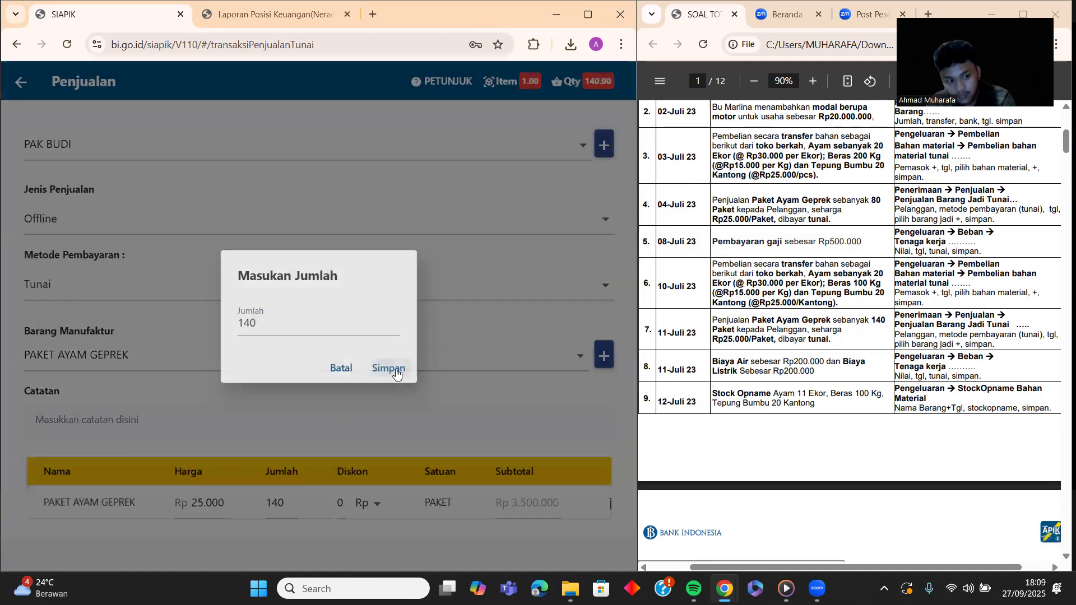
Step: Note the sale 'pembelian paket geprek' and save the Rp 3.500.000 transaction
{"action": "scroll", "coordinate": [398, 379], "scroll_direction": "down", "scroll_amount": 1}
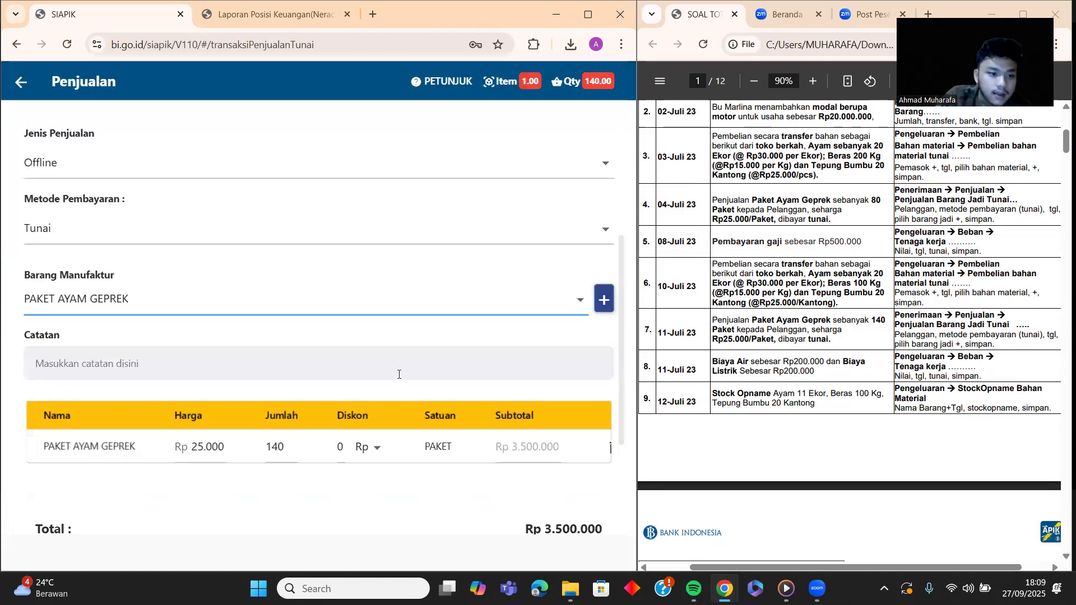
{"action": "scroll", "coordinate": [274, 341], "scroll_direction": "down", "scroll_amount": 1}
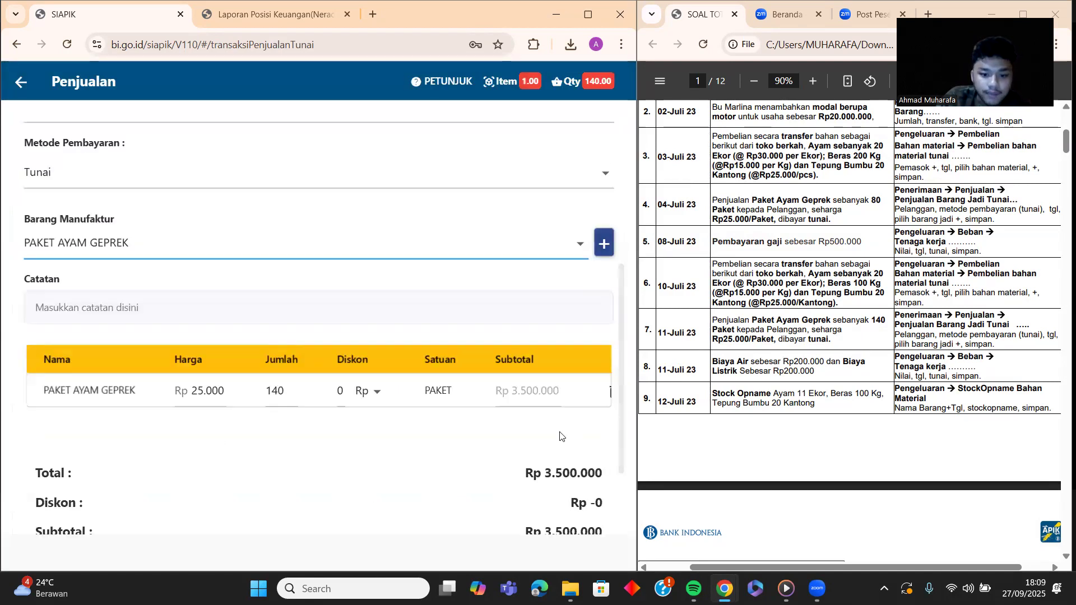
{"action": "scroll", "coordinate": [558, 433], "scroll_direction": "down", "scroll_amount": 1}
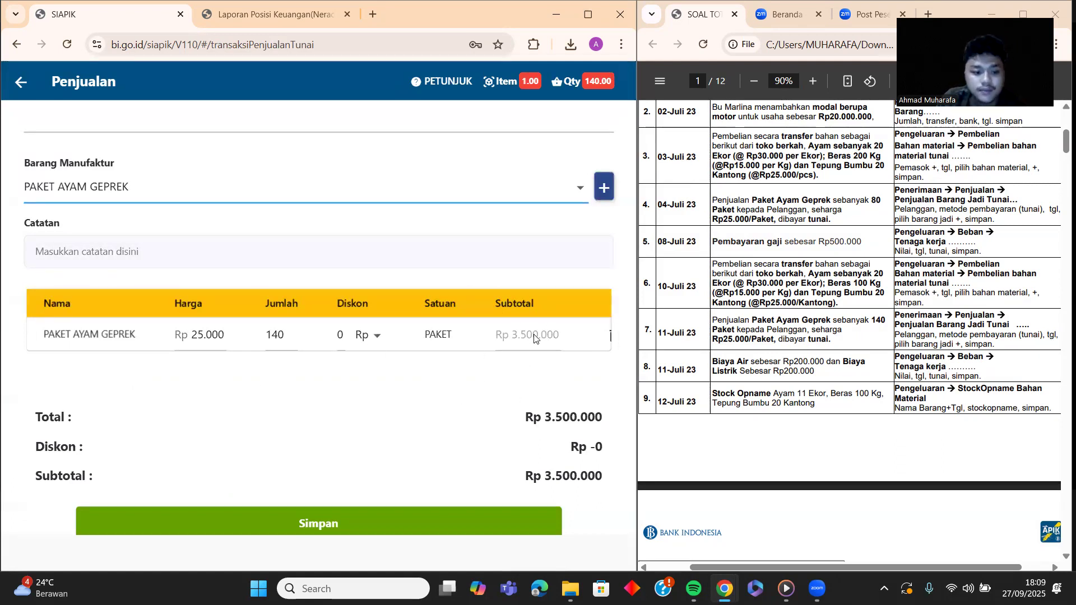
{"action": "left_click", "coordinate": [164, 250]}
{"action": "type", "text": "pem"}
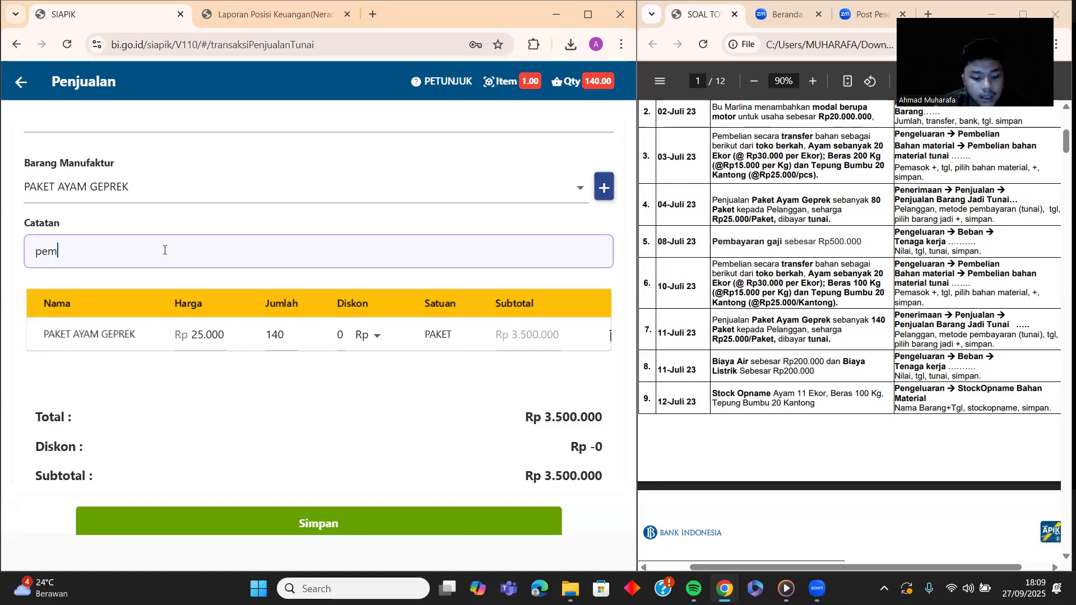
{"action": "type", "text": "belian pa"}
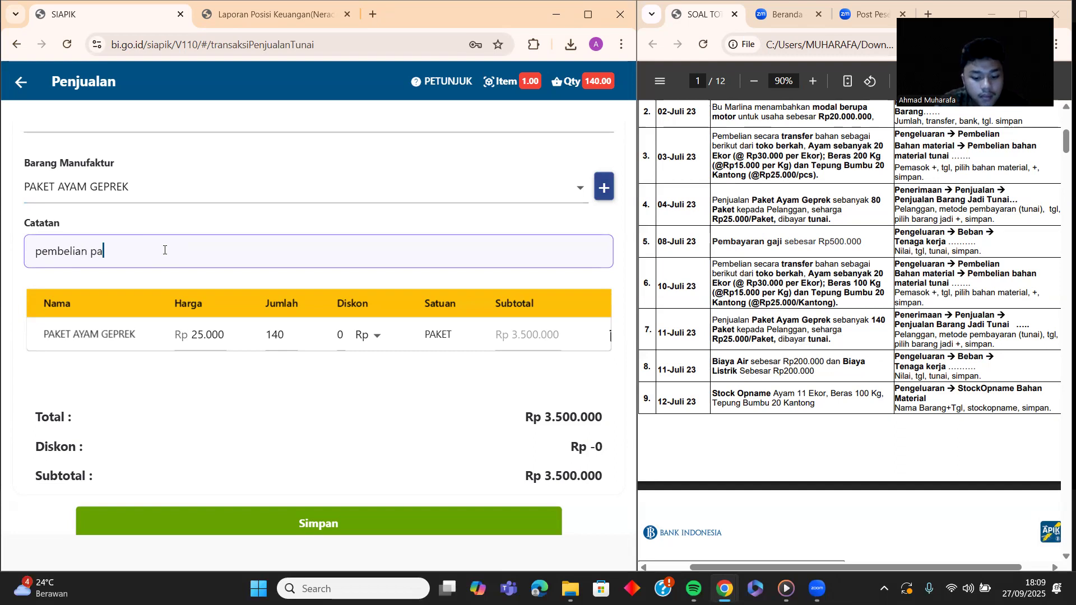
{"action": "type", "text": "ket geprek"}
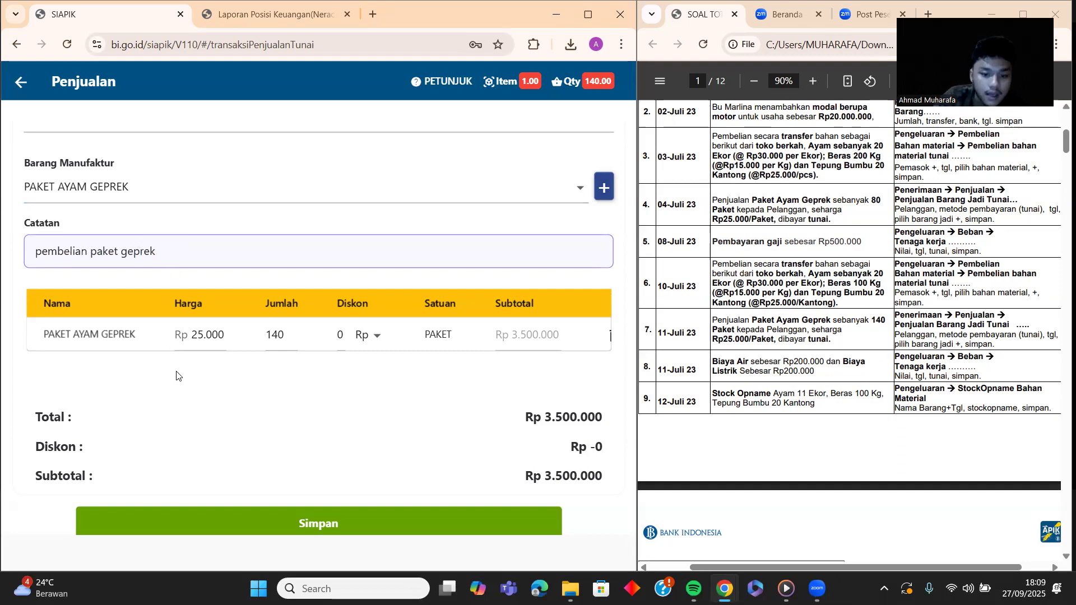
{"action": "left_click", "coordinate": [345, 512]}
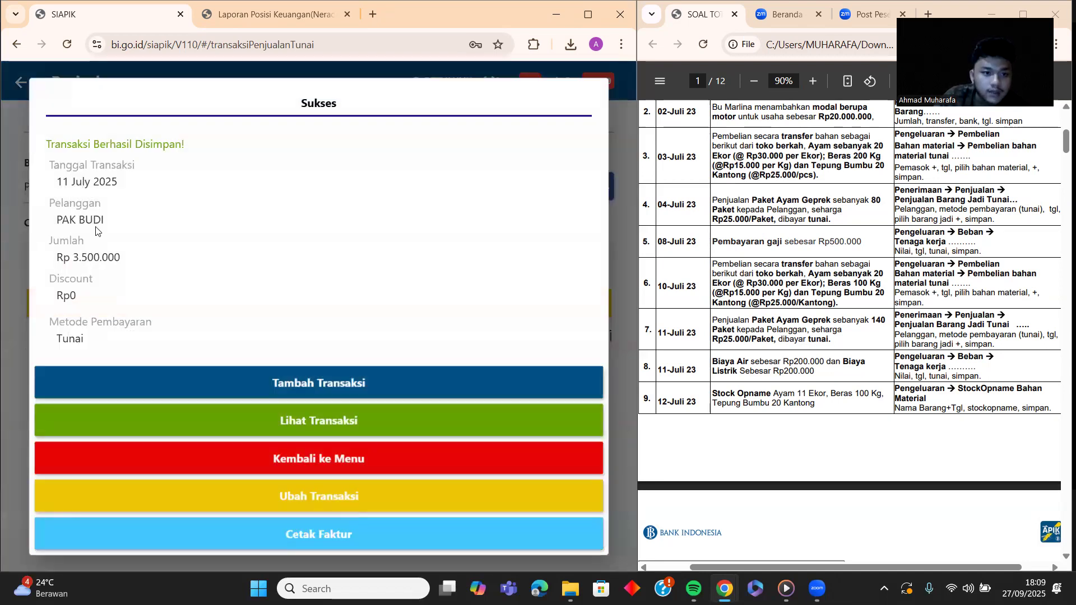
Step: Return to the Transaksi menu and open the Beban Air form under Pengeluaran > Beban
{"action": "left_click", "coordinate": [355, 461]}
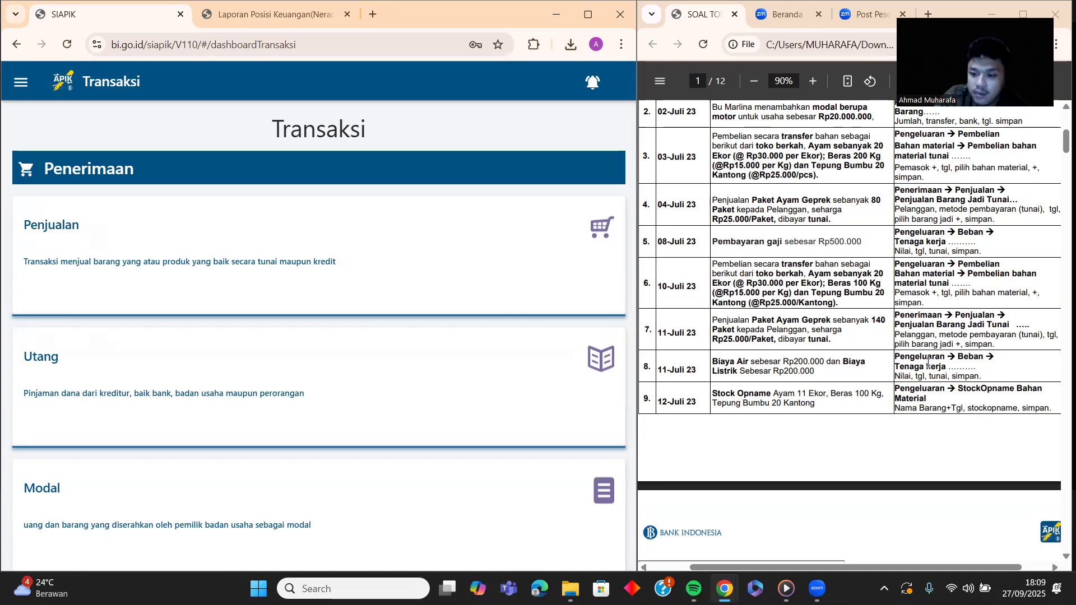
{"action": "scroll", "coordinate": [175, 243], "scroll_direction": "down", "scroll_amount": 12}
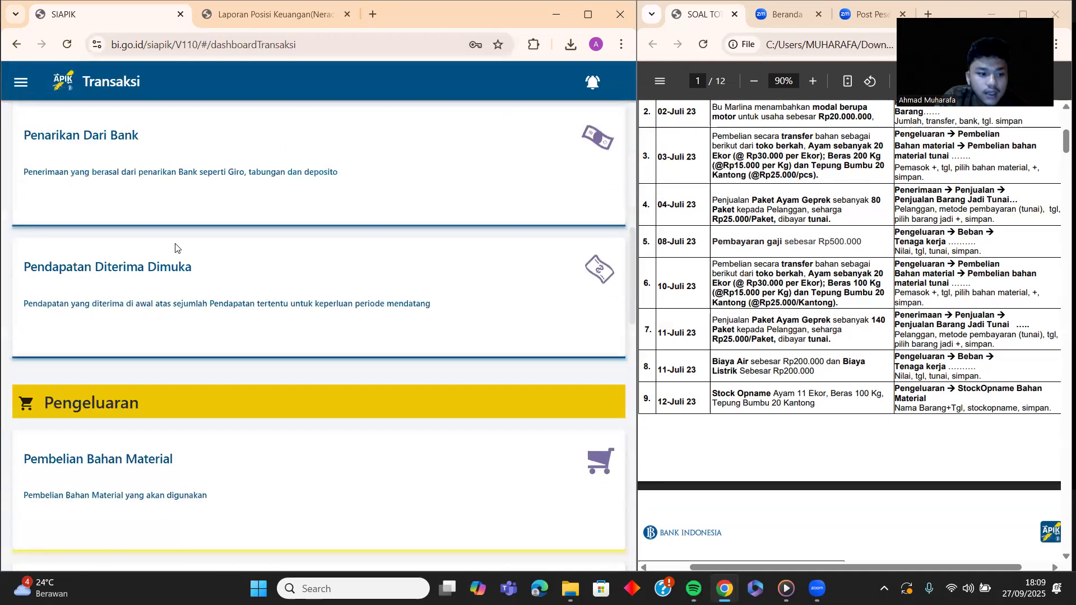
{"action": "scroll", "coordinate": [175, 247], "scroll_direction": "down", "scroll_amount": 1}
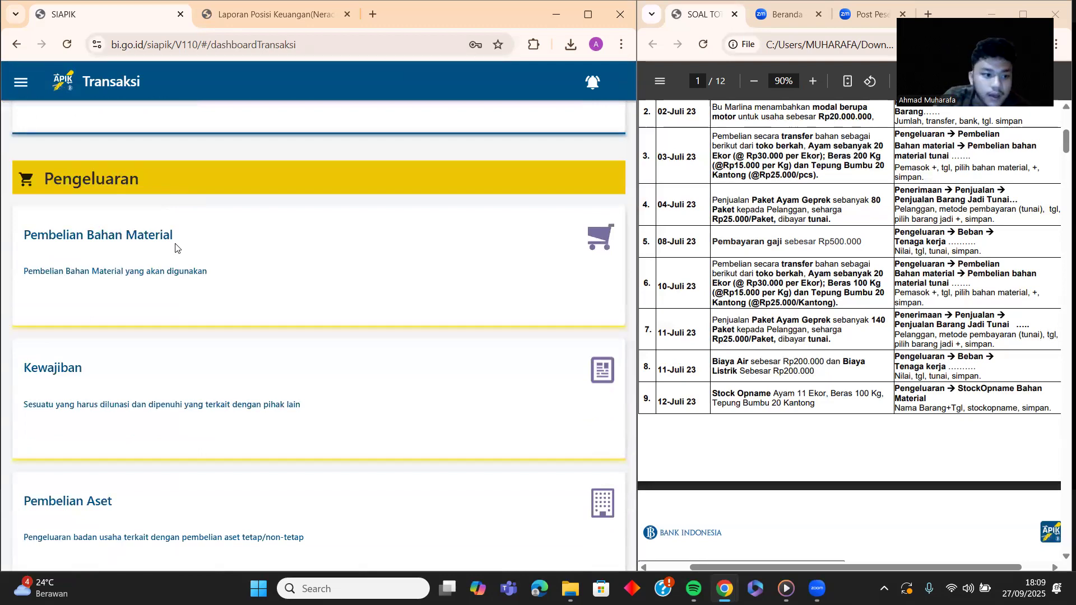
{"action": "scroll", "coordinate": [175, 248], "scroll_direction": "down", "scroll_amount": 6}
{"action": "left_click", "coordinate": [171, 303]}
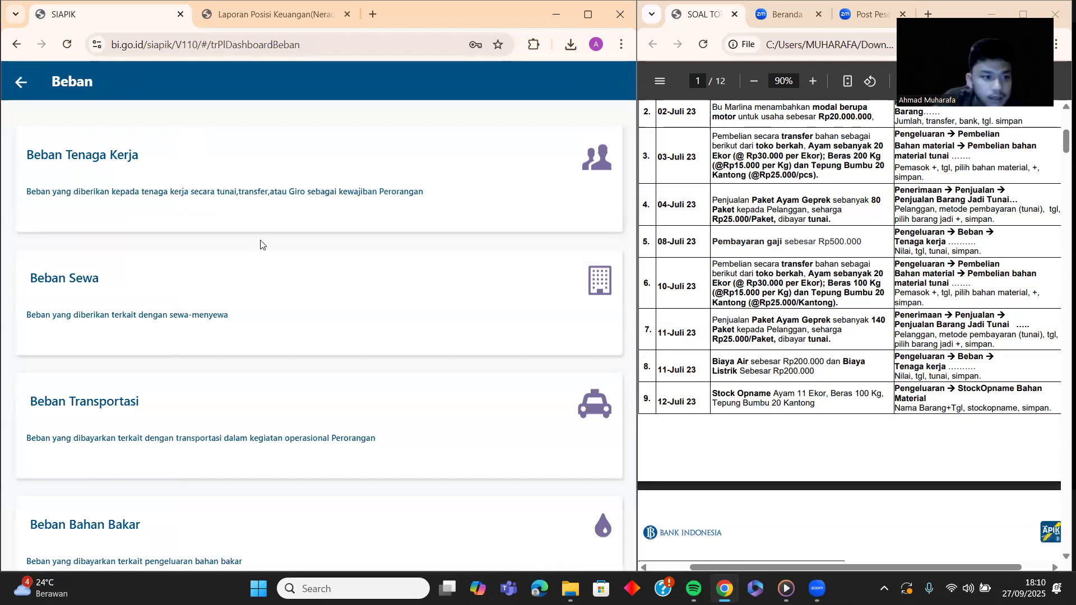
{"action": "scroll", "coordinate": [262, 223], "scroll_direction": "down", "scroll_amount": 5}
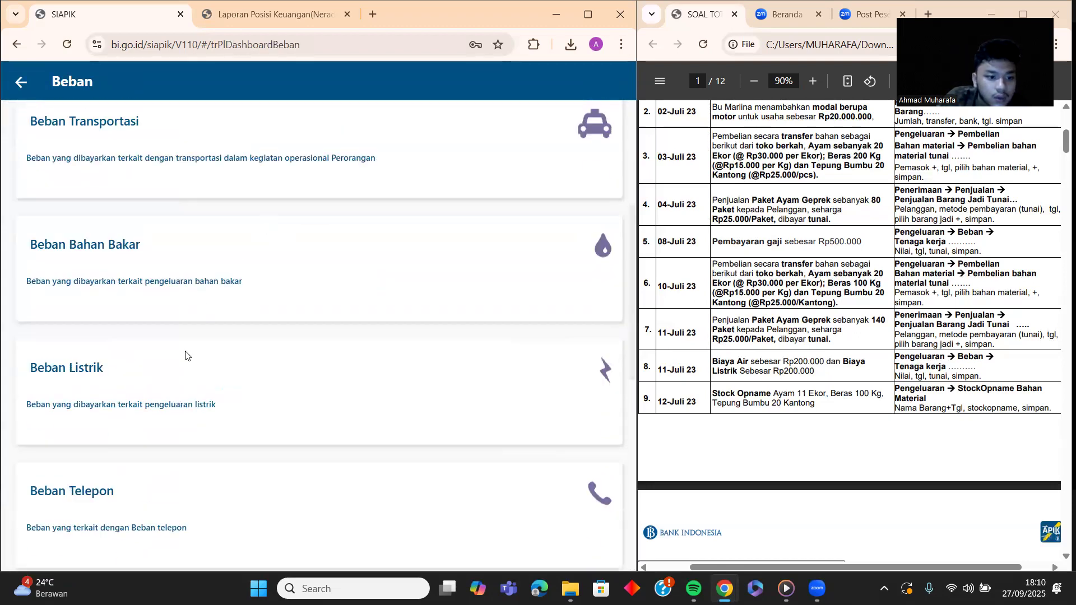
{"action": "scroll", "coordinate": [183, 376], "scroll_direction": "down", "scroll_amount": 4}
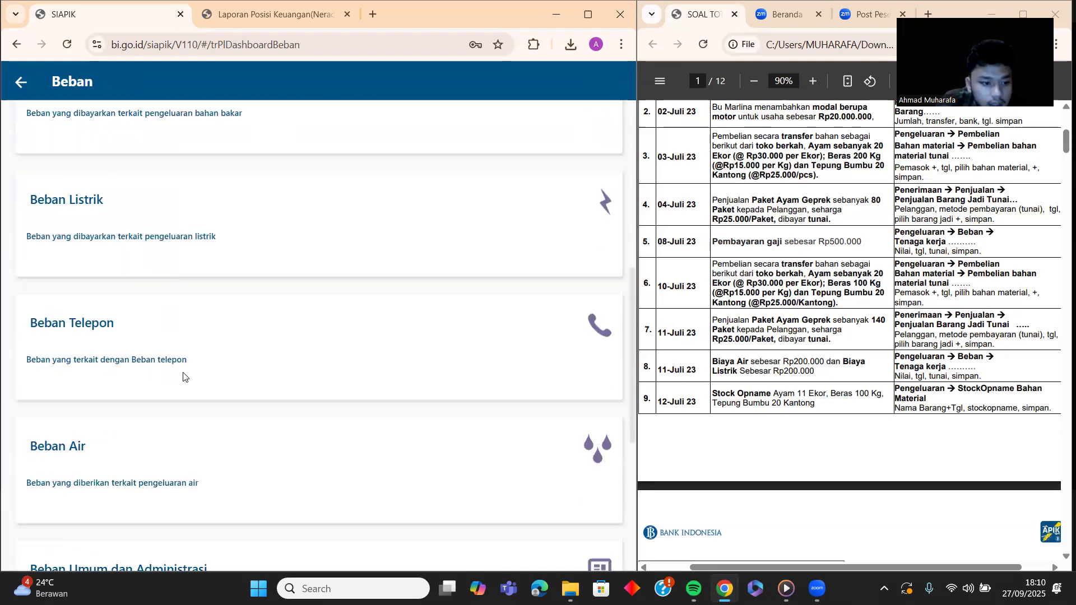
{"action": "left_click", "coordinate": [210, 444]}
Step: Save a Beban Air expense of 200.000 dated 11 July 2025 with note 'biaya air'
{"action": "left_click", "coordinate": [138, 187]}
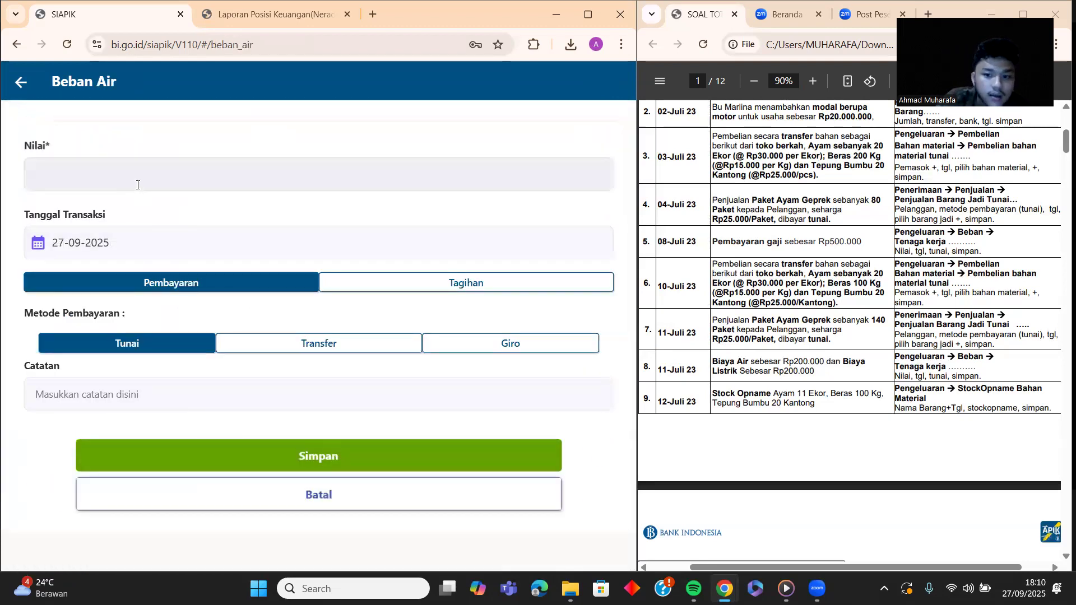
{"action": "type", "text": "200.000"}
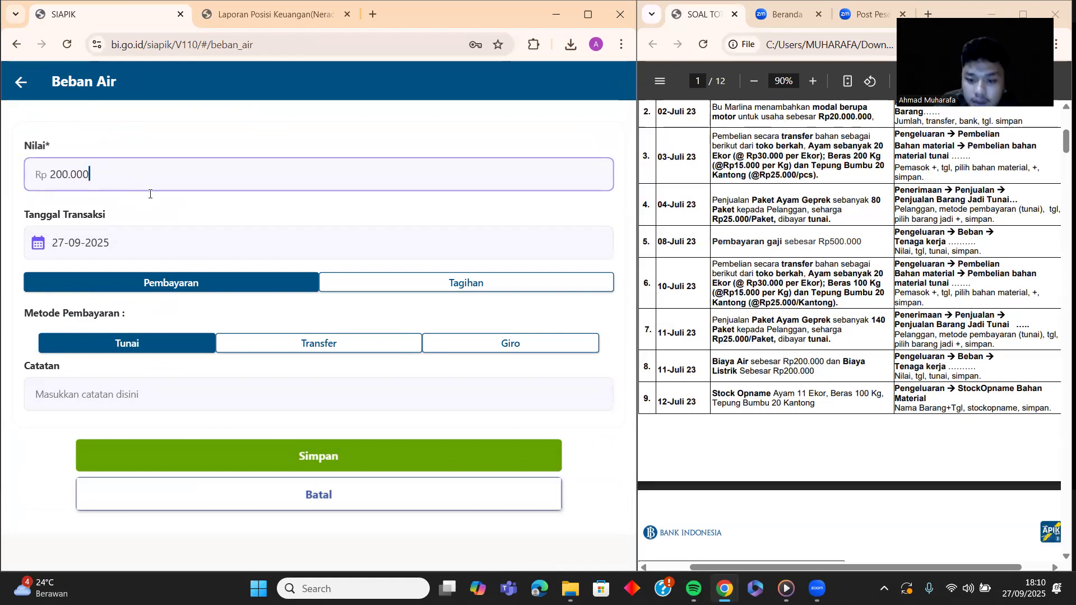
{"action": "left_click", "coordinate": [163, 240]}
{"action": "left_click", "coordinate": [447, 215]}
{"action": "left_click", "coordinate": [447, 215]}
{"action": "left_click", "coordinate": [438, 292]}
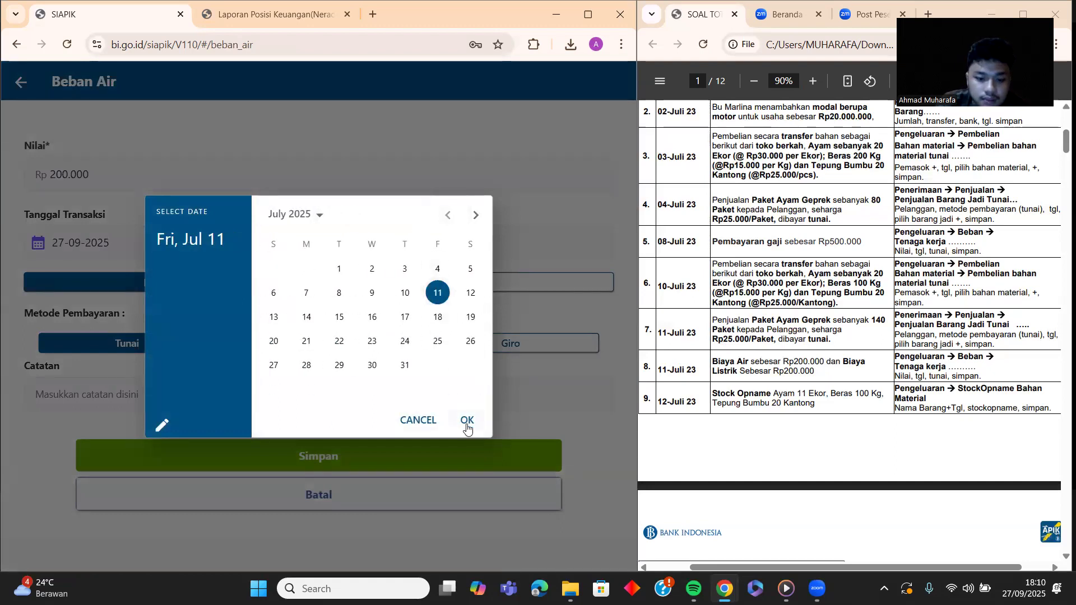
{"action": "left_click", "coordinate": [467, 420]}
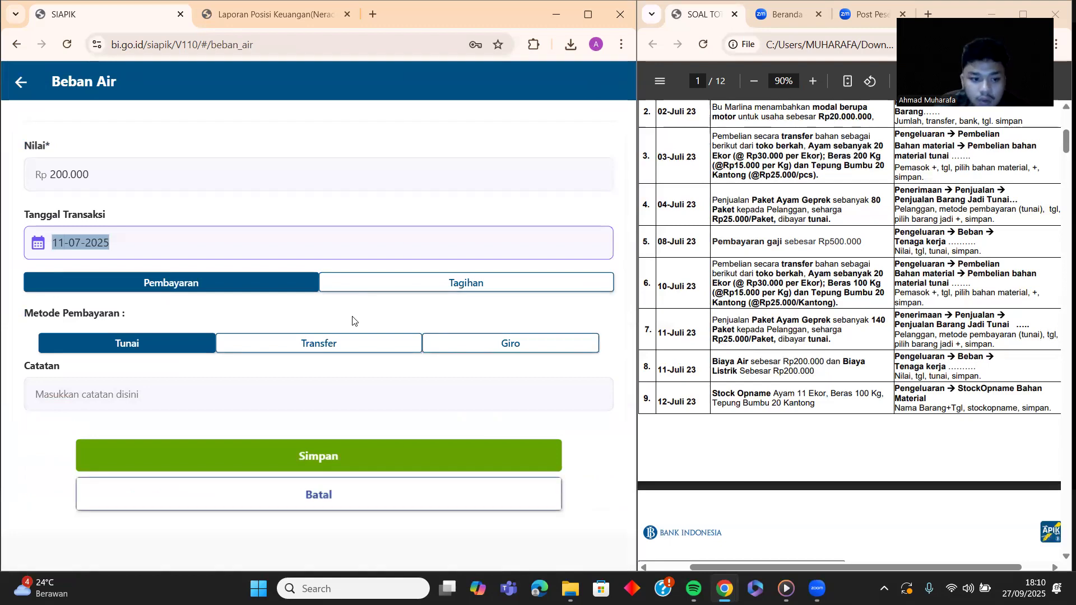
{"action": "left_click", "coordinate": [257, 391]}
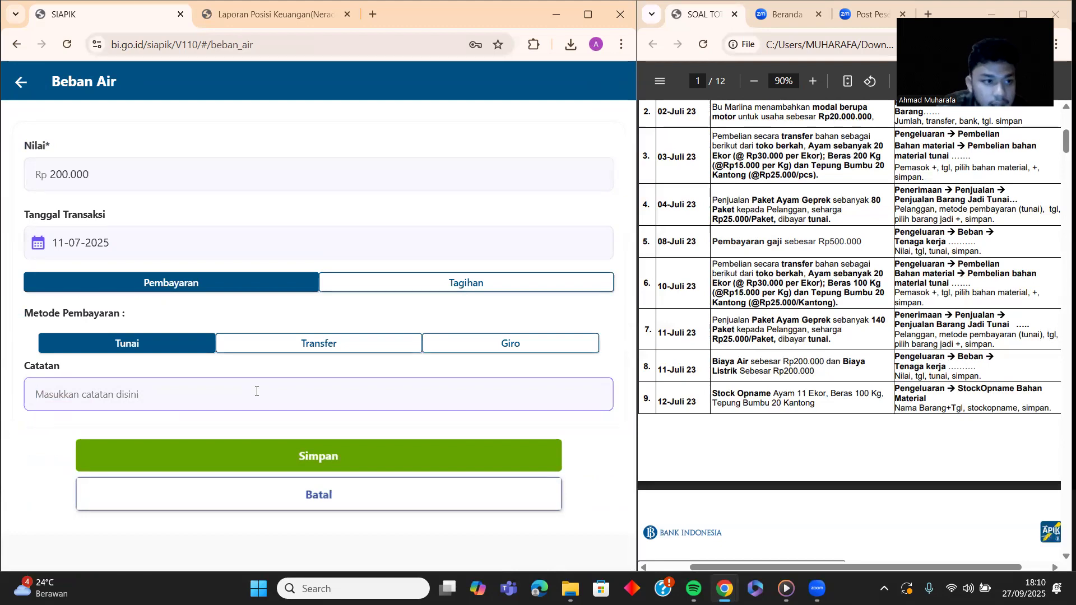
{"action": "type", "text": "biaya"}
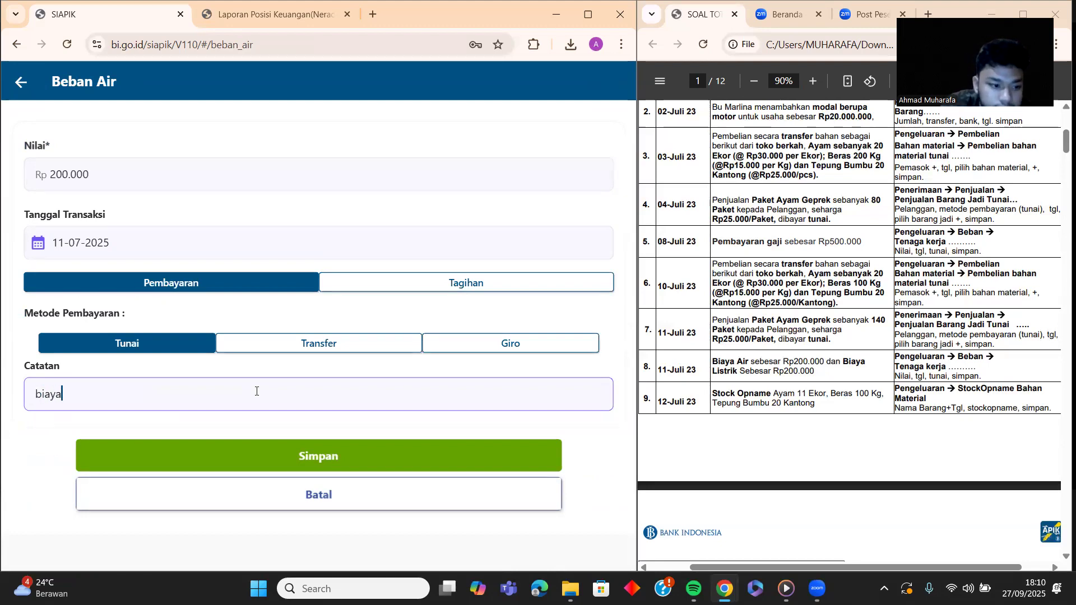
{"action": "type", "text": " air"}
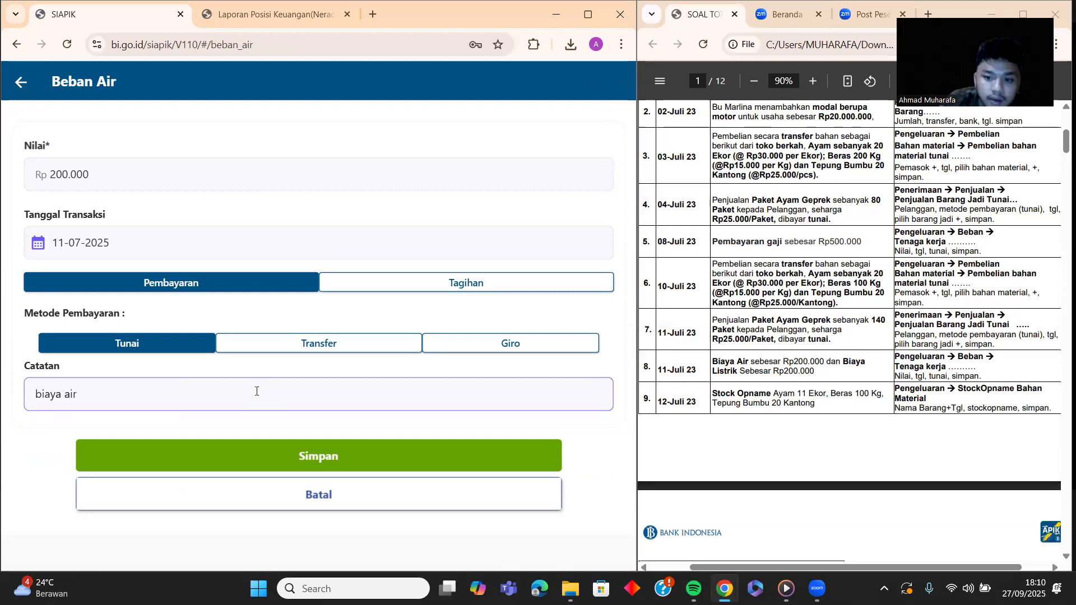
{"action": "left_click", "coordinate": [345, 457]}
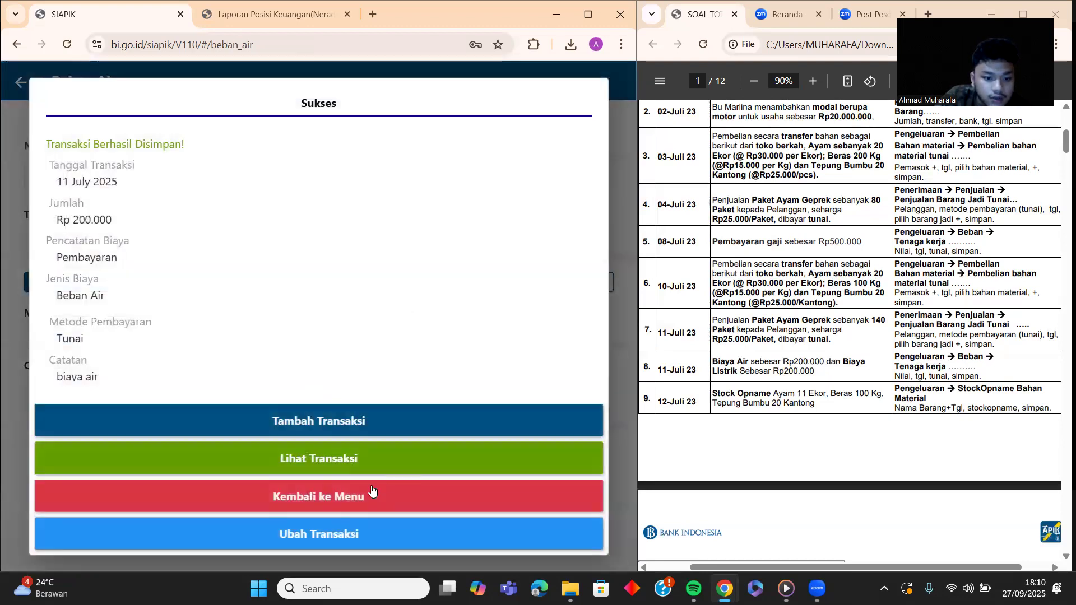
Step: Go back to the transactions menu and open Beban Listrik under the Beban category
{"action": "left_click", "coordinate": [363, 494]}
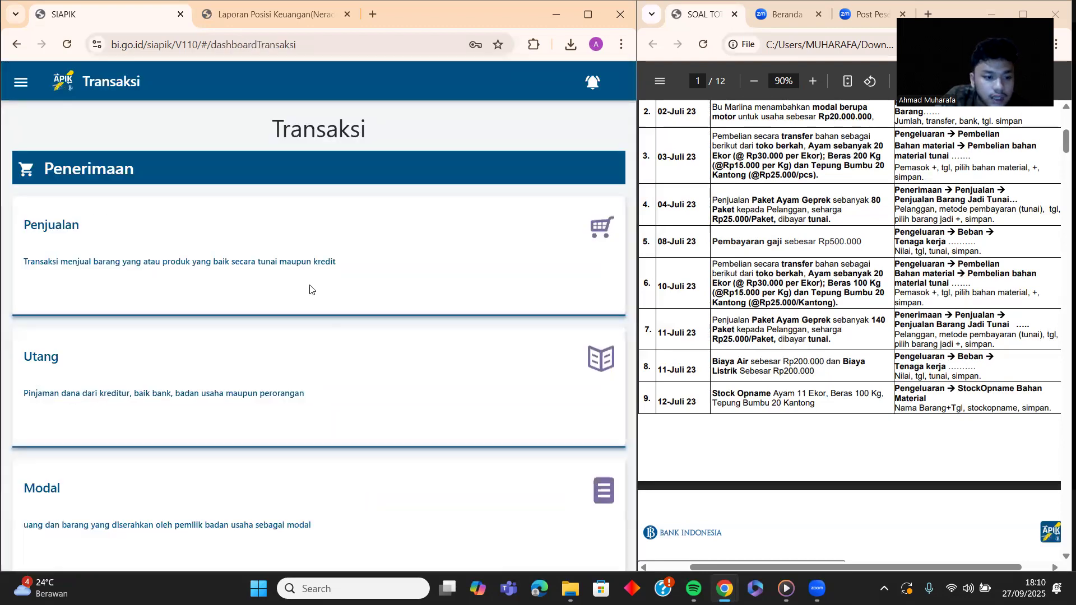
{"action": "scroll", "coordinate": [308, 288], "scroll_direction": "down", "scroll_amount": 1}
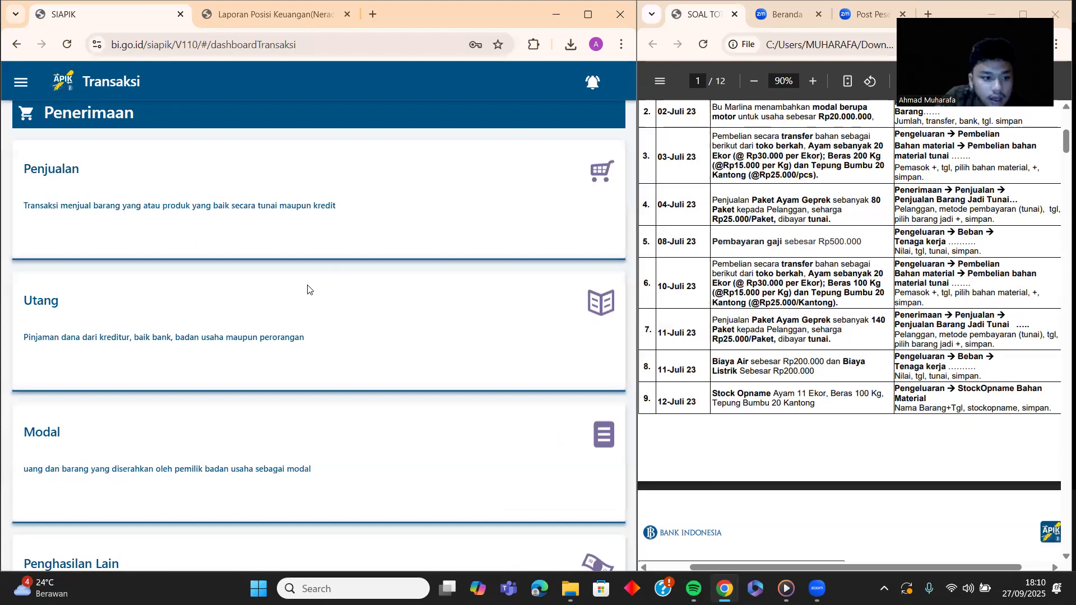
{"action": "scroll", "coordinate": [307, 290], "scroll_direction": "down", "scroll_amount": 20}
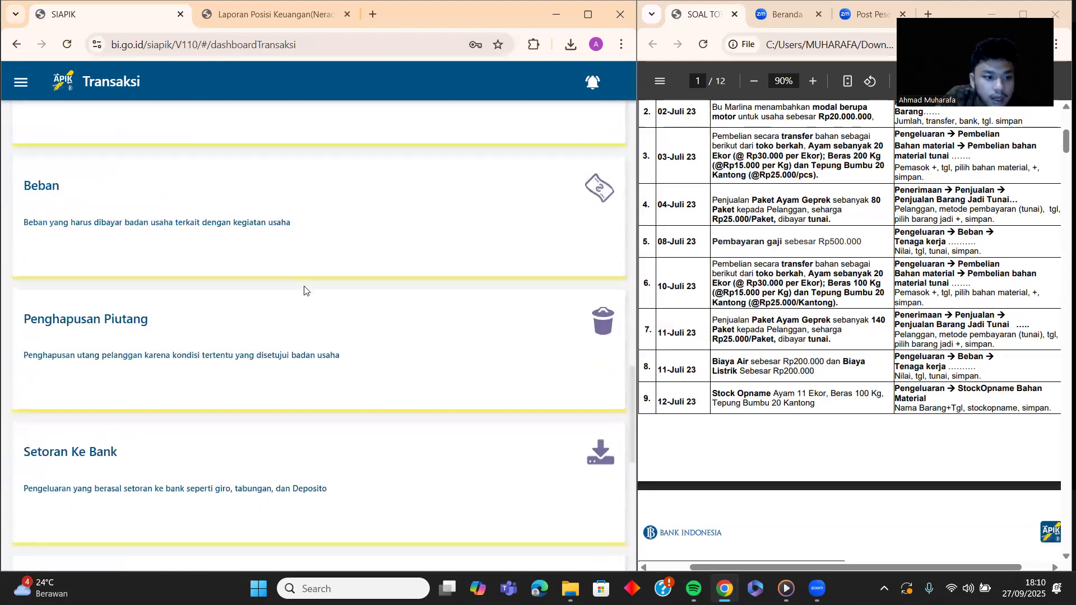
{"action": "left_click", "coordinate": [284, 217]}
{"action": "scroll", "coordinate": [284, 230], "scroll_direction": "down", "scroll_amount": 3}
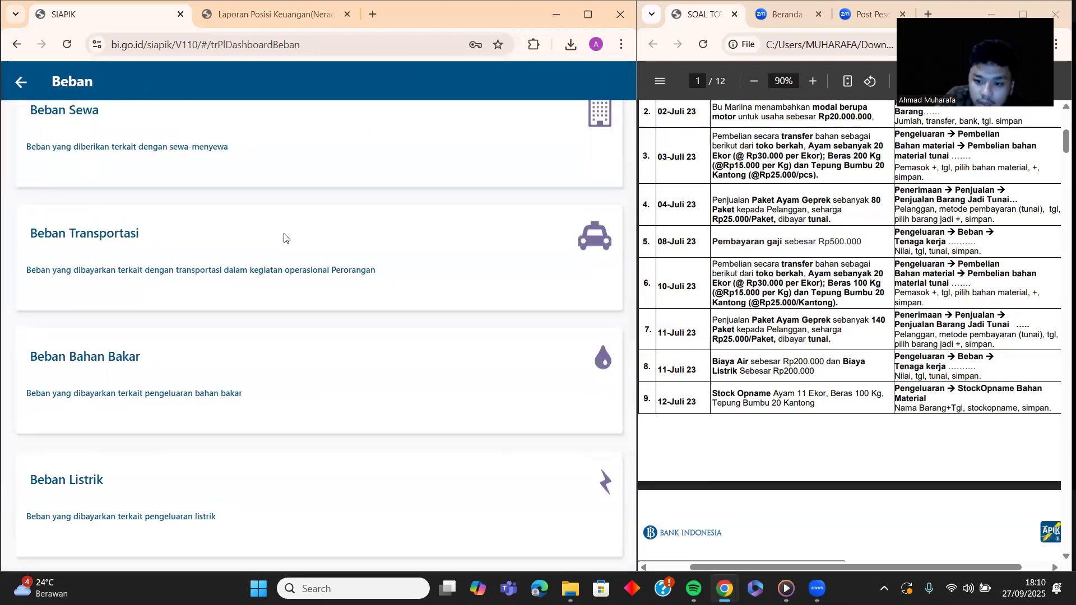
{"action": "scroll", "coordinate": [284, 238], "scroll_direction": "down", "scroll_amount": 4}
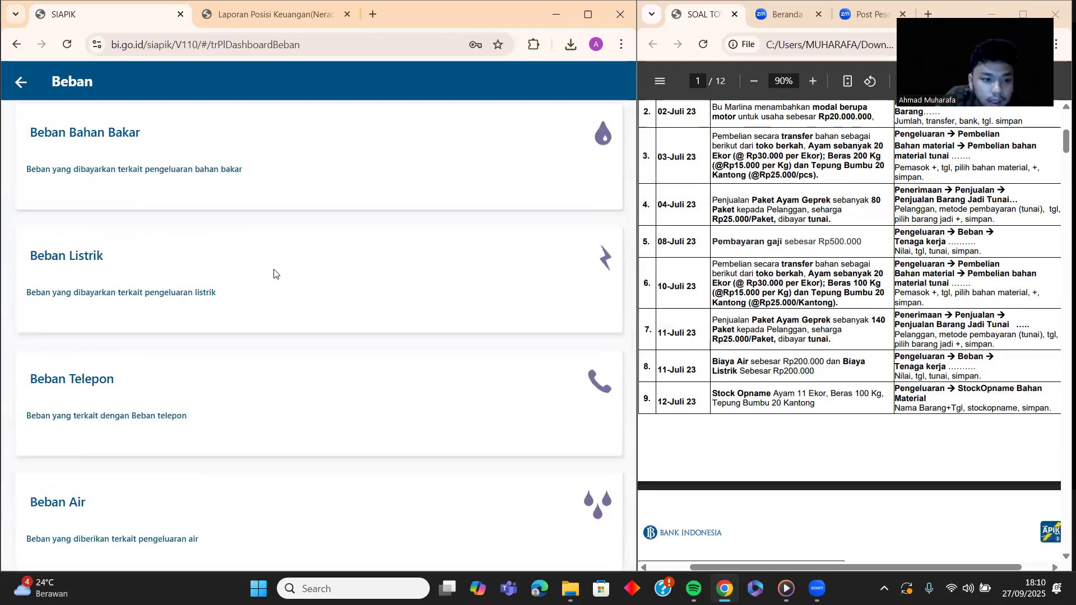
{"action": "left_click", "coordinate": [274, 273]}
Step: Save a Beban Listrik expense of 200.000 dated 11 July 2025 with note 'biaya listrik'
{"action": "left_click", "coordinate": [232, 170]}
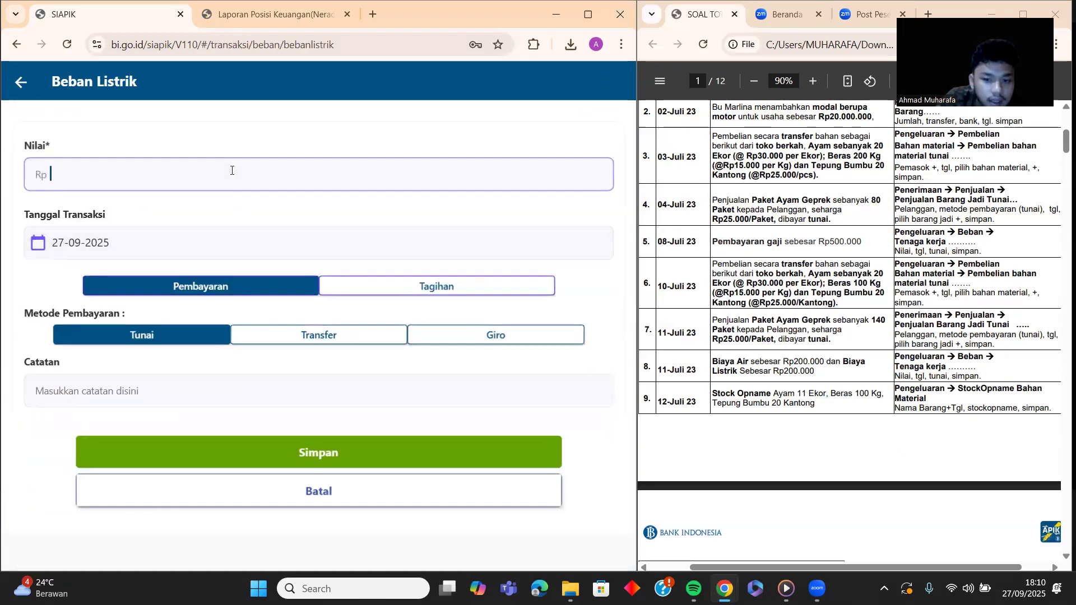
{"action": "type", "text": "200.000"}
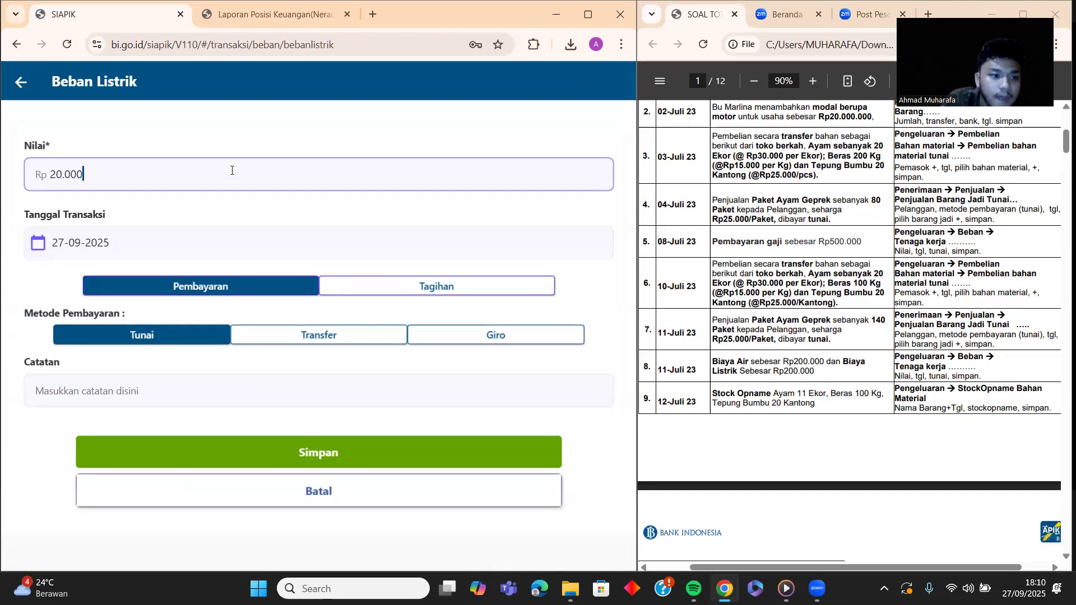
{"action": "left_click", "coordinate": [206, 244]}
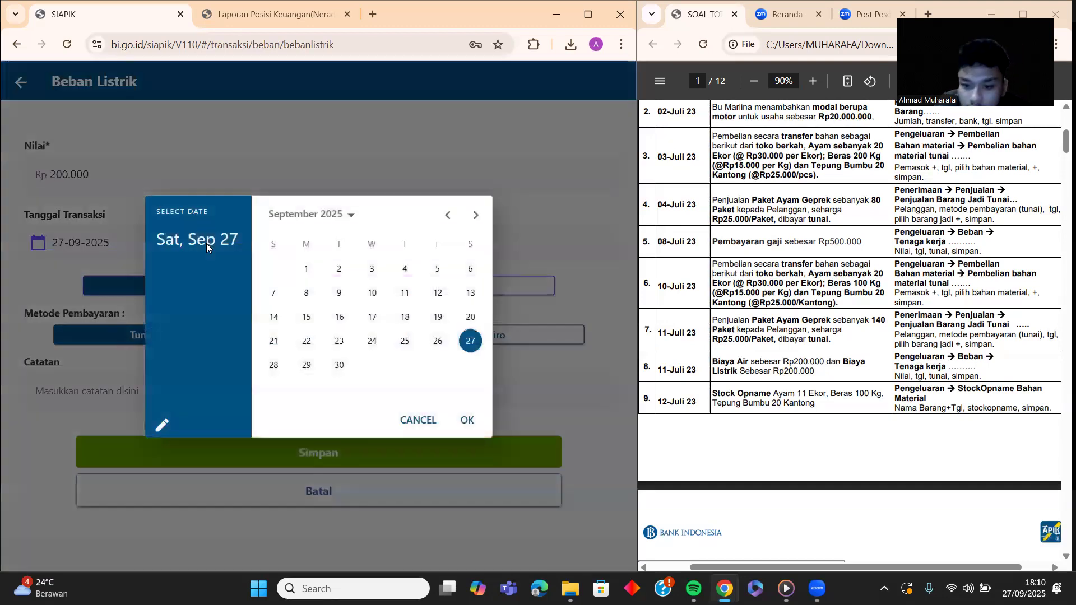
{"action": "left_click", "coordinate": [404, 294]}
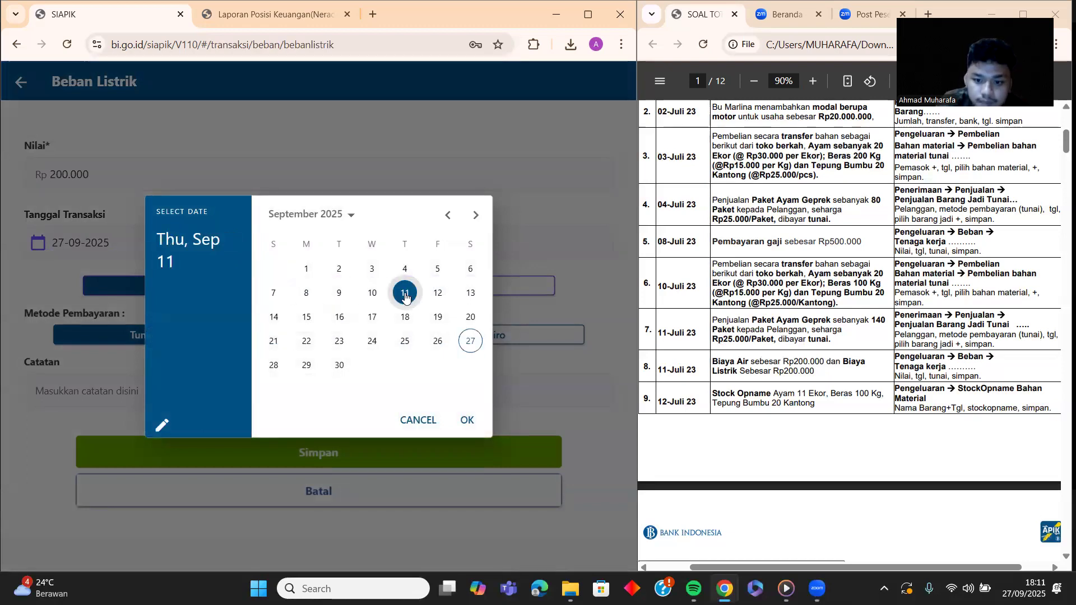
{"action": "left_click", "coordinate": [446, 217]}
{"action": "left_click", "coordinate": [446, 217]}
{"action": "left_click", "coordinate": [436, 295]}
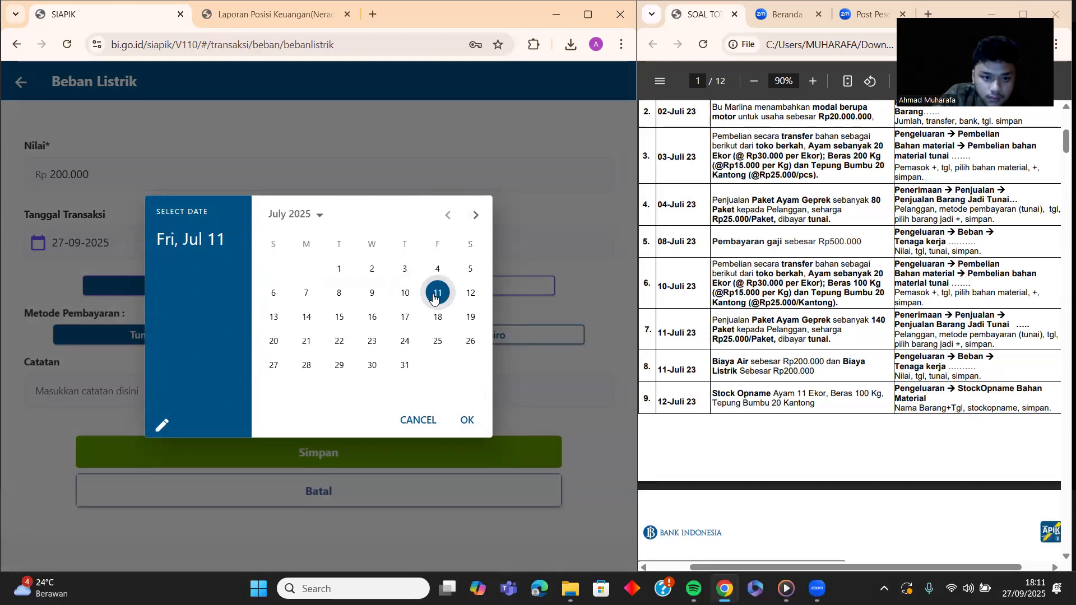
{"action": "left_click", "coordinate": [464, 420]}
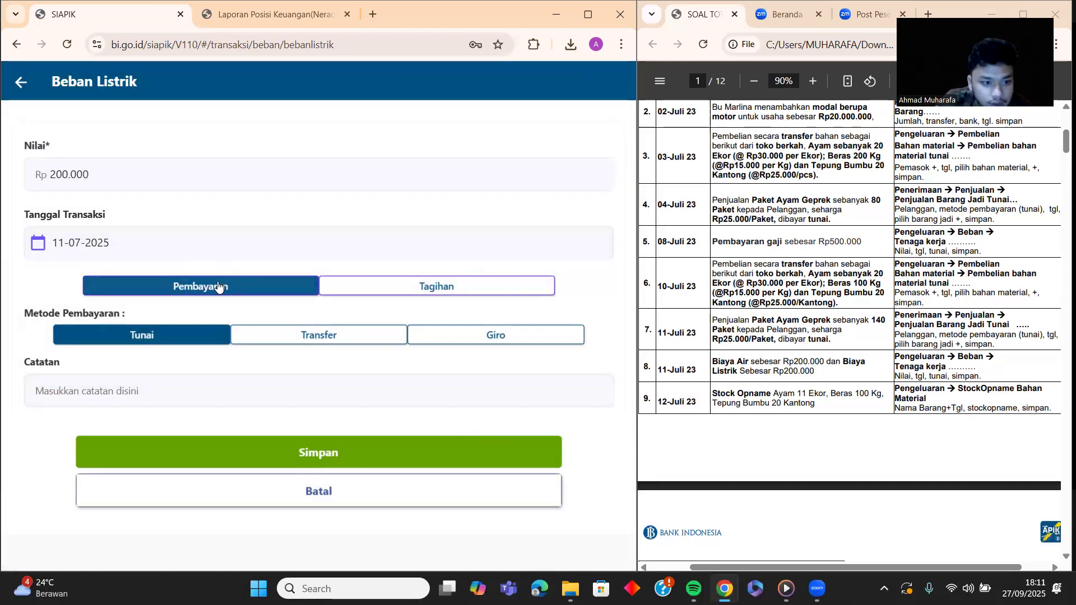
{"action": "left_click", "coordinate": [234, 401]}
{"action": "type", "text": "biay"}
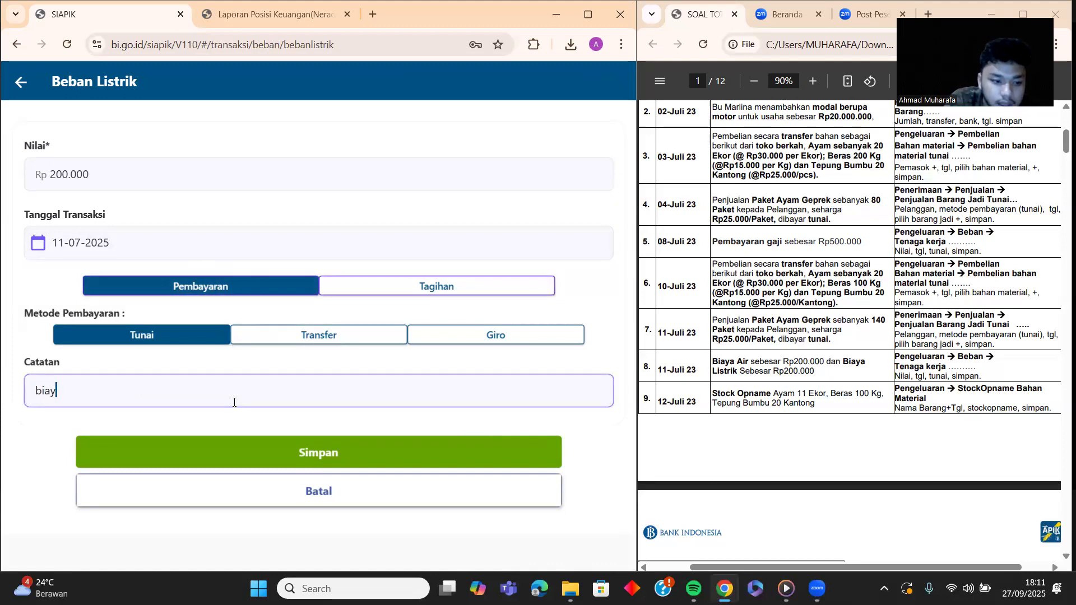
{"action": "type", "text": "a lis"}
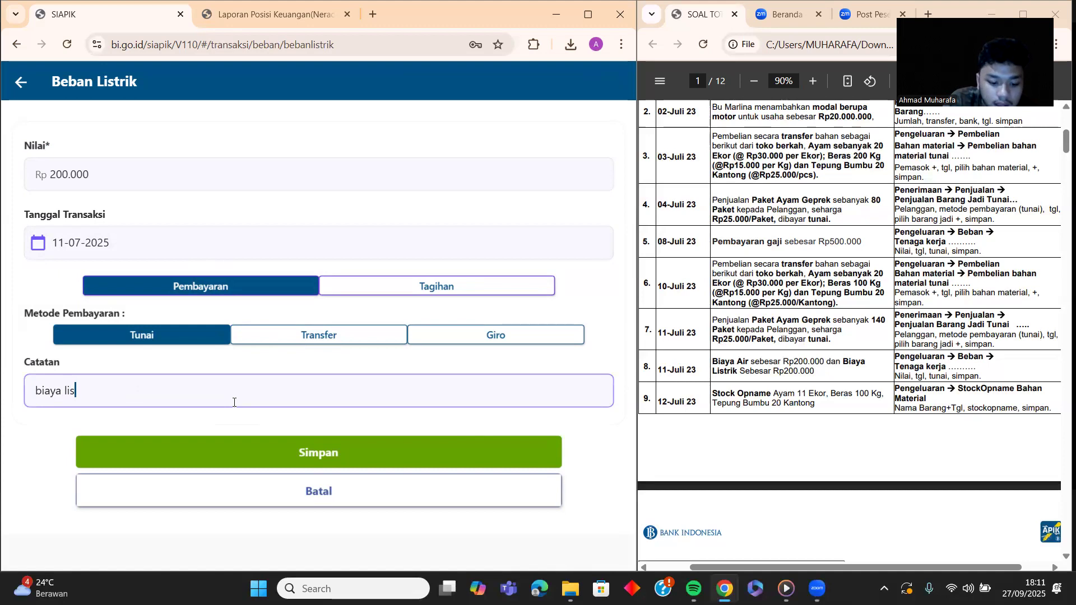
{"action": "type", "text": "trik"}
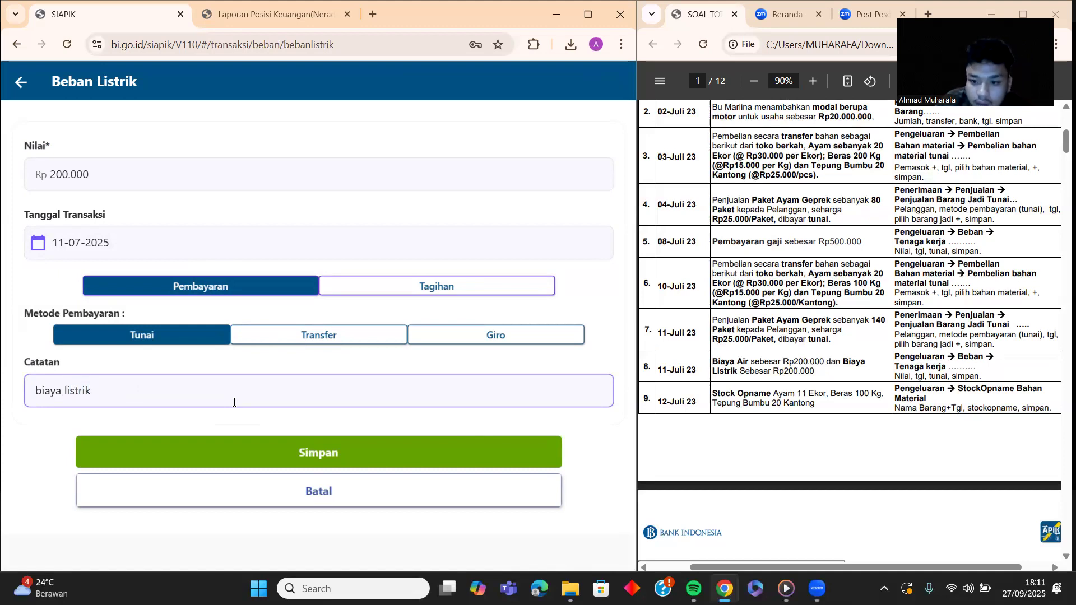
{"action": "left_click", "coordinate": [335, 452]}
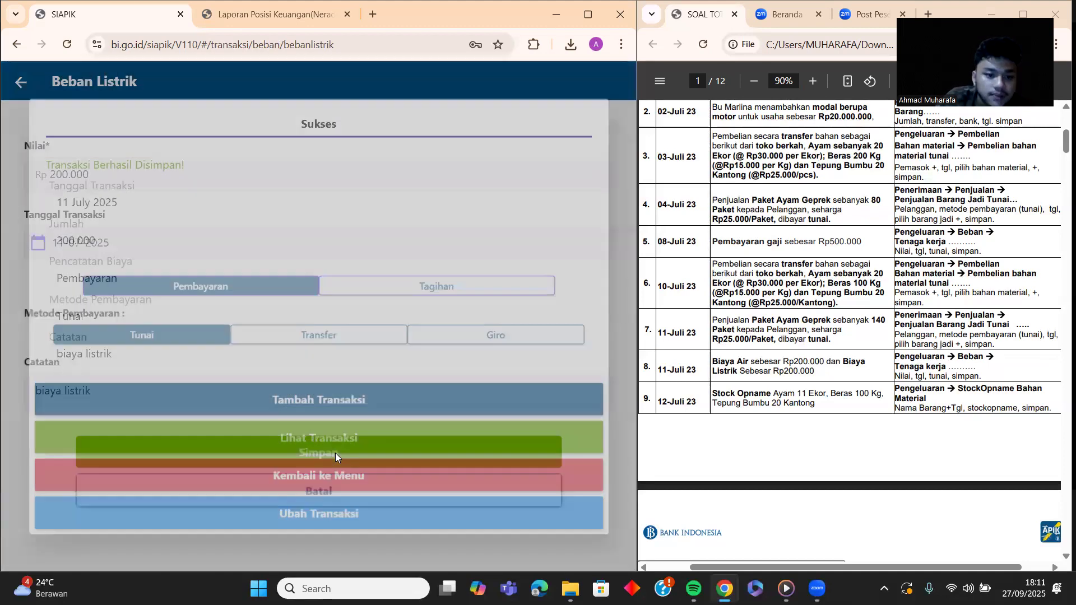
Step: Return to the Transaksi menu and open the Stock Opname Bahan Material form
{"action": "left_click", "coordinate": [368, 476]}
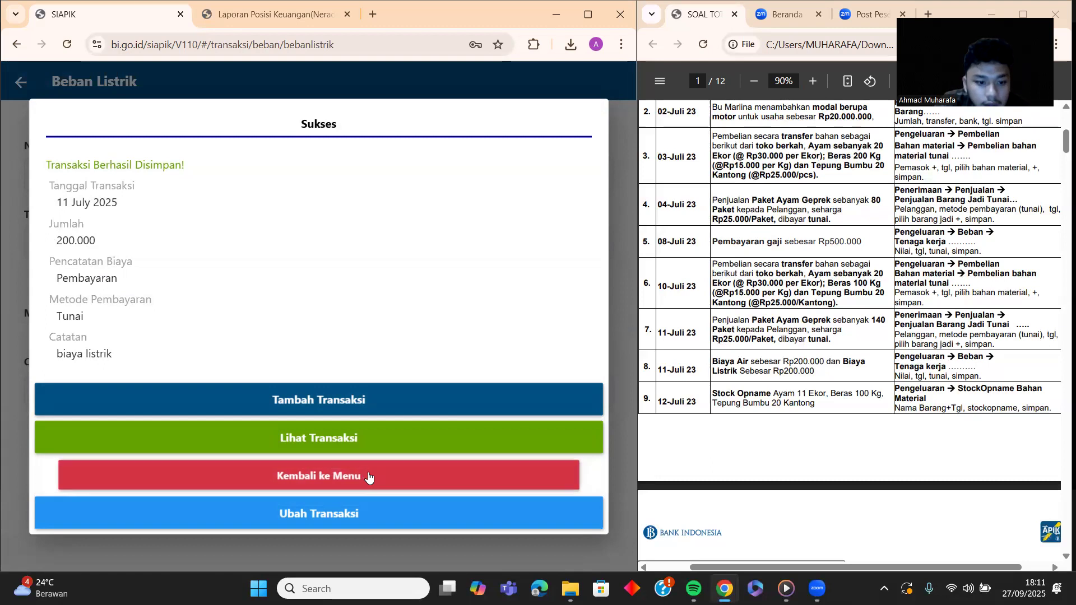
{"action": "scroll", "coordinate": [317, 337], "scroll_direction": "down", "scroll_amount": 2}
{"action": "scroll", "coordinate": [317, 337], "scroll_direction": "up", "scroll_amount": 1}
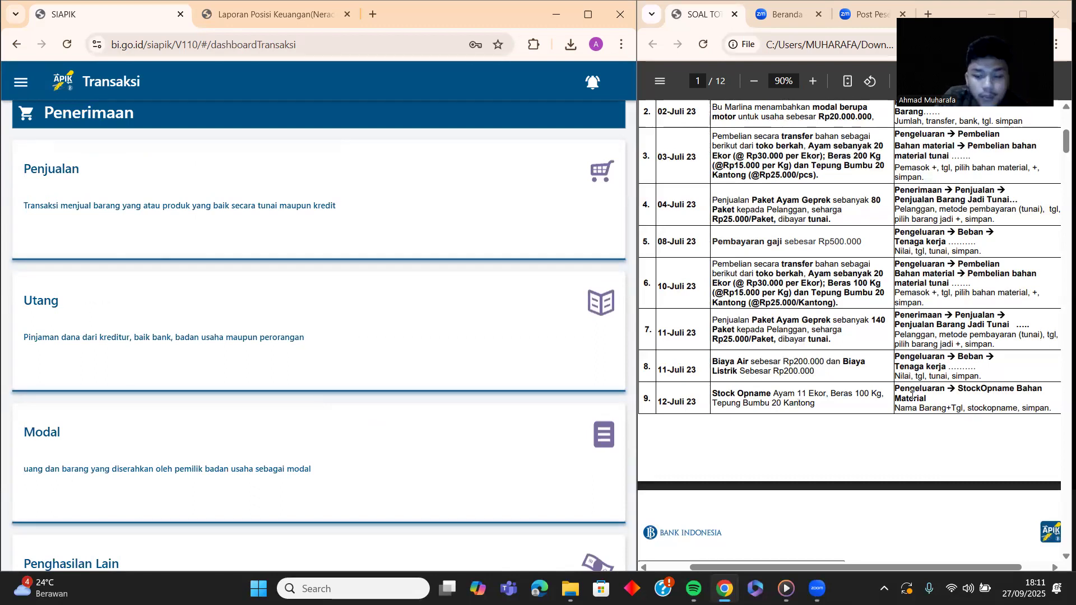
{"action": "scroll", "coordinate": [356, 361], "scroll_direction": "down", "scroll_amount": 12}
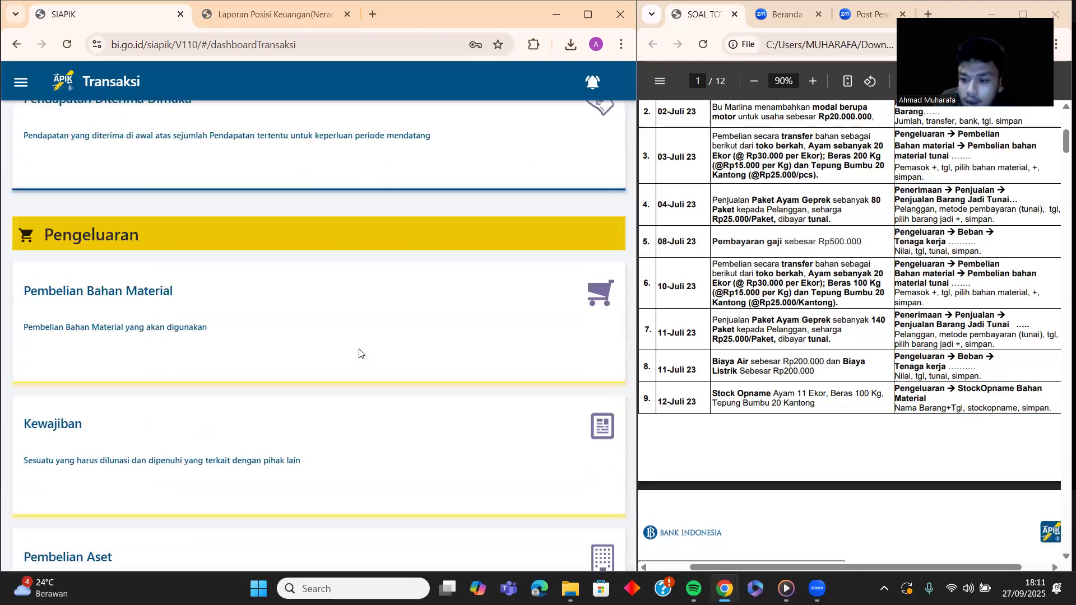
{"action": "scroll", "coordinate": [338, 339], "scroll_direction": "down", "scroll_amount": 12}
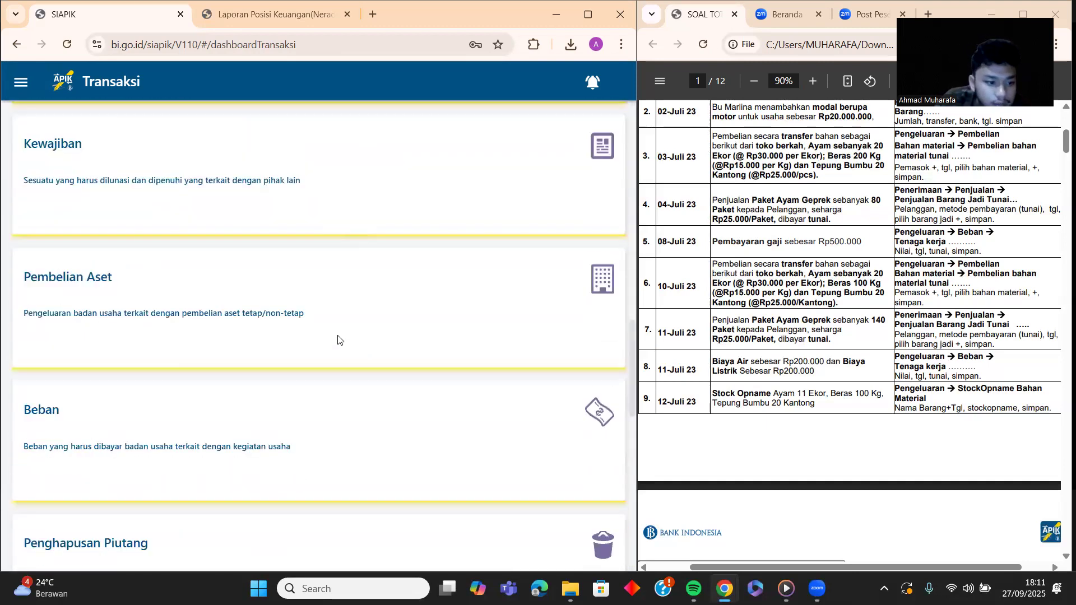
{"action": "scroll", "coordinate": [338, 339], "scroll_direction": "down", "scroll_amount": 6}
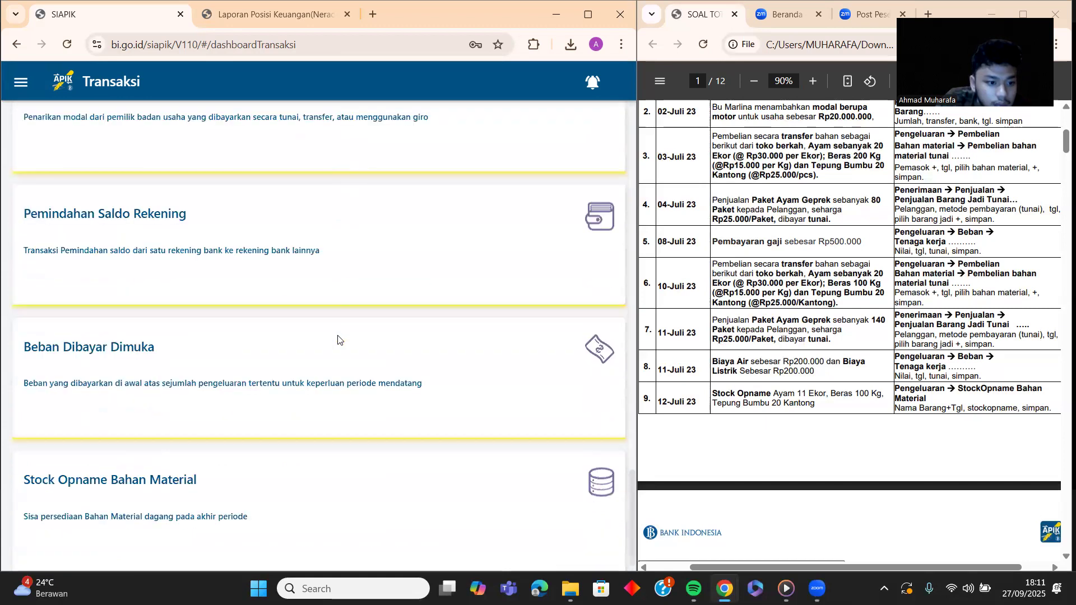
{"action": "left_click", "coordinate": [295, 472]}
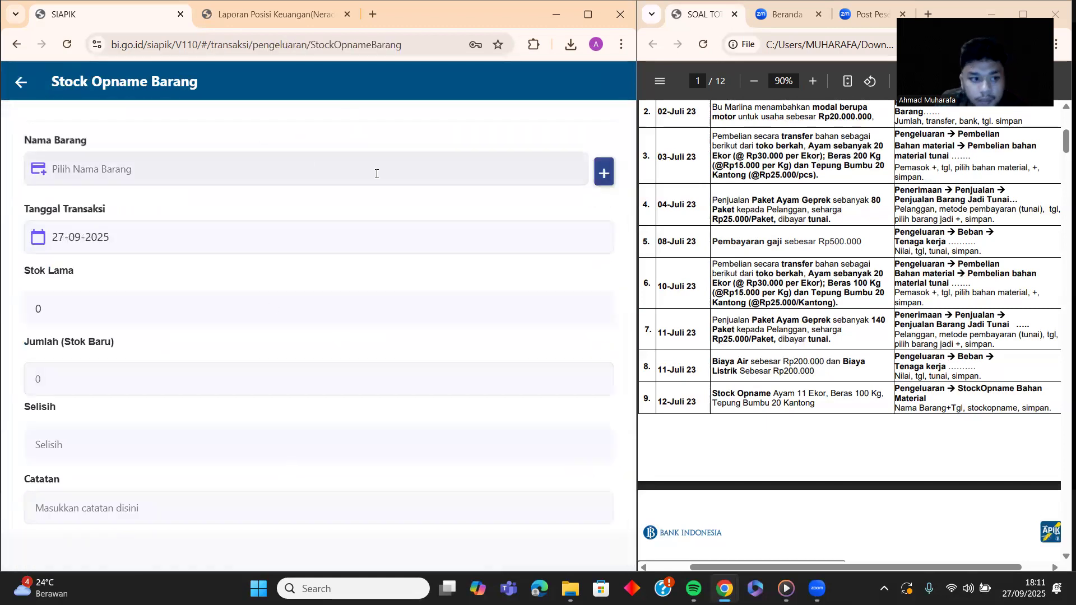
Step: Choose AYAM as the counted item and set the transaction date to 12 July 2025
{"action": "left_click", "coordinate": [528, 172]}
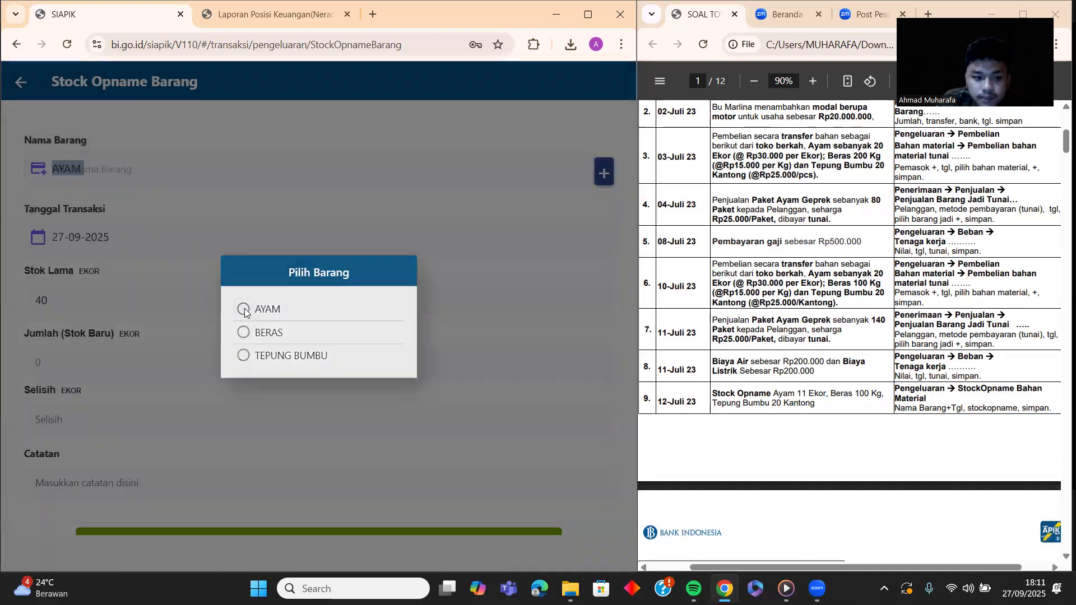
{"action": "left_click", "coordinate": [243, 310]}
{"action": "left_click", "coordinate": [119, 239]}
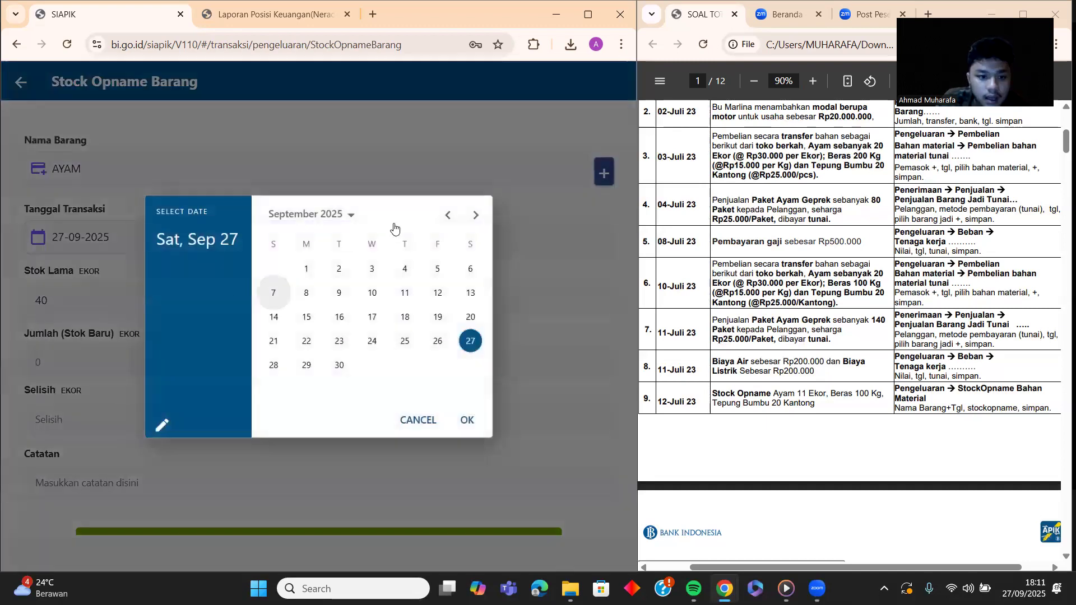
{"action": "left_click", "coordinate": [446, 216]}
{"action": "left_click", "coordinate": [447, 216]}
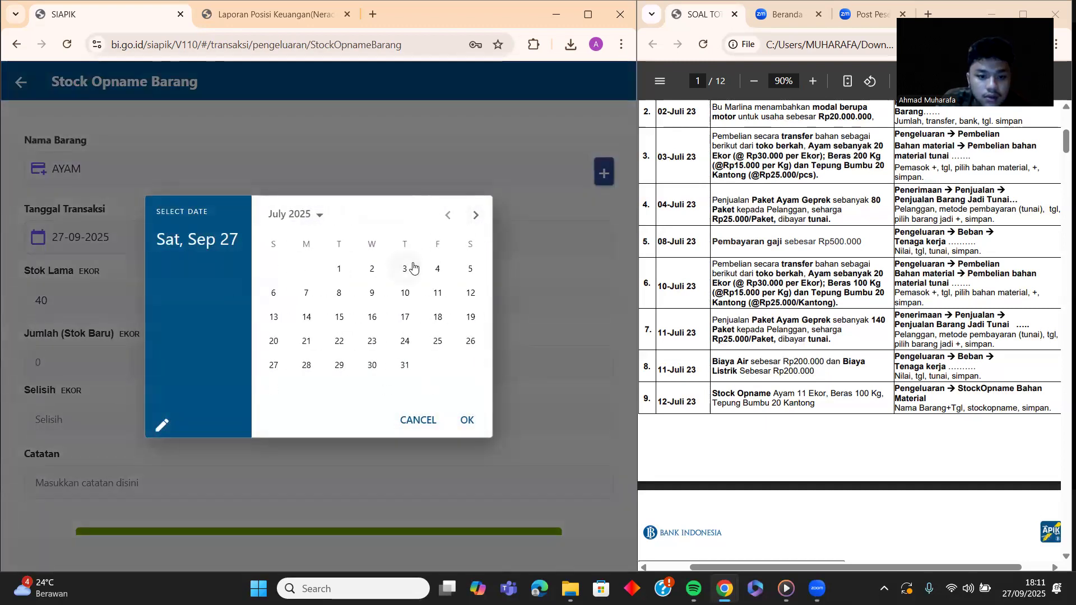
{"action": "left_click", "coordinate": [470, 292]}
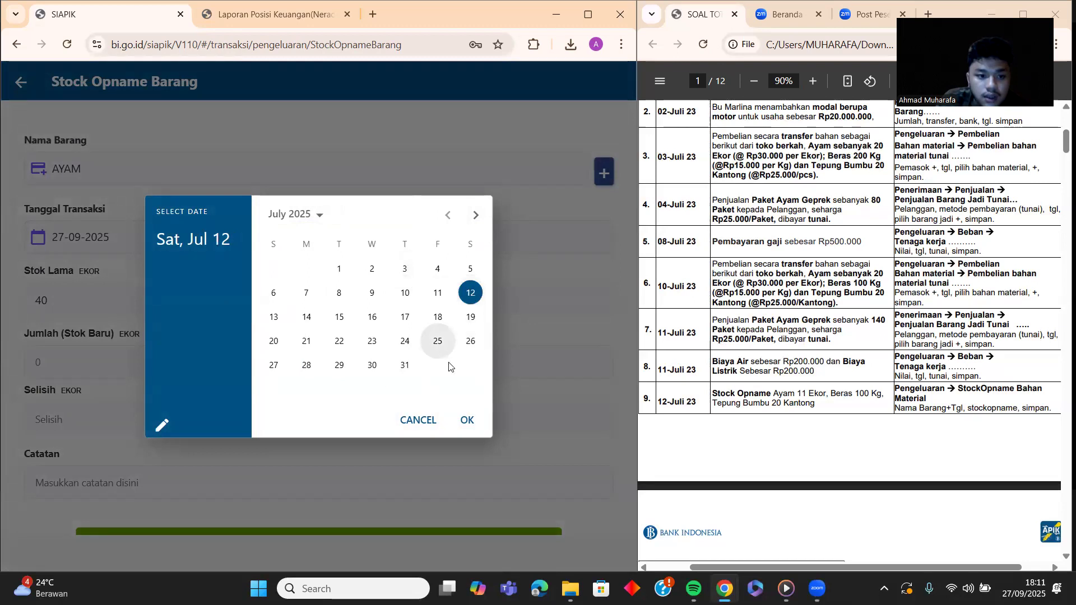
{"action": "left_click", "coordinate": [468, 421]}
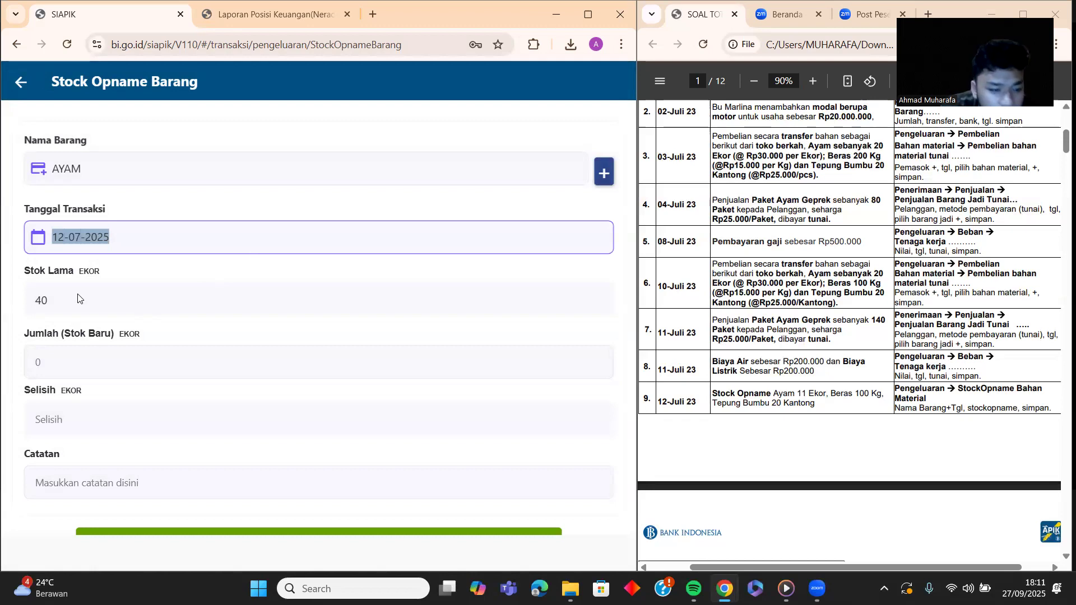
Step: Enter new stock 11 with note 'stock' and save the AYAM stock opname
{"action": "left_click", "coordinate": [97, 370]}
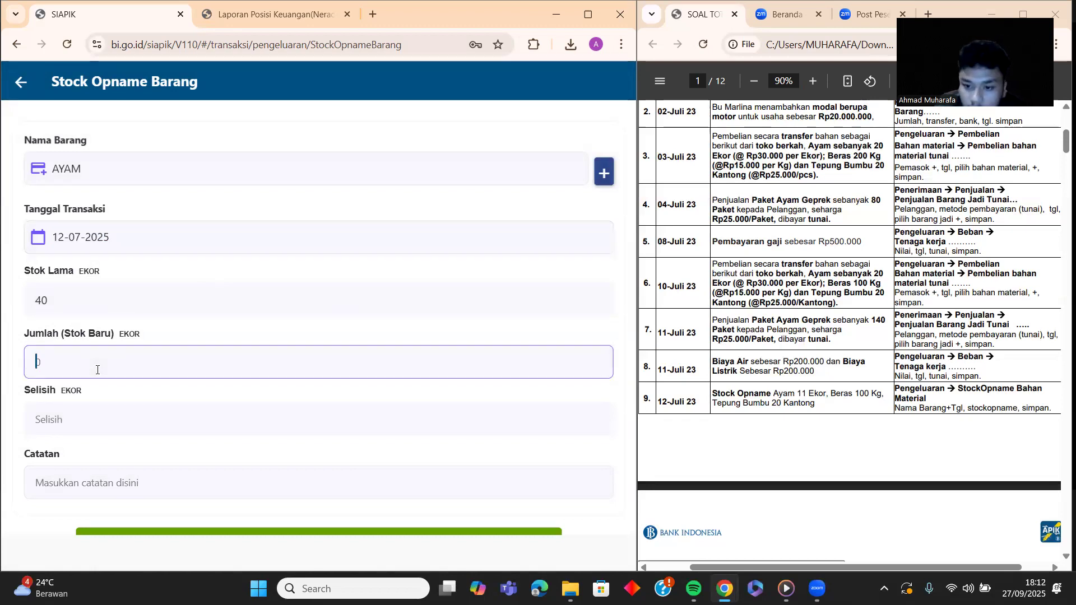
{"action": "type", "text": "11"}
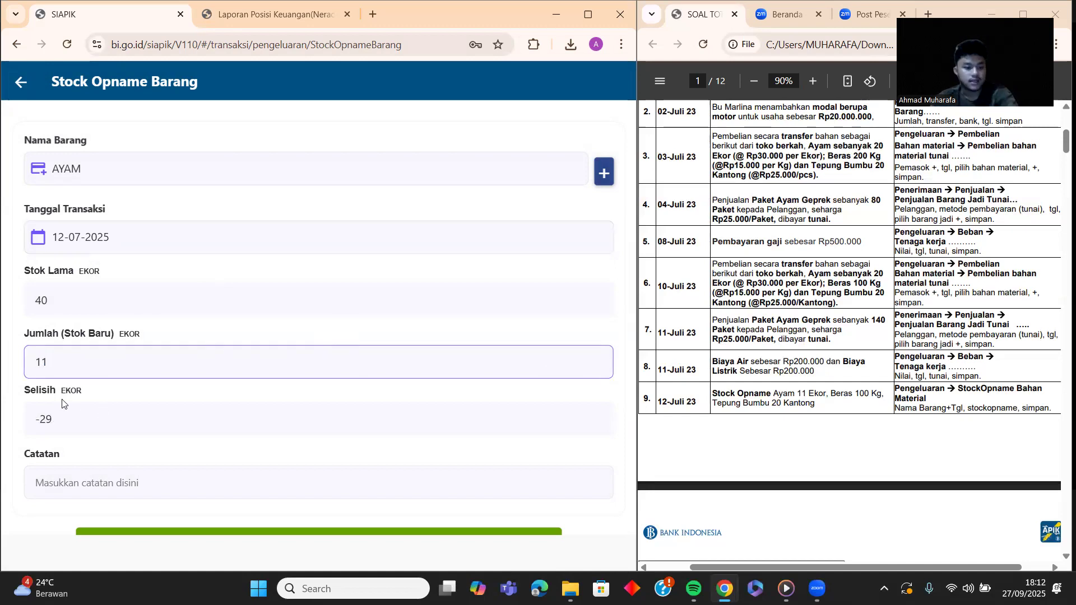
{"action": "left_click", "coordinate": [135, 472]}
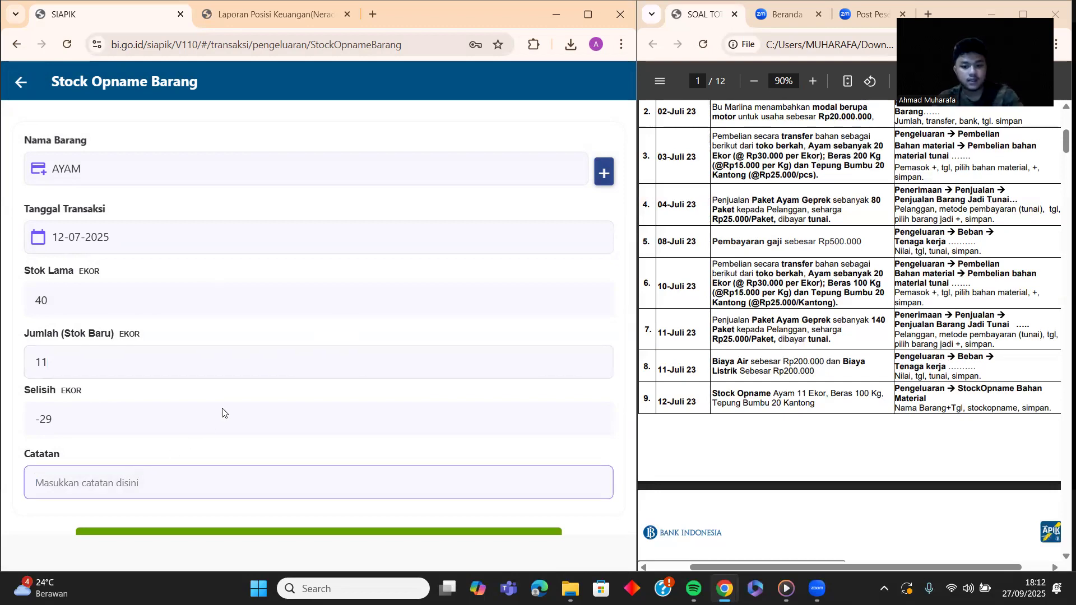
{"action": "type", "text": "stock"}
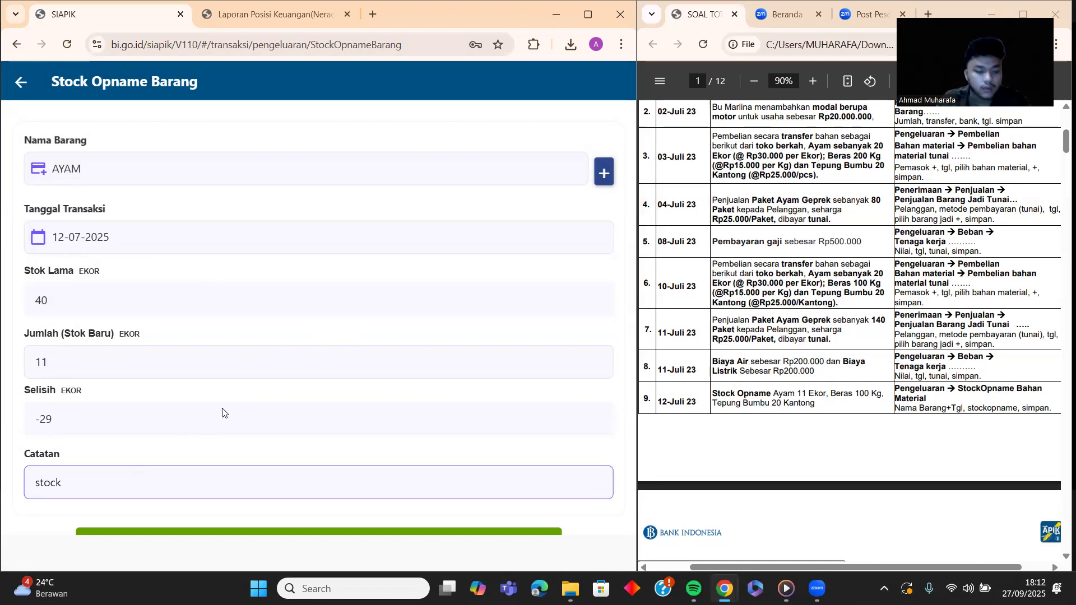
{"action": "scroll", "coordinate": [223, 413], "scroll_direction": "down", "scroll_amount": 2}
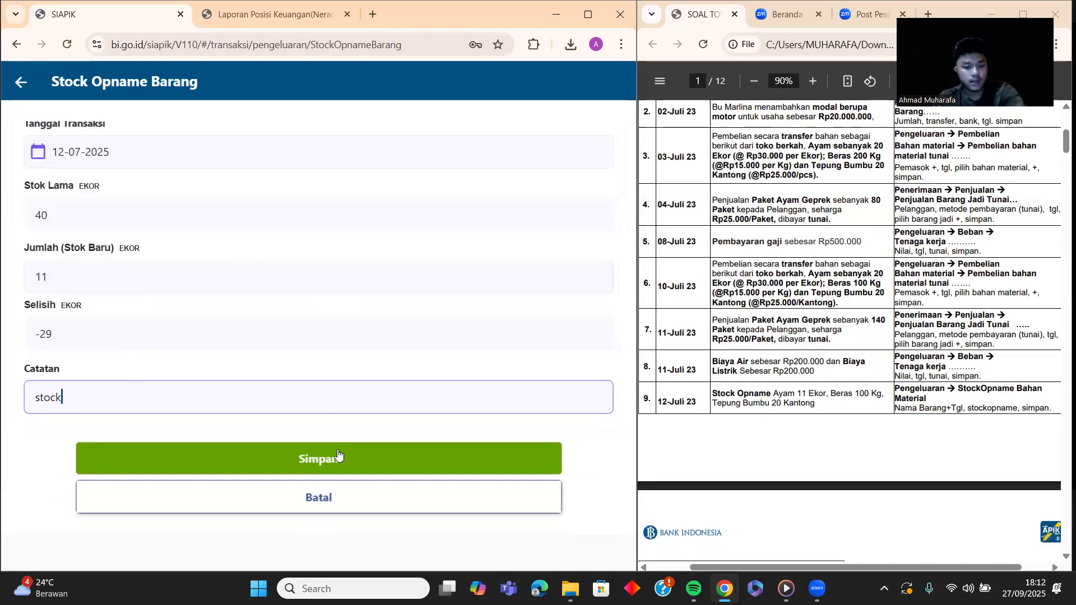
{"action": "left_click", "coordinate": [335, 459]}
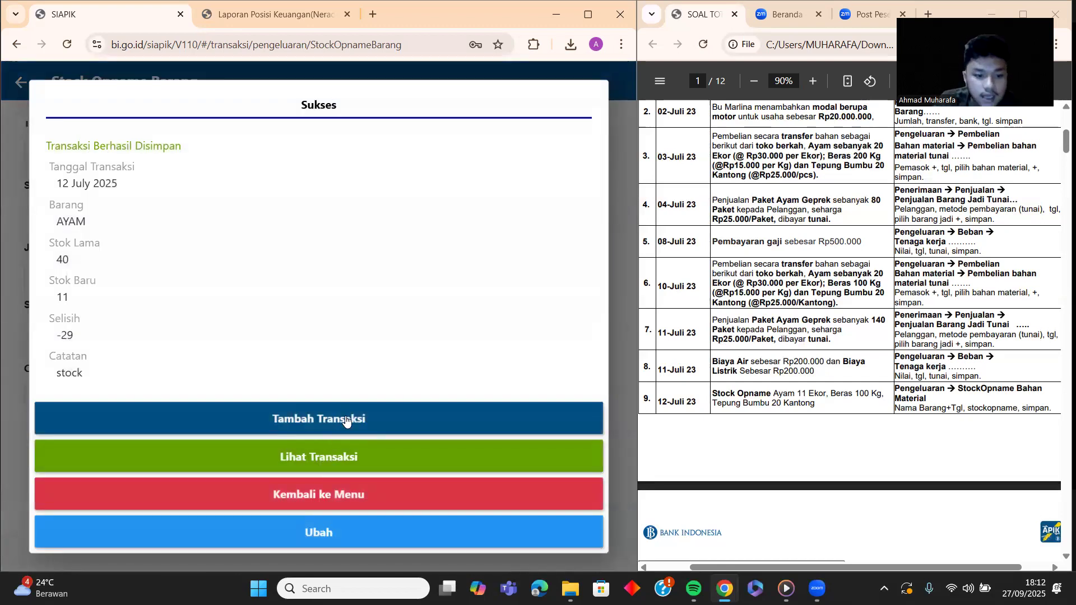
Step: Start a new stock opname entry for BERAS dated 12 July 2025
{"action": "left_click", "coordinate": [346, 421]}
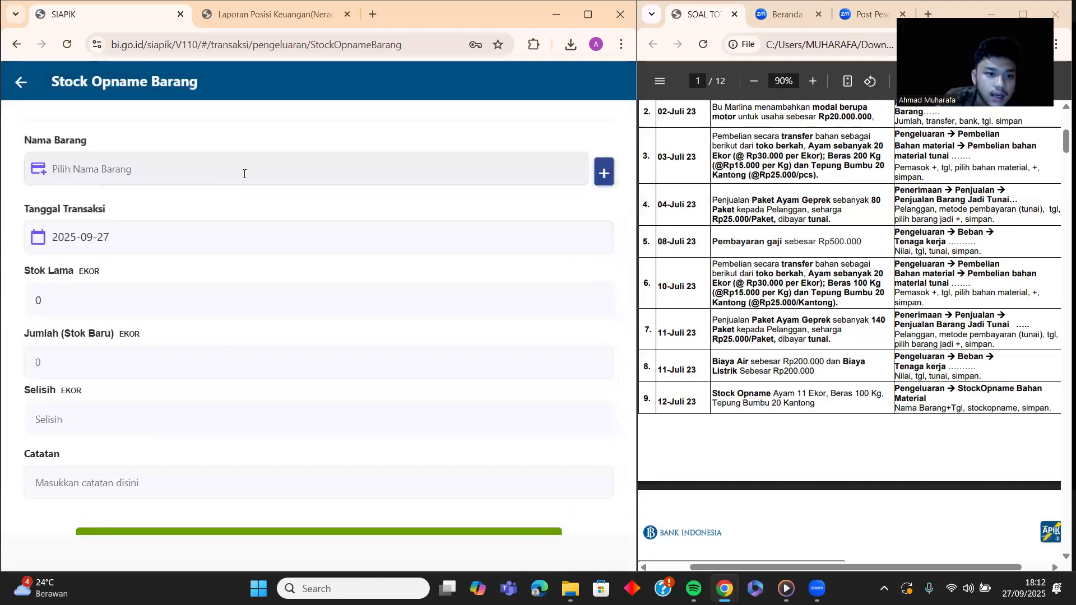
{"action": "left_click", "coordinate": [243, 173]}
{"action": "left_click", "coordinate": [250, 333]}
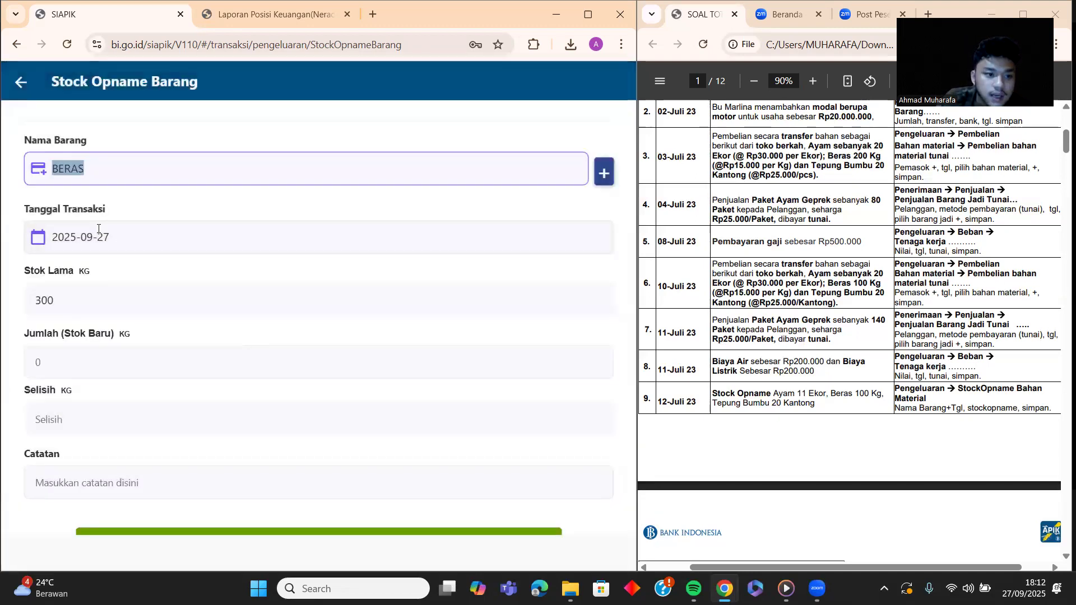
{"action": "left_click", "coordinate": [112, 237]}
{"action": "left_click", "coordinate": [447, 214]}
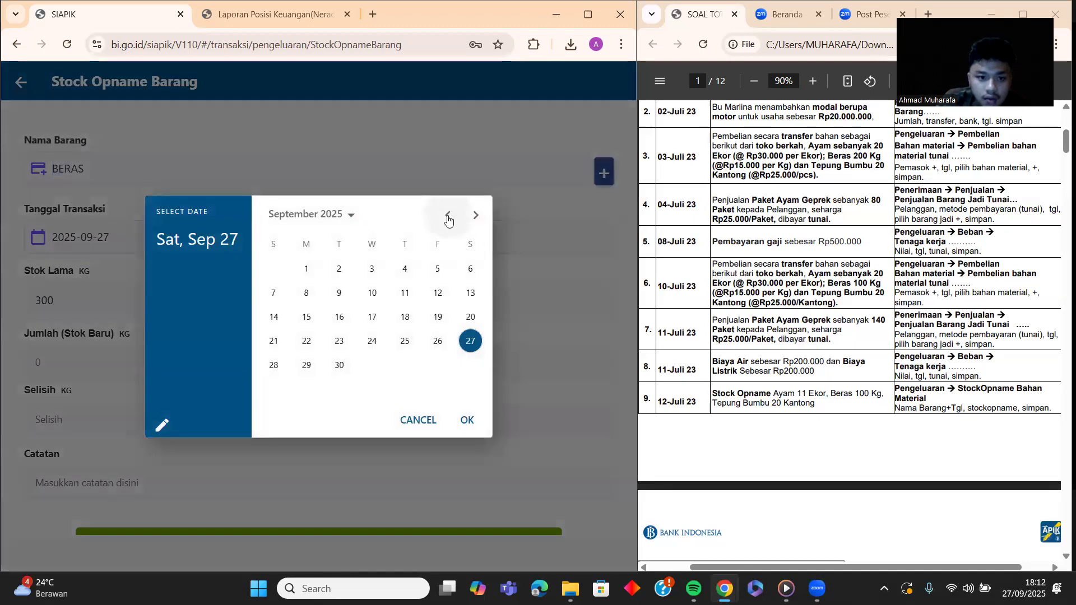
{"action": "left_click", "coordinate": [447, 214]}
{"action": "left_click", "coordinate": [470, 292]}
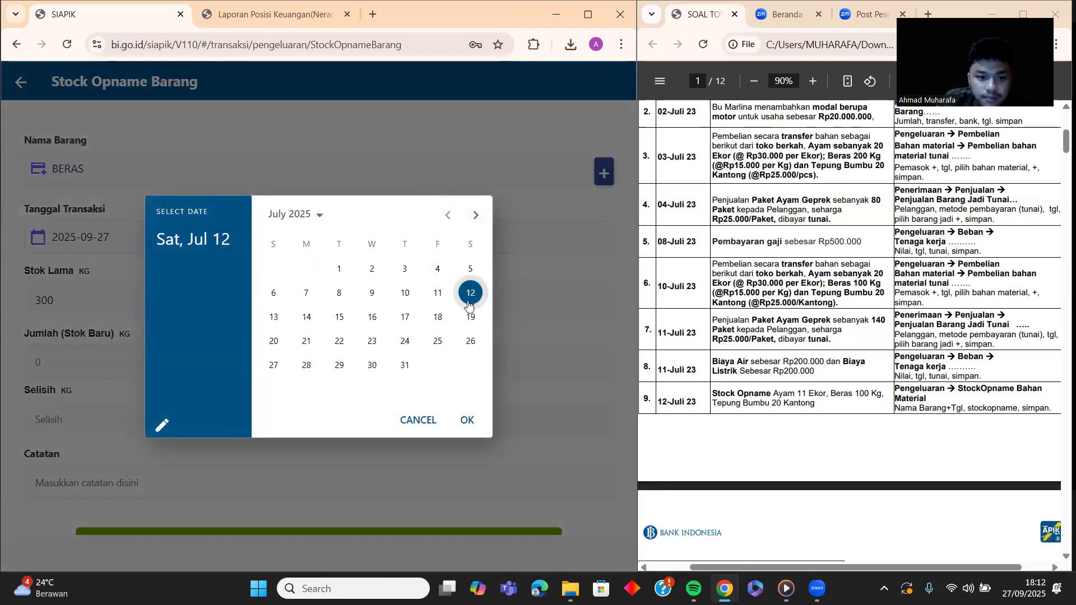
{"action": "left_click", "coordinate": [468, 422]}
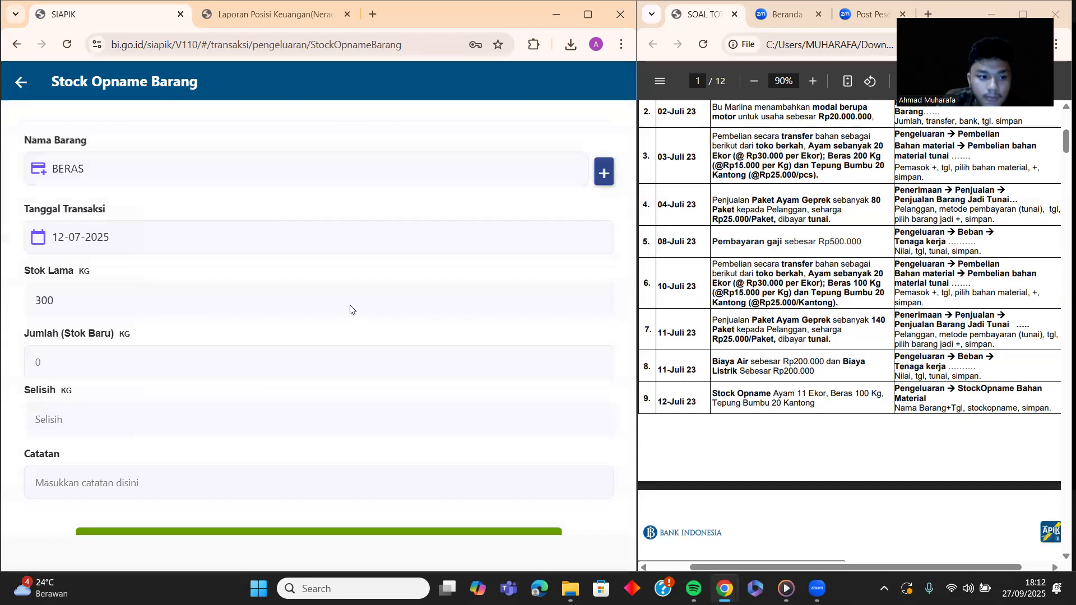
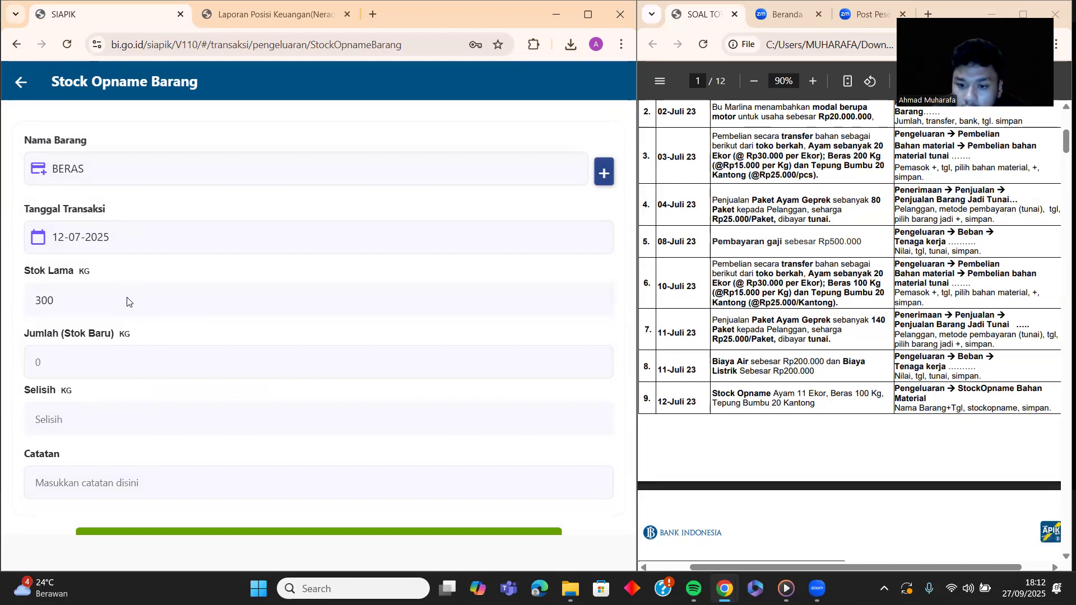
Step: Enter new stock 100 with note 'stock', save the BERAS opname, and start another entry
{"action": "scroll", "coordinate": [127, 302], "scroll_direction": "down", "scroll_amount": 1}
{"action": "left_click", "coordinate": [113, 301]}
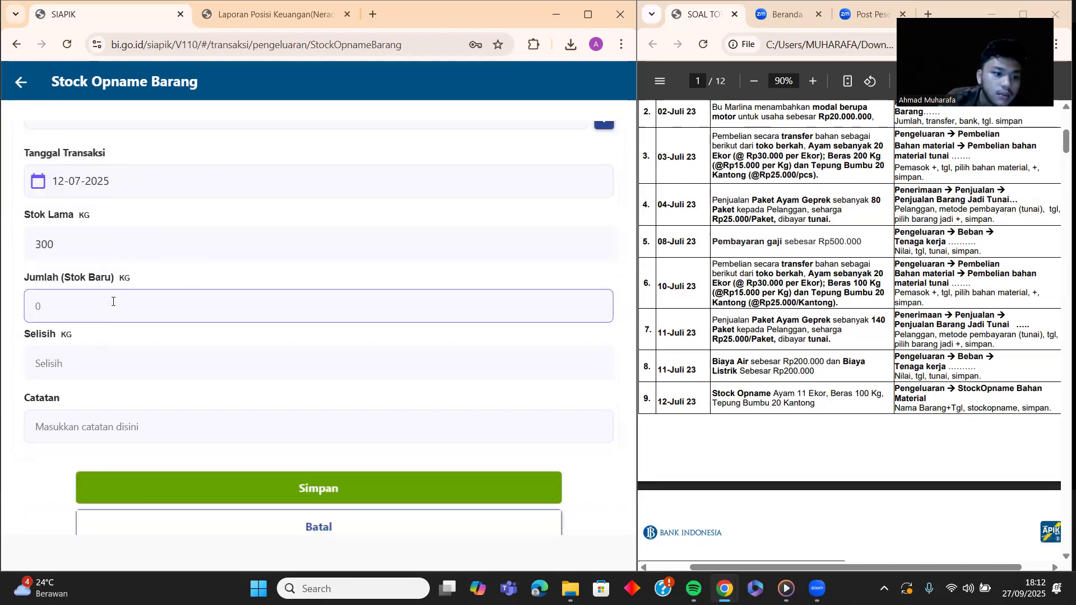
{"action": "type", "text": "100"}
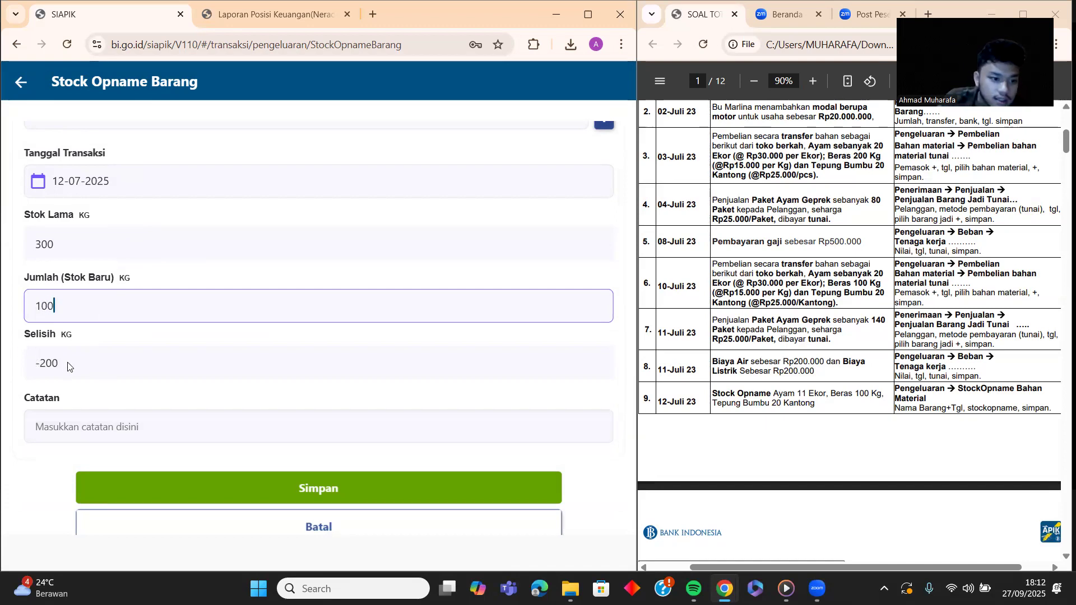
{"action": "left_click", "coordinate": [136, 430]}
{"action": "type", "text": "stock"}
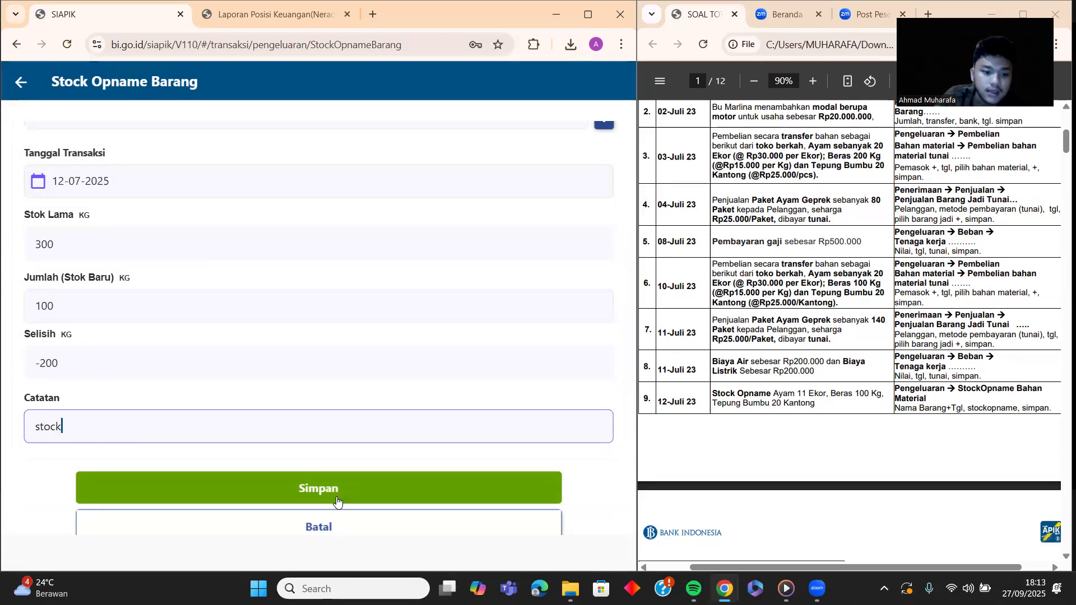
{"action": "left_click", "coordinate": [337, 496]}
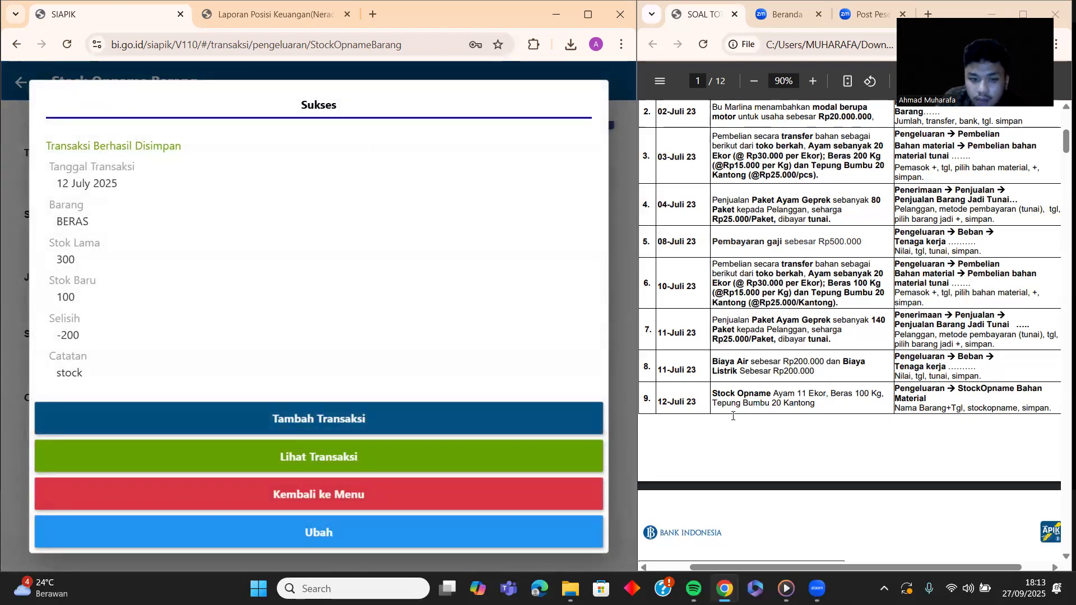
{"action": "left_click", "coordinate": [324, 419]}
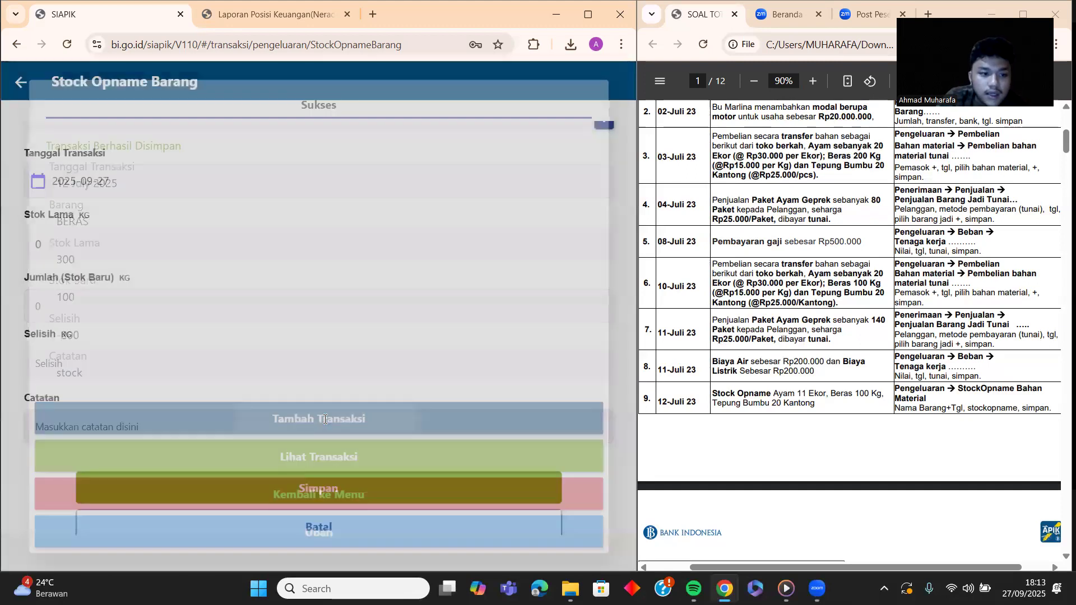
Step: Choose TEPUNG BUMBU as the counted item and set the transaction date to 12 July 2025
{"action": "left_click", "coordinate": [268, 176]}
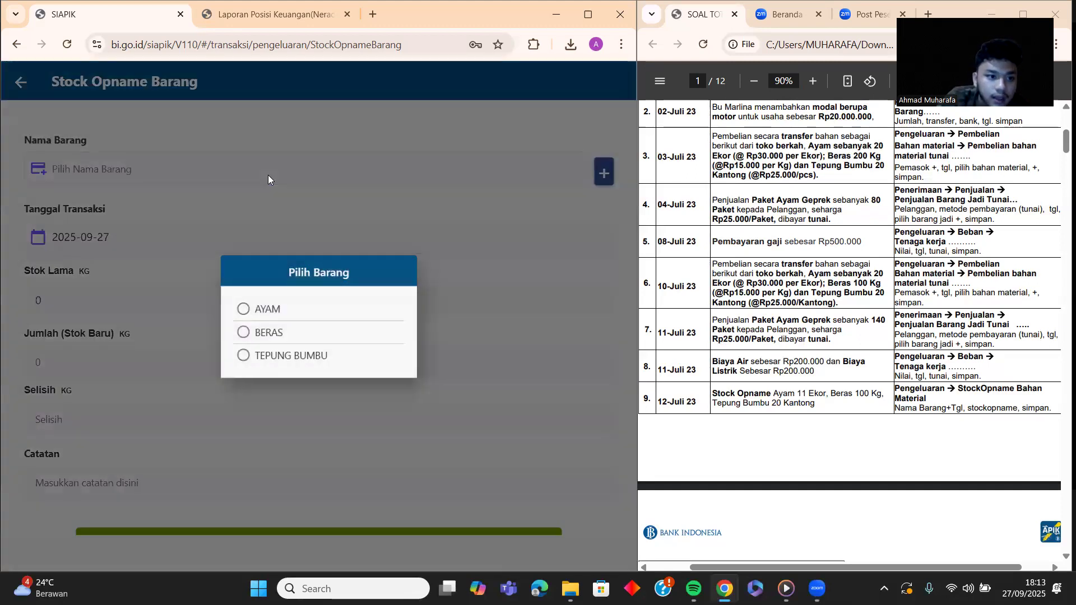
{"action": "left_click", "coordinate": [246, 357]}
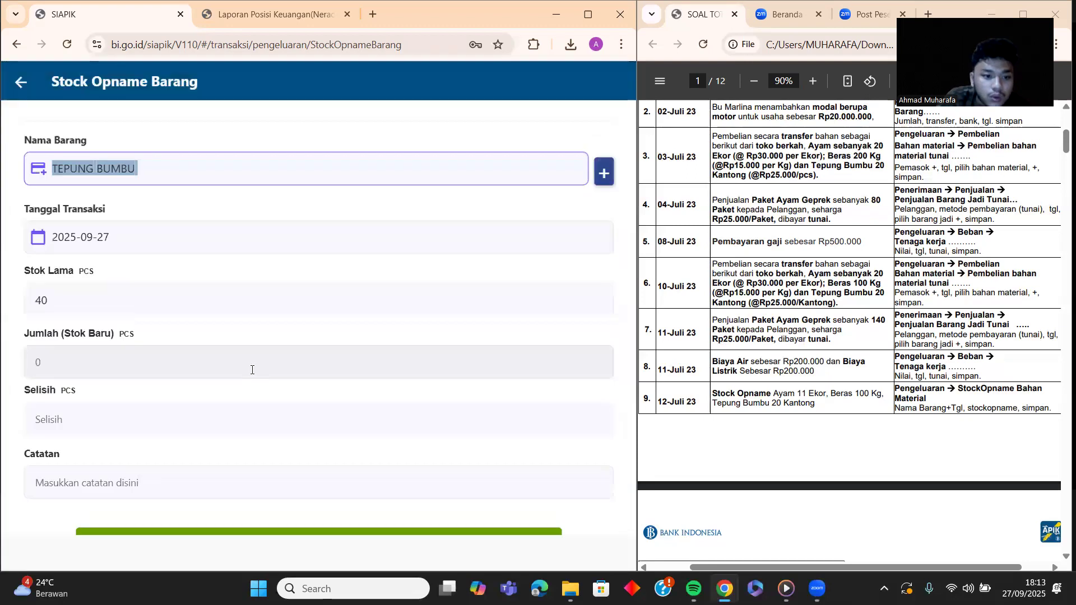
{"action": "left_click", "coordinate": [175, 235]}
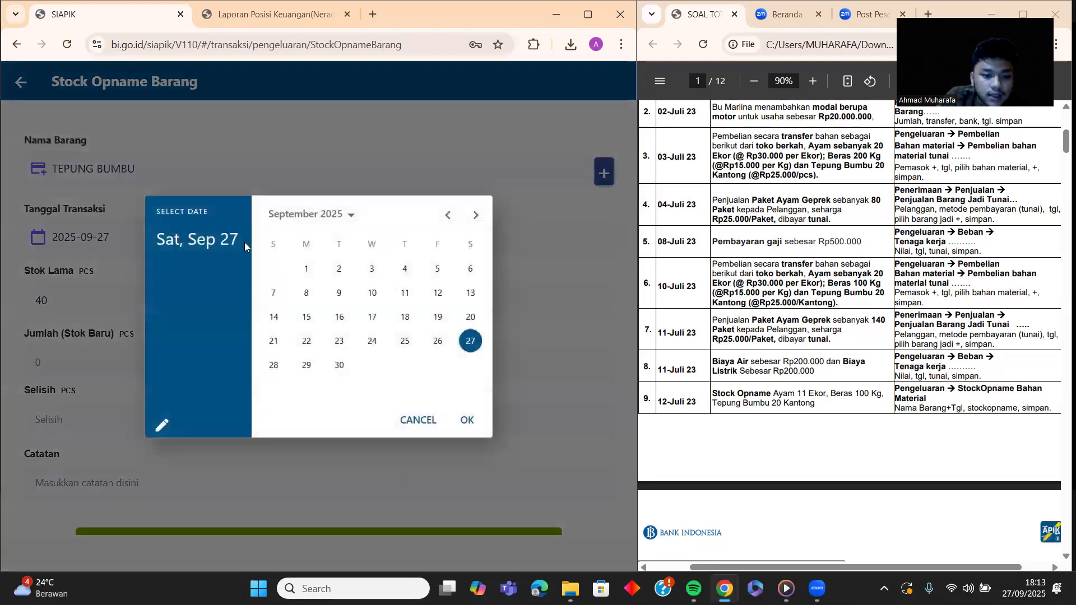
{"action": "left_click", "coordinate": [451, 218]}
{"action": "left_click", "coordinate": [451, 217]}
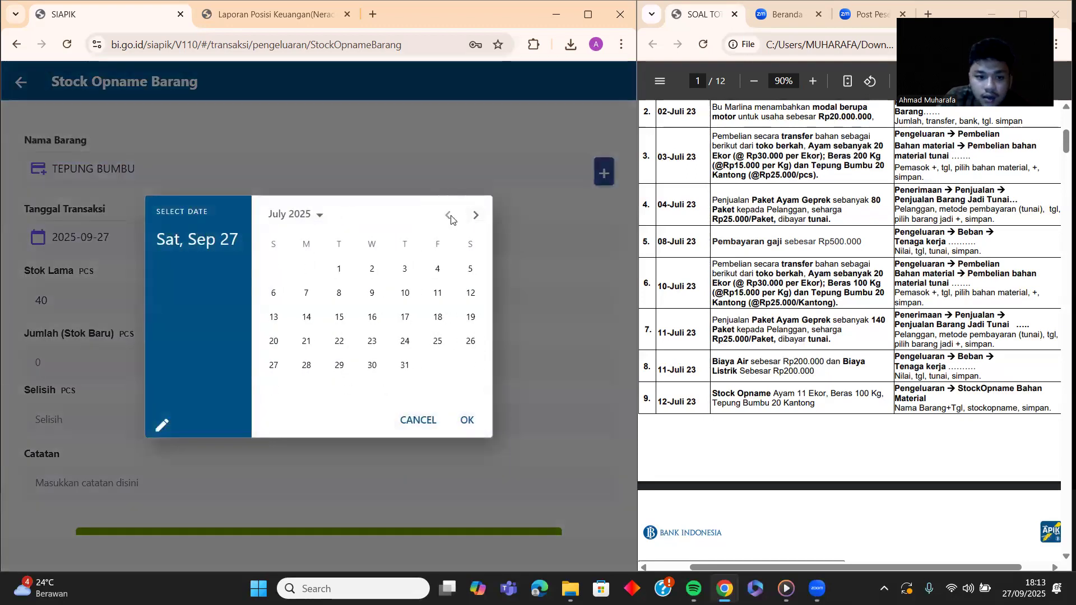
{"action": "left_click", "coordinate": [469, 292]}
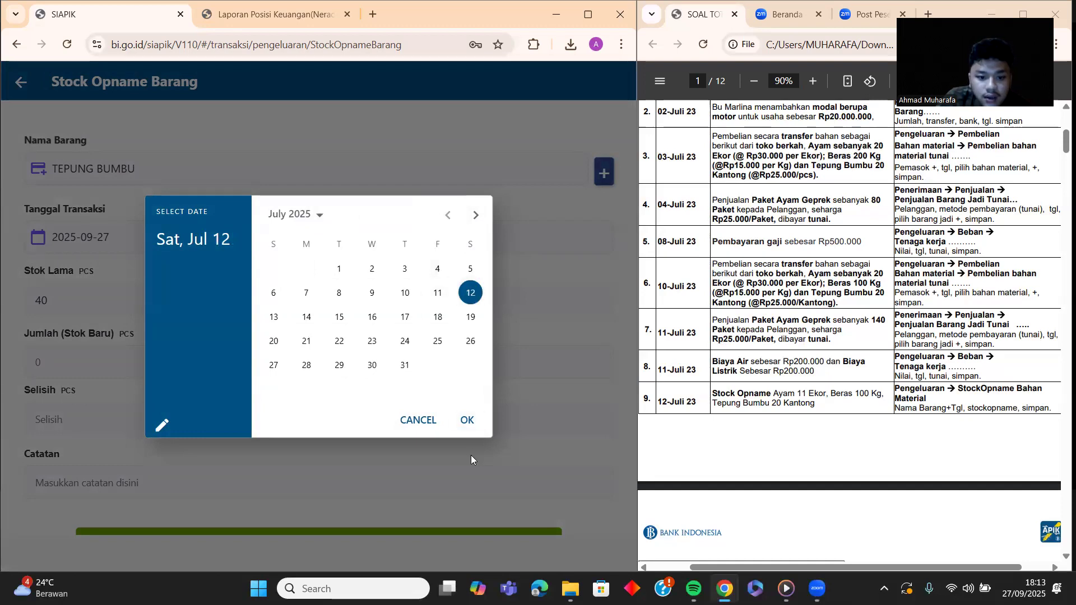
{"action": "left_click", "coordinate": [468, 419]}
Step: Enter new stock 20 with note 'stock' and save the TEPUNG BUMBU stock opname
{"action": "left_click", "coordinate": [149, 350]}
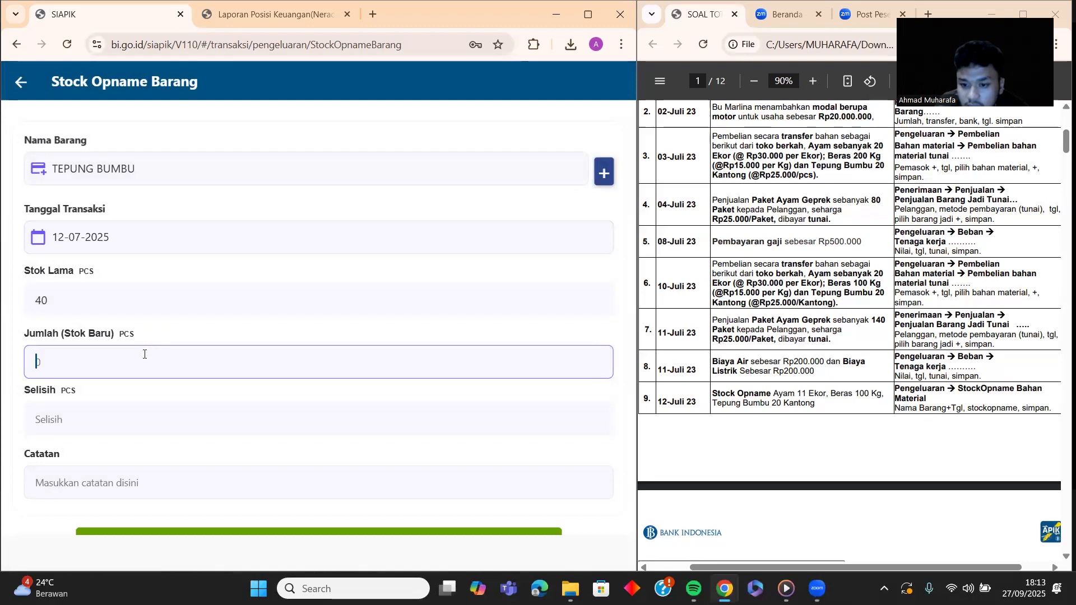
{"action": "type", "text": "20"}
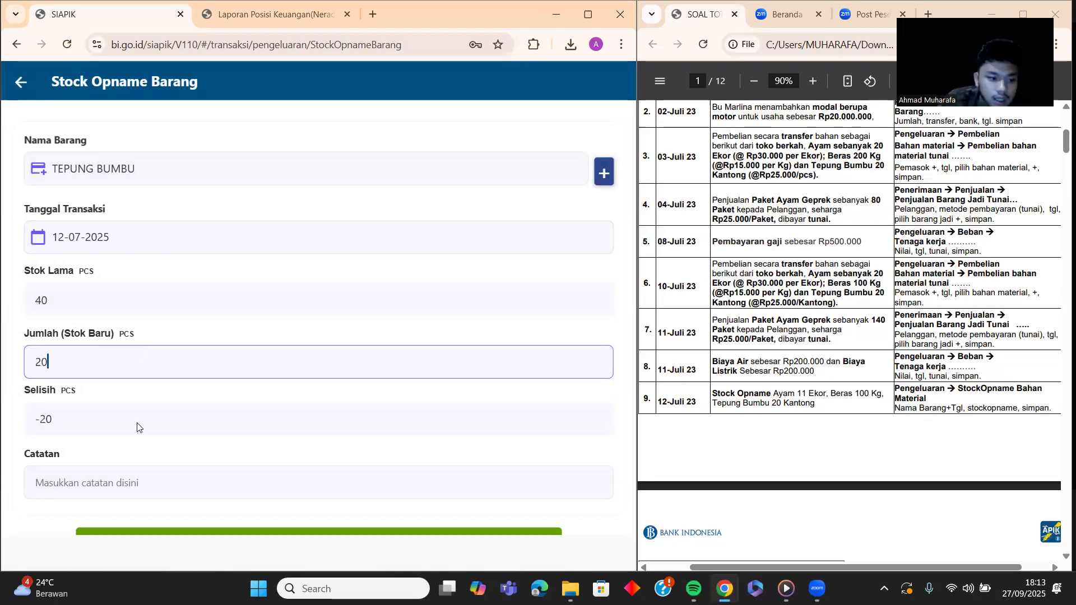
{"action": "scroll", "coordinate": [134, 420], "scroll_direction": "down", "scroll_amount": 1}
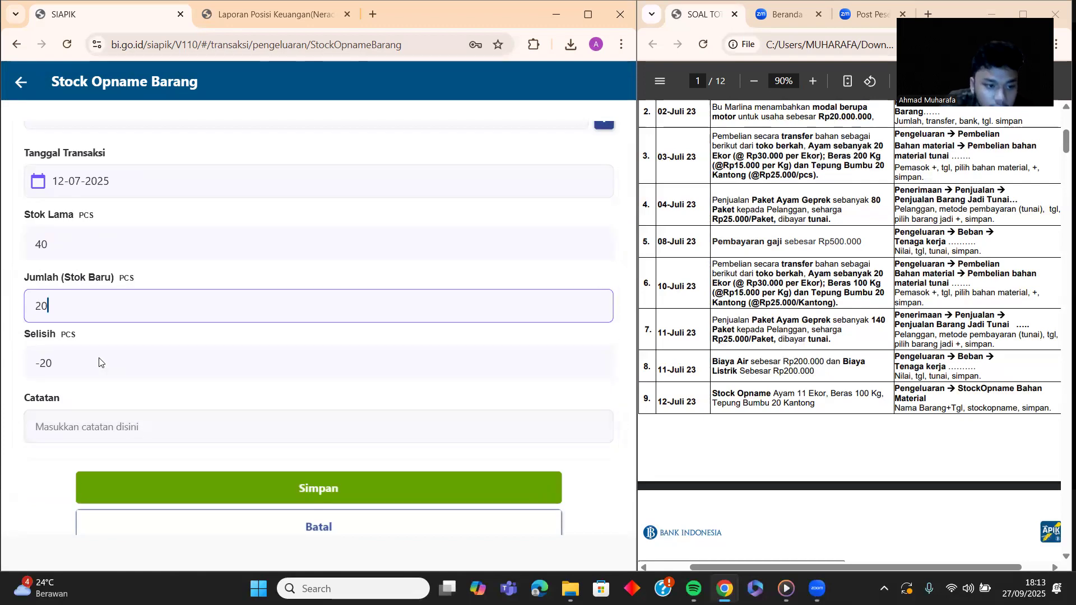
{"action": "left_click", "coordinate": [132, 427]}
{"action": "type", "text": "stock"}
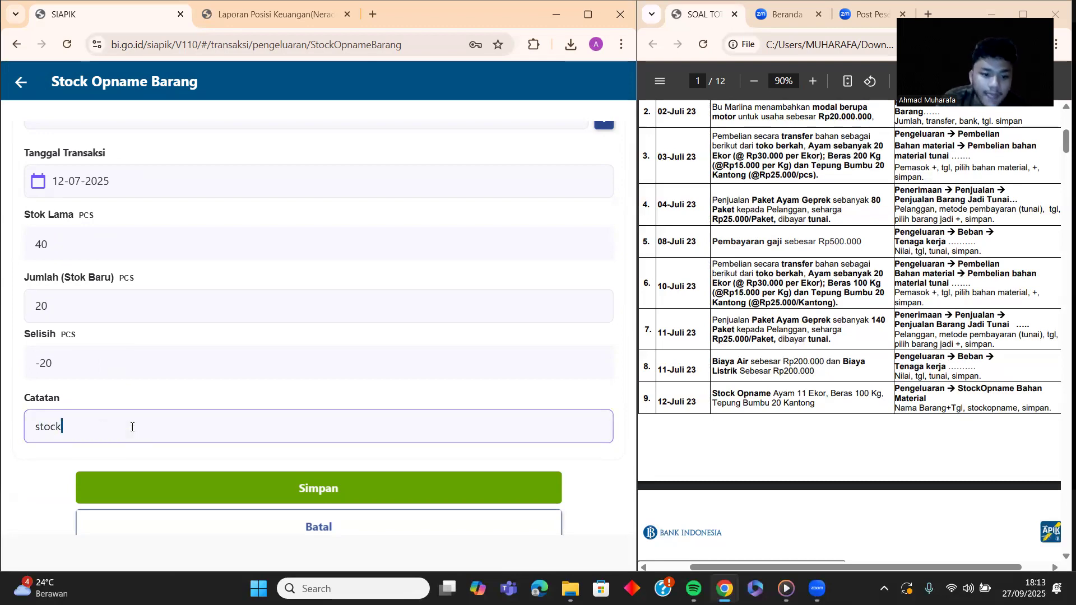
{"action": "left_click", "coordinate": [312, 478]}
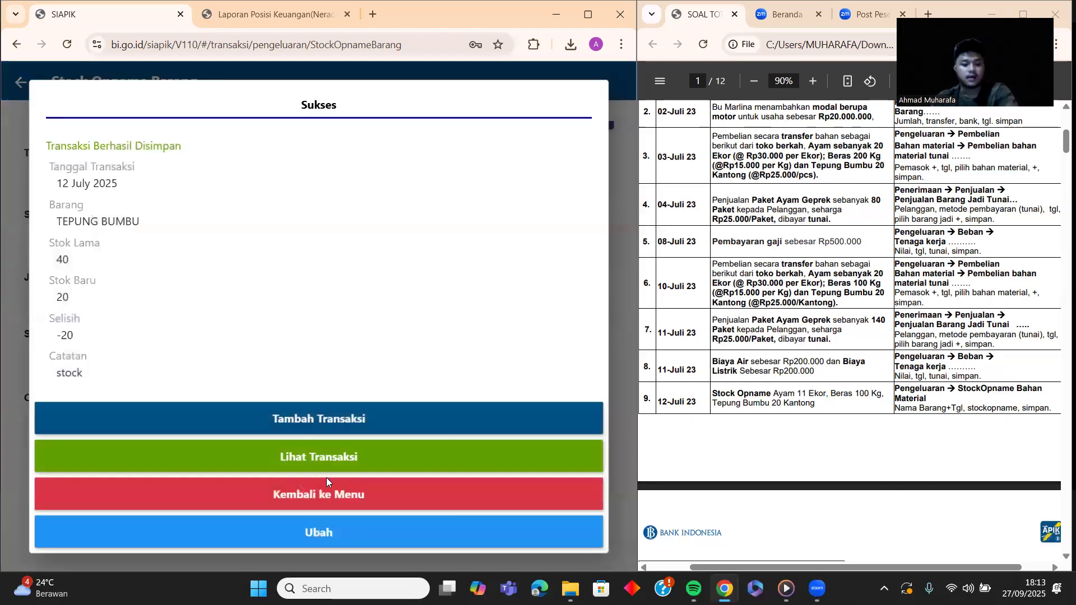
Step: Bring up the answer key's page 2 at 175% zoom on the Per Juli 2023 Neraca table
{"action": "scroll", "coordinate": [770, 257], "scroll_direction": "up", "scroll_amount": 3}
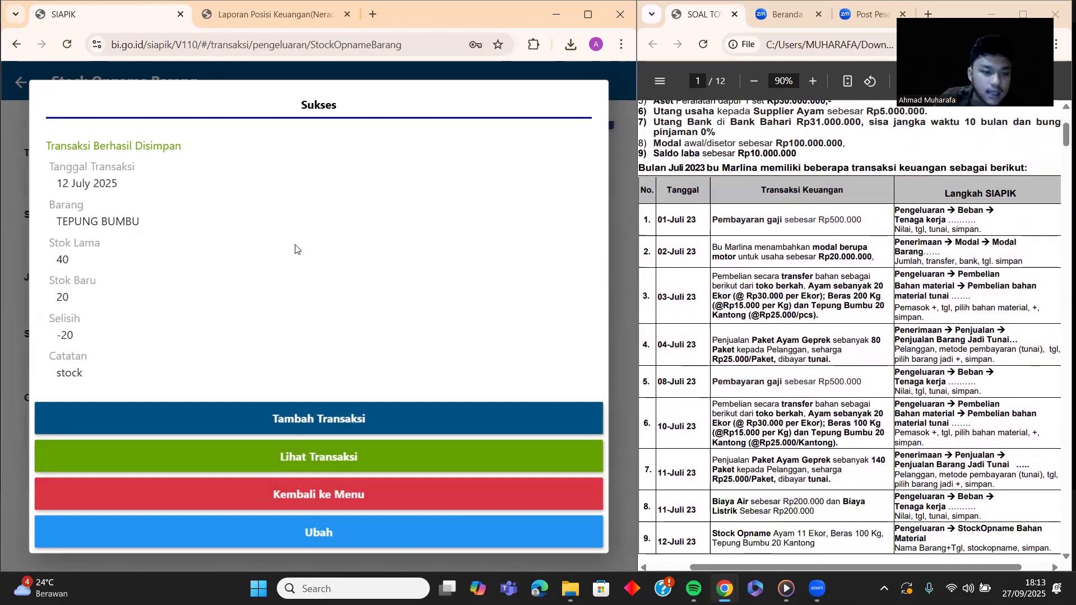
{"action": "scroll", "coordinate": [770, 296], "scroll_direction": "down", "scroll_amount": 8}
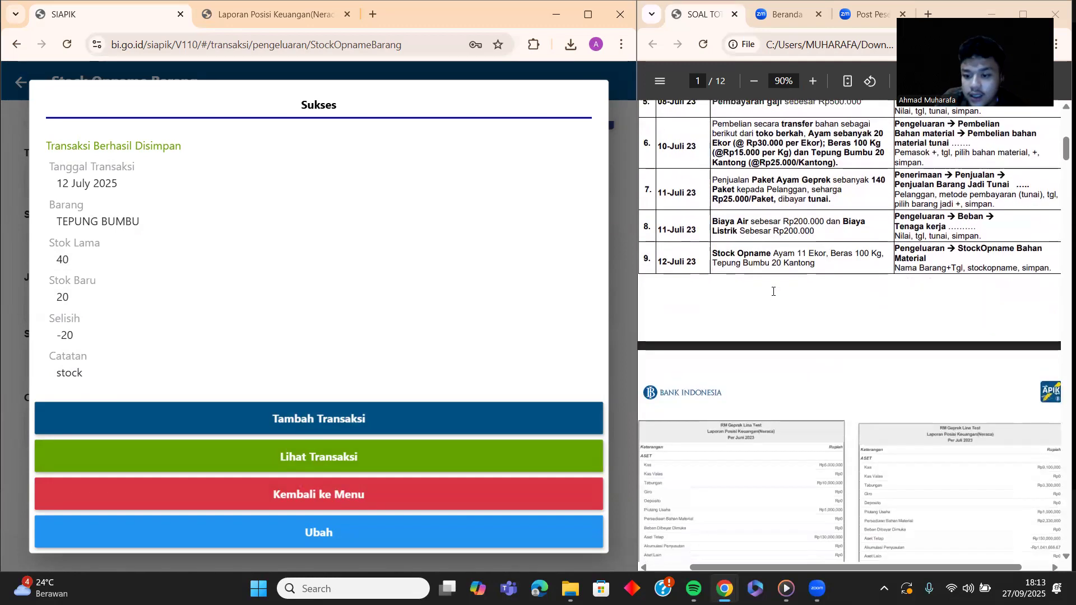
{"action": "scroll", "coordinate": [771, 296], "scroll_direction": "down", "scroll_amount": 1}
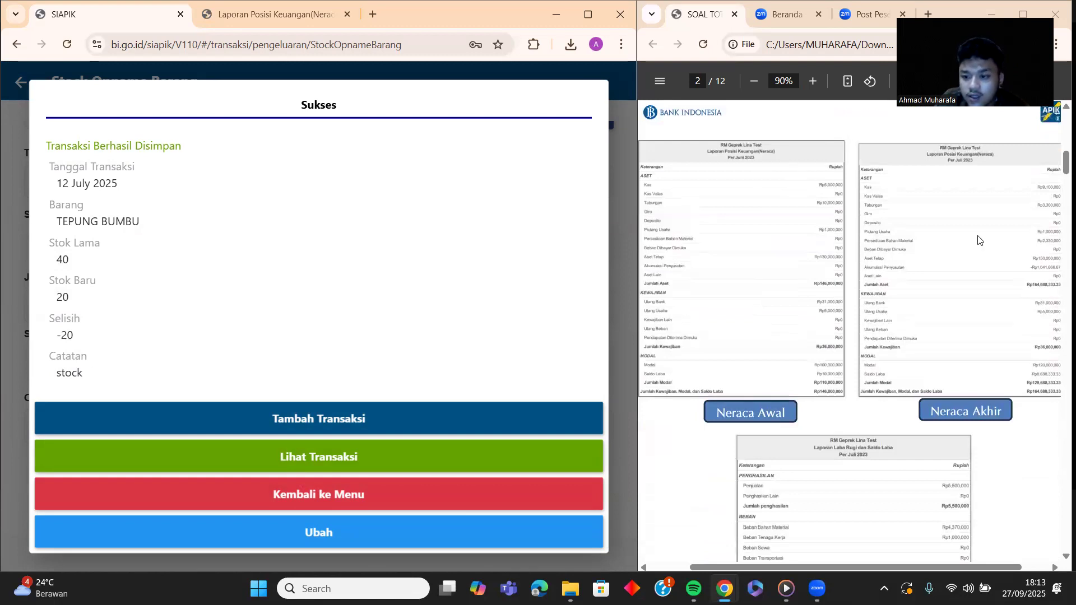
{"action": "left_click", "coordinate": [811, 81]}
{"action": "left_click", "coordinate": [812, 81]}
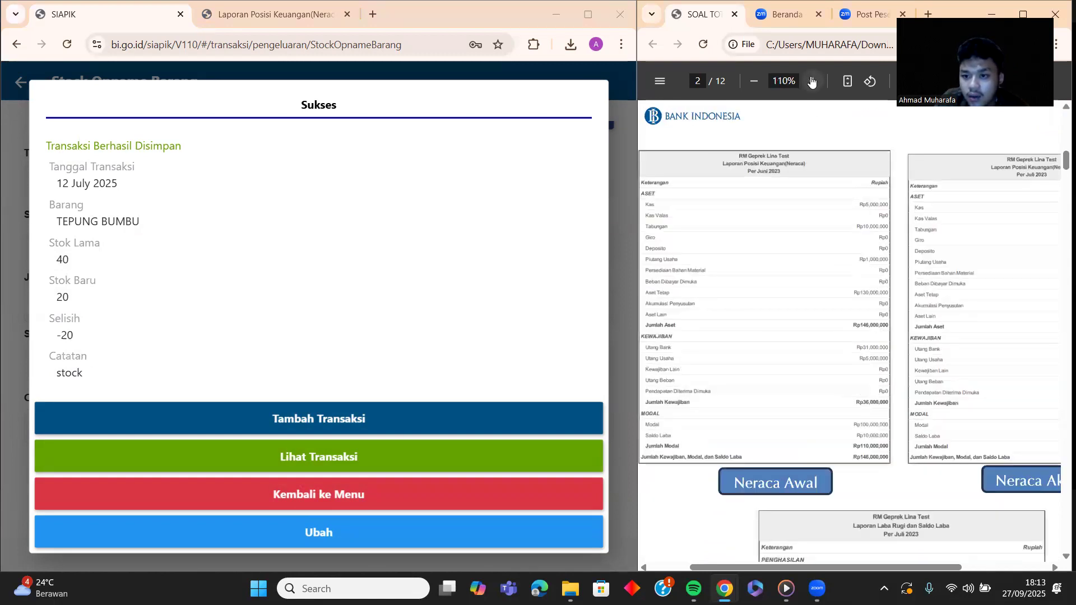
{"action": "left_click", "coordinate": [812, 81]}
{"action": "left_click", "coordinate": [812, 81]}
{"action": "left_click", "coordinate": [812, 82]}
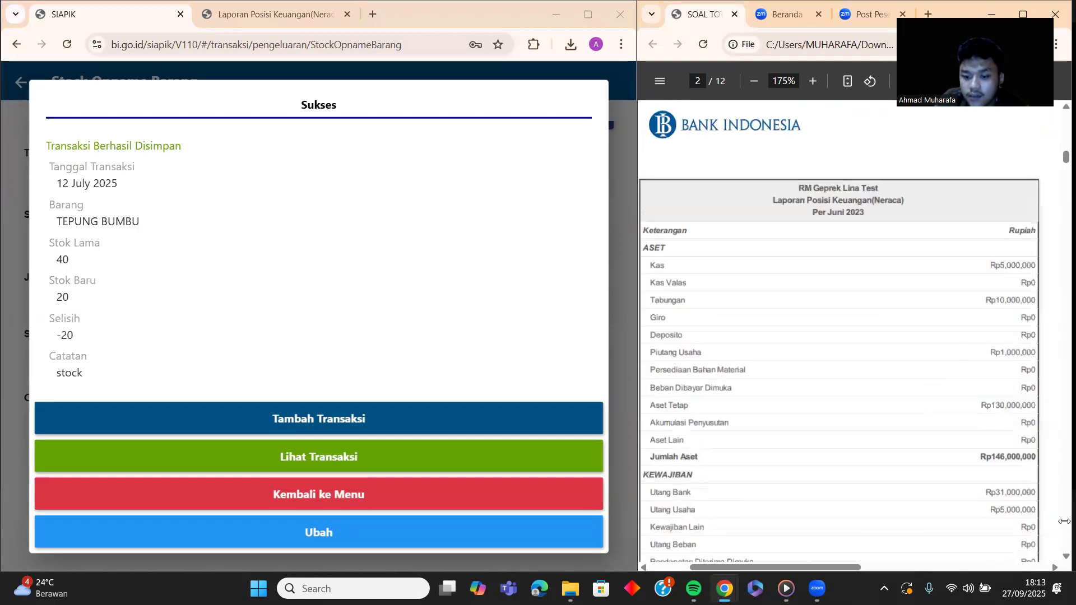
{"action": "left_click_drag", "start_coordinate": [850, 566], "coordinate": [1030, 566]}
{"action": "scroll", "coordinate": [981, 300], "scroll_direction": "down", "scroll_amount": 1}
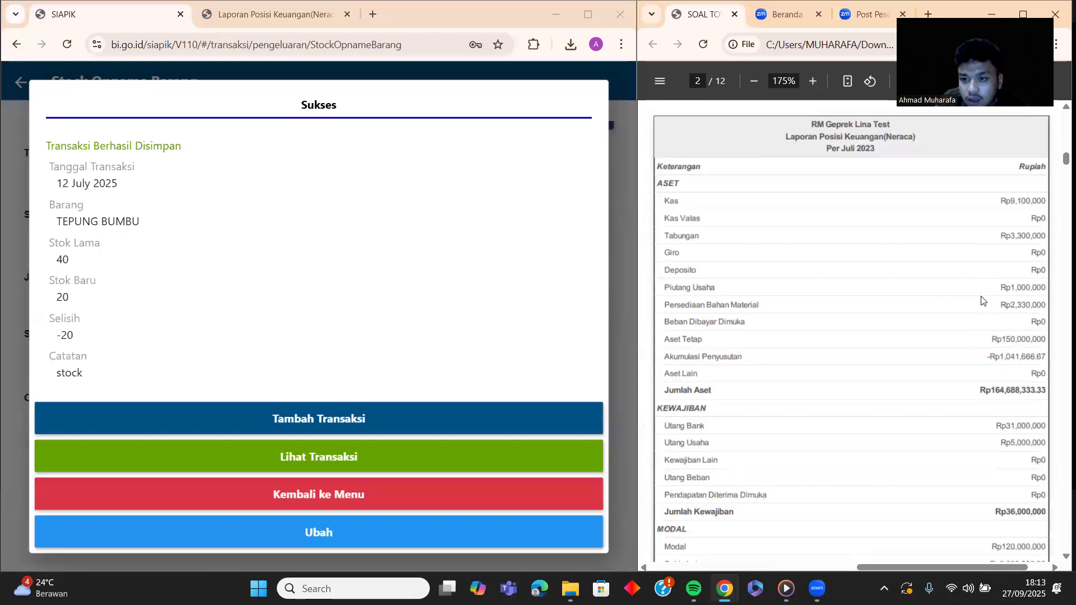
{"action": "scroll", "coordinate": [981, 300], "scroll_direction": "down", "scroll_amount": 1}
{"action": "scroll", "coordinate": [981, 301], "scroll_direction": "up", "scroll_amount": 1}
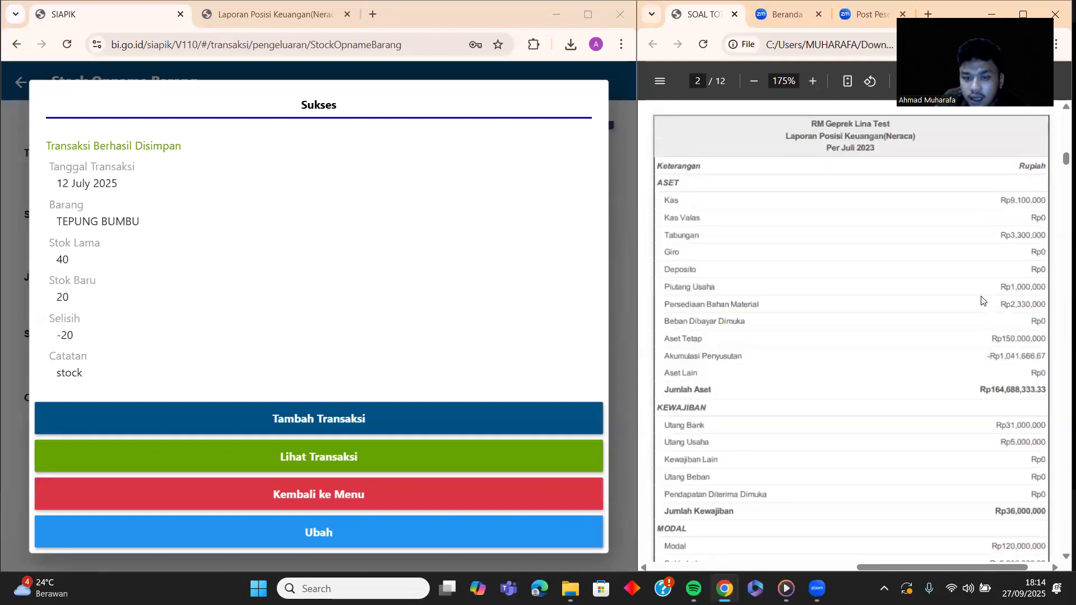
Step: Go from the transactions page to Laporan and open the Neraca report
{"action": "left_click", "coordinate": [343, 500]}
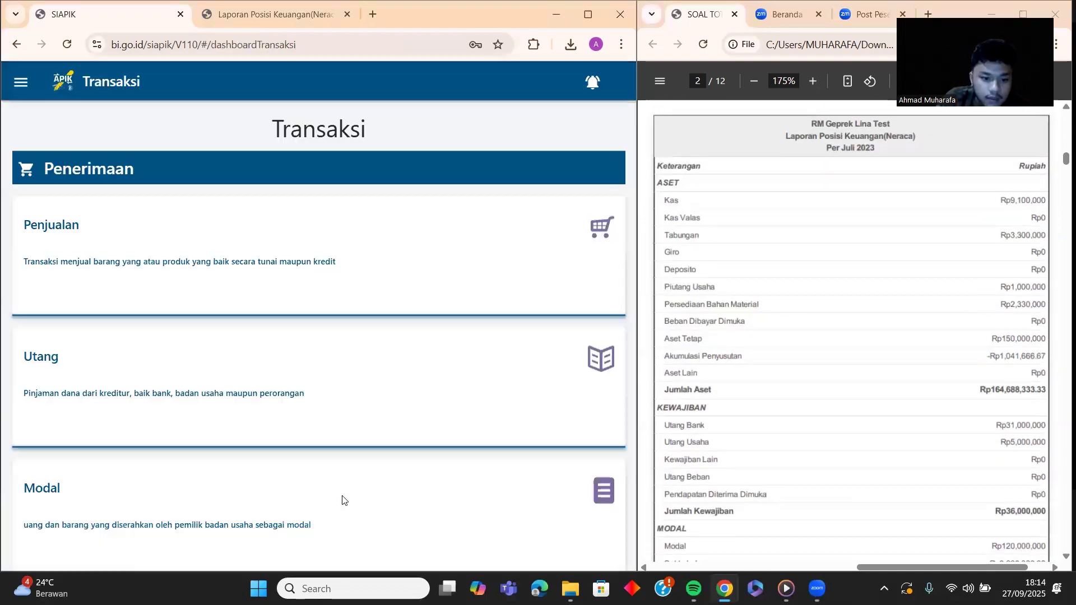
{"action": "left_click", "coordinate": [26, 83]}
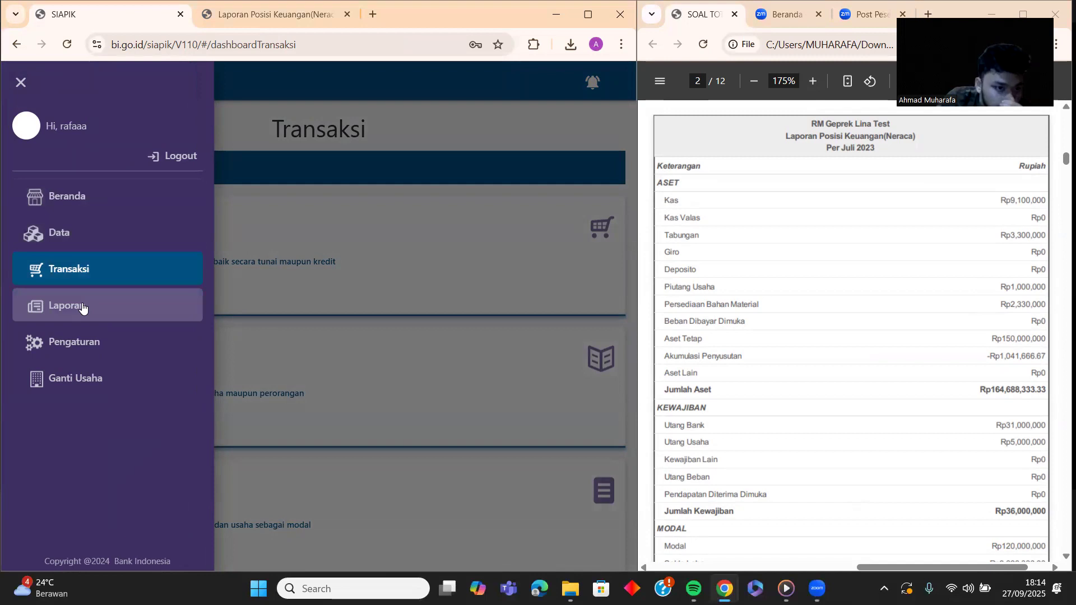
{"action": "left_click", "coordinate": [87, 306]}
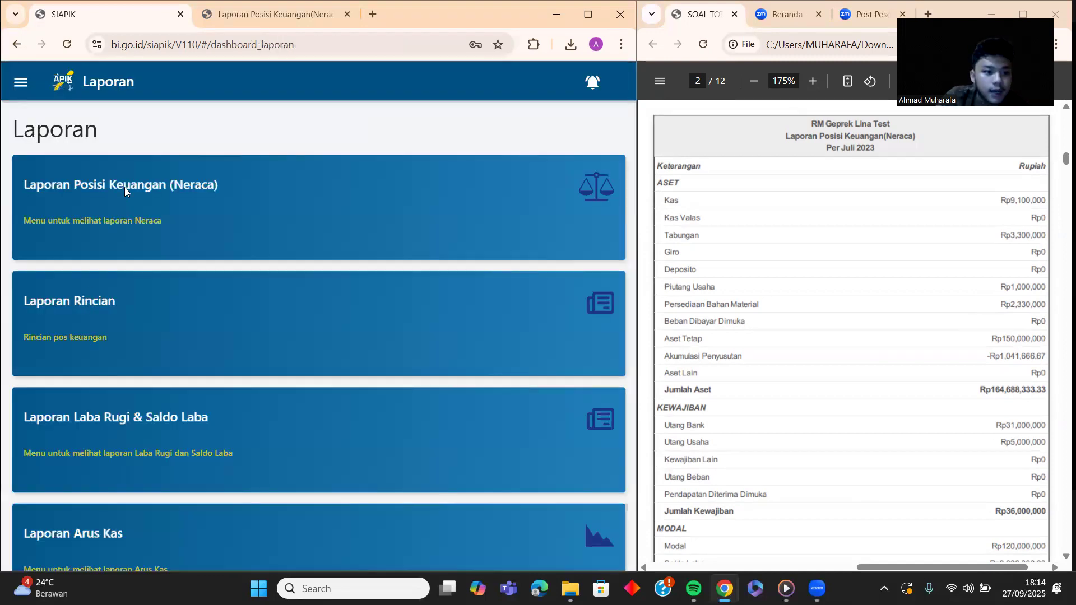
{"action": "left_click", "coordinate": [125, 188]}
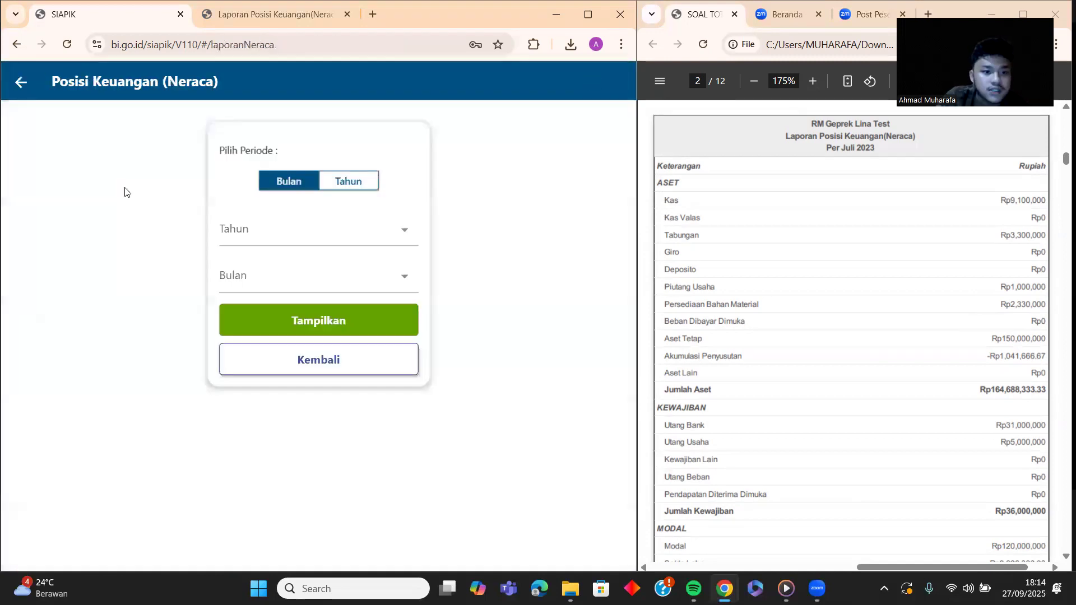
Step: Display the Neraca for Tahun 2025, Bulan Juli
{"action": "left_click", "coordinate": [317, 238]}
{"action": "left_click", "coordinate": [282, 312]}
{"action": "left_click", "coordinate": [285, 276]}
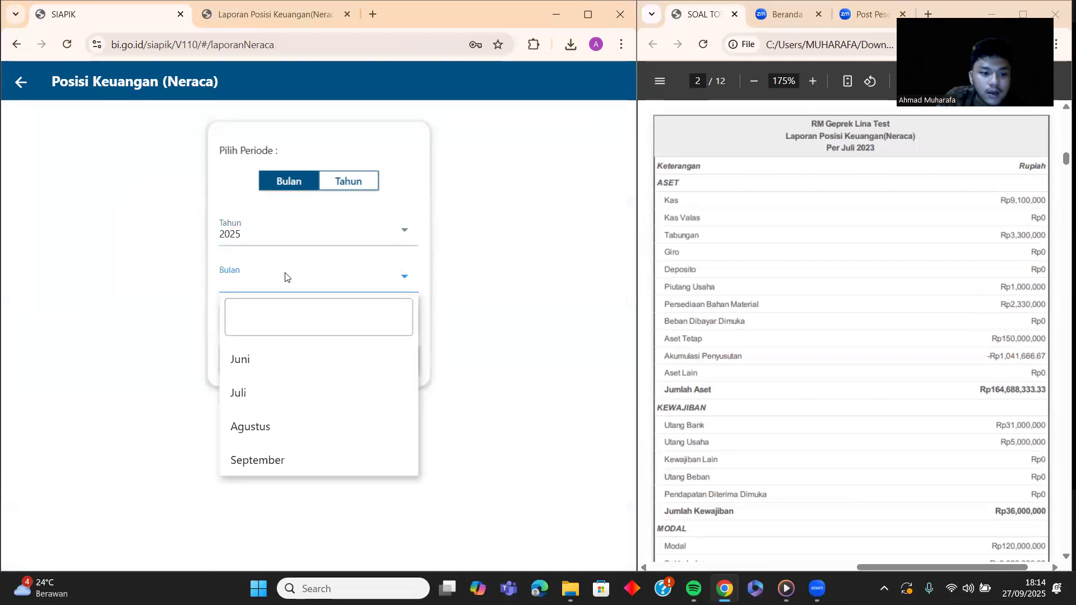
{"action": "left_click", "coordinate": [291, 389]}
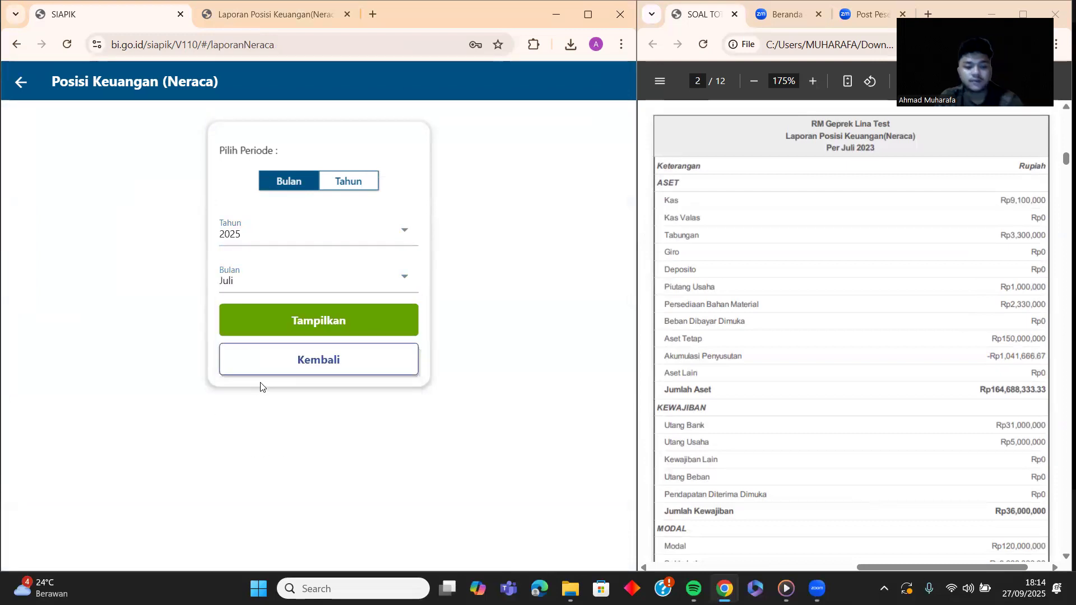
{"action": "left_click", "coordinate": [312, 319]}
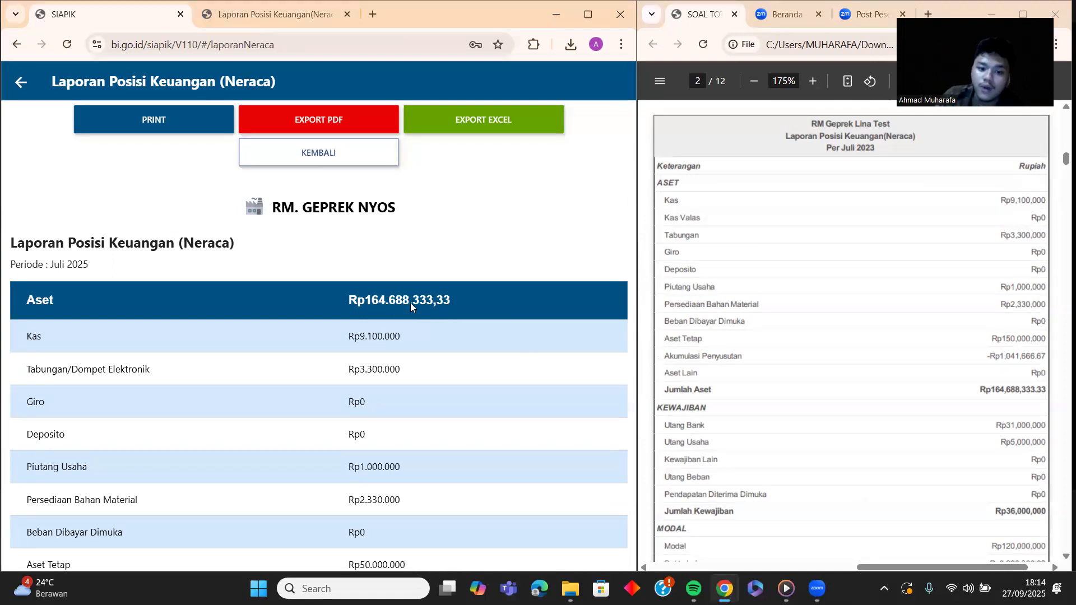
Step: Export the July 2025 Neraca as a PDF and open the download
{"action": "scroll", "coordinate": [952, 395], "scroll_direction": "down", "scroll_amount": 2}
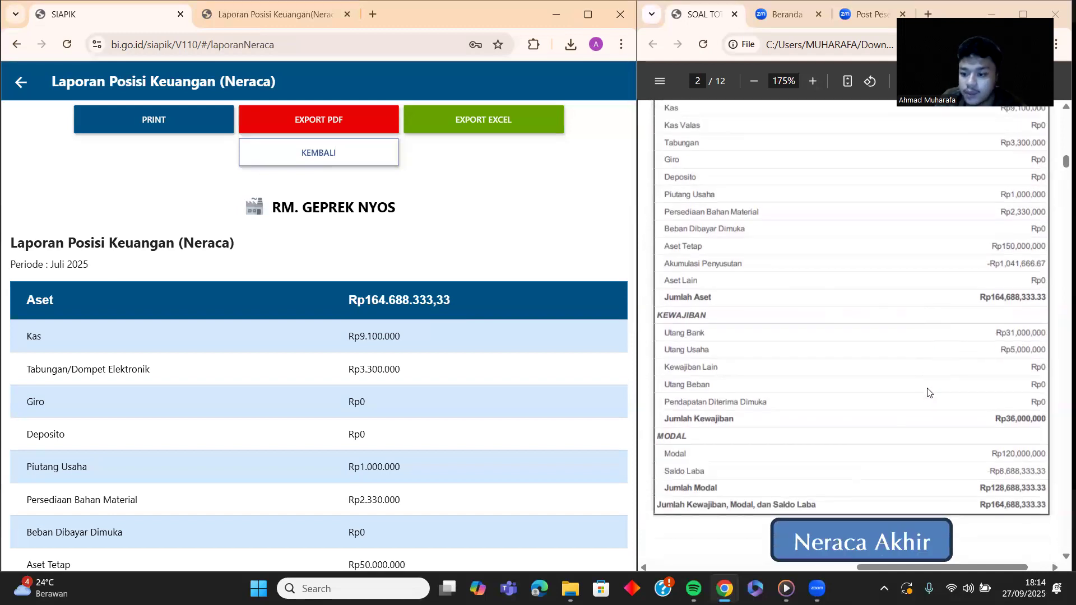
{"action": "scroll", "coordinate": [274, 363], "scroll_direction": "down", "scroll_amount": 1}
{"action": "scroll", "coordinate": [274, 362], "scroll_direction": "up", "scroll_amount": 1}
{"action": "left_click", "coordinate": [303, 116]}
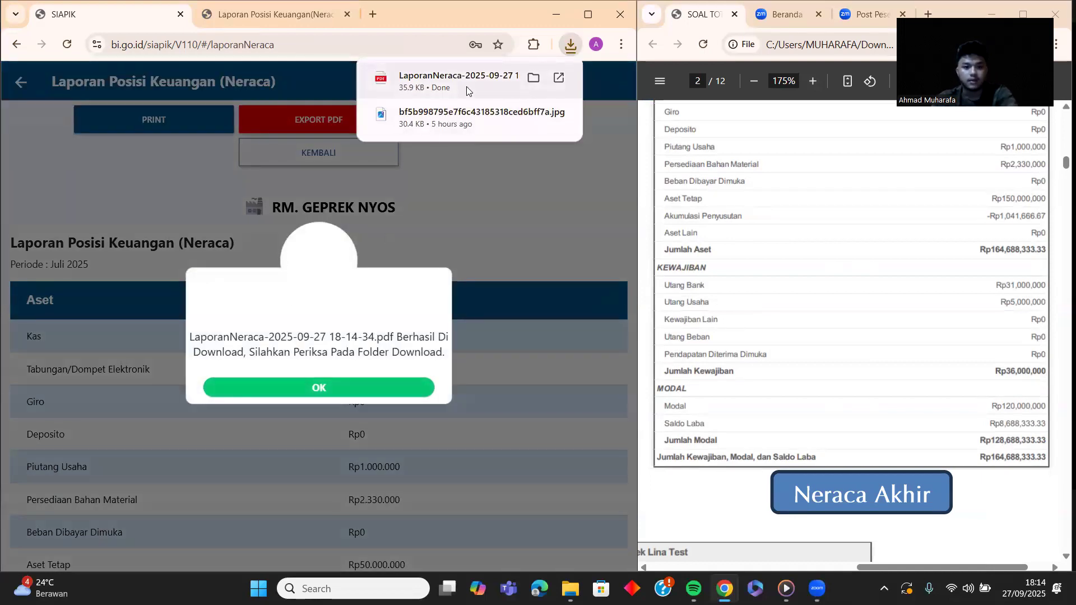
{"action": "left_click", "coordinate": [466, 87]}
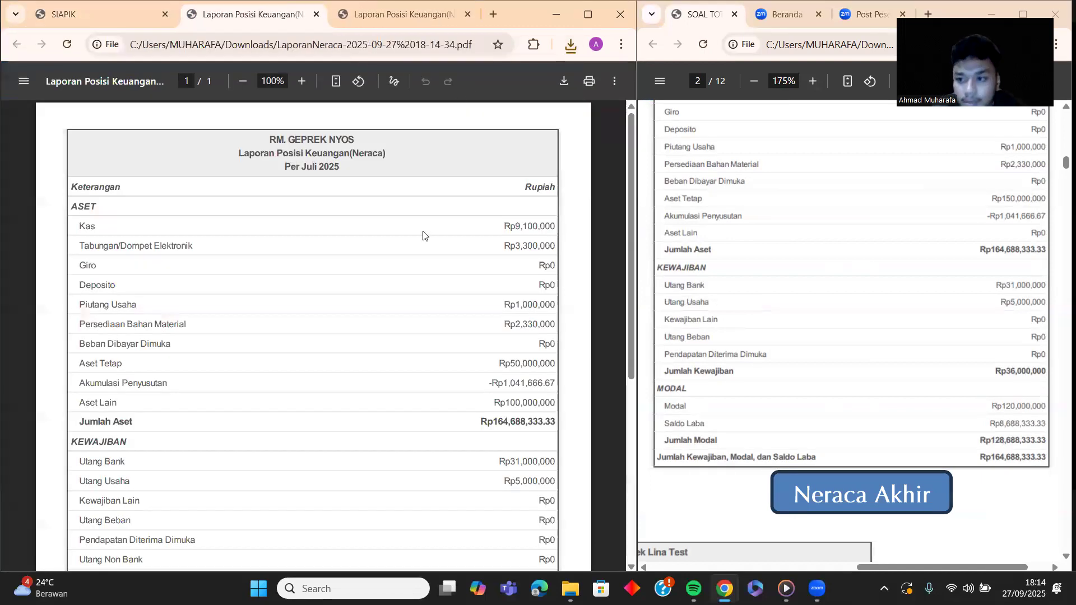
Step: Compare the Neraca PDF with the answer key at 150% zoom; totals match at Rp164,688,333.33
{"action": "scroll", "coordinate": [812, 252], "scroll_direction": "up", "scroll_amount": 3}
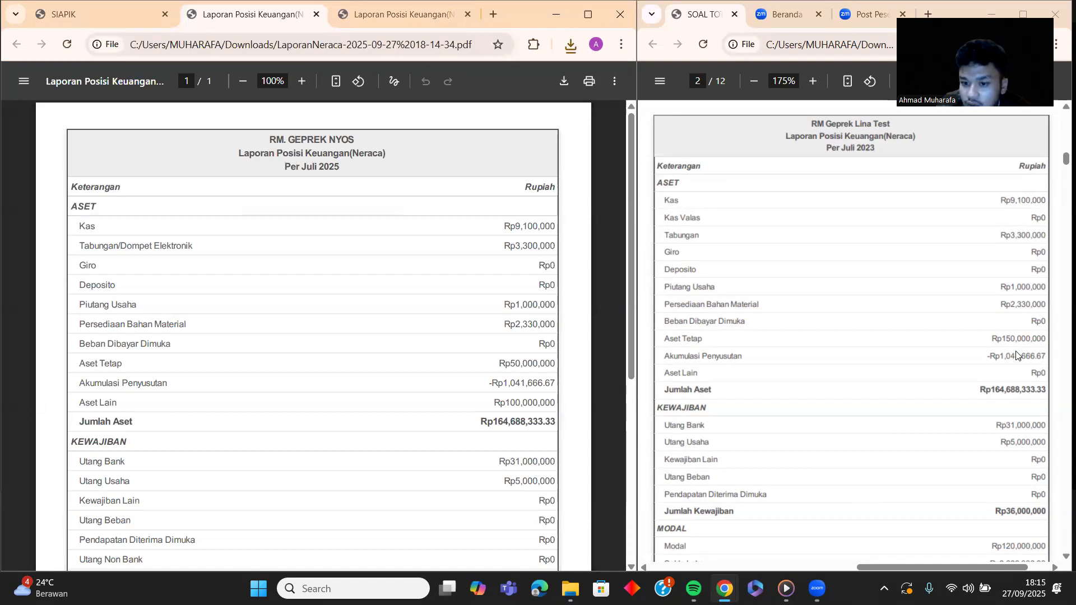
{"action": "scroll", "coordinate": [792, 427], "scroll_direction": "down", "scroll_amount": 3}
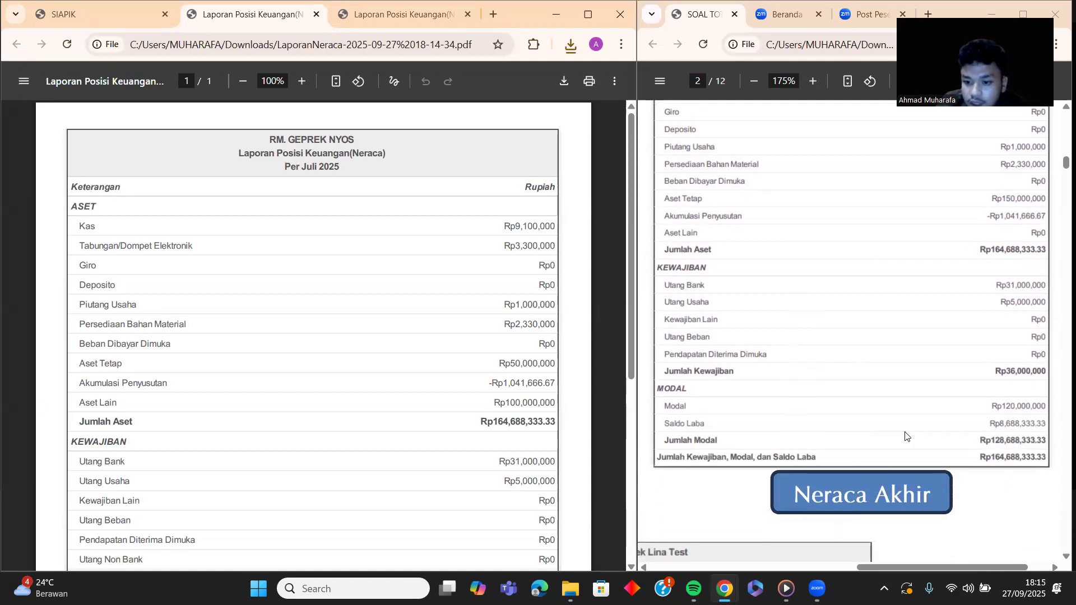
{"action": "scroll", "coordinate": [344, 476], "scroll_direction": "down", "scroll_amount": 5}
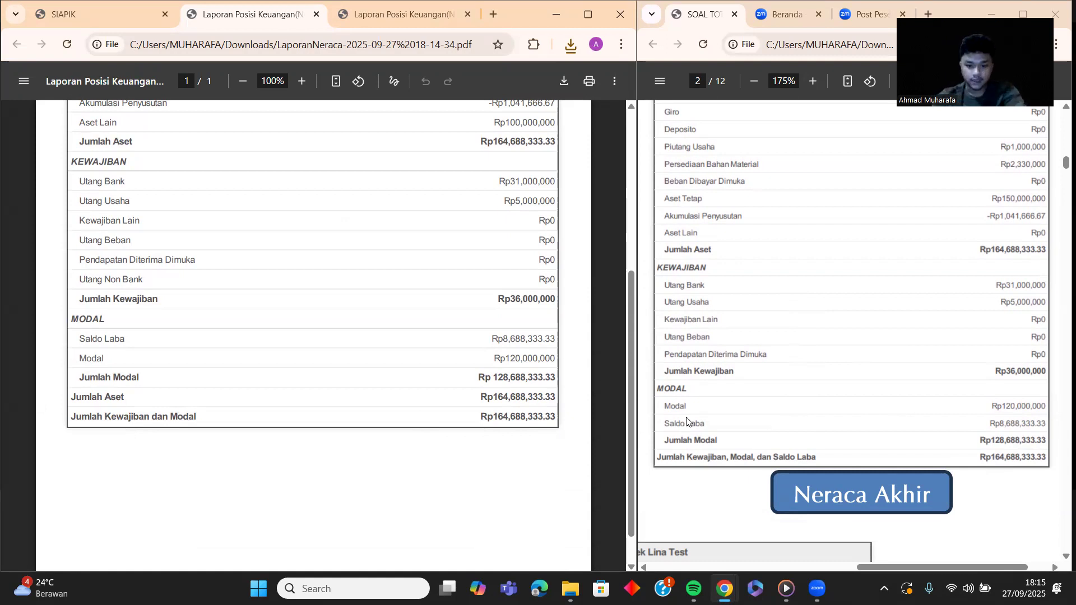
{"action": "scroll", "coordinate": [501, 325], "scroll_direction": "up", "scroll_amount": 5}
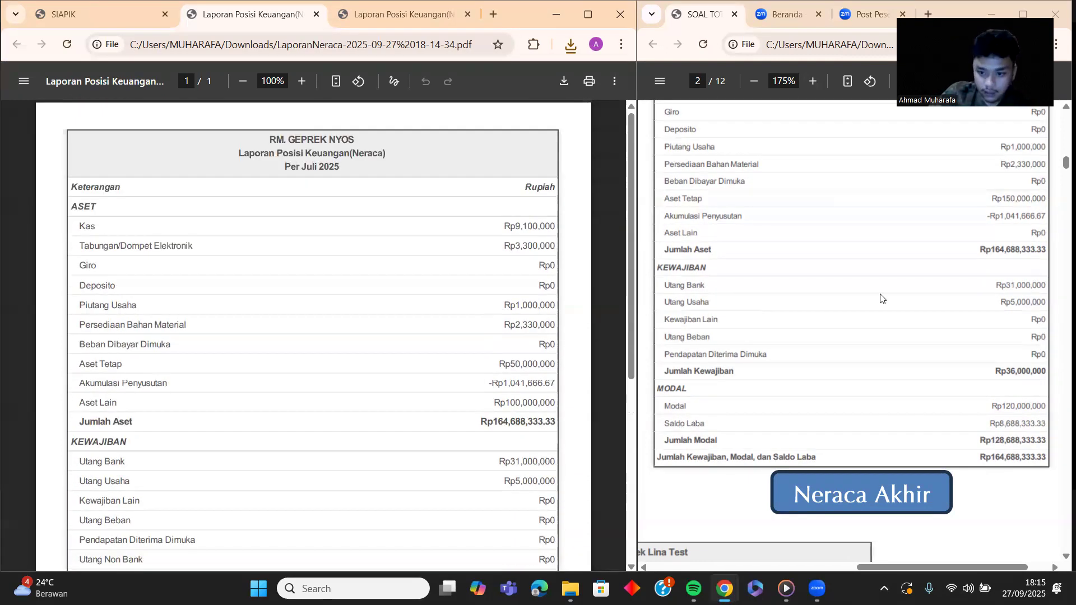
{"action": "scroll", "coordinate": [877, 297], "scroll_direction": "down", "scroll_amount": 8}
{"action": "scroll", "coordinate": [872, 295], "scroll_direction": "down", "scroll_amount": 3}
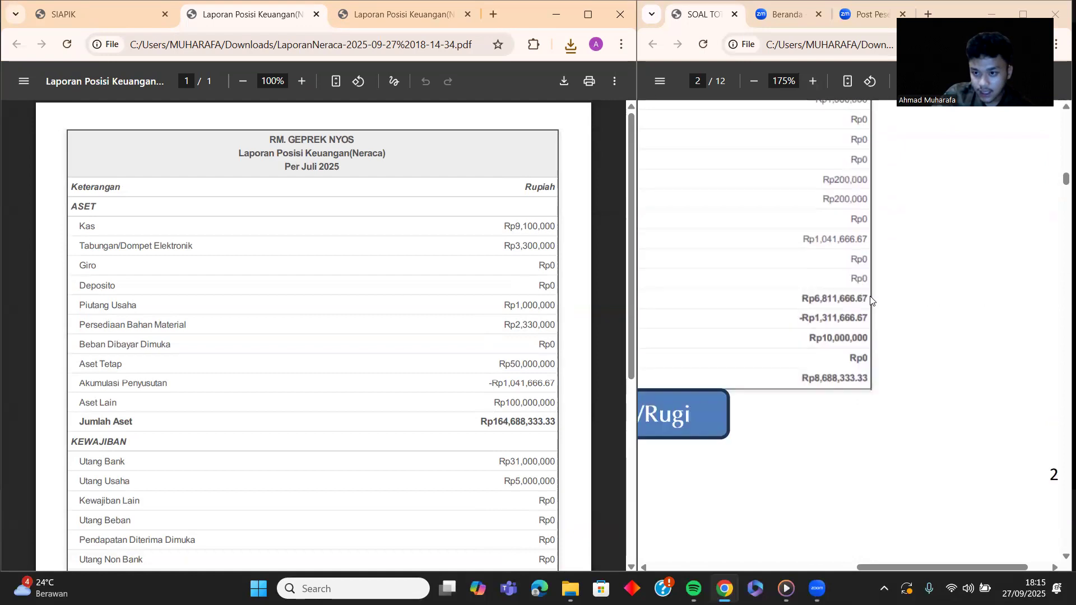
{"action": "scroll", "coordinate": [870, 297], "scroll_direction": "up", "scroll_amount": 6}
{"action": "scroll", "coordinate": [868, 301], "scroll_direction": "down", "scroll_amount": 3}
{"action": "scroll", "coordinate": [867, 300], "scroll_direction": "up", "scroll_amount": 1}
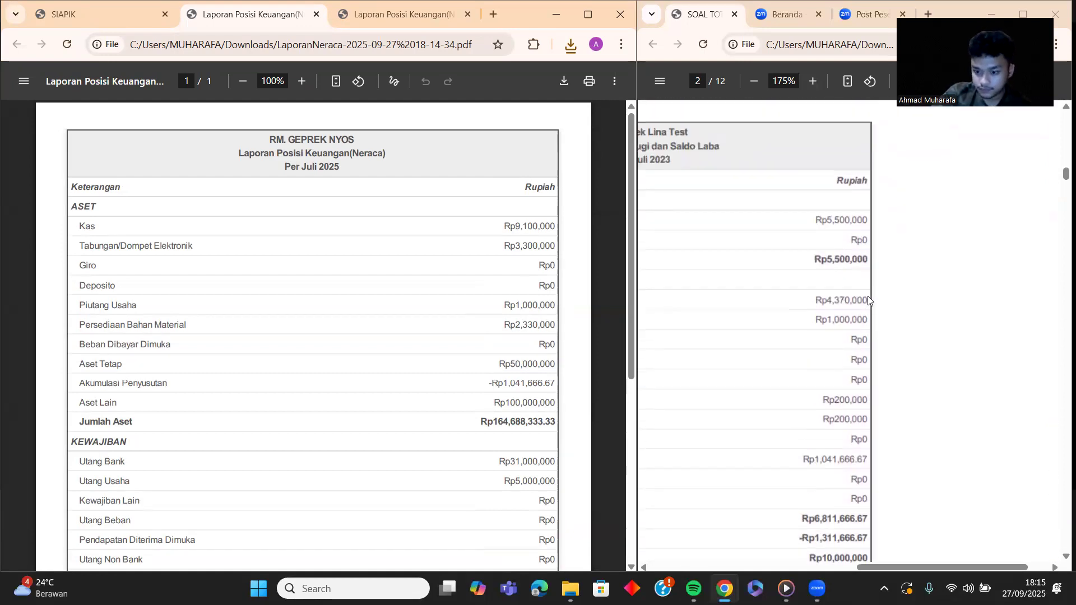
{"action": "scroll", "coordinate": [868, 296], "scroll_direction": "down", "scroll_amount": 1}
{"action": "left_click_drag", "start_coordinate": [938, 569], "coordinate": [852, 567]}
{"action": "scroll", "coordinate": [921, 440], "scroll_direction": "down", "scroll_amount": 1}
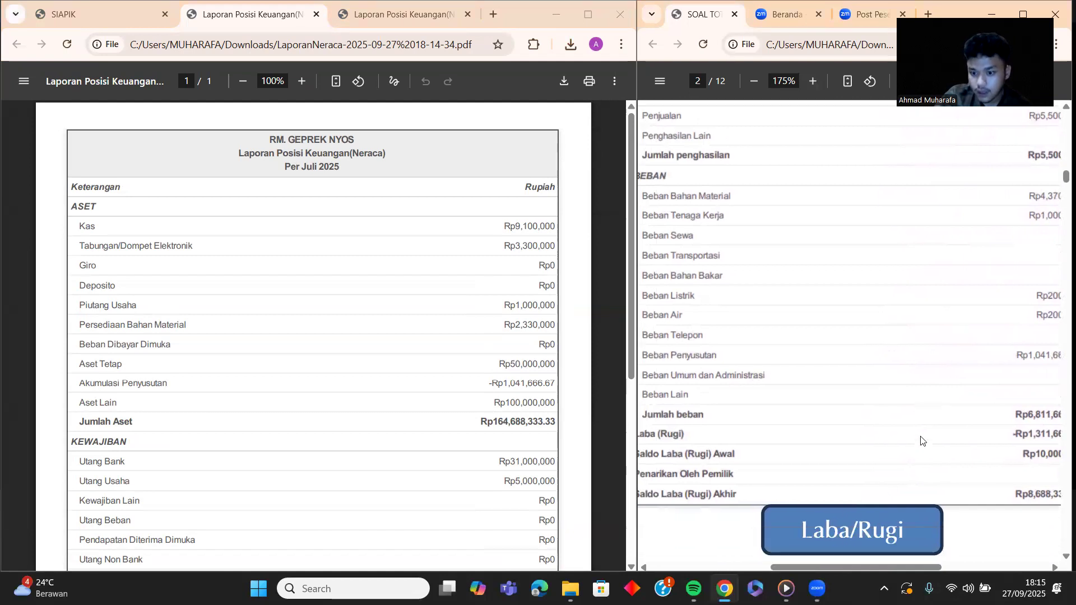
{"action": "left_click", "coordinate": [754, 81]}
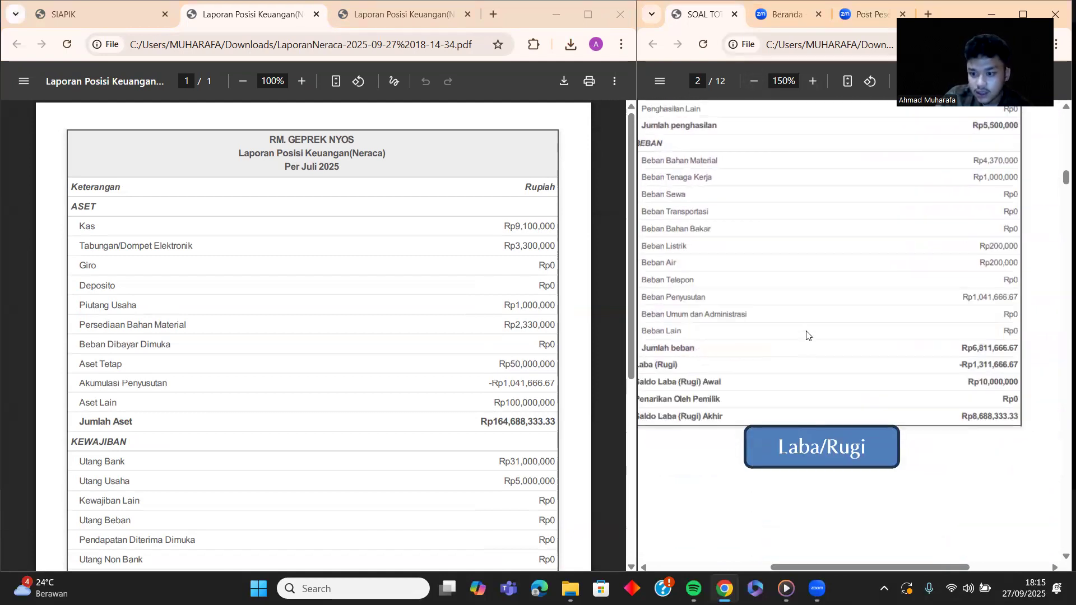
{"action": "scroll", "coordinate": [806, 335], "scroll_direction": "up", "scroll_amount": 2}
{"action": "scroll", "coordinate": [806, 335], "scroll_direction": "down", "scroll_amount": 1}
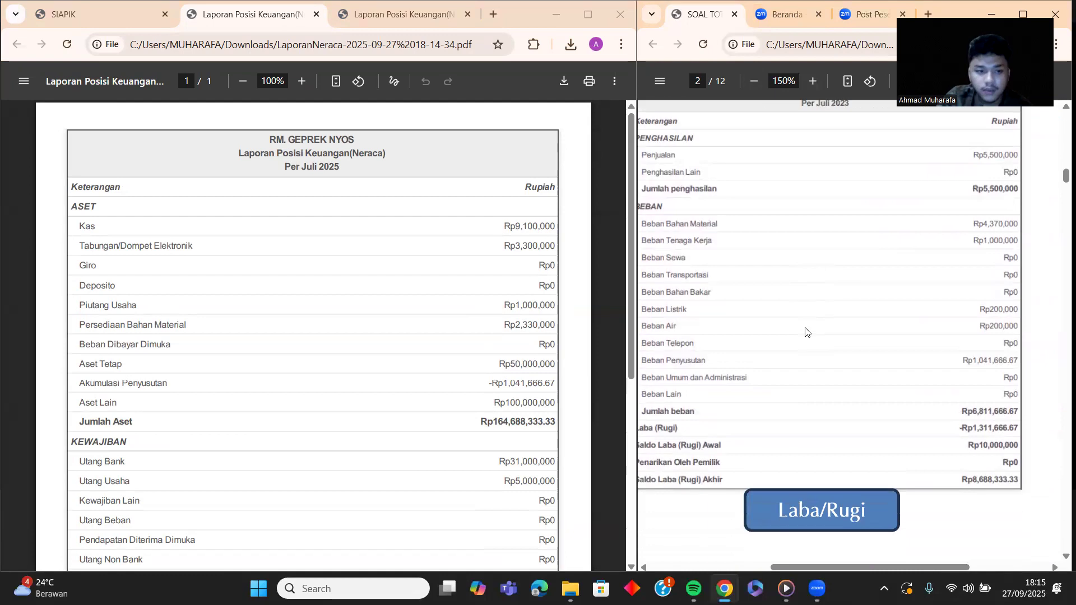
Step: Dismiss the download notice and open Laporan Laba Rugi & Saldo Laba from the report list
{"action": "left_click", "coordinate": [147, 17]}
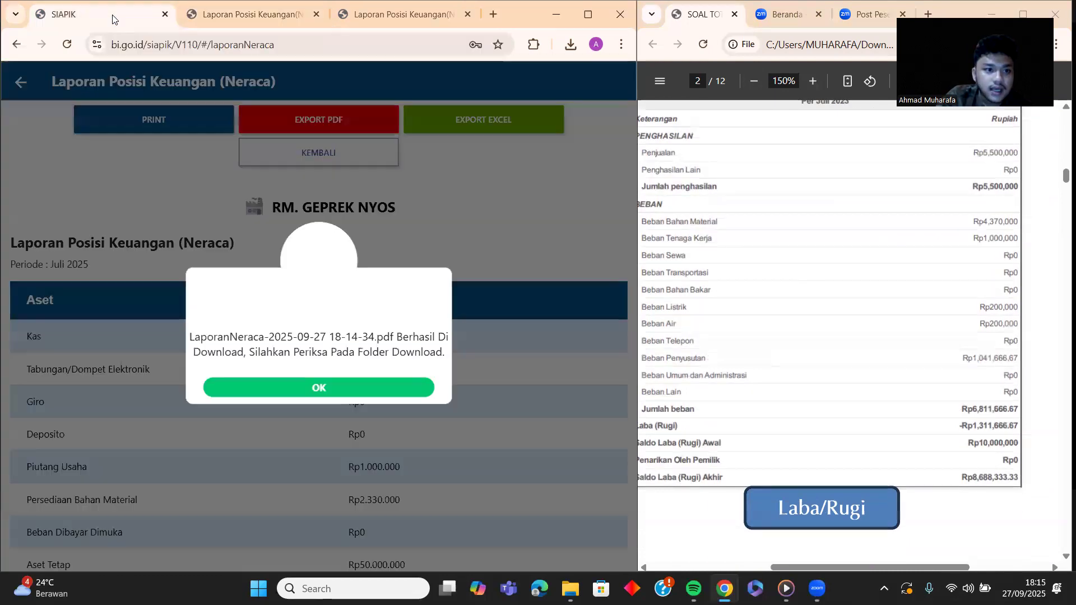
{"action": "left_click", "coordinate": [348, 385]}
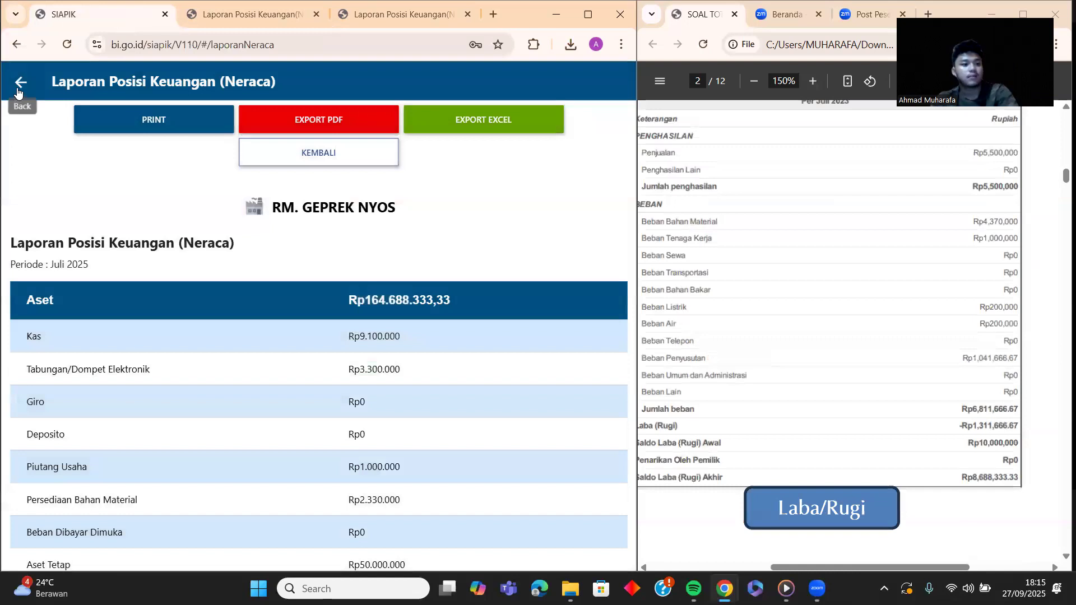
{"action": "left_click", "coordinate": [20, 83]}
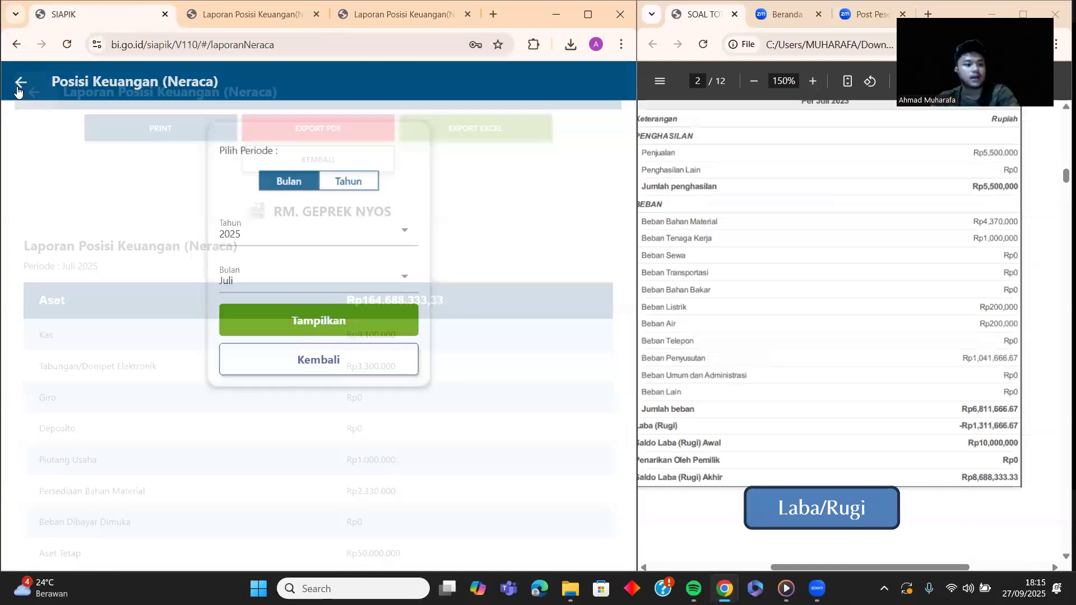
{"action": "left_click", "coordinate": [20, 84]}
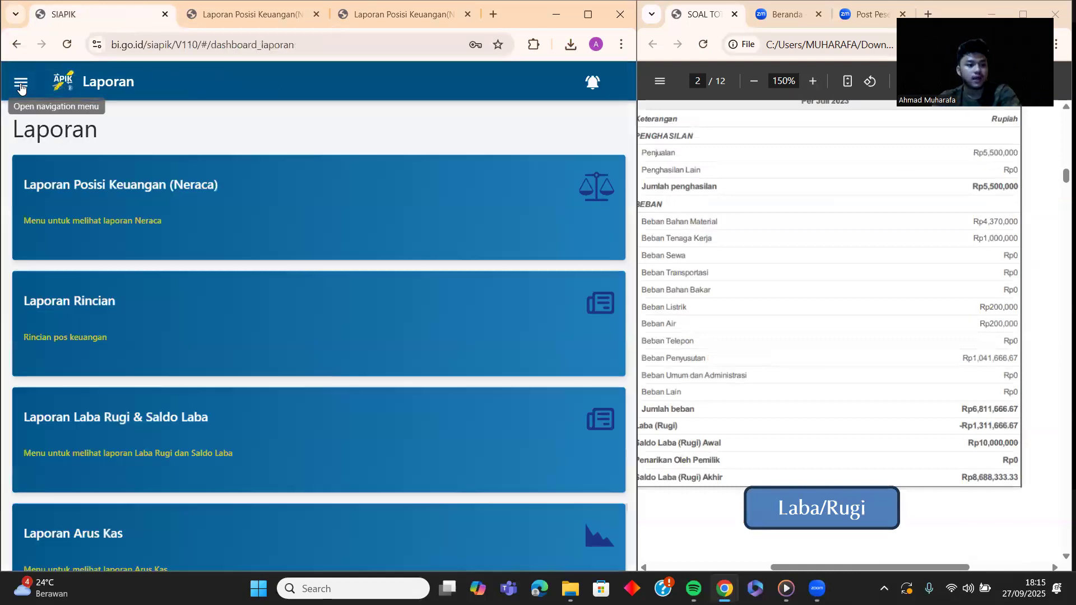
{"action": "scroll", "coordinate": [153, 220], "scroll_direction": "down", "scroll_amount": 1}
{"action": "scroll", "coordinate": [153, 223], "scroll_direction": "down", "scroll_amount": 1}
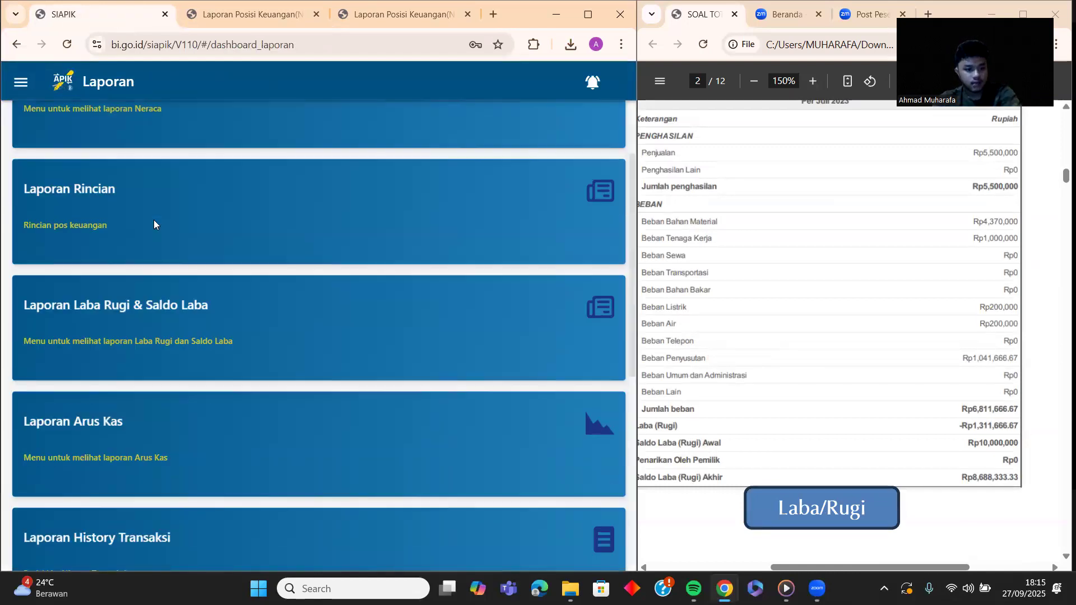
{"action": "left_click", "coordinate": [204, 319]}
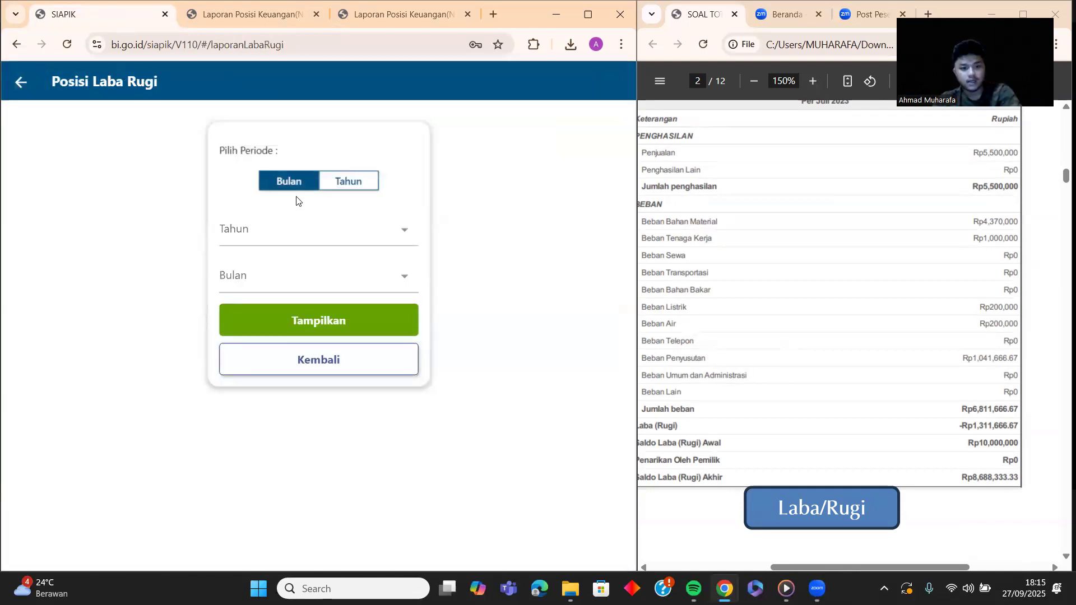
Step: Show the Laba Rugi for 2025 Juli, export it as PDF, and open the download
{"action": "left_click", "coordinate": [353, 233]}
{"action": "left_click", "coordinate": [292, 317]}
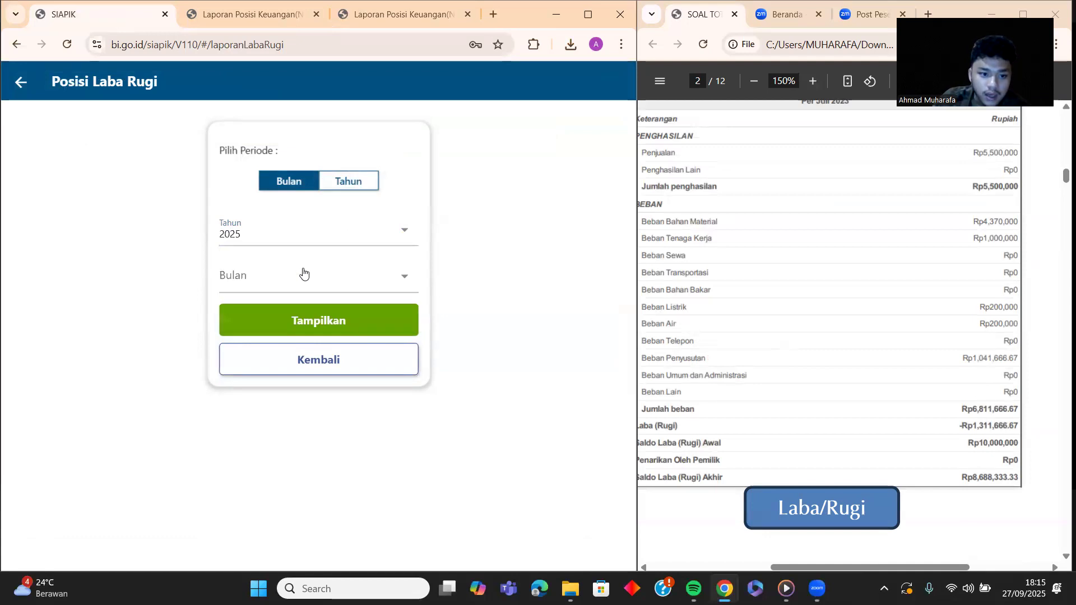
{"action": "left_click", "coordinate": [306, 274]}
{"action": "left_click", "coordinate": [274, 392]}
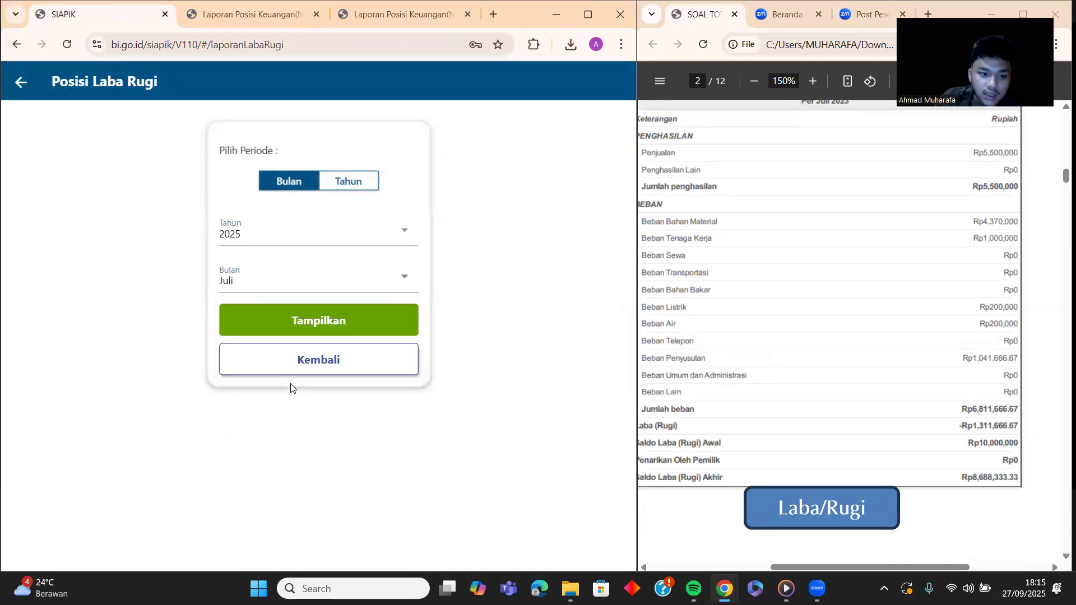
{"action": "left_click", "coordinate": [305, 317]}
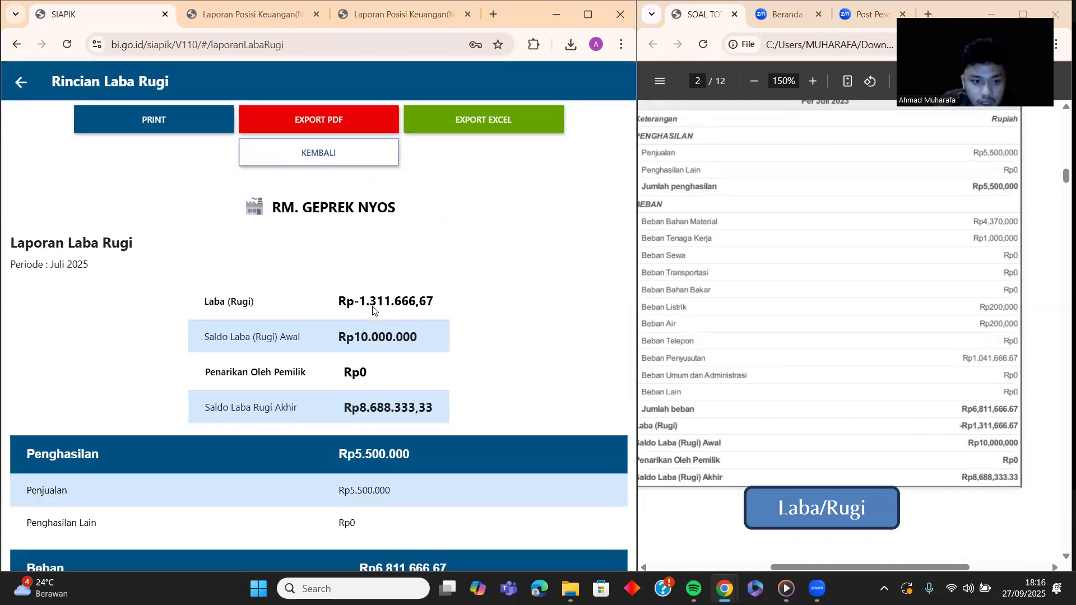
{"action": "left_click", "coordinate": [326, 123]}
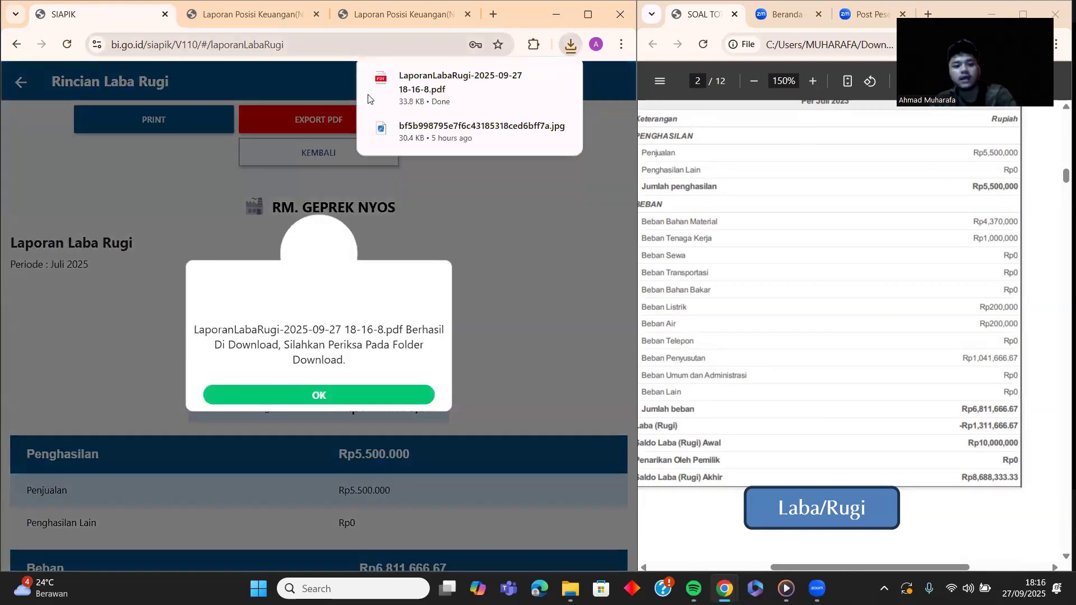
{"action": "left_click", "coordinate": [461, 87]}
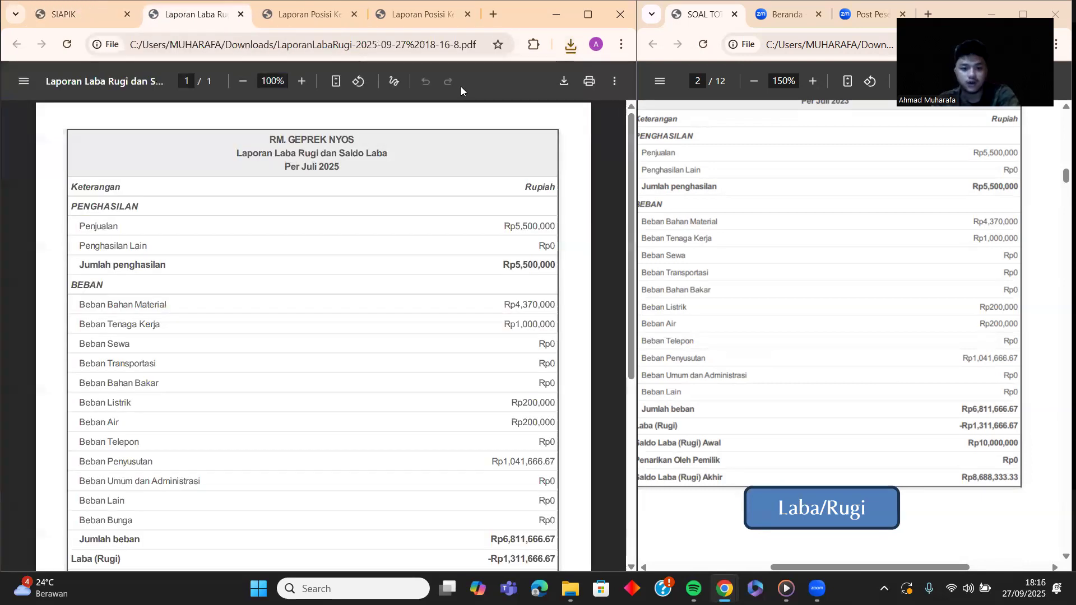
{"action": "scroll", "coordinate": [695, 177], "scroll_direction": "up", "scroll_amount": 1}
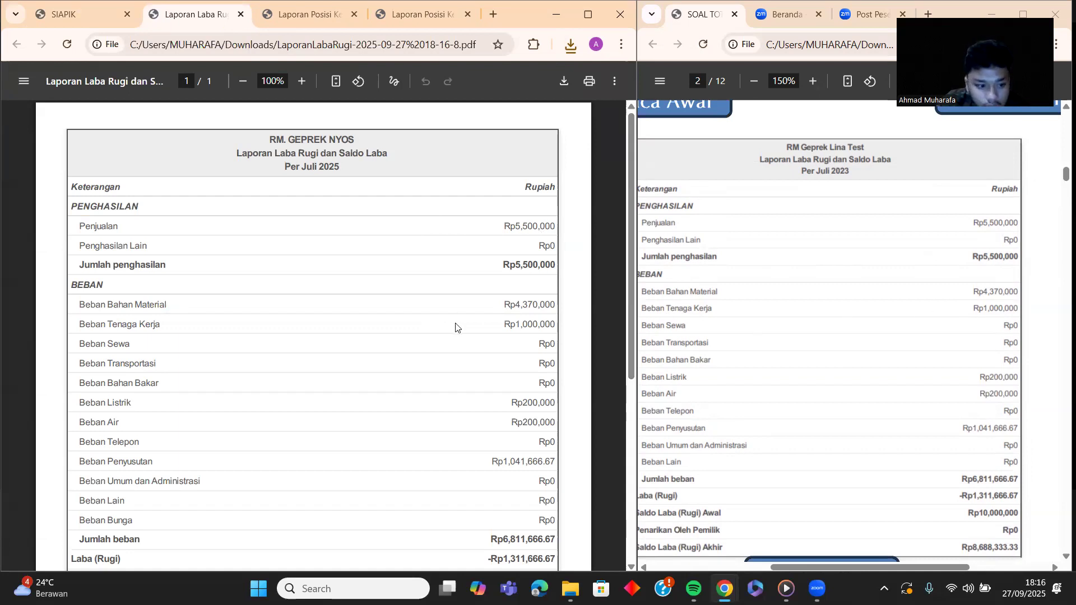
{"action": "scroll", "coordinate": [455, 328], "scroll_direction": "down", "scroll_amount": 2}
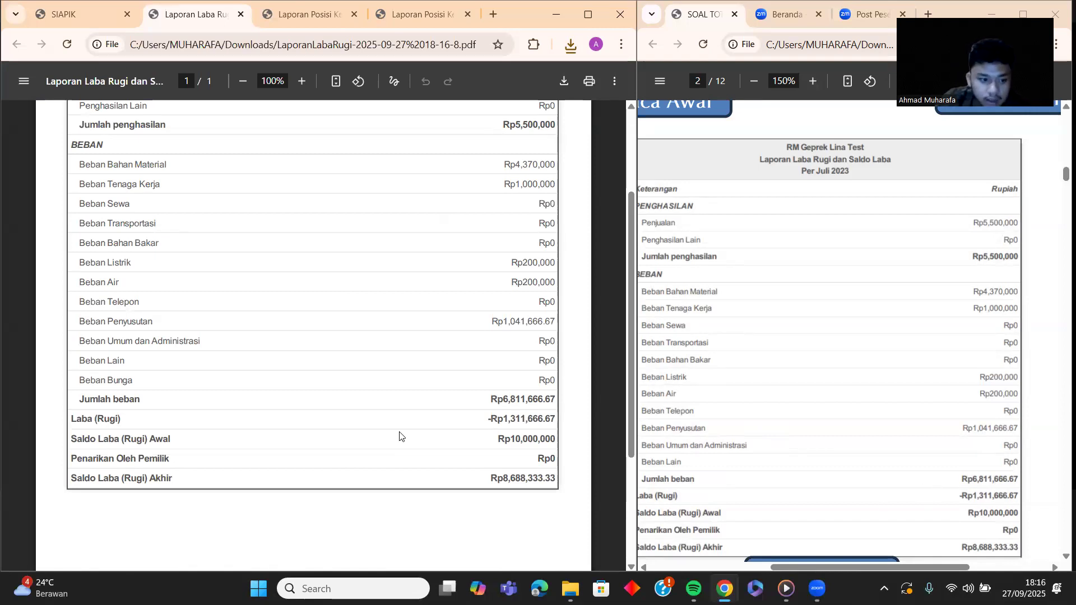
{"action": "scroll", "coordinate": [400, 436], "scroll_direction": "down", "scroll_amount": 1}
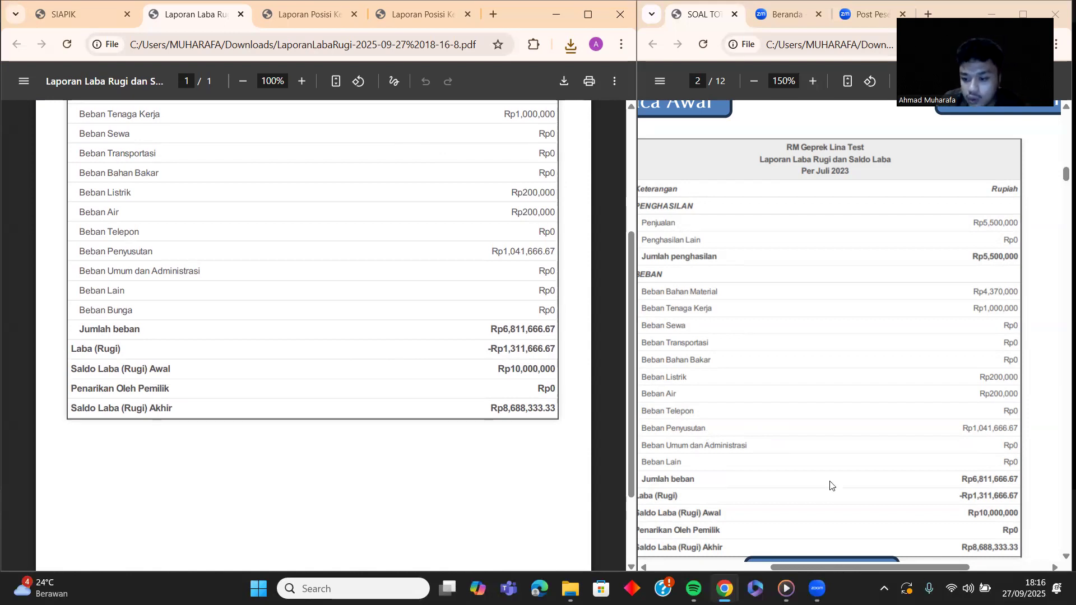
{"action": "scroll", "coordinate": [898, 487], "scroll_direction": "down", "scroll_amount": 1}
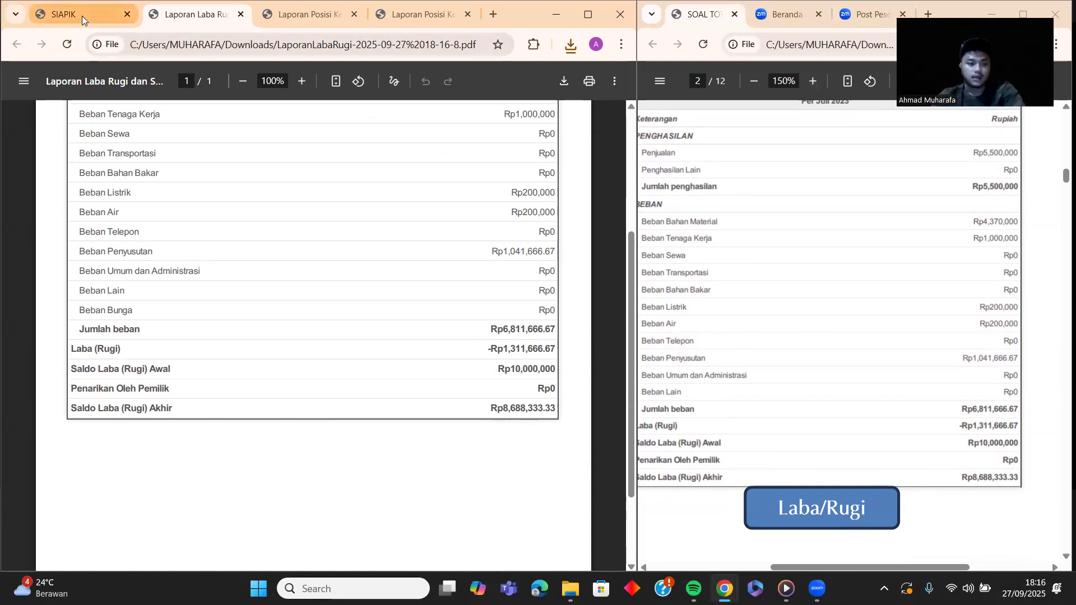
{"action": "scroll", "coordinate": [394, 257], "scroll_direction": "up", "scroll_amount": 3}
{"action": "scroll", "coordinate": [896, 365], "scroll_direction": "down", "scroll_amount": 3}
{"action": "scroll", "coordinate": [895, 364], "scroll_direction": "up", "scroll_amount": 3}
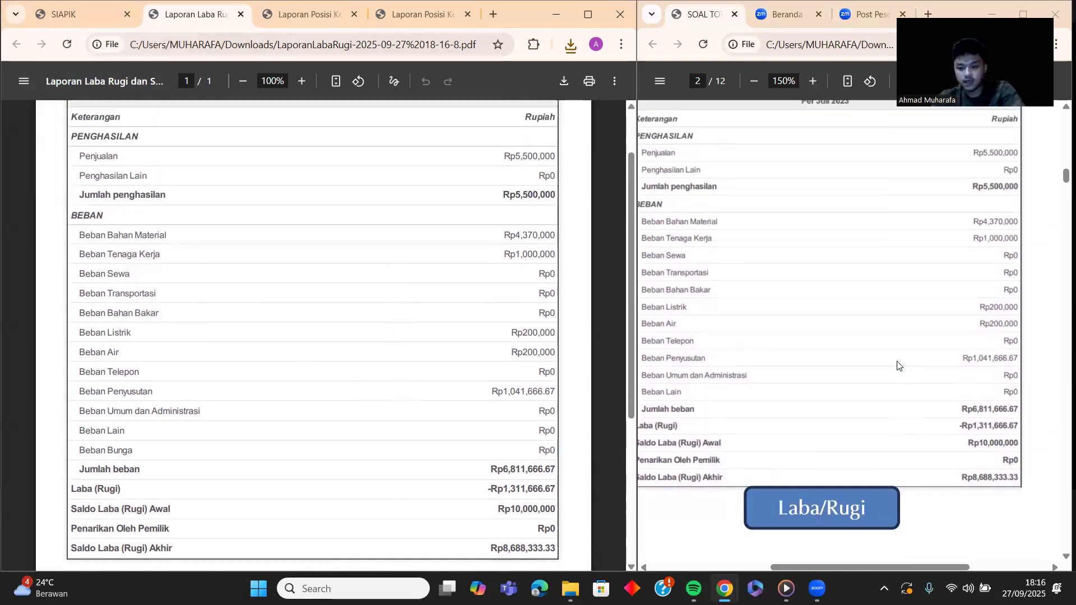
Step: Zoom the answer key to 80% on page 1, then return to SIAPIK and dismiss the download notice
{"action": "left_click", "coordinate": [754, 81]}
{"action": "left_click", "coordinate": [754, 81]}
{"action": "left_click_drag", "start_coordinate": [1064, 179], "coordinate": [1059, 122]}
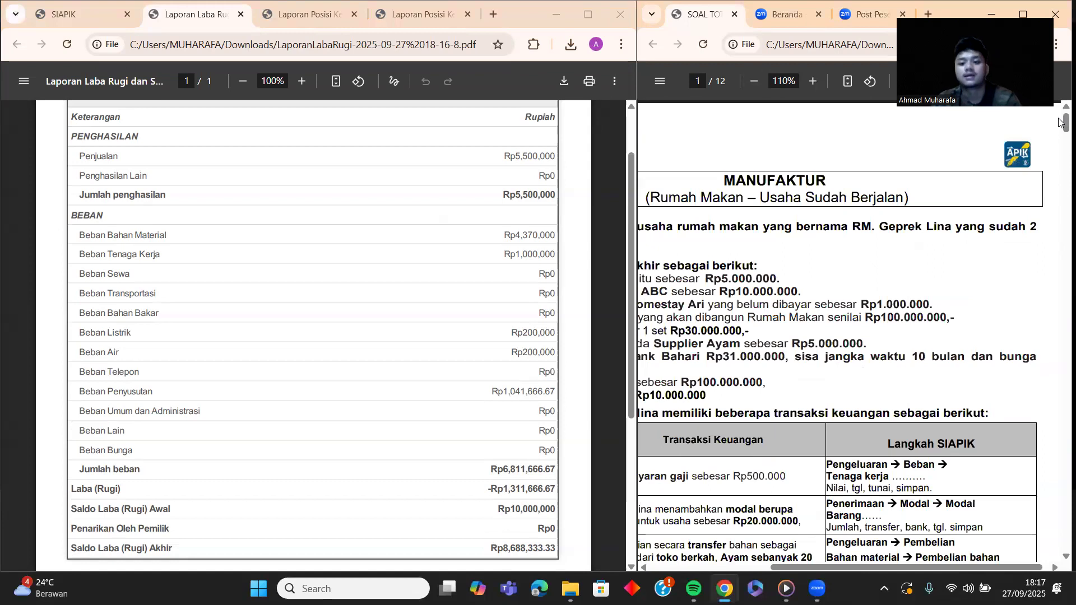
{"action": "scroll", "coordinate": [741, 321], "scroll_direction": "down", "scroll_amount": 1}
{"action": "scroll", "coordinate": [715, 110], "scroll_direction": "down", "scroll_amount": 1}
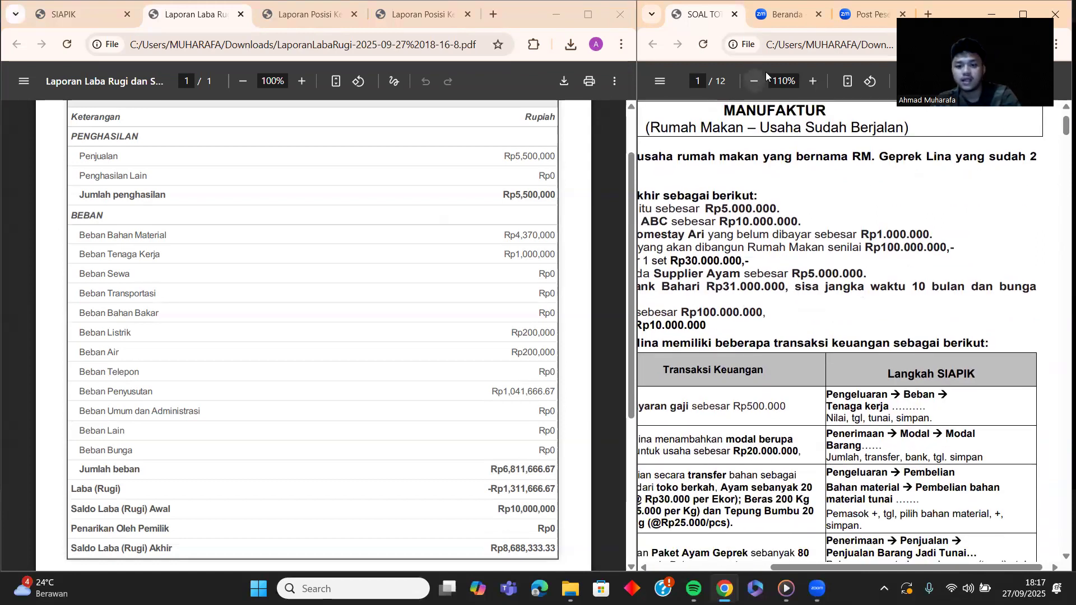
{"action": "left_click", "coordinate": [757, 81]}
{"action": "left_click", "coordinate": [752, 81]}
{"action": "left_click", "coordinate": [751, 81]}
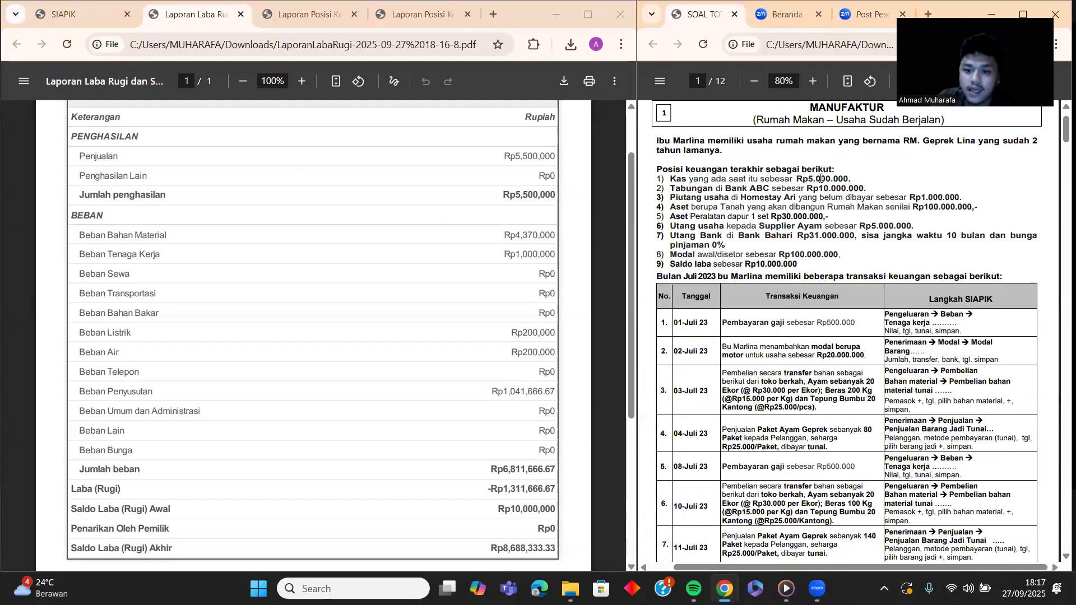
{"action": "scroll", "coordinate": [819, 178], "scroll_direction": "up", "scroll_amount": 1}
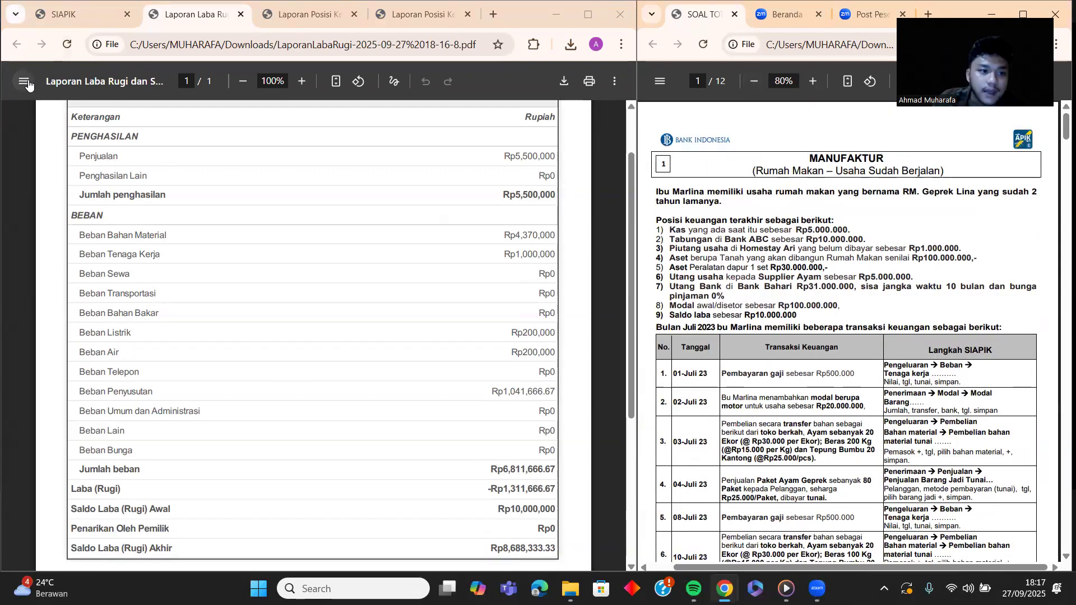
{"action": "left_click", "coordinate": [43, 18]}
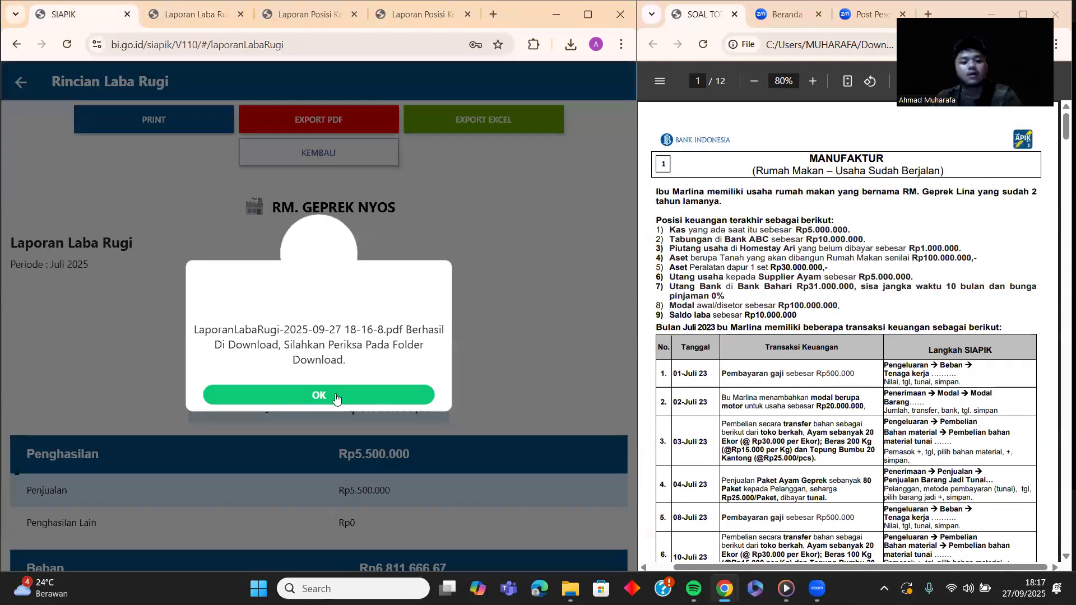
{"action": "left_click", "coordinate": [337, 397]}
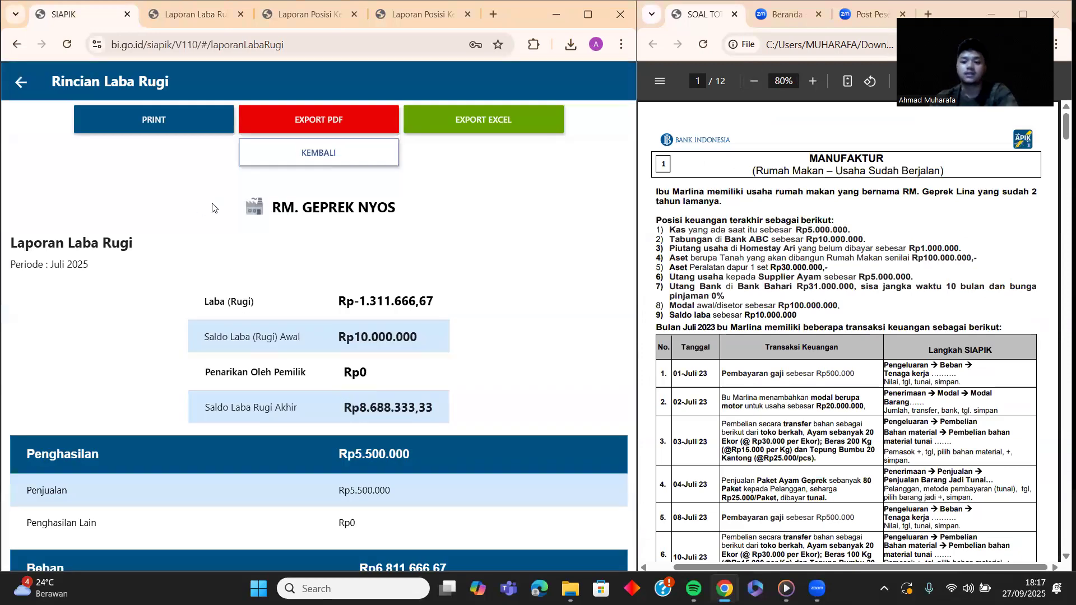